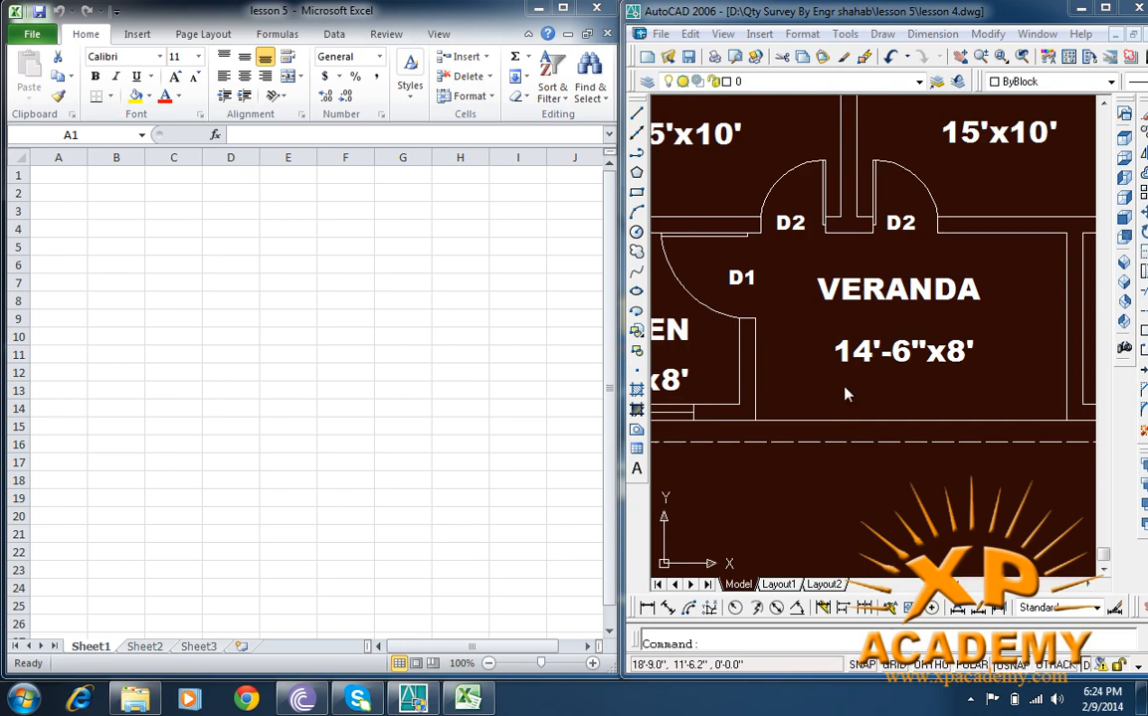
# Step: Examine the veranda and the adjoining bedrooms, kitchen and bath in the house floor plan
pyautogui.scroll(-2, 876, 434)
pyautogui.scroll(-2, 848, 420)
pyautogui.scroll(5, 922, 406)
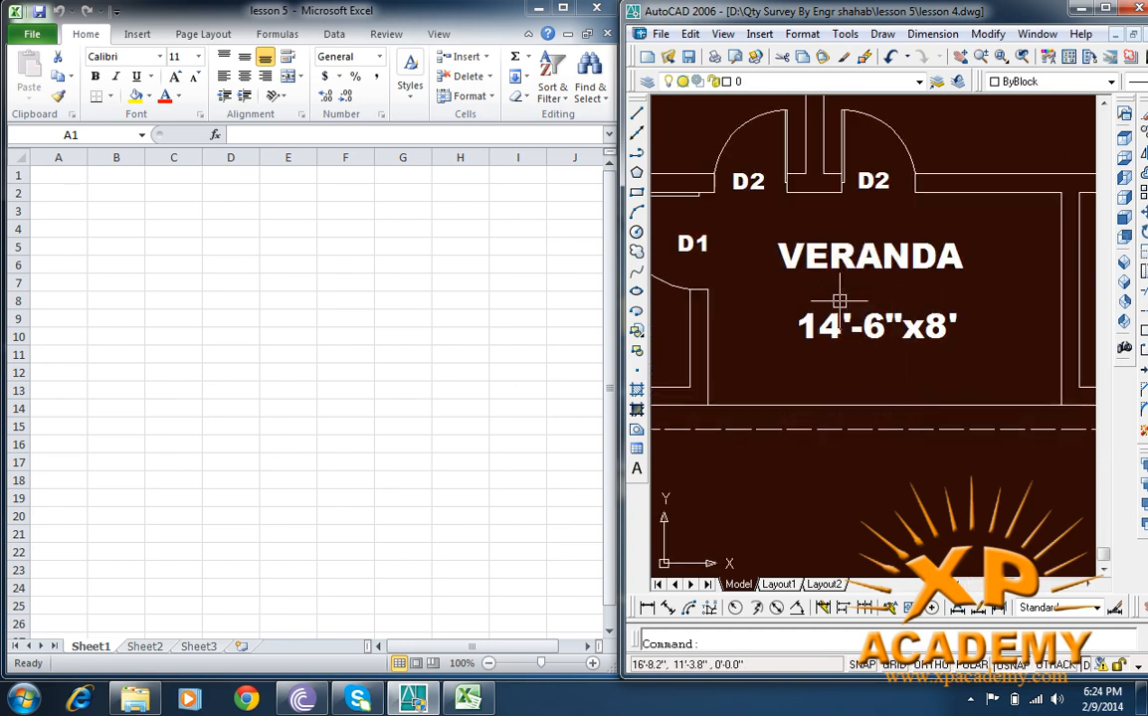
pyautogui.moveTo(844, 293); pyautogui.dragTo(847, 320)
pyautogui.scroll(2, 847, 321)
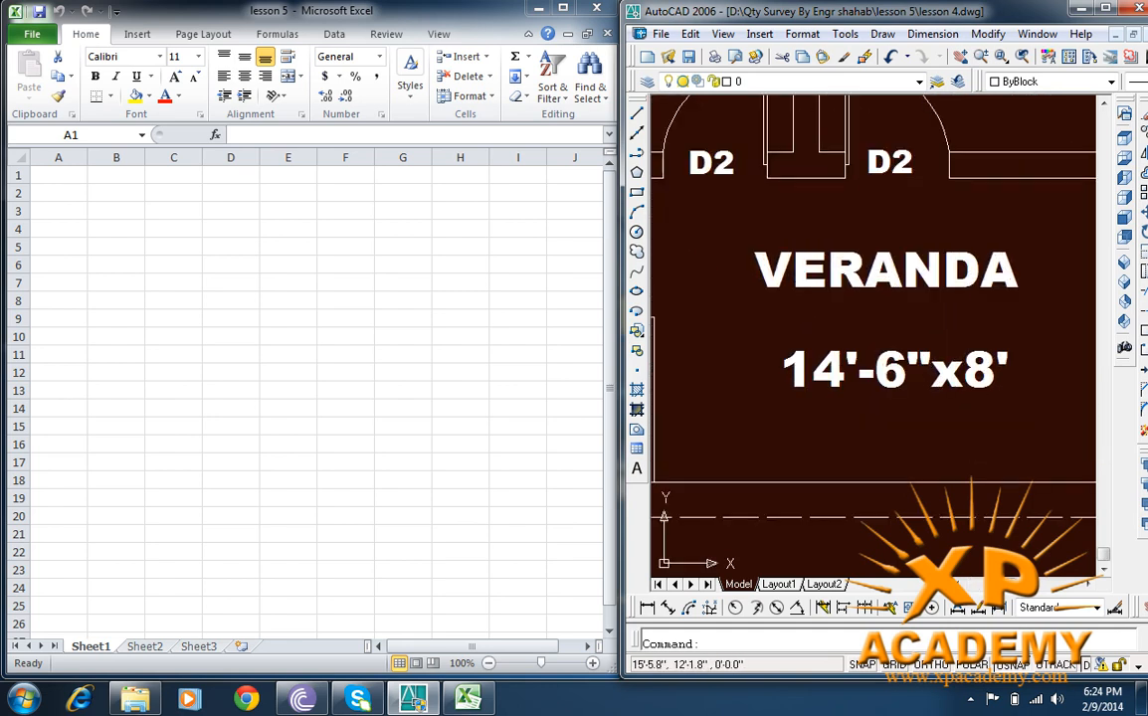
pyautogui.scroll(-2, 956, 300)
pyautogui.moveTo(946, 351)
pyautogui.mouseDown()
pyautogui.moveTo(913, 318)
pyautogui.moveTo(957, 318)
pyautogui.mouseUp()
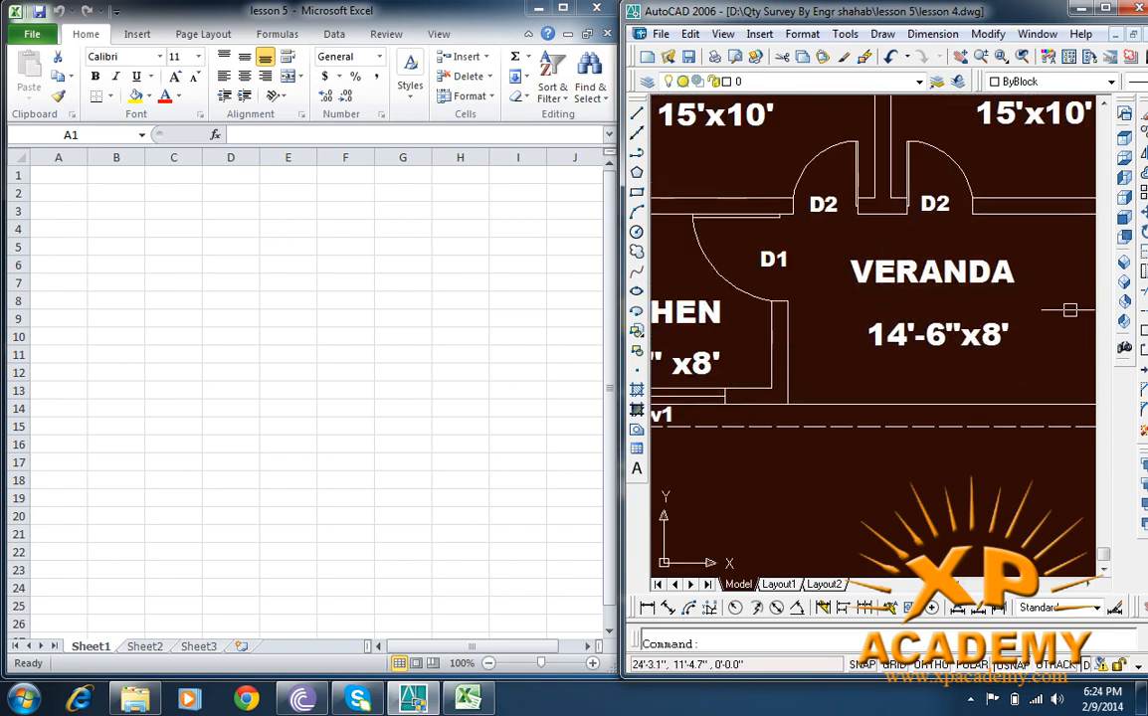
pyautogui.scroll(-2, 933, 338)
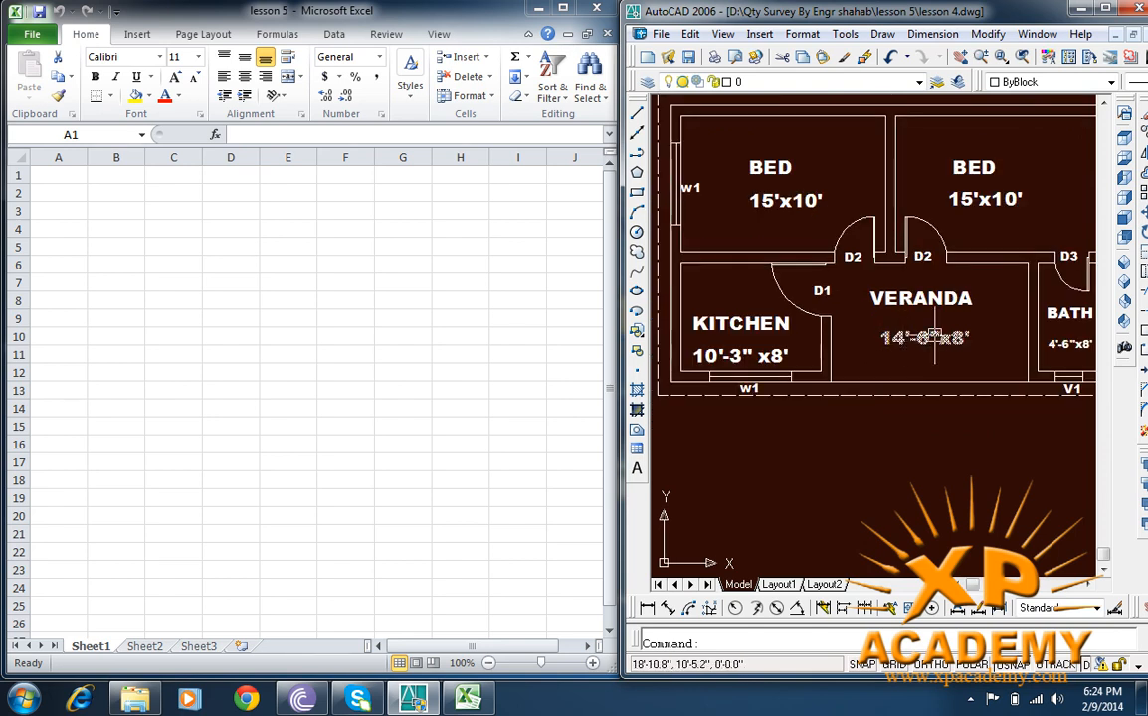
pyautogui.moveTo(886, 324); pyautogui.dragTo(878, 375)
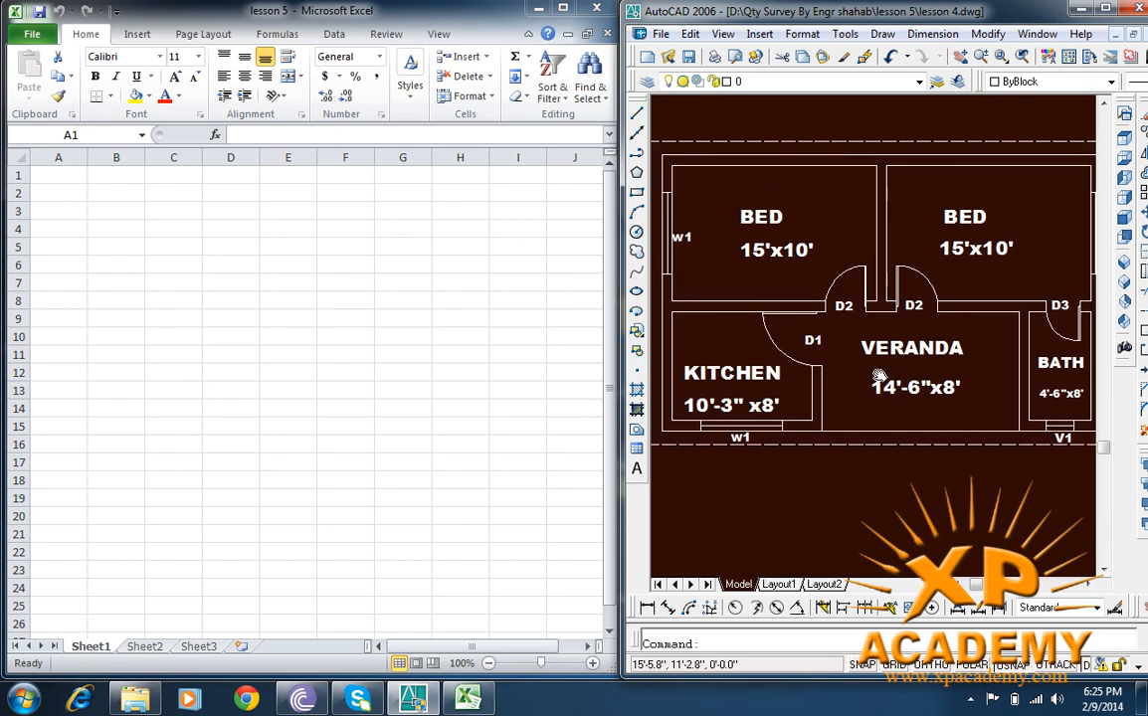
# Step: Maximize the AutoCAD window and copy the whole floor plan with its labels to the empty area beyond the wall section drawing
pyautogui.click(1105, 9)
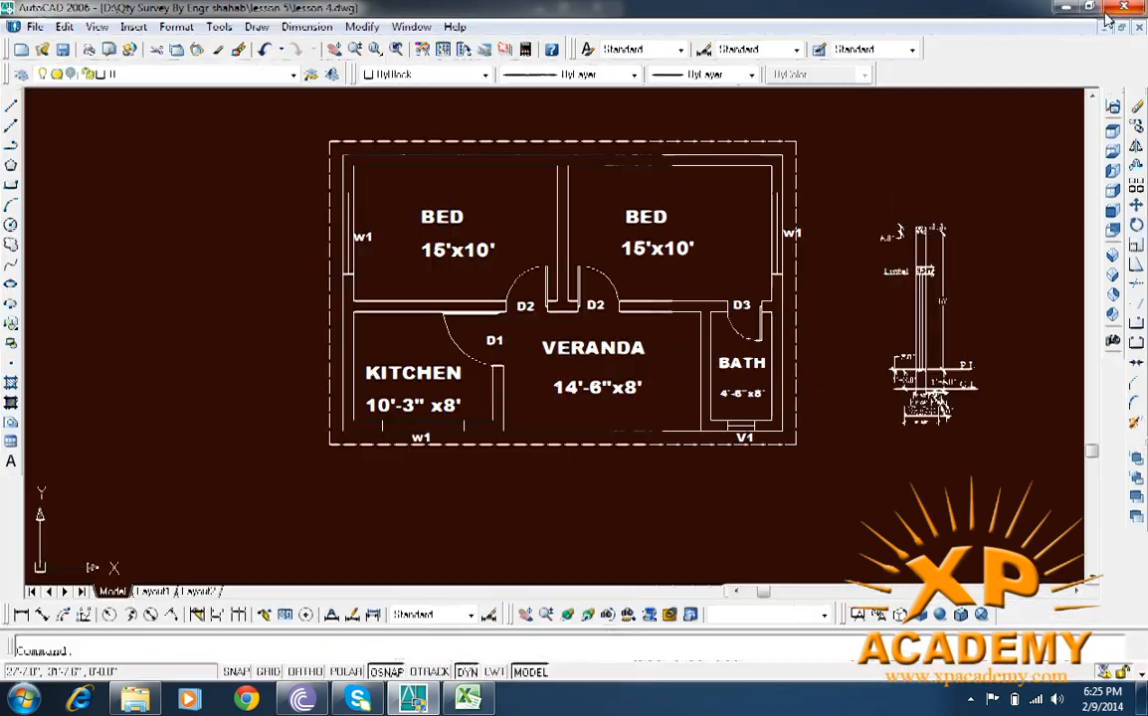
pyautogui.moveTo(612, 322); pyautogui.dragTo(707, 325)
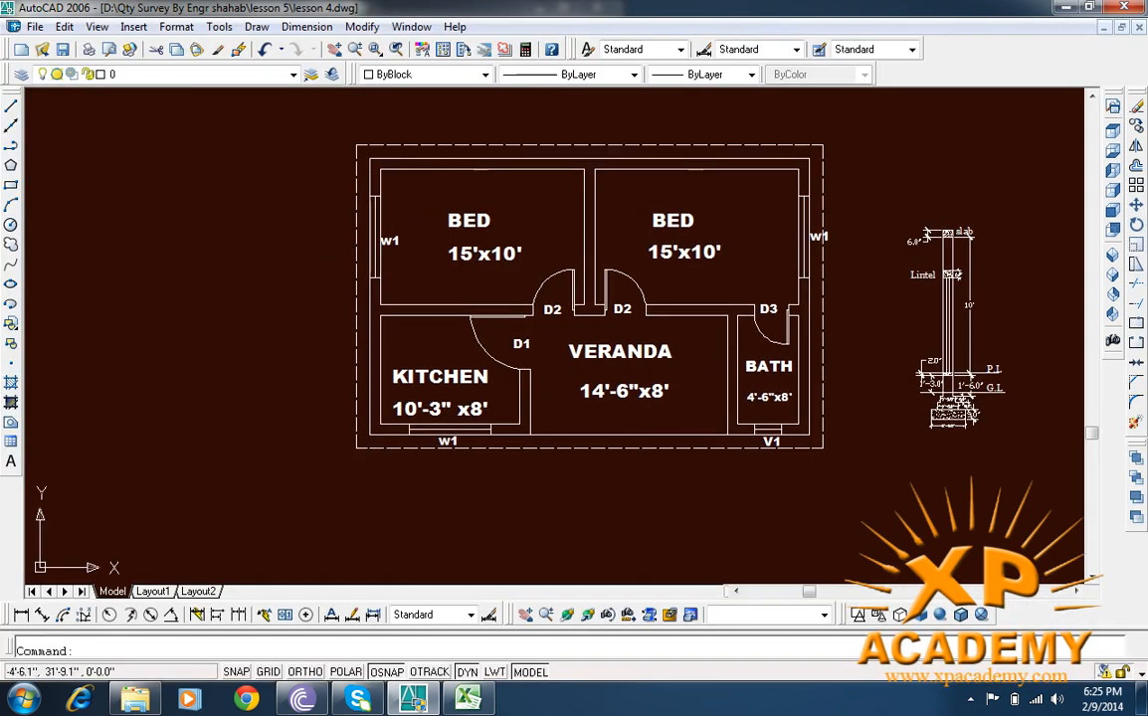
pyautogui.click(282, 115)
pyautogui.click(875, 509)
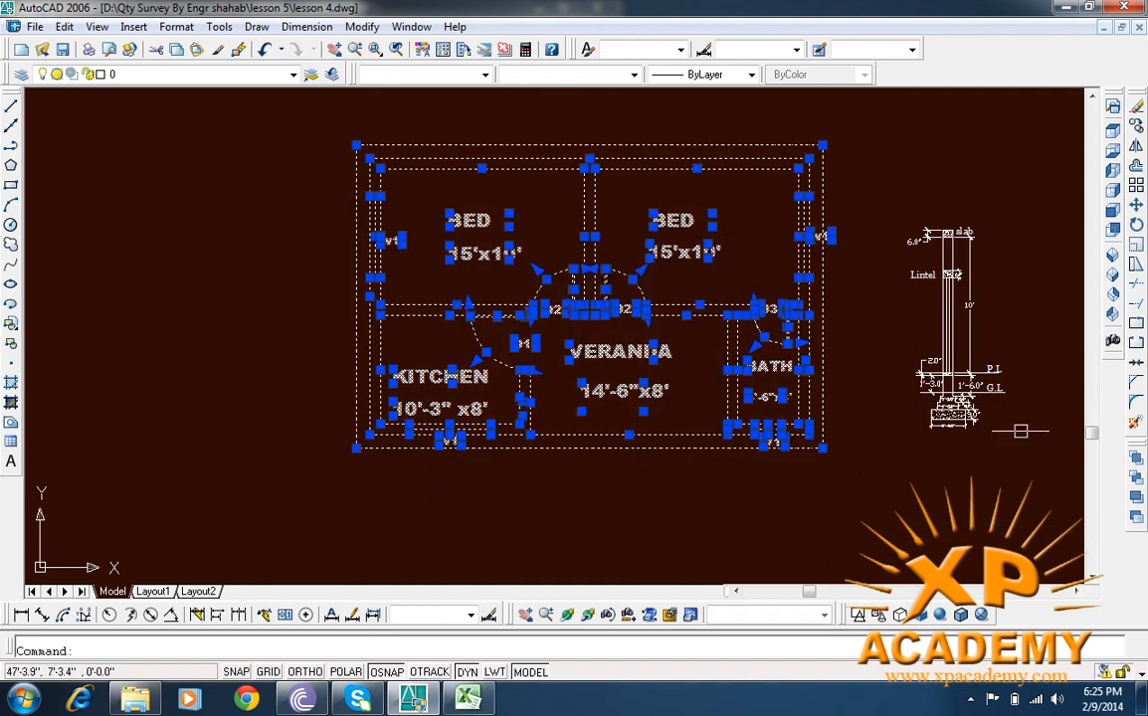
pyautogui.click(1140, 126)
pyautogui.click(430, 317)
pyautogui.moveTo(744, 356); pyautogui.dragTo(10, 343)
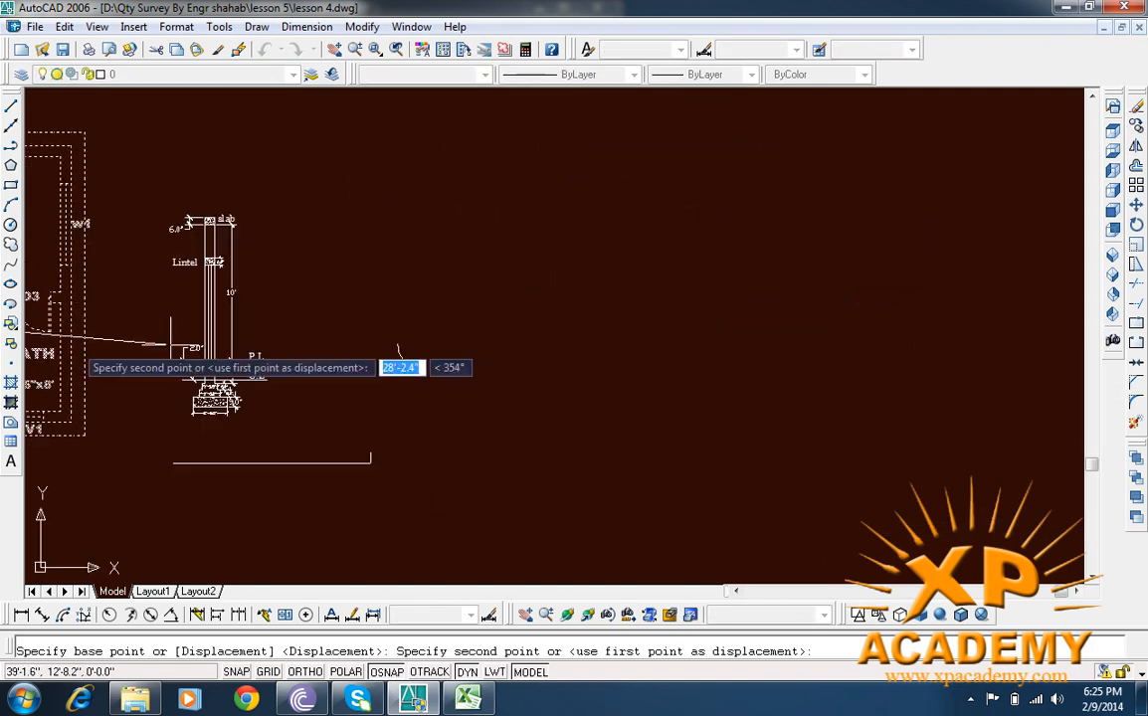
pyautogui.click(594, 304)
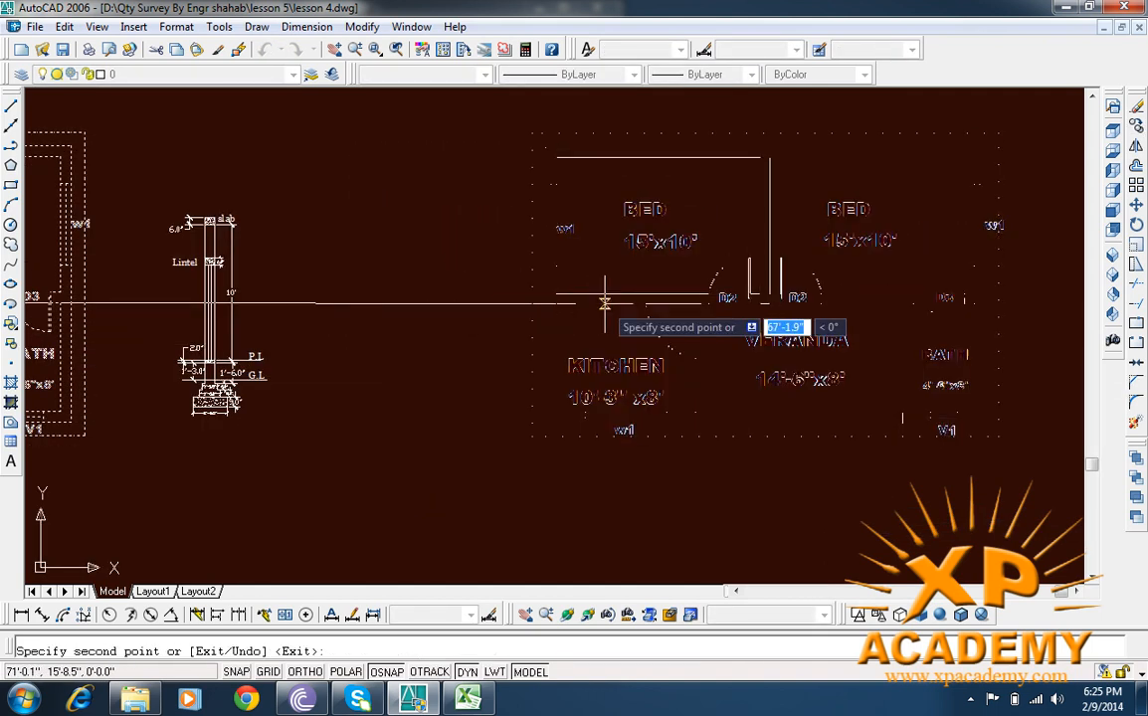
pyautogui.press('Return')
# Step: Delete the room name labels, including both BED labels, VERANDA and KITCHEN, from the copied plan, keeping the room dimension texts
pyautogui.scroll(2, 665, 281)
pyautogui.moveTo(752, 288); pyautogui.dragTo(651, 316)
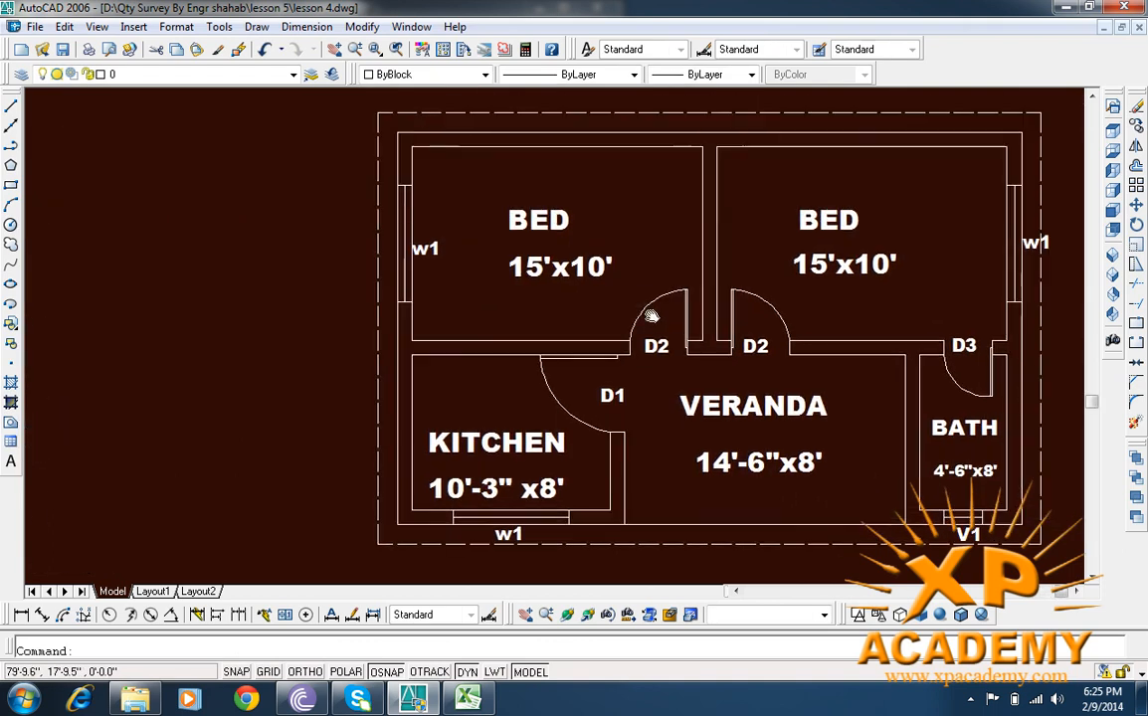
pyautogui.click(557, 228)
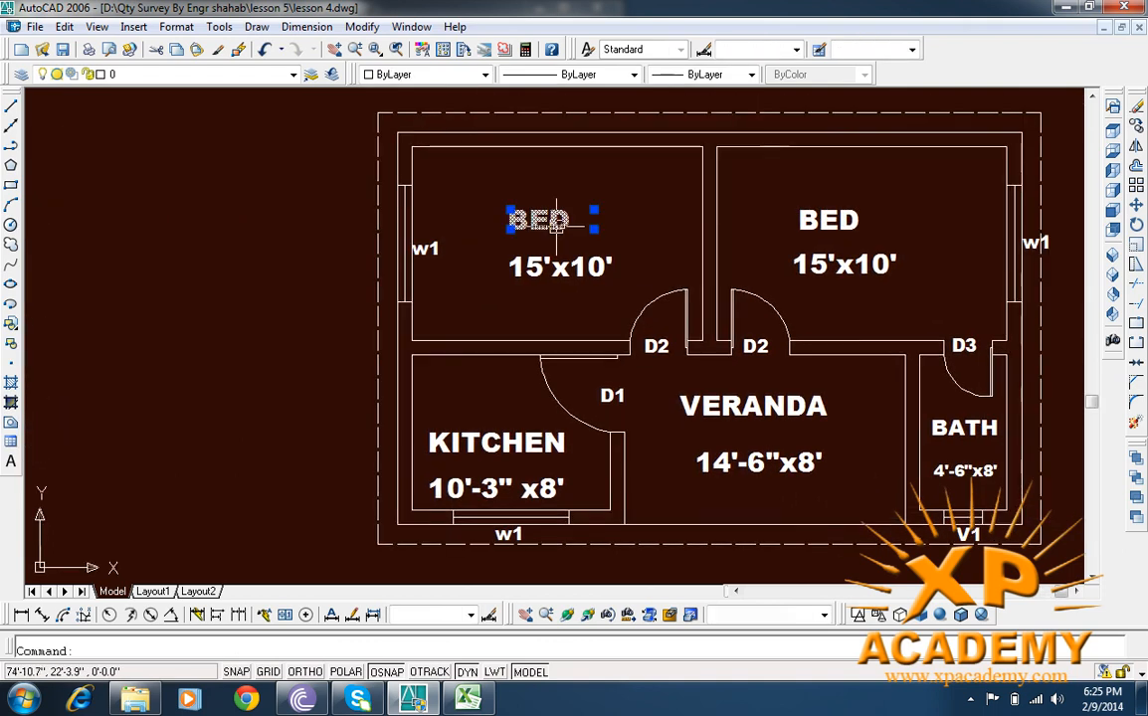
pyautogui.press('Delete')
pyautogui.click(819, 231)
pyautogui.press('Delete')
pyautogui.click(789, 406)
pyautogui.click(746, 464)
pyautogui.press('Delete')
pyautogui.click(462, 443)
pyautogui.press('Delete')
# Step: Delete the D1 and D3 door labels and the w1 window labels beside both bedrooms in the copied plan
pyautogui.click(610, 397)
pyautogui.press('Delete')
pyautogui.click(962, 344)
pyautogui.press('Delete')
pyautogui.click(426, 249)
pyautogui.press('Delete')
pyautogui.click(1036, 242)
pyautogui.scroll(3, 1035, 242)
pyautogui.press('Delete')
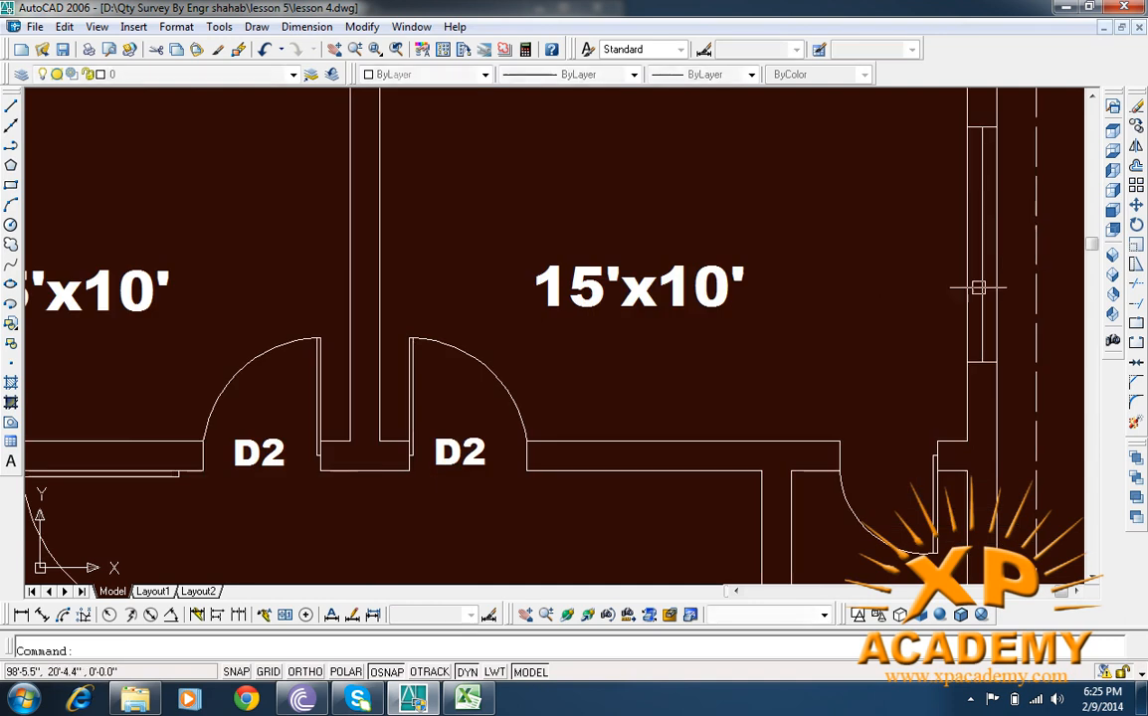
pyautogui.scroll(-4, 885, 473)
pyautogui.scroll(1, 885, 429)
pyautogui.press('Delete')
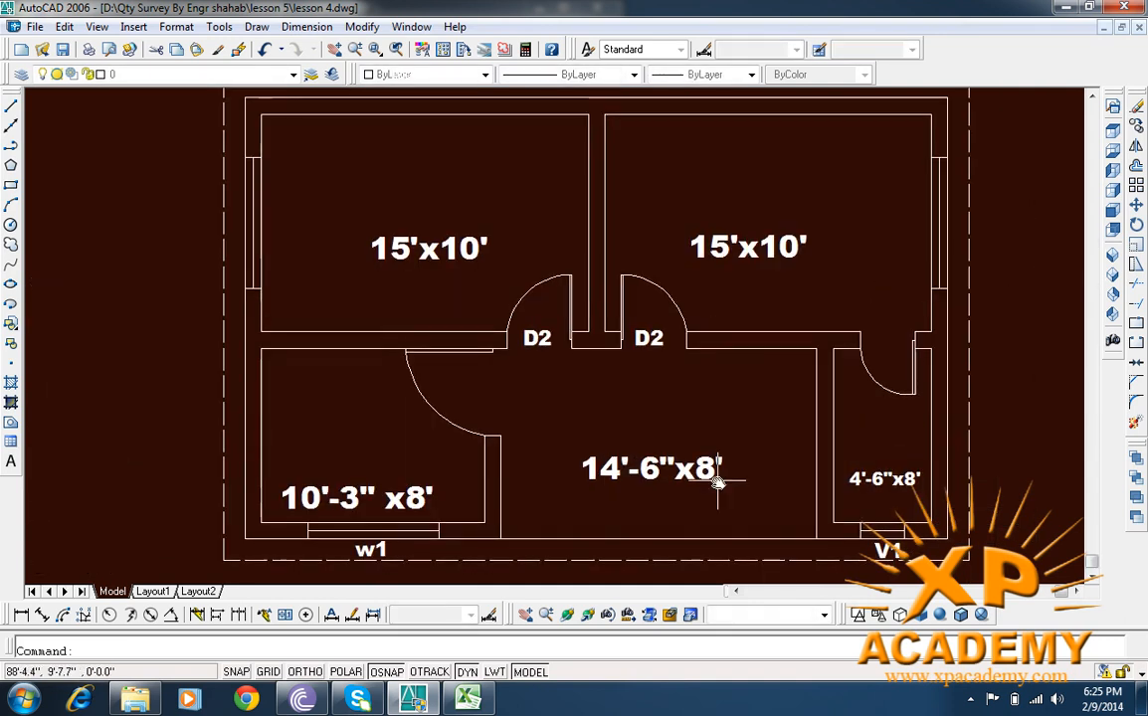
# Step: Delete the V1 and w1 labels below the bath and kitchen, and the dashed outline around the copied plan
pyautogui.scroll(3, 769, 302)
pyautogui.scroll(2, 955, 365)
pyautogui.click(895, 347)
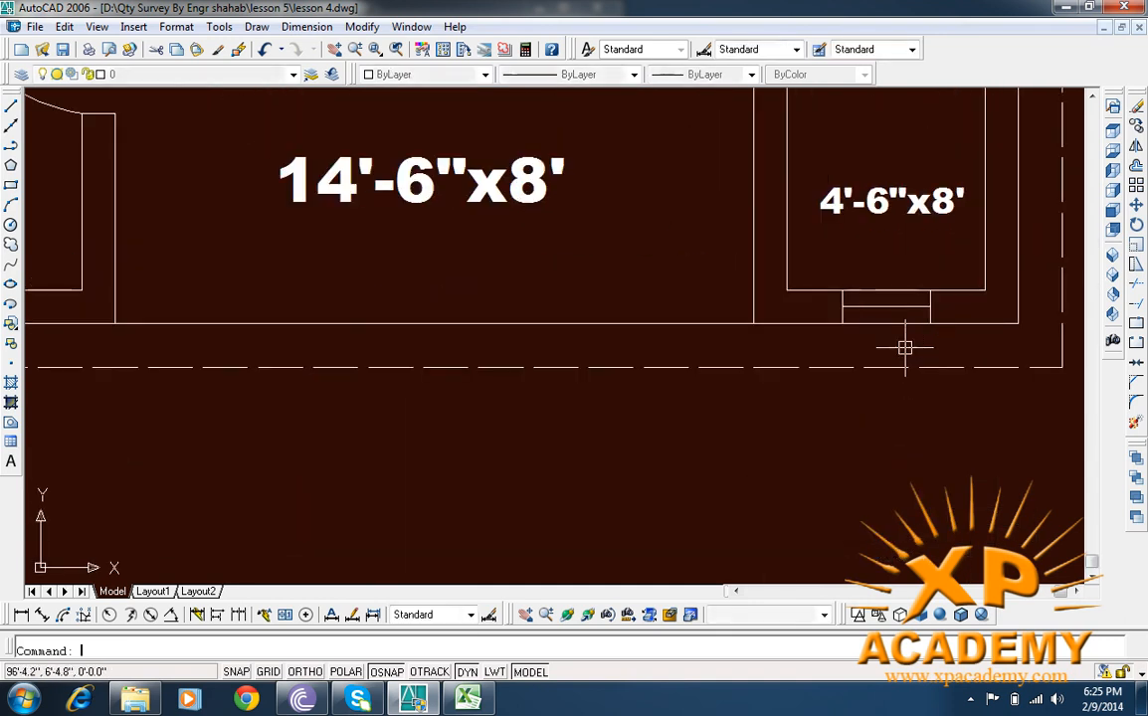
pyautogui.press('Delete')
pyautogui.scroll(-5, 713, 370)
pyautogui.scroll(3, 648, 350)
pyautogui.click(623, 348)
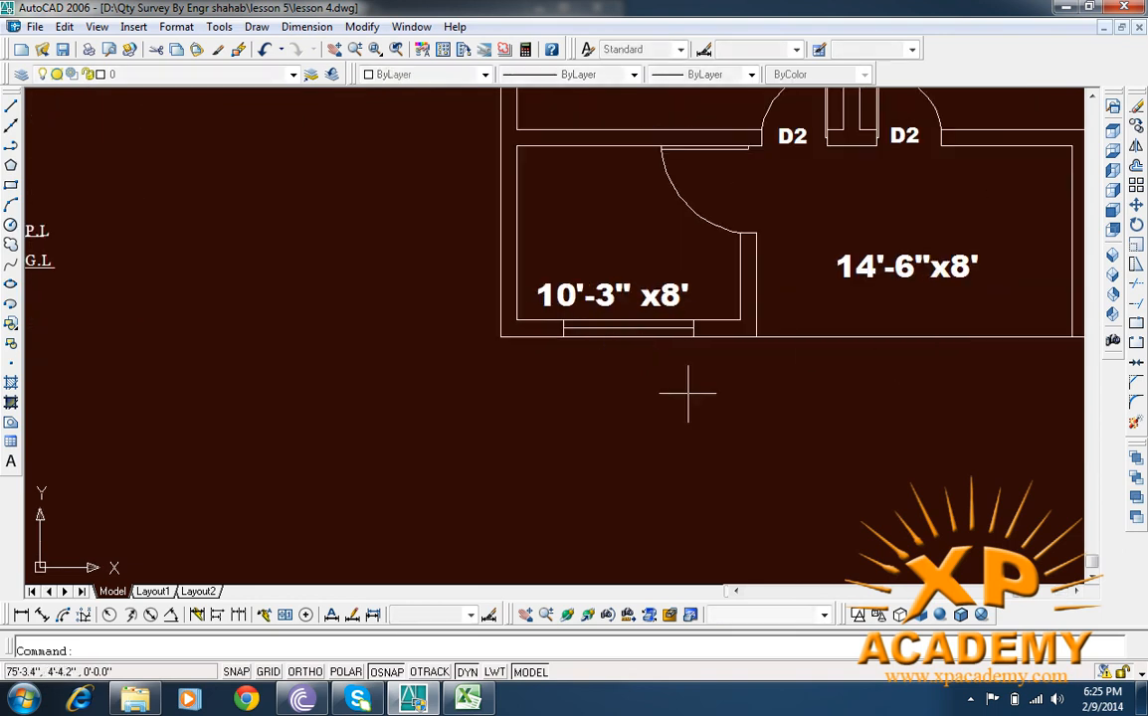
pyautogui.press('Delete')
# Step: Delete both D2 door labels at the bedroom entrances of the copied plan
pyautogui.scroll(-2, 720, 408)
pyautogui.click(754, 289)
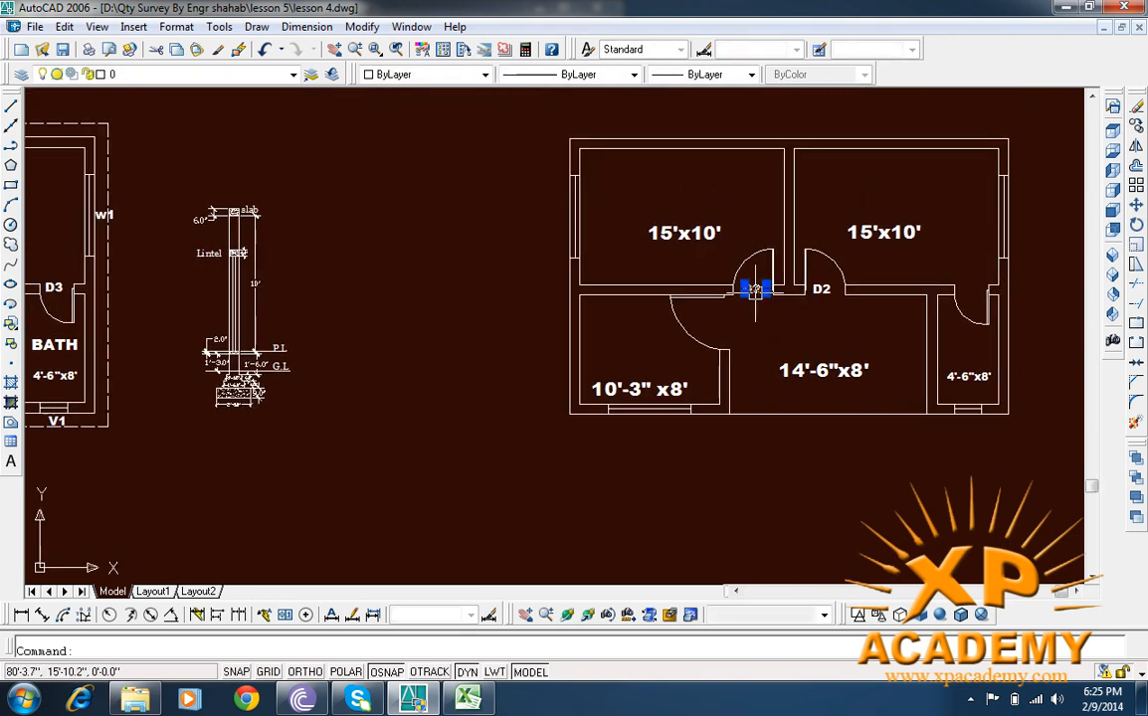
pyautogui.press('Delete')
pyautogui.click(818, 289)
pyautogui.press('Delete')
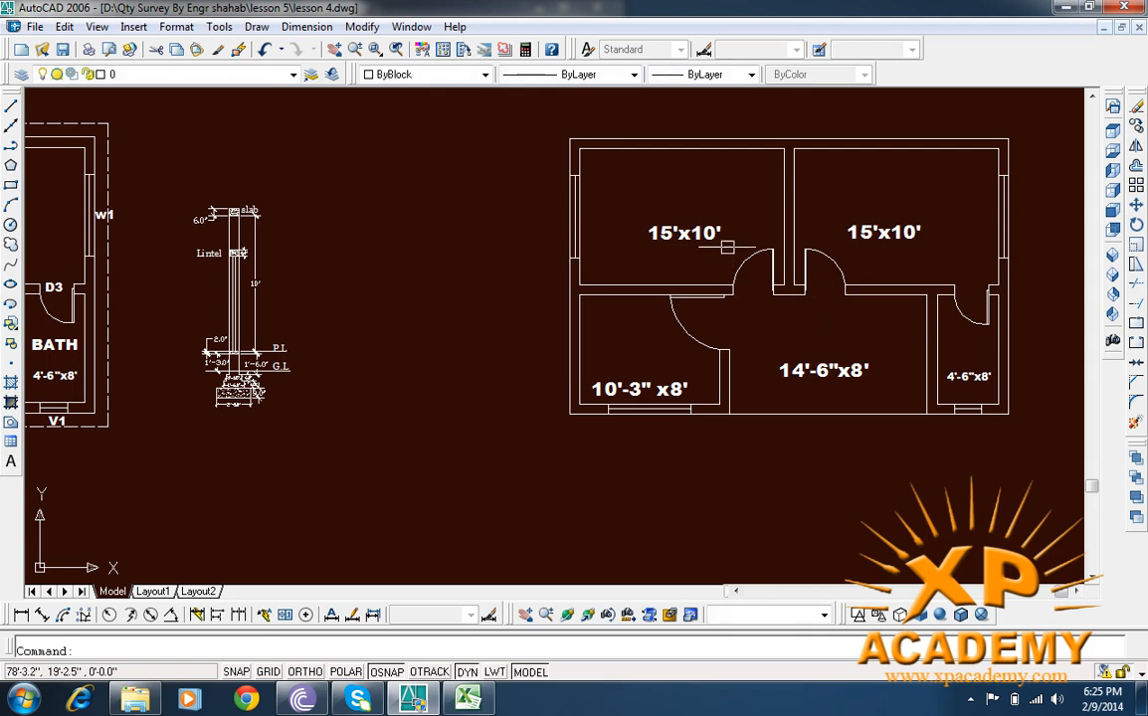
# Step: Delete the door symbols from the openings of the copied plan
pyautogui.click(728, 231)
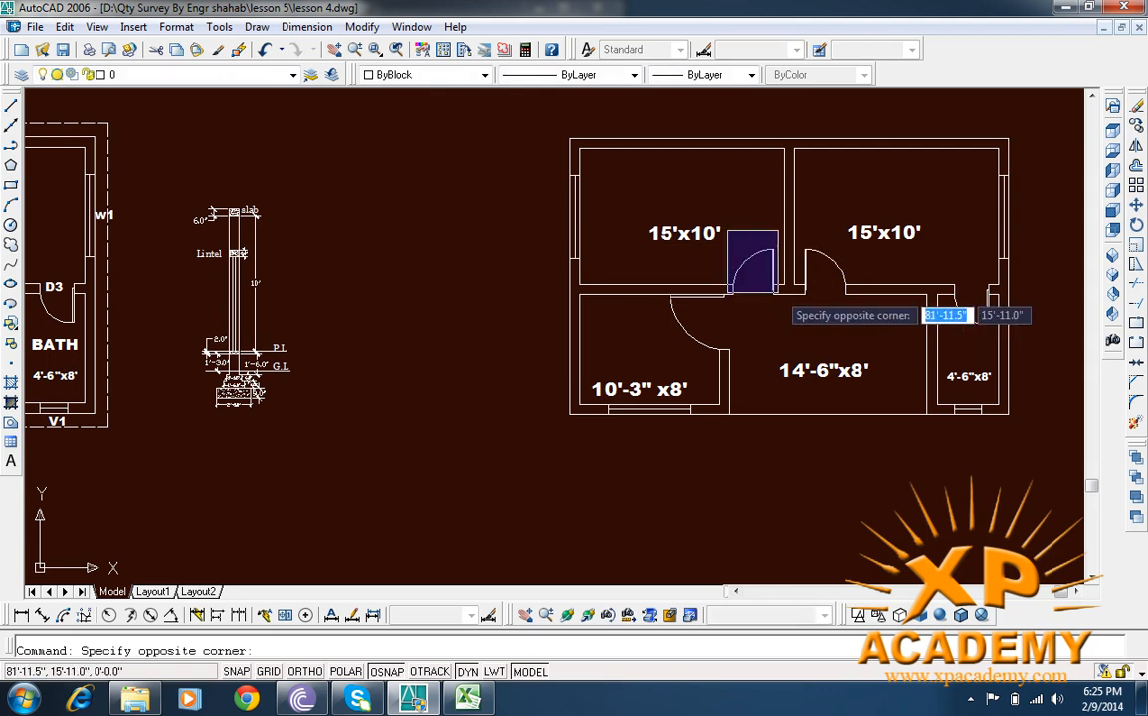
pyautogui.click(778, 291)
pyautogui.press('Delete')
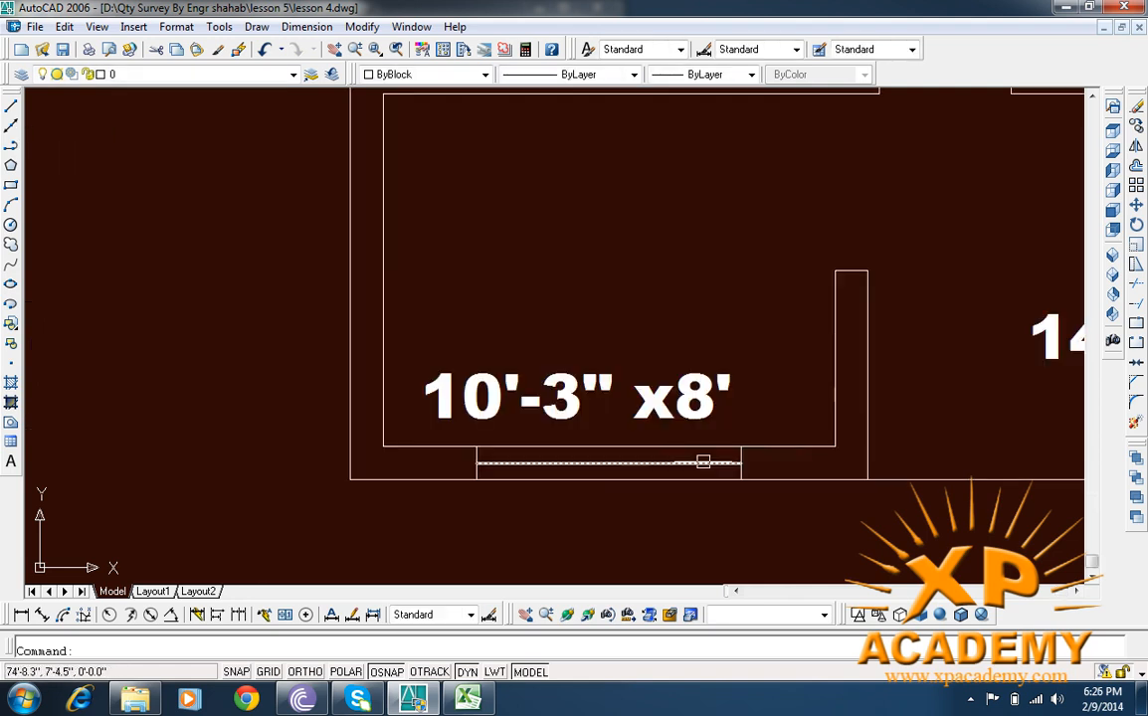
# Step: Delete the window symbols from the outer walls of the copied plan
pyautogui.scroll(-4, 607, 507)
pyautogui.moveTo(662, 491); pyautogui.dragTo(686, 428)
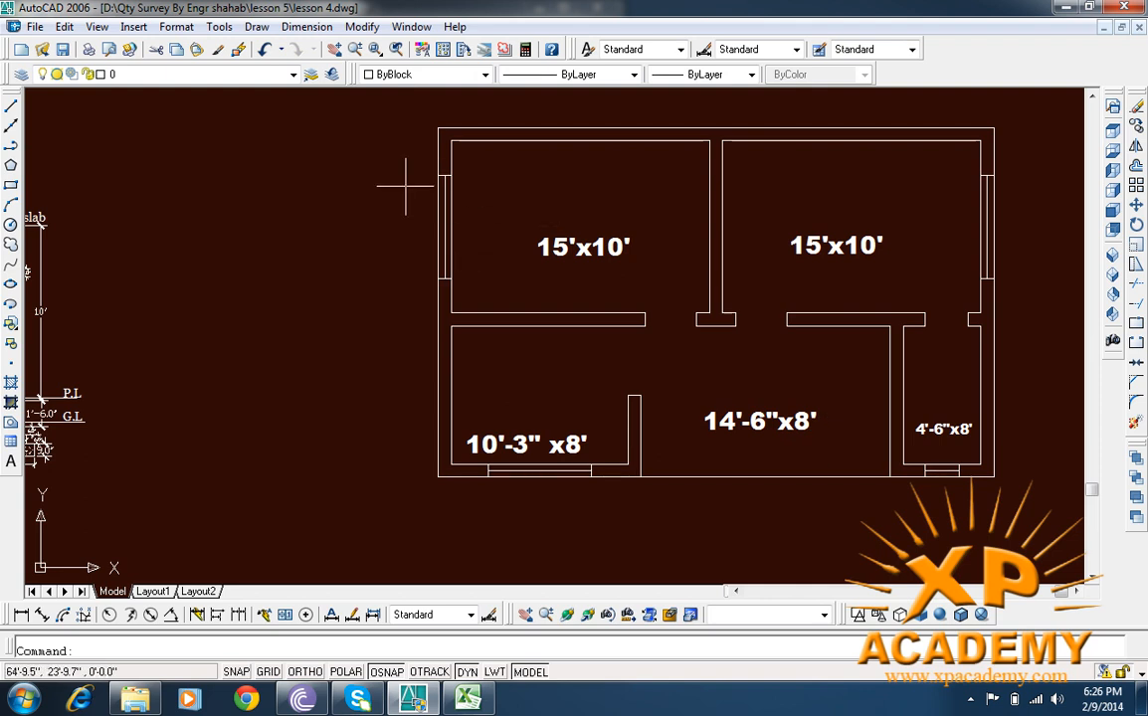
pyautogui.click(493, 298)
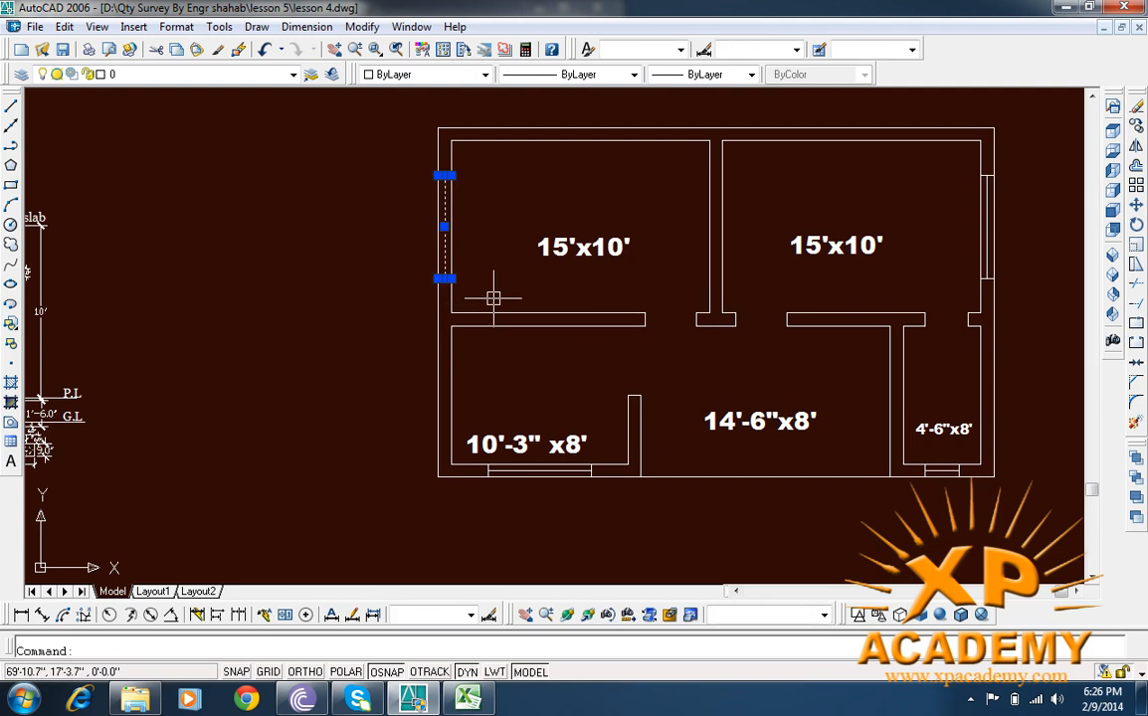
pyautogui.press('Delete')
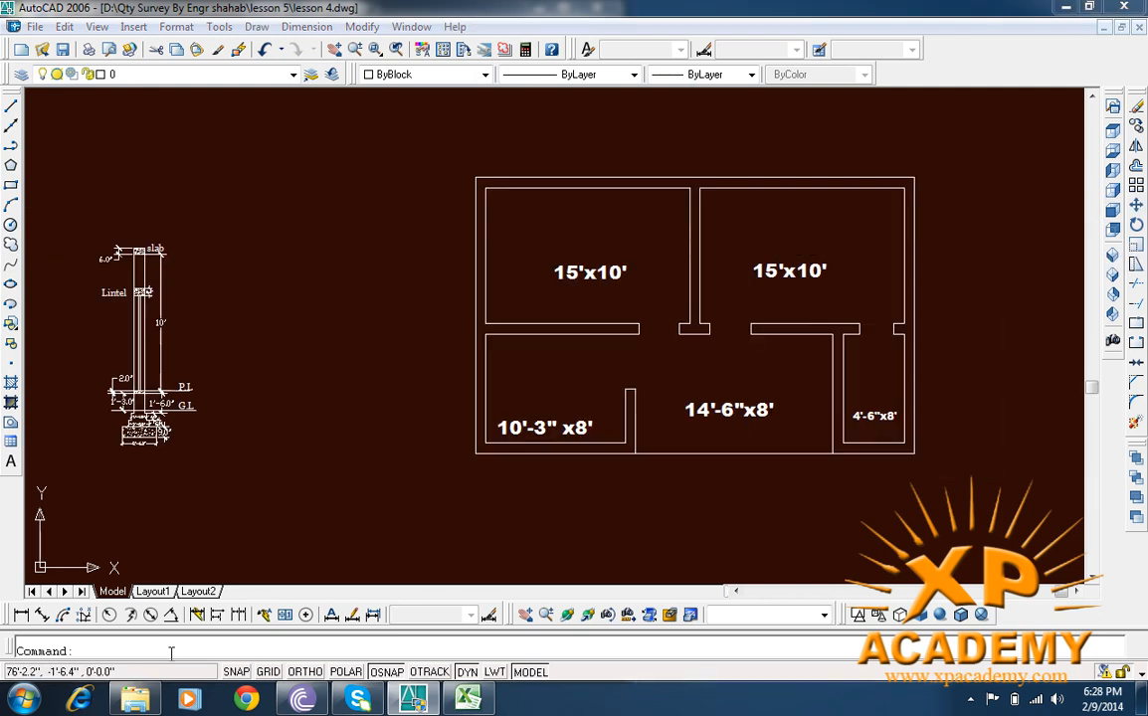
# Step: Offset the upper outer wall line of the copied plan inward to create a centerline midway through the wall
pyautogui.moveTo(732, 367)
pyautogui.mouseDown()
pyautogui.moveTo(628, 389)
pyautogui.moveTo(622, 408)
pyautogui.mouseUp()
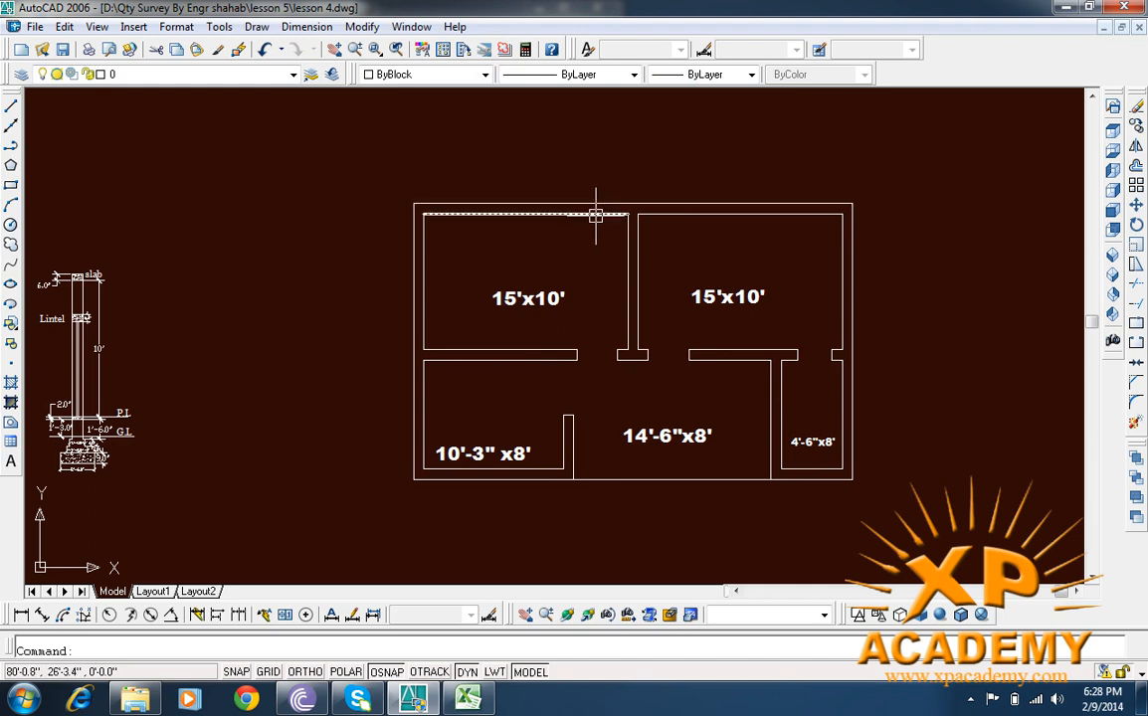
pyautogui.write('o')
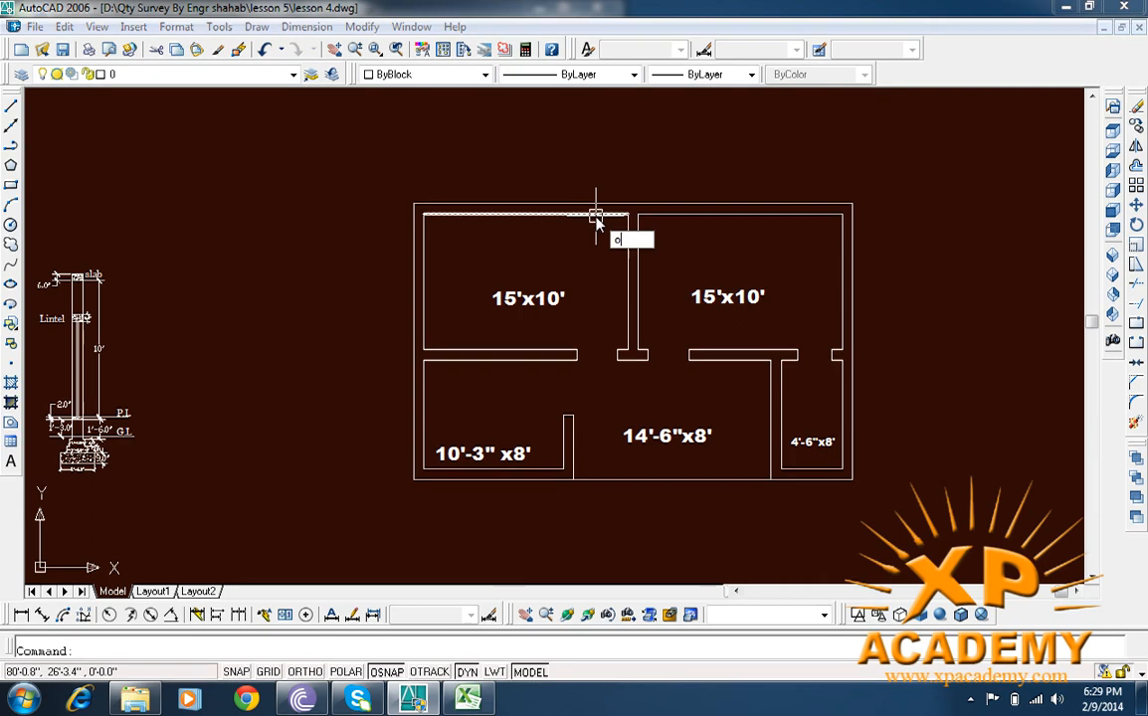
pyautogui.press('Return')
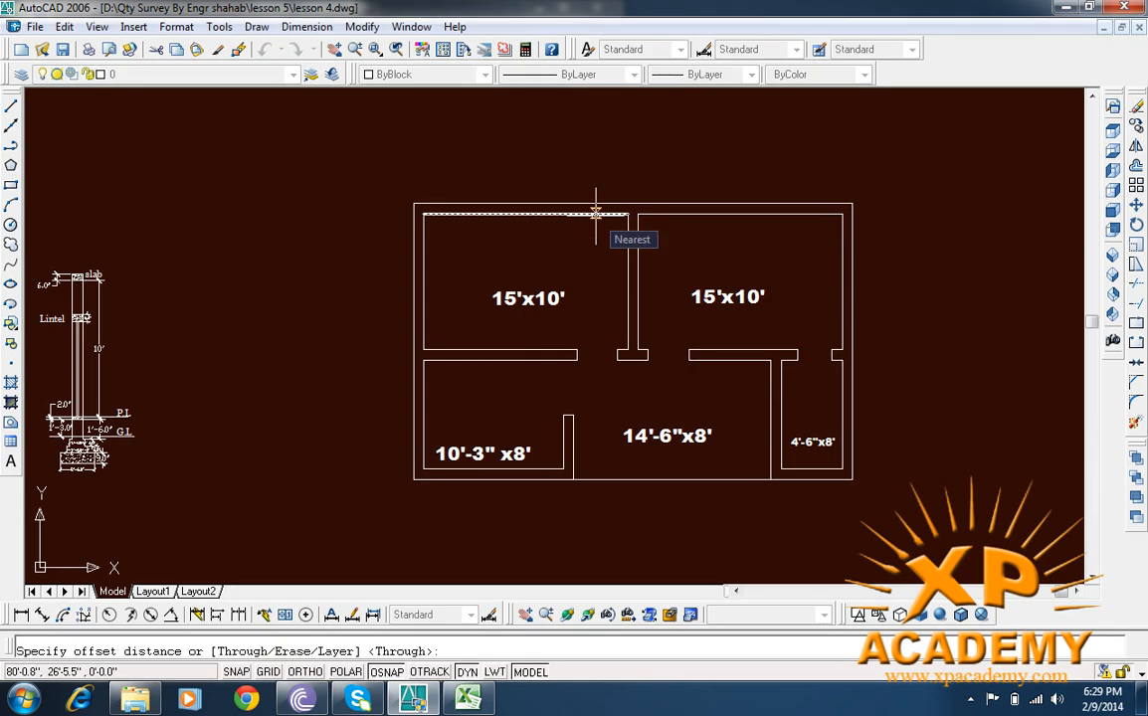
pyautogui.write('4.')
pyautogui.press('Return')
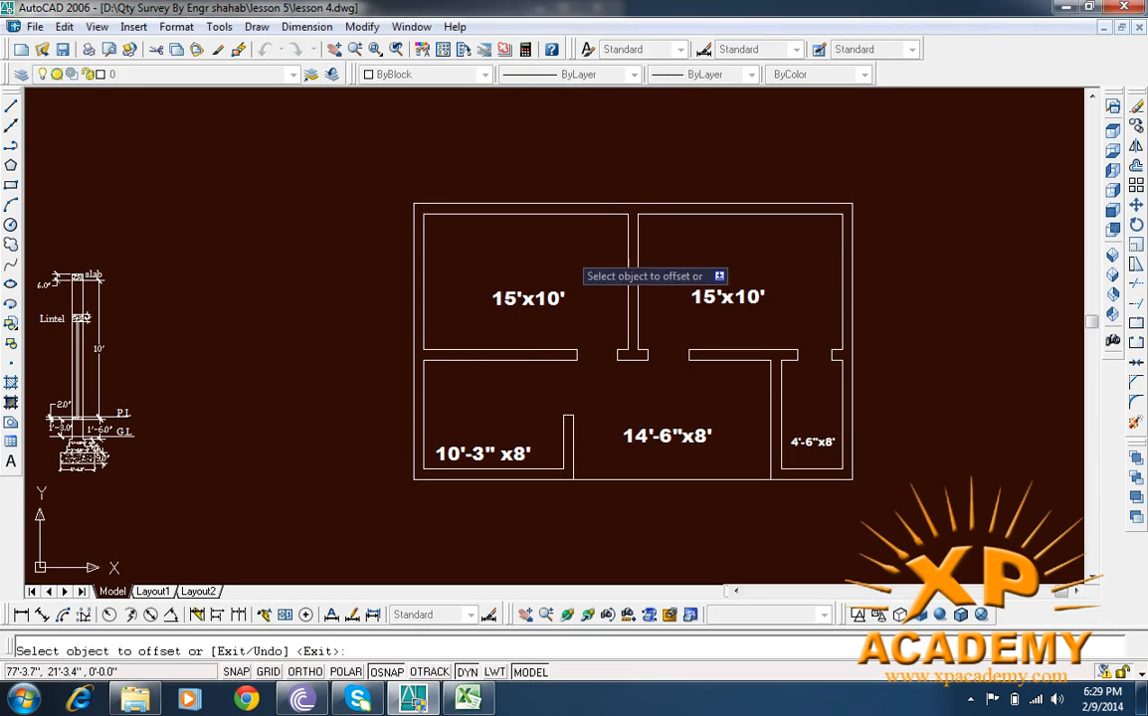
pyautogui.scroll(2, 567, 217)
pyautogui.scroll(2, 567, 191)
pyautogui.click(564, 191)
pyautogui.click(564, 186)
# Step: Offset the left outer wall line and the outer wall line below the kitchen inward to form their centerlines
pyautogui.scroll(-1, 564, 199)
pyautogui.scroll(2, 284, 306)
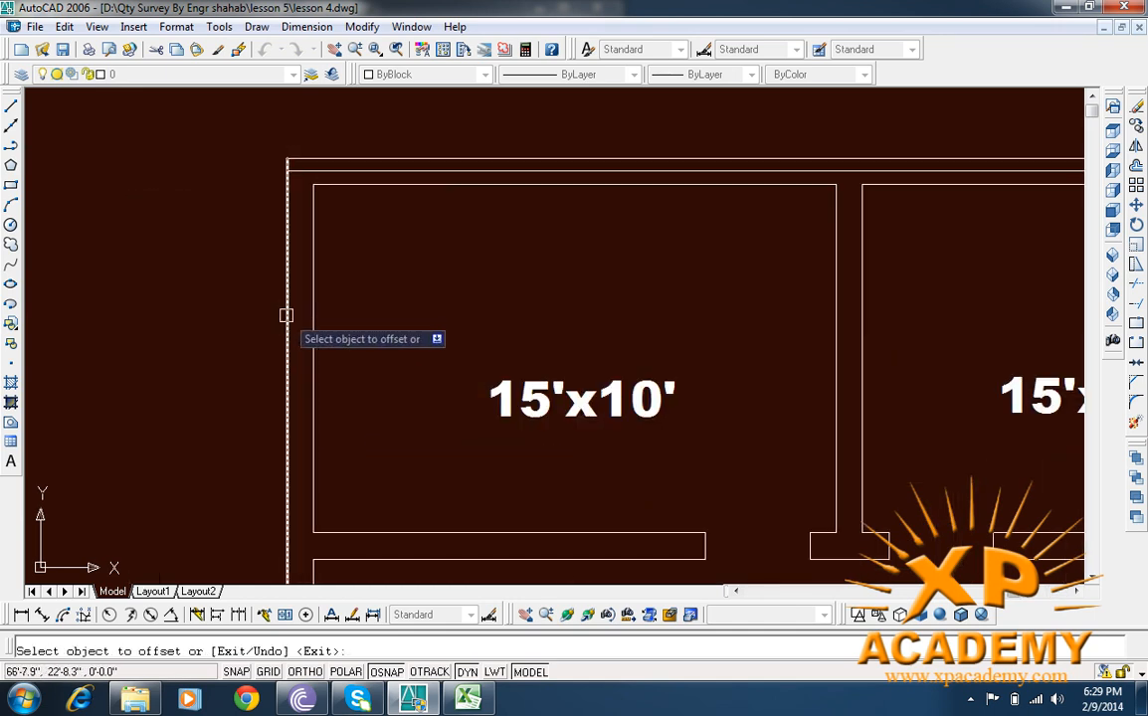
pyautogui.moveTo(445, 419); pyautogui.dragTo(577, 97)
pyautogui.moveTo(613, 497); pyautogui.dragTo(556, 356)
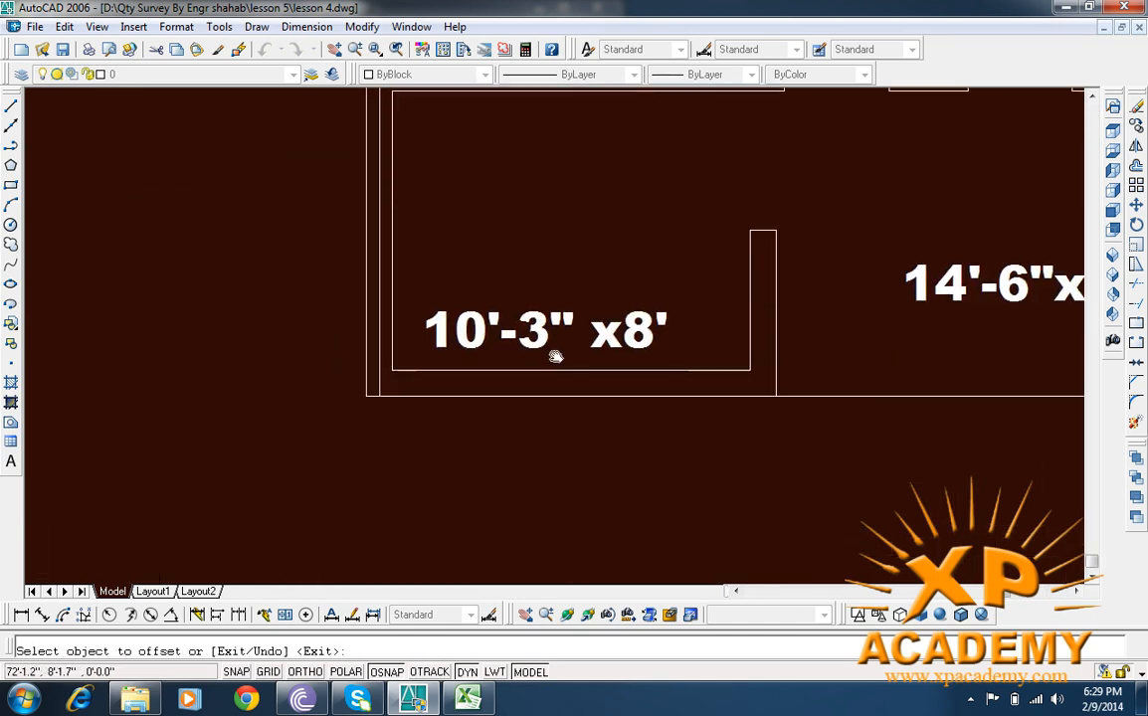
pyautogui.click(590, 394)
pyautogui.click(591, 378)
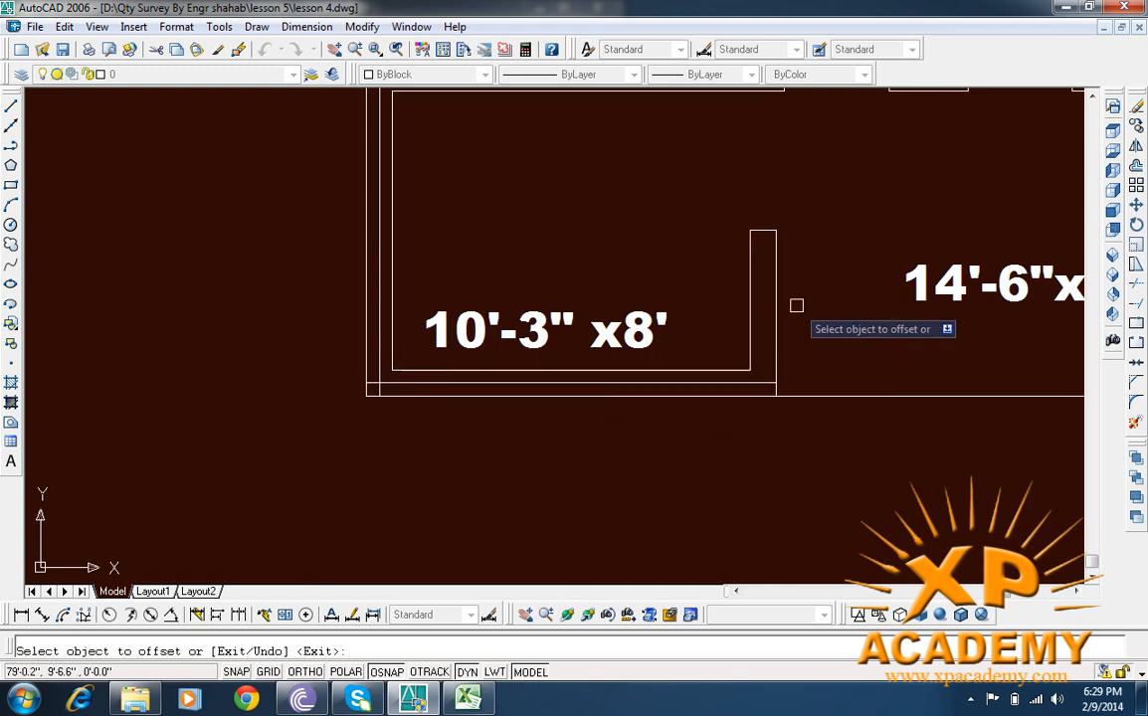
# Step: Offset lines into the middle of the kitchen–veranda partition and the wall between the kitchen and the left bedroom
pyautogui.moveTo(799, 336); pyautogui.dragTo(784, 364)
pyautogui.click(759, 344)
pyautogui.click(744, 338)
pyautogui.scroll(-3, 751, 330)
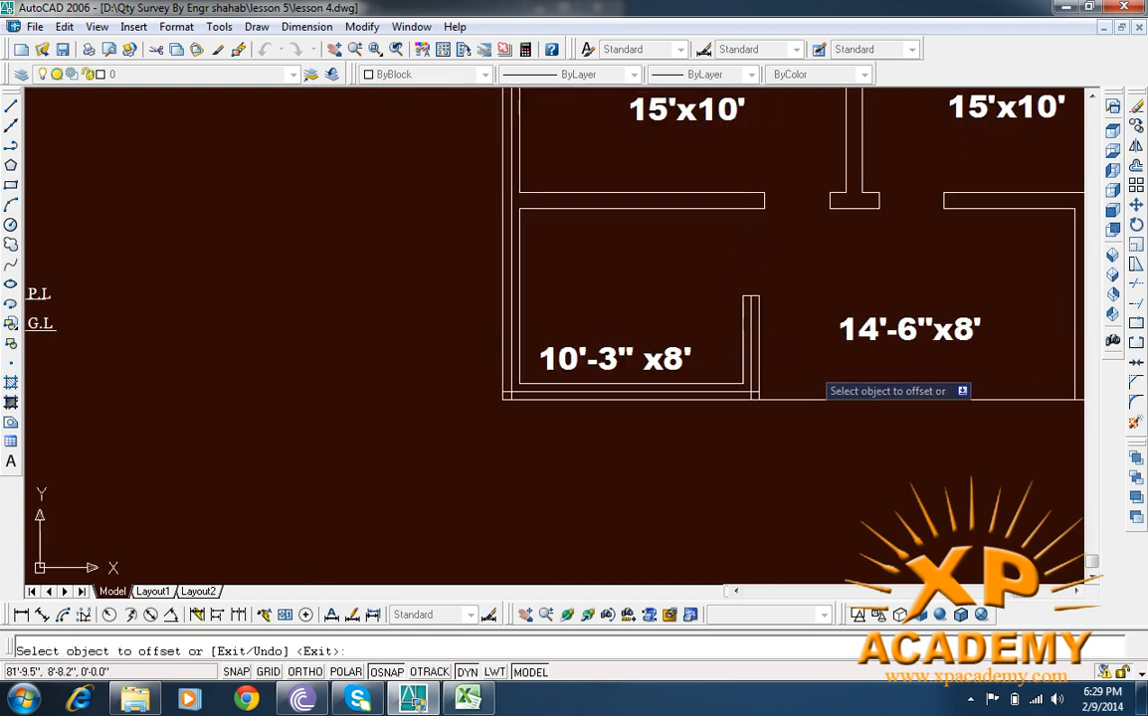
pyautogui.click(445, 273)
pyautogui.scroll(3, 446, 290)
pyautogui.click(445, 288)
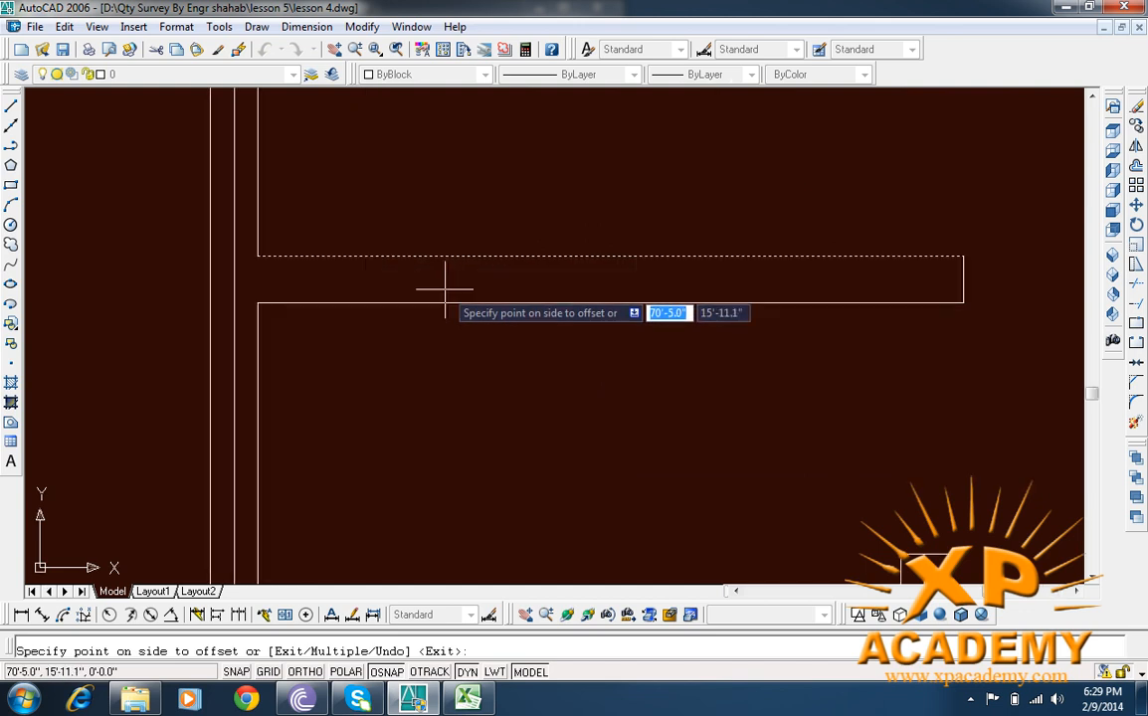
# Step: Offset lines into the middle of the wall below the right bedroom and the partition between the veranda and bath
pyautogui.scroll(-4, 448, 290)
pyautogui.scroll(4, 628, 298)
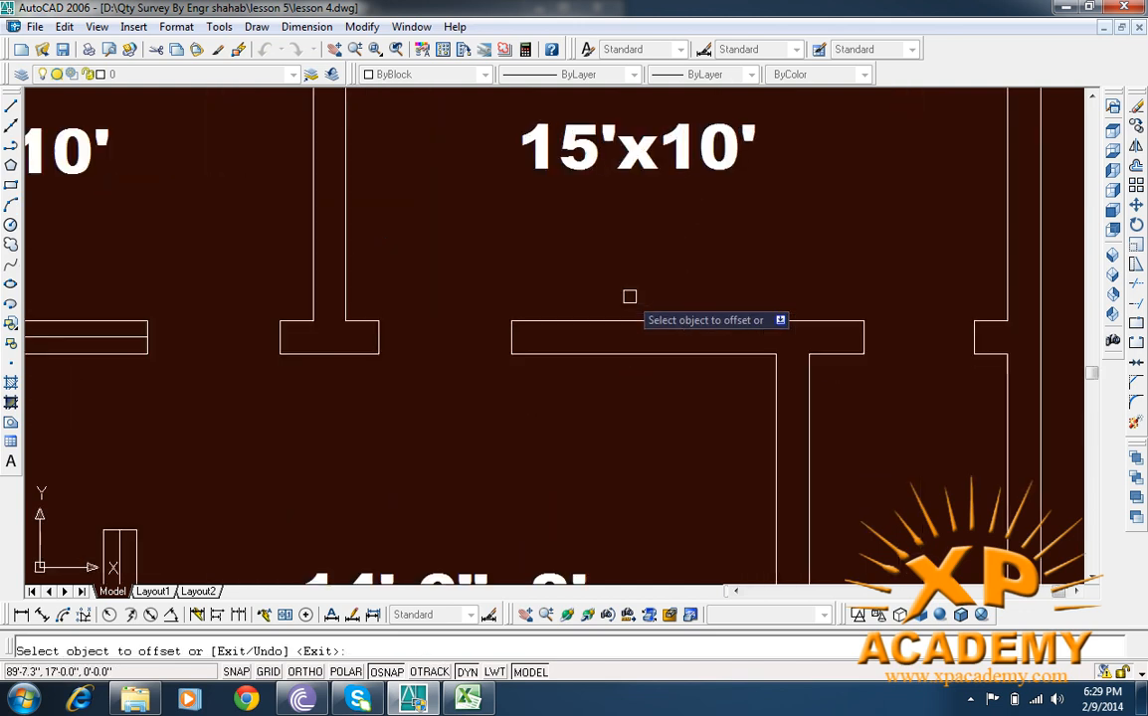
pyautogui.click(631, 322)
pyautogui.click(631, 350)
pyautogui.scroll(-4, 631, 350)
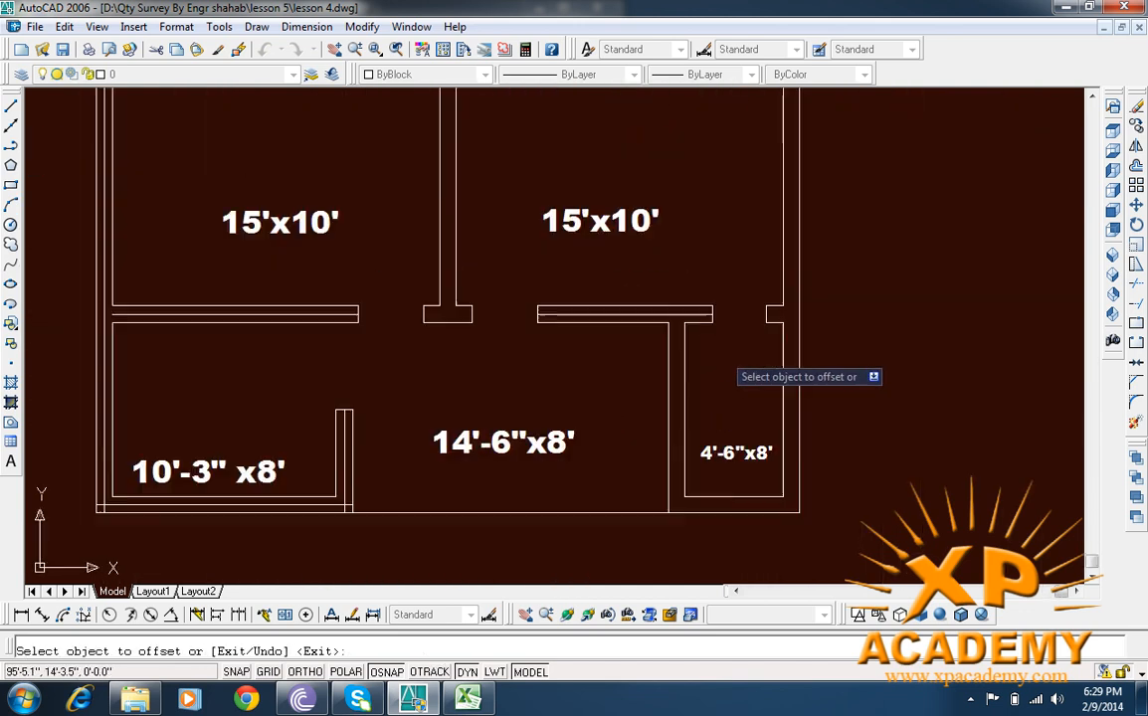
pyautogui.scroll(3, 656, 355)
pyautogui.click(656, 379)
pyautogui.scroll(3, 667, 379)
pyautogui.click(662, 349)
# Step: Offset the outer wall line below the bath and the outer wall line beside the bath inward to form their centerlines
pyautogui.scroll(-5, 682, 343)
pyautogui.scroll(3, 710, 475)
pyautogui.click(709, 499)
pyautogui.click(708, 481)
pyautogui.scroll(-2, 717, 478)
pyautogui.click(809, 379)
pyautogui.click(798, 379)
# Step: Offset lines into the middle of the right bedroom's outer side wall and the partition between the two bedrooms
pyautogui.moveTo(837, 226); pyautogui.dragTo(836, 323)
pyautogui.click(803, 379)
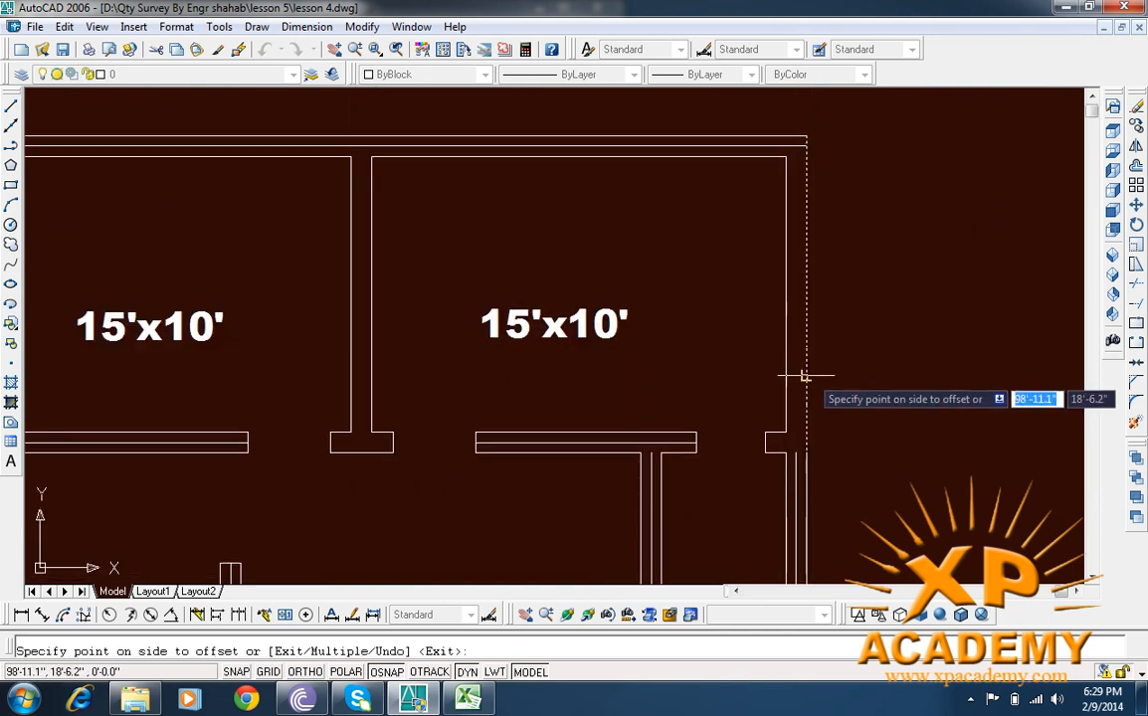
pyautogui.click(782, 384)
pyautogui.moveTo(764, 207); pyautogui.dragTo(920, 266)
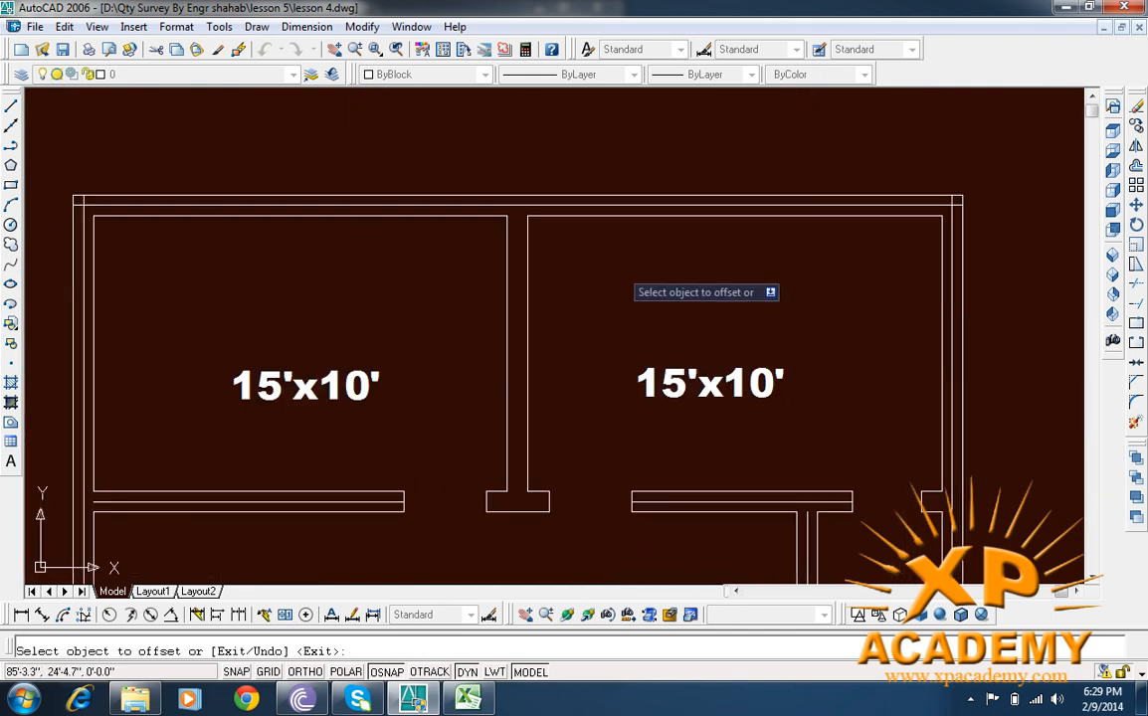
pyautogui.click(524, 306)
pyautogui.scroll(5, 532, 328)
pyautogui.click(517, 350)
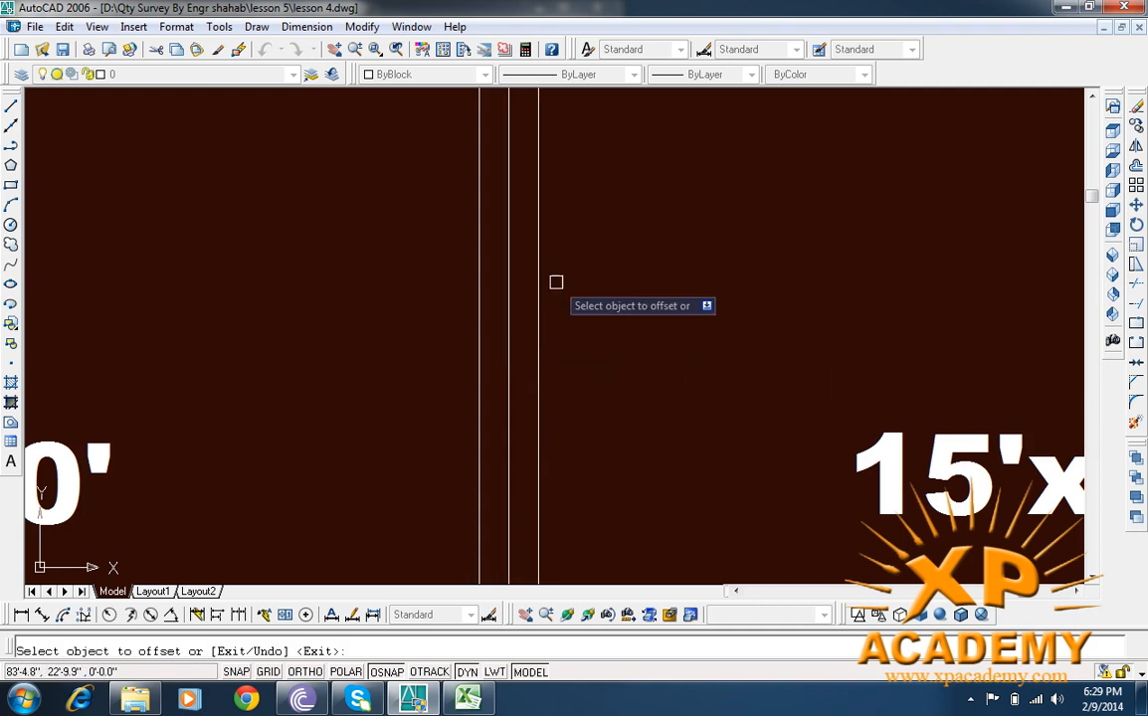
# Step: Offset a line into the middle of the short wall stub below the bedroom partition and finish offsetting
pyautogui.scroll(-6, 525, 356)
pyautogui.scroll(4, 546, 383)
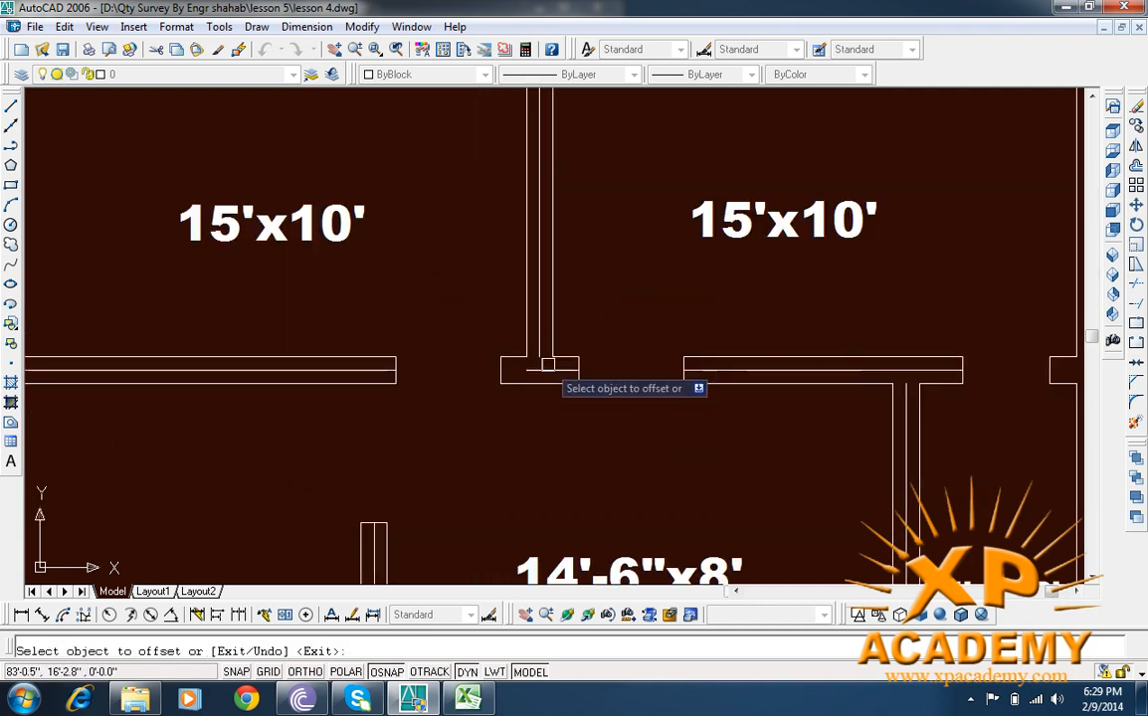
pyautogui.press('Return')
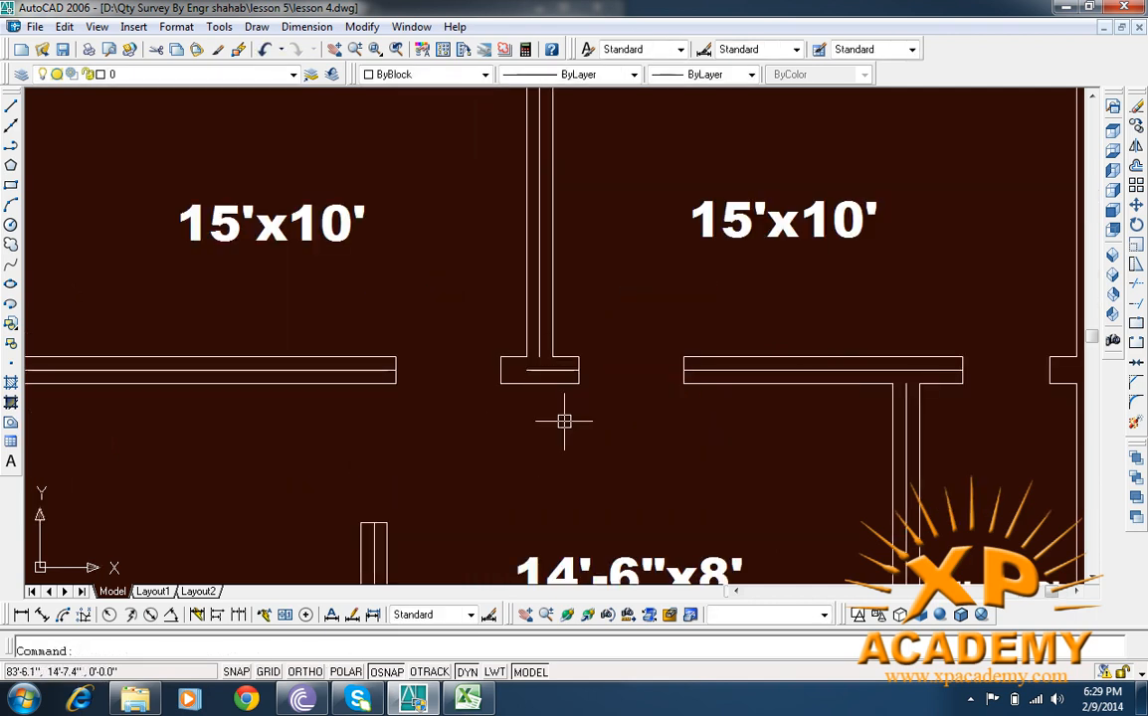
pyautogui.press('Return')
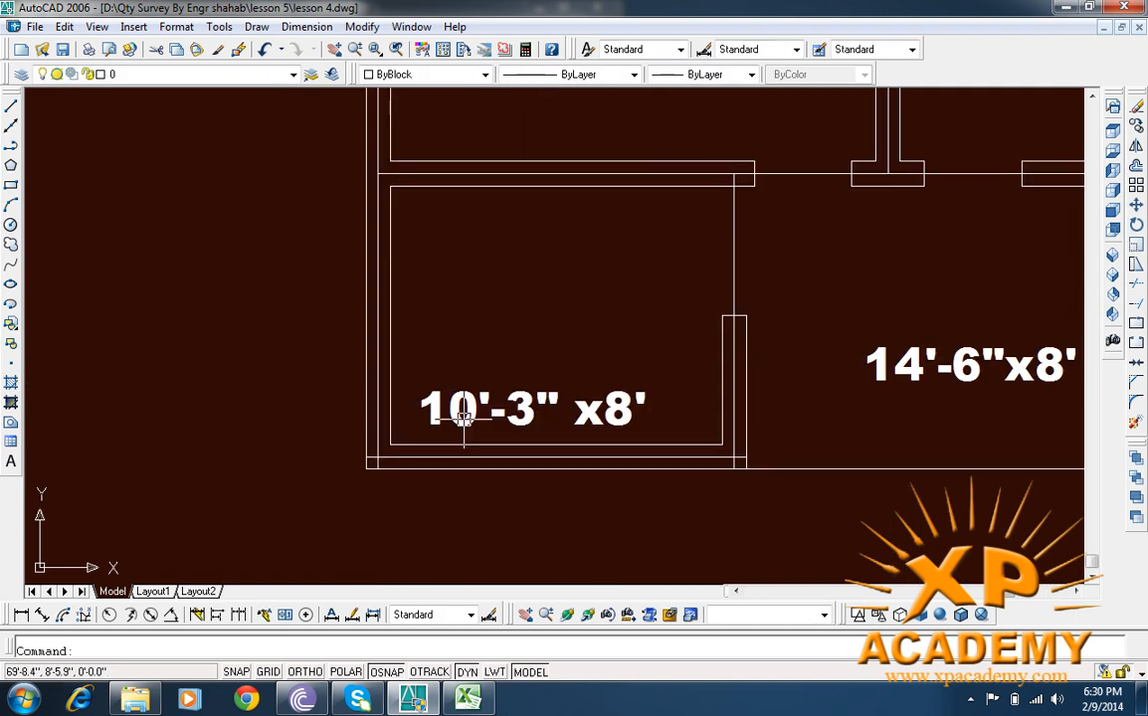
# Step: Trim the overshooting centerlines where the kitchen's lower wall meets the kitchen–veranda partition
pyautogui.moveTo(474, 405); pyautogui.dragTo(479, 377)
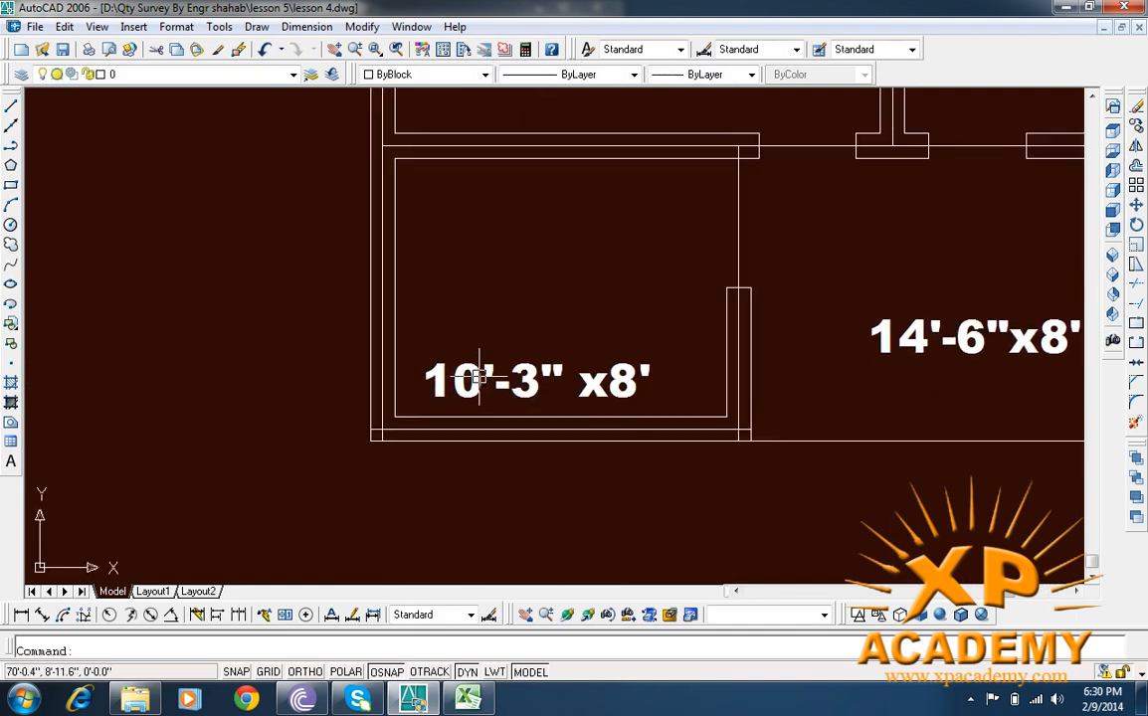
pyautogui.write('tr')
pyautogui.press('Return')
pyautogui.press('Return')
pyautogui.scroll(5, 386, 443)
pyautogui.scroll(-8, 378, 421)
pyautogui.scroll(9, 667, 440)
pyautogui.click(698, 448)
pyautogui.click(713, 425)
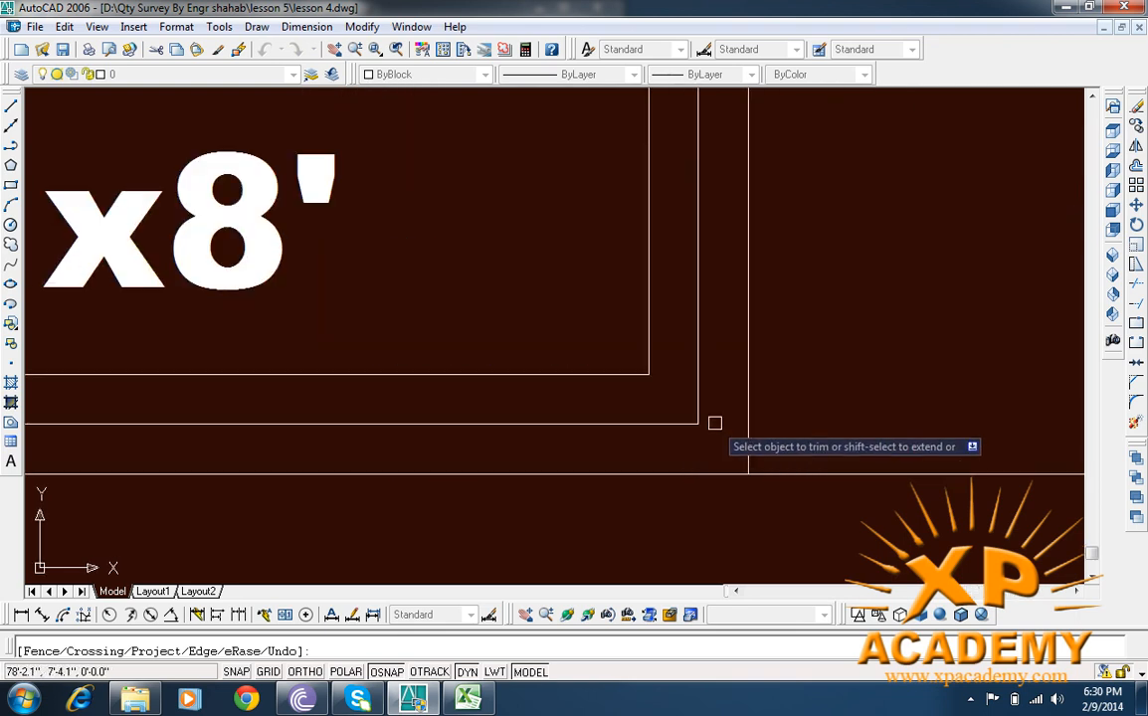
# Step: Trim the overshooting centerlines at both lower corners of the bath walls
pyautogui.scroll(-6, 714, 424)
pyautogui.moveTo(858, 438); pyautogui.dragTo(430, 436)
pyautogui.scroll(3, 758, 404)
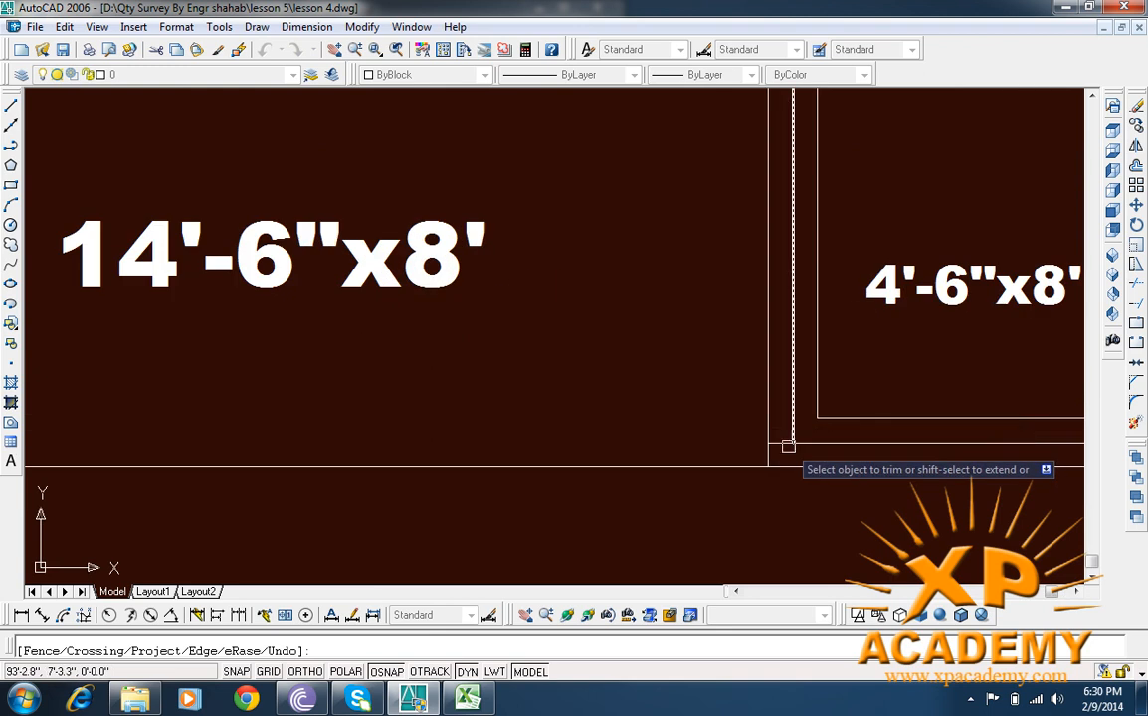
pyautogui.scroll(-3, 826, 447)
pyautogui.scroll(3, 945, 449)
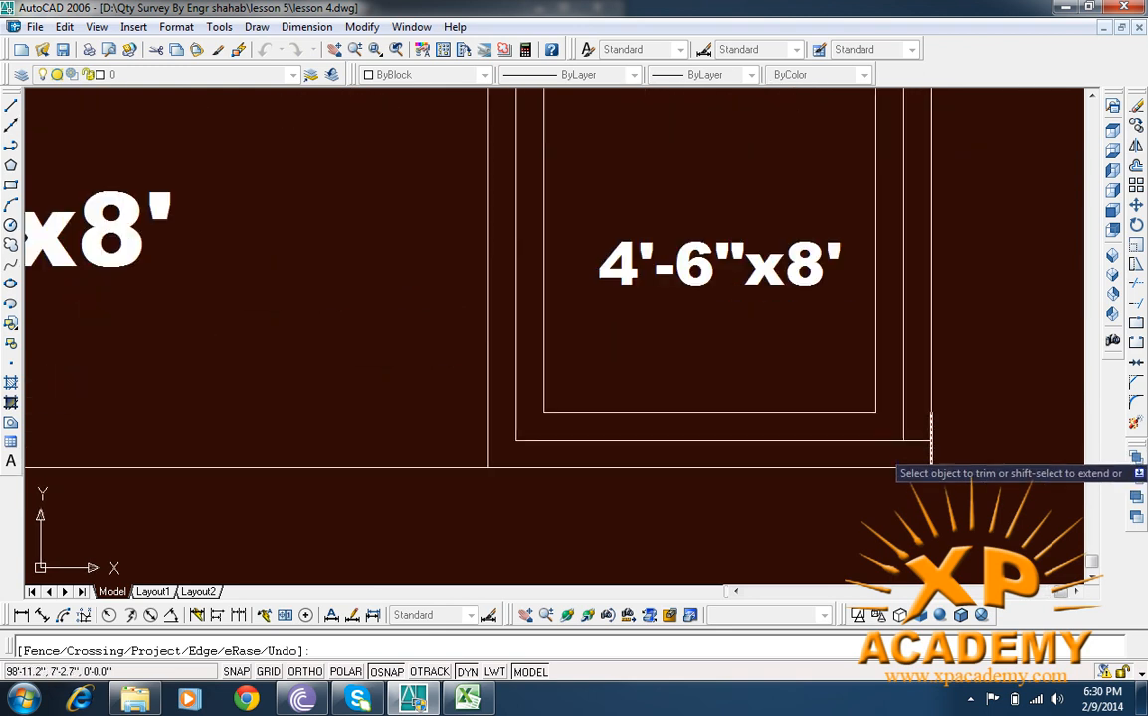
# Step: Trim the overshooting centerlines at the two upper outer corners of the plan
pyautogui.scroll(-5, 934, 447)
pyautogui.moveTo(905, 193); pyautogui.dragTo(939, 498)
pyautogui.scroll(5, 990, 166)
pyautogui.scroll(-5, 871, 231)
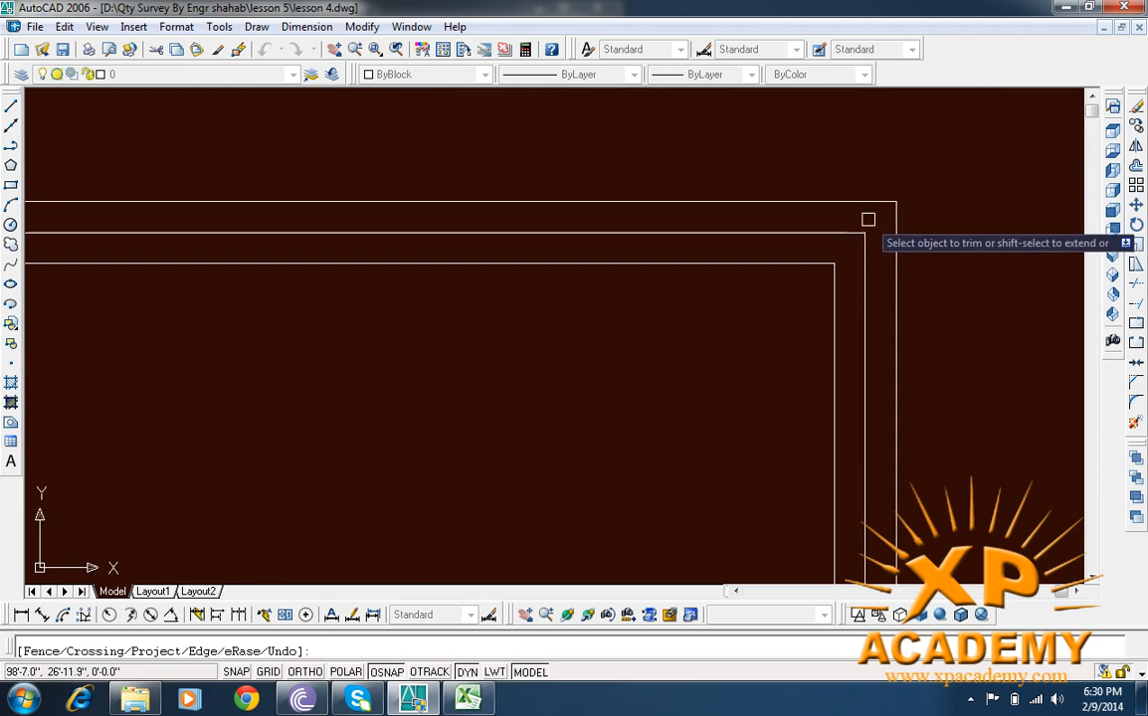
pyautogui.scroll(1, 477, 249)
pyautogui.moveTo(401, 251); pyautogui.dragTo(809, 314)
pyautogui.scroll(5, 543, 293)
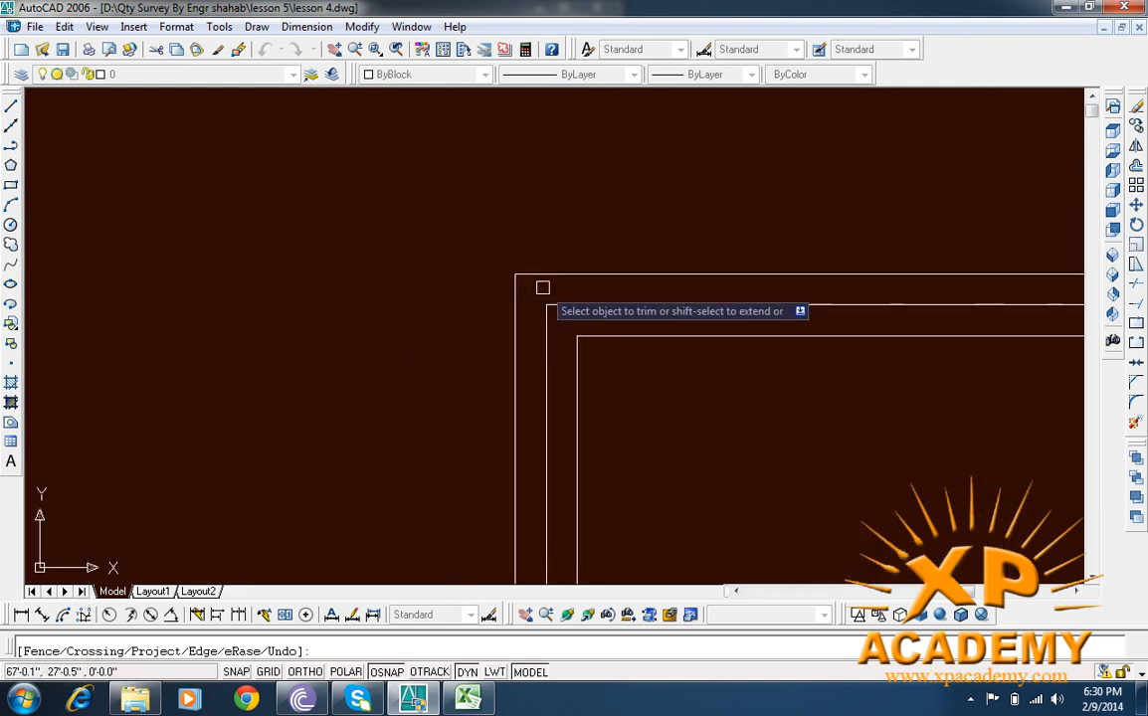
pyautogui.scroll(-4, 542, 288)
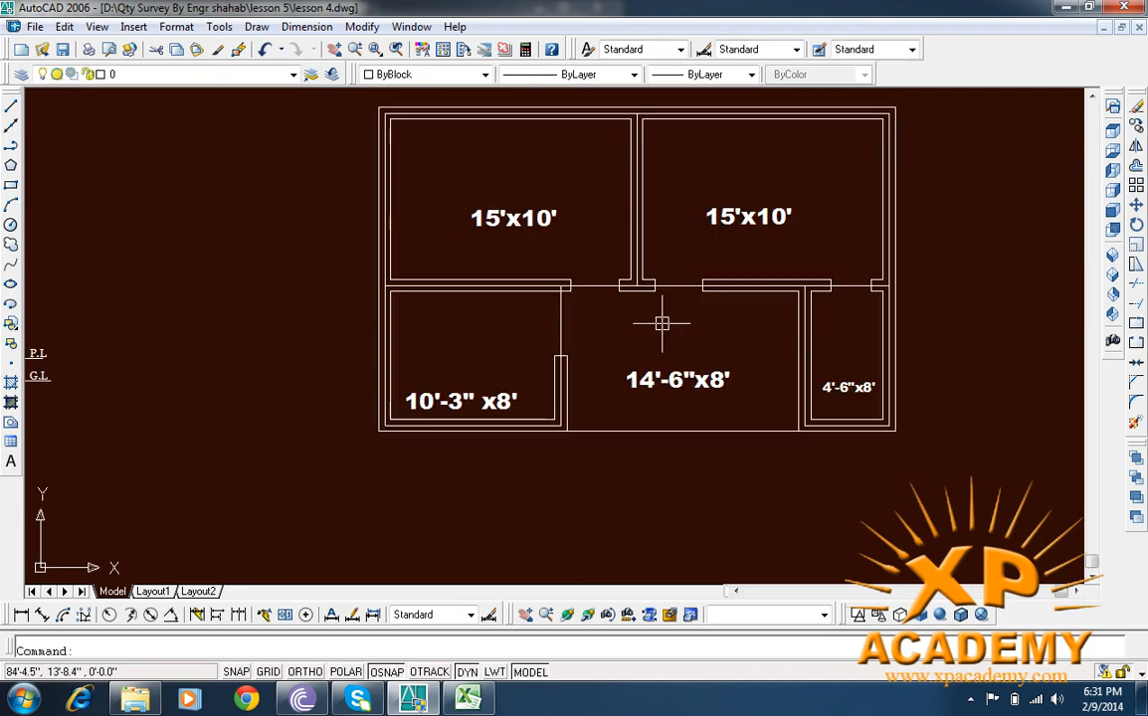
# Step: Extend both face lines of the kitchen–veranda partition up to the bedroom wall to close the kitchen opening
pyautogui.moveTo(584, 309)
pyautogui.mouseDown()
pyautogui.moveTo(591, 370)
pyautogui.moveTo(559, 347)
pyautogui.moveTo(545, 257)
pyautogui.mouseUp()
pyautogui.scroll(2, 575, 396)
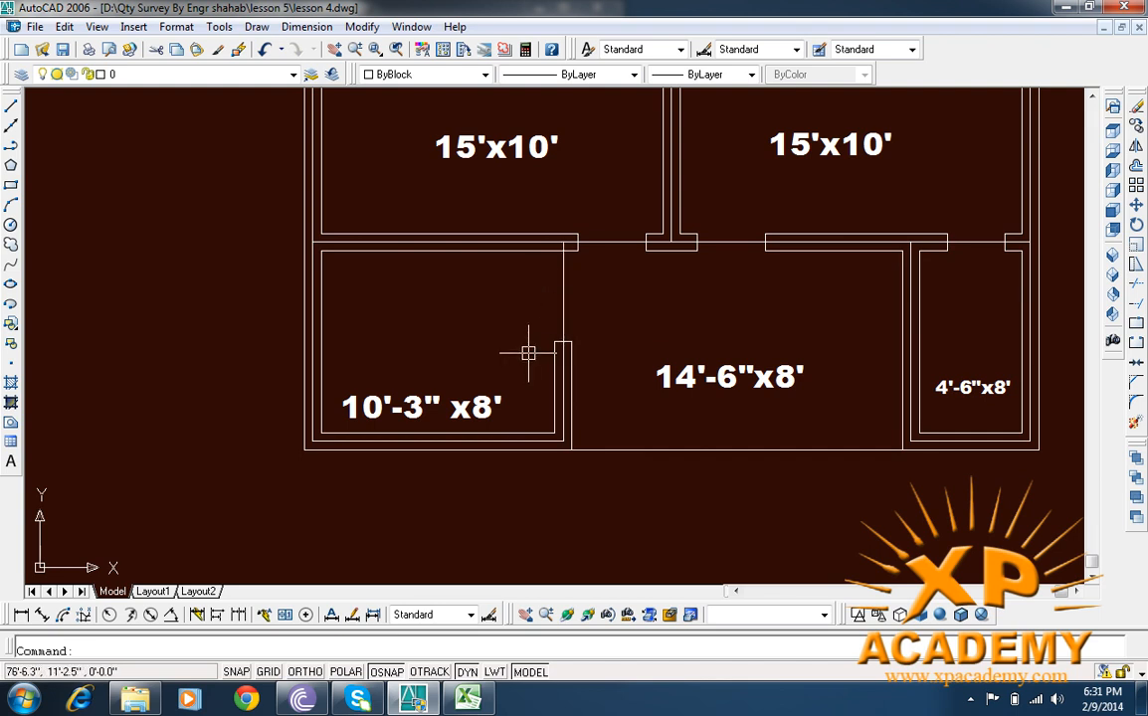
pyautogui.write('ex')
pyautogui.press('Return')
pyautogui.press('Return')
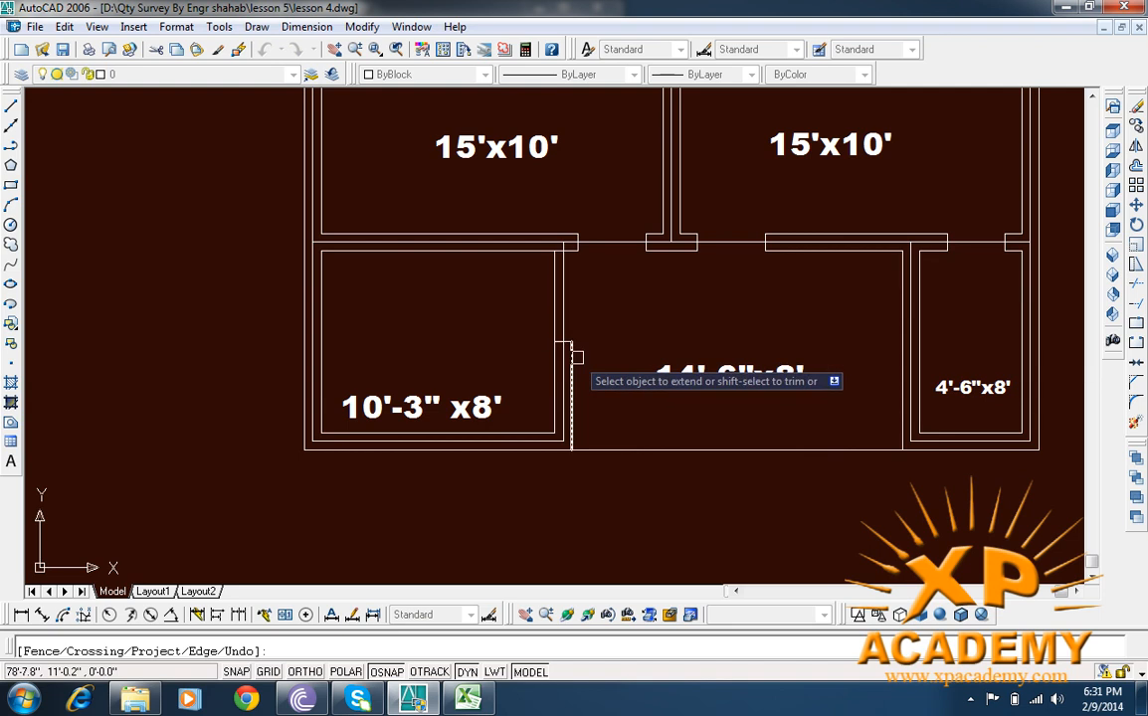
pyautogui.scroll(2, 588, 234)
pyautogui.scroll(2, 580, 239)
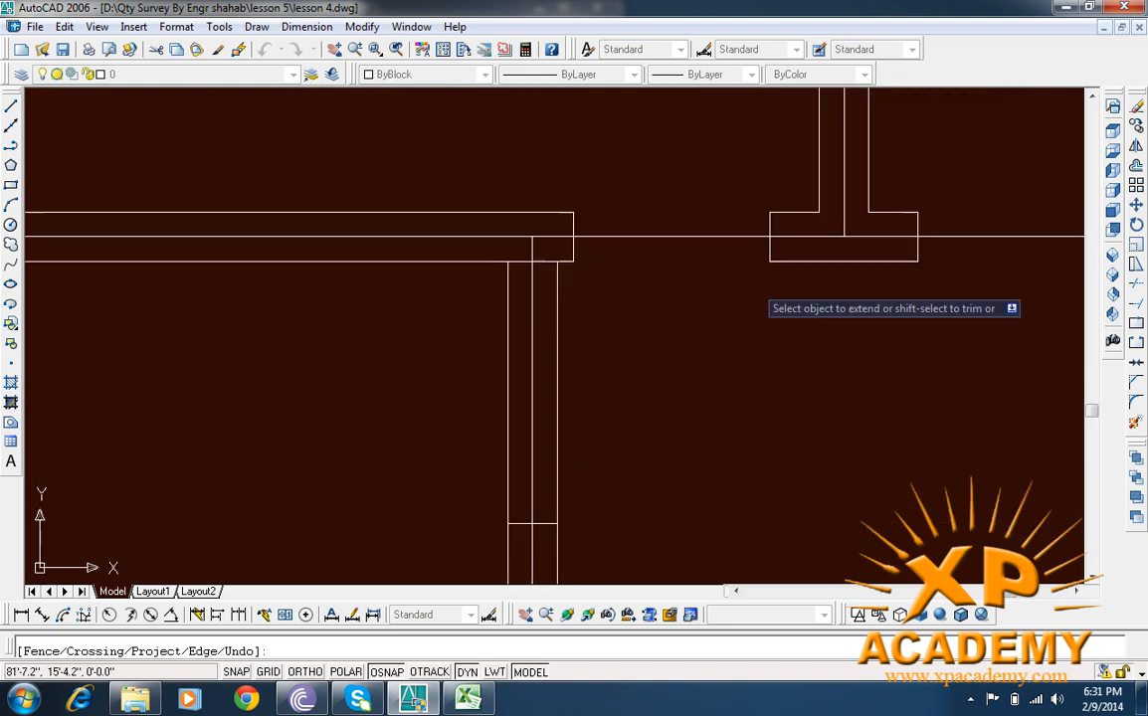
# Step: Extend the wall face lines across the three door openings in the long wall below the bedrooms
pyautogui.click(781, 212)
pyautogui.scroll(-2, 771, 248)
pyautogui.moveTo(895, 294); pyautogui.dragTo(540, 338)
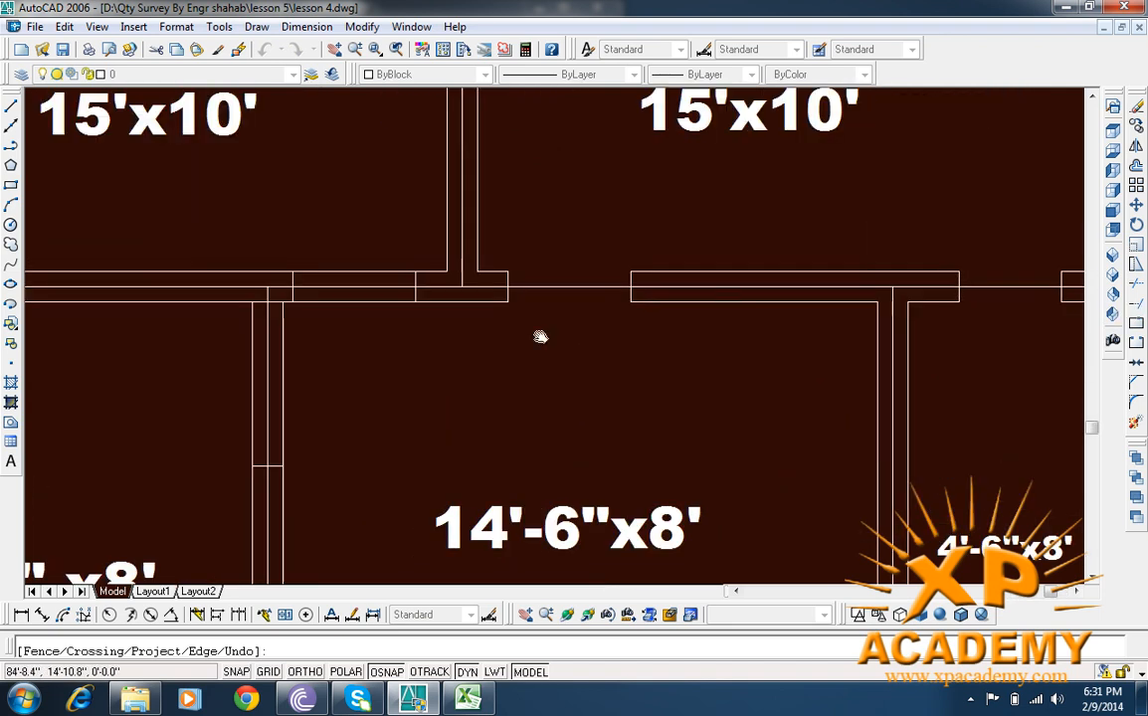
pyautogui.click(645, 301)
pyautogui.click(654, 271)
pyautogui.moveTo(834, 366); pyautogui.dragTo(592, 402)
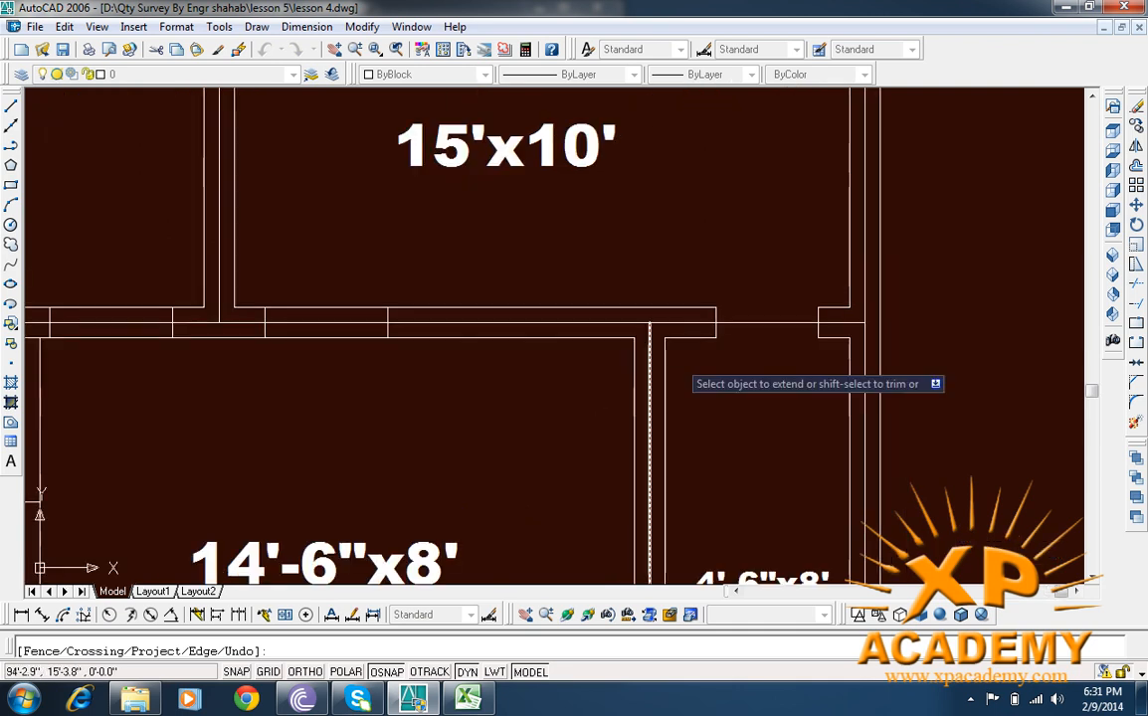
pyautogui.click(704, 307)
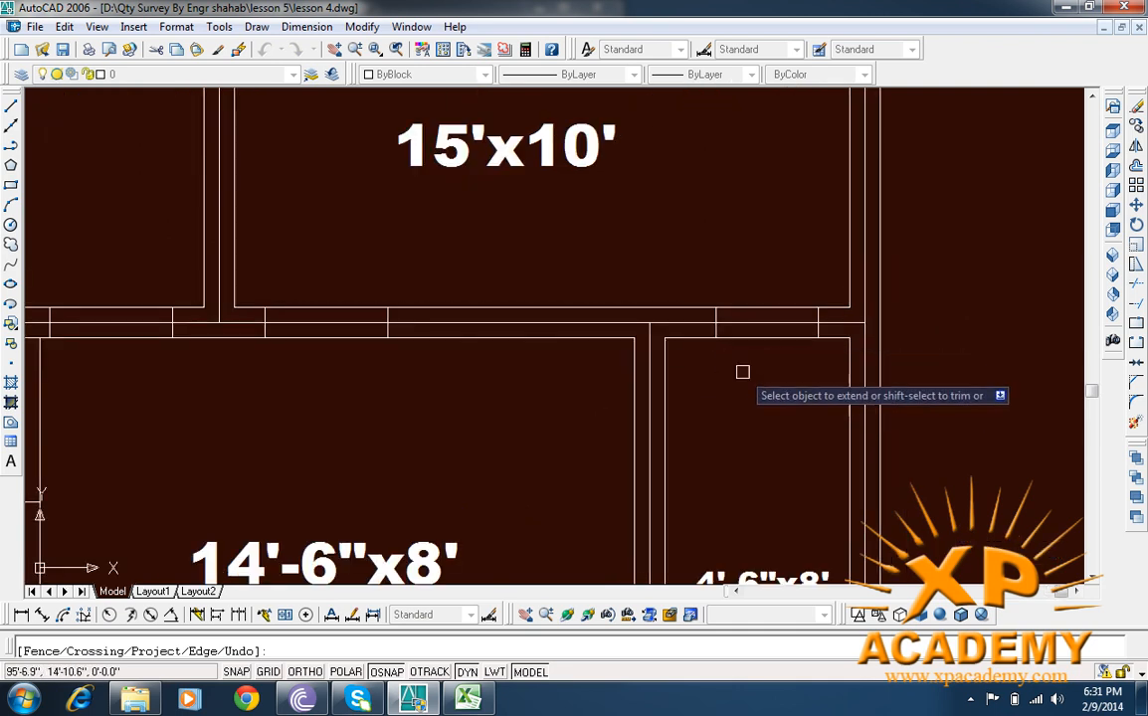
pyautogui.press('Escape')
pyautogui.scroll(-3, 741, 378)
pyautogui.moveTo(593, 432); pyautogui.dragTo(658, 395)
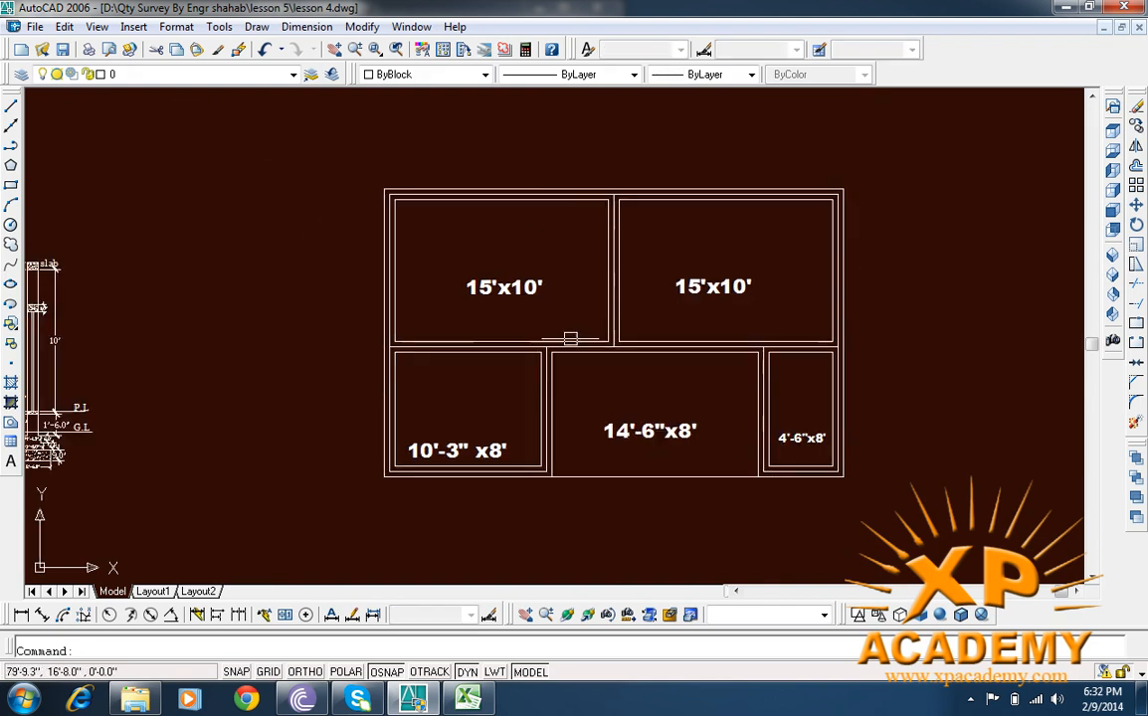
pyautogui.moveTo(570, 338); pyautogui.dragTo(502, 286)
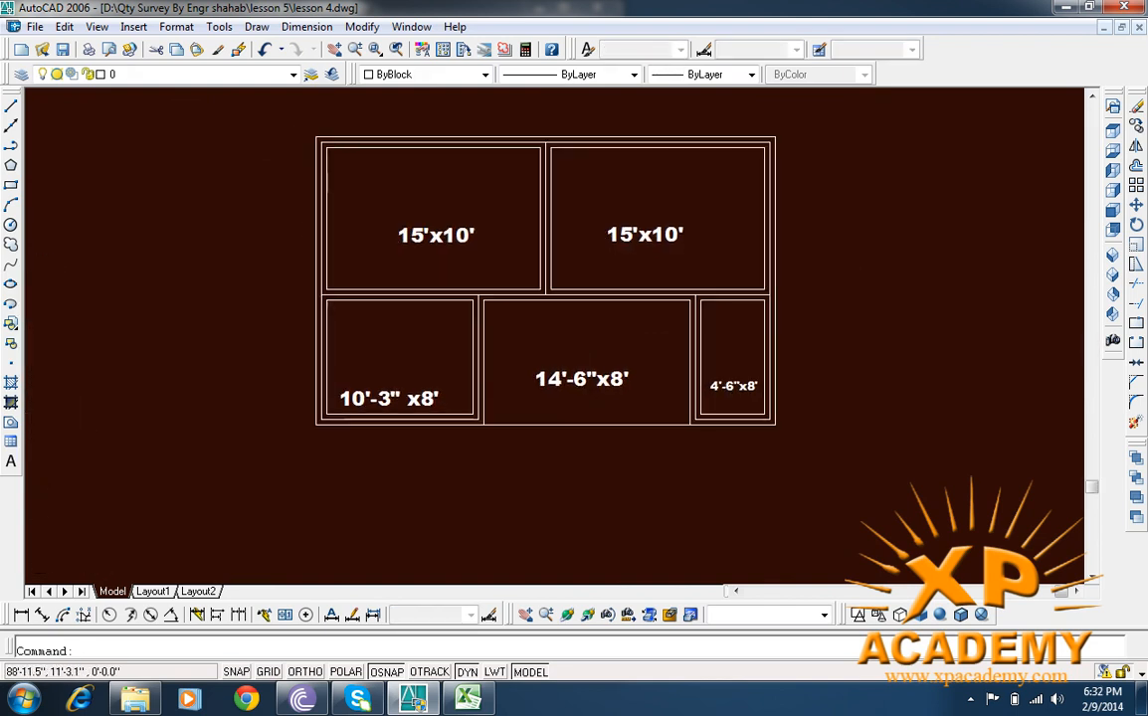
pyautogui.scroll(3, 497, 316)
pyautogui.scroll(-1, 530, 315)
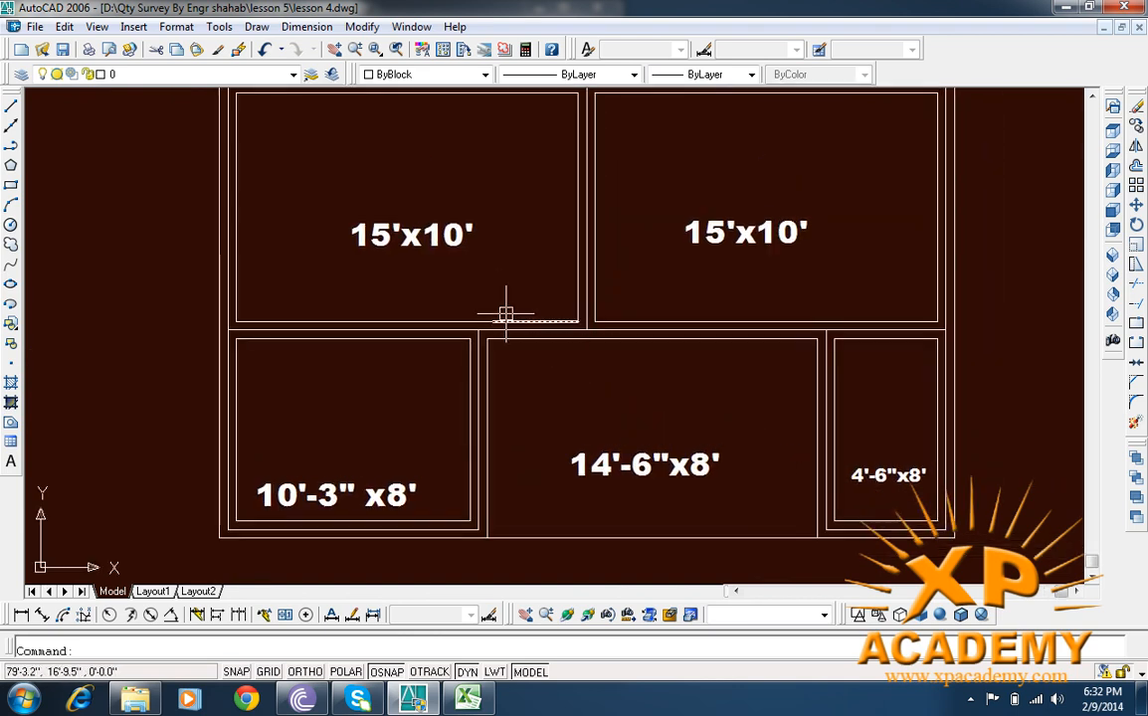
pyautogui.scroll(-2, 569, 386)
pyautogui.moveTo(460, 195)
pyautogui.mouseDown()
pyautogui.moveTo(448, 211)
pyautogui.moveTo(413, 212)
pyautogui.mouseUp()
# Step: Set the drawing color to Red and trace the left outer wall's centerline from the upper corner down to the kitchen's lower corner
pyautogui.click(426, 76)
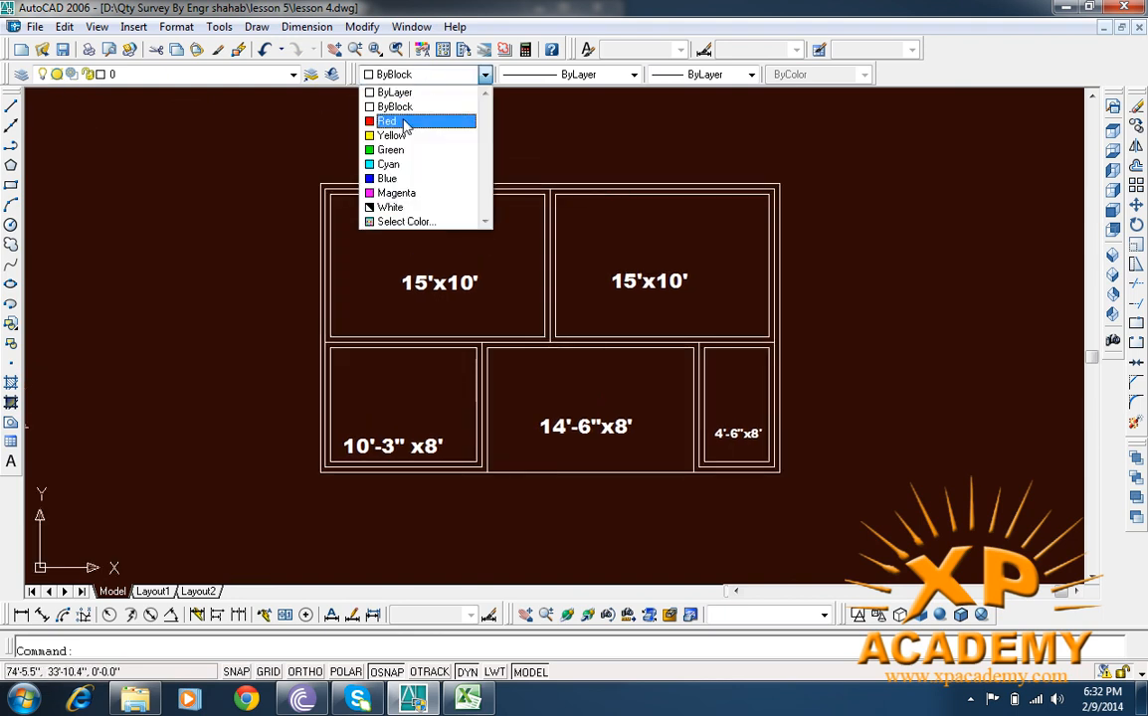
pyautogui.click(405, 121)
pyautogui.click(11, 107)
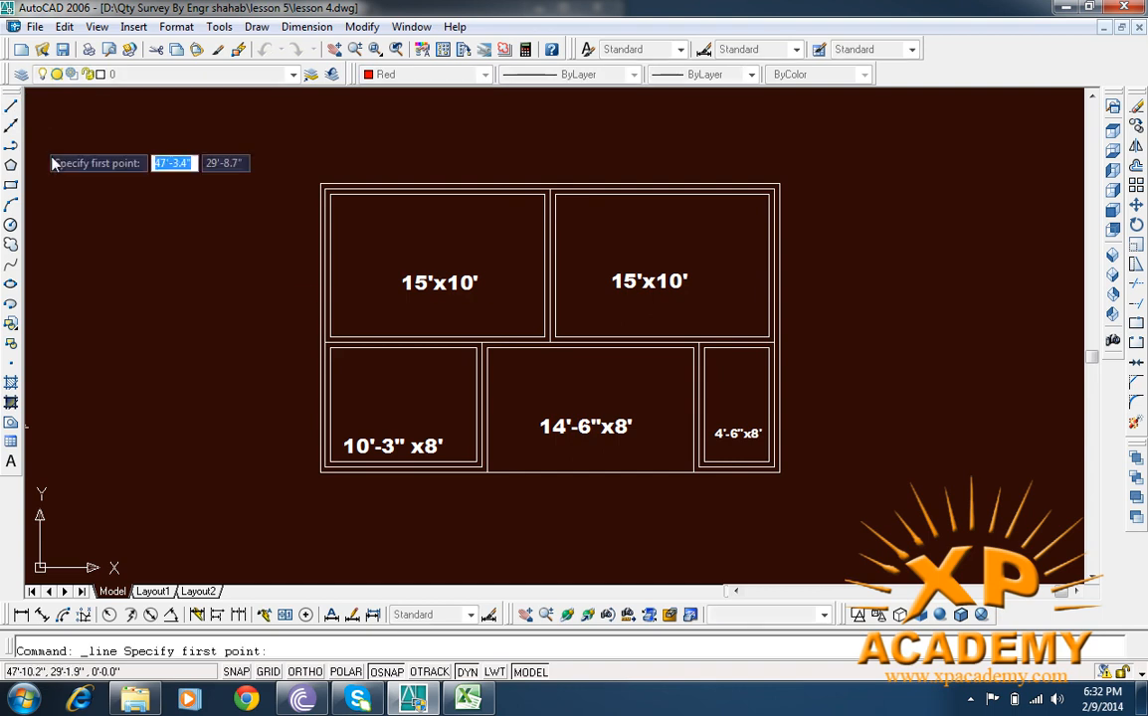
pyautogui.moveTo(353, 275); pyautogui.dragTo(389, 239)
pyautogui.scroll(6, 363, 157)
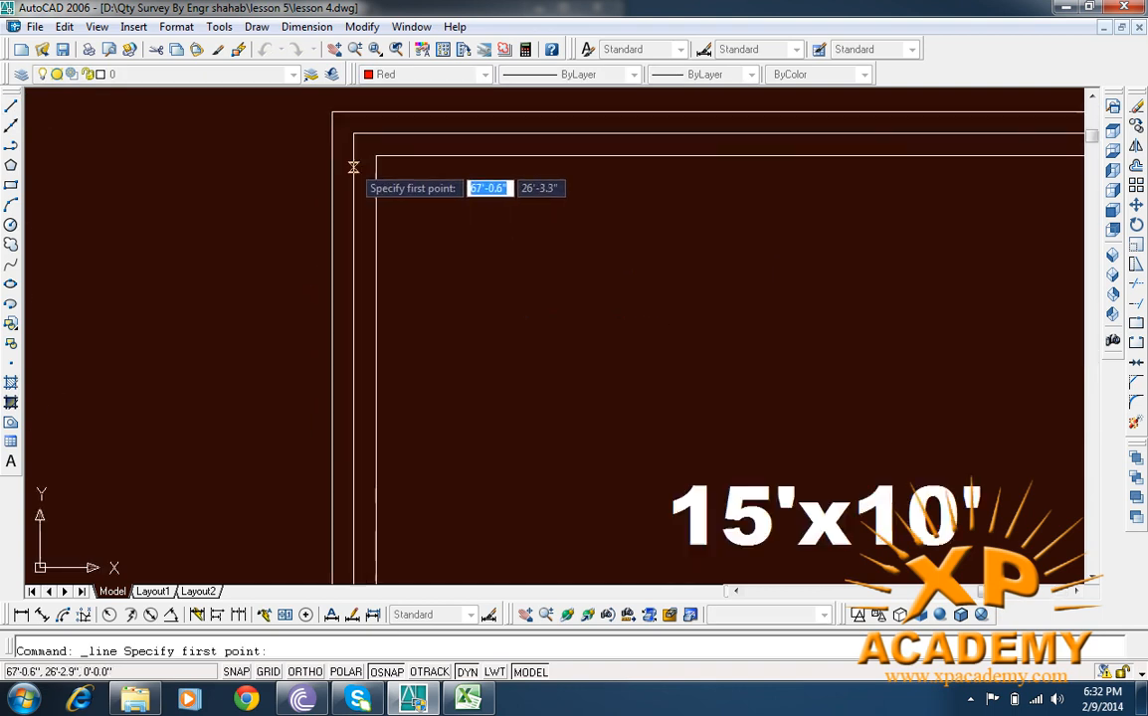
pyautogui.click(353, 118)
pyautogui.scroll(-5, 350, 125)
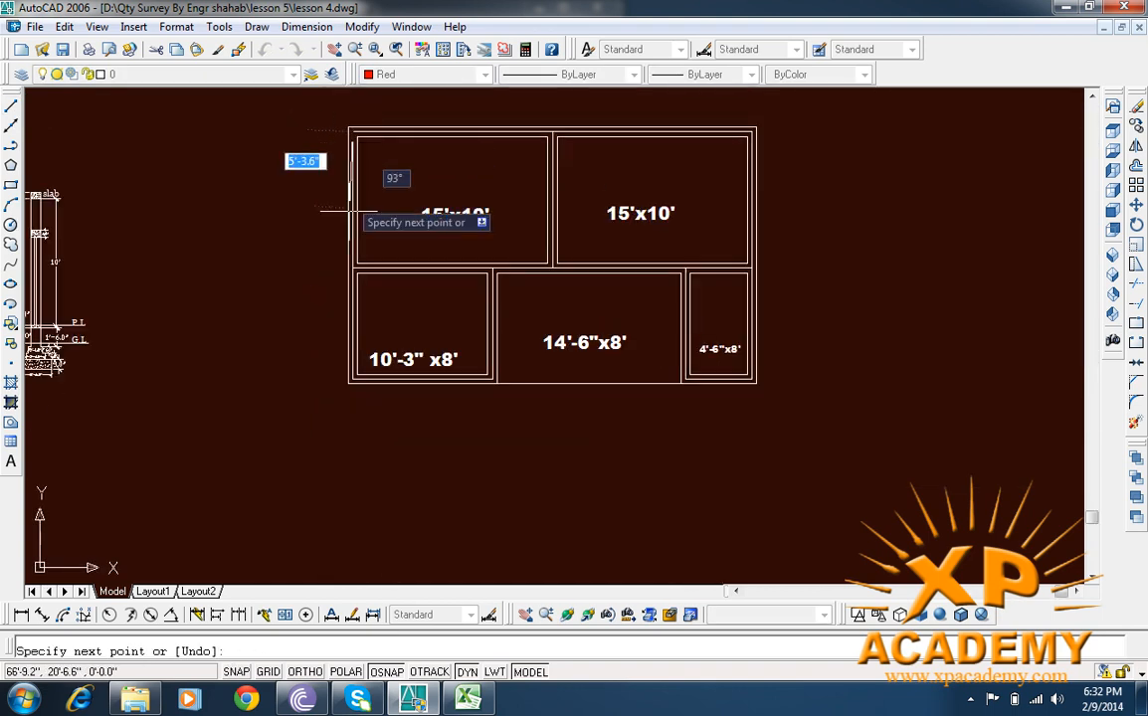
pyautogui.scroll(5, 343, 373)
pyautogui.click(331, 409)
# Step: Continue the red line along the centerlines of the kitchen's lower wall, around the veranda's three walls, and along the bath's lower wall
pyautogui.click(688, 408)
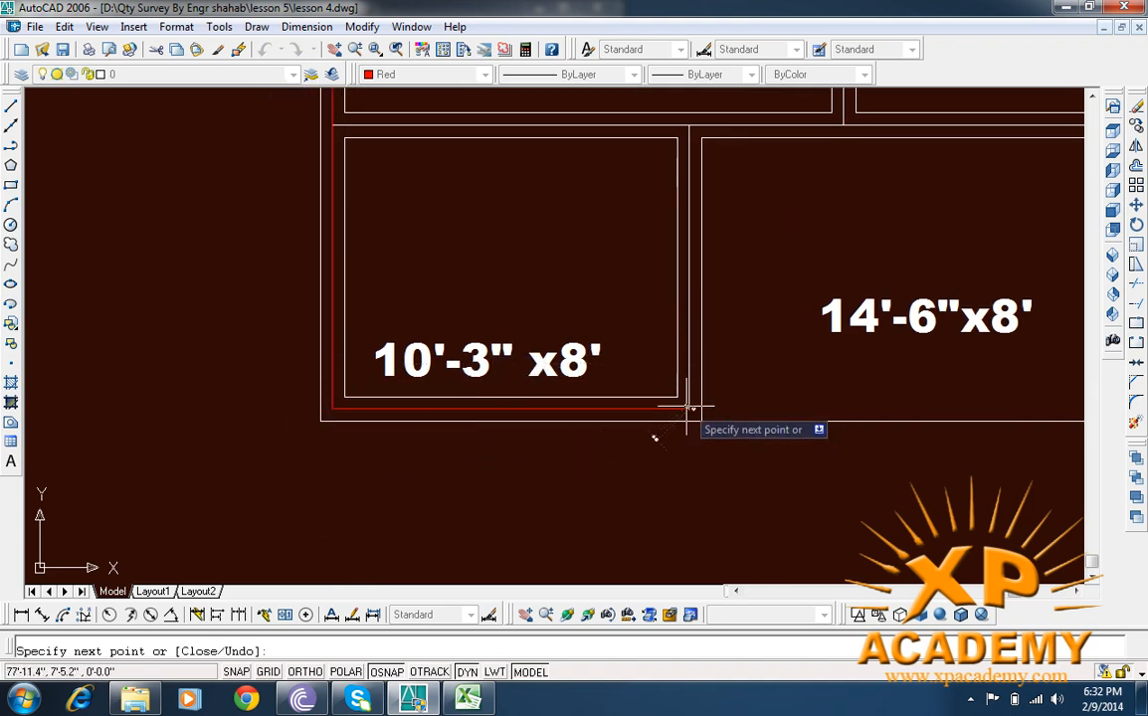
pyautogui.click(689, 127)
pyautogui.moveTo(928, 221); pyautogui.dragTo(473, 327)
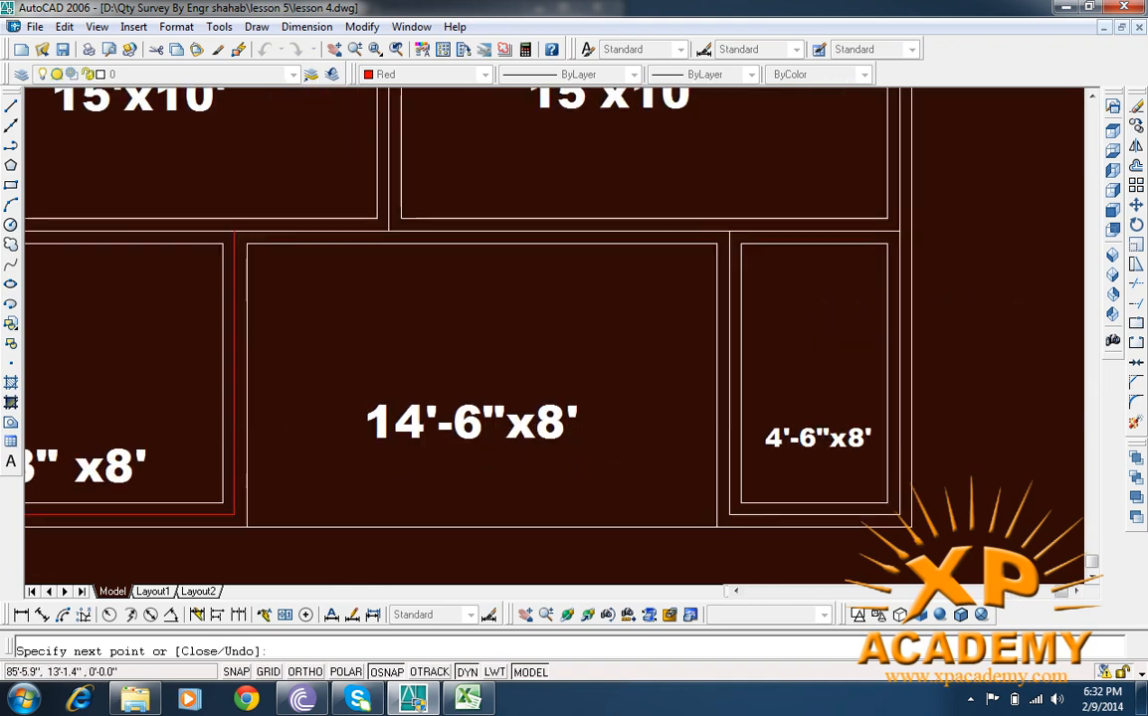
pyautogui.click(727, 233)
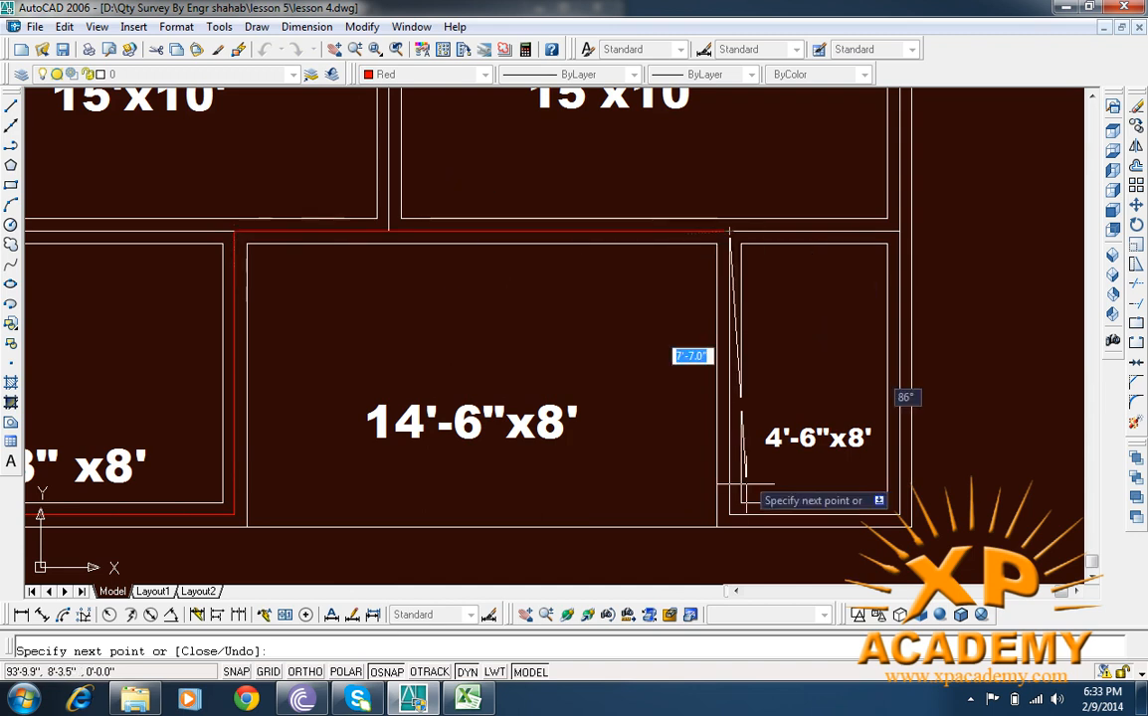
pyautogui.click(729, 514)
pyautogui.click(898, 515)
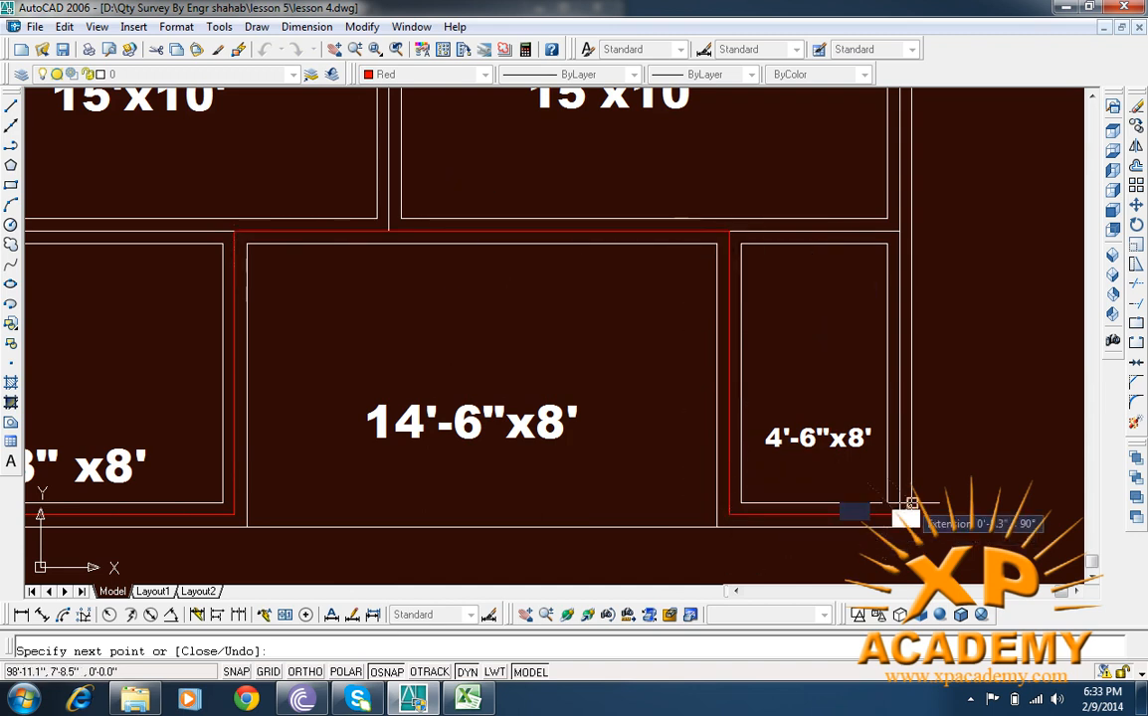
# Step: Run the red line up the right outer wall's centerline and along the upper wall's centerline back to its starting corner
pyautogui.scroll(-2, 898, 515)
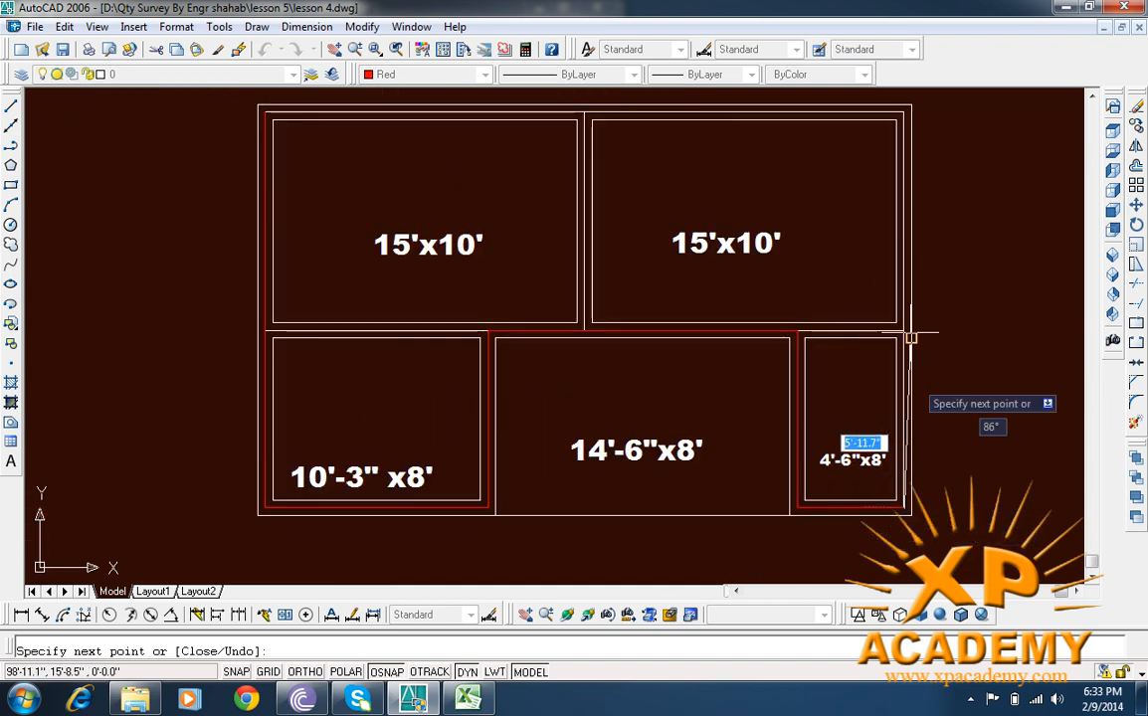
pyautogui.click(903, 110)
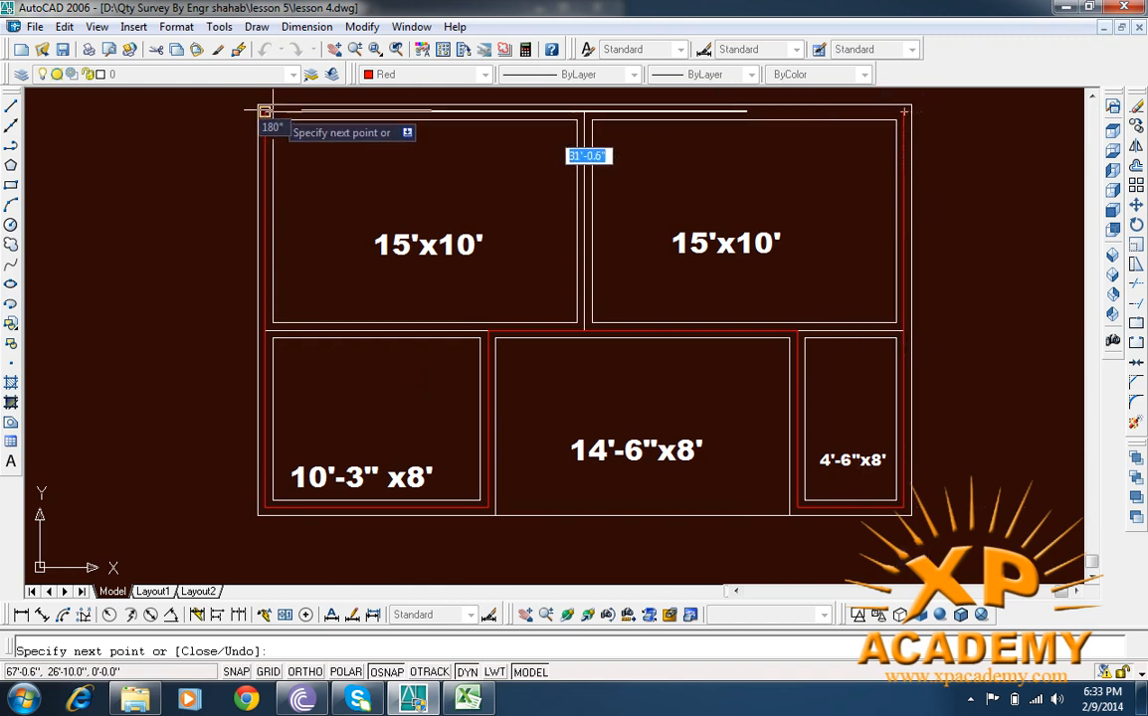
pyautogui.scroll(3, 263, 110)
pyautogui.moveTo(258, 118); pyautogui.dragTo(294, 243)
pyautogui.click(293, 217)
pyautogui.press('Return')
pyautogui.scroll(-5, 385, 259)
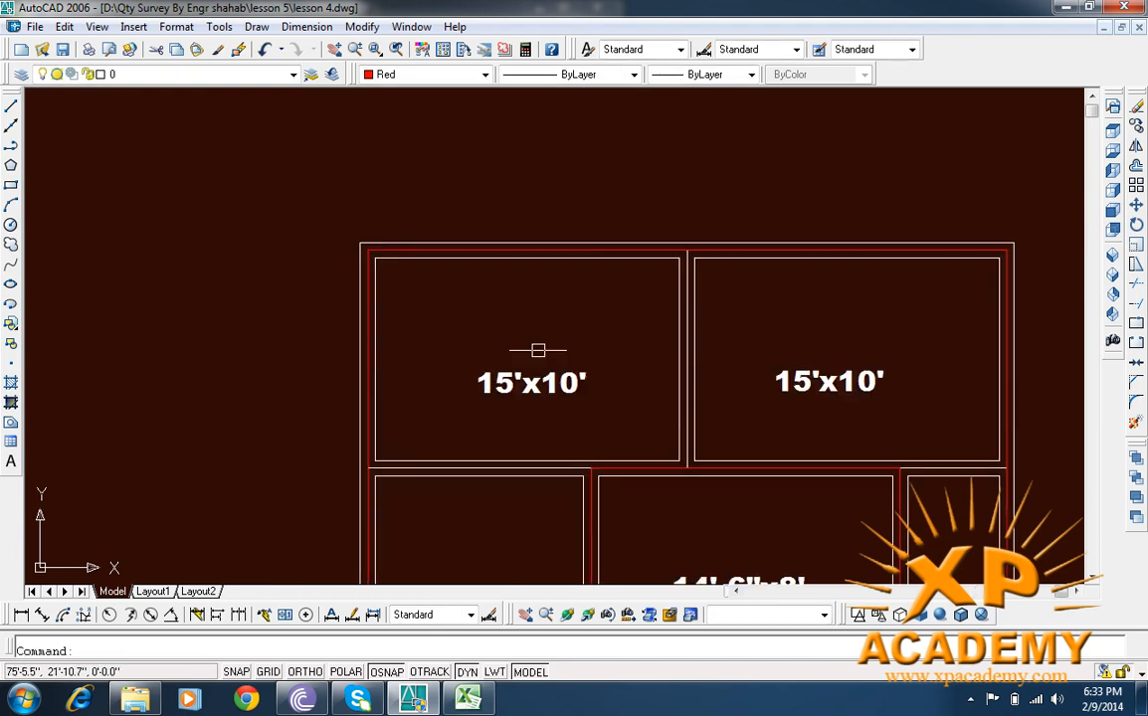
pyautogui.scroll(3, 343, 181)
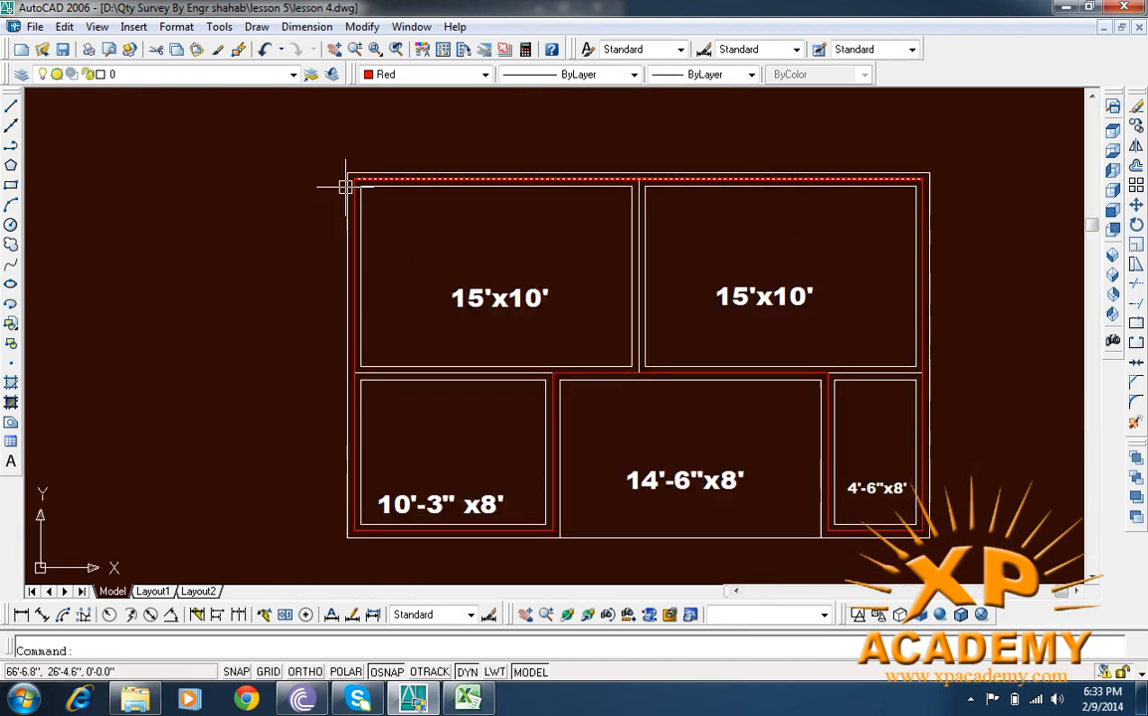
pyautogui.scroll(-2, 348, 177)
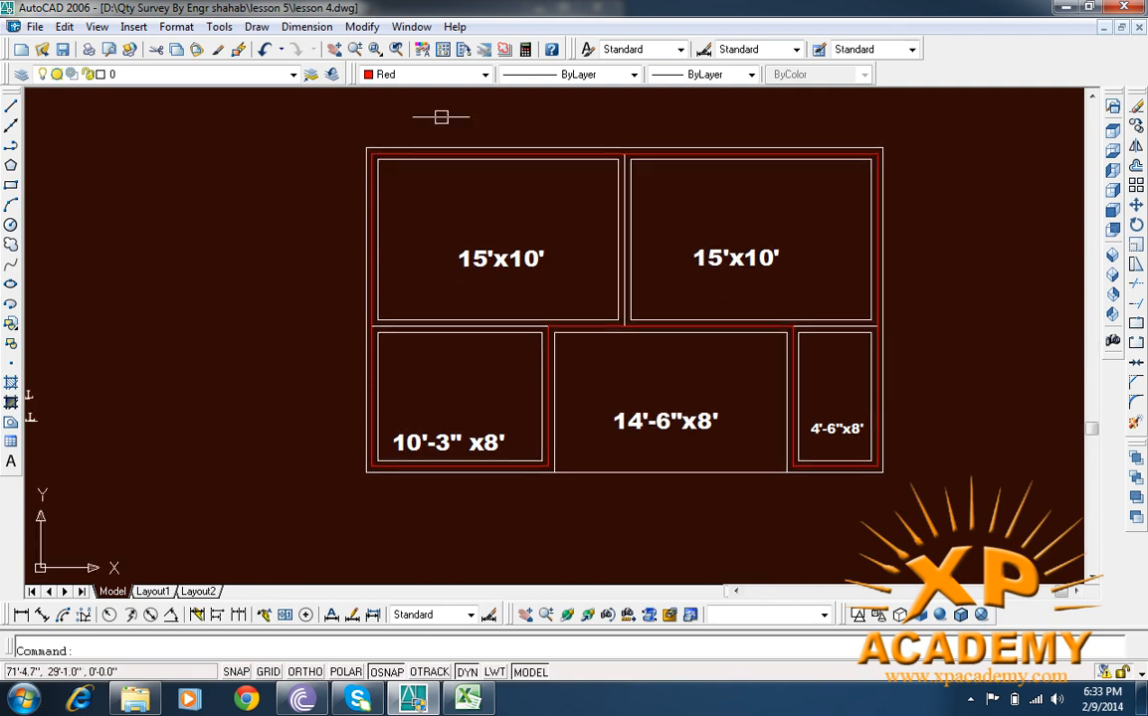
# Step: Set the drawing color to Green and draw a line along the centerline of the wall between the kitchen and the bedroom above
pyautogui.click(418, 75)
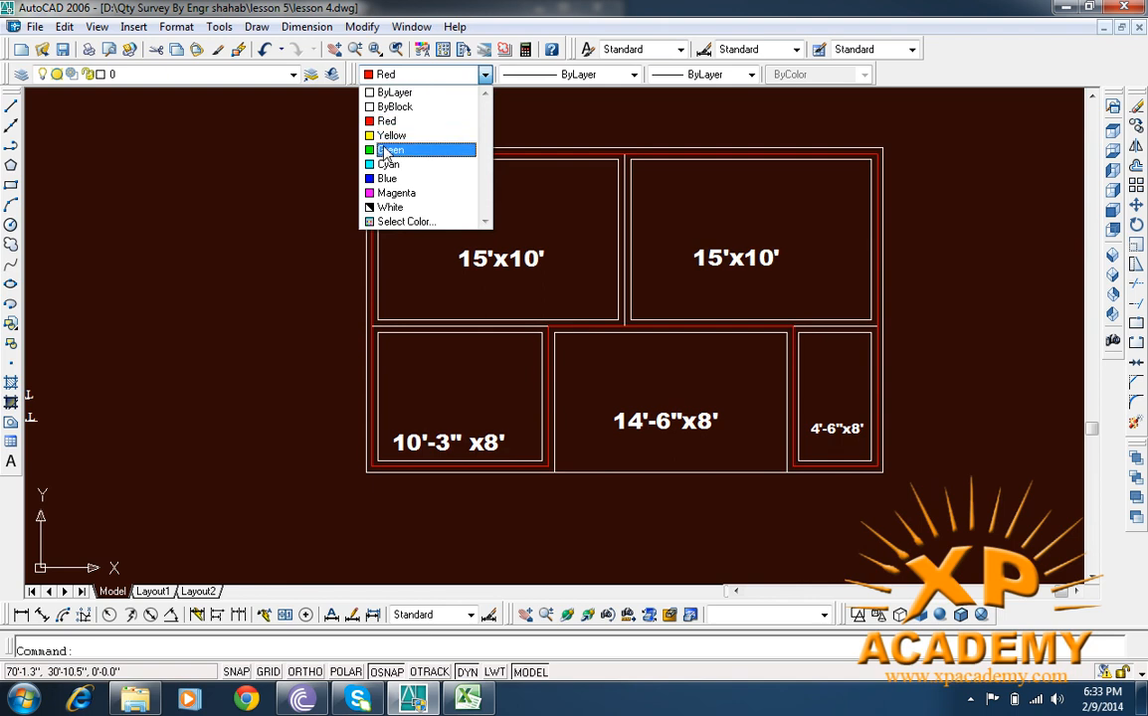
pyautogui.click(387, 149)
pyautogui.click(11, 105)
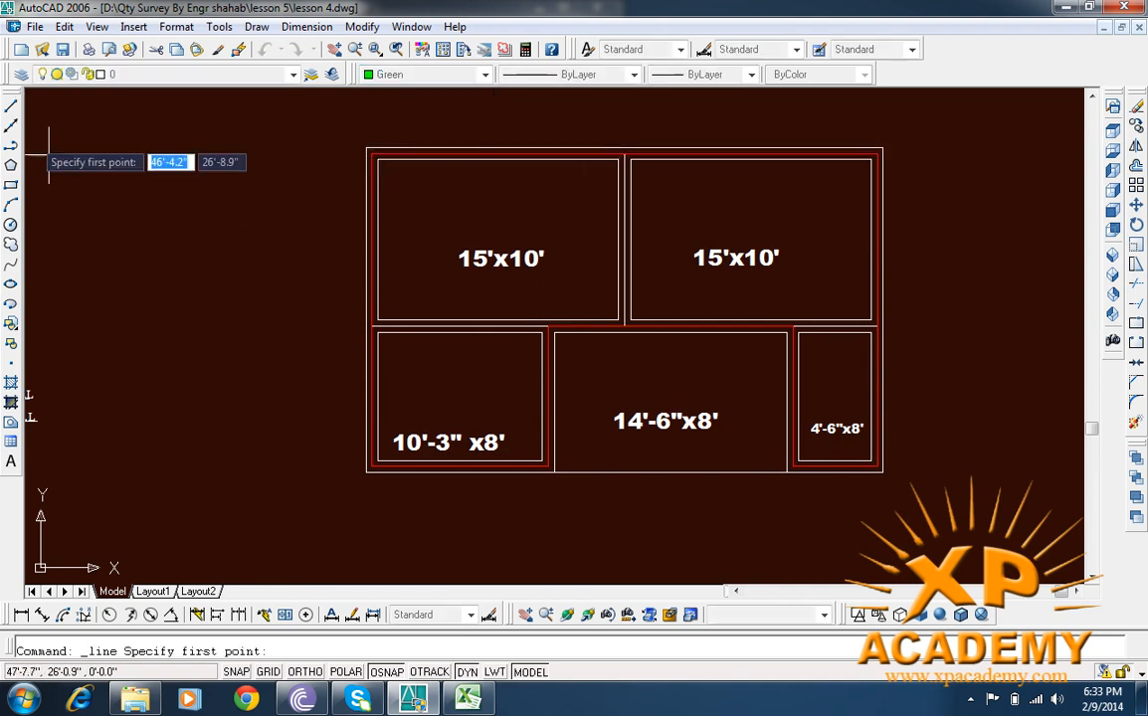
pyautogui.scroll(3, 379, 315)
pyautogui.click(346, 346)
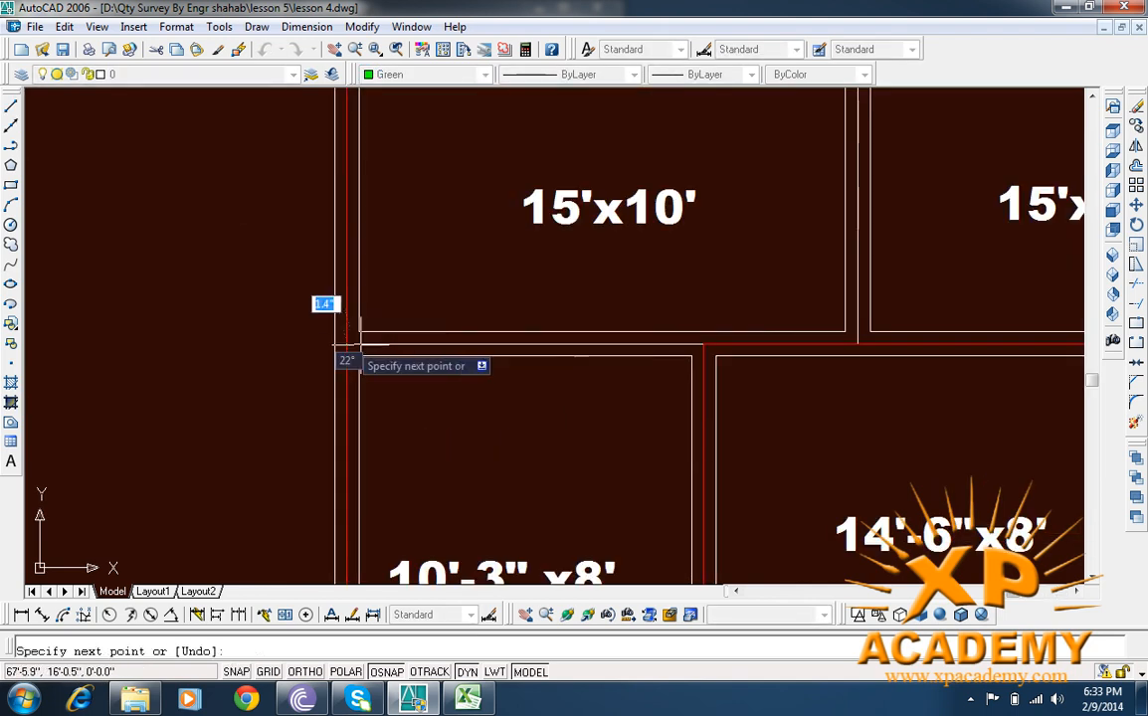
pyautogui.click(705, 346)
pyautogui.press('Return')
# Step: Draw a green line down the centerline of the partition wall between the two bedrooms, ending at the red line
pyautogui.moveTo(864, 420); pyautogui.dragTo(691, 443)
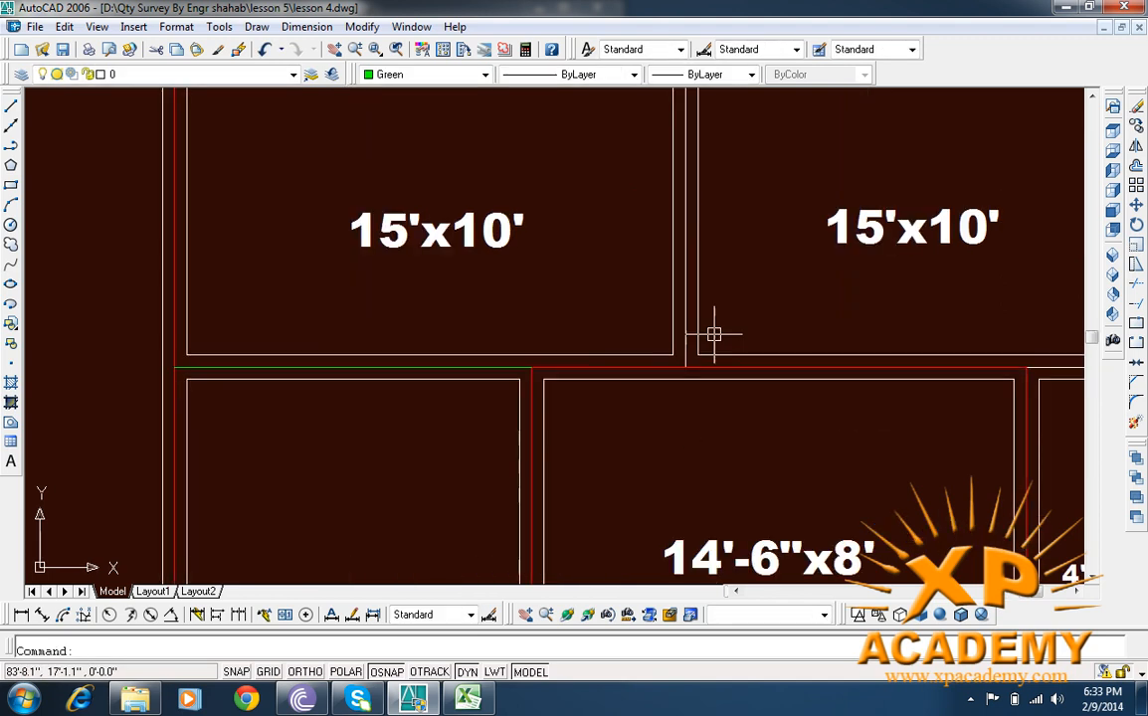
pyautogui.scroll(-3, 713, 334)
pyautogui.press('Return')
pyautogui.click(696, 136)
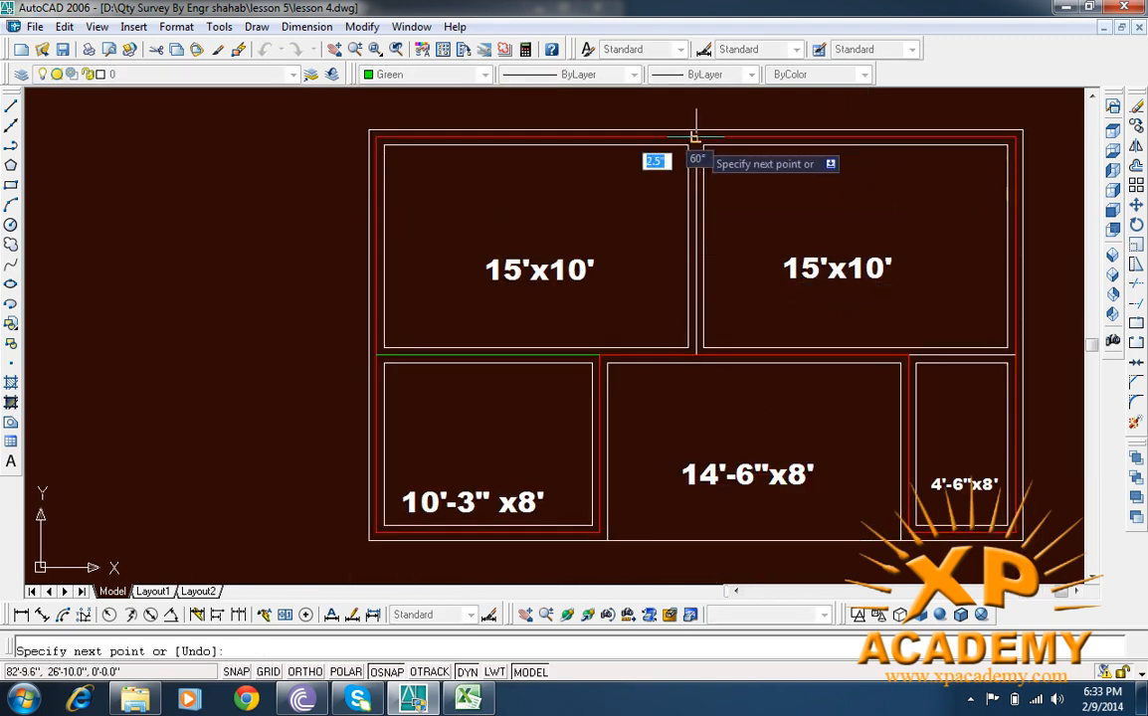
pyautogui.scroll(4, 697, 379)
pyautogui.scroll(-3, 696, 390)
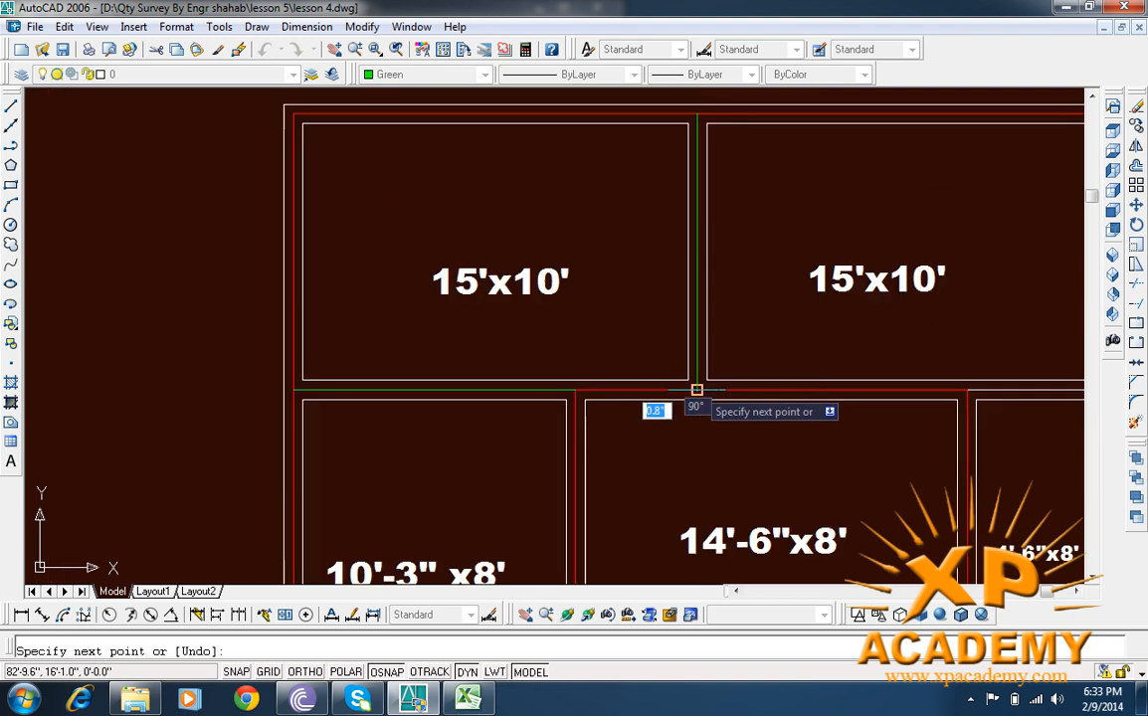
pyautogui.press('Return')
# Step: Draw a green line along the centerline of the wall between the bath and the bedroom above
pyautogui.scroll(-3, 697, 388)
pyautogui.moveTo(827, 423); pyautogui.dragTo(633, 389)
pyautogui.scroll(6, 678, 368)
pyautogui.press('Return')
pyautogui.click(670, 341)
pyautogui.click(909, 341)
pyautogui.press('Return')
# Step: Examine the red and green wall centerlines and the junctions where they meet
pyautogui.scroll(-3, 721, 446)
pyautogui.moveTo(469, 496); pyautogui.dragTo(523, 375)
pyautogui.scroll(-3, 545, 382)
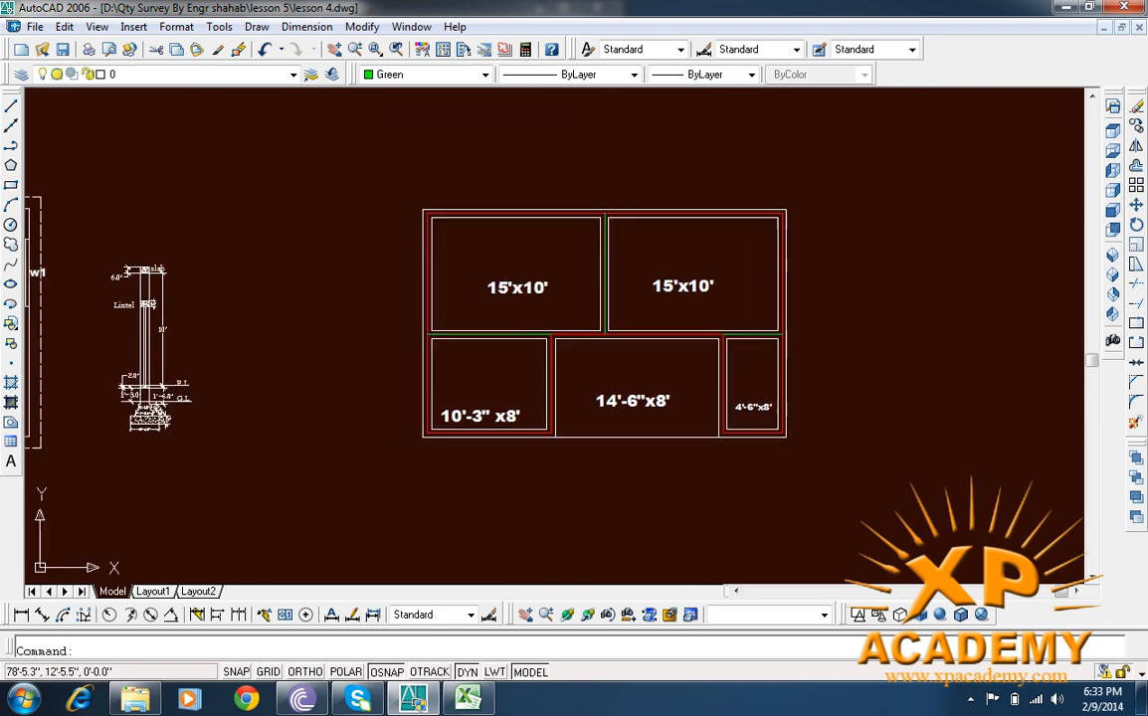
pyautogui.scroll(2, 611, 366)
pyautogui.moveTo(568, 341); pyautogui.dragTo(620, 359)
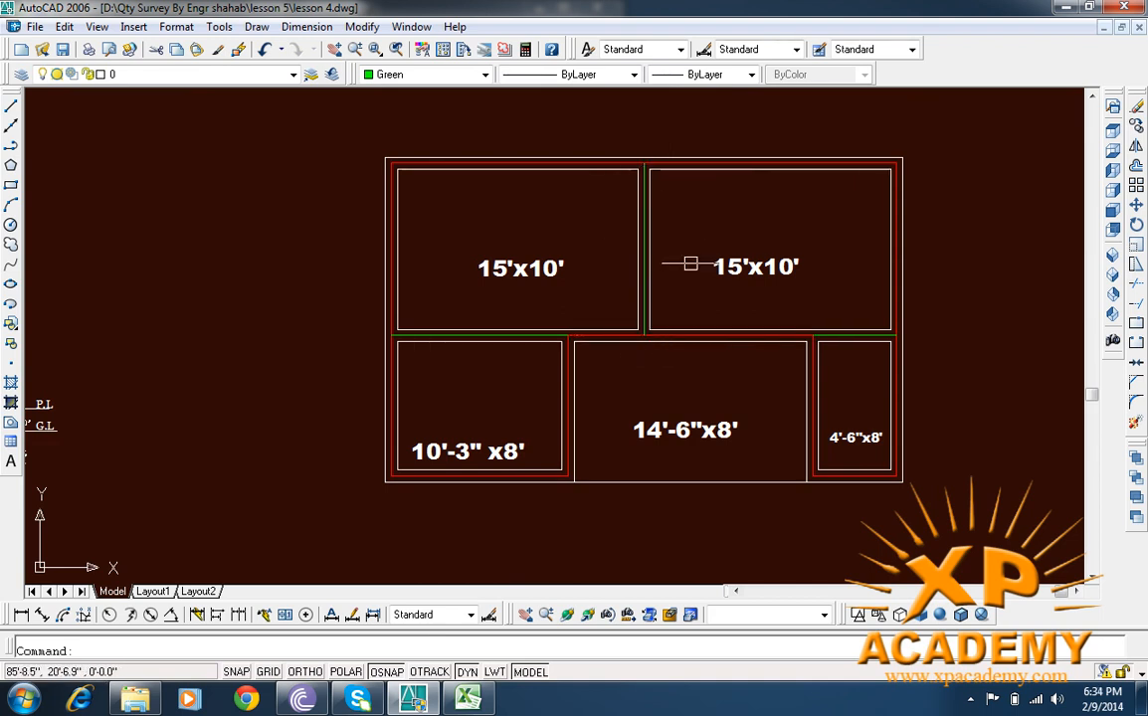
pyautogui.moveTo(655, 302); pyautogui.dragTo(657, 343)
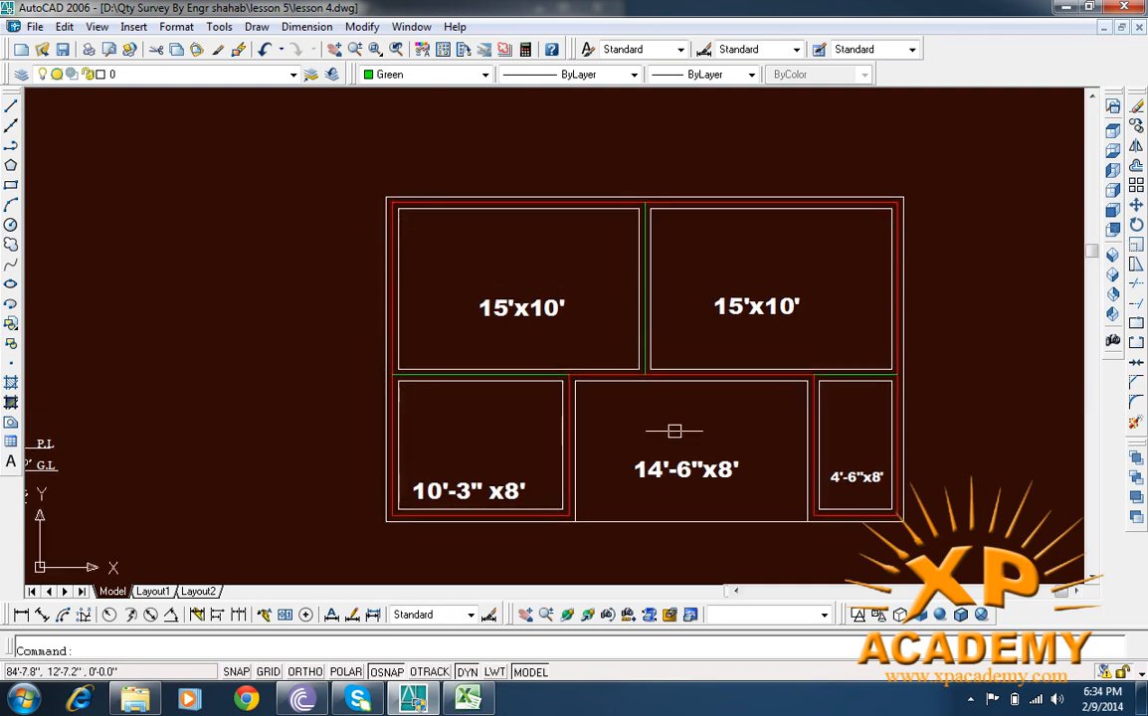
pyautogui.moveTo(438, 262); pyautogui.dragTo(407, 213)
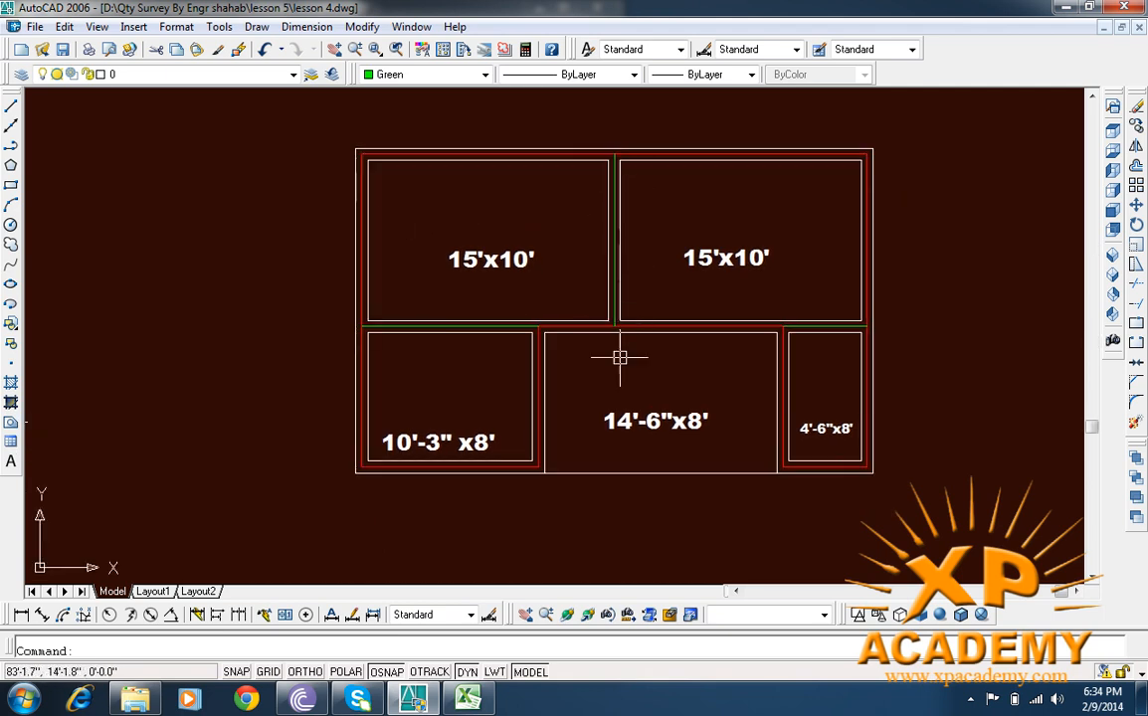
pyautogui.moveTo(568, 225); pyautogui.dragTo(587, 198)
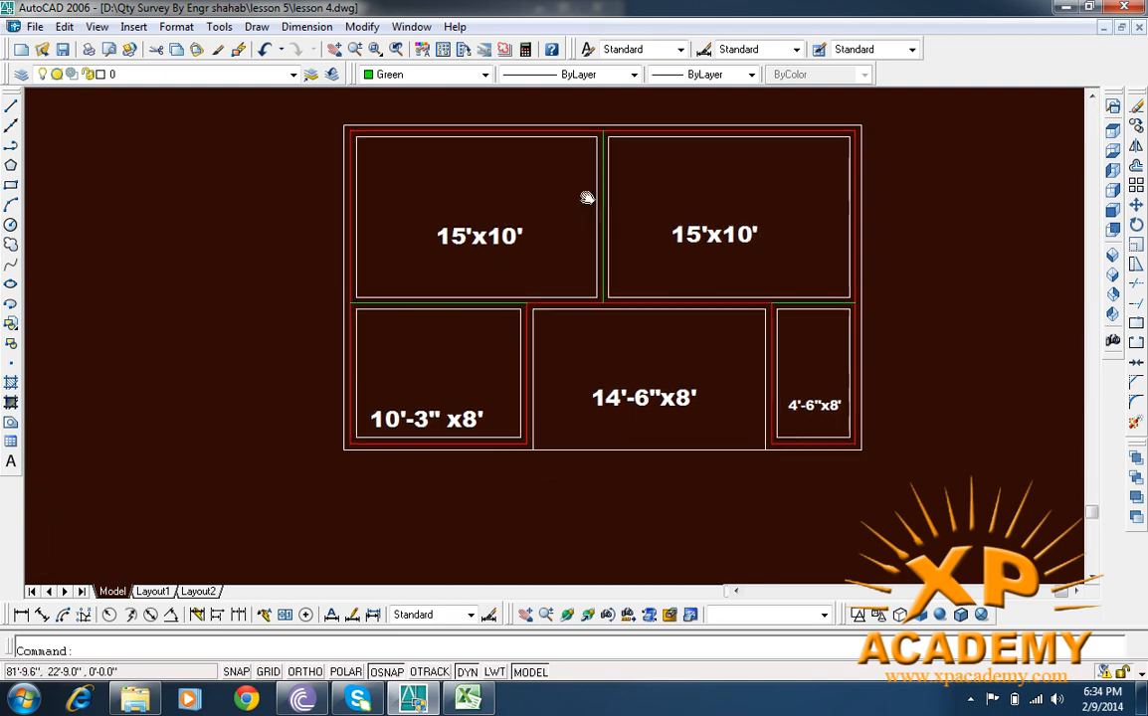
pyautogui.scroll(5, 599, 141)
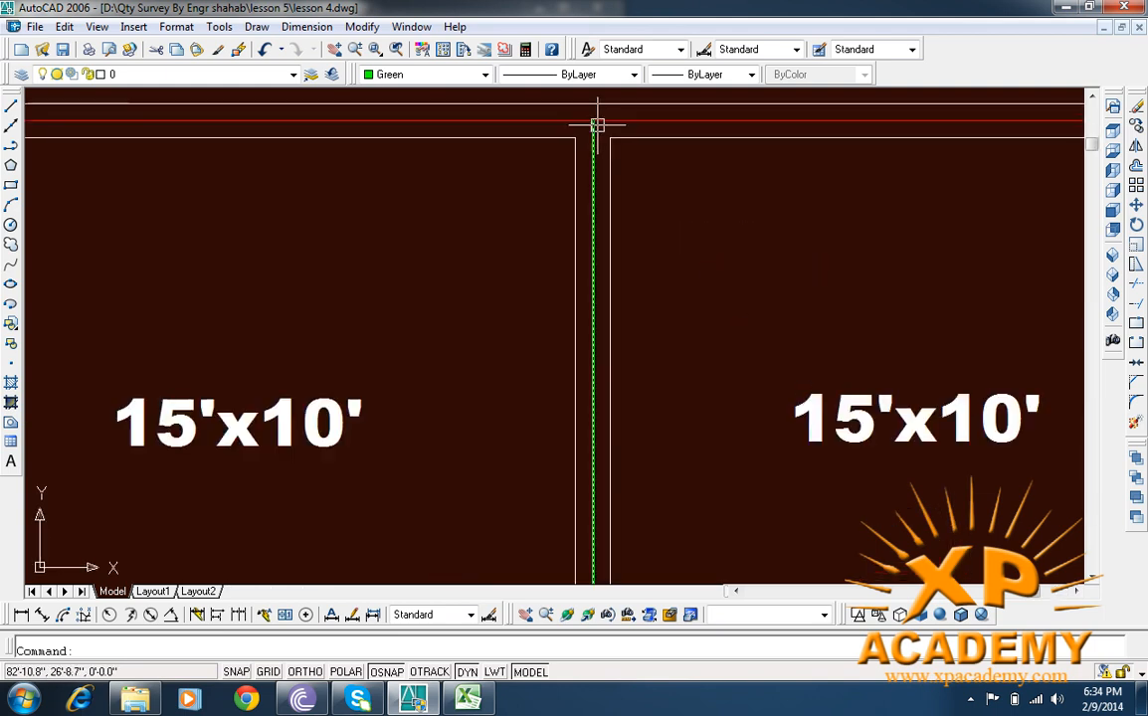
pyautogui.scroll(-2, 596, 124)
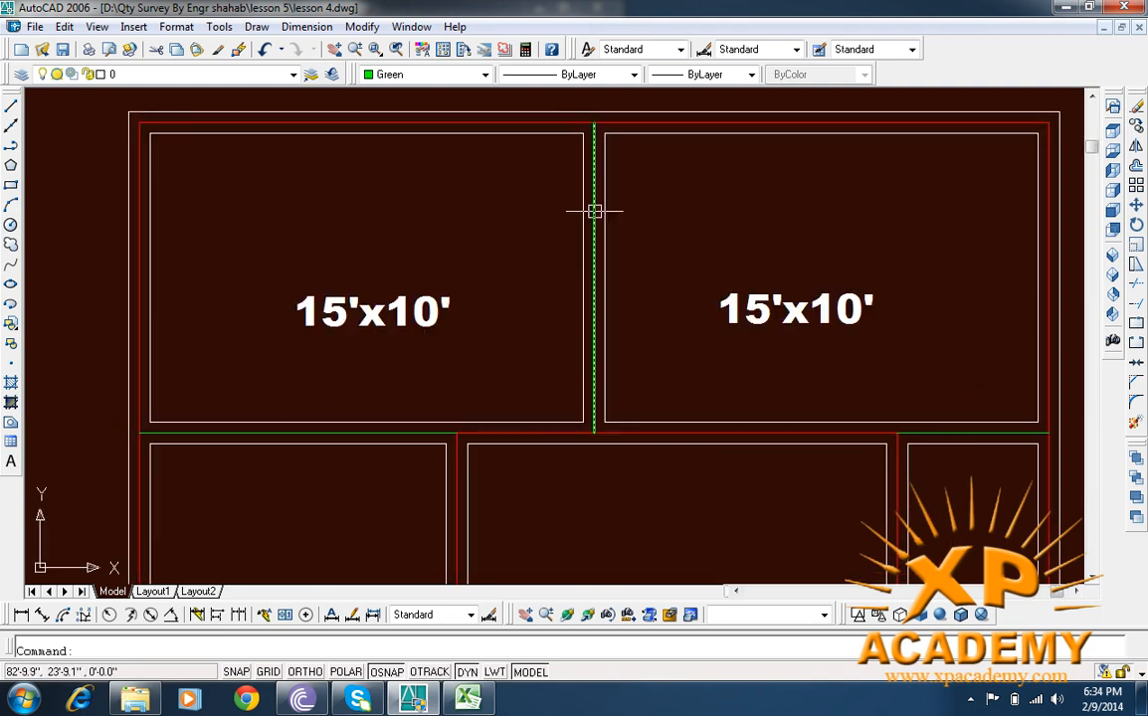
pyautogui.moveTo(274, 417); pyautogui.dragTo(427, 315)
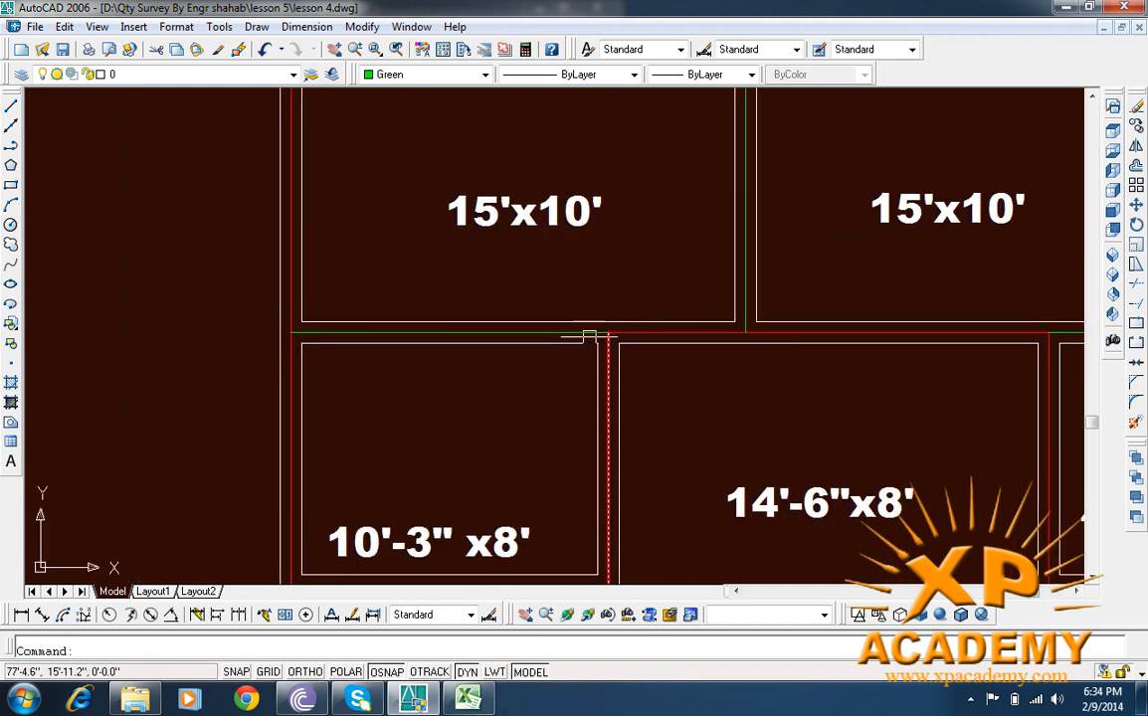
pyautogui.moveTo(722, 407); pyautogui.dragTo(266, 395)
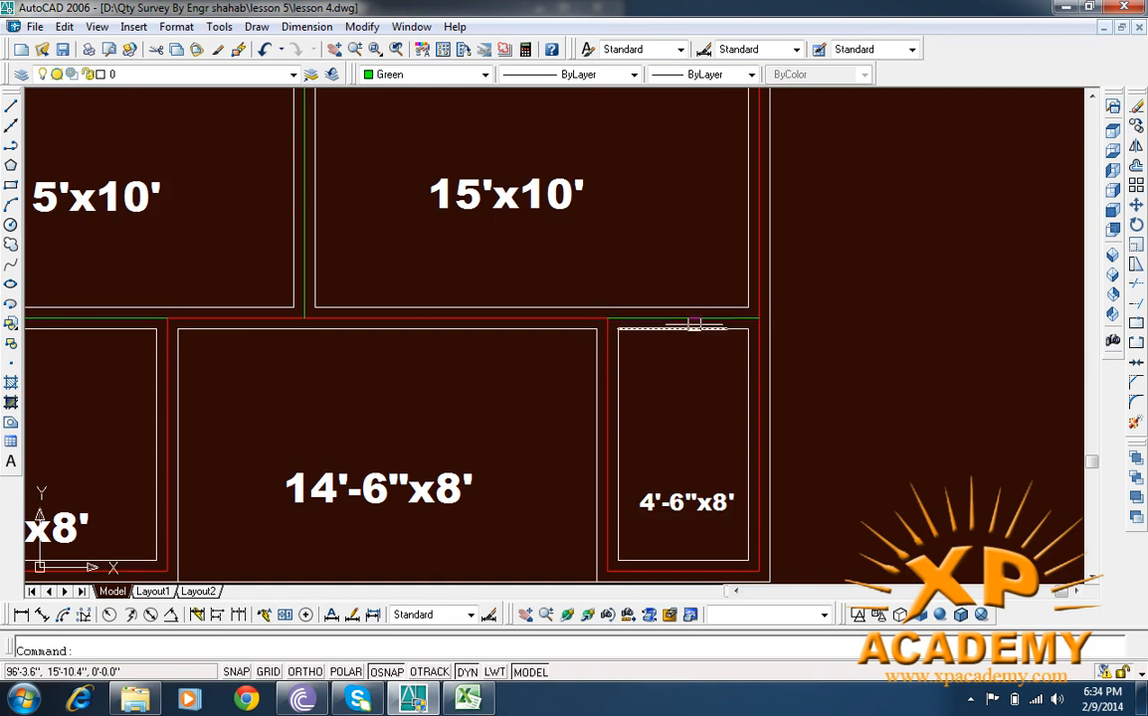
pyautogui.scroll(-2, 759, 324)
pyautogui.moveTo(506, 452); pyautogui.dragTo(722, 463)
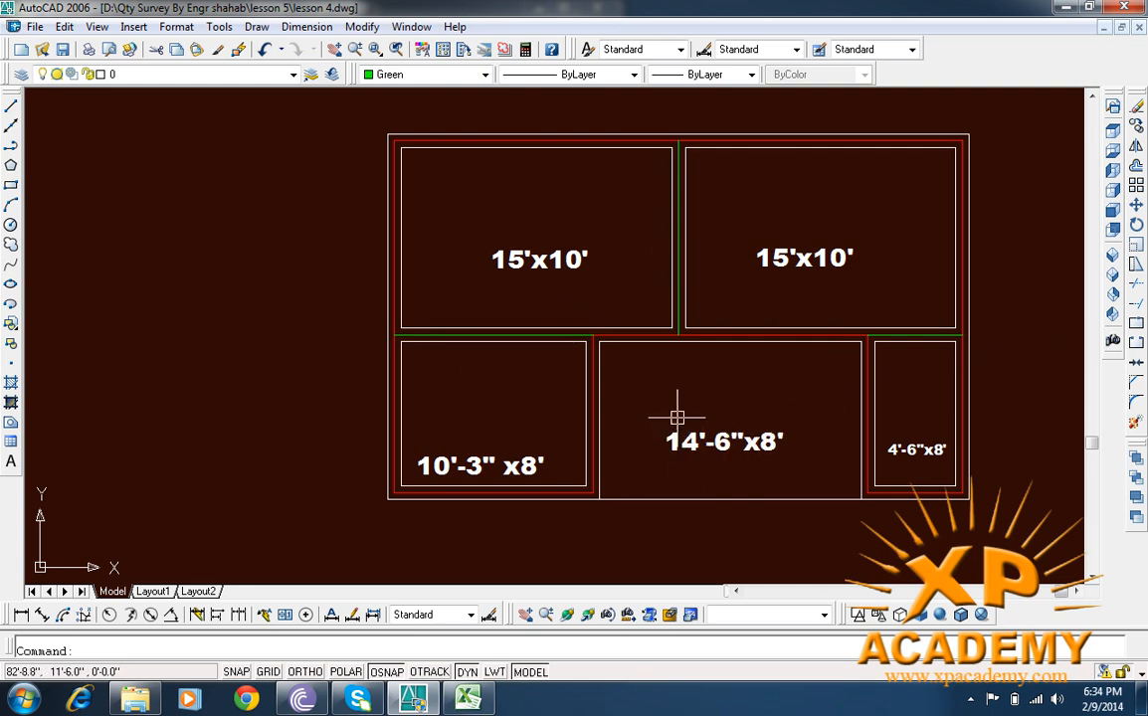
pyautogui.moveTo(707, 240); pyautogui.dragTo(695, 339)
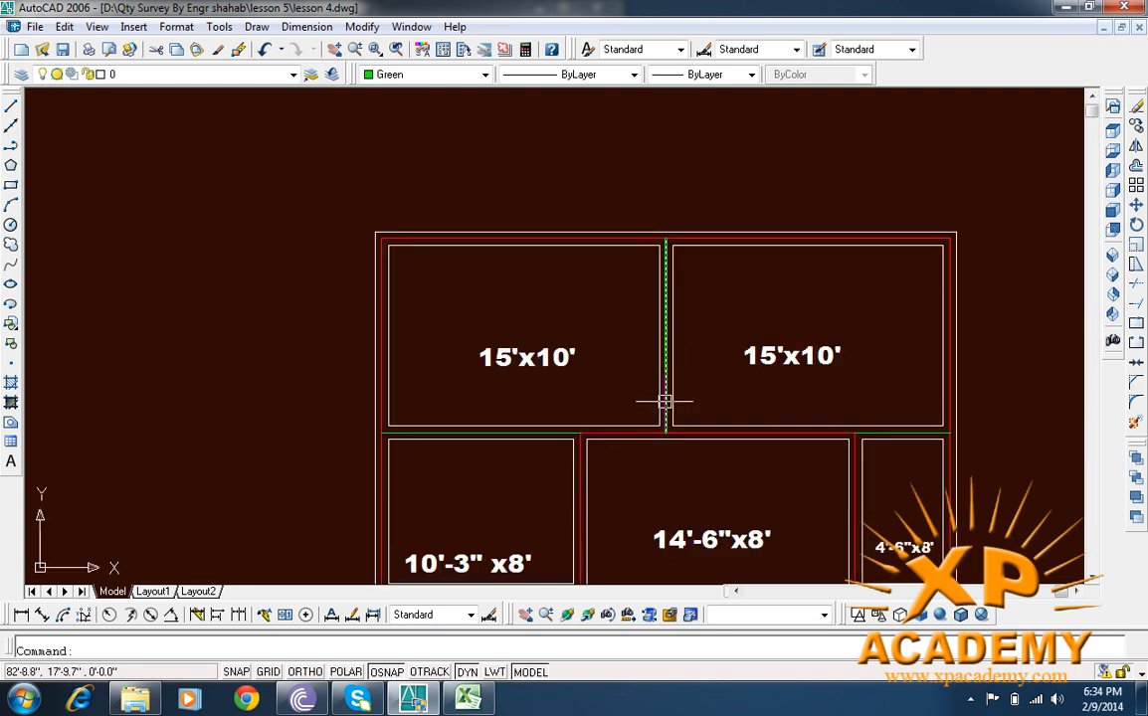
pyautogui.moveTo(665, 402); pyautogui.dragTo(653, 336)
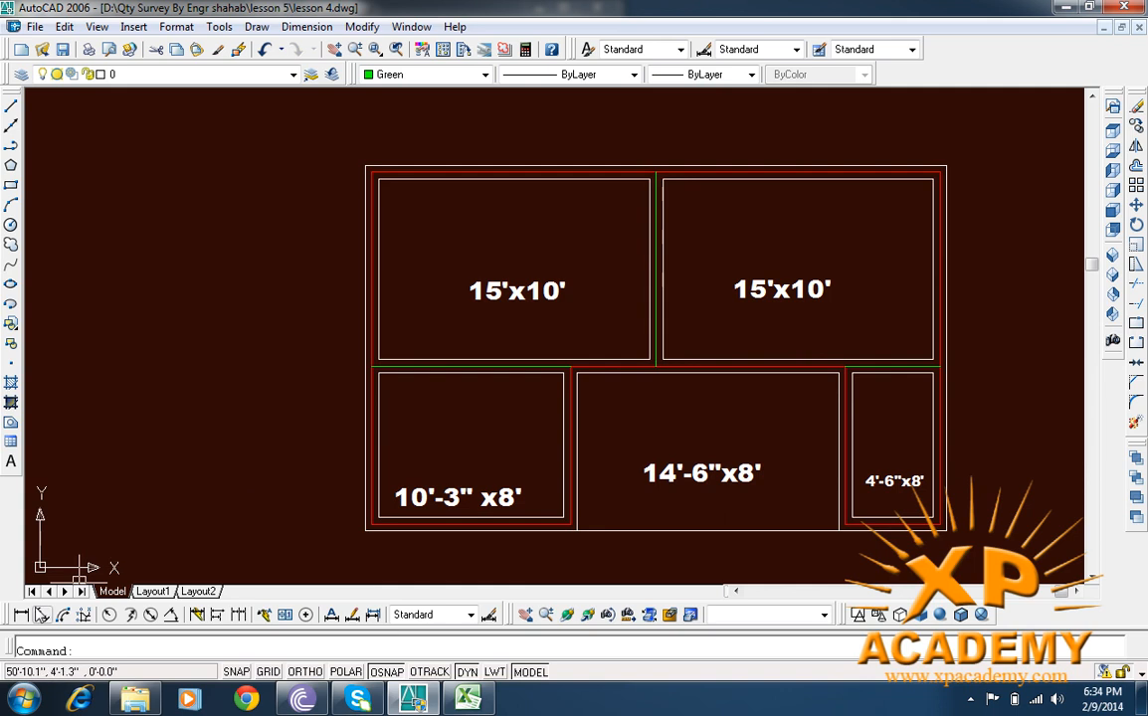
# Step: Dimension the upper outer wall's centerline above the plan, using Red as the color
pyautogui.click(21, 615)
pyautogui.press('Return')
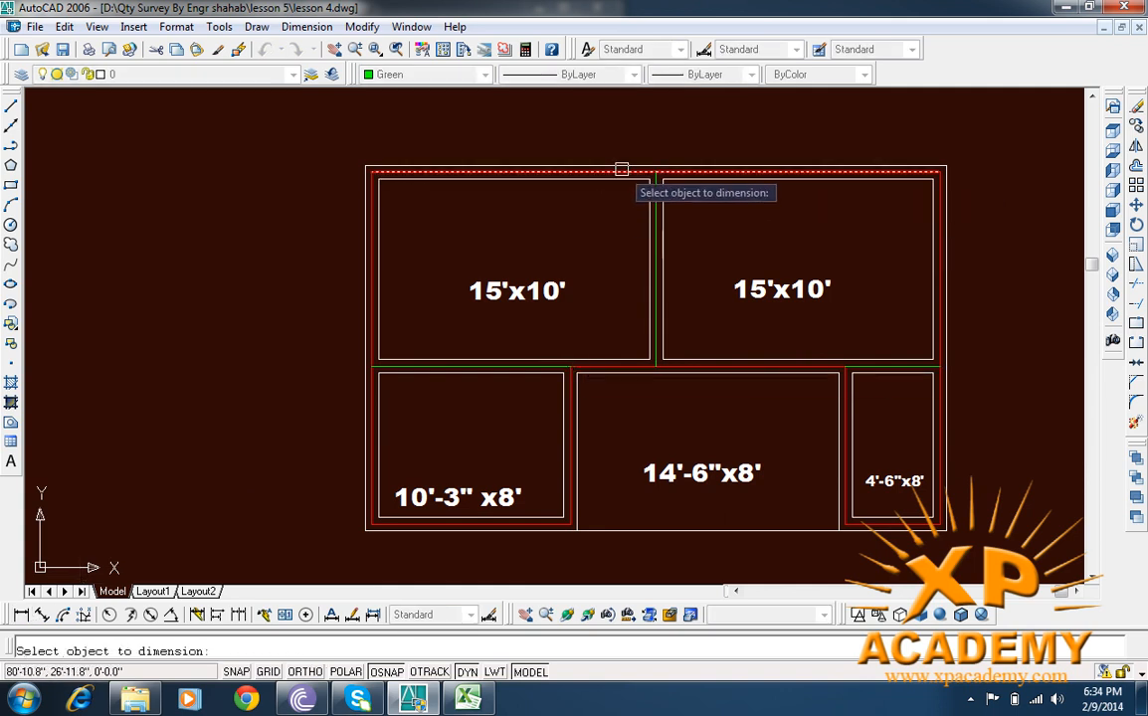
pyautogui.click(621, 167)
pyautogui.click(625, 149)
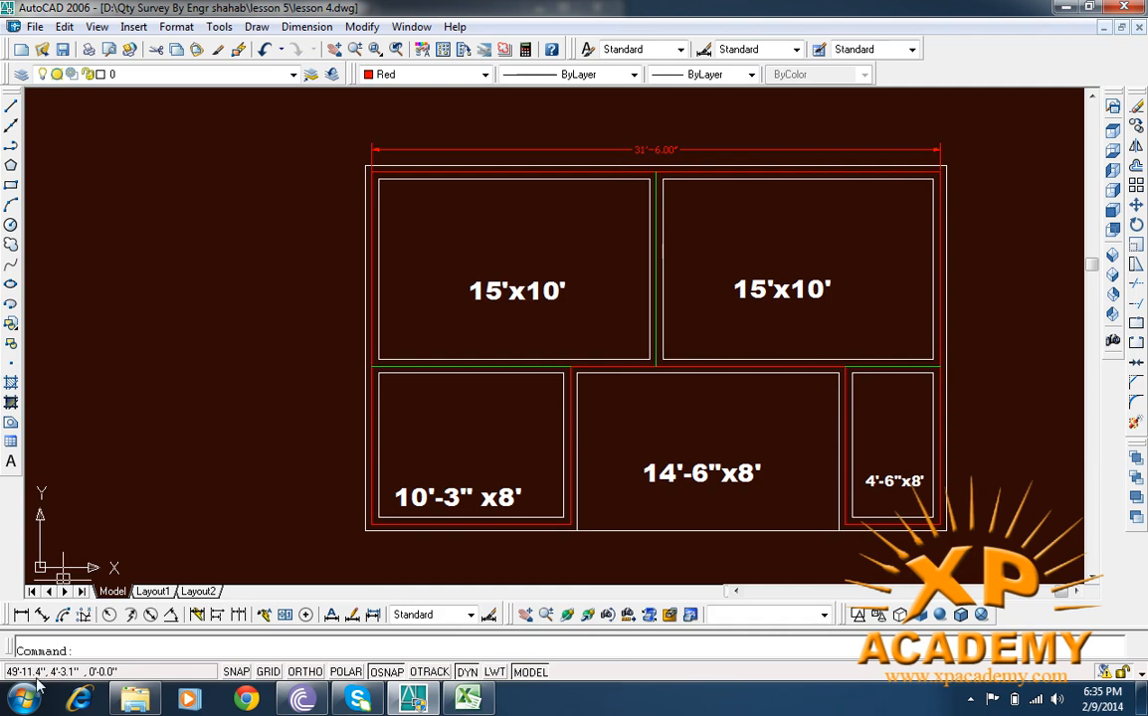
# Step: Dimension the left outer wall's red centerline, placing the dimension outside the plan
pyautogui.click(21, 614)
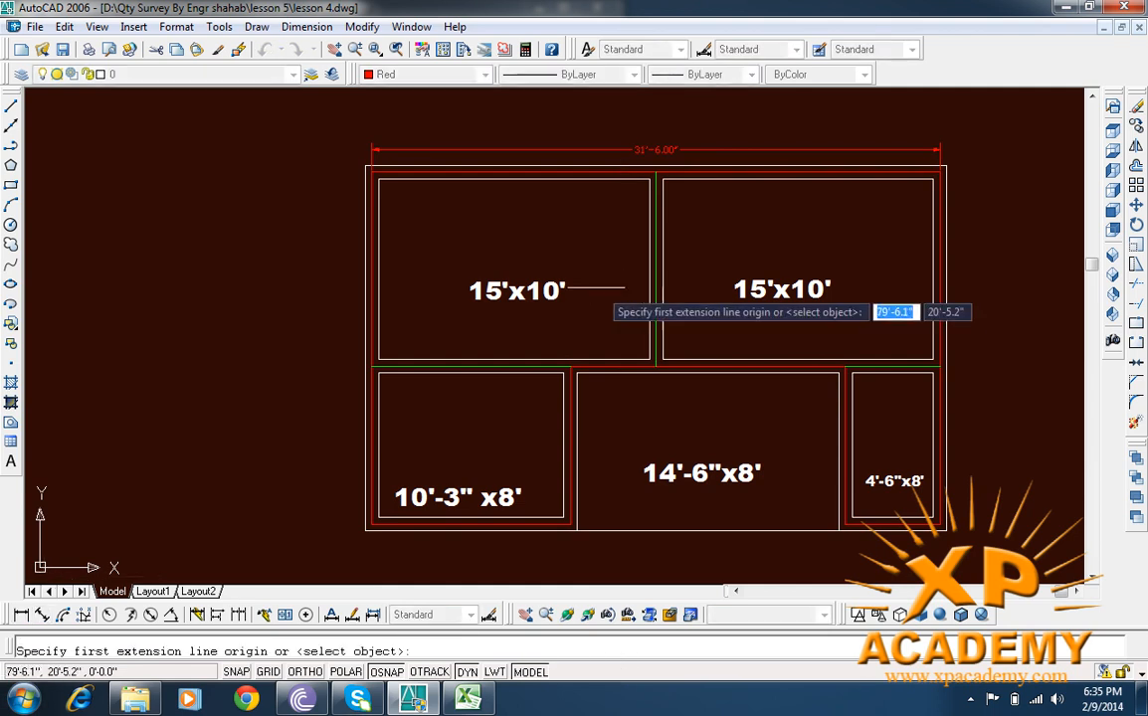
pyautogui.press('Return')
pyautogui.click(374, 244)
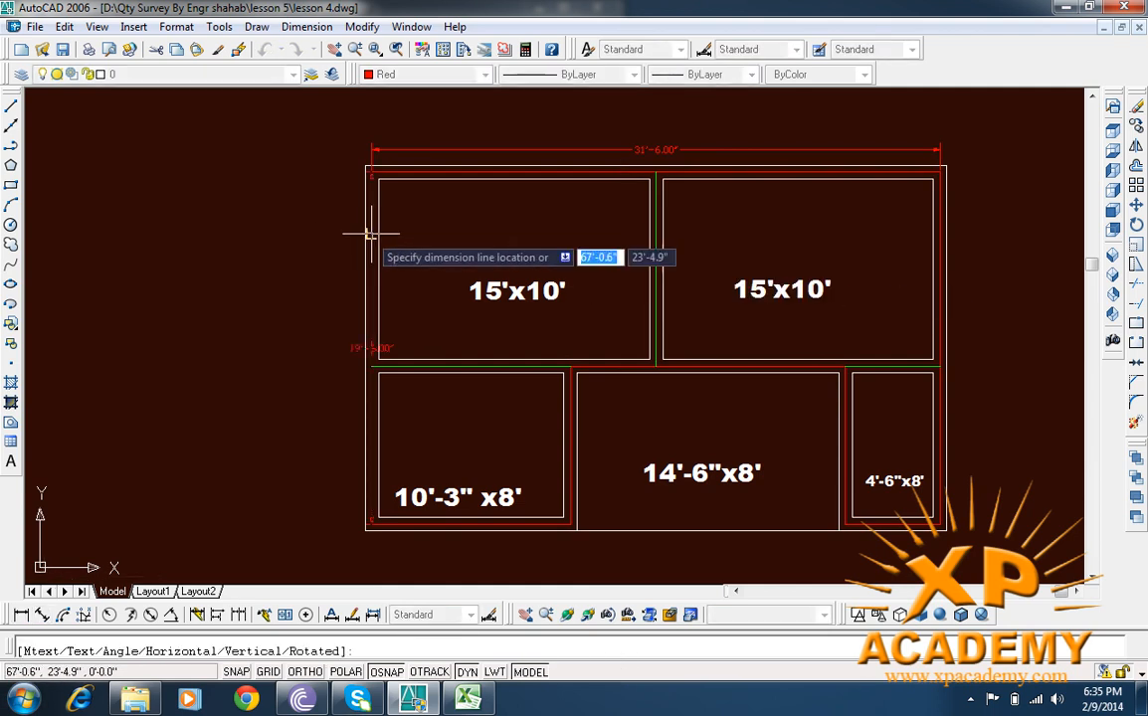
pyautogui.click(333, 249)
# Step: Dimension the centerline of the kitchen's lower wall, placing the dimension below the plan
pyautogui.scroll(4, 517, 348)
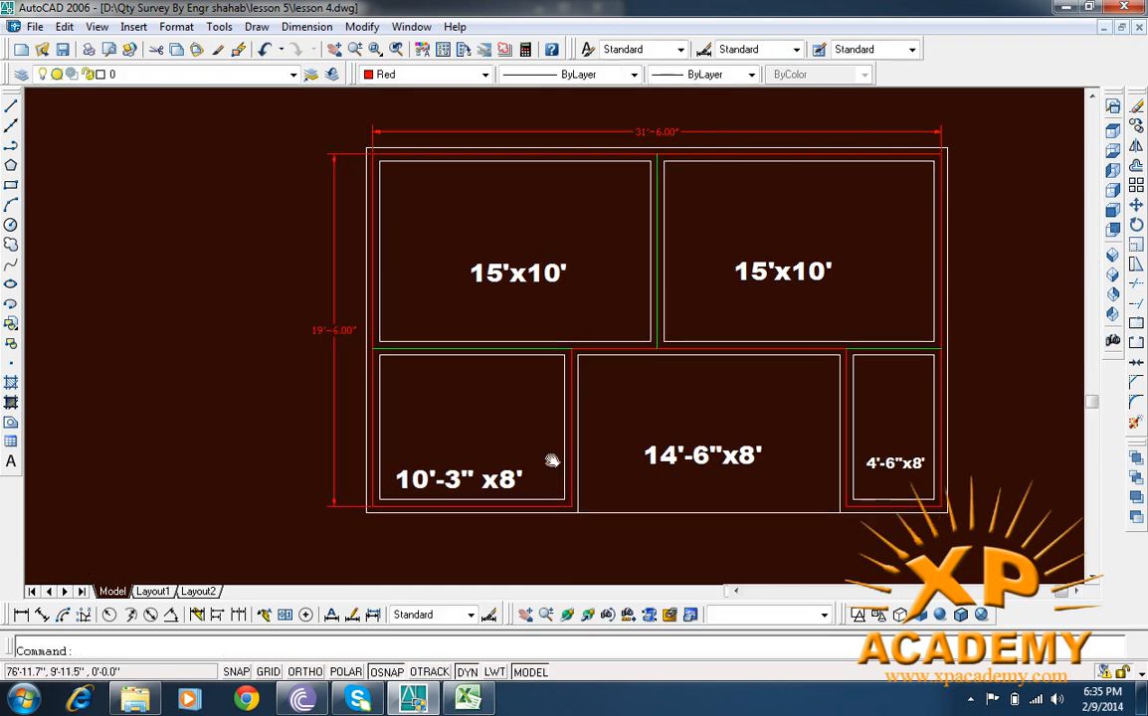
pyautogui.press('Return')
pyautogui.press('Return')
pyautogui.click(517, 348)
pyautogui.click(512, 396)
pyautogui.scroll(-1, 673, 287)
# Step: Dimension the centerline of the wall between the kitchen and the veranda, placing the dimension inside the veranda
pyautogui.scroll(3, 673, 287)
pyautogui.press('Return')
pyautogui.press('Return')
pyautogui.click(666, 290)
pyautogui.scroll(-4, 717, 305)
pyautogui.click(741, 311)
pyautogui.scroll(-3, 756, 318)
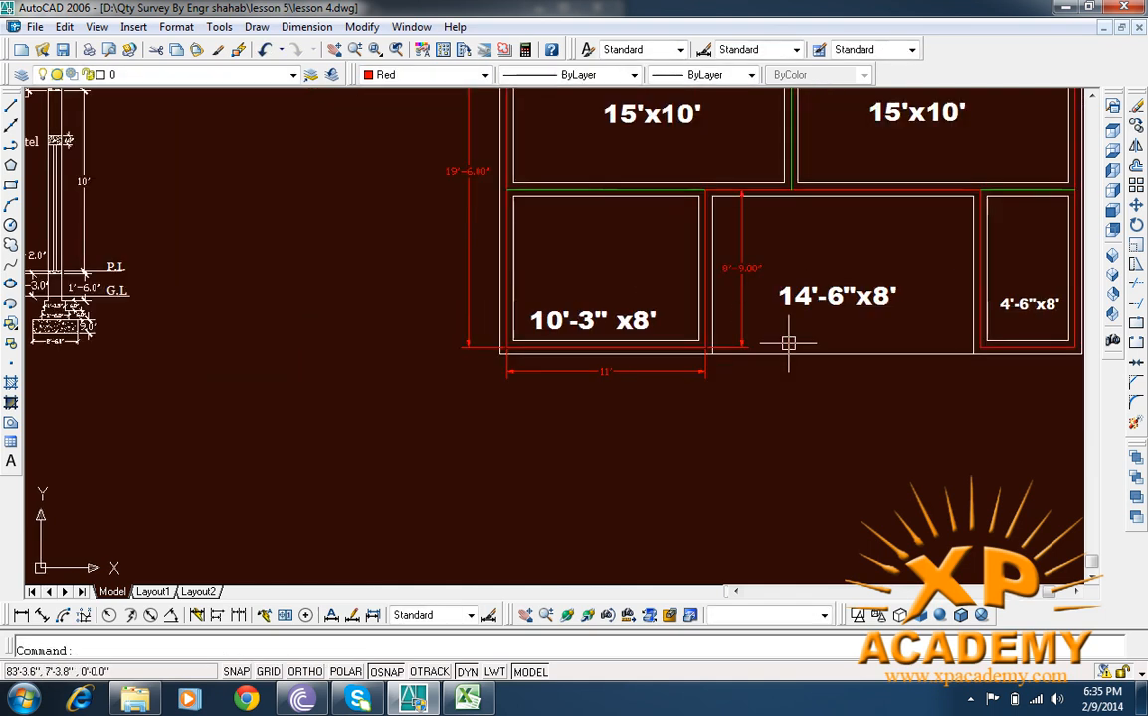
# Step: Dimension the centerline of the wall between the veranda and the bath, placing the dimension inside the veranda
pyautogui.press('Return')
pyautogui.press('Return')
pyautogui.click(802, 309)
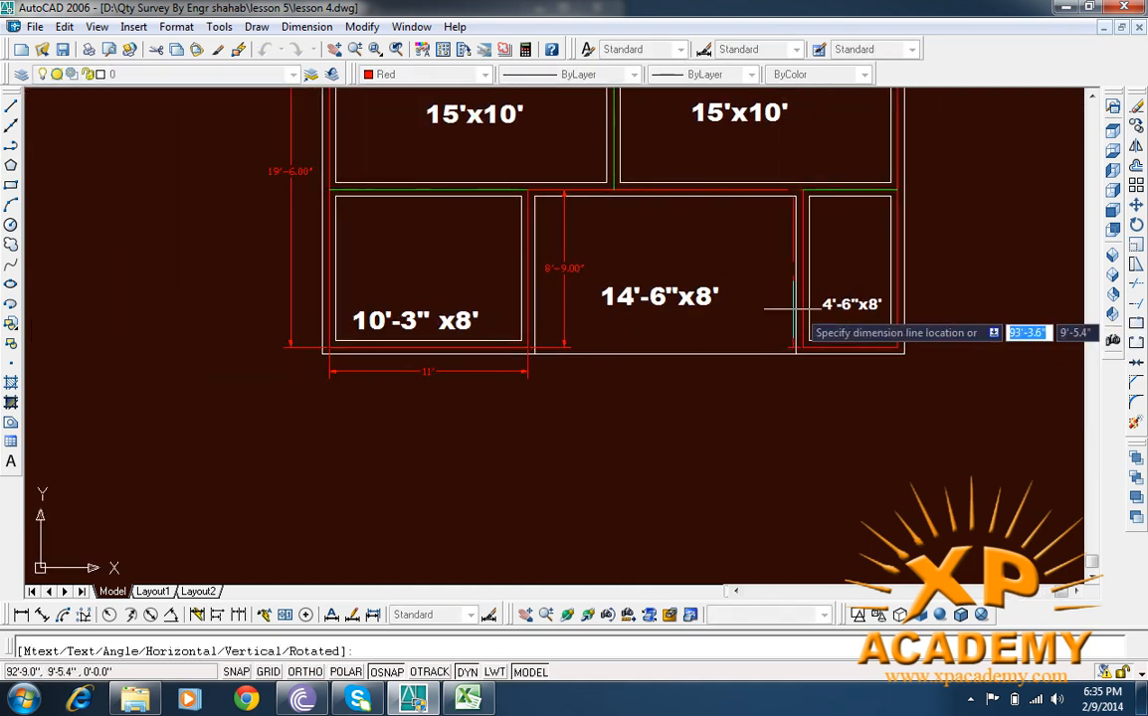
pyautogui.click(766, 298)
# Step: Dimension the centerline of the bath's lower wall, placing the dimension below the plan
pyautogui.scroll(3, 855, 353)
pyautogui.press('Return')
pyautogui.press('Return')
pyautogui.click(840, 341)
pyautogui.click(858, 378)
pyautogui.scroll(-3, 861, 382)
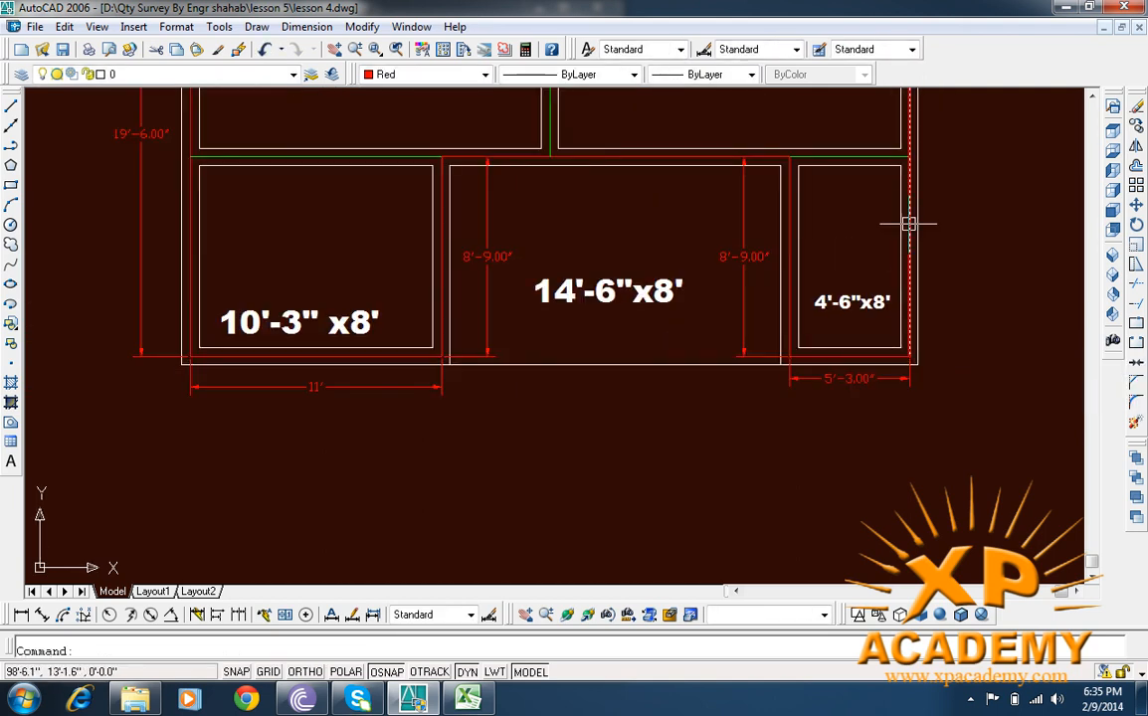
# Step: Dimension the right outer wall's red centerline, placing the dimension outside the plan
pyautogui.moveTo(909, 226); pyautogui.dragTo(730, 401)
pyautogui.press('Return')
pyautogui.press('Return')
pyautogui.click(746, 333)
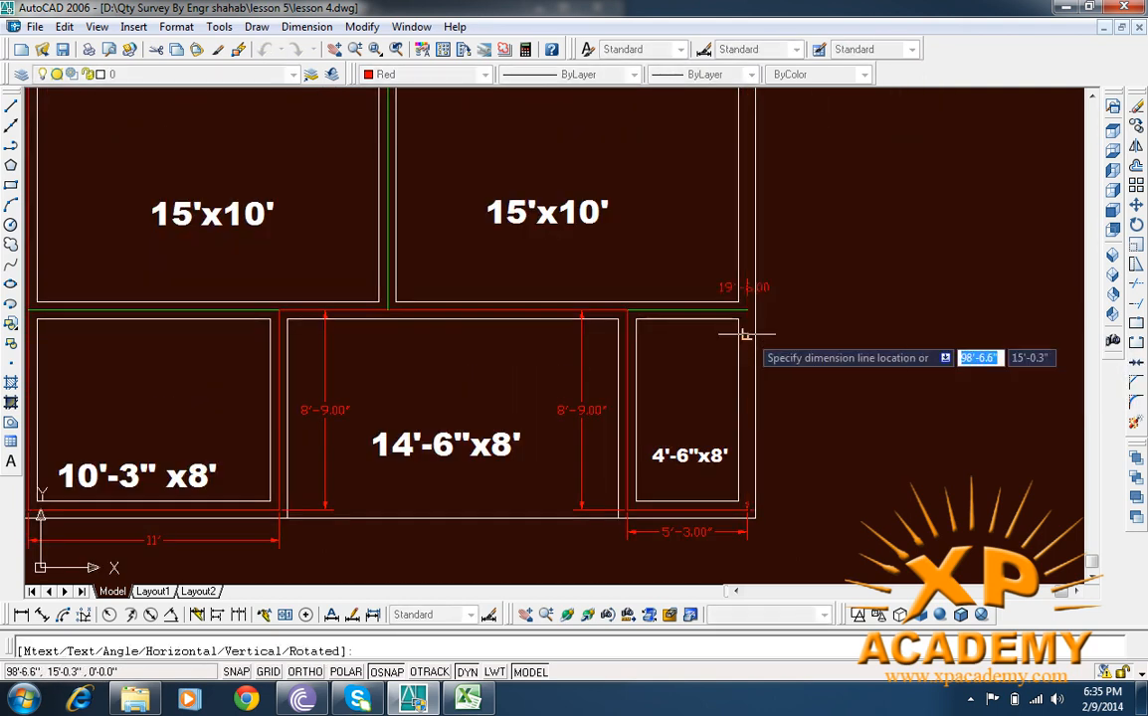
pyautogui.click(809, 333)
pyautogui.scroll(-2, 811, 326)
# Step: Dimension the red centerline of the veranda's upper wall, placing the dimension inside the veranda
pyautogui.moveTo(619, 333); pyautogui.dragTo(730, 313)
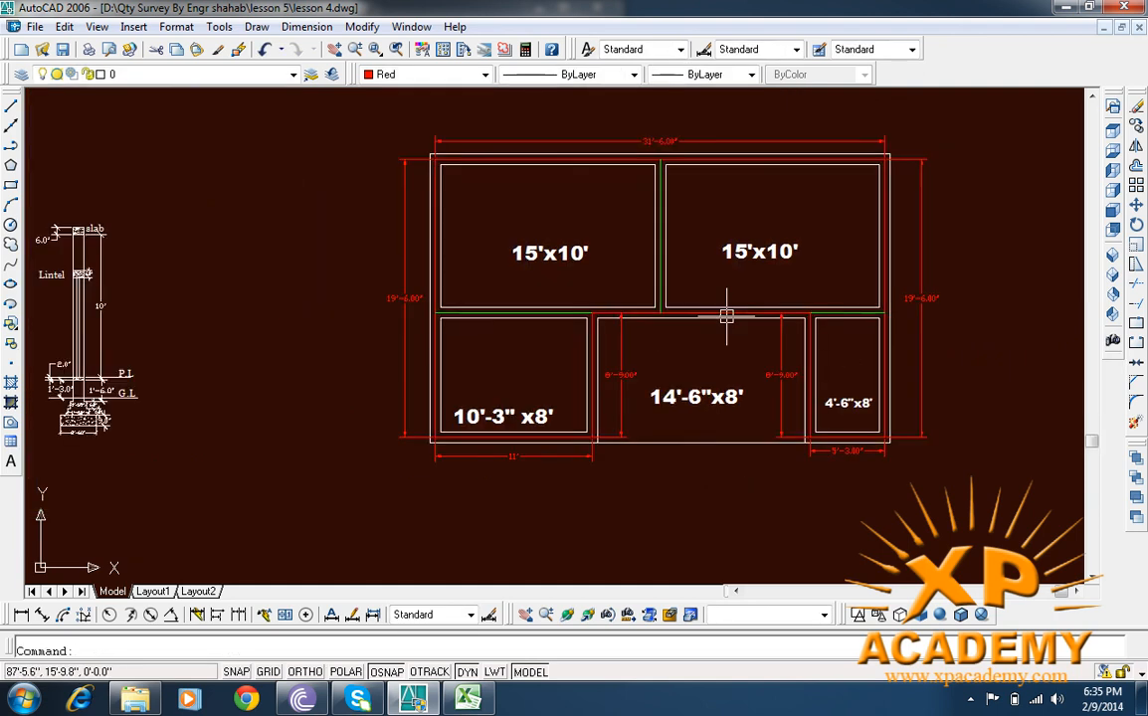
pyautogui.scroll(1, 704, 315)
pyautogui.press('Return')
pyautogui.press('Return')
pyautogui.click(704, 313)
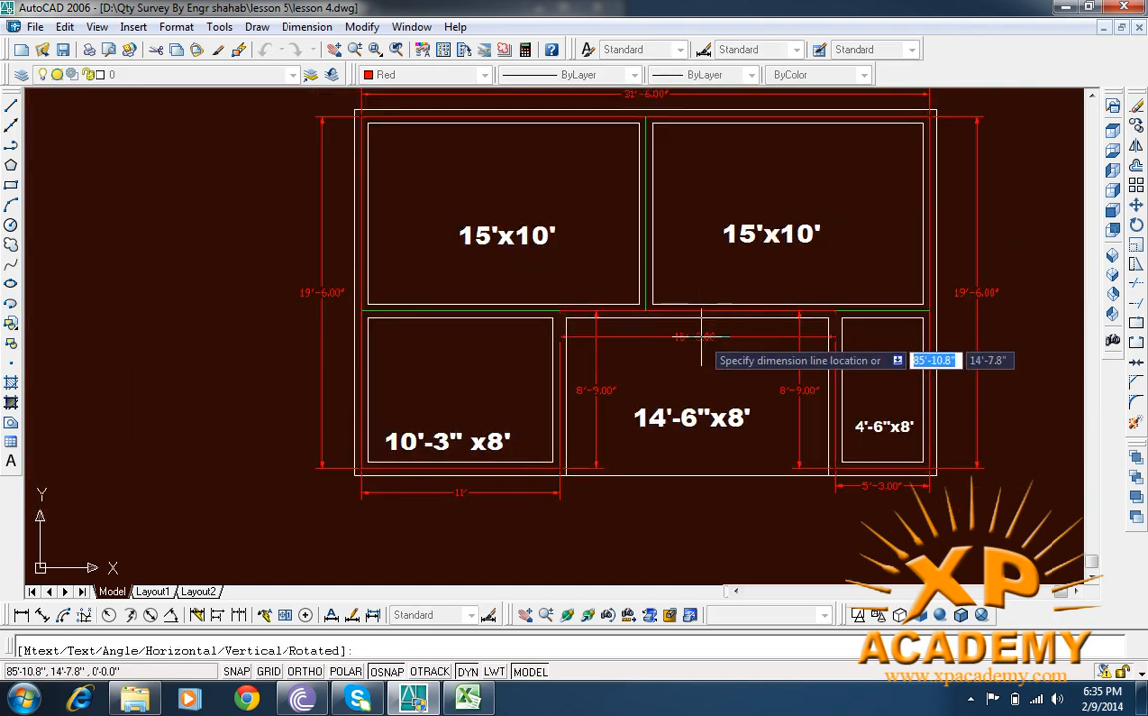
pyautogui.click(707, 341)
pyautogui.scroll(-1, 712, 398)
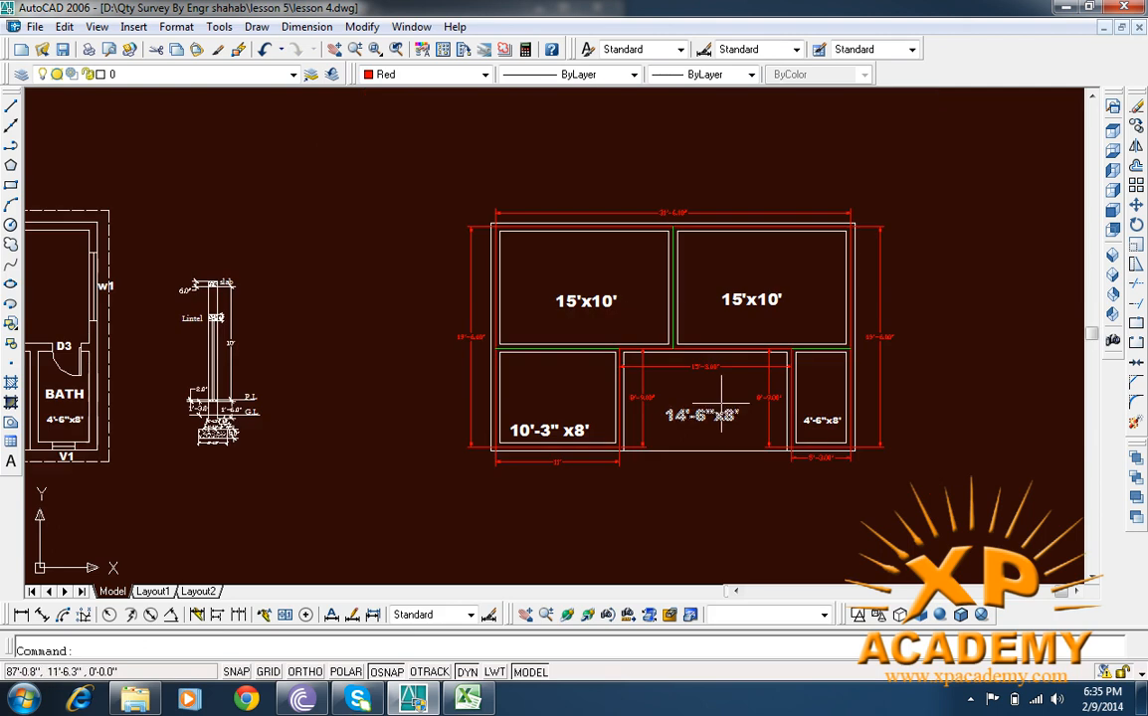
pyautogui.moveTo(708, 390); pyautogui.dragTo(702, 327)
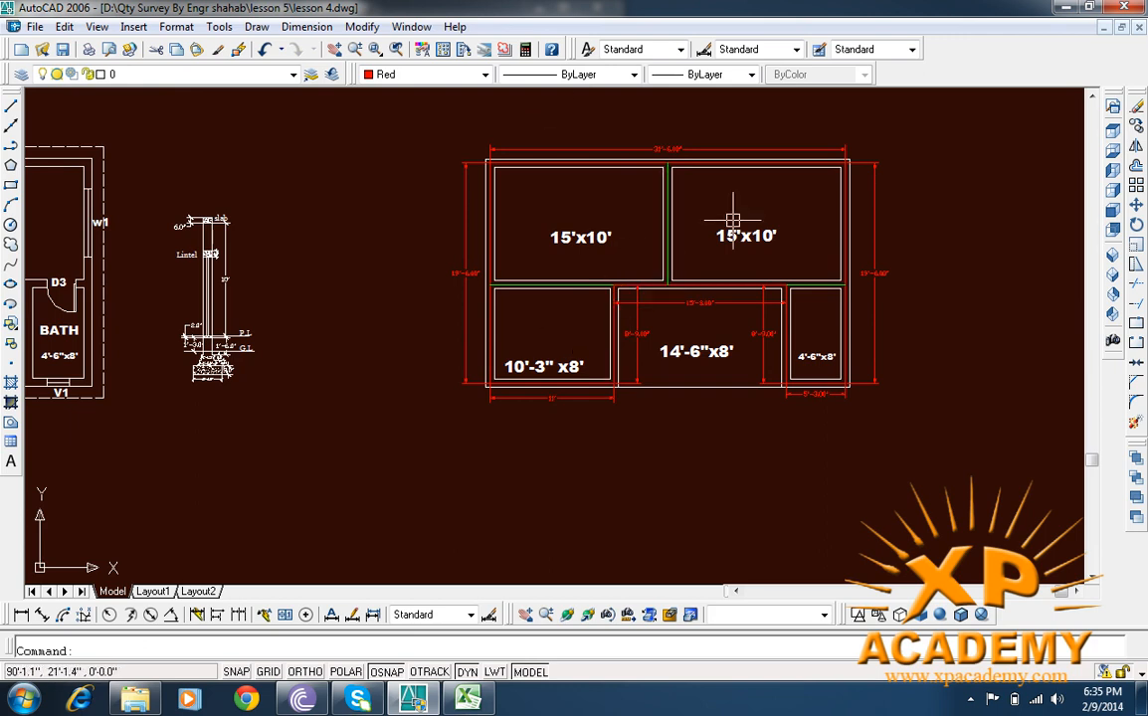
# Step: Set the drawing color to Green and dimension the green centerline between the two bedrooms, placing the dimension in the right bedroom
pyautogui.click(423, 75)
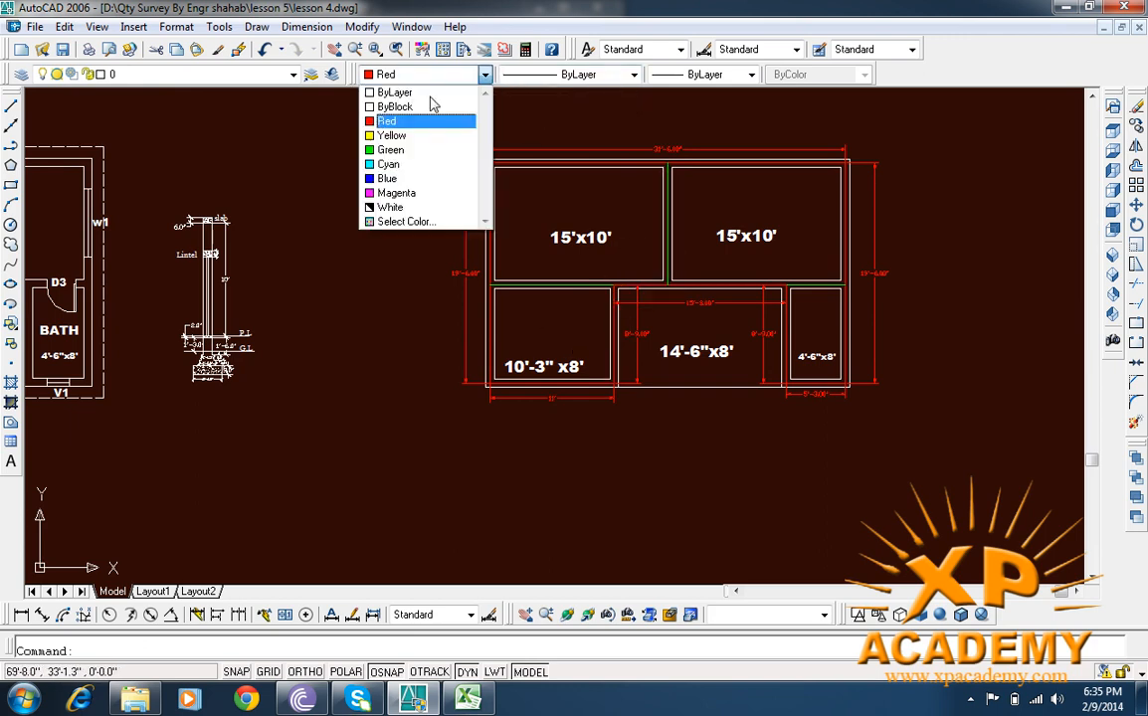
pyautogui.click(392, 149)
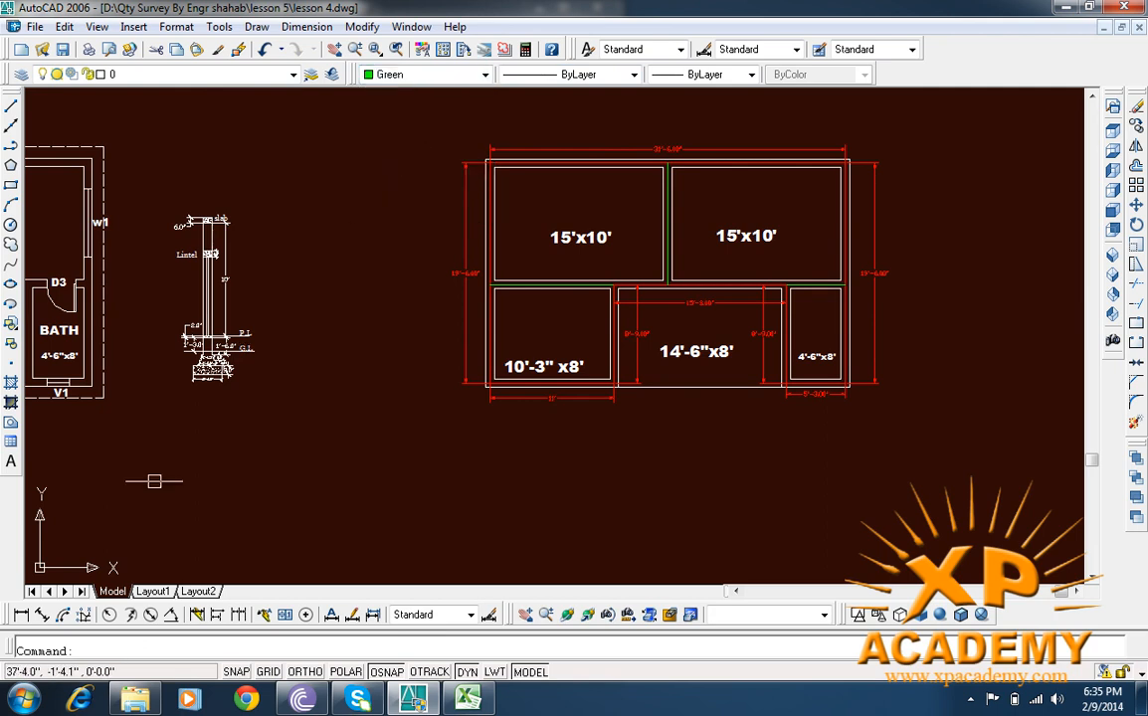
pyautogui.click(21, 614)
pyautogui.press('Return')
pyautogui.scroll(4, 673, 246)
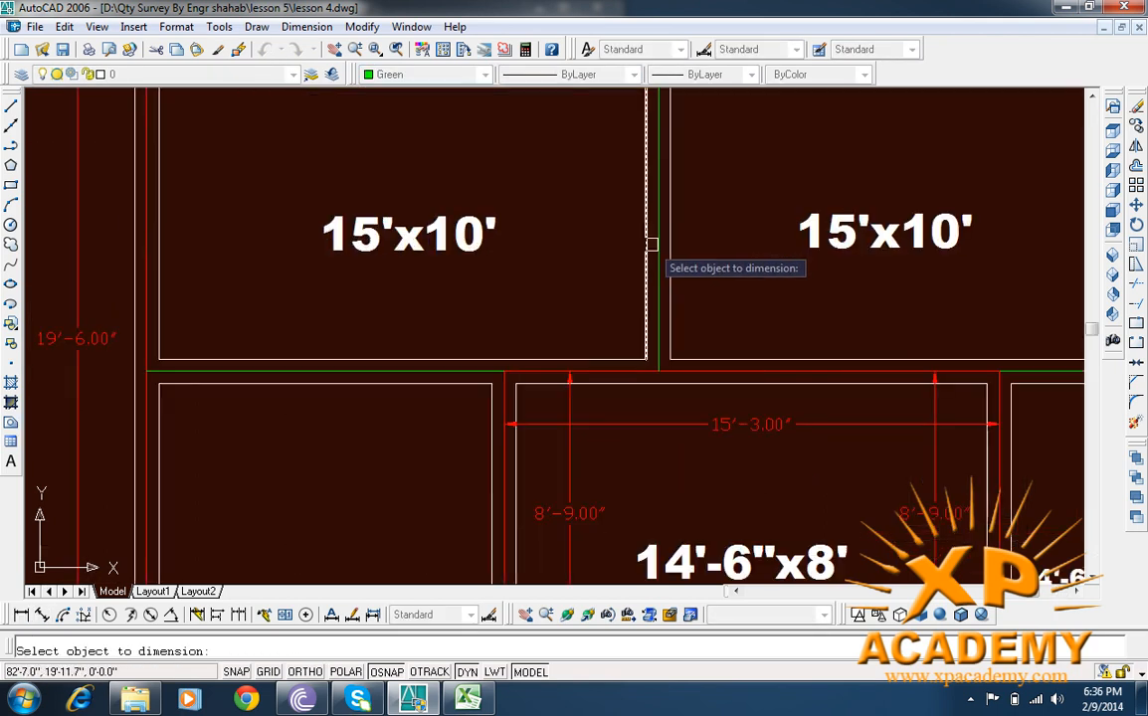
pyautogui.click(658, 247)
pyautogui.scroll(-4, 671, 254)
pyautogui.scroll(3, 686, 249)
pyautogui.click(686, 252)
# Step: Dimension the green centerline above the 10'-3" x8' room, placing the dimension inside the left bedroom
pyautogui.press('Return')
pyautogui.press('Return')
pyautogui.click(350, 348)
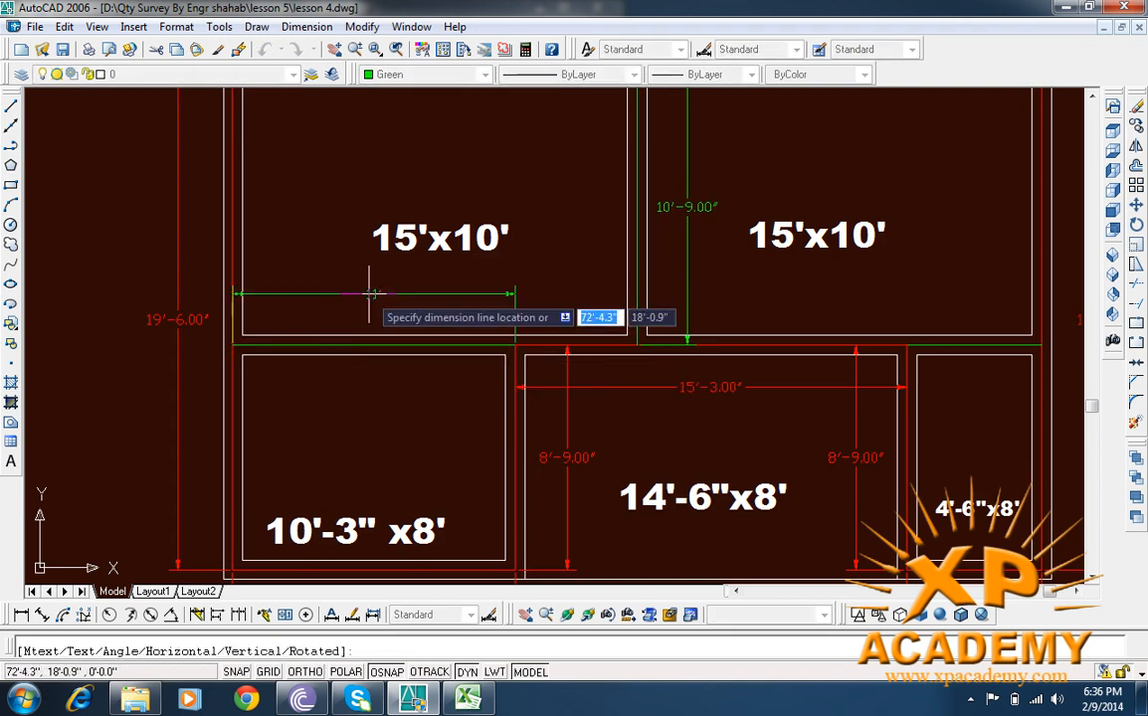
pyautogui.click(370, 294)
pyautogui.scroll(-3, 370, 294)
# Step: Dimension the green centerline above the 4'-6"x8' bath, placing the dimension inside the right bedroom
pyautogui.press('Return')
pyautogui.press('Return')
pyautogui.click(770, 334)
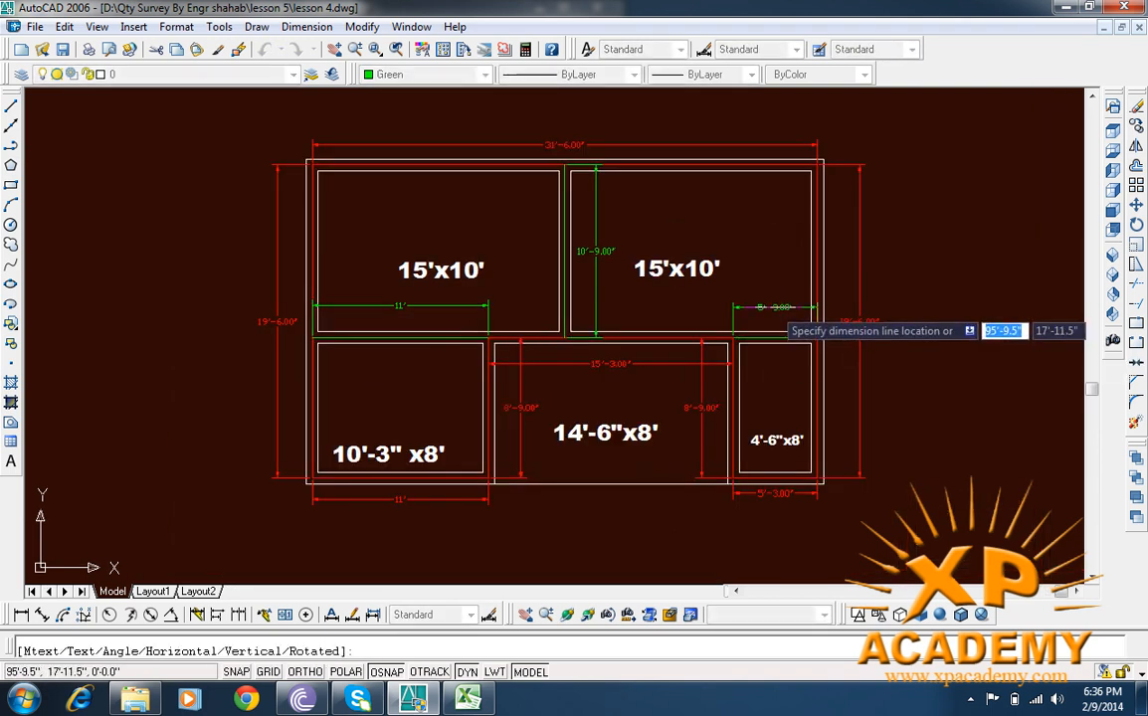
pyautogui.click(773, 308)
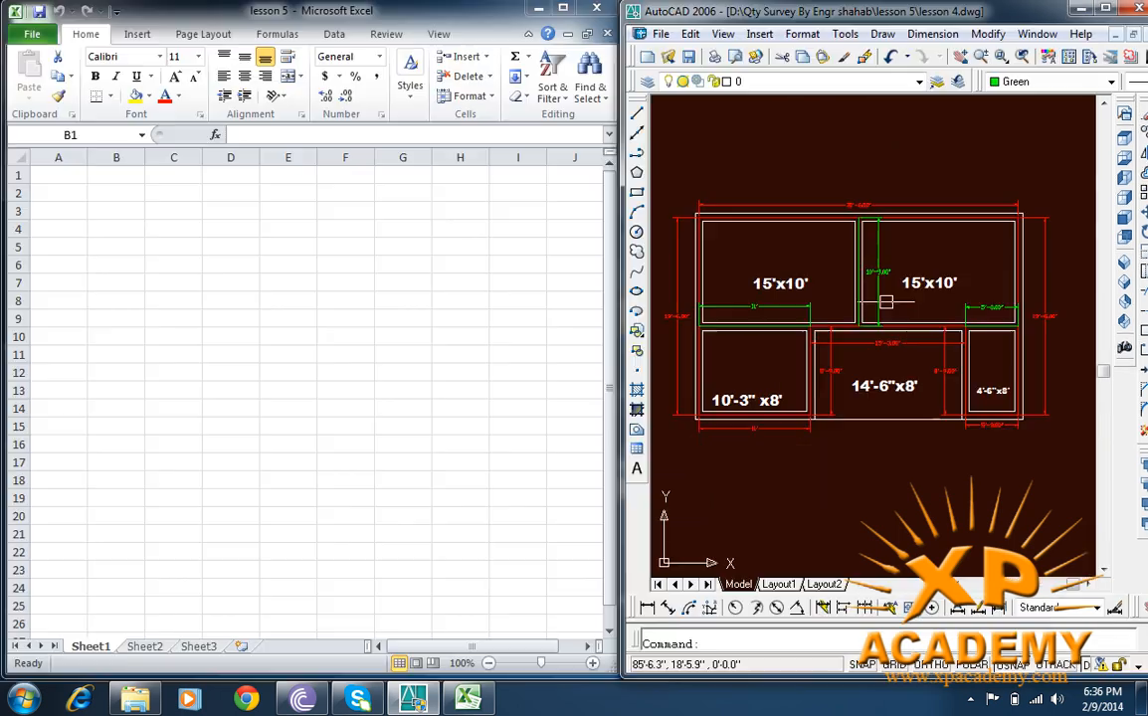
# Step: Switch to the Excel sheet and enter the row labels Red in I2 and Green in I3
pyautogui.scroll(1, 875, 303)
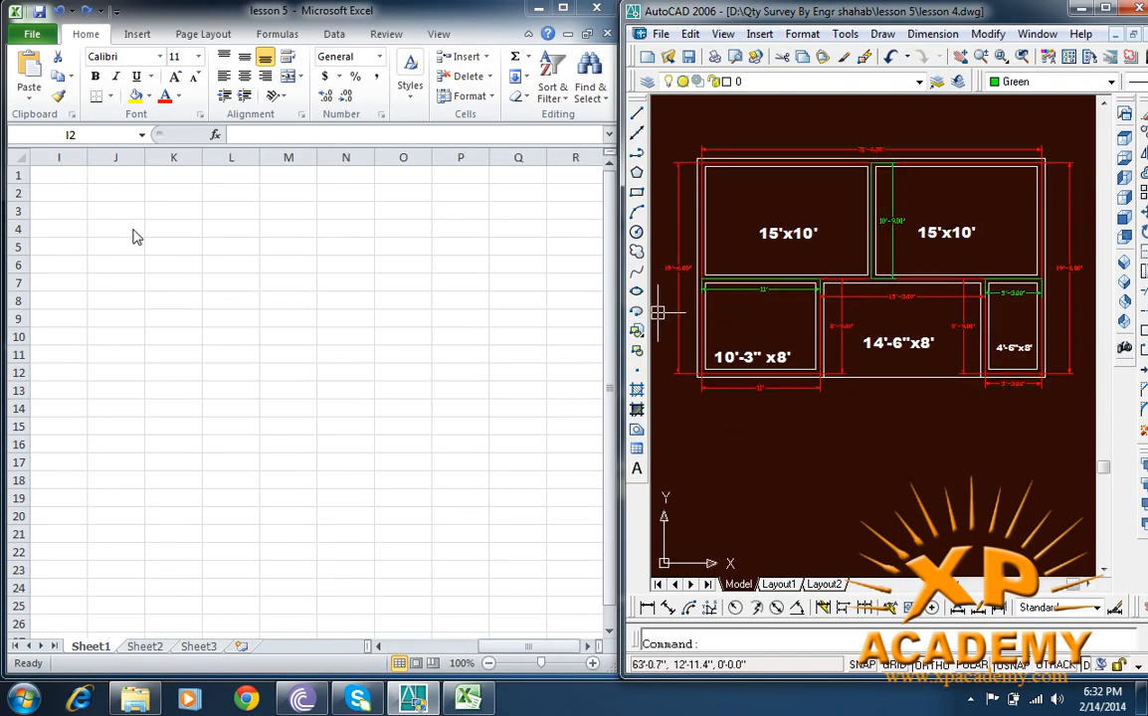
pyautogui.click(60, 187)
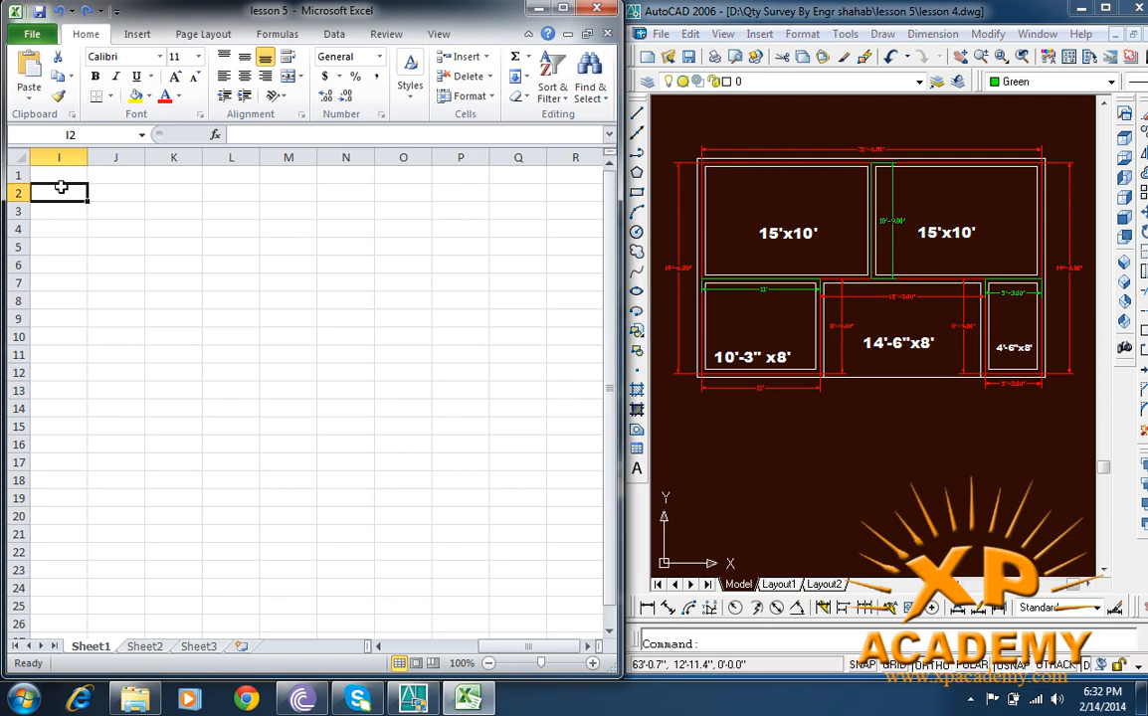
pyautogui.write('re')
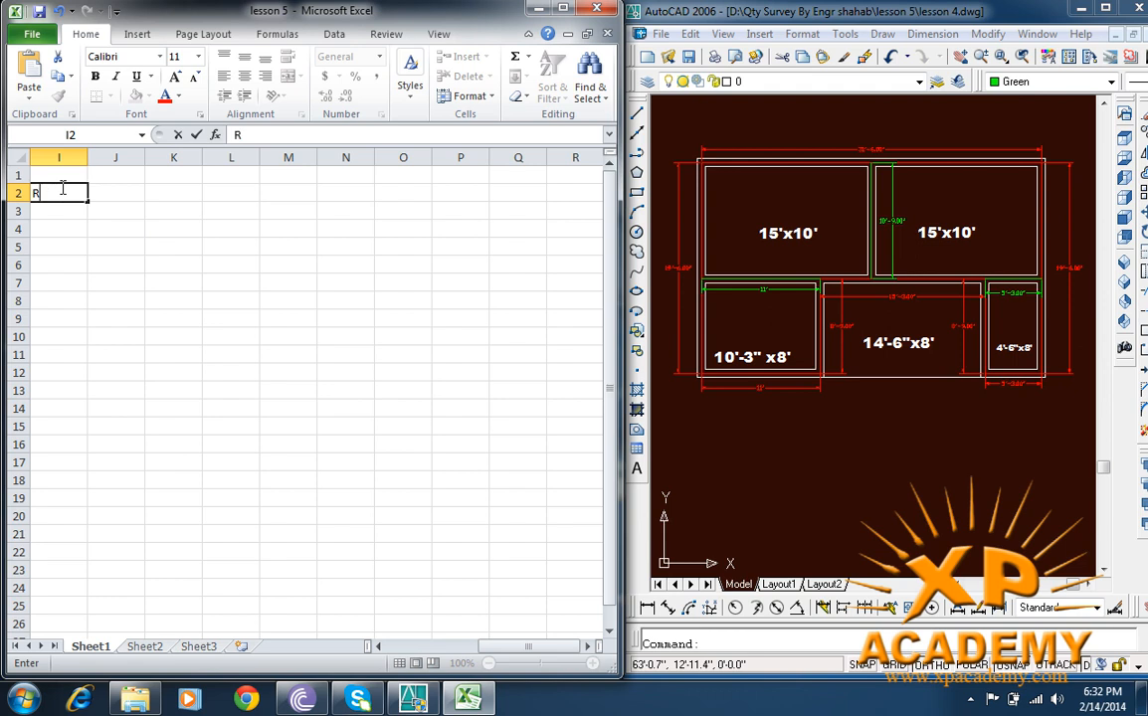
pyautogui.press('Return')
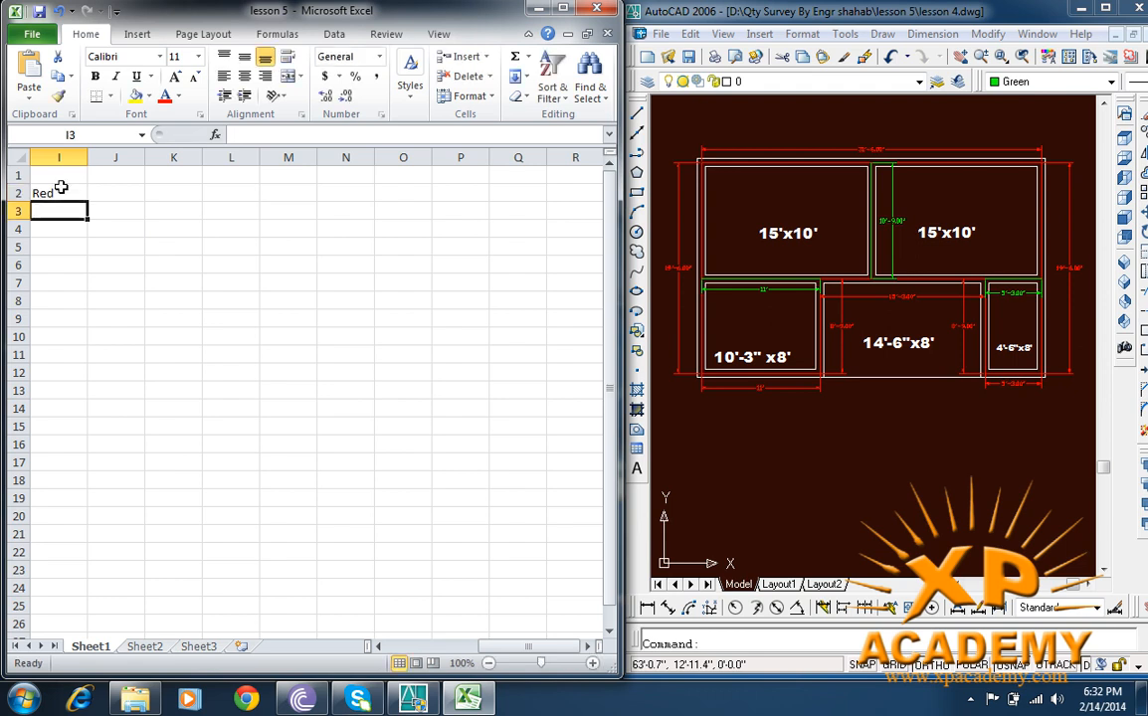
pyautogui.write('Green')
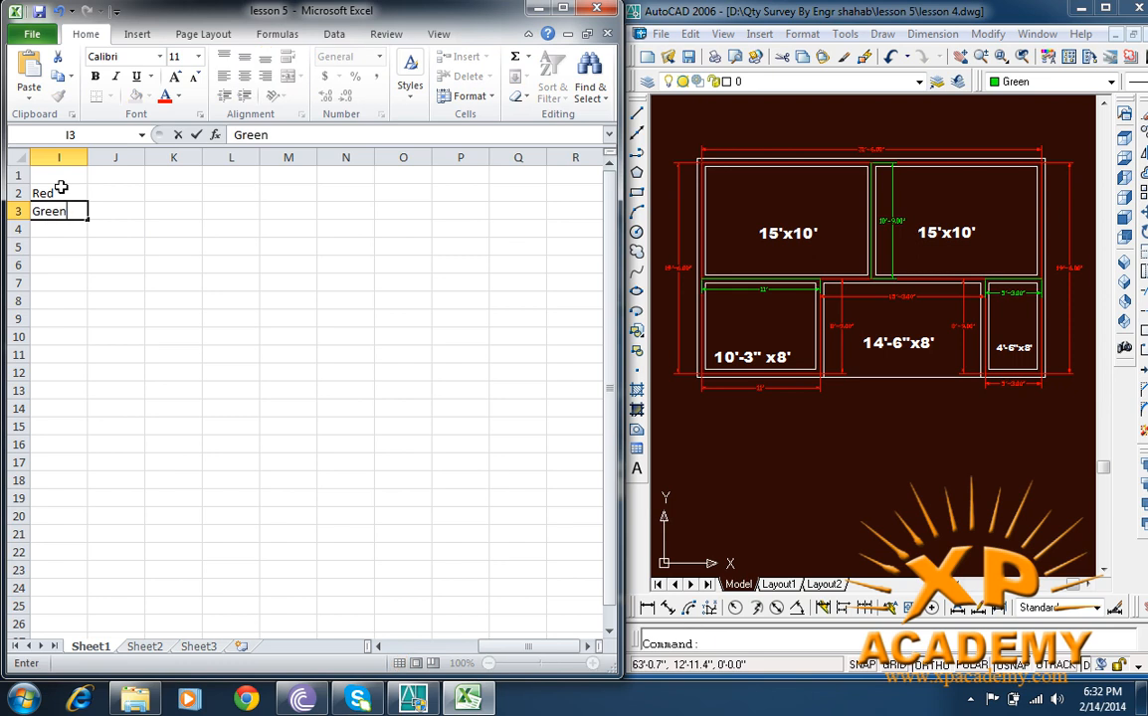
pyautogui.click(60, 187)
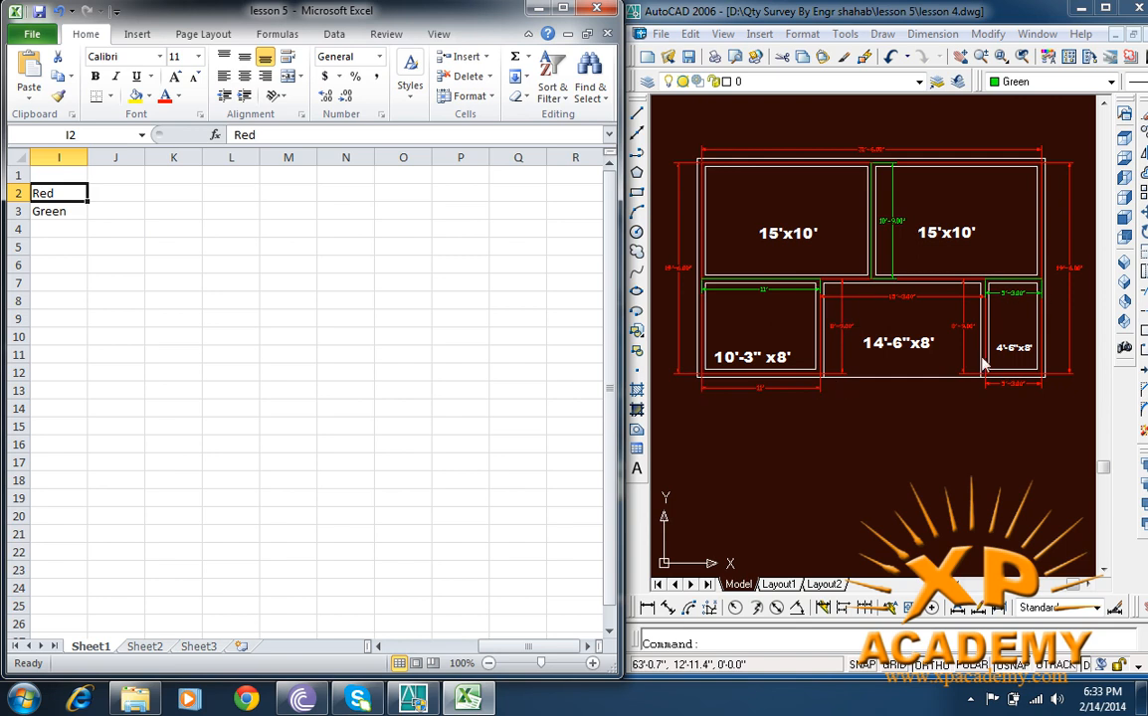
# Step: Number the column headings 1 to 8 across cells J1 to Q1
pyautogui.click(122, 177)
pyautogui.write('1')
pyautogui.press('Tab')
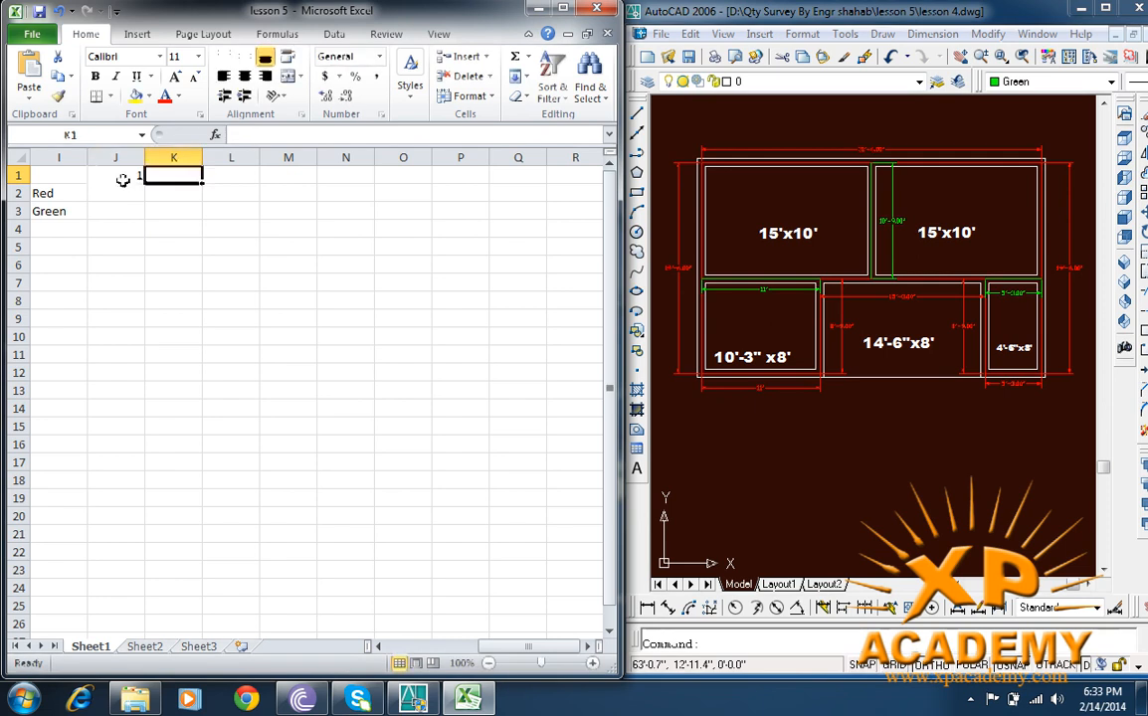
pyautogui.write('2')
pyautogui.press('Tab')
pyautogui.write('3')
pyautogui.press('Tab')
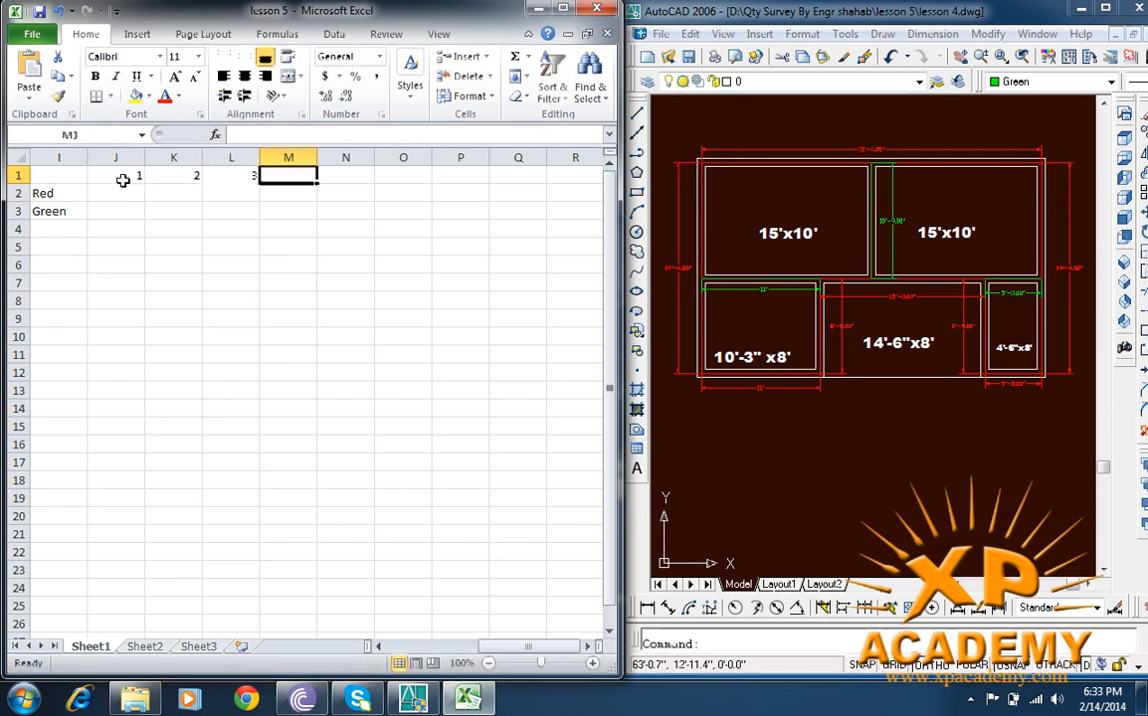
pyautogui.write('4')
pyautogui.press('Tab')
pyautogui.write('5')
pyautogui.press('Tab')
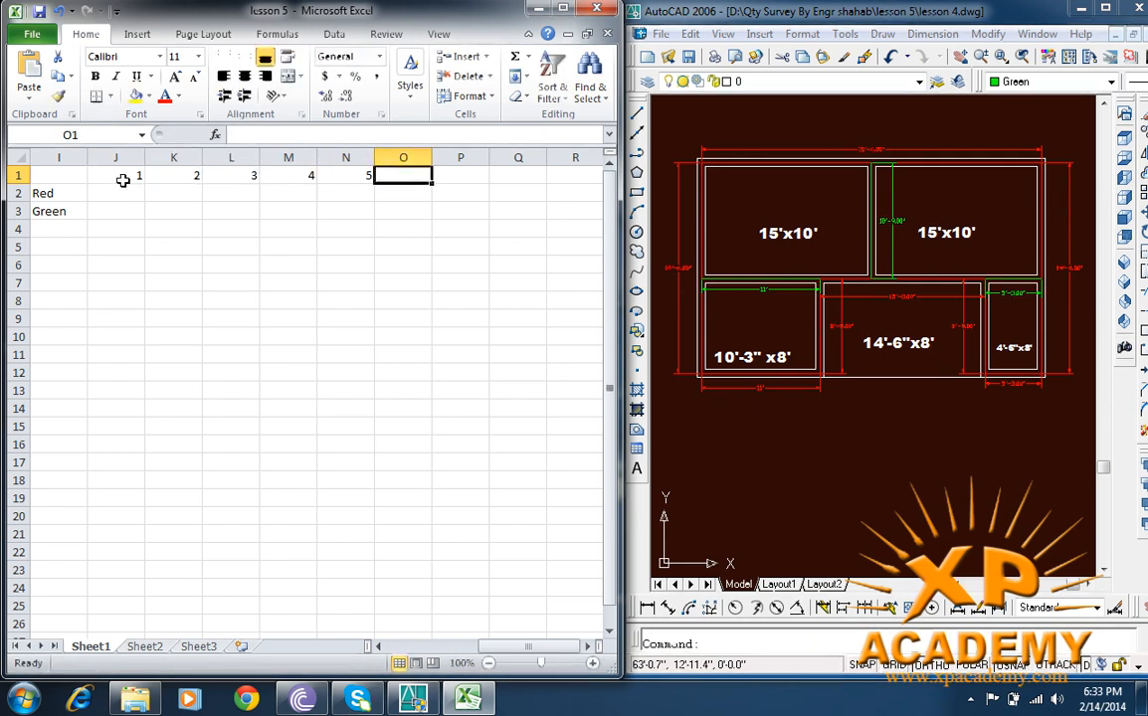
pyautogui.write('7')
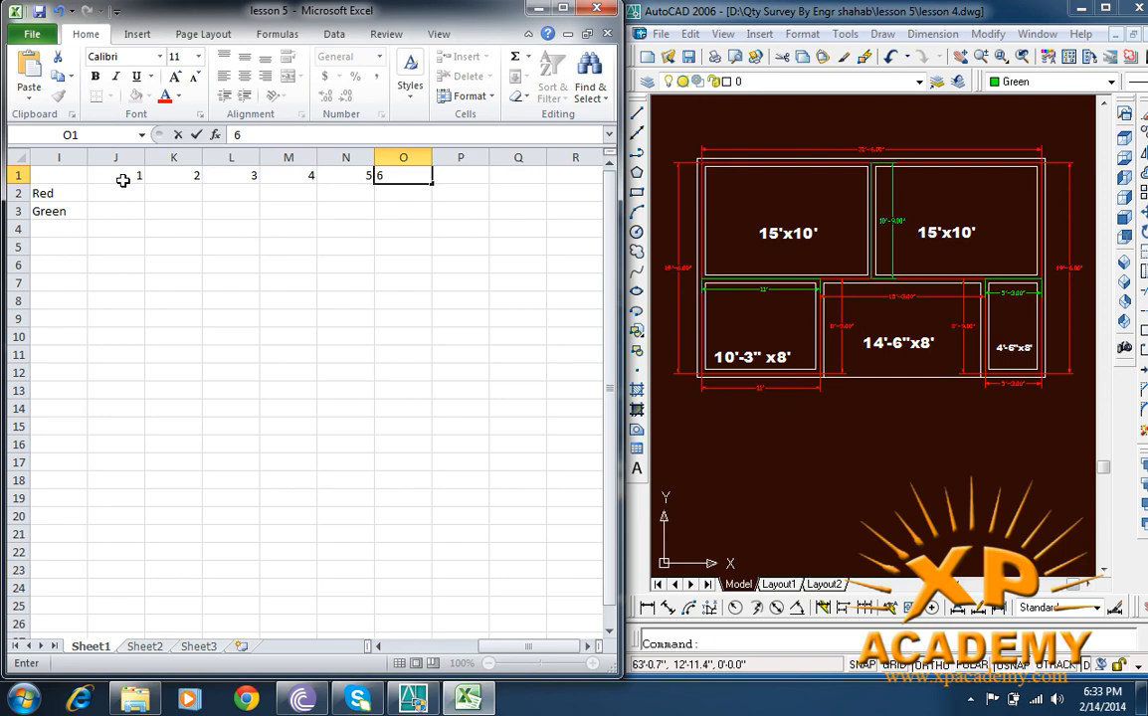
pyautogui.press('Tab')
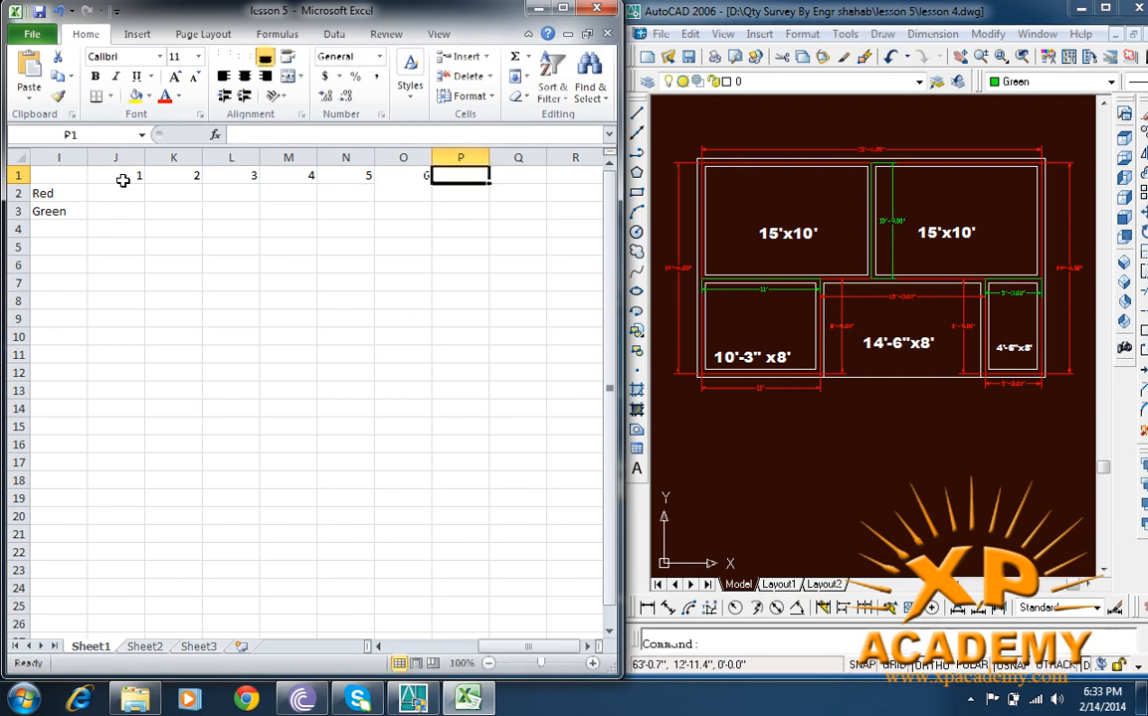
pyautogui.write('7')
pyautogui.press('Tab')
pyautogui.write('8')
pyautogui.press('Tab')
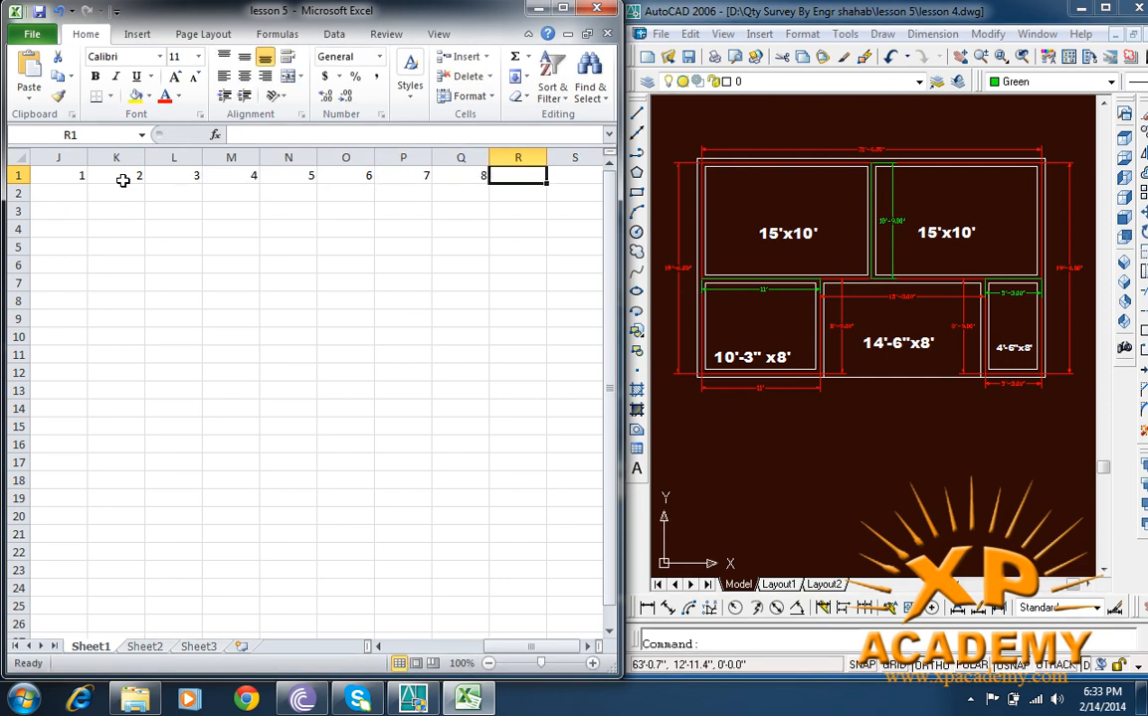
# Step: Return to the Red row's cell under heading 1 (J2)
pyautogui.press('Left')
pyautogui.press('Left')
pyautogui.press('Left')
pyautogui.press('Left')
pyautogui.press('Left')
pyautogui.press('Left')
pyautogui.press('Left')
pyautogui.press('Left')
pyautogui.press('Left')
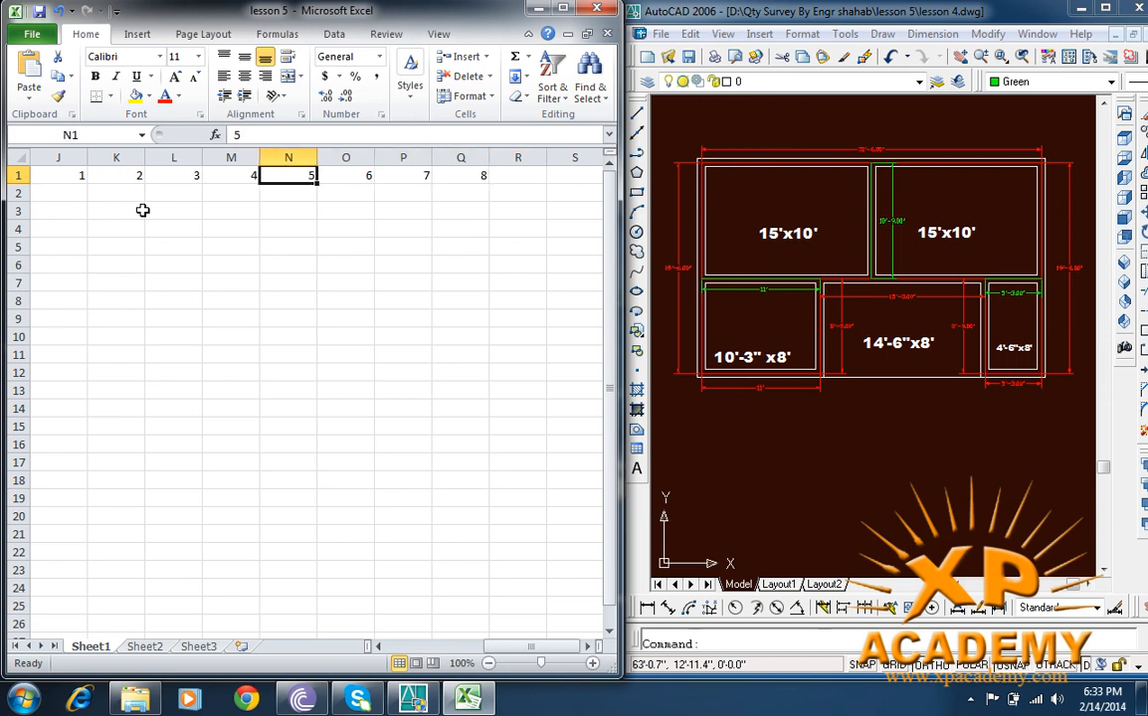
pyautogui.press('Down')
pyautogui.press('Right')
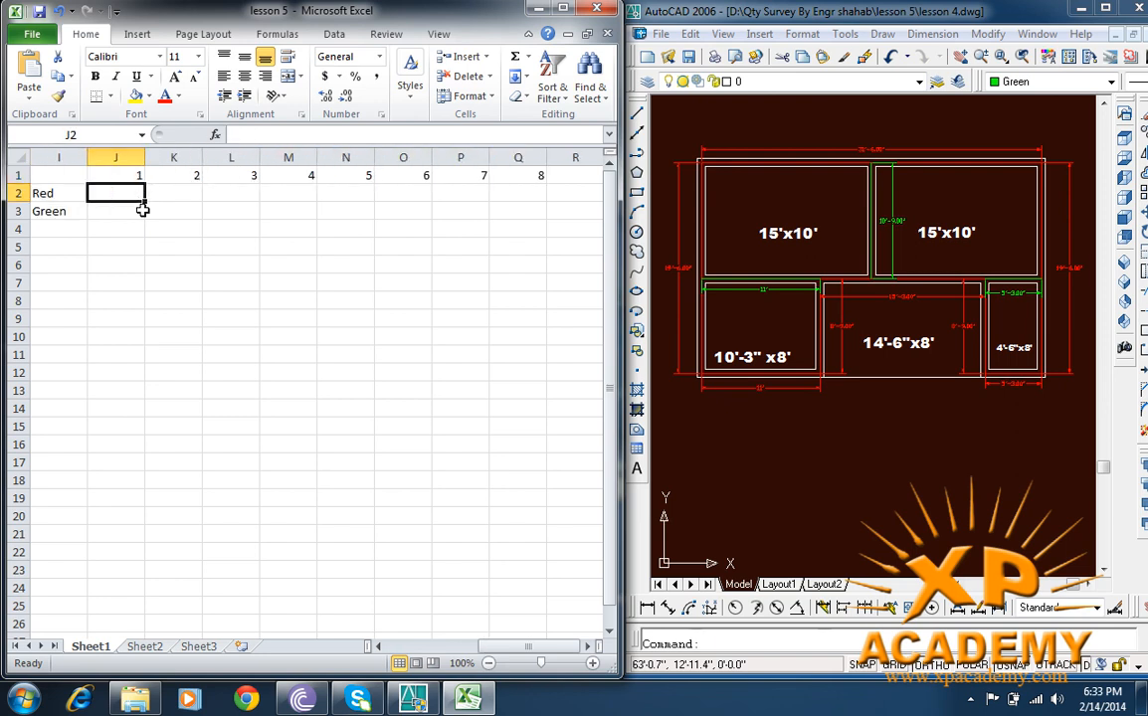
pyautogui.press('Escape')
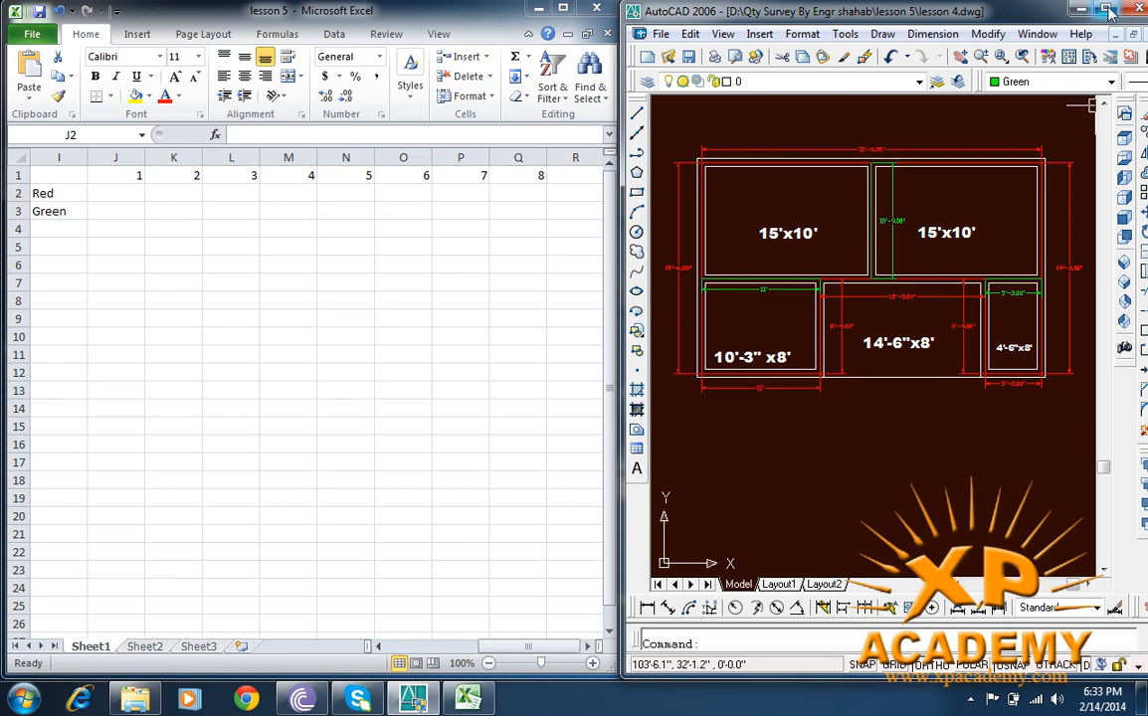
# Step: Examine the left outer wall's dimension in AutoCAD and how the red centerlines meet at the plan's lower-left corner
pyautogui.scroll(4, 733, 227)
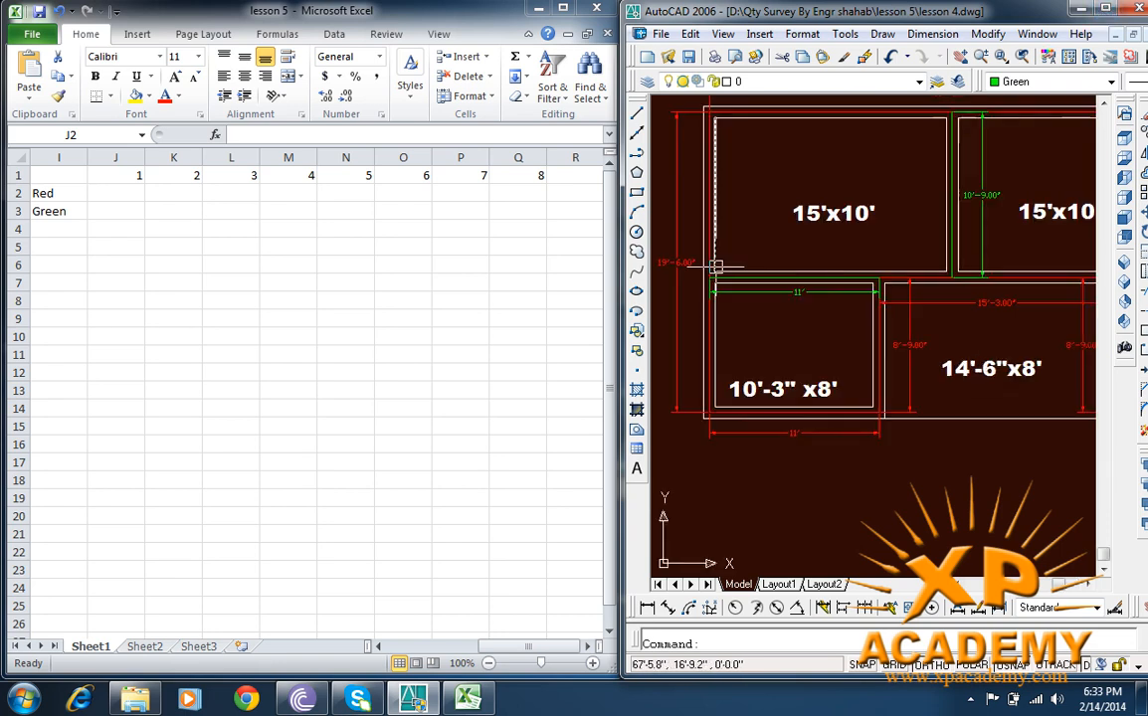
pyautogui.moveTo(737, 289); pyautogui.dragTo(748, 330)
pyautogui.click(711, 164)
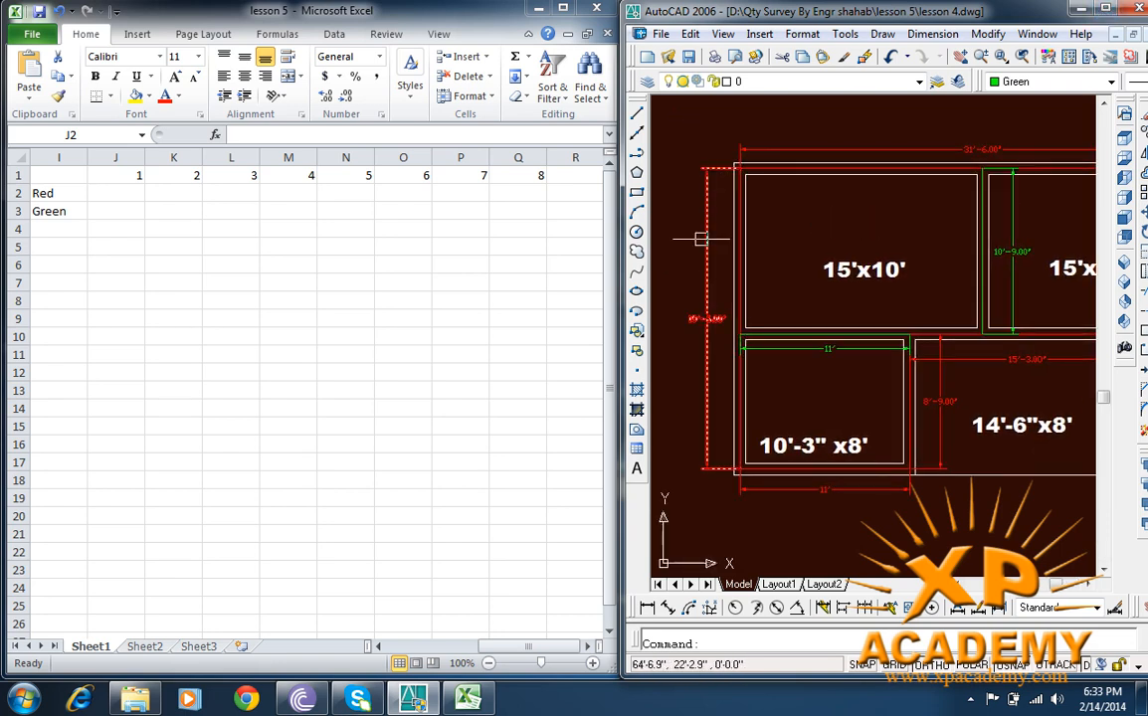
pyautogui.scroll(3, 694, 372)
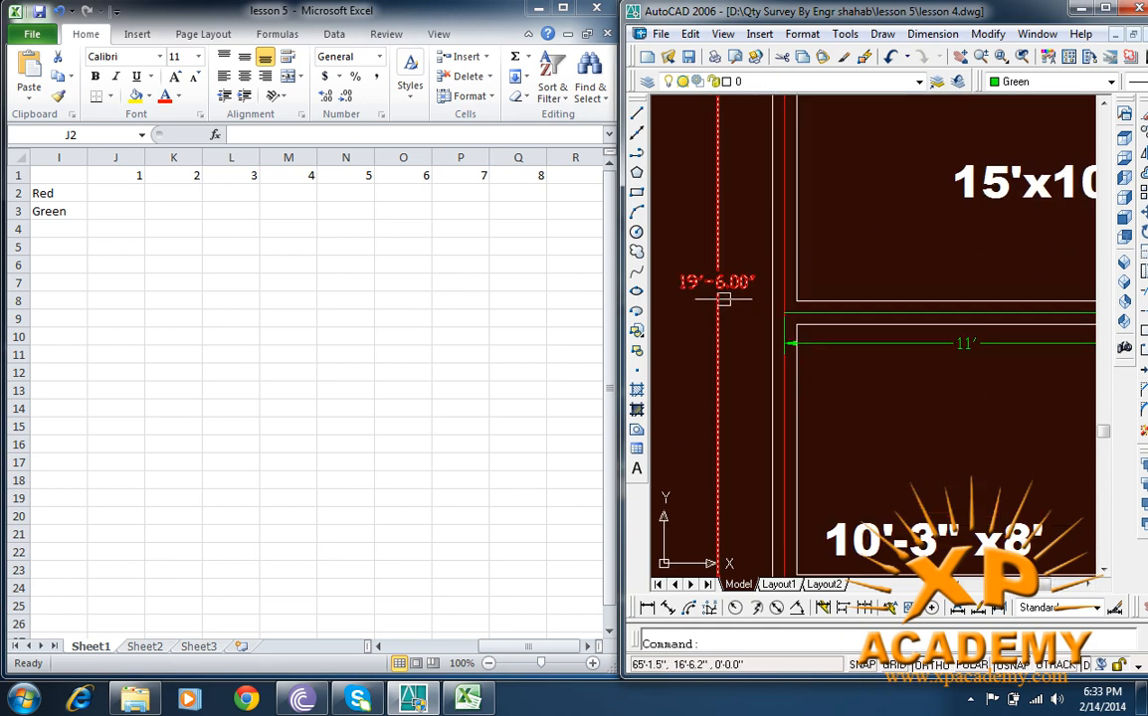
pyautogui.scroll(-3, 717, 311)
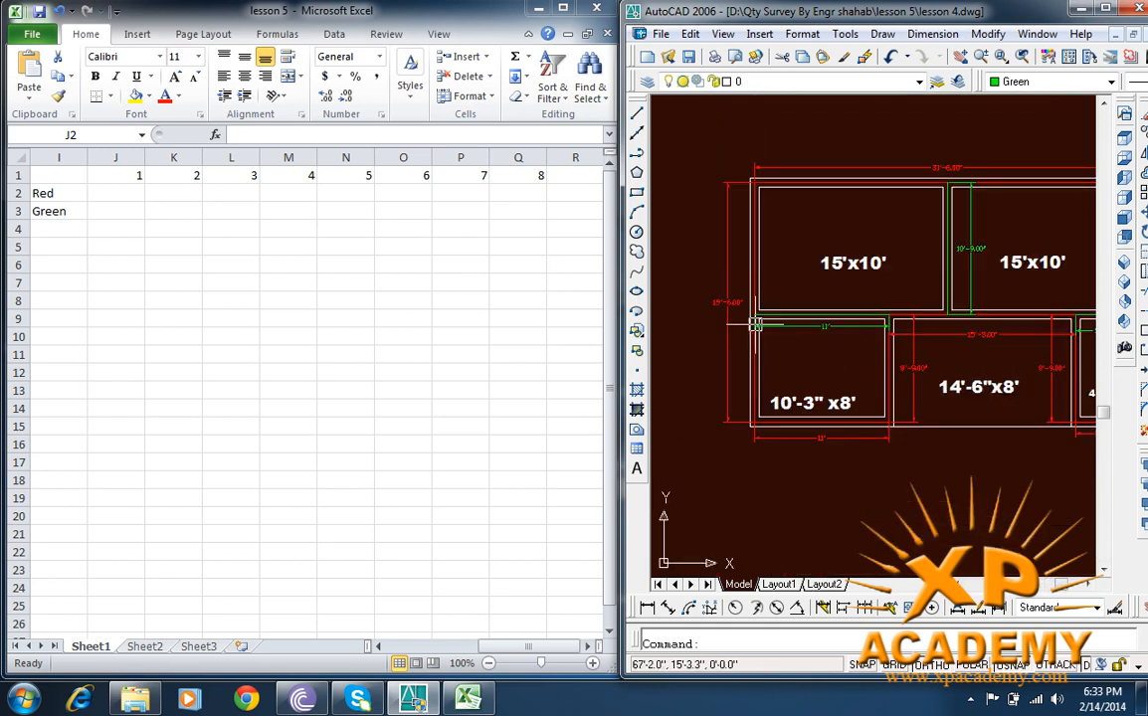
pyautogui.scroll(2, 718, 242)
pyautogui.moveTo(807, 317); pyautogui.dragTo(785, 278)
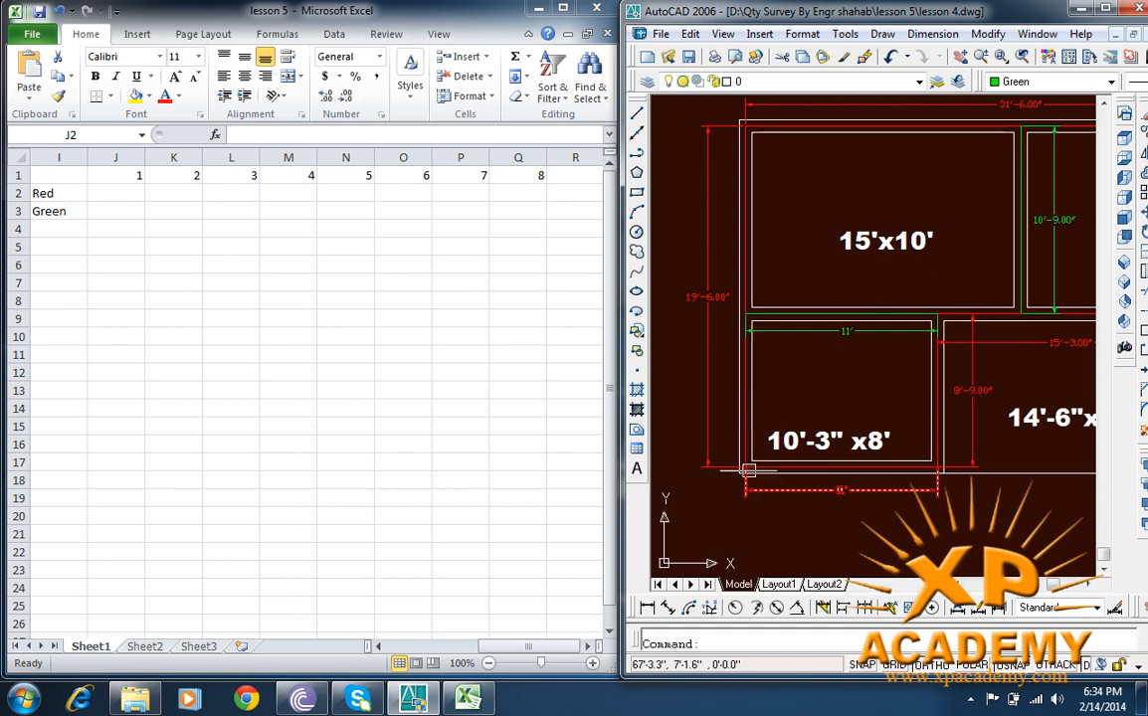
pyautogui.scroll(4, 753, 477)
pyautogui.scroll(2, 769, 467)
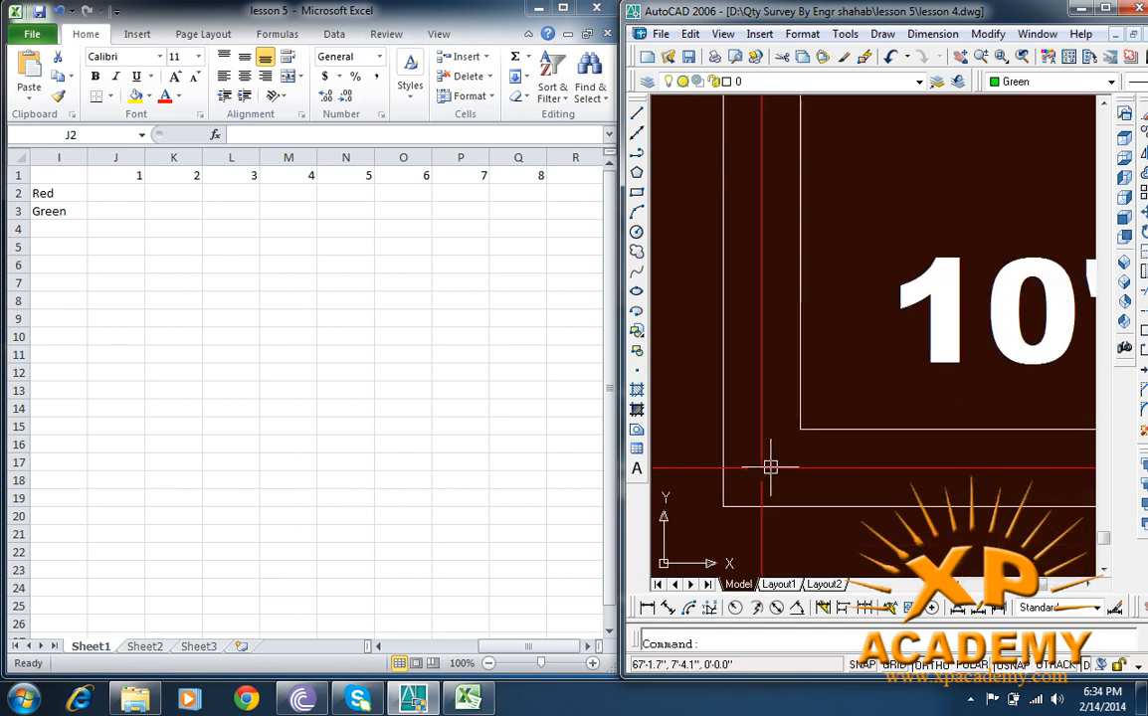
pyautogui.scroll(-2, 815, 441)
pyautogui.scroll(-2, 806, 491)
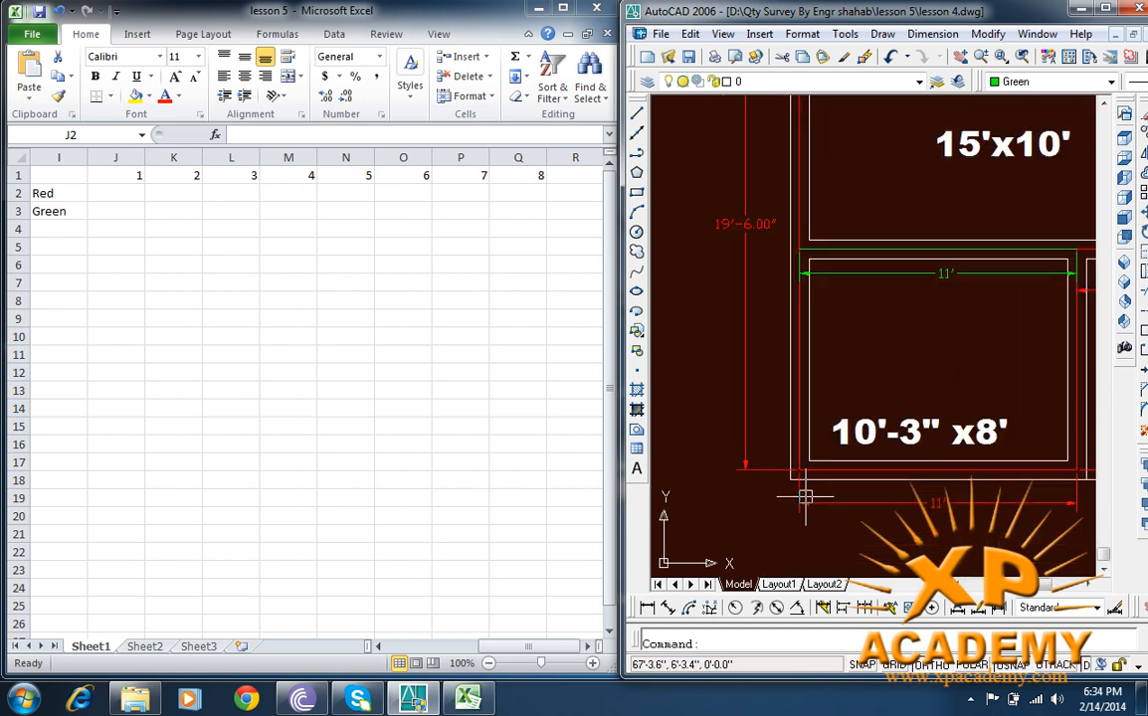
pyautogui.scroll(4, 810, 468)
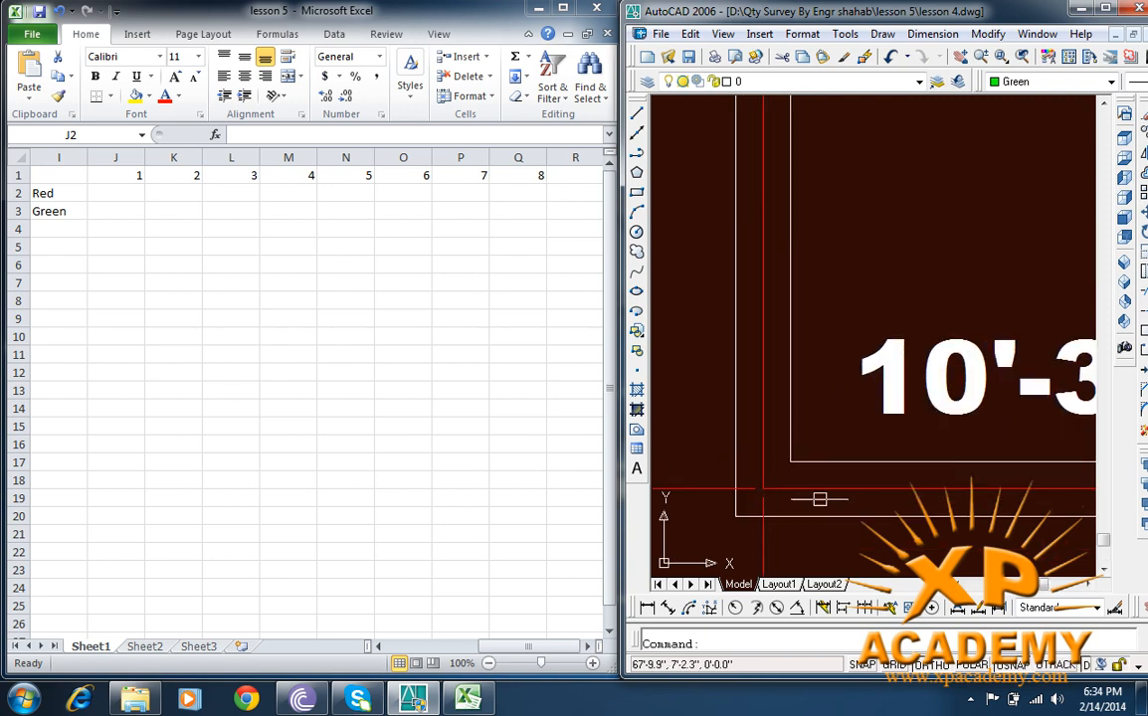
pyautogui.scroll(-4, 809, 476)
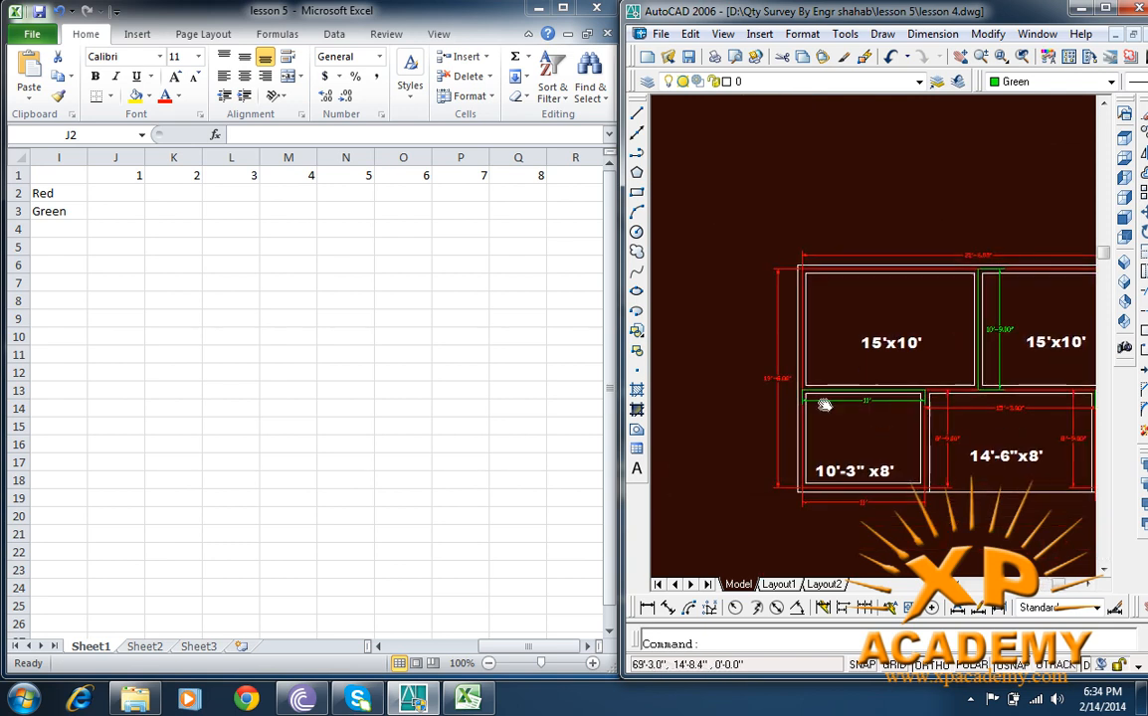
pyautogui.scroll(1, 796, 378)
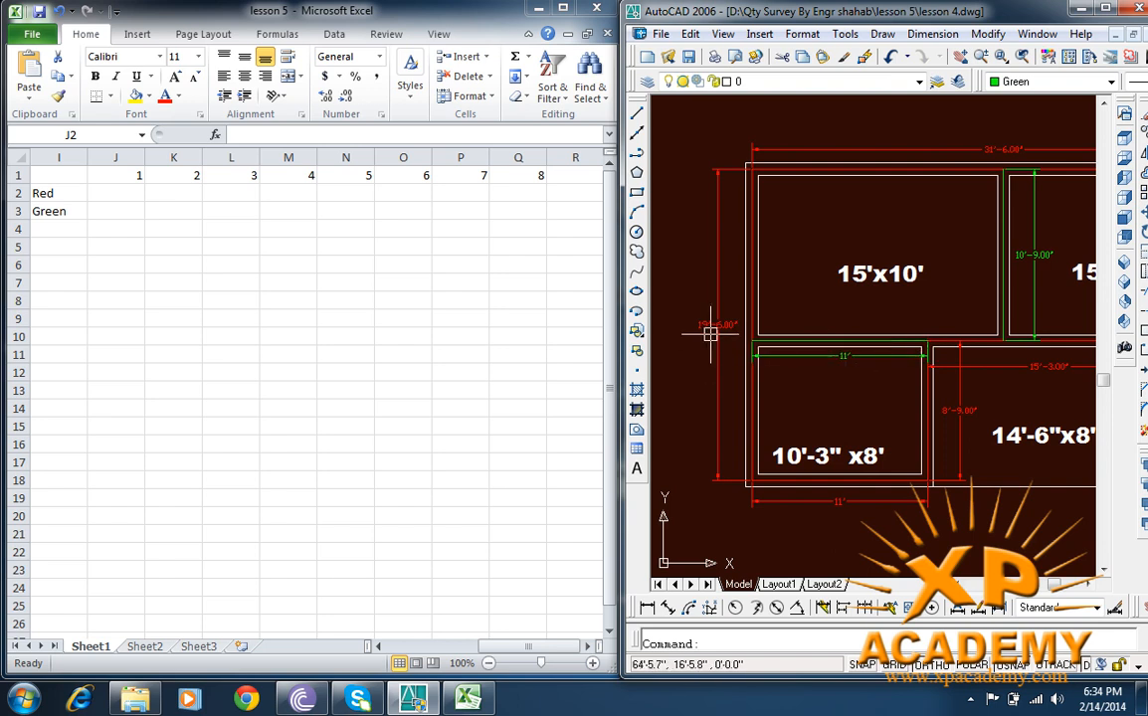
# Step: Enter the first two red wall lengths in the Excel sheet's Red row: 19.5 in J2 and 10.25 in K2
pyautogui.click(114, 193)
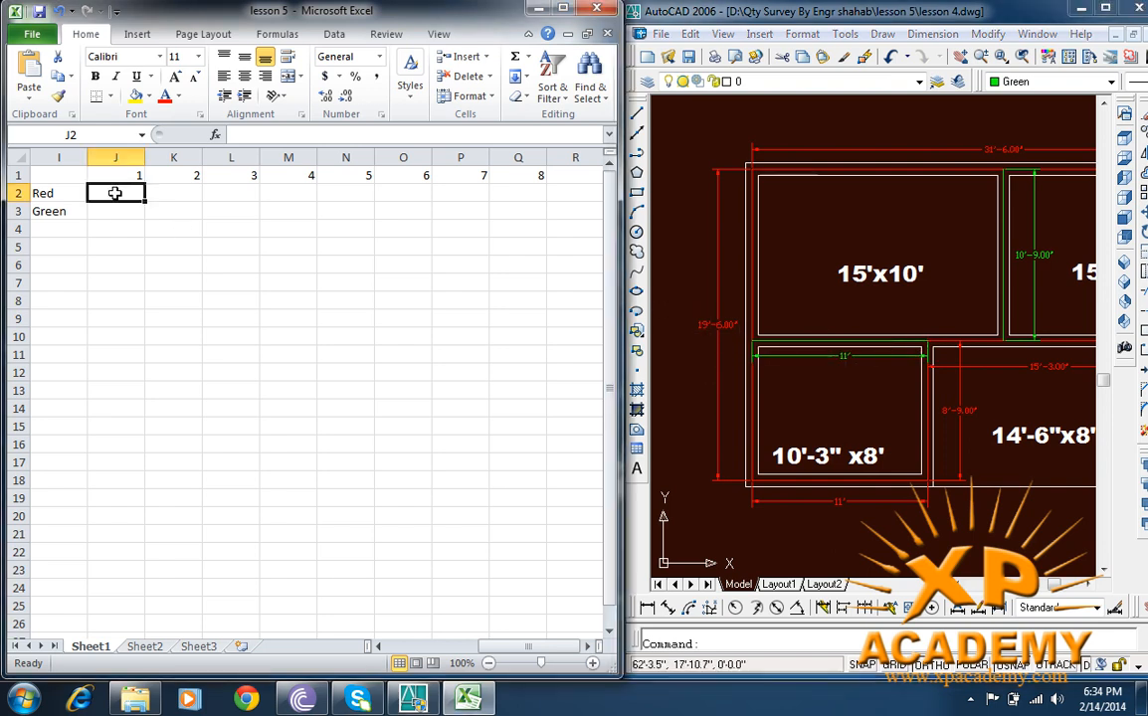
pyautogui.write('19.5')
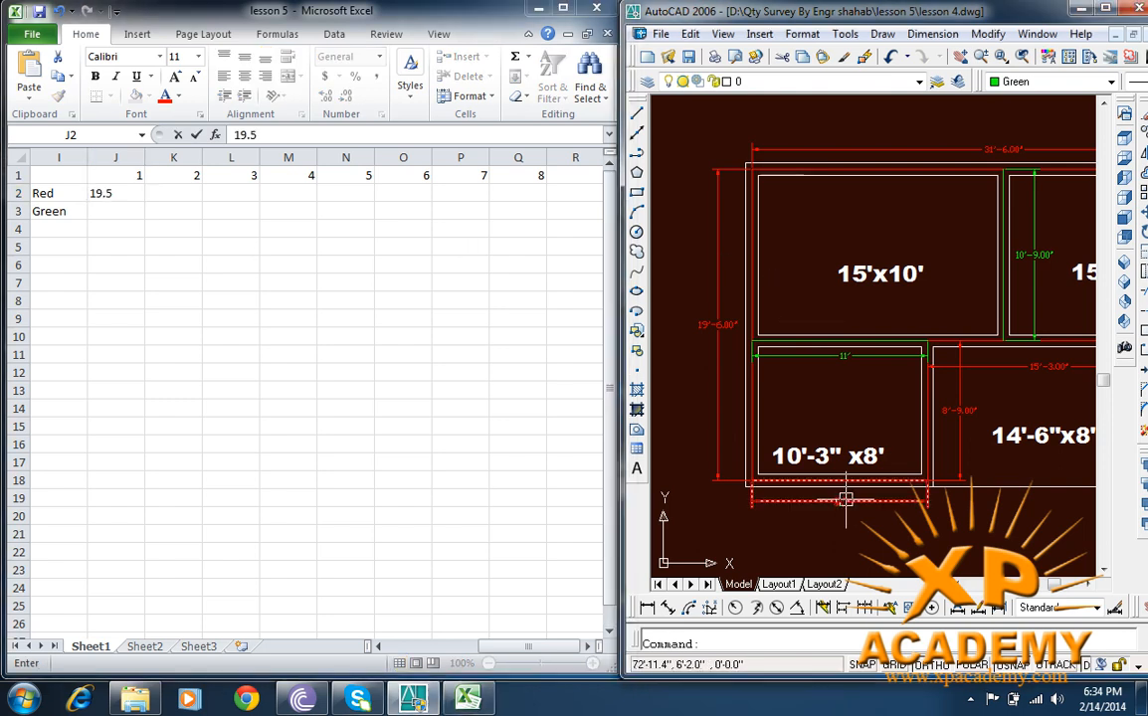
pyautogui.scroll(4, 796, 408)
pyautogui.scroll(-2, 775, 426)
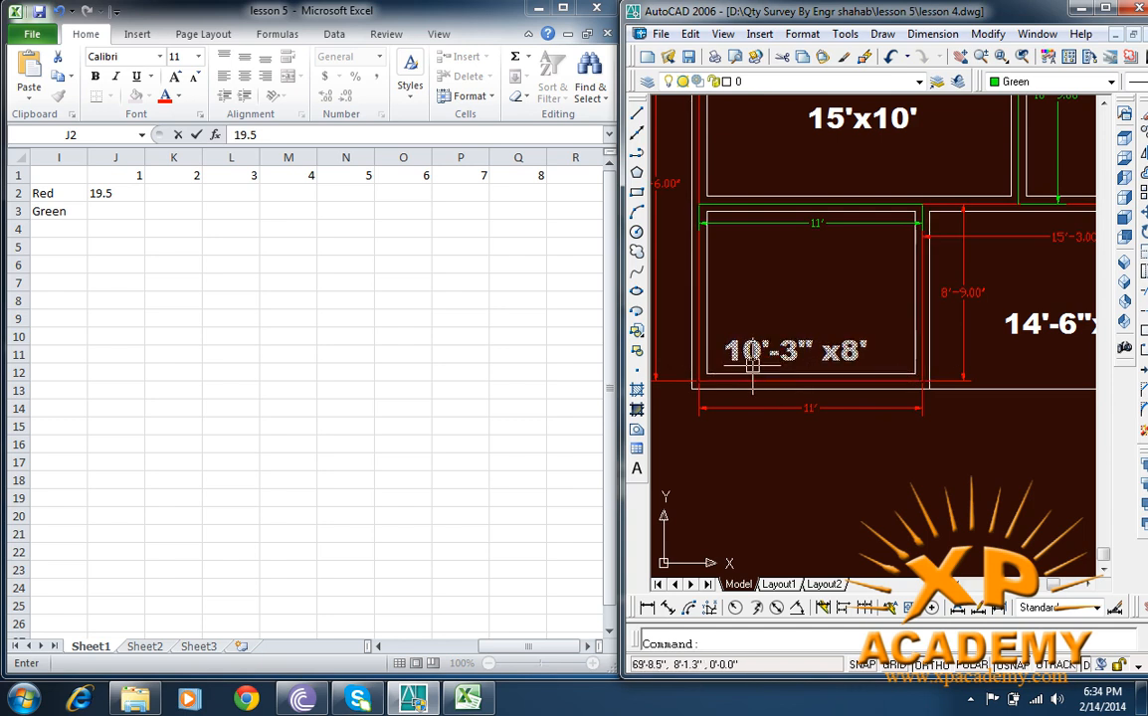
pyautogui.click(189, 195)
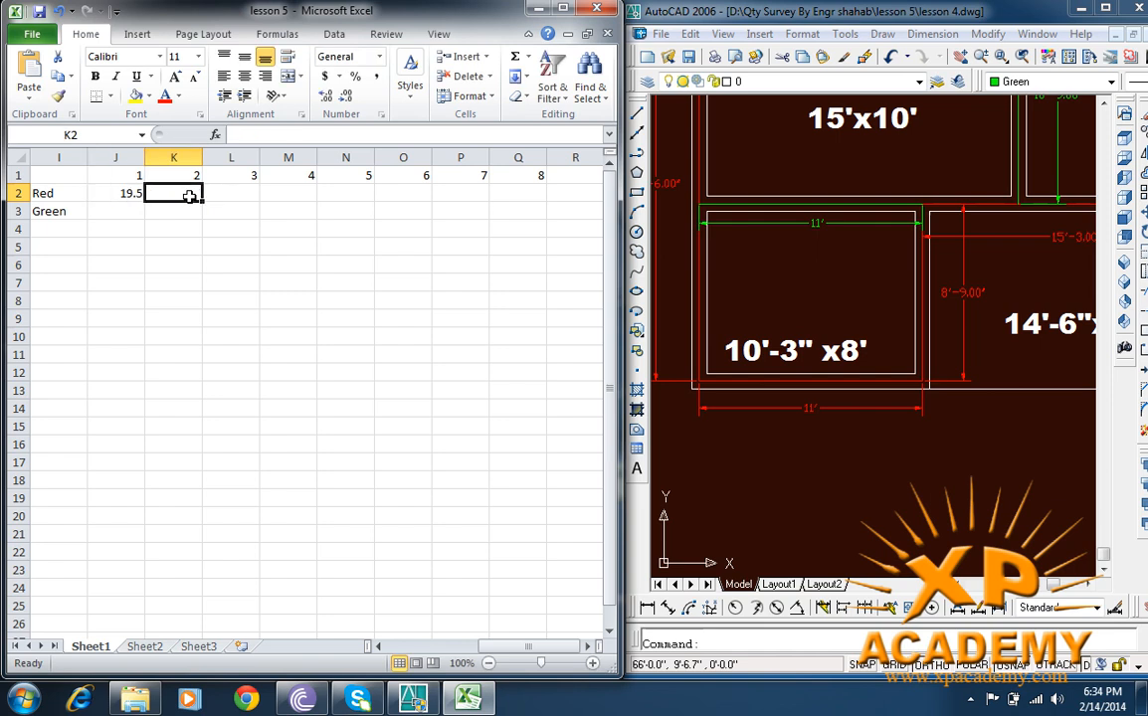
pyautogui.write('1')
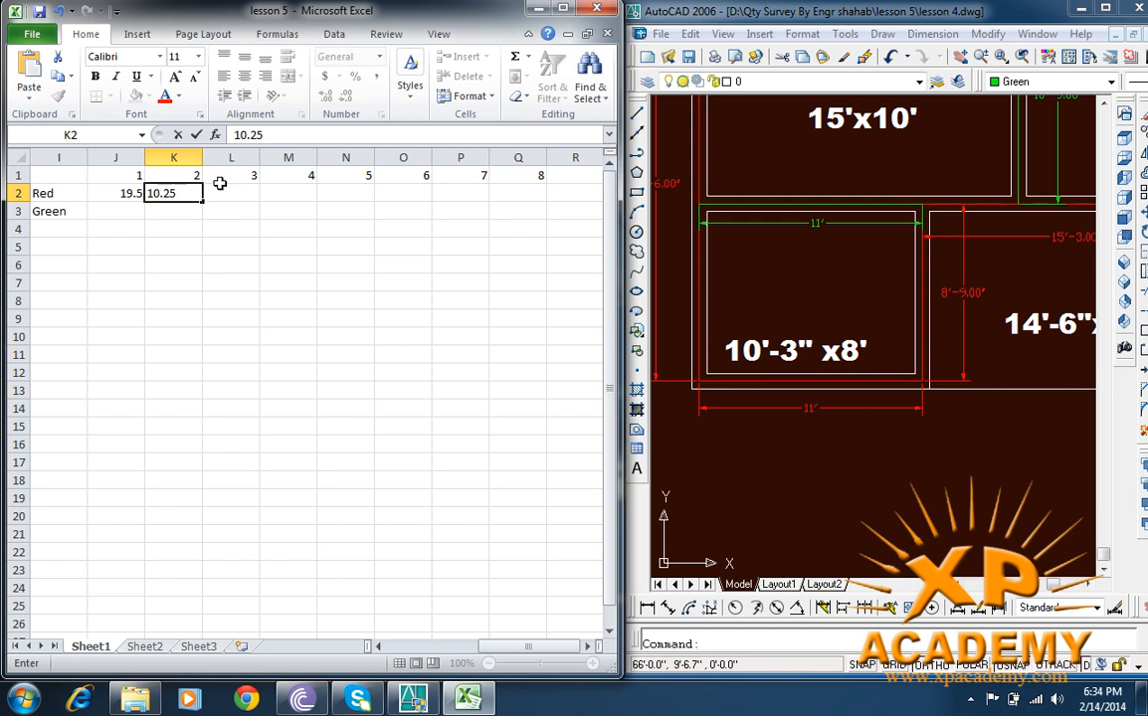
pyautogui.write('0.25')
pyautogui.click(229, 191)
# Step: Enter 8.75 in L2 of the Red row for the red wall between the 10'-3" x8' and 14'-6"x8' rooms
pyautogui.click(764, 341)
pyautogui.moveTo(896, 398); pyautogui.dragTo(838, 417)
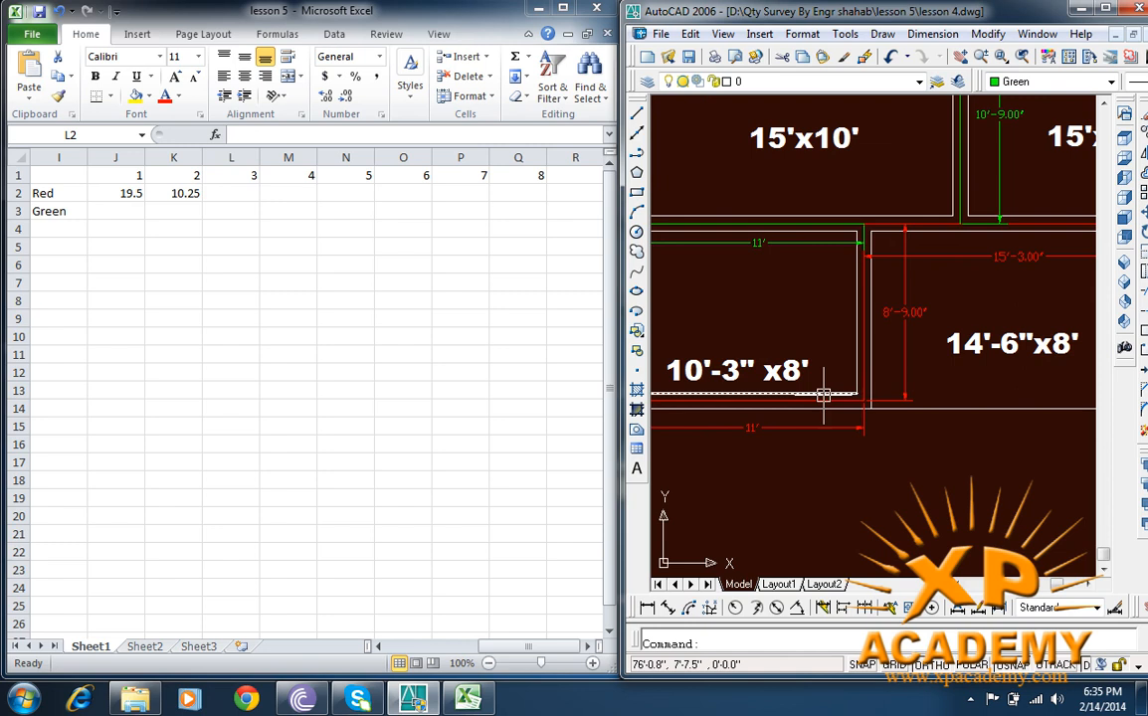
pyautogui.click(224, 197)
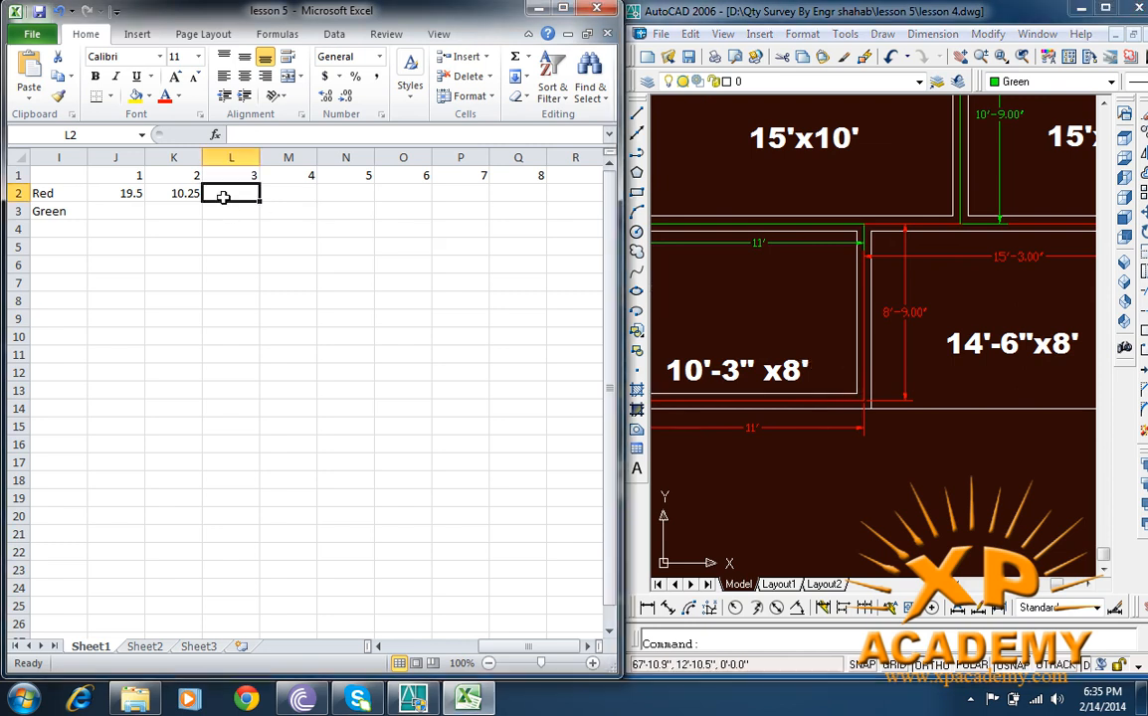
pyautogui.write('10')
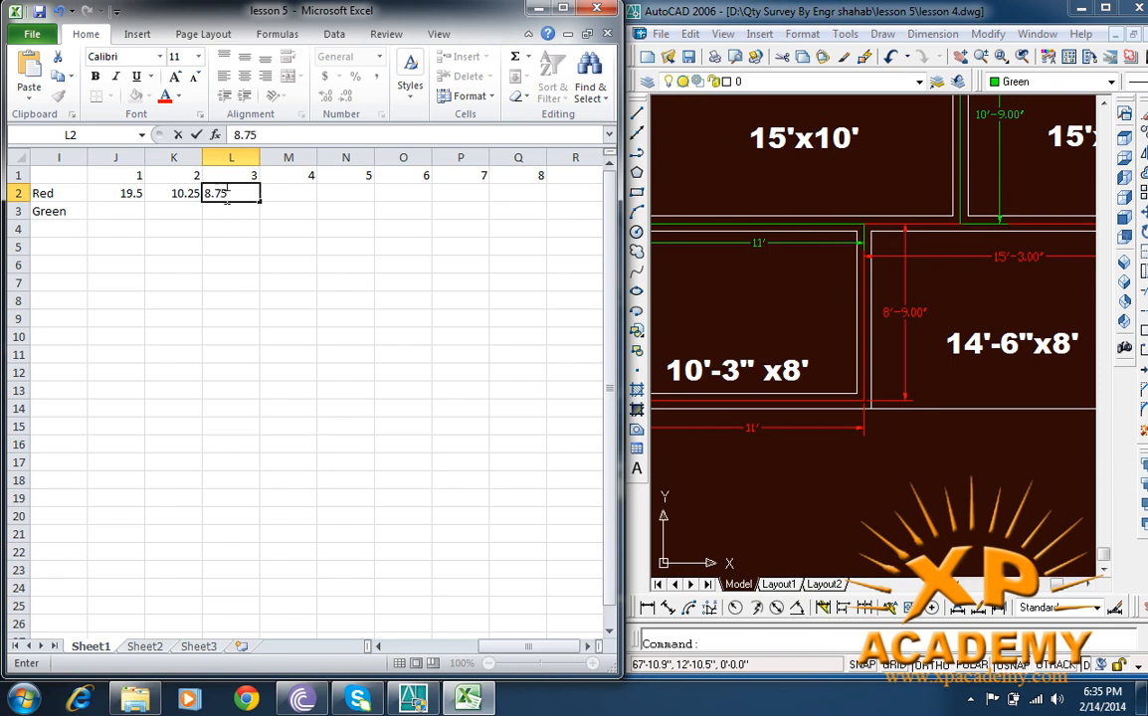
pyautogui.click(300, 192)
# Step: Enter 15.25 in M2 of the Red row for the red wall above the 14'-6"x8' room
pyautogui.click(808, 368)
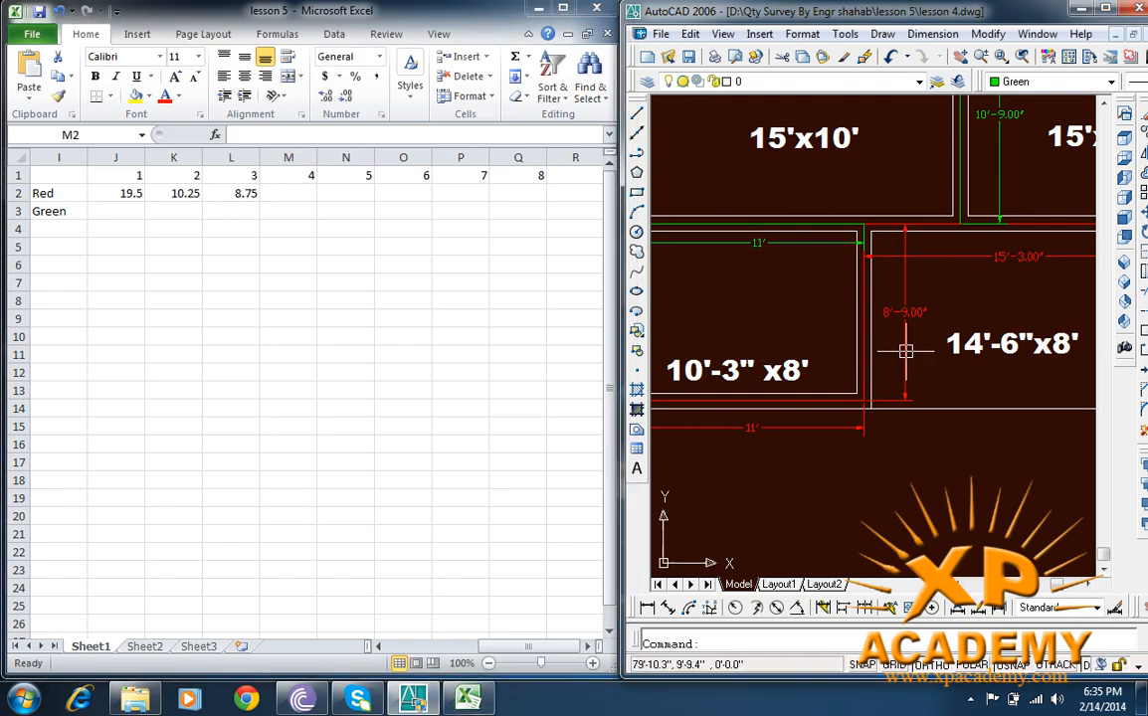
pyautogui.moveTo(881, 349); pyautogui.dragTo(733, 361)
pyautogui.scroll(-2, 815, 342)
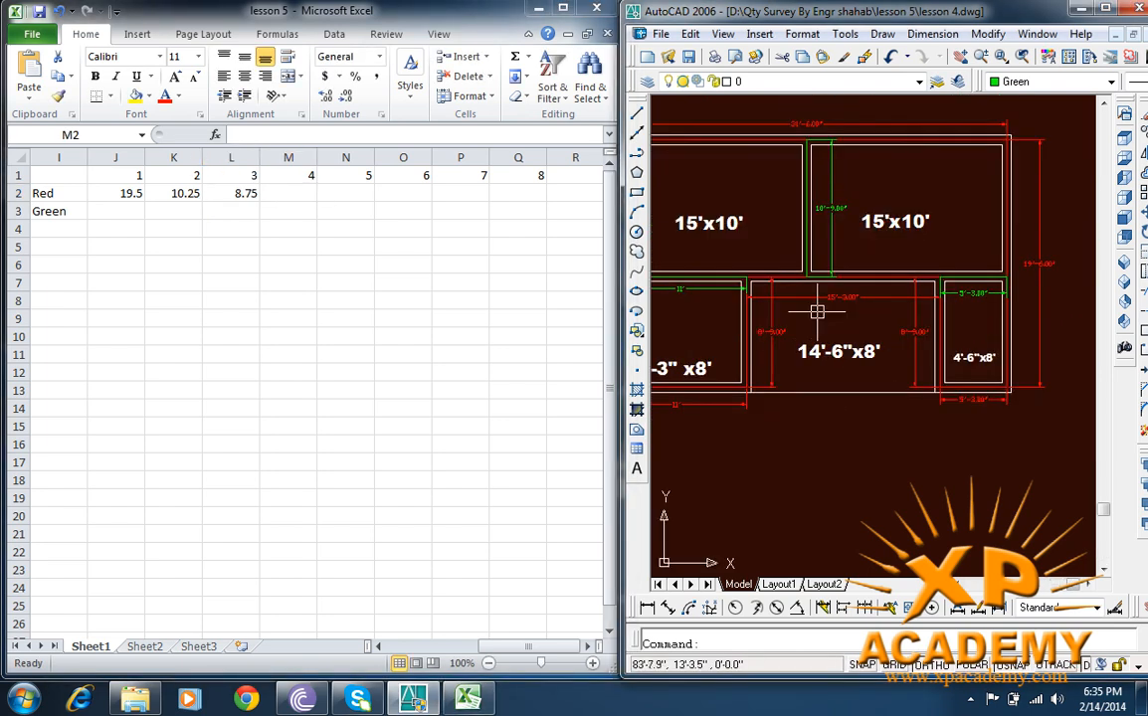
pyautogui.scroll(2, 764, 383)
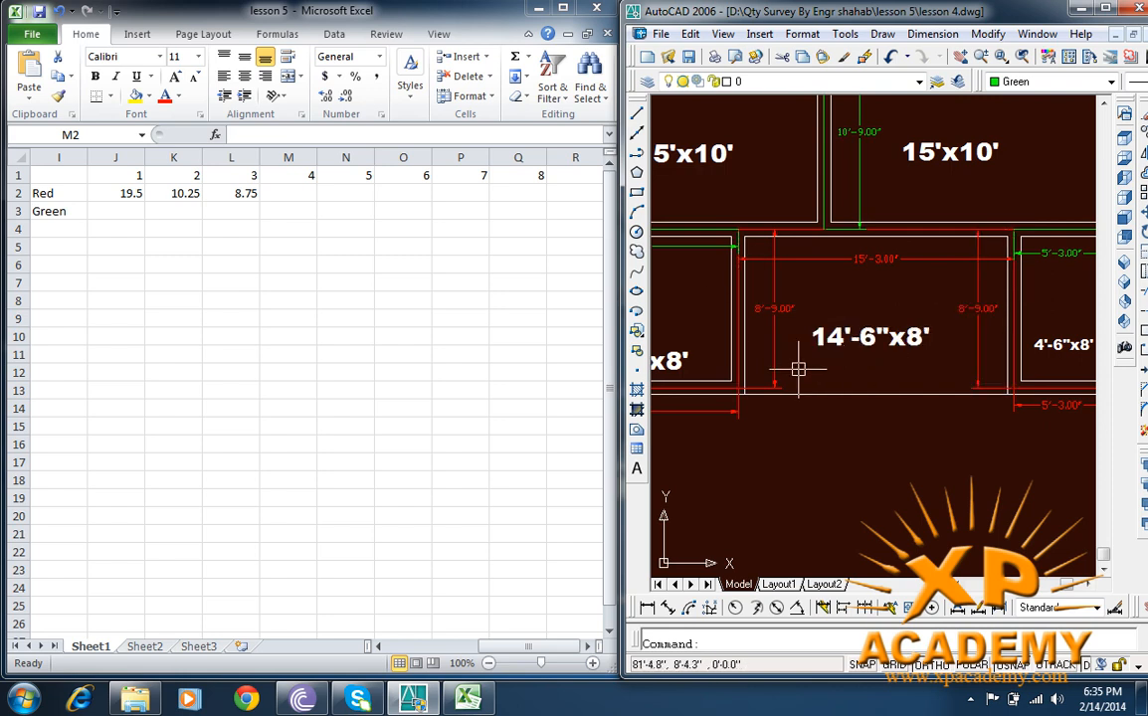
pyautogui.click(296, 197)
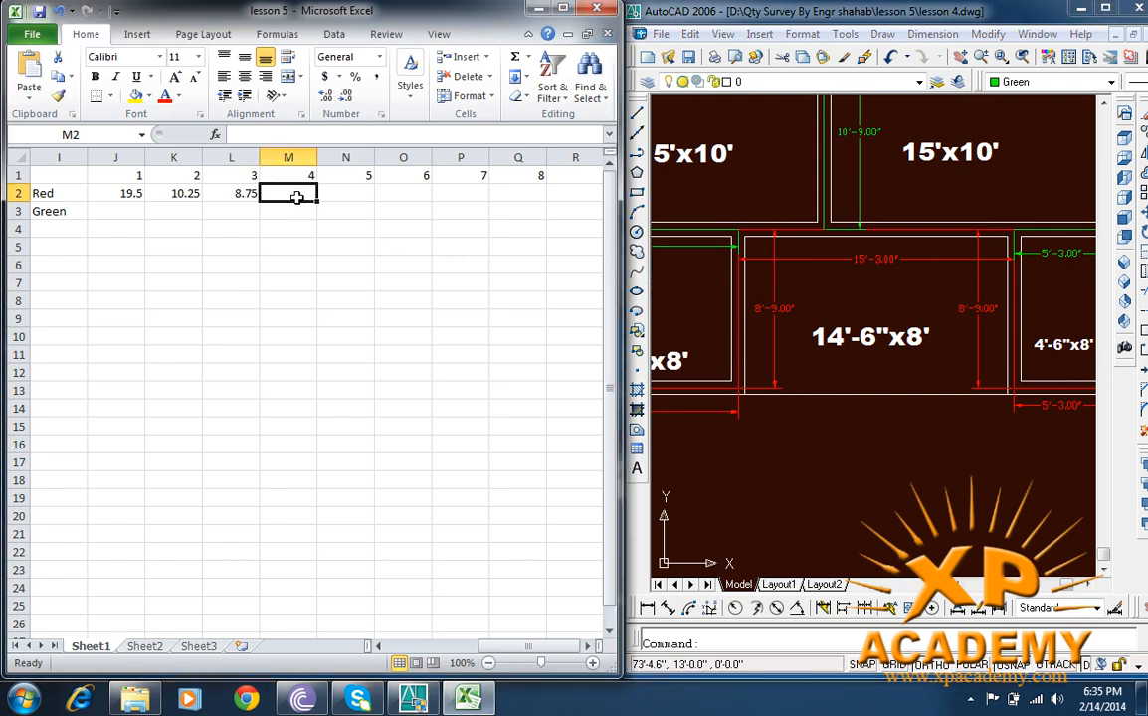
pyautogui.write('15.25')
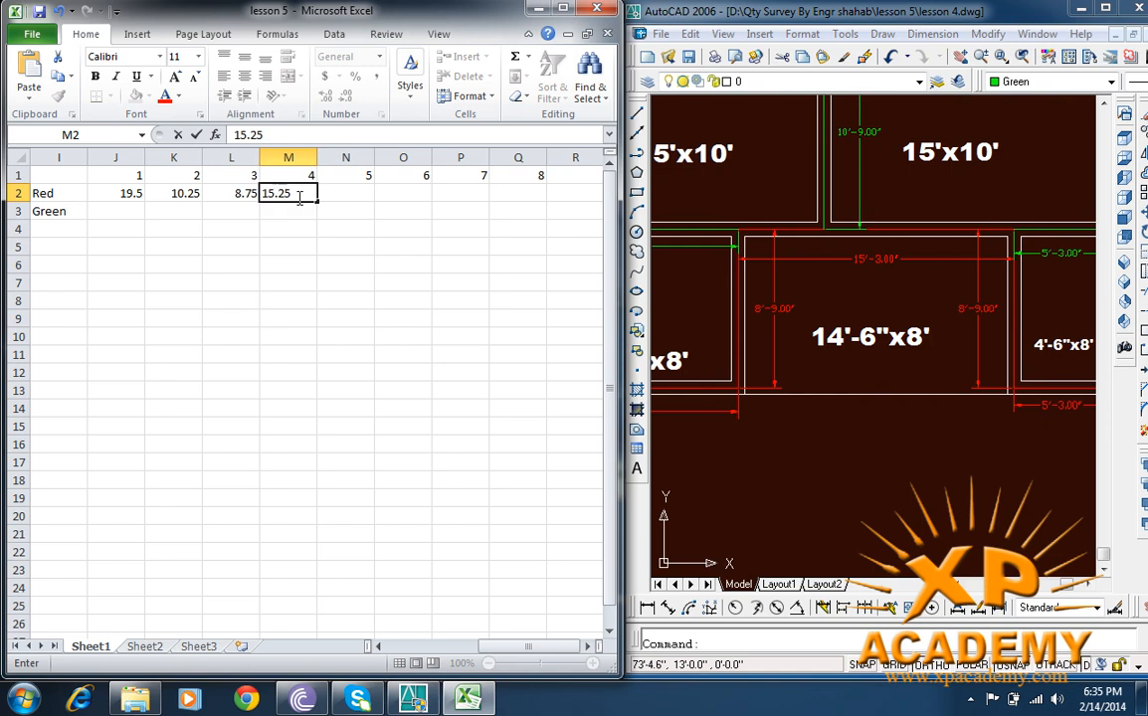
pyautogui.press('Tab')
# Step: Enter 8.75 in N2 of the Red row for the wall between the 14'-6"x8' and 4'-6"x8' rooms
pyautogui.click(852, 320)
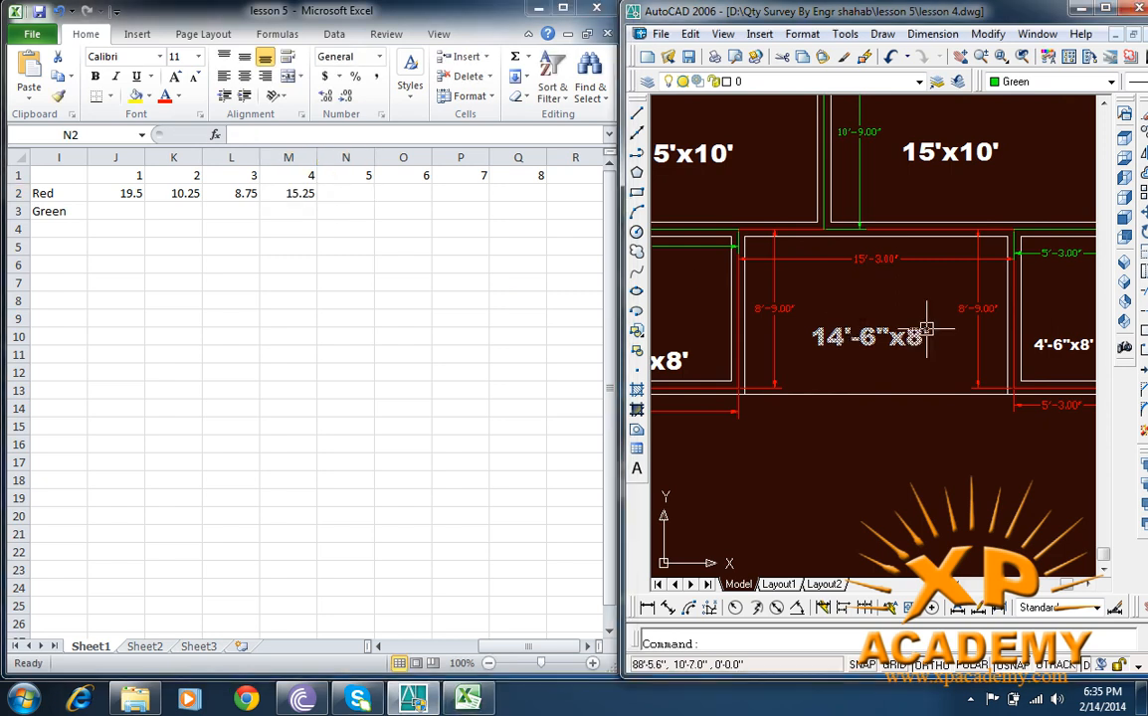
pyautogui.moveTo(925, 326); pyautogui.dragTo(860, 339)
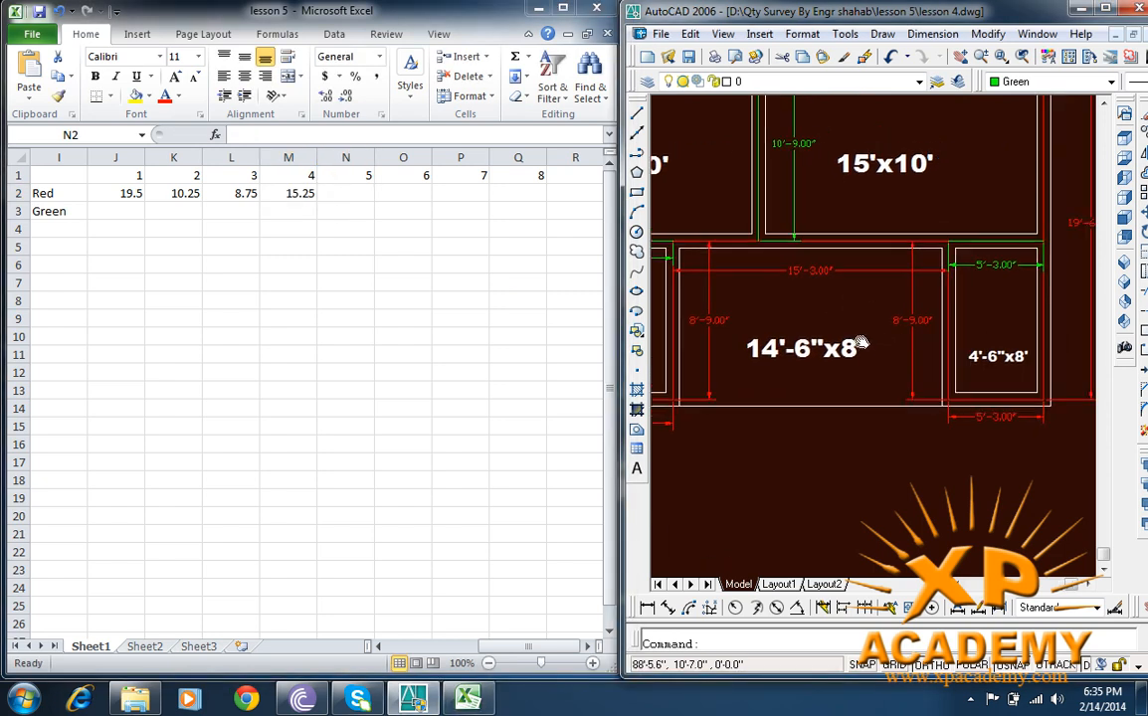
pyautogui.click(340, 195)
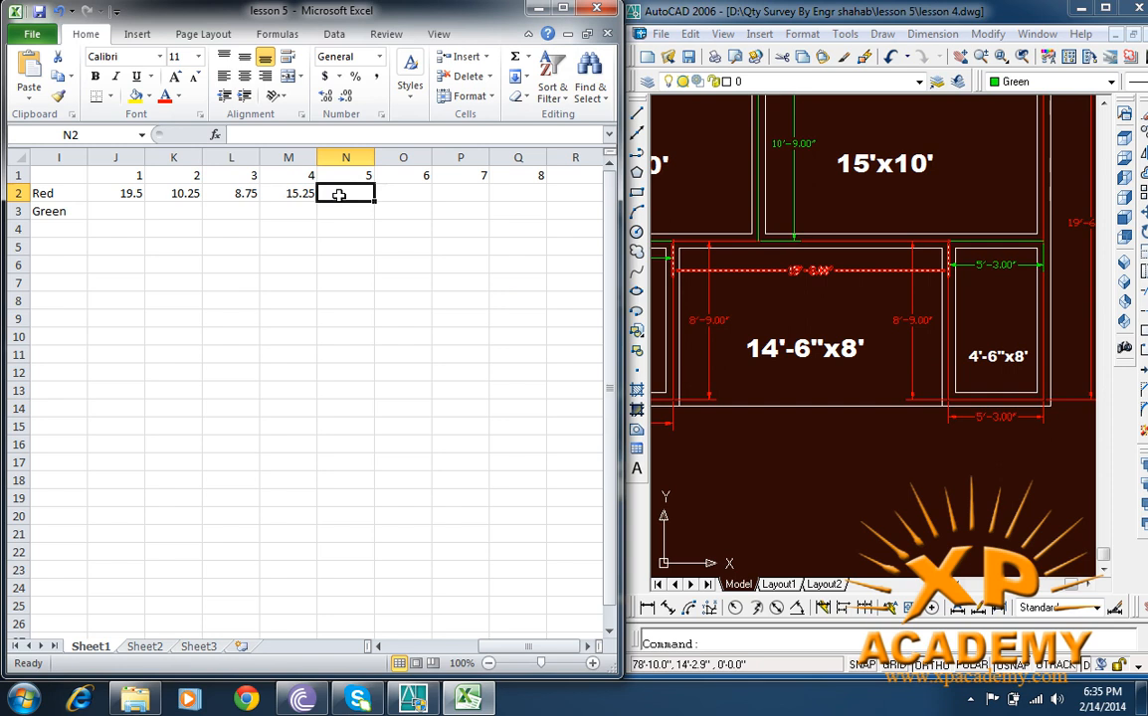
pyautogui.write('8.75')
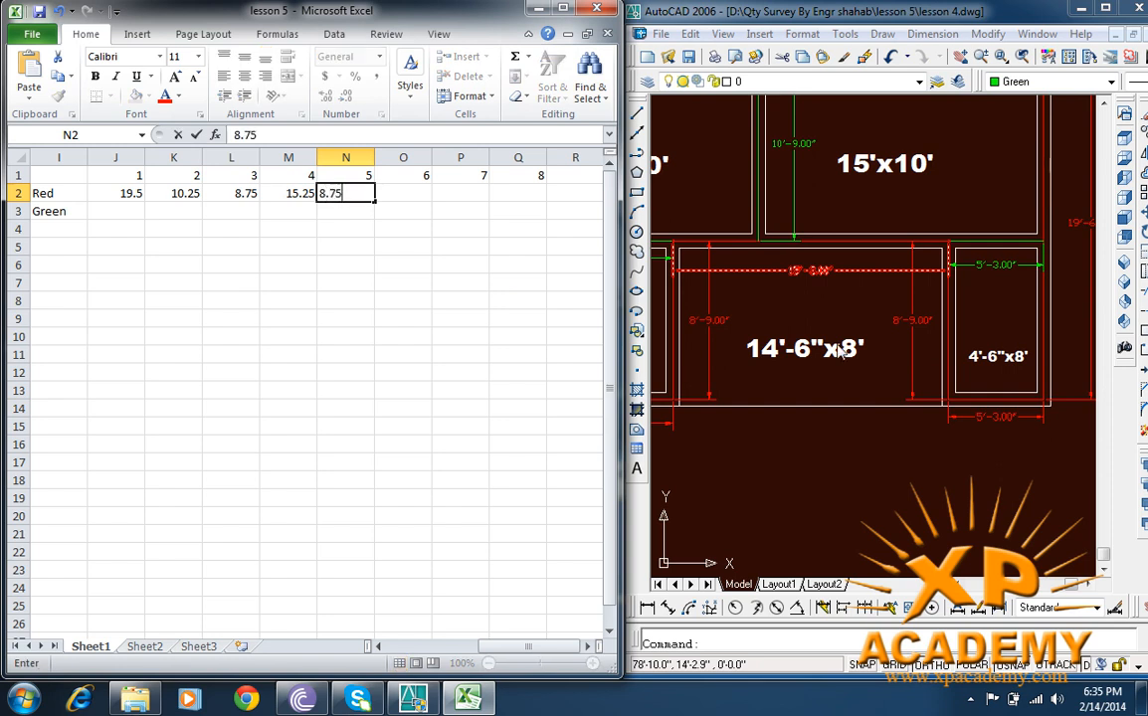
pyautogui.click(424, 194)
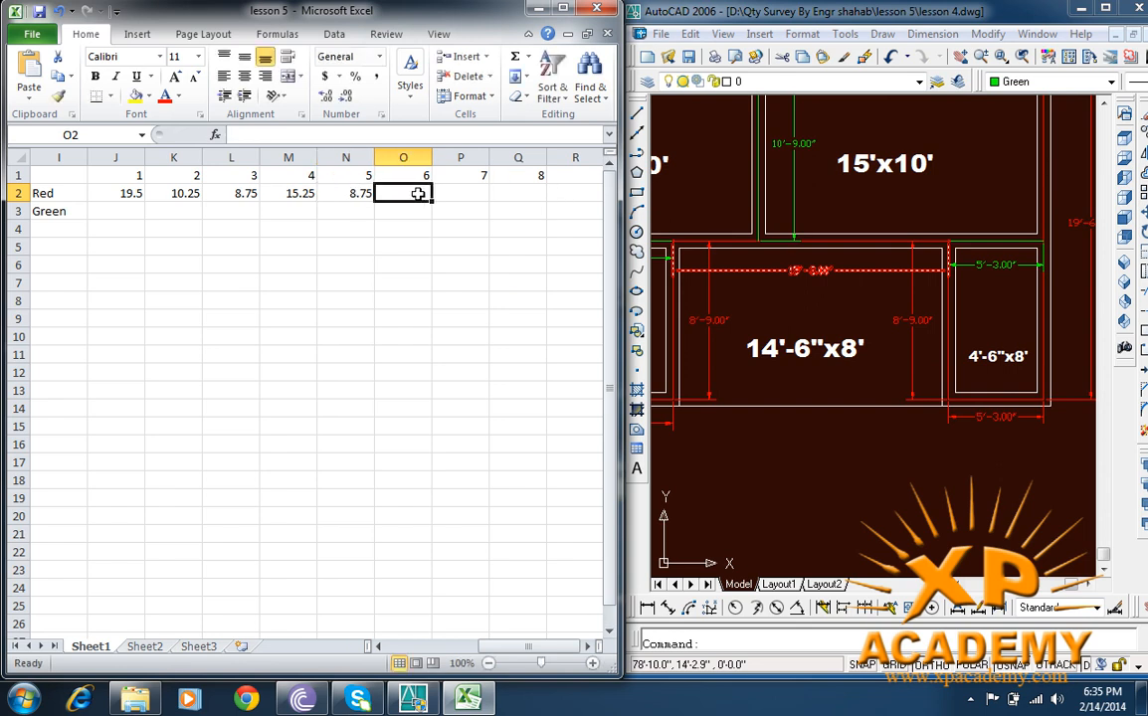
# Step: Enter the red lengths of the 4'-6"x8' room's lower wall and the plan's right outer wall: 5.25 in O2 and 19.5 in P2
pyautogui.write('5.')
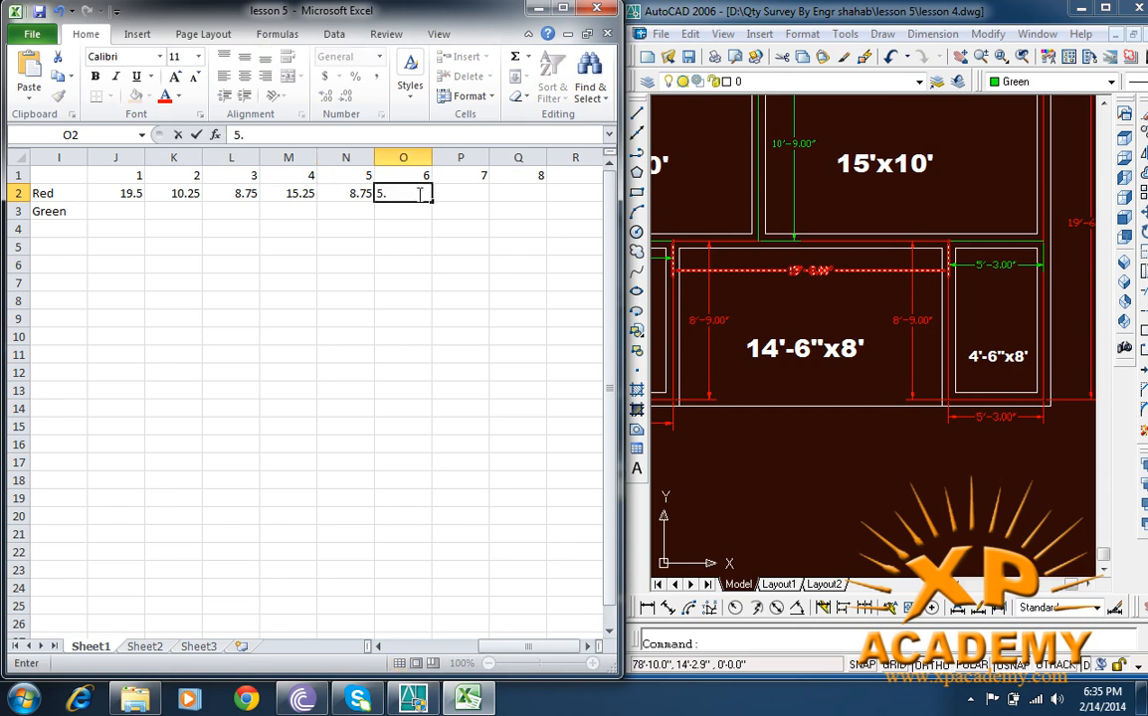
pyautogui.click(962, 226)
pyautogui.moveTo(946, 255)
pyautogui.mouseDown()
pyautogui.moveTo(872, 306)
pyautogui.moveTo(807, 377)
pyautogui.mouseUp()
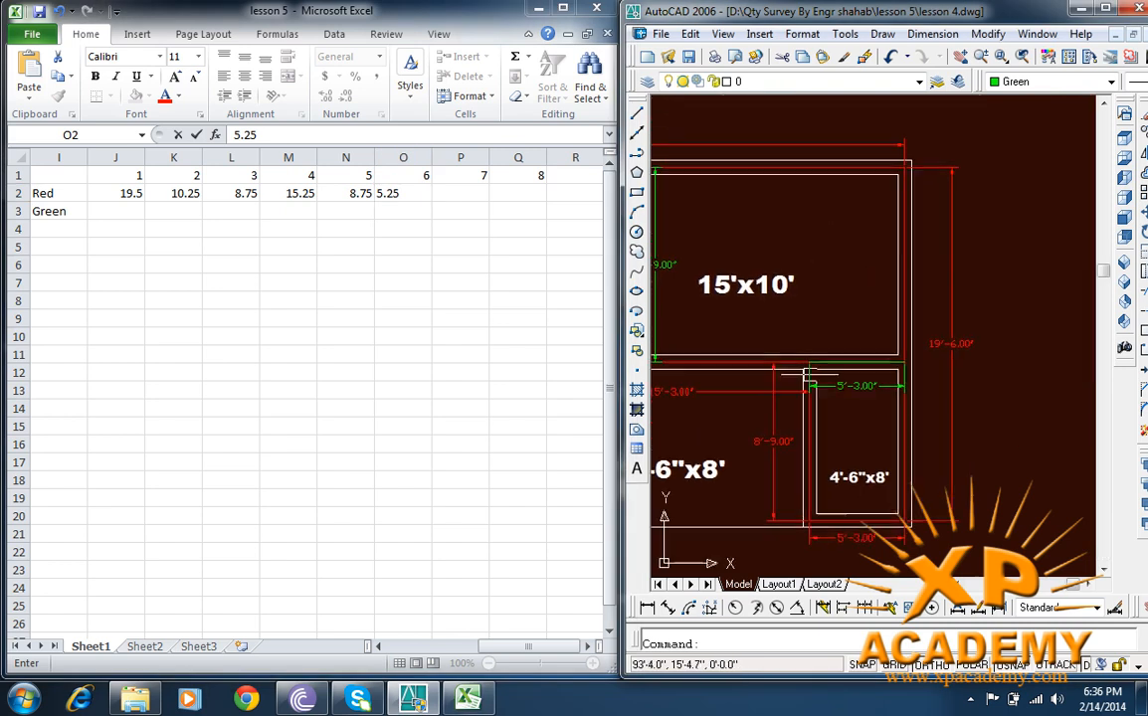
pyautogui.click(453, 192)
pyautogui.click(452, 192)
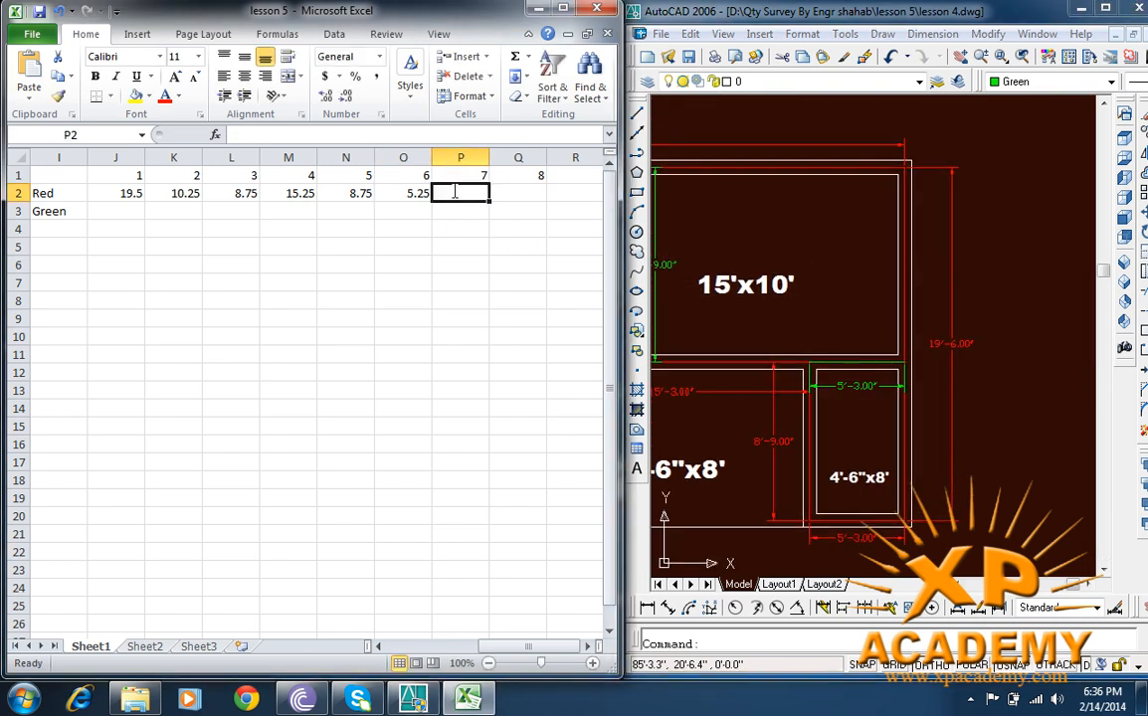
pyautogui.write('19.5')
pyautogui.press('Tab')
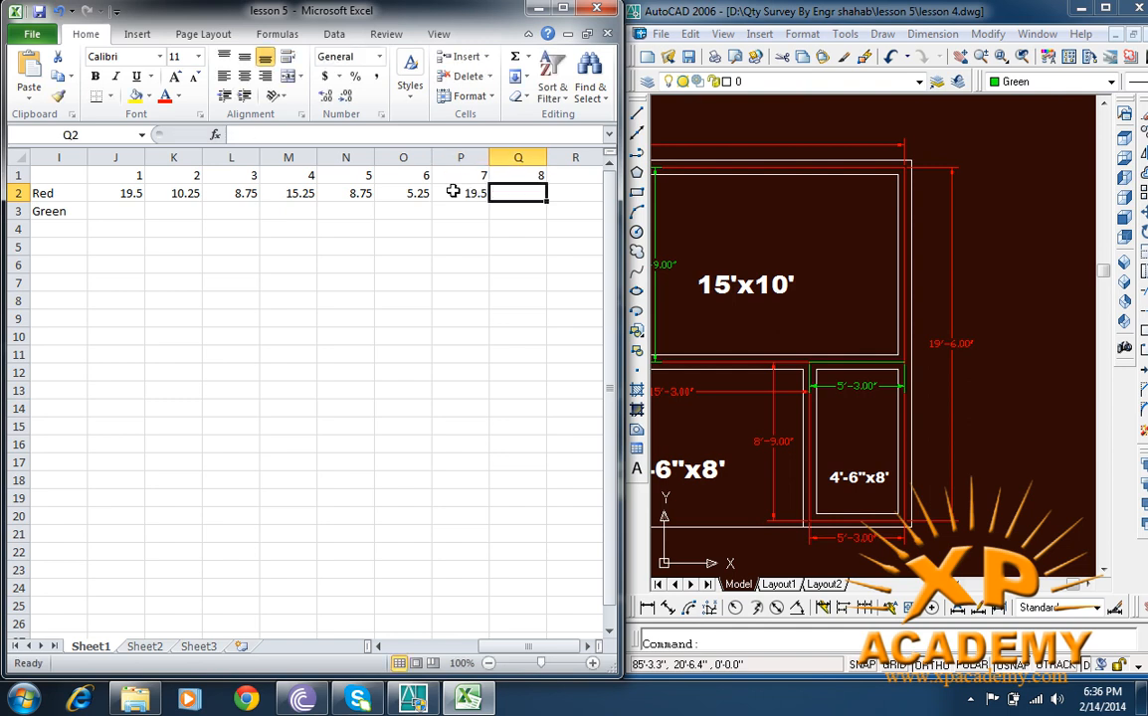
# Step: Enter 31.5 in Q2 of the Red row for the plan's upper outer wall
pyautogui.click(874, 354)
pyautogui.moveTo(757, 248)
pyautogui.mouseDown()
pyautogui.moveTo(979, 383)
pyautogui.moveTo(894, 382)
pyautogui.mouseUp()
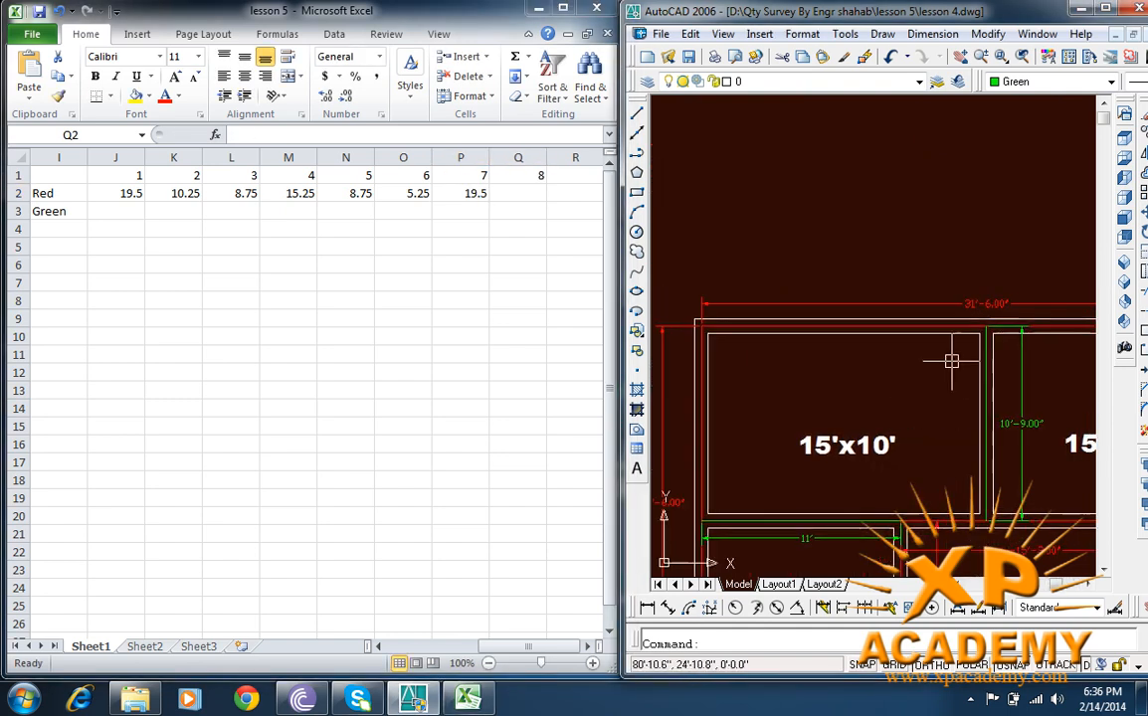
pyautogui.click(525, 195)
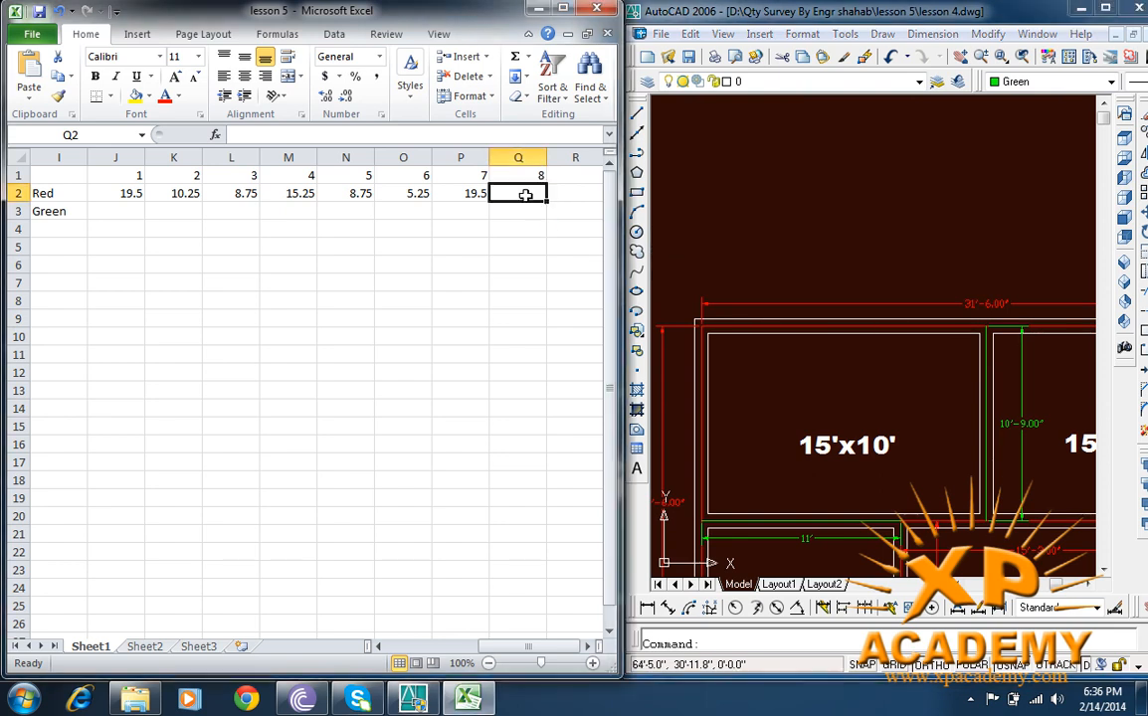
pyautogui.write('31.5')
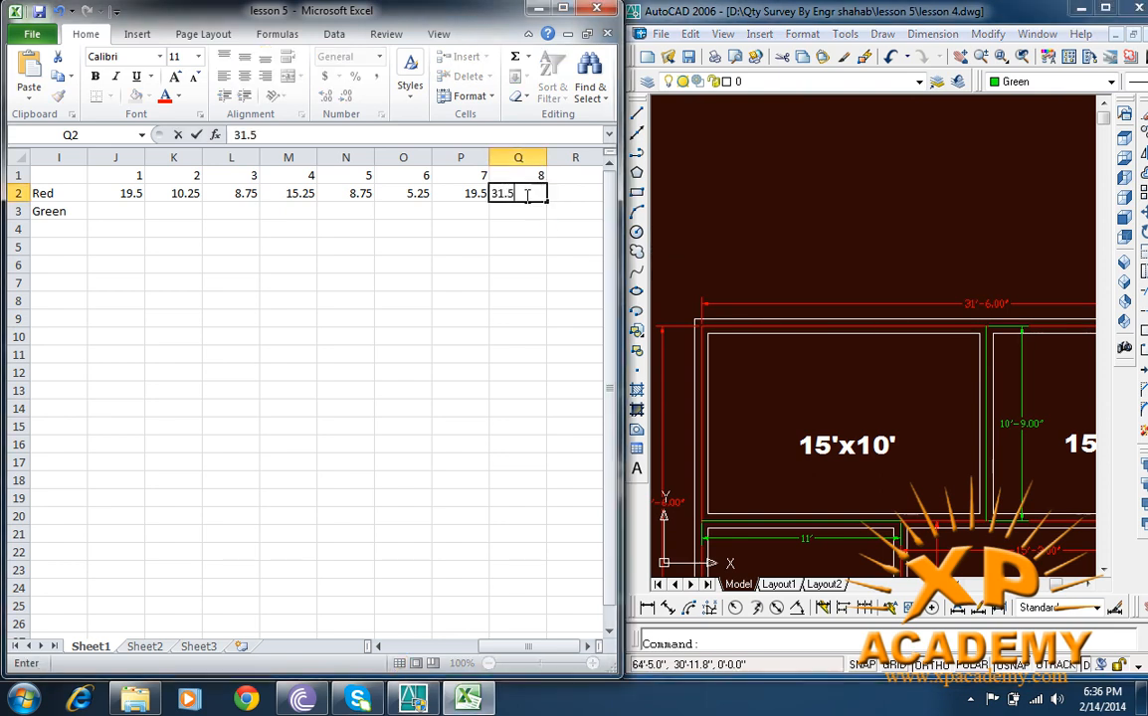
pyautogui.press('Tab')
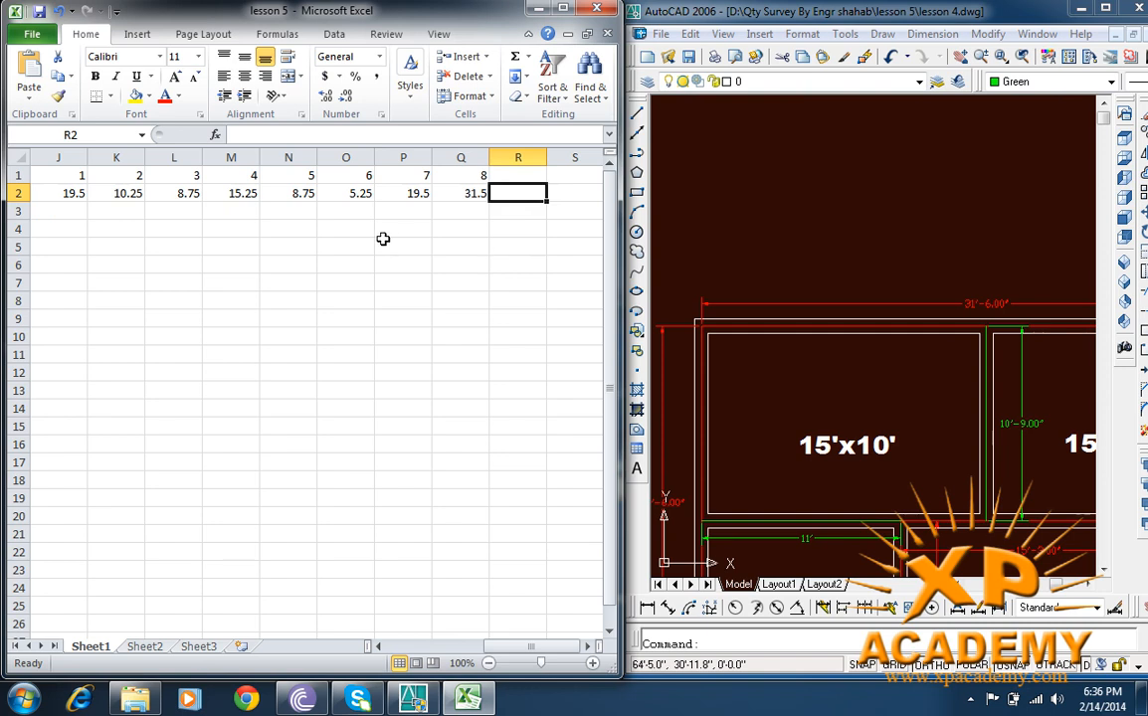
# Step: Add the heading "total" in R1, after column heading 8
pyautogui.click(507, 176)
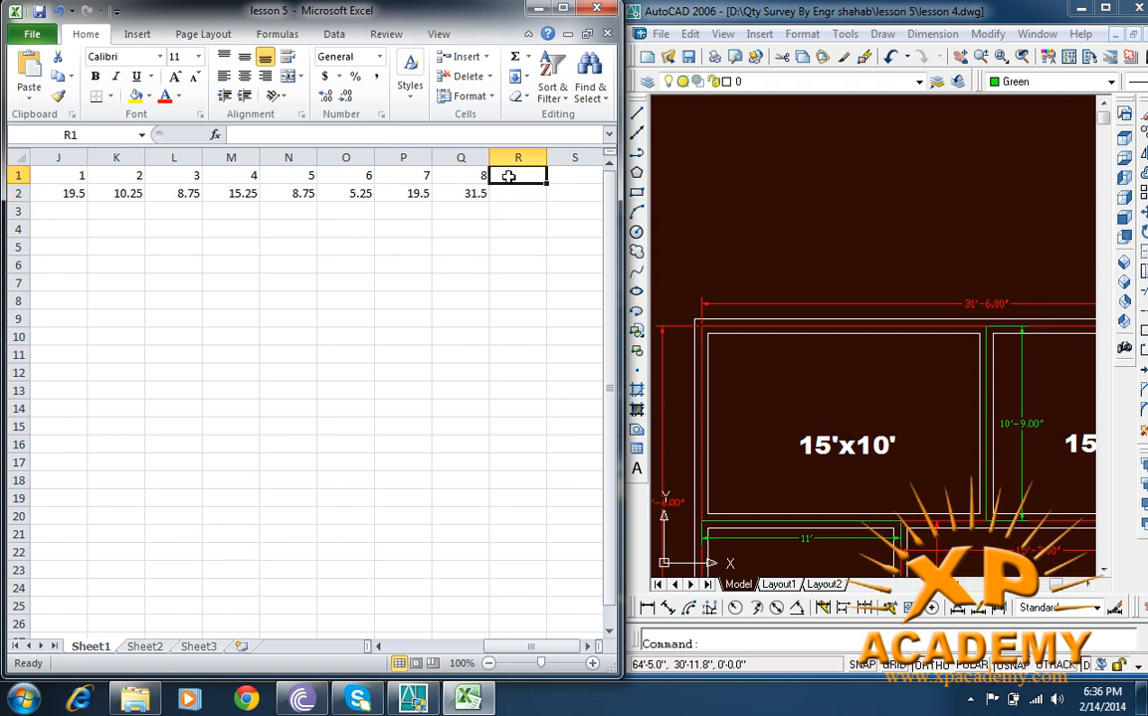
pyautogui.write('tot')
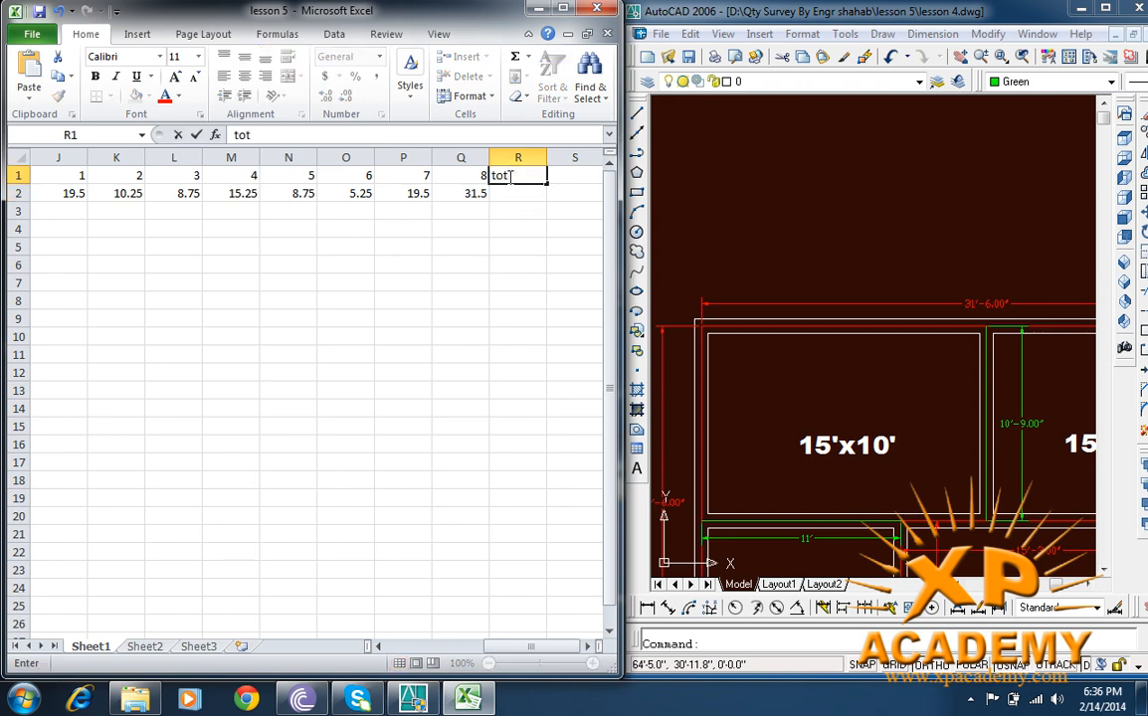
pyautogui.write('al')
pyautogui.click(428, 228)
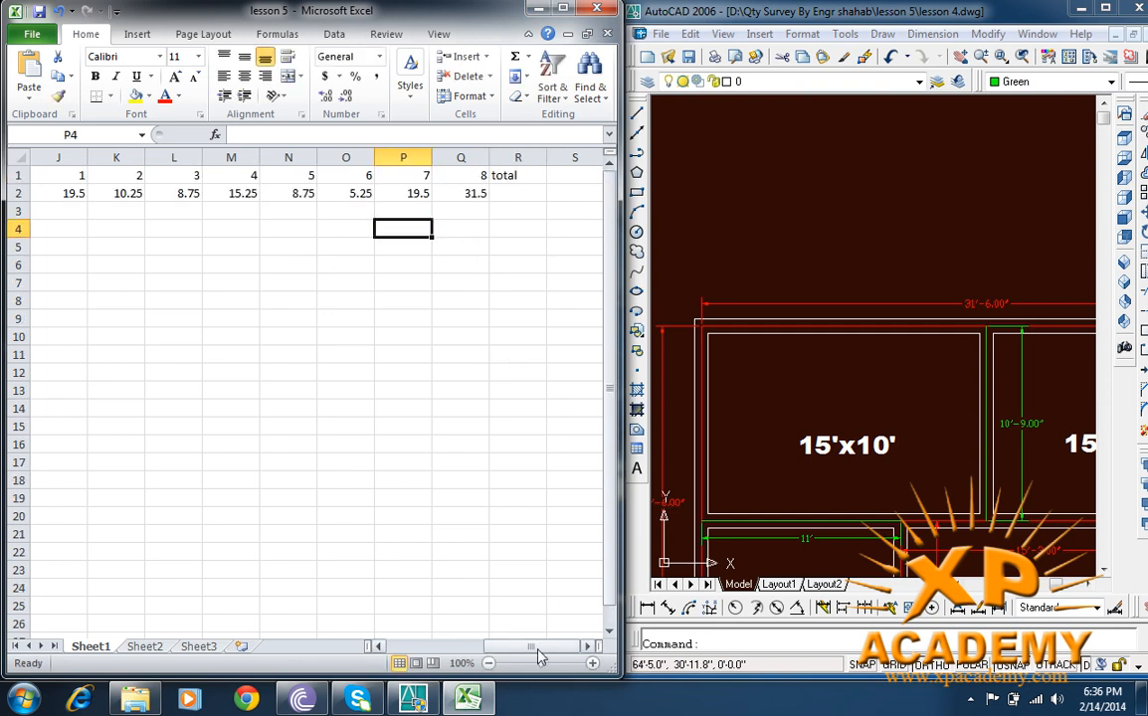
# Step: Go to the Green row's cell under heading 1 (J3)
pyautogui.click(426, 209)
pyautogui.press('Left')
pyautogui.press('Left')
pyautogui.press('Left')
pyautogui.press('Left')
pyautogui.press('Left')
pyautogui.press('Left')
pyautogui.press('Left')
pyautogui.press('Left')
pyautogui.press('Right')
pyautogui.press('Right')
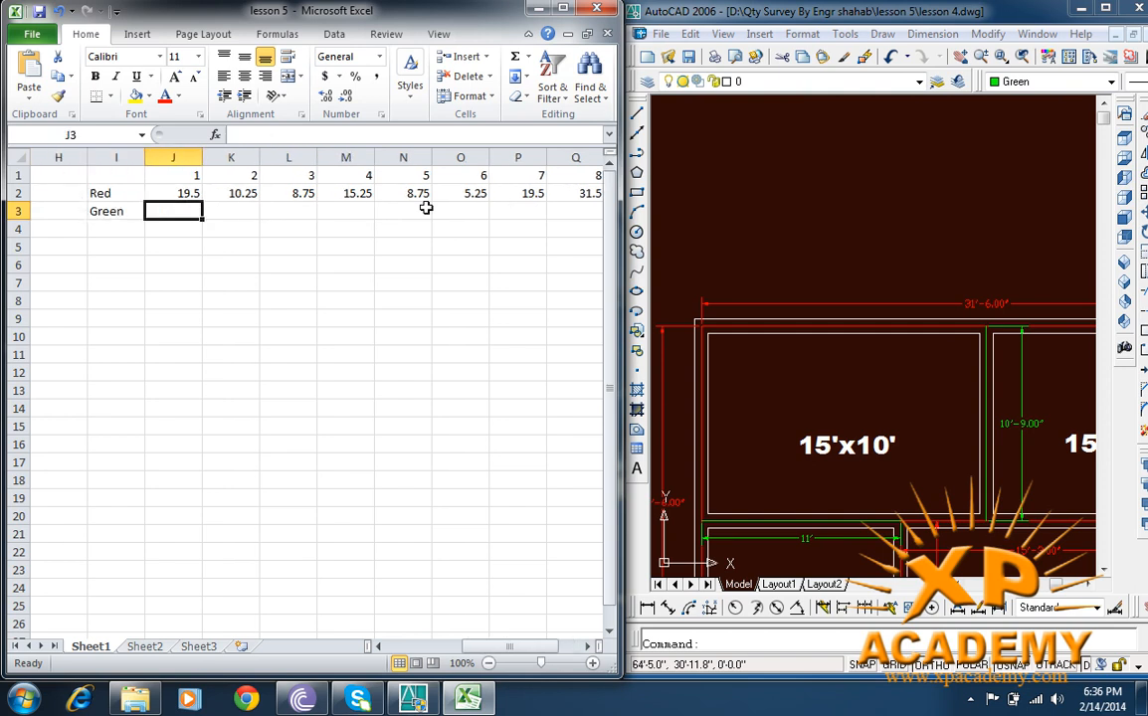
# Step: Enter 10.75 in J3 of the Green row for the green wall between the two 15'x10' rooms
pyautogui.click(862, 398)
pyautogui.moveTo(951, 418); pyautogui.dragTo(837, 288)
pyautogui.scroll(-3, 863, 304)
pyautogui.scroll(1, 887, 338)
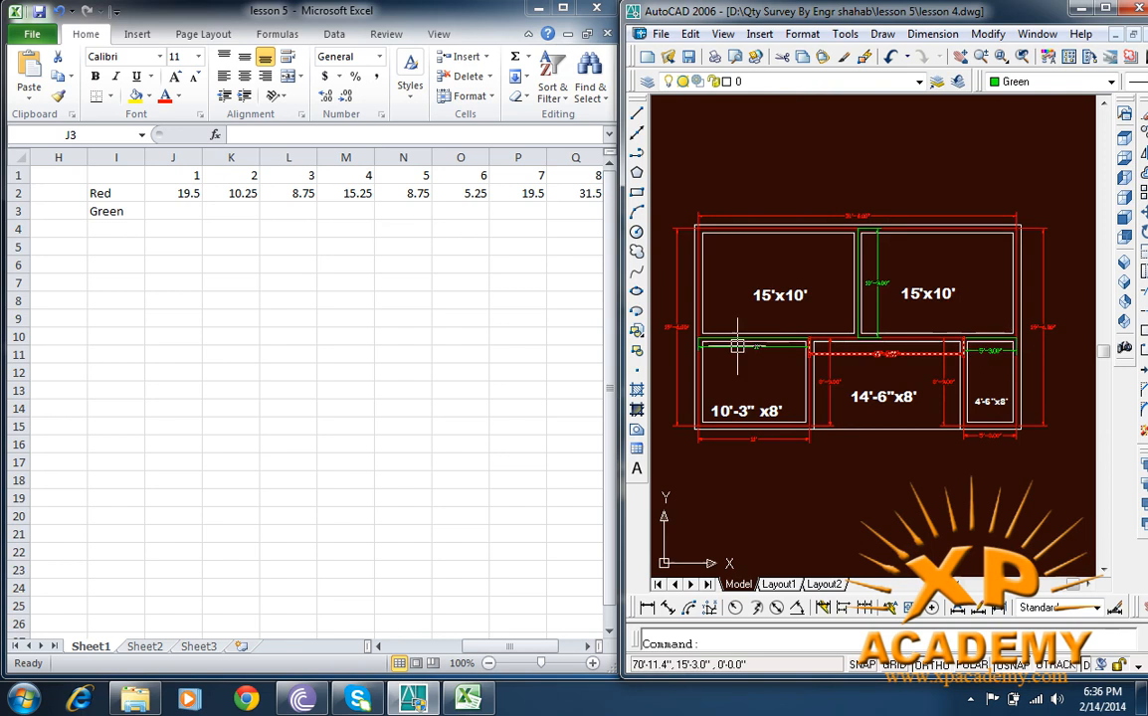
pyautogui.scroll(3, 875, 290)
pyautogui.scroll(2, 873, 281)
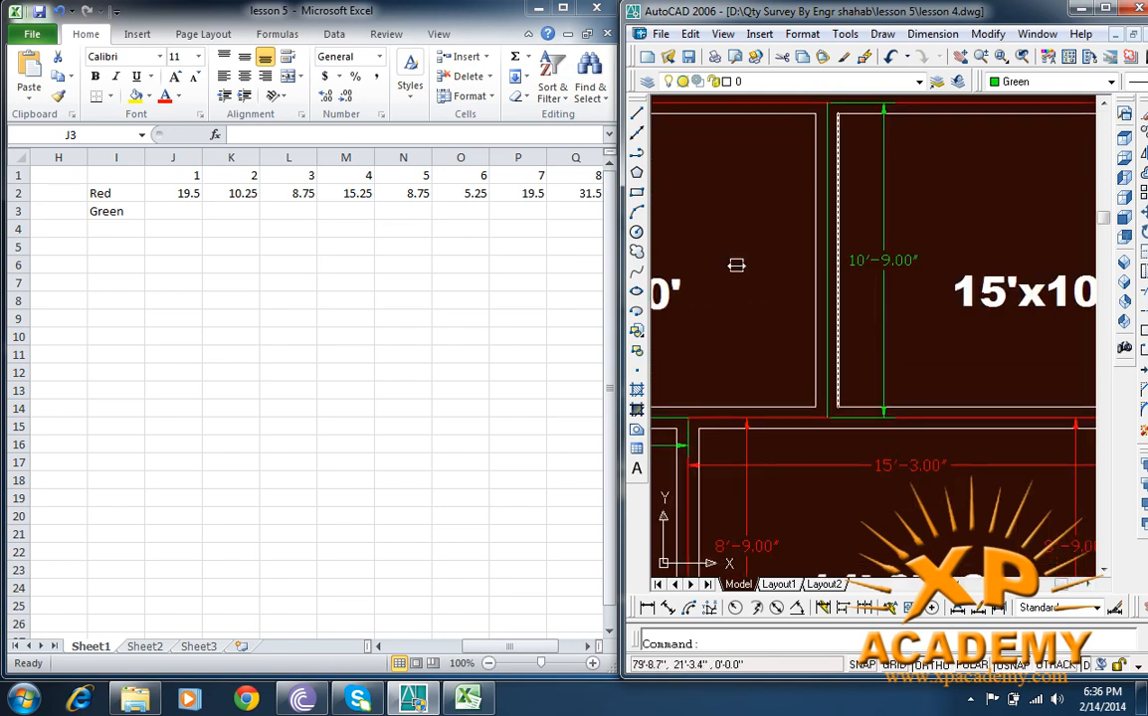
pyautogui.click(175, 204)
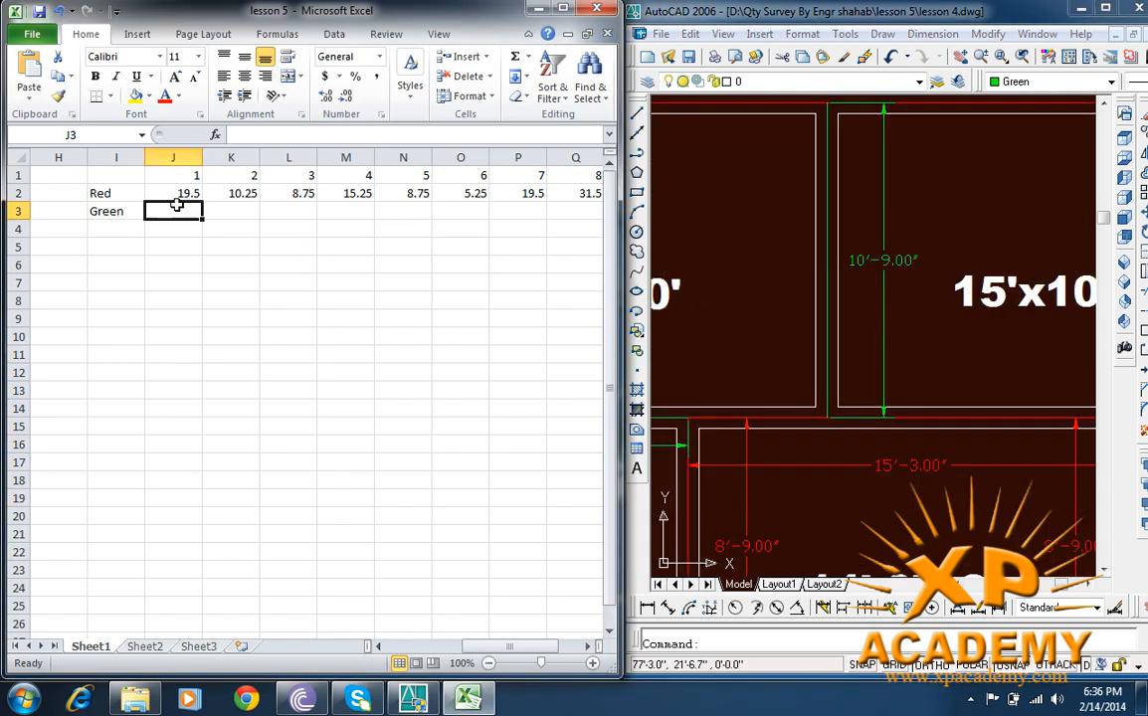
pyautogui.write('10.75')
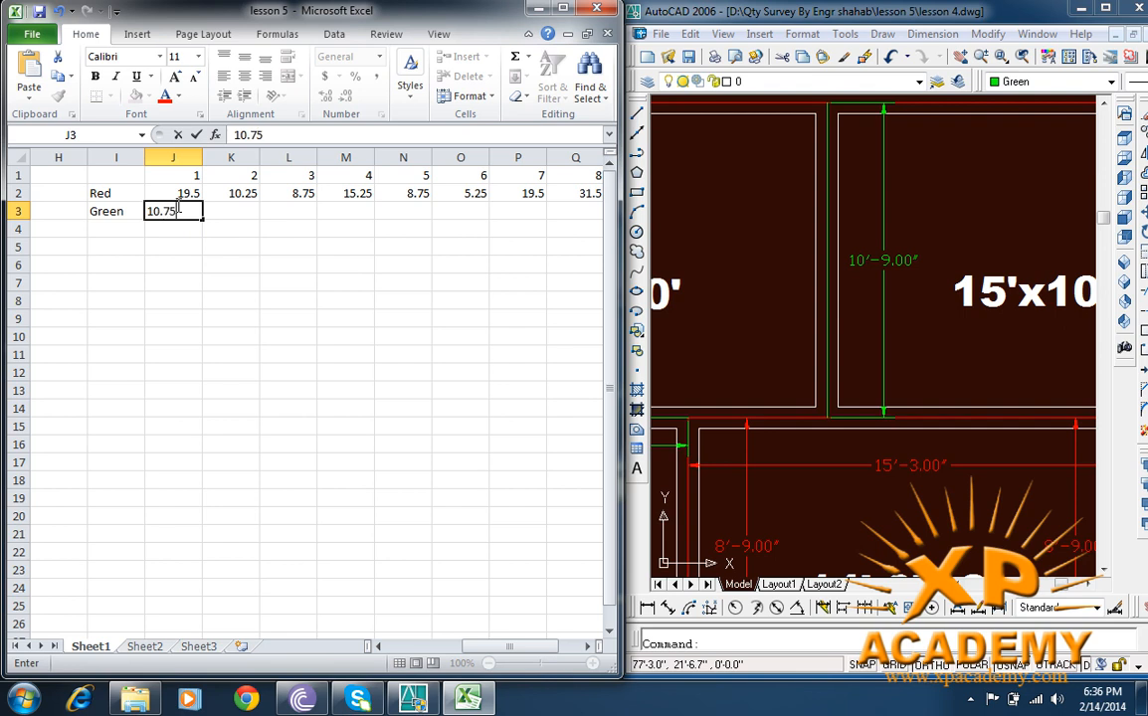
pyautogui.press('Tab')
# Step: Enter 5.25 in K3 of the Green row for the green wall above the 4'-6"x8' room
pyautogui.click(806, 491)
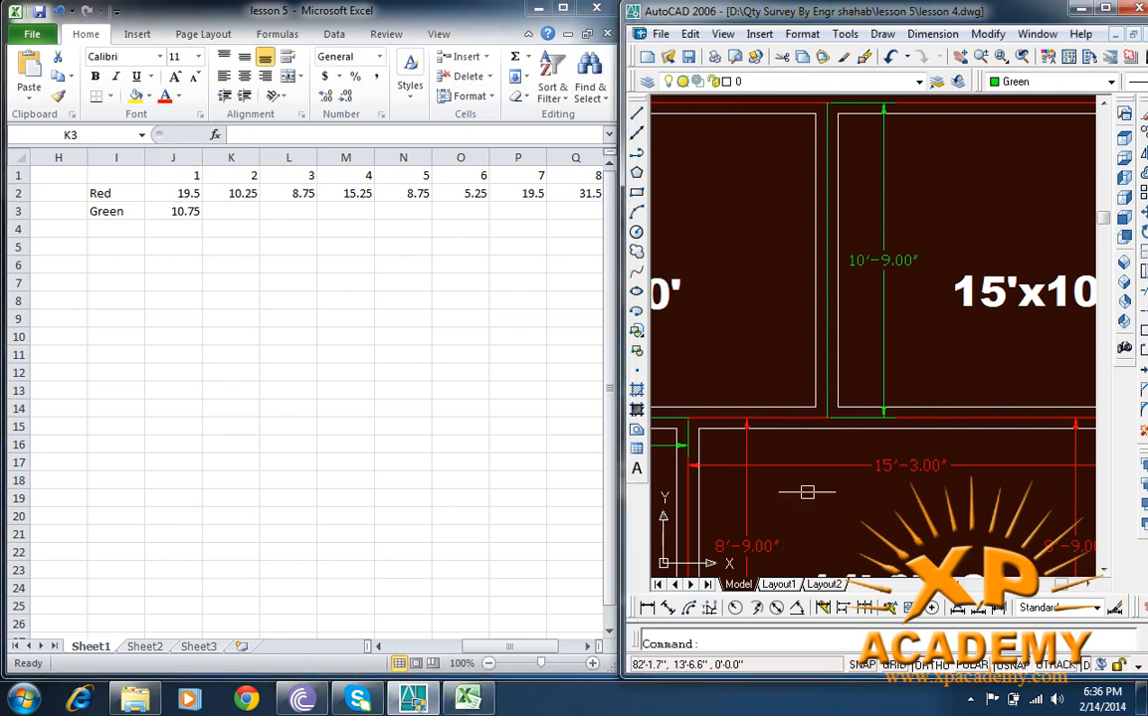
pyautogui.moveTo(807, 491); pyautogui.dragTo(637, 413)
pyautogui.moveTo(881, 411); pyautogui.dragTo(826, 407)
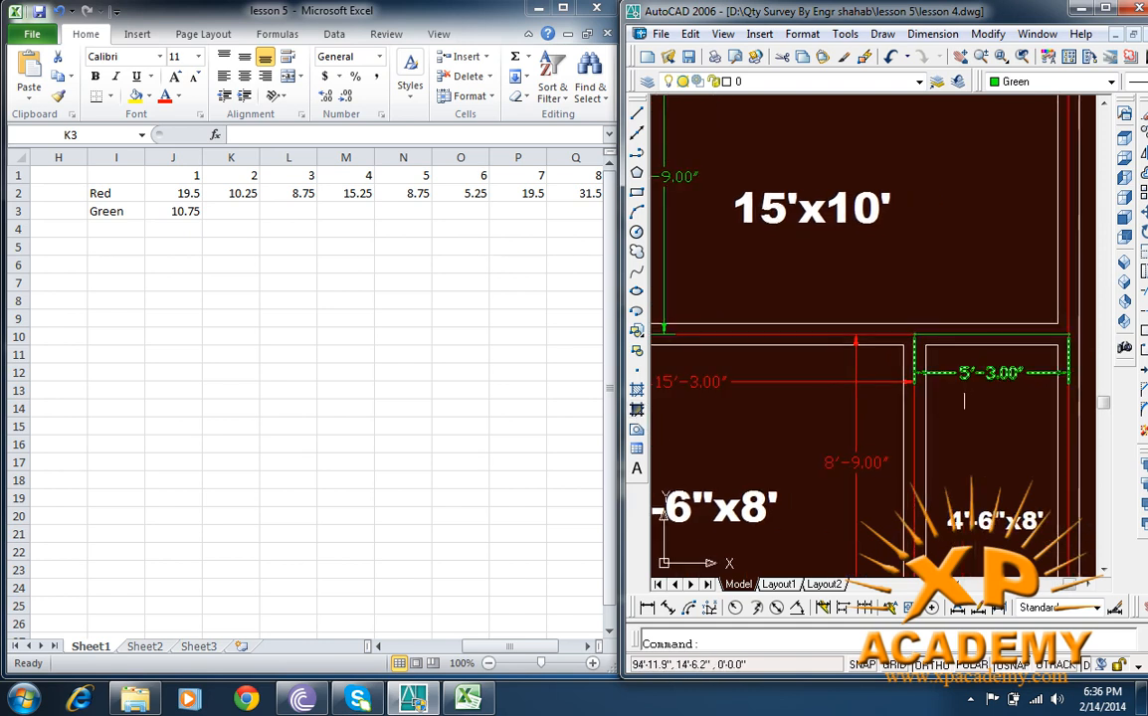
pyautogui.click(222, 212)
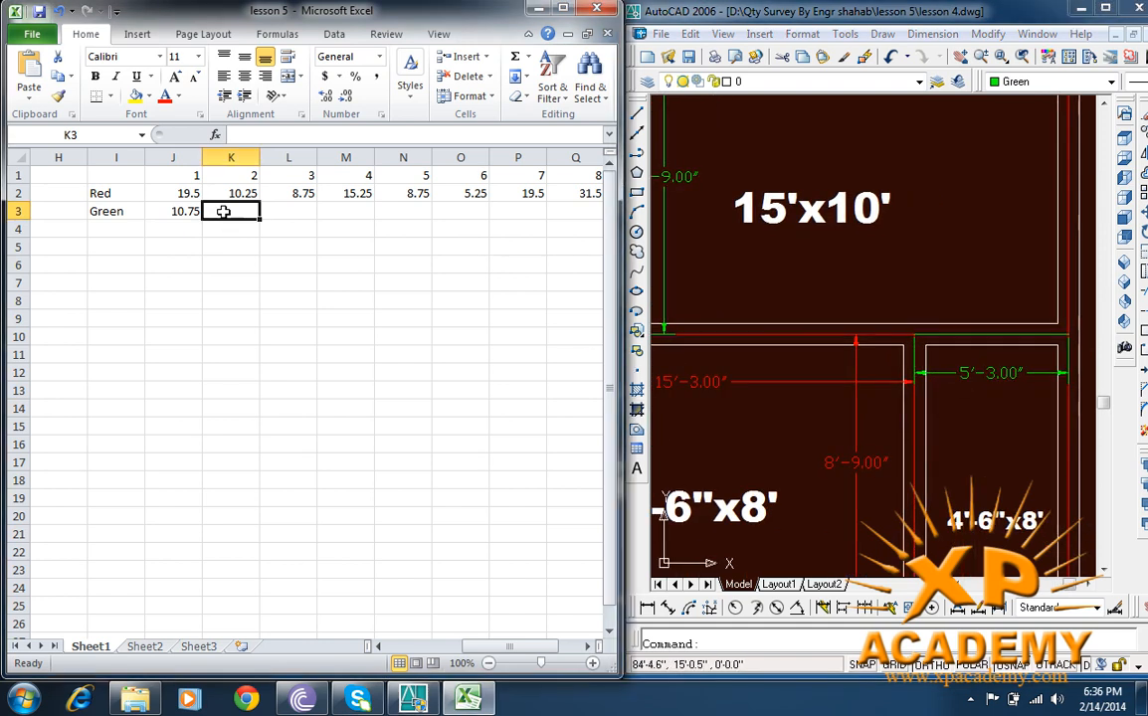
pyautogui.write('5.')
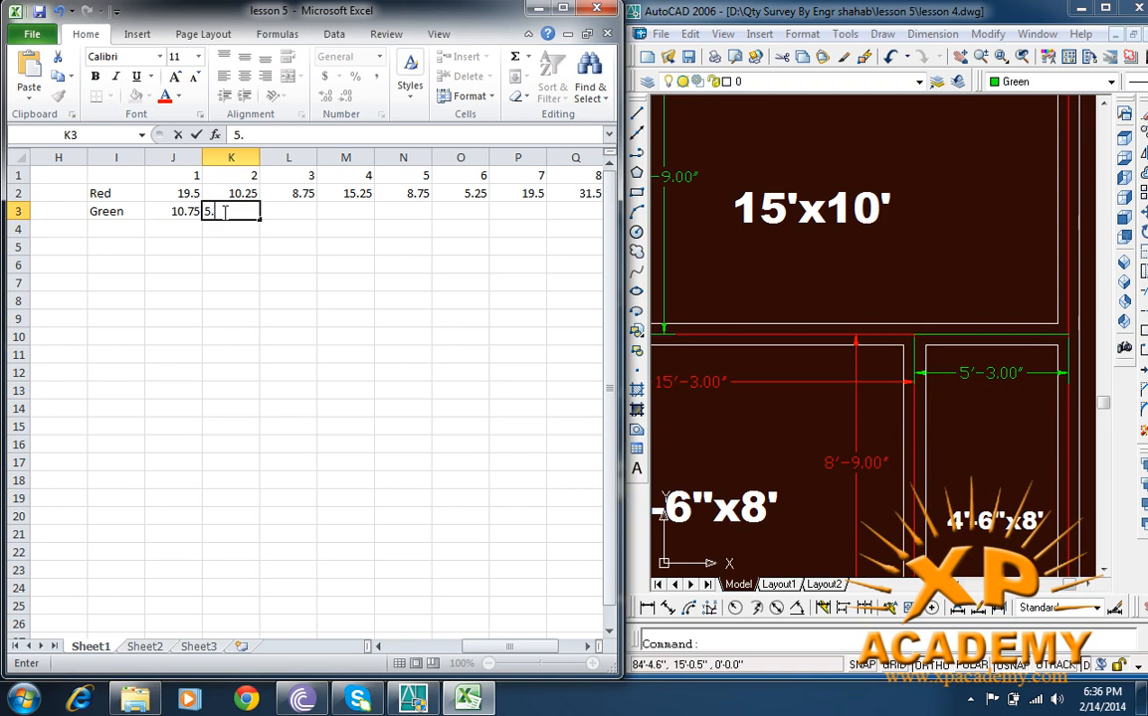
pyautogui.press('Tab')
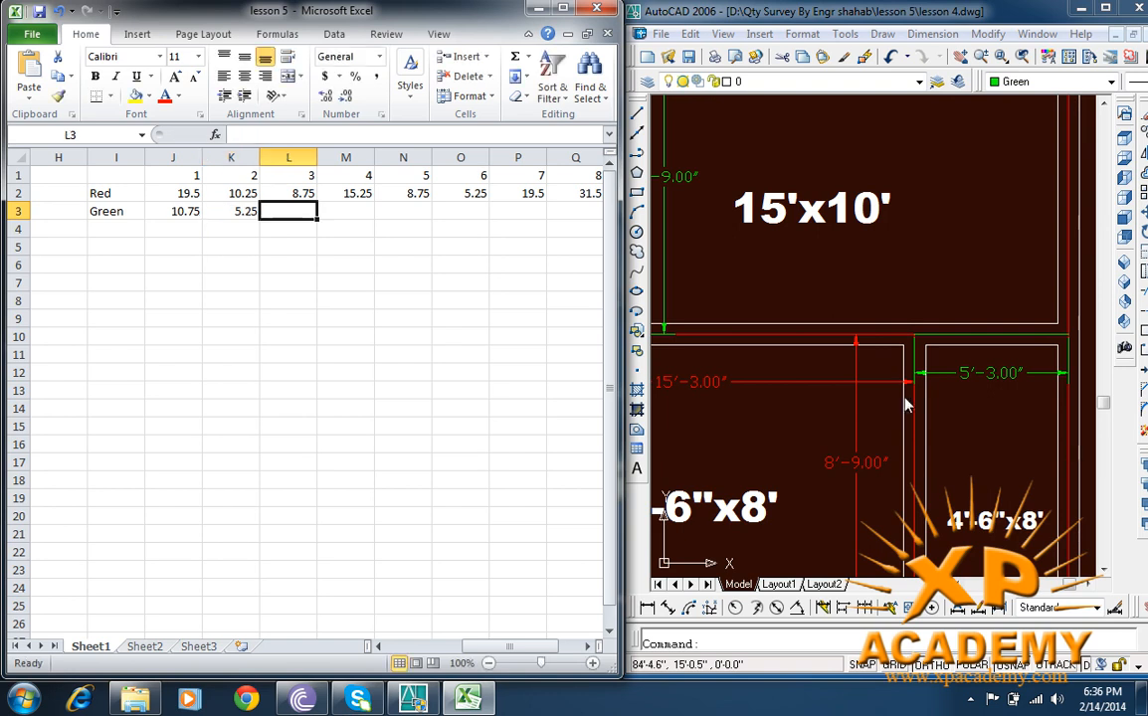
# Step: Enter 11 in L3 of the Green row for the green wall above the 10'-3" x8' room
pyautogui.click(1070, 449)
pyautogui.moveTo(801, 378)
pyautogui.mouseDown()
pyautogui.moveTo(1142, 402)
pyautogui.moveTo(988, 385)
pyautogui.mouseUp()
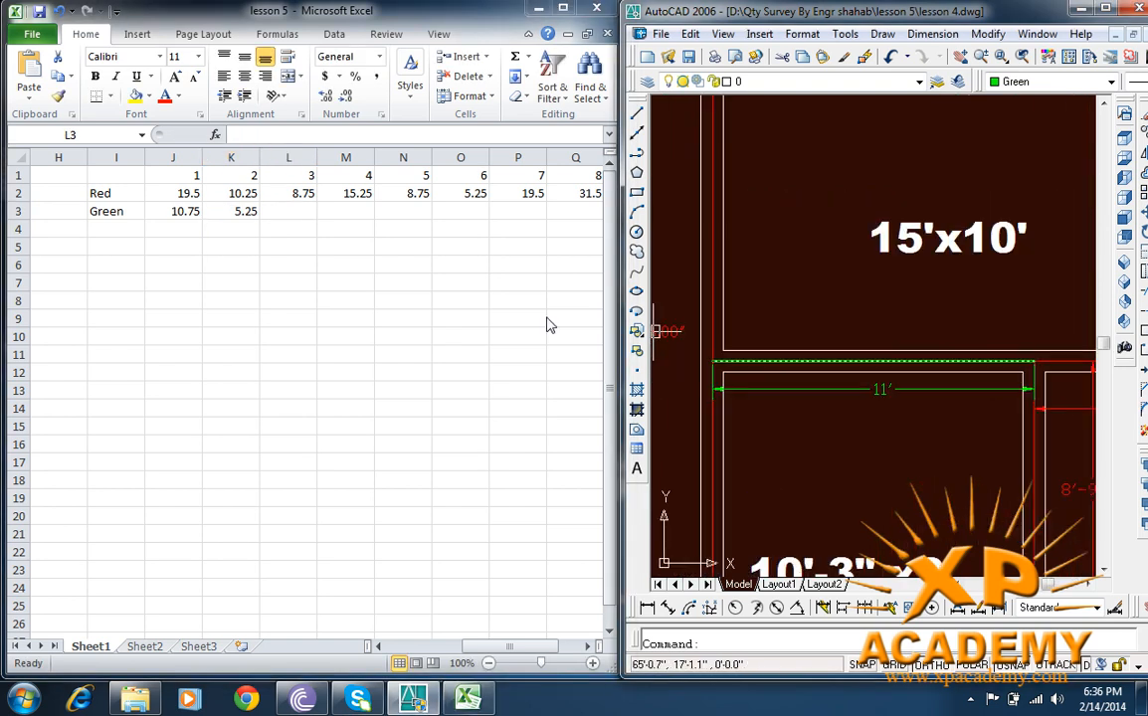
pyautogui.click(288, 215)
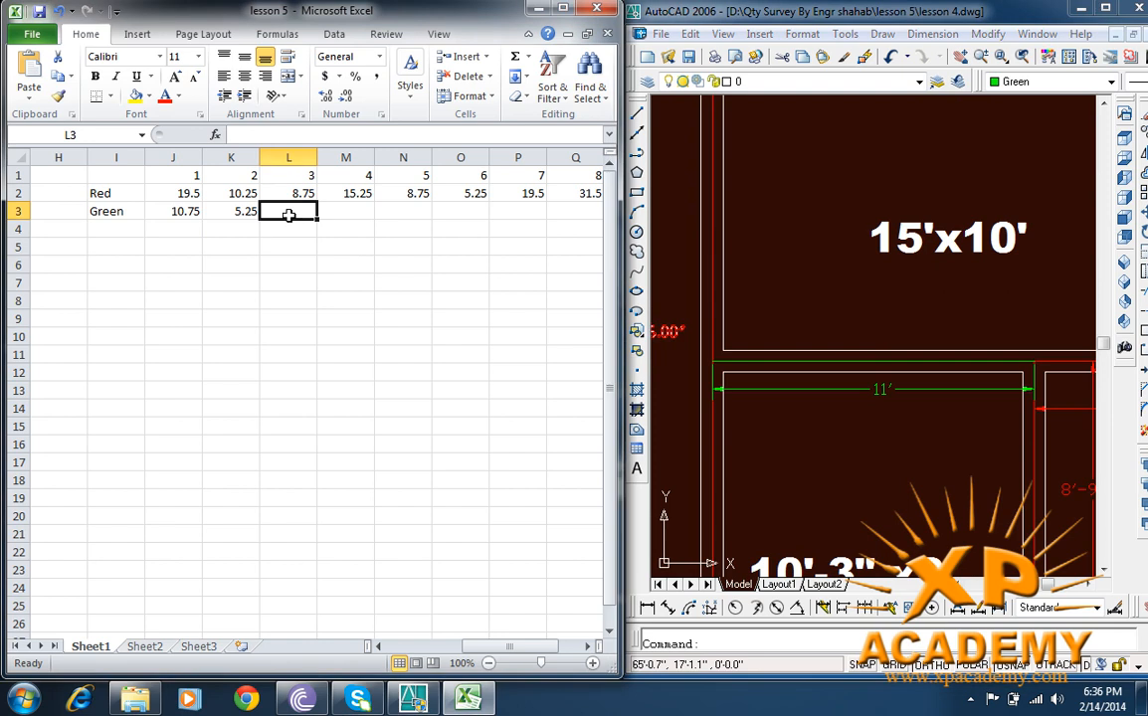
pyautogui.write('11')
pyautogui.press('Tab')
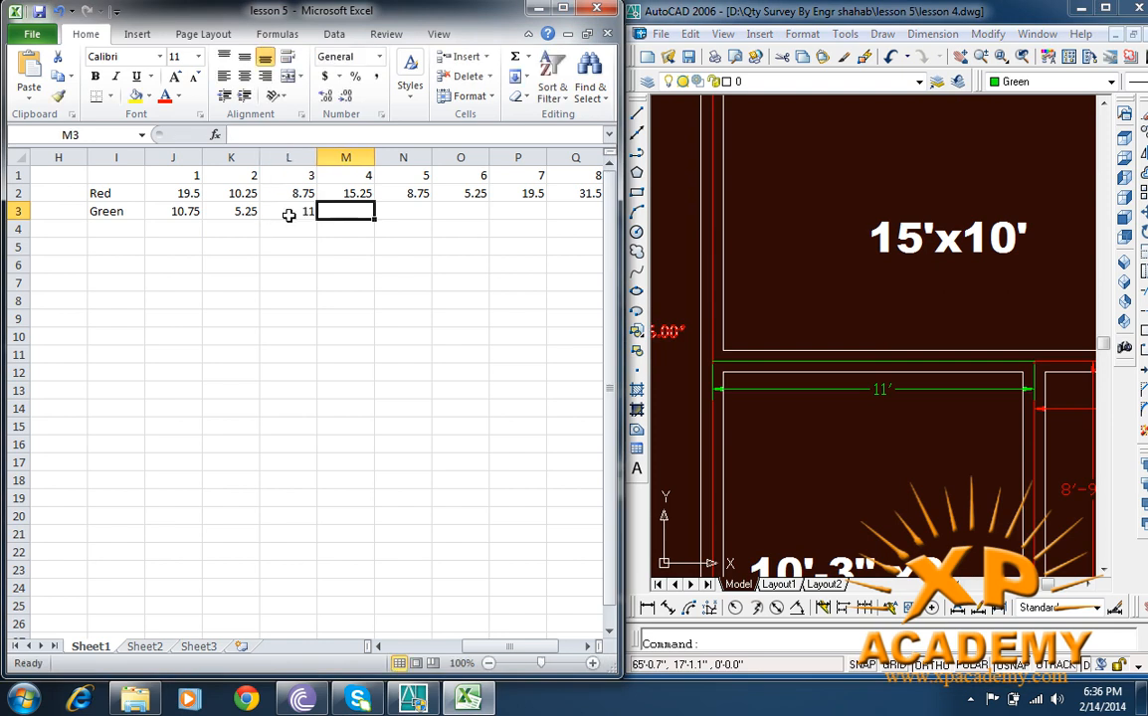
# Step: Review the red and green wall dimensions across the whole floor plan in AutoCAD against the lengths listed in Excel
pyautogui.click(872, 385)
pyautogui.scroll(-6, 935, 393)
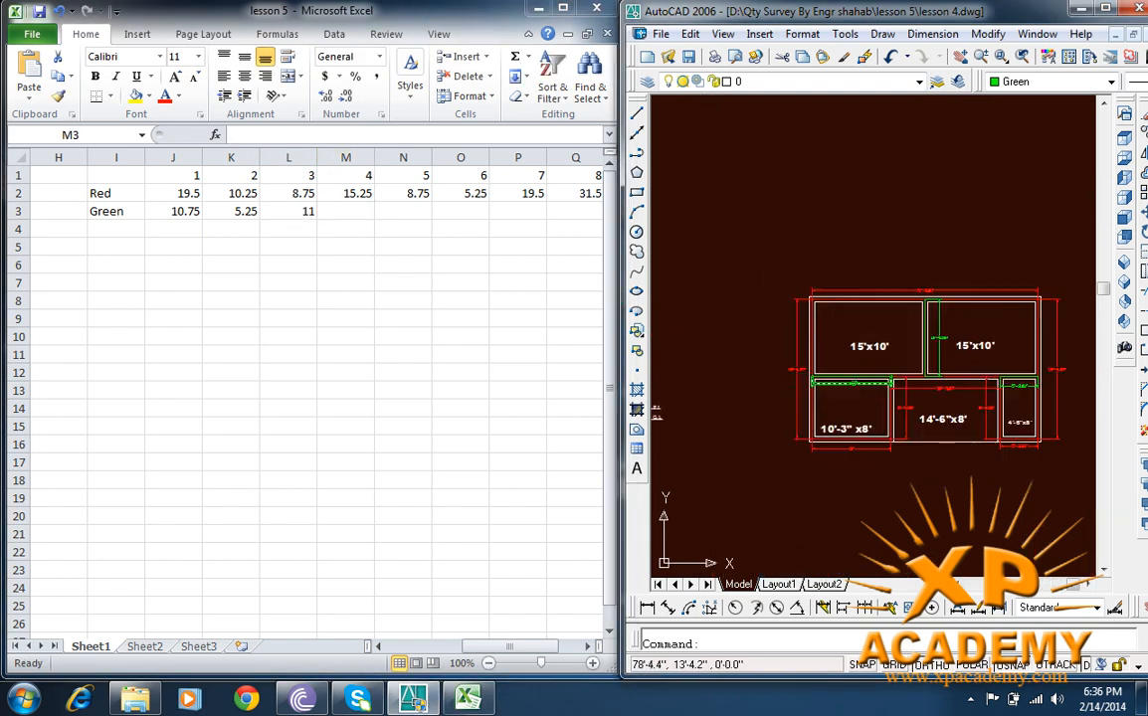
pyautogui.scroll(2, 968, 400)
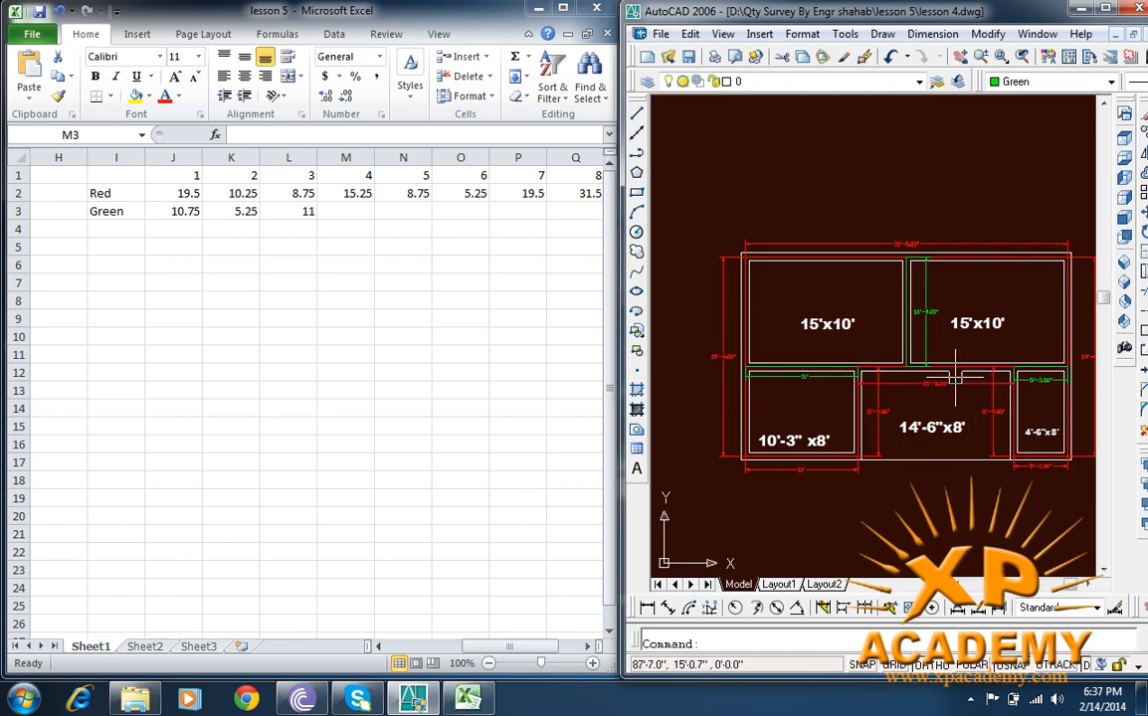
pyautogui.moveTo(831, 375); pyautogui.dragTo(845, 351)
pyautogui.scroll(1, 845, 338)
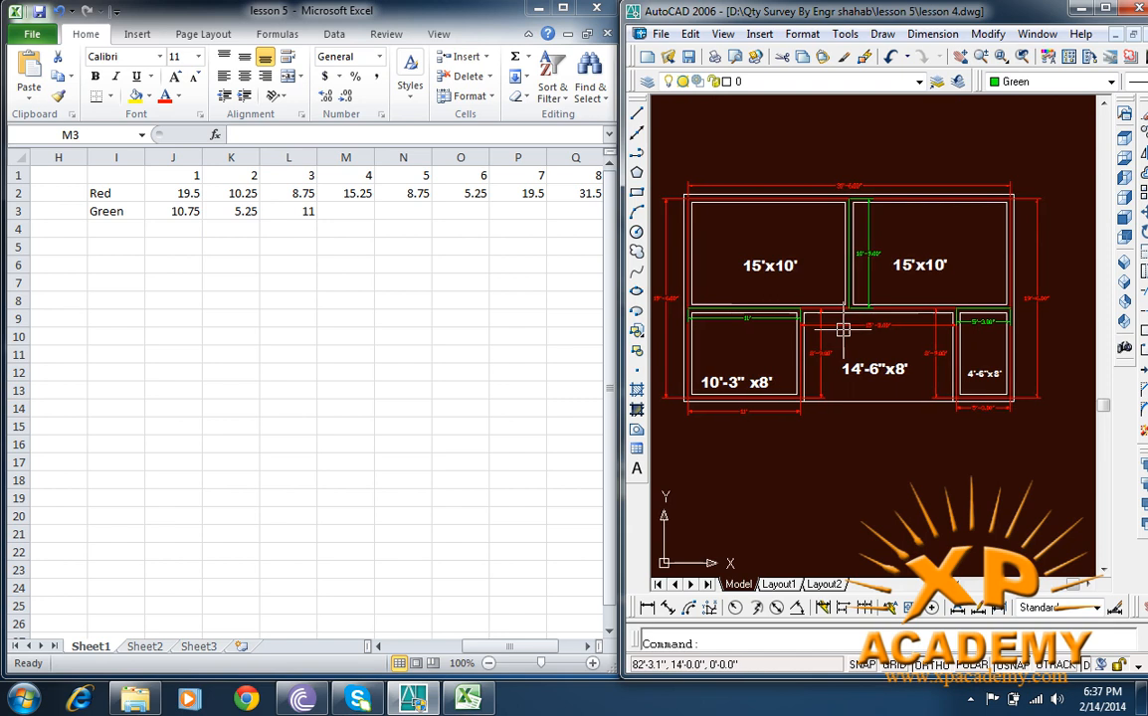
pyautogui.scroll(-3, 850, 298)
pyautogui.scroll(4, 860, 230)
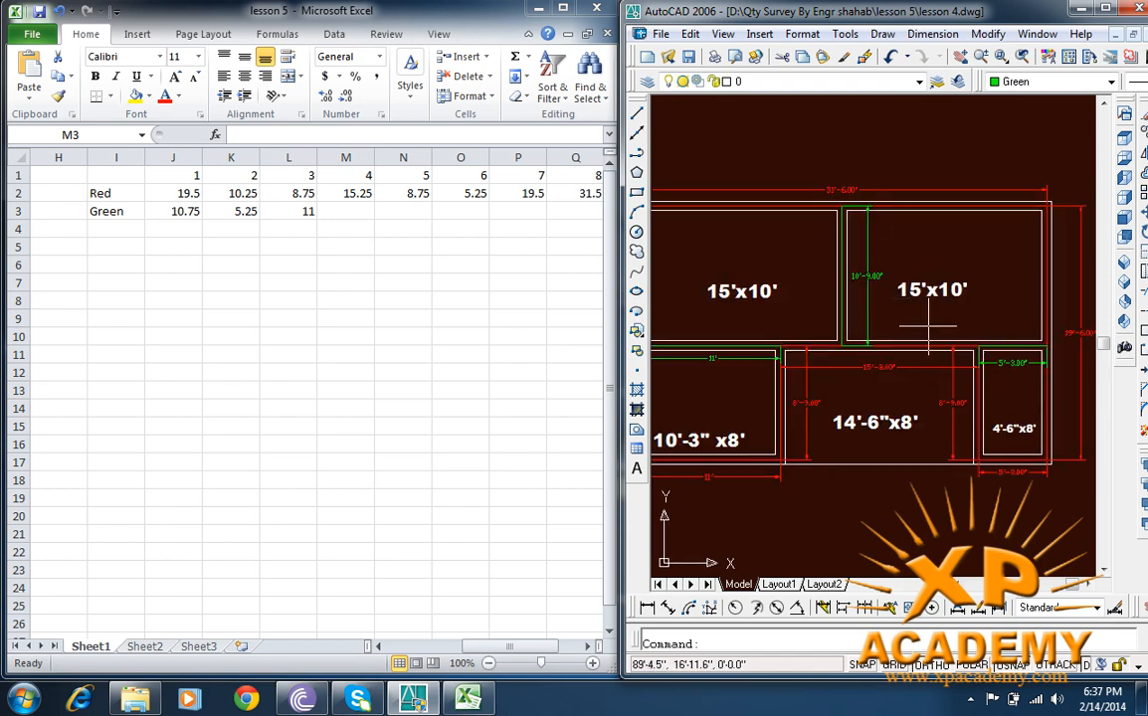
pyautogui.moveTo(811, 381); pyautogui.dragTo(887, 340)
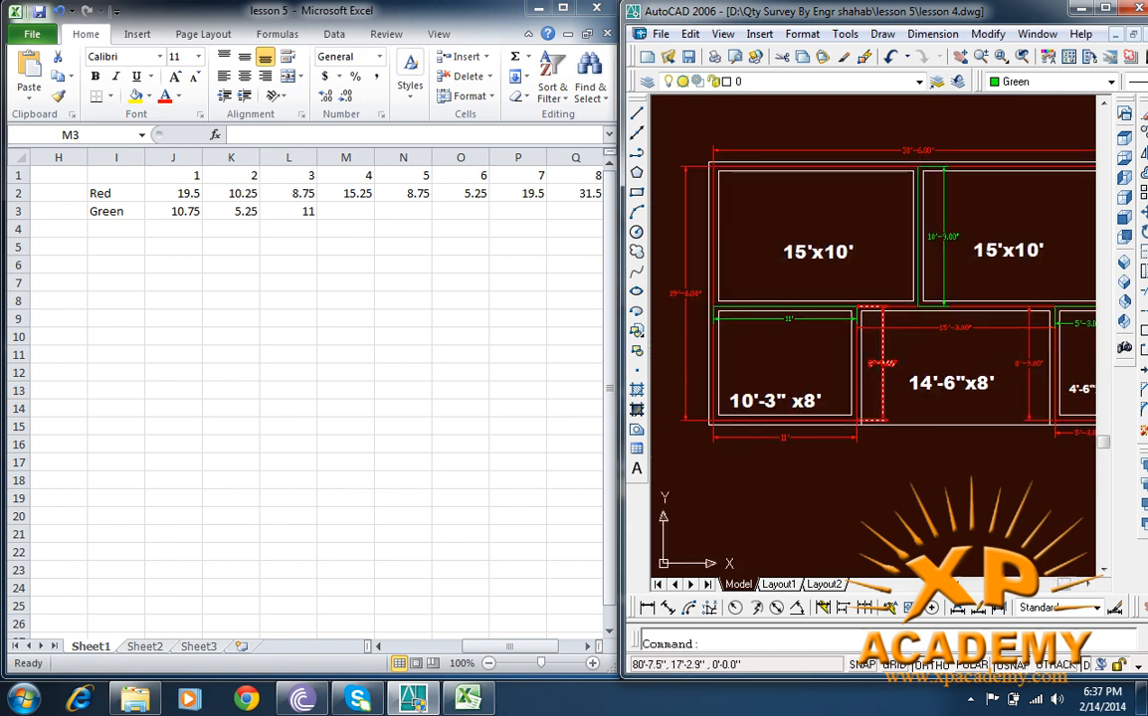
pyautogui.moveTo(706, 250); pyautogui.dragTo(730, 240)
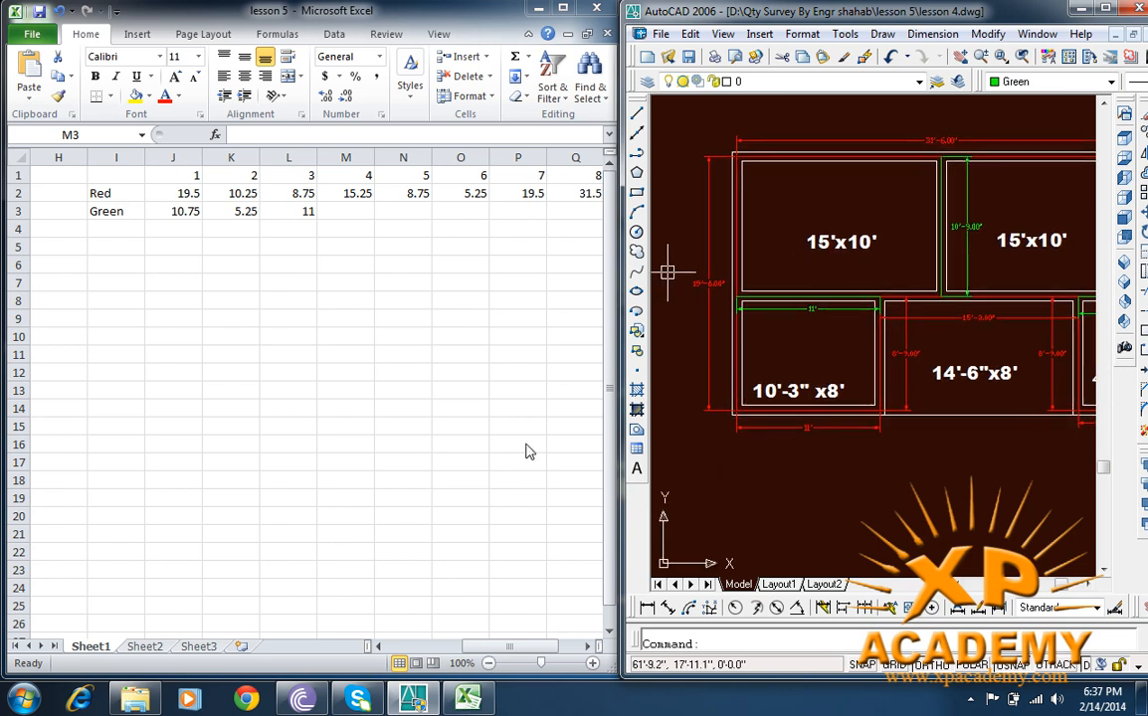
# Step: Total the Red row's eight lengths in R2 with the formula =J2+K2+L2+M2+N2+O2+P2+Q2
pyautogui.click(586, 647)
pyautogui.click(586, 647)
pyautogui.click(587, 646)
pyautogui.click(451, 196)
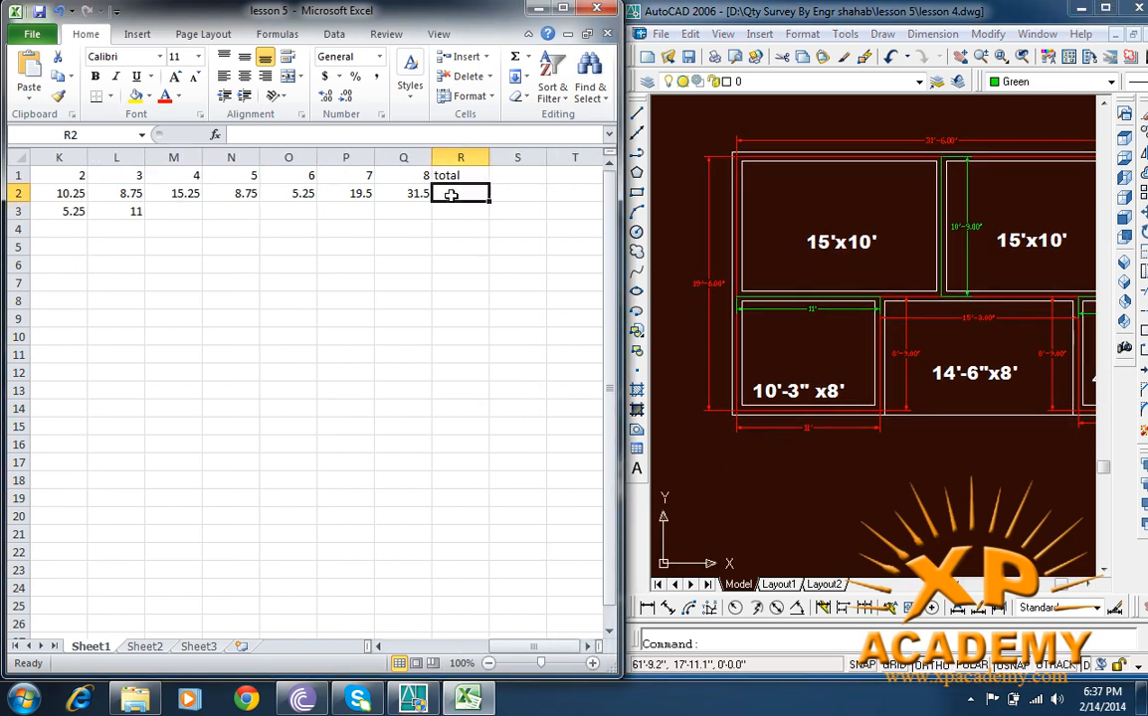
pyautogui.moveTo(533, 646); pyautogui.dragTo(508, 648)
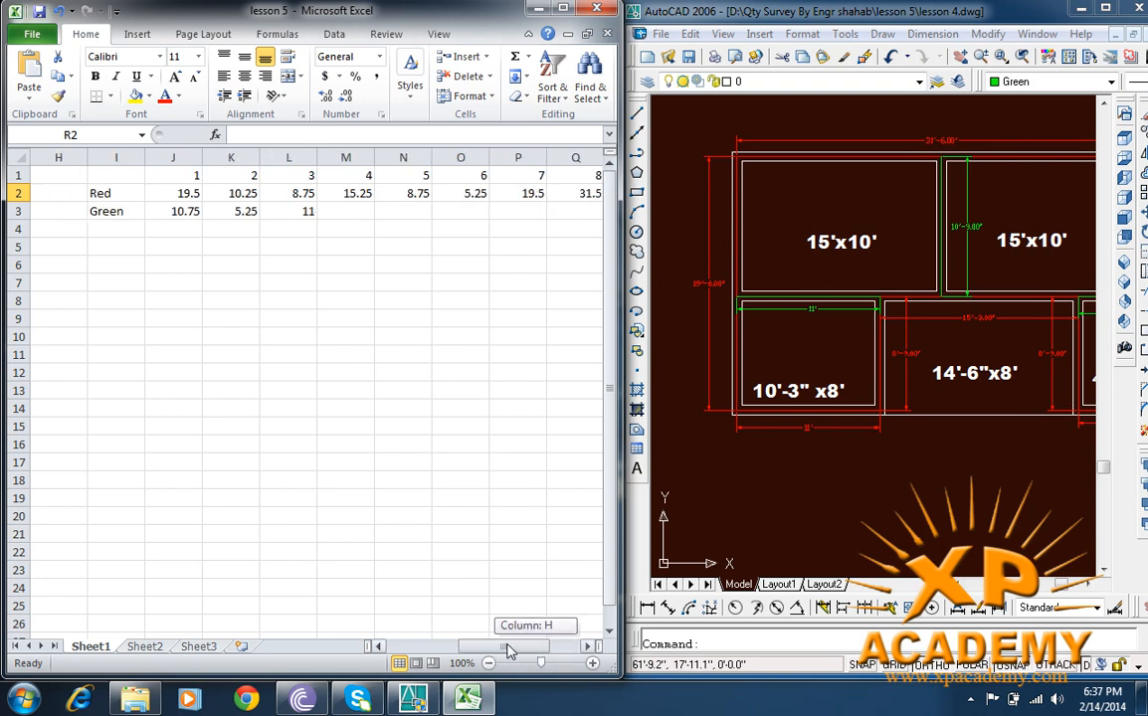
pyautogui.click(587, 647)
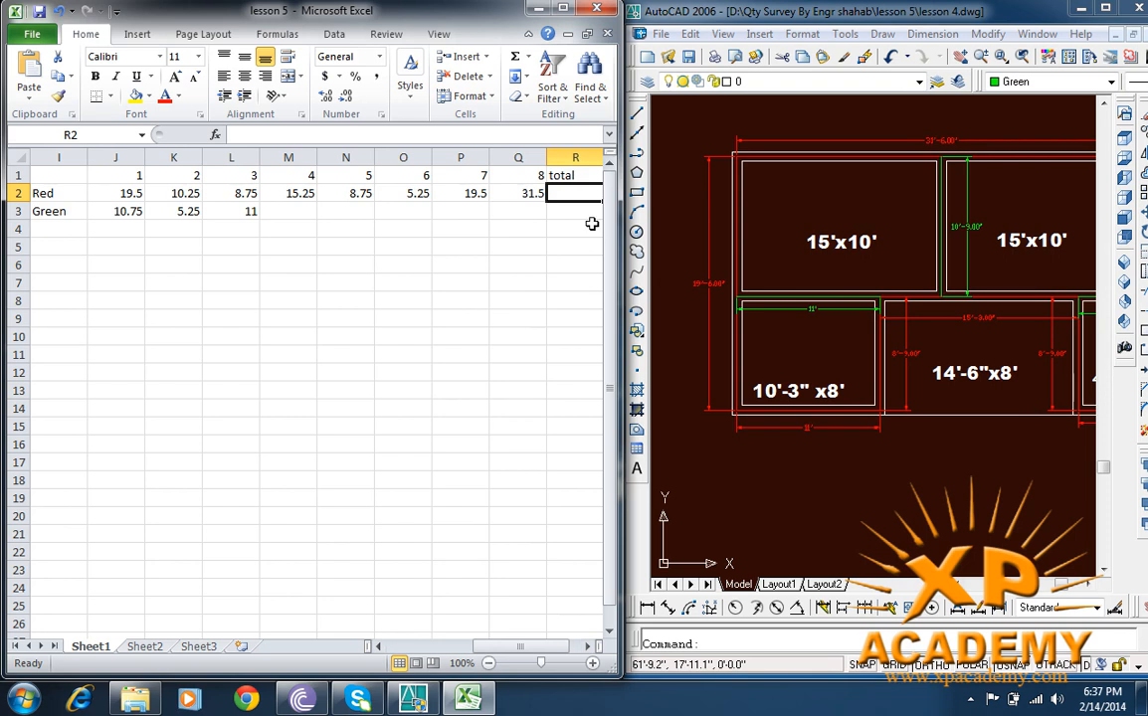
pyautogui.write('=')
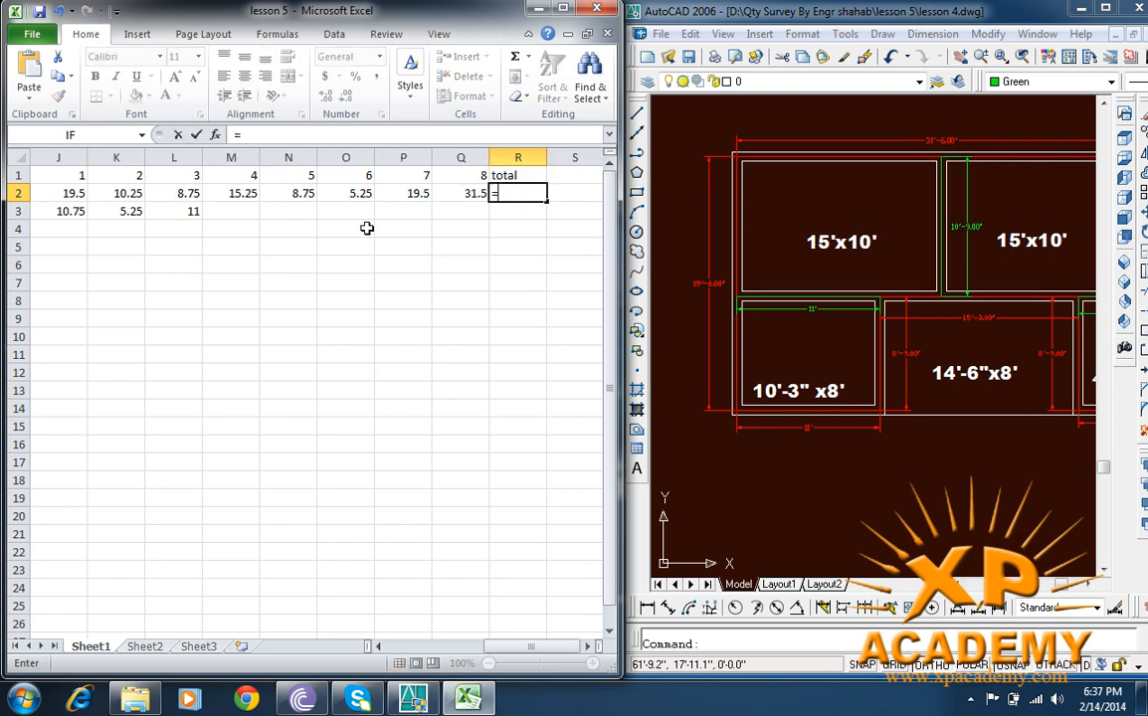
pyautogui.click(378, 646)
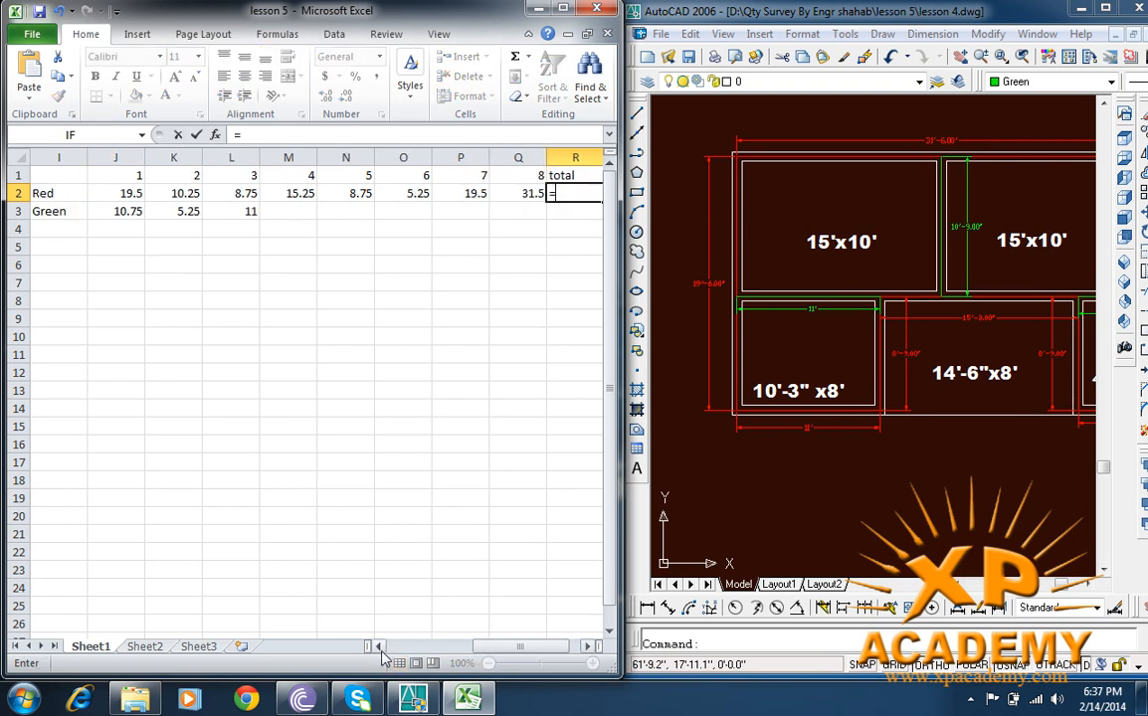
pyautogui.click(379, 646)
pyautogui.click(191, 196)
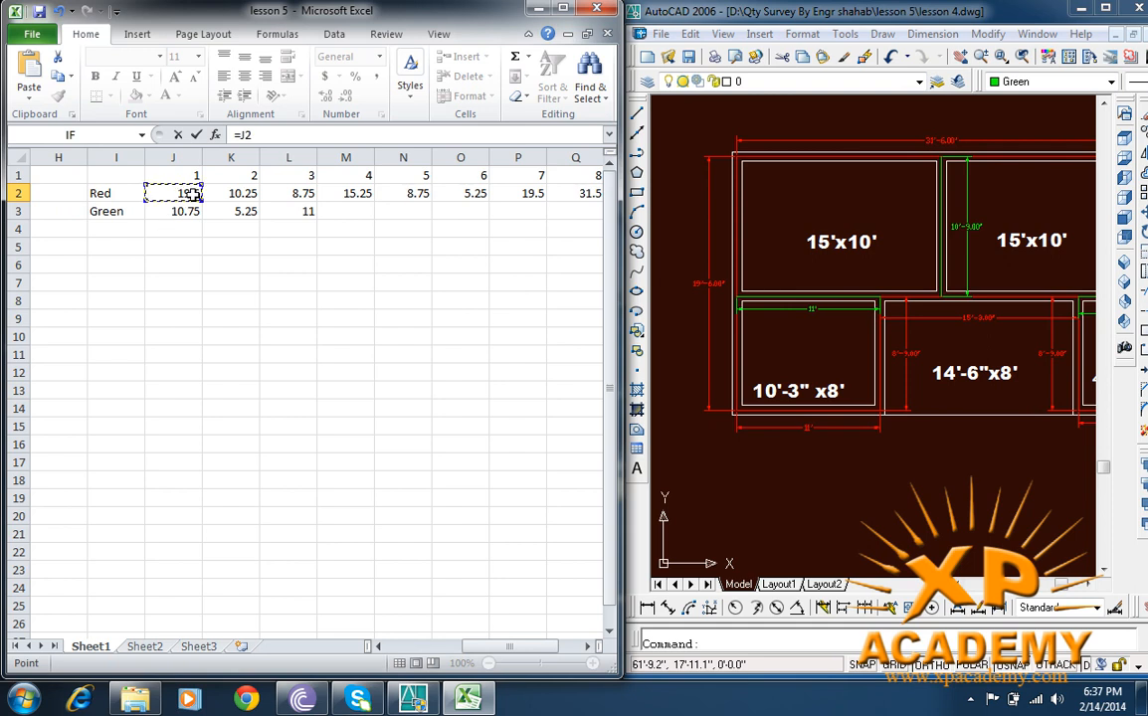
pyautogui.write('+')
pyautogui.click(235, 194)
pyautogui.write('+')
pyautogui.click(302, 194)
pyautogui.write('+')
pyautogui.click(363, 195)
pyautogui.write('+')
pyautogui.click(413, 196)
pyautogui.write('+')
pyautogui.click(485, 196)
pyautogui.moveTo(490, 196); pyautogui.dragTo(538, 195)
pyautogui.click(468, 194)
pyautogui.write('+')
pyautogui.click(522, 194)
pyautogui.write('+')
pyautogui.click(562, 195)
pyautogui.click(583, 634)
pyautogui.click(418, 193)
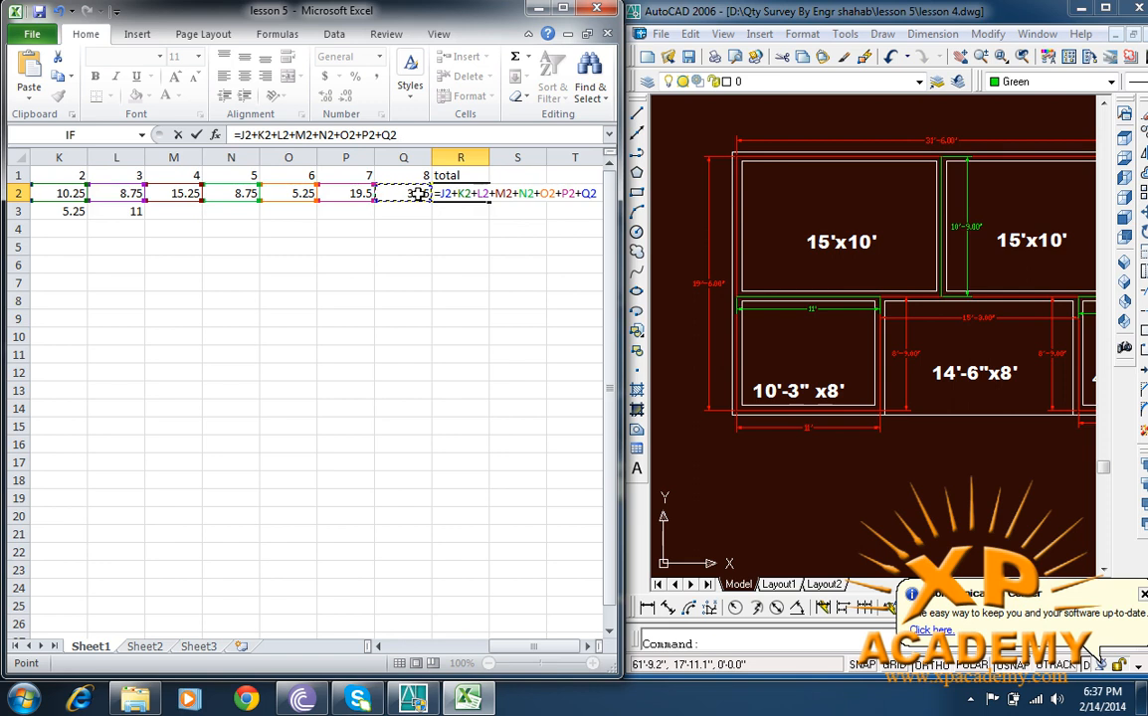
pyautogui.press('Return')
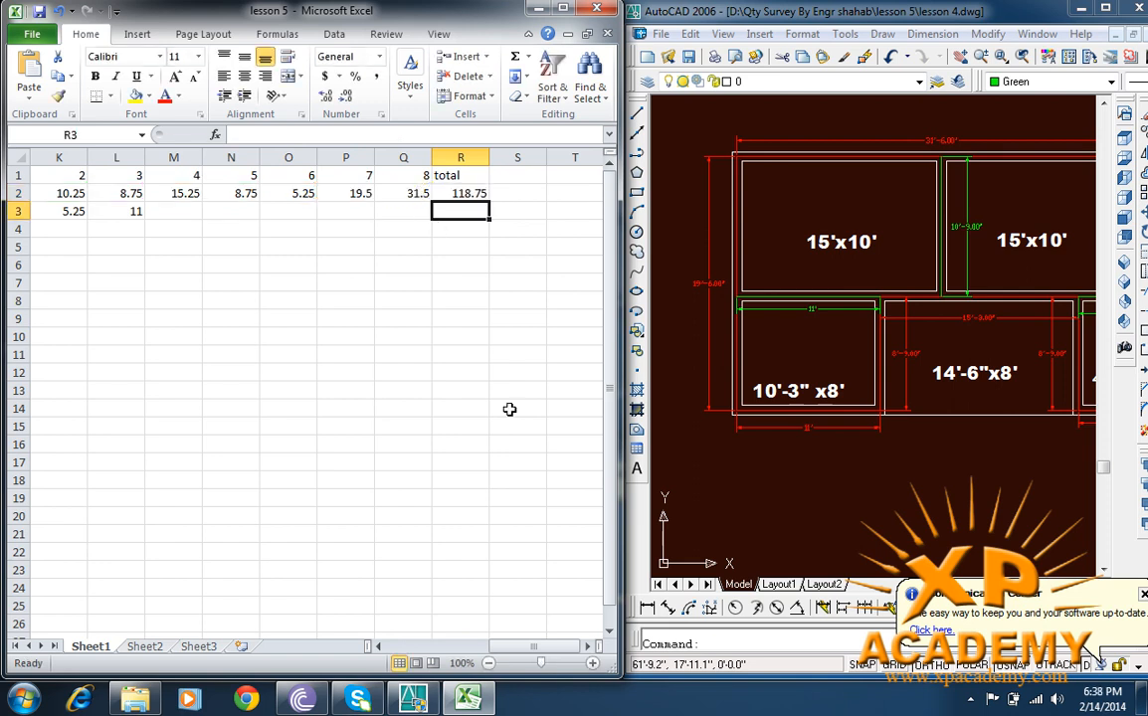
# Step: Fill the Red row's total formula down to R3 for the Green row and label Q4 as "total"
pyautogui.click(468, 191)
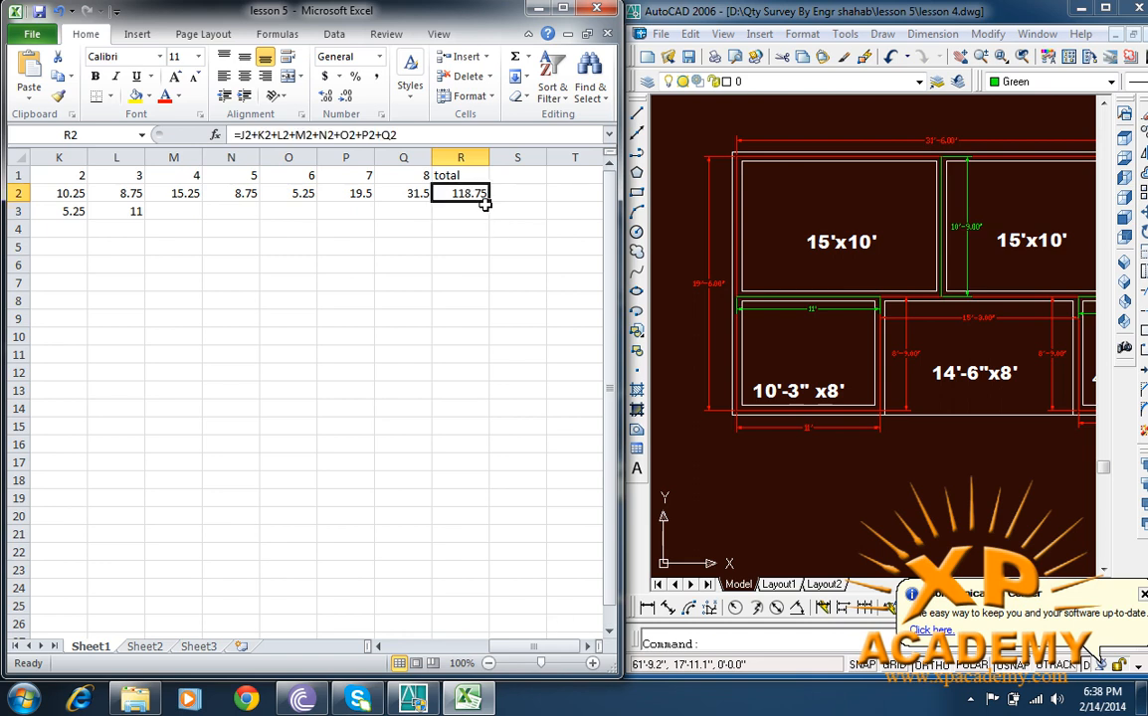
pyautogui.moveTo(489, 203); pyautogui.dragTo(486, 220)
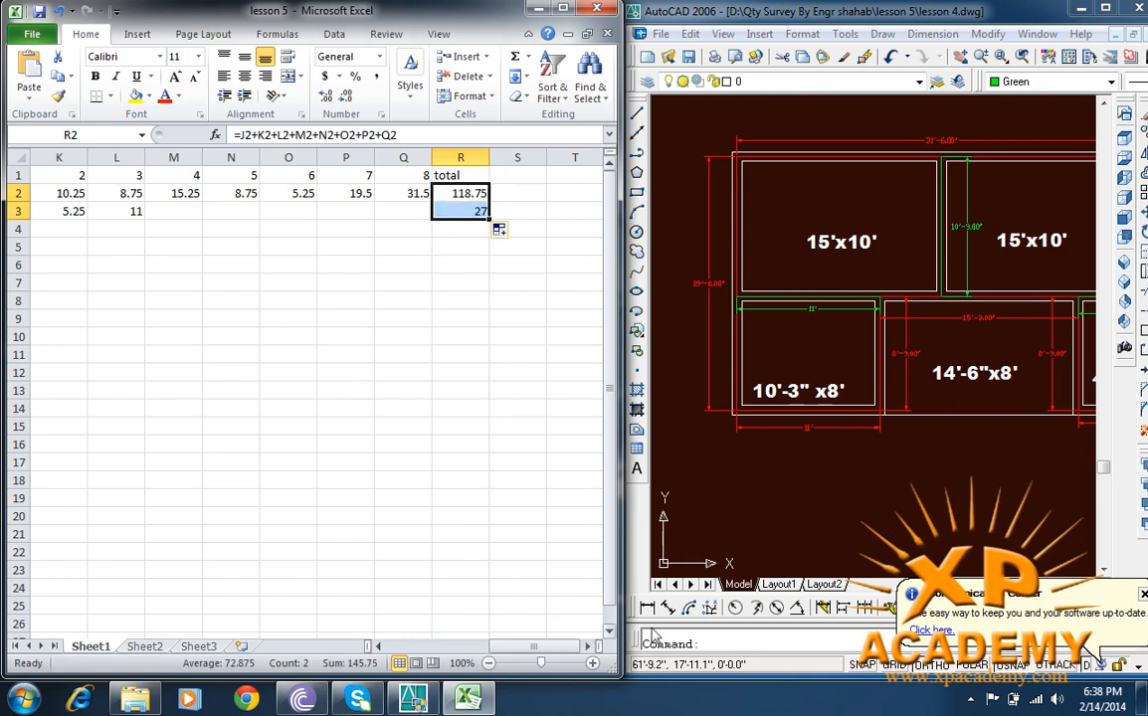
pyautogui.moveTo(540, 652)
pyautogui.mouseDown()
pyautogui.moveTo(506, 650)
pyautogui.moveTo(521, 648)
pyautogui.mouseUp()
pyautogui.click(464, 229)
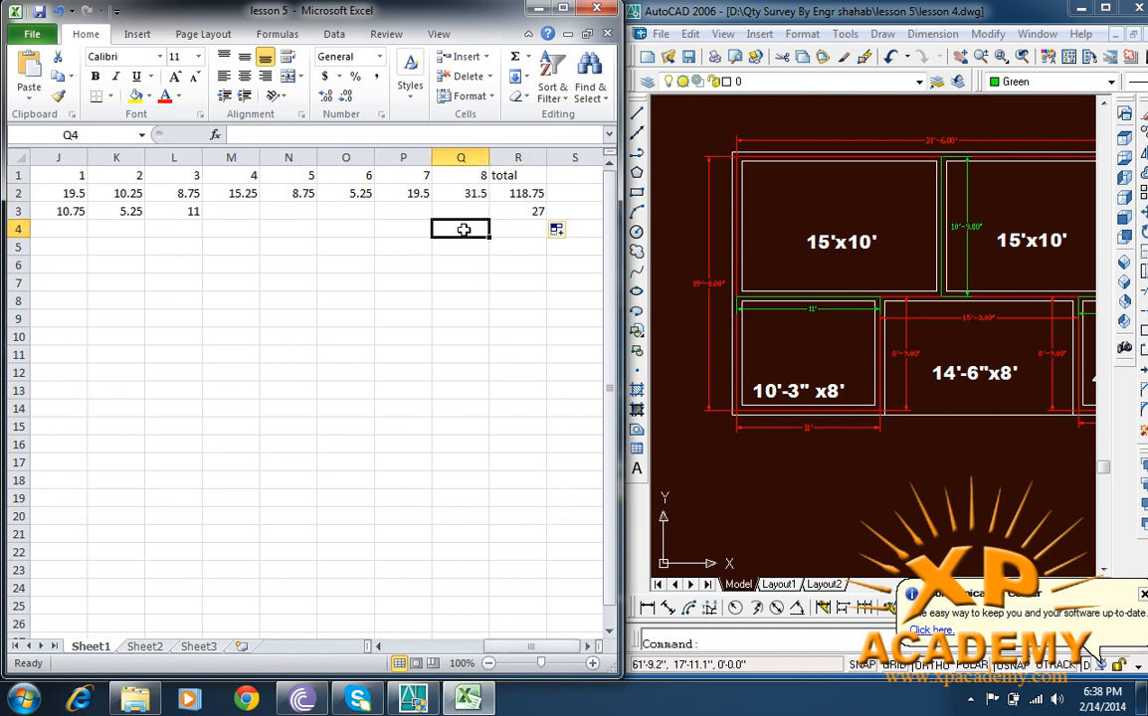
pyautogui.write('total')
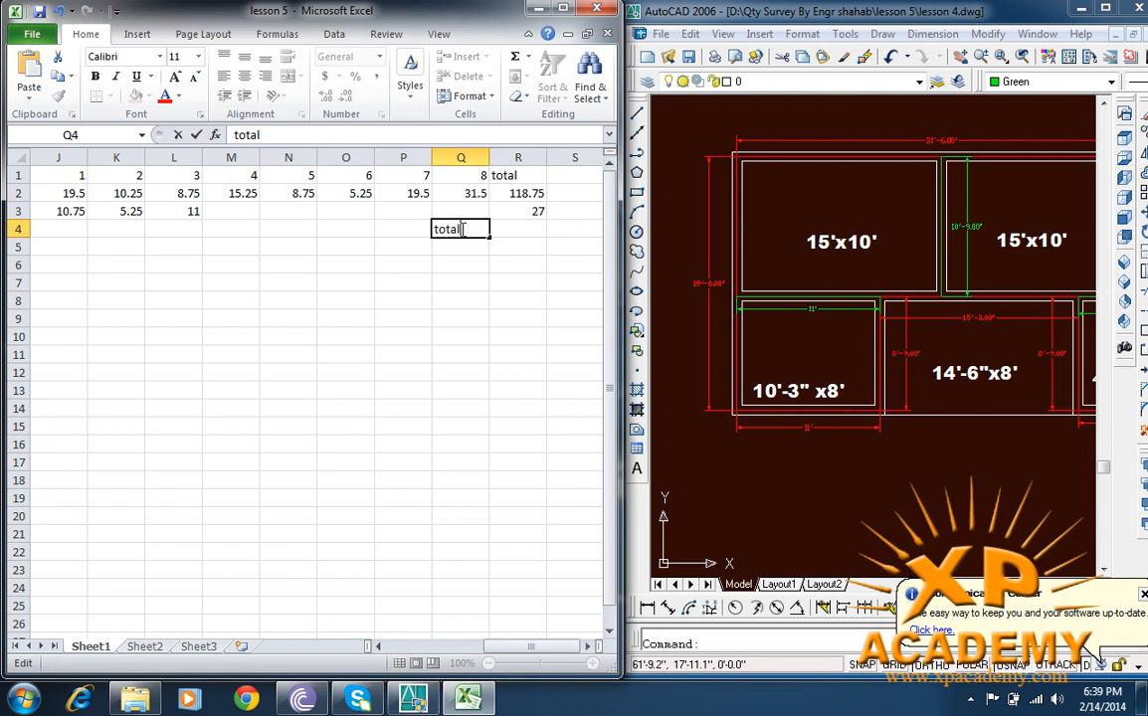
pyautogui.press('Tab')
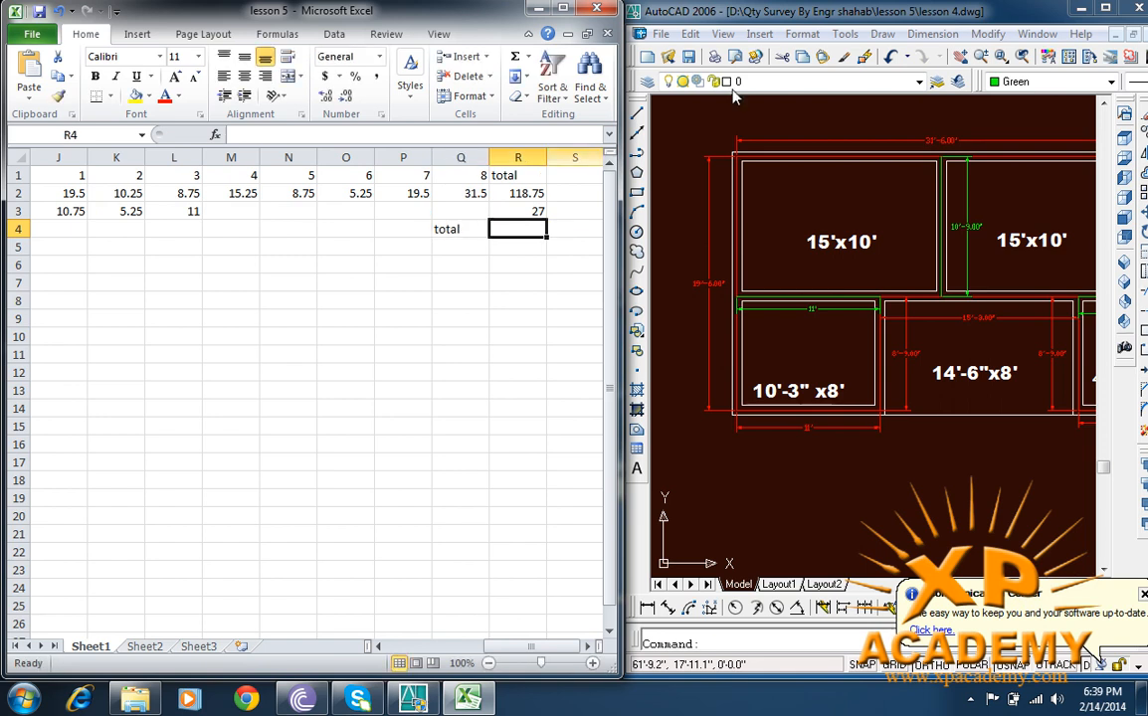
# Step: Add the Red and Green totals in R4 with the formula =R2+R3
pyautogui.click(529, 194)
pyautogui.click(538, 214)
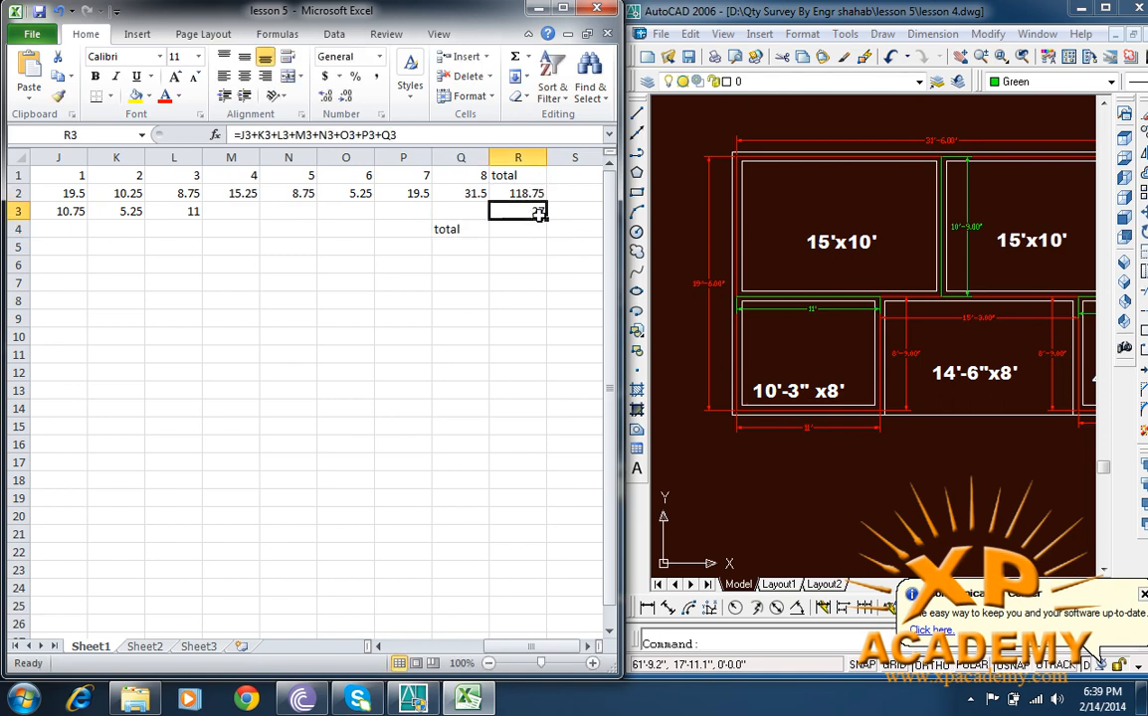
pyautogui.click(532, 193)
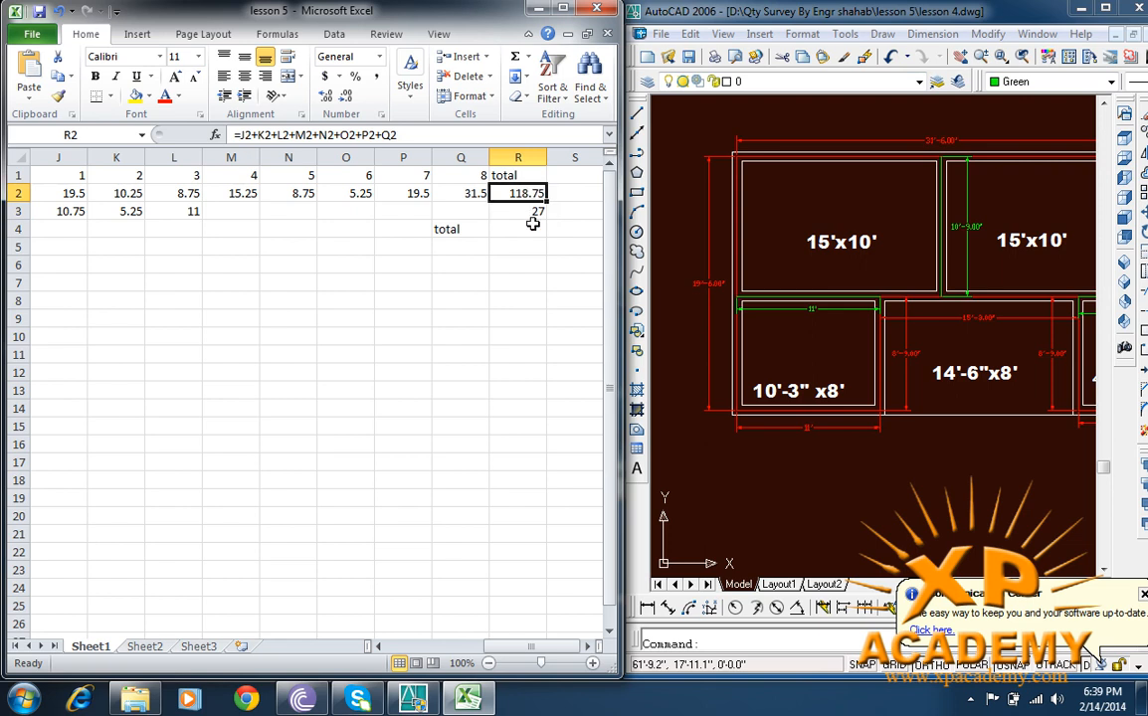
pyautogui.click(533, 218)
pyautogui.click(525, 193)
pyautogui.click(507, 231)
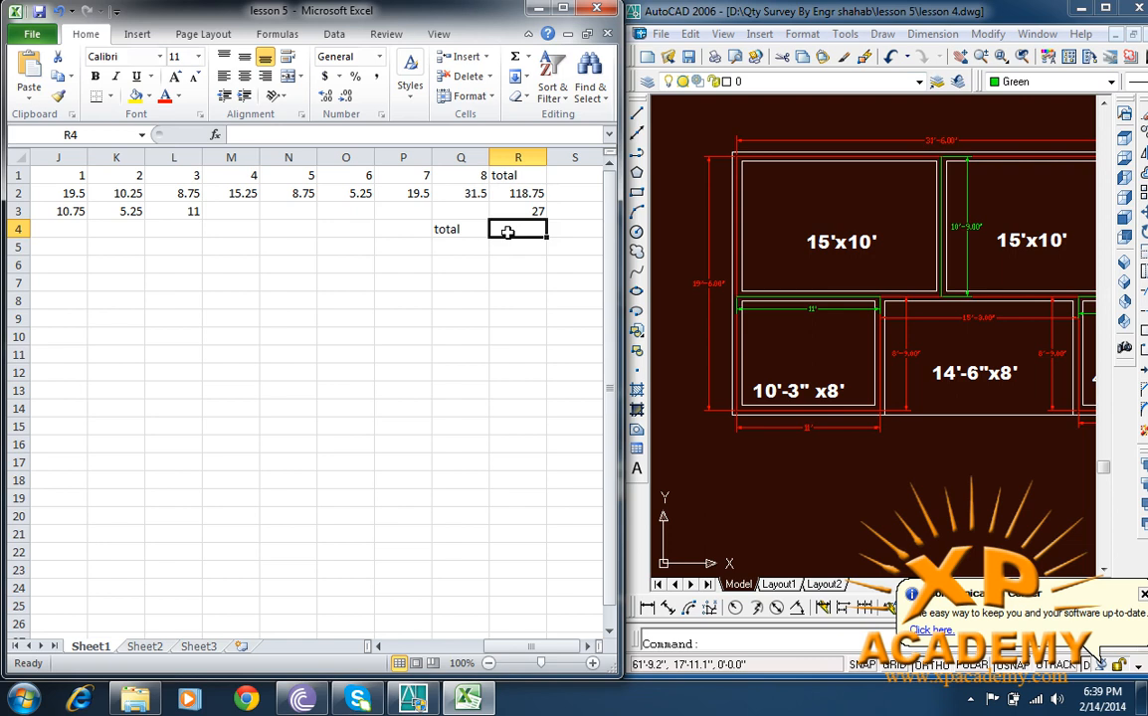
pyautogui.write('=')
pyautogui.click(519, 194)
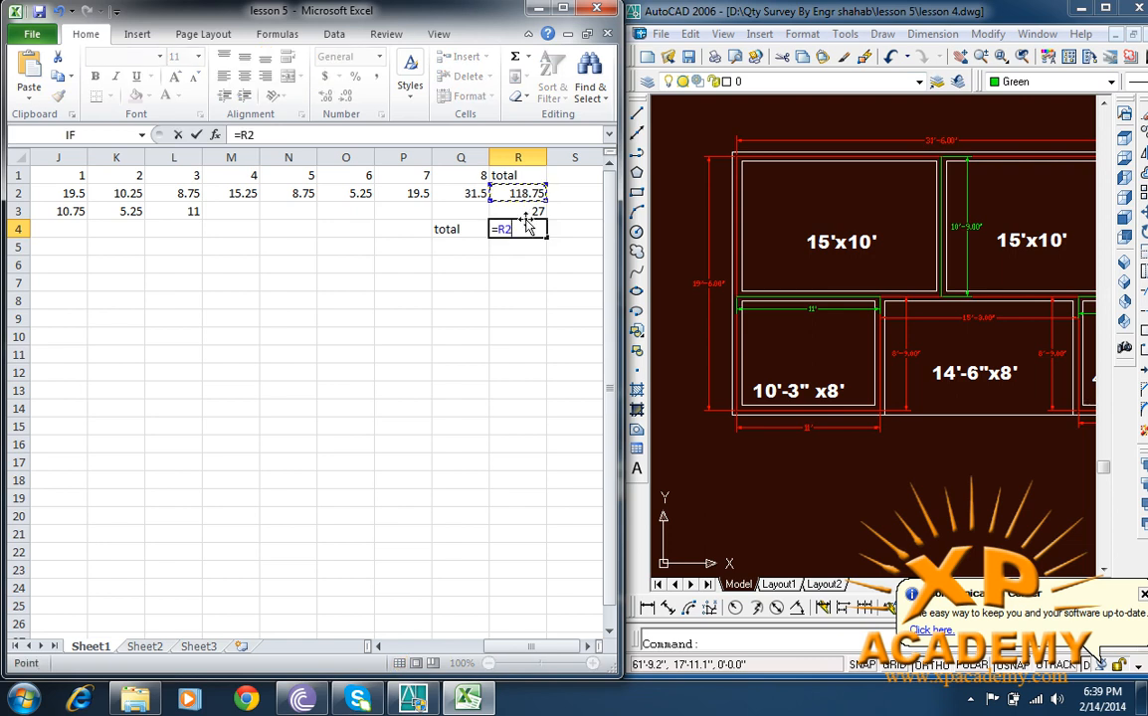
pyautogui.write('+')
pyautogui.click(524, 212)
pyautogui.press('Return')
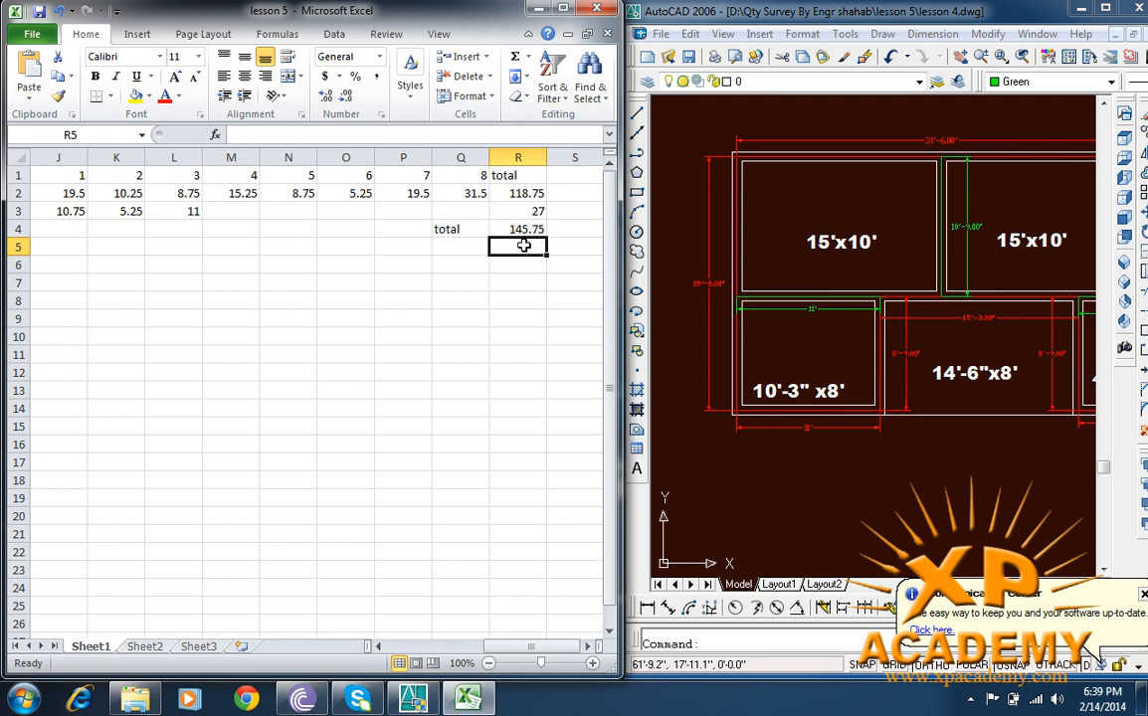
# Step: In AutoCAD, draw a circle centered on the left end of the 11' green centerline, reaching the 15'x10' room's inner wall corner
pyautogui.click(782, 261)
pyautogui.scroll(-7, 790, 256)
pyautogui.scroll(7, 825, 267)
pyautogui.moveTo(765, 290); pyautogui.dragTo(858, 280)
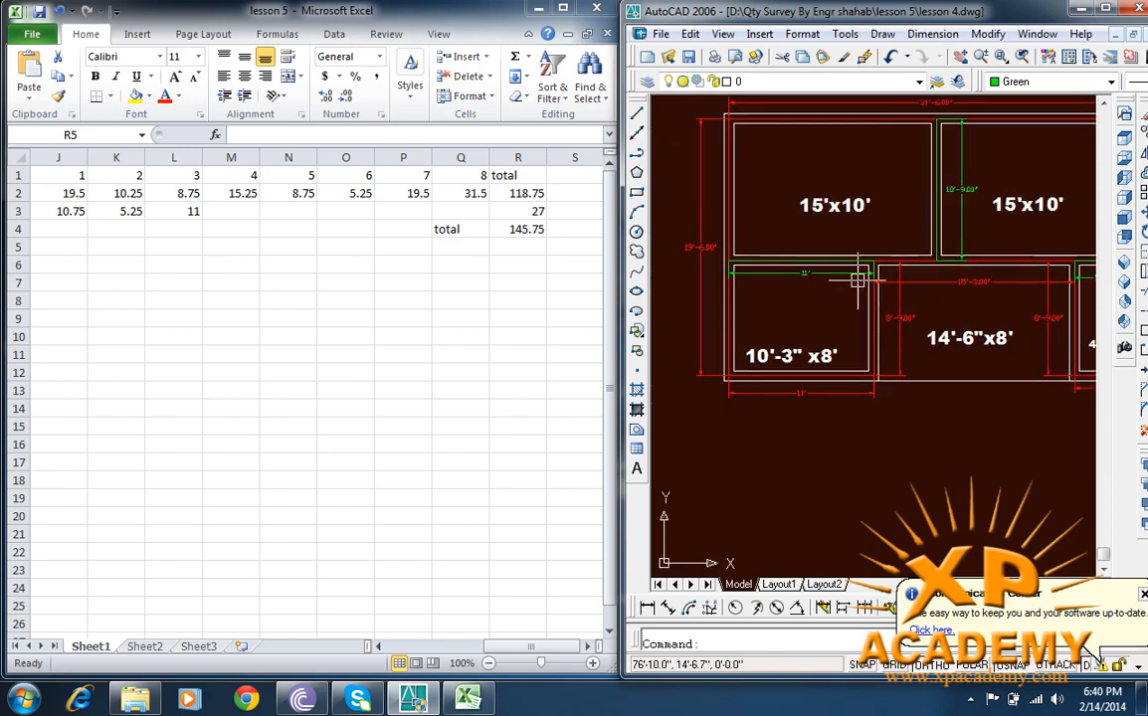
pyautogui.scroll(3, 726, 263)
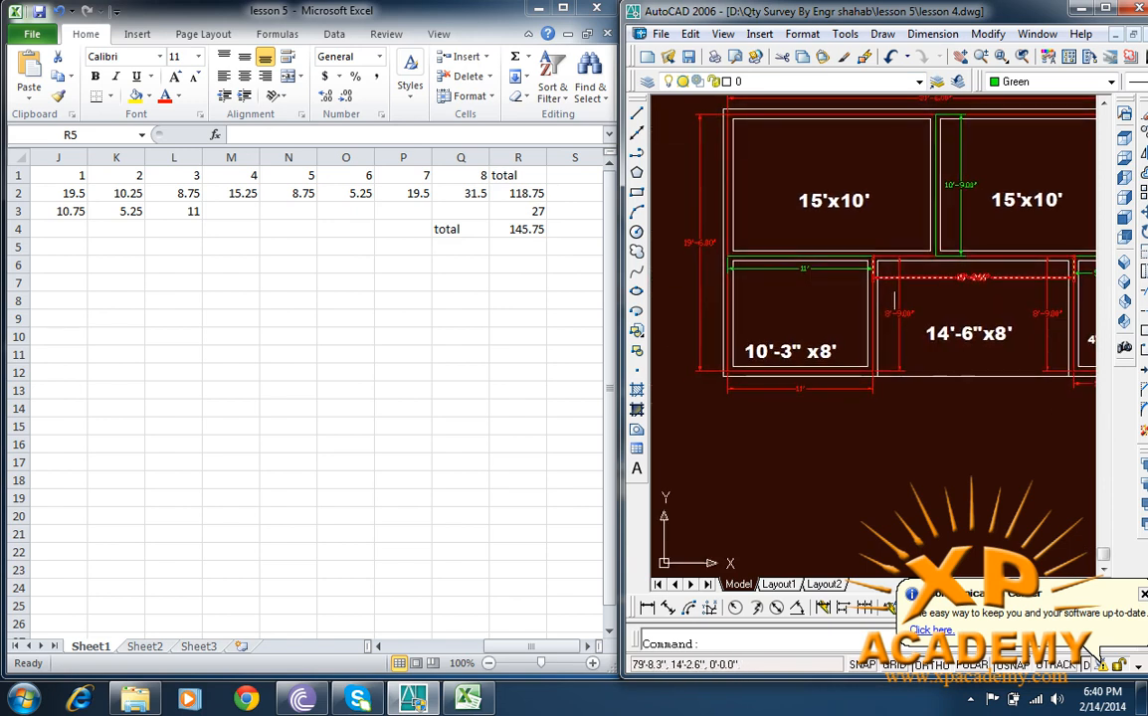
pyautogui.moveTo(726, 263); pyautogui.dragTo(768, 292)
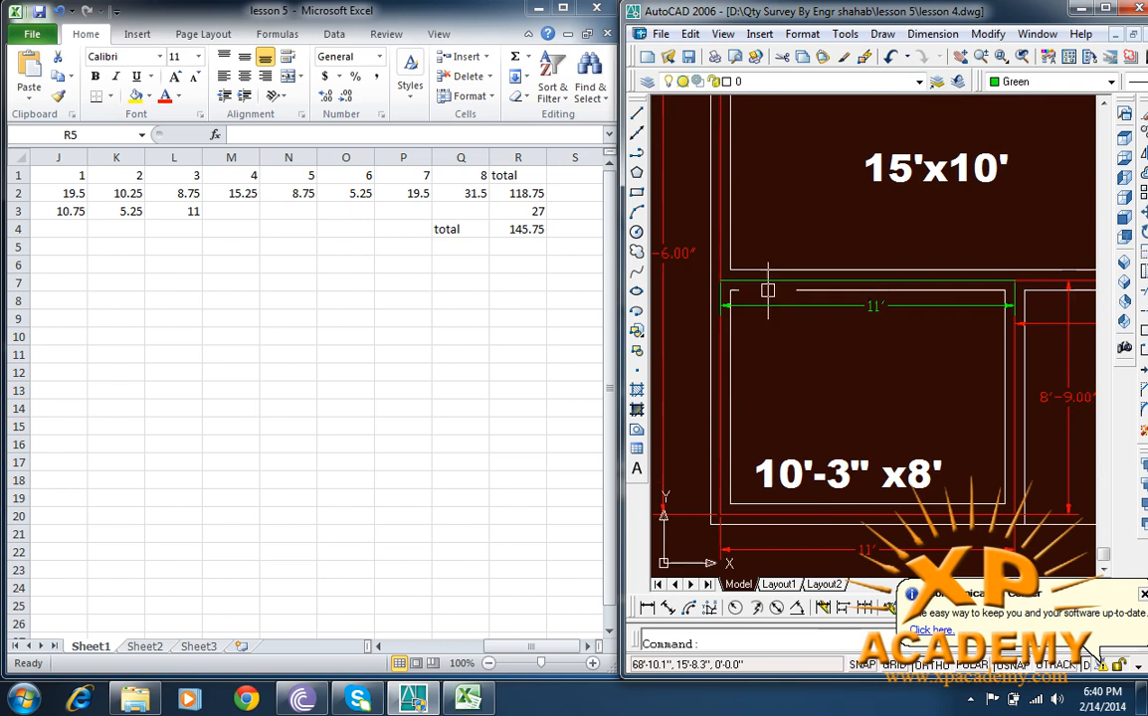
pyautogui.click(637, 232)
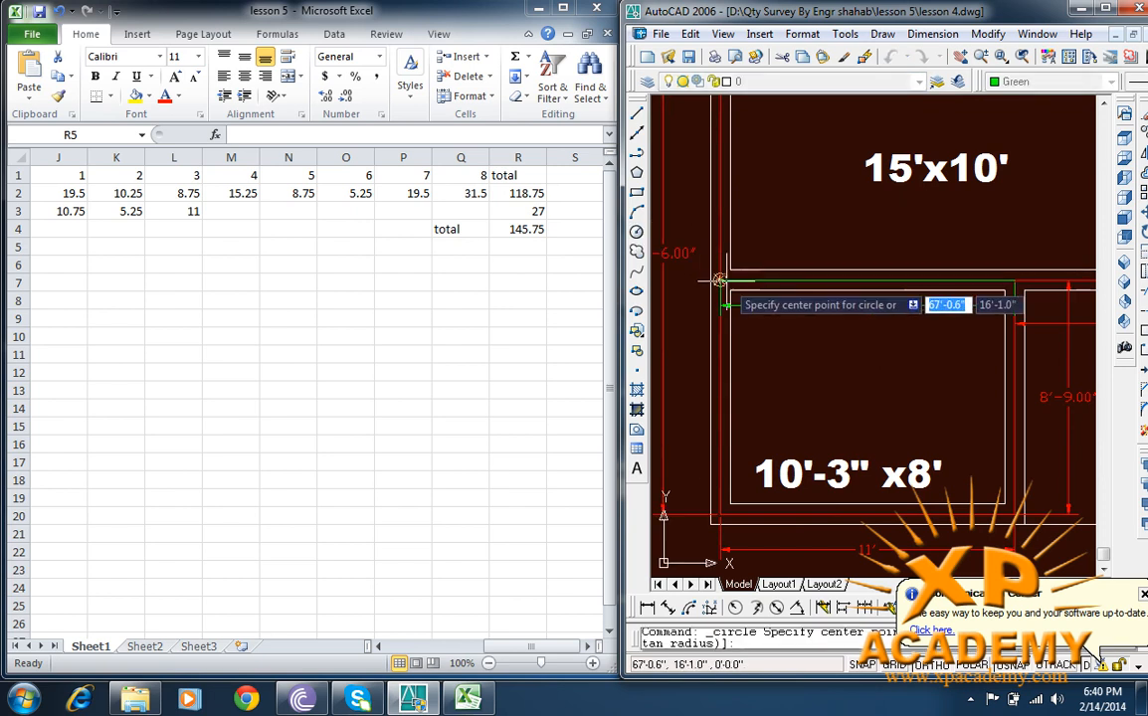
pyautogui.click(719, 280)
pyautogui.click(731, 272)
pyautogui.click(826, 305)
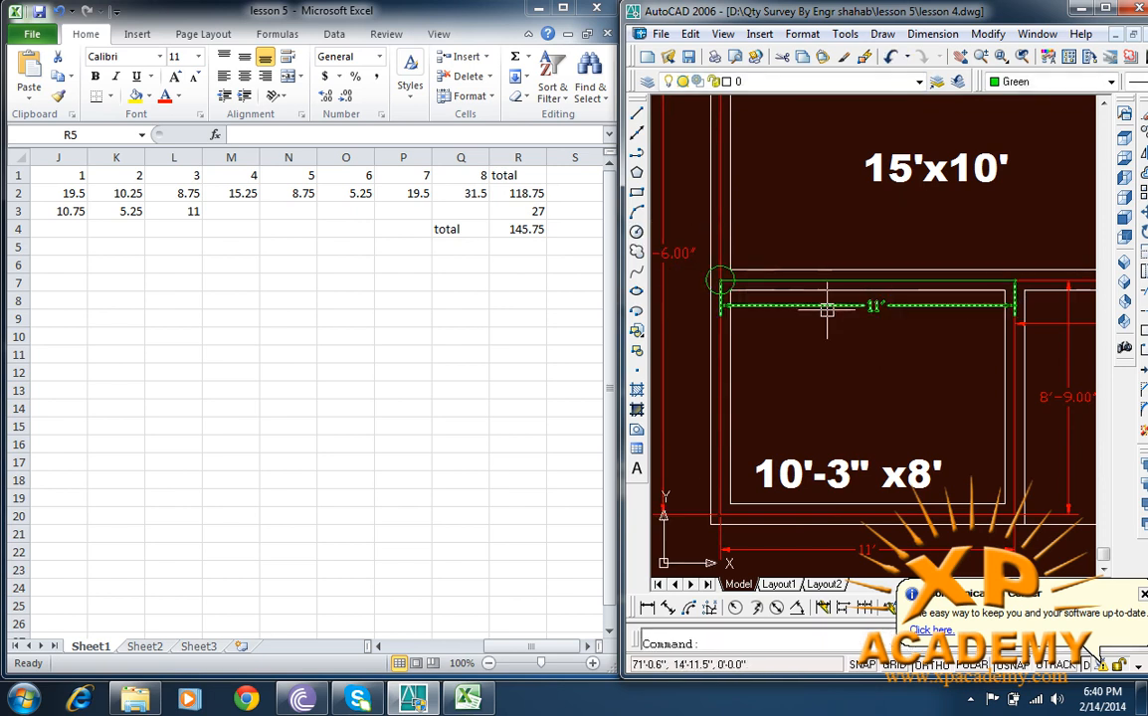
# Step: Draw a circle centered on the right end of the 11' green centerline, reaching the 10'-3" x8' room's inner corner
pyautogui.moveTo(827, 305); pyautogui.dragTo(801, 303)
pyautogui.press('Return')
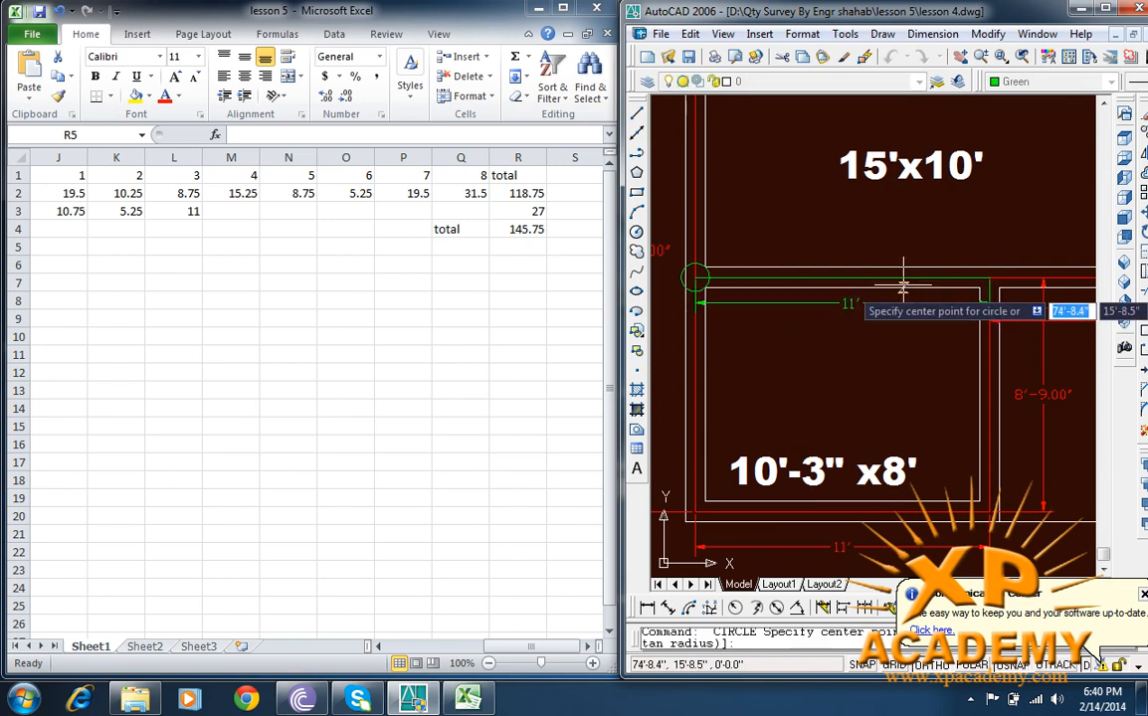
pyautogui.scroll(3, 990, 276)
pyautogui.click(995, 267)
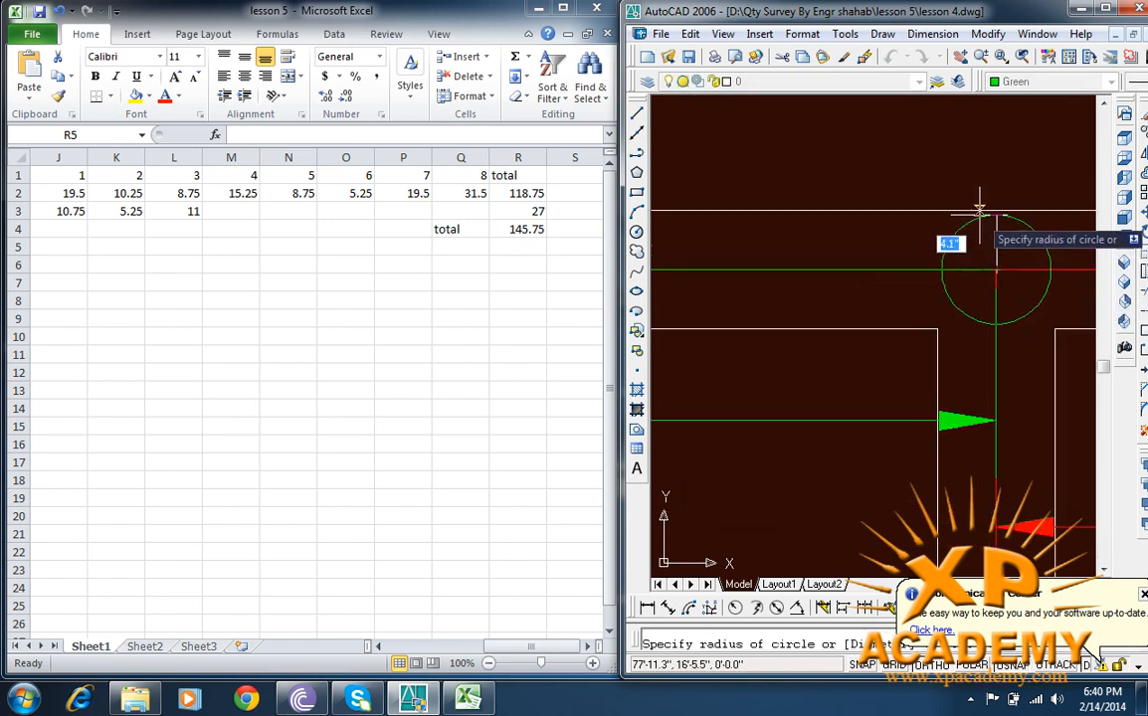
pyautogui.click(937, 329)
# Step: Draw a circle centered on the lower end of the 10'-9" green centerline, reaching the adjacent room's inner wall corner
pyautogui.scroll(-4, 982, 317)
pyautogui.moveTo(1031, 341); pyautogui.dragTo(810, 386)
pyautogui.press('Return')
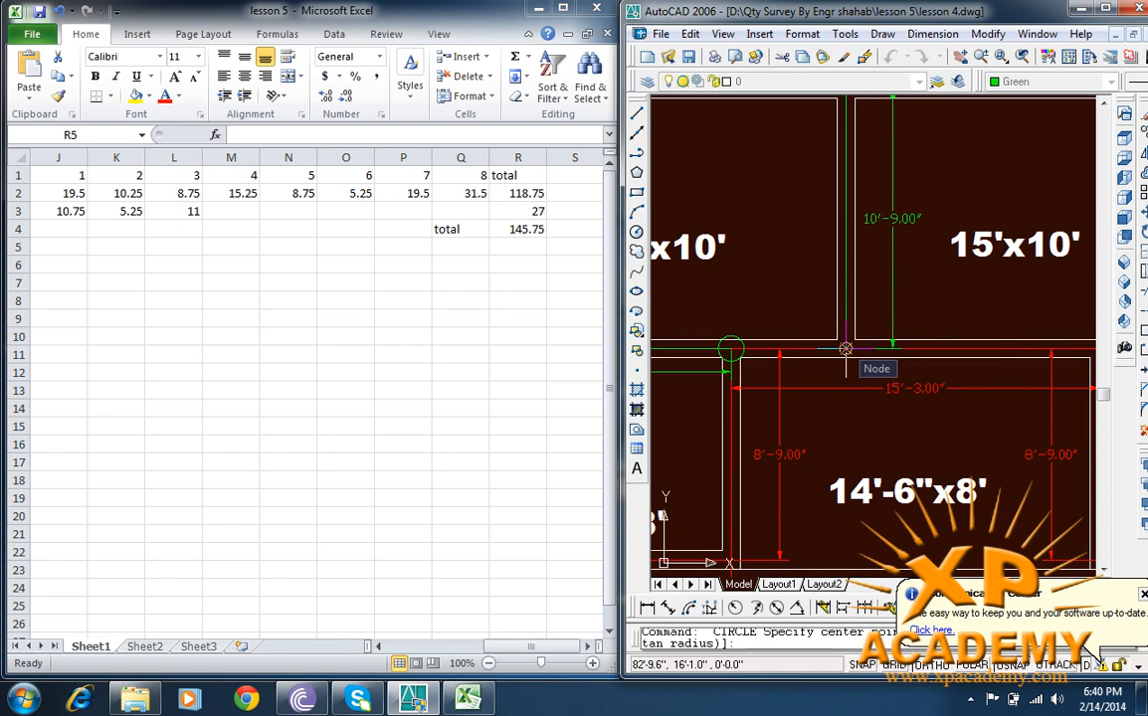
pyautogui.click(844, 348)
pyautogui.click(833, 339)
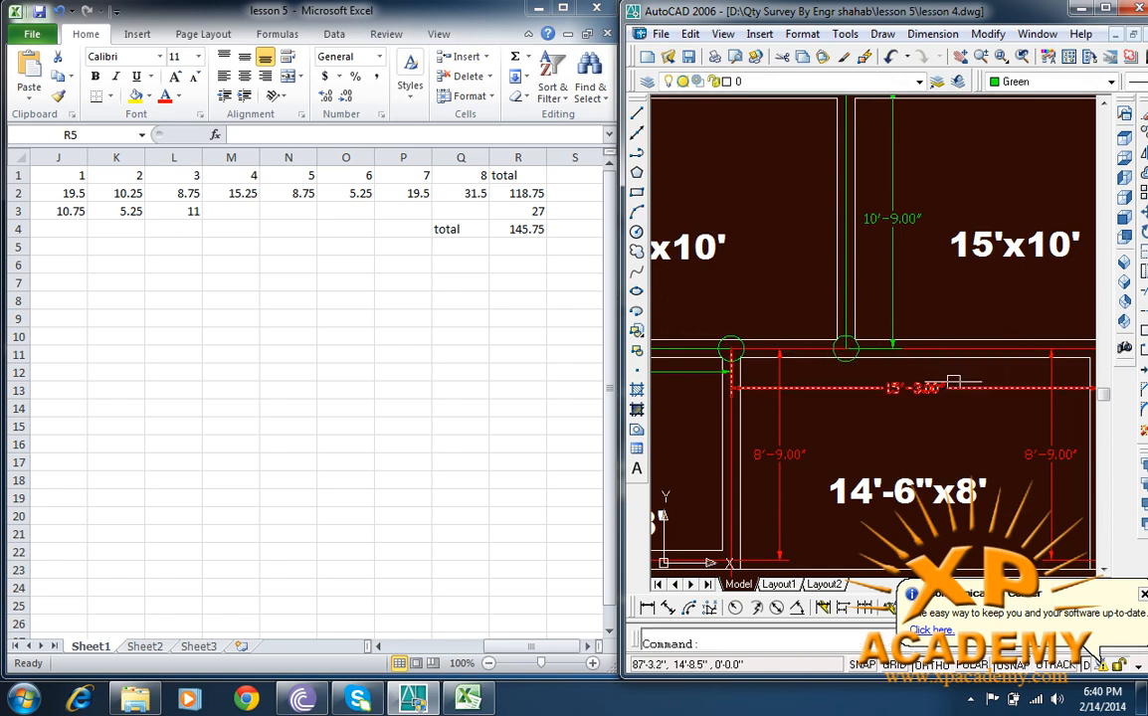
# Step: Draw circles centered on both ends of the 5'-3" green centerline above the 4'-6"x8' room, each reaching the nearby inner wall corner
pyautogui.moveTo(953, 382); pyautogui.dragTo(778, 370)
pyautogui.press('Return')
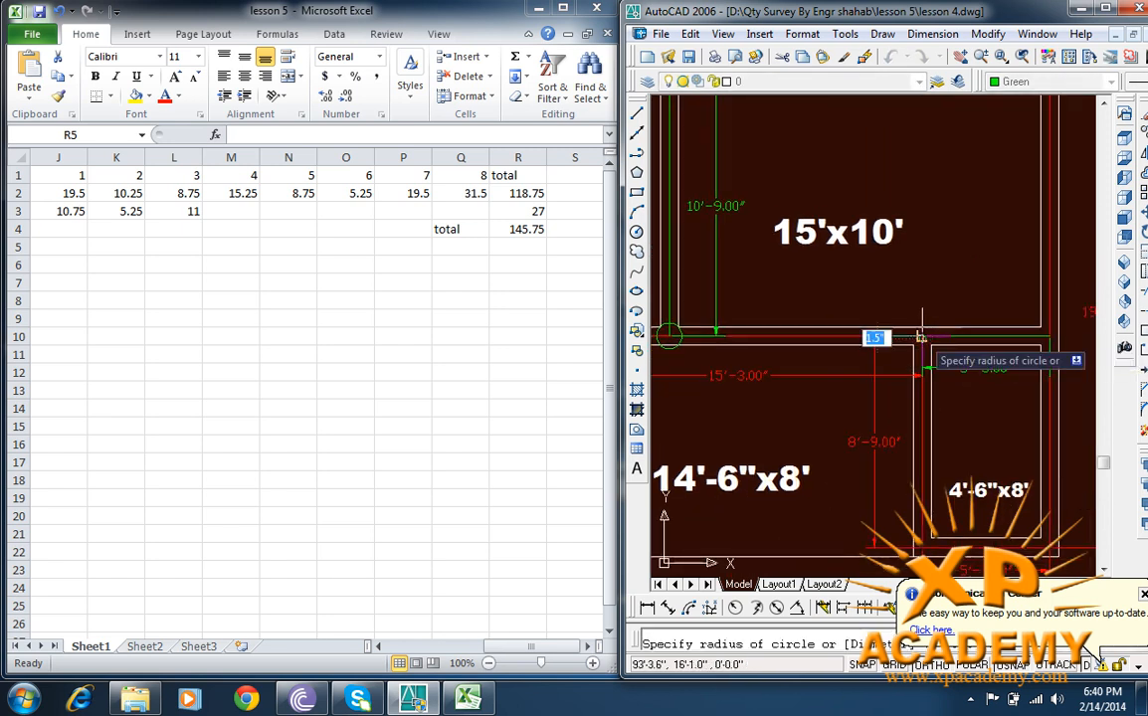
pyautogui.click(922, 340)
pyautogui.click(913, 346)
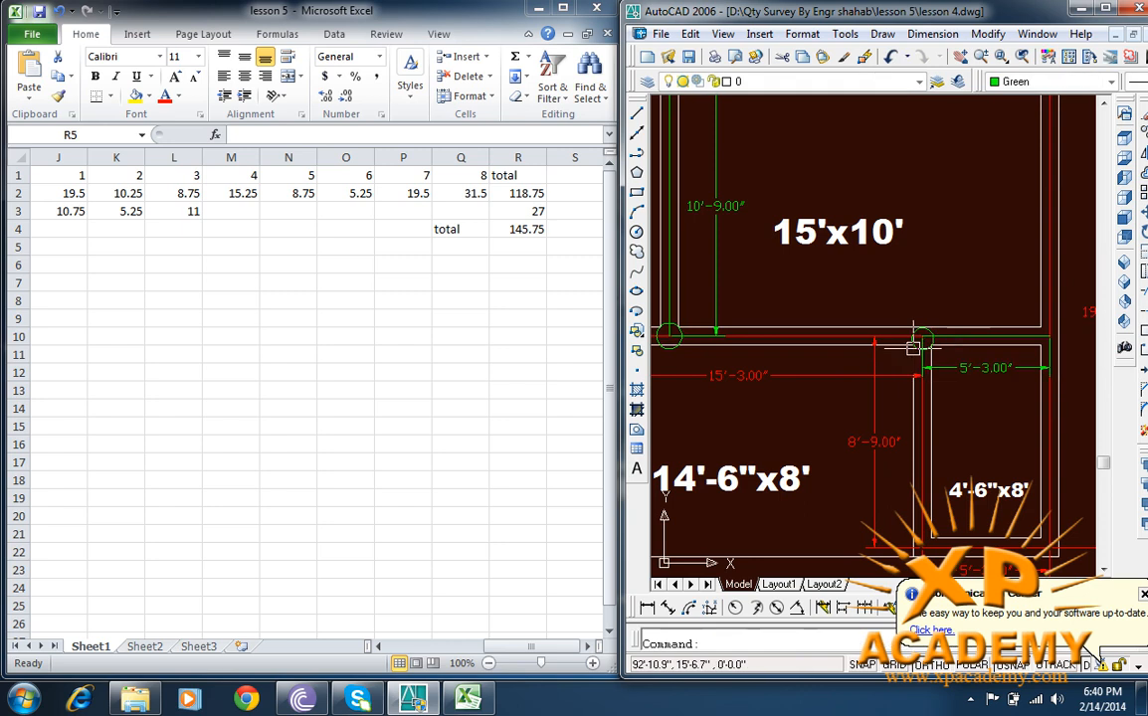
pyautogui.press('Return')
pyautogui.click(1050, 339)
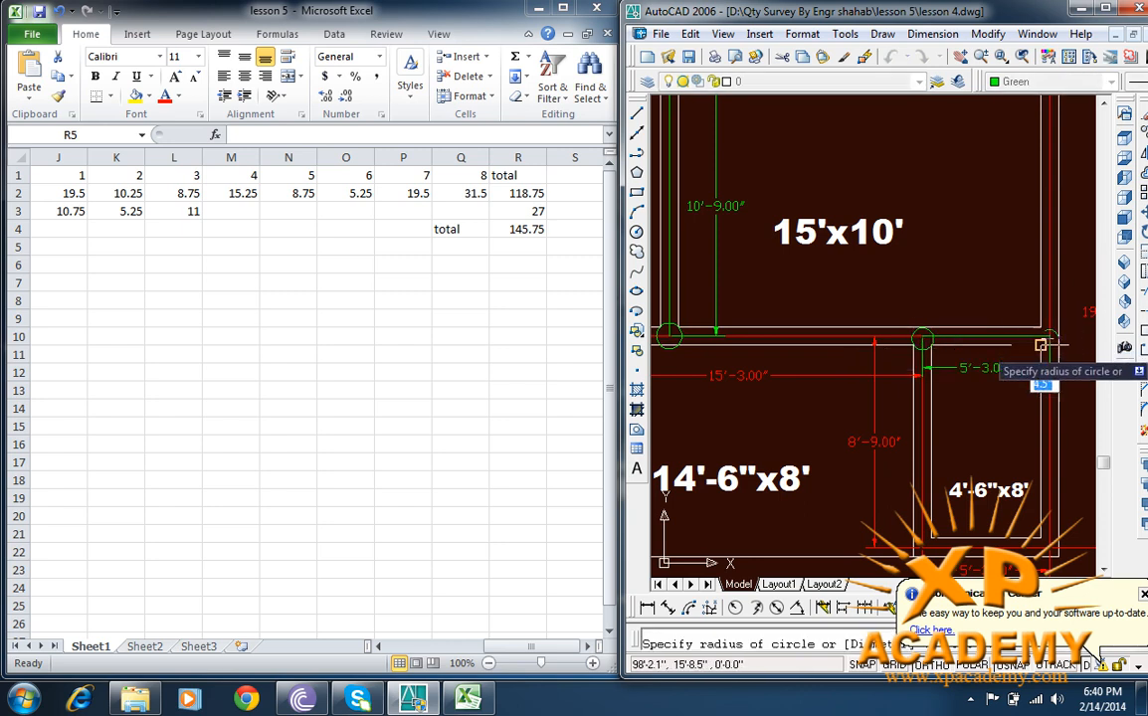
pyautogui.click(957, 390)
# Step: Draw a circle centered on the upper end of the 10'-9" green centerline, reaching the 15'x10' room's inner wall corner
pyautogui.scroll(-4, 959, 400)
pyautogui.scroll(6, 831, 254)
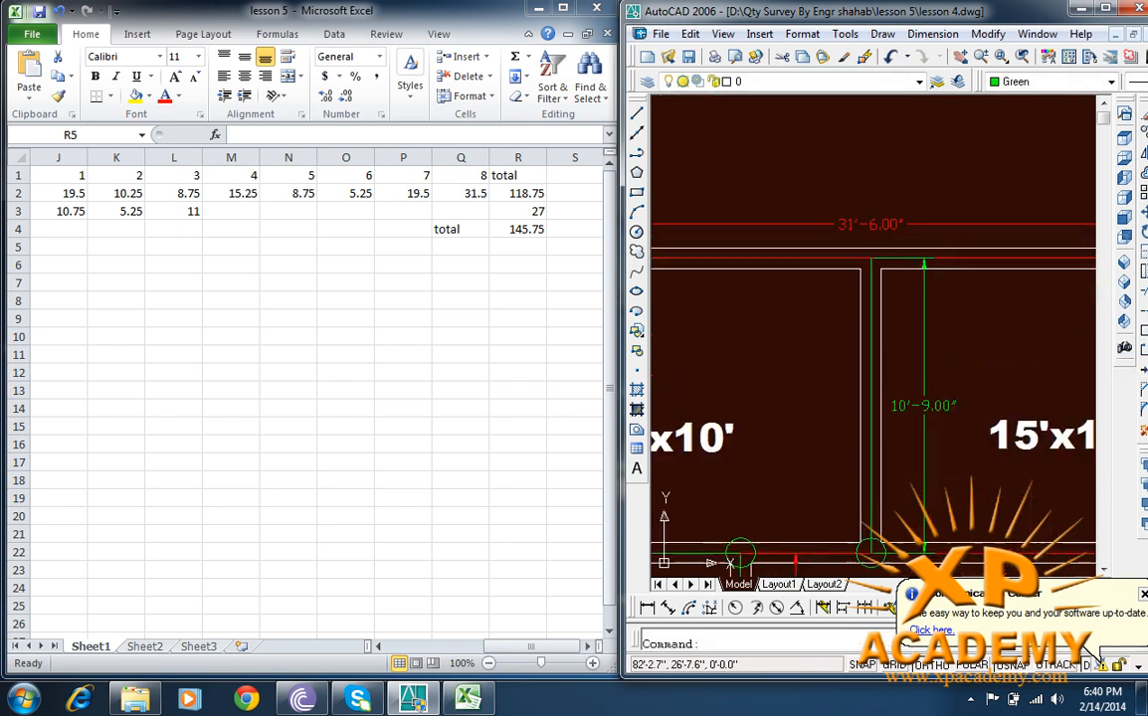
pyautogui.press('Return')
pyautogui.click(868, 260)
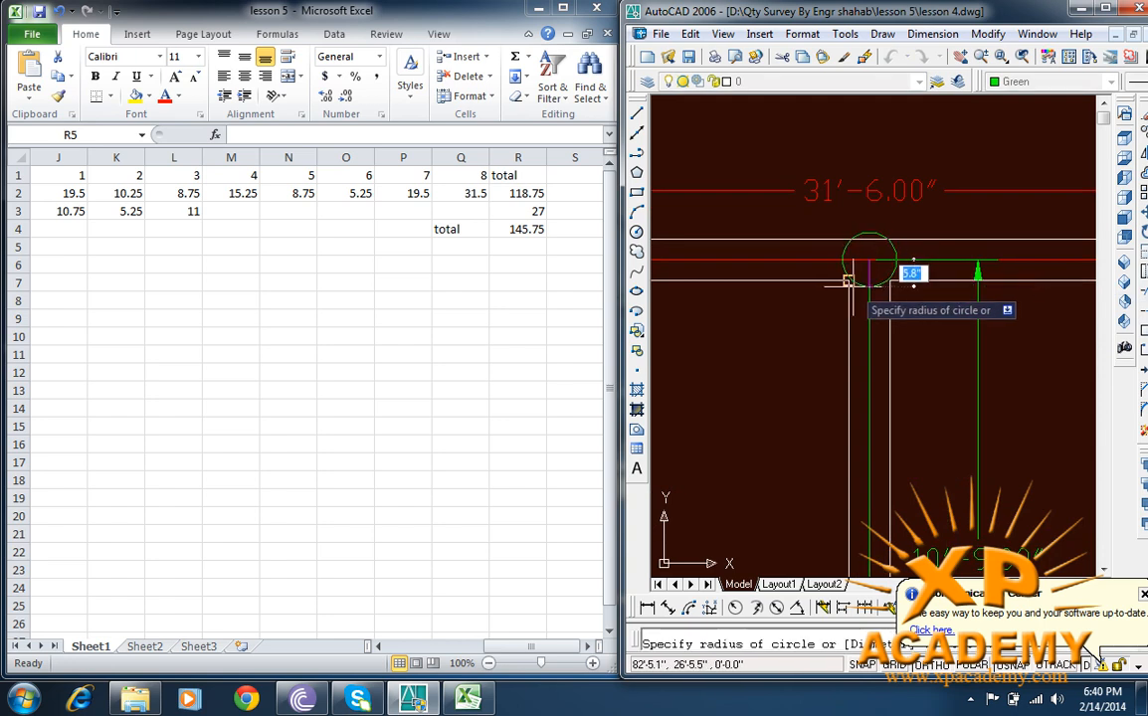
pyautogui.click(847, 279)
# Step: Examine the plan's uncircled outer corner and the circled junctions at the ends of the green centerlines
pyautogui.scroll(-6, 836, 294)
pyautogui.scroll(6, 760, 194)
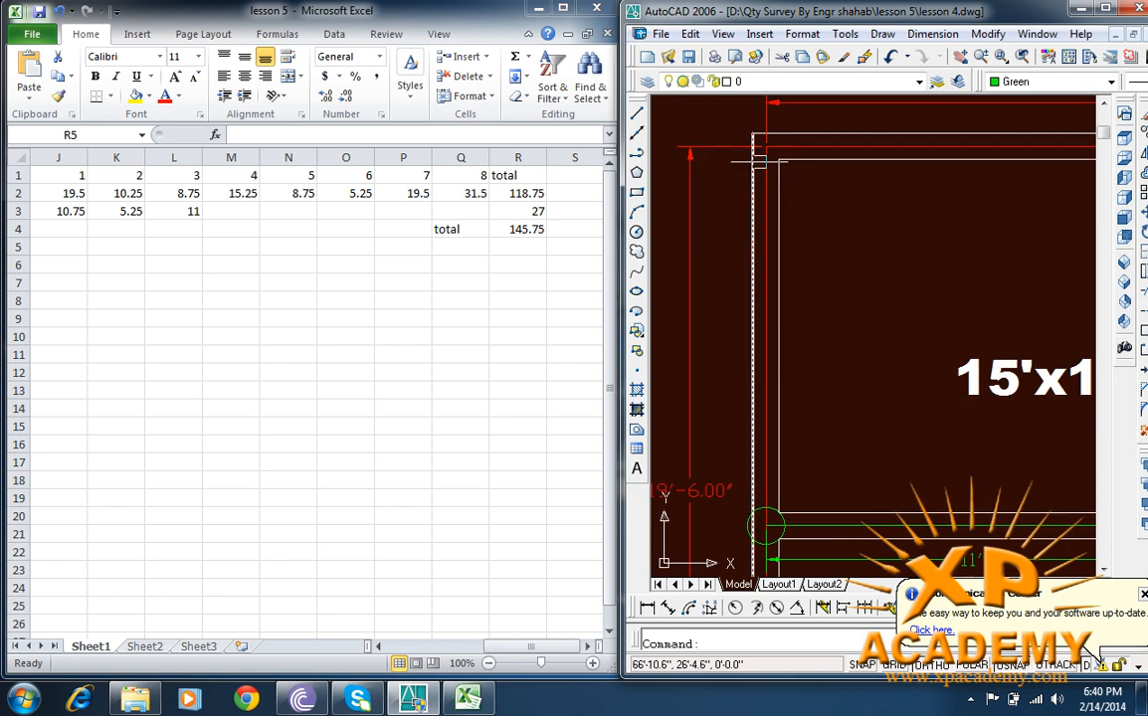
pyautogui.scroll(-5, 767, 164)
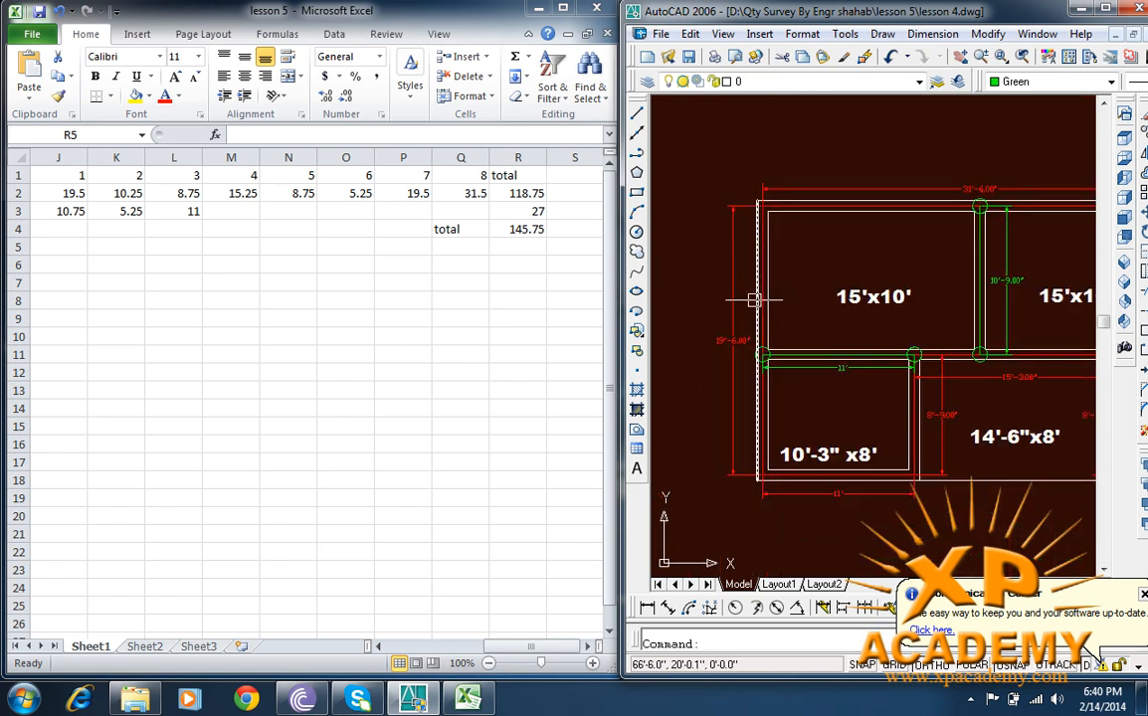
pyautogui.scroll(5, 756, 214)
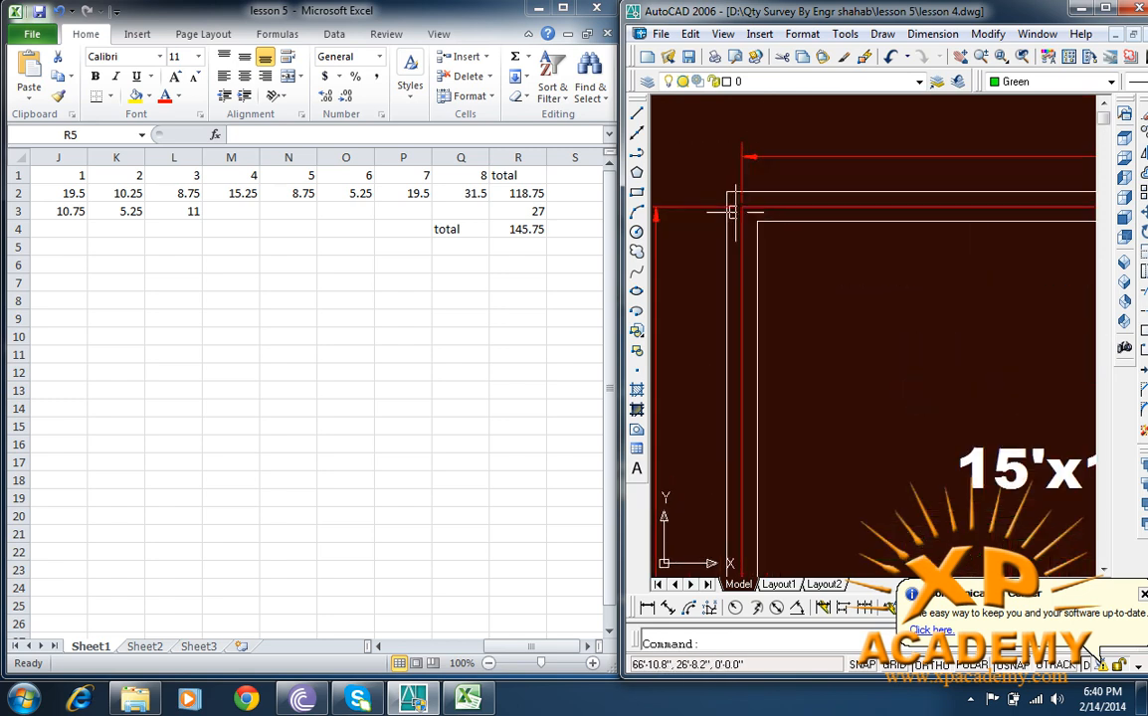
pyautogui.scroll(-5, 748, 204)
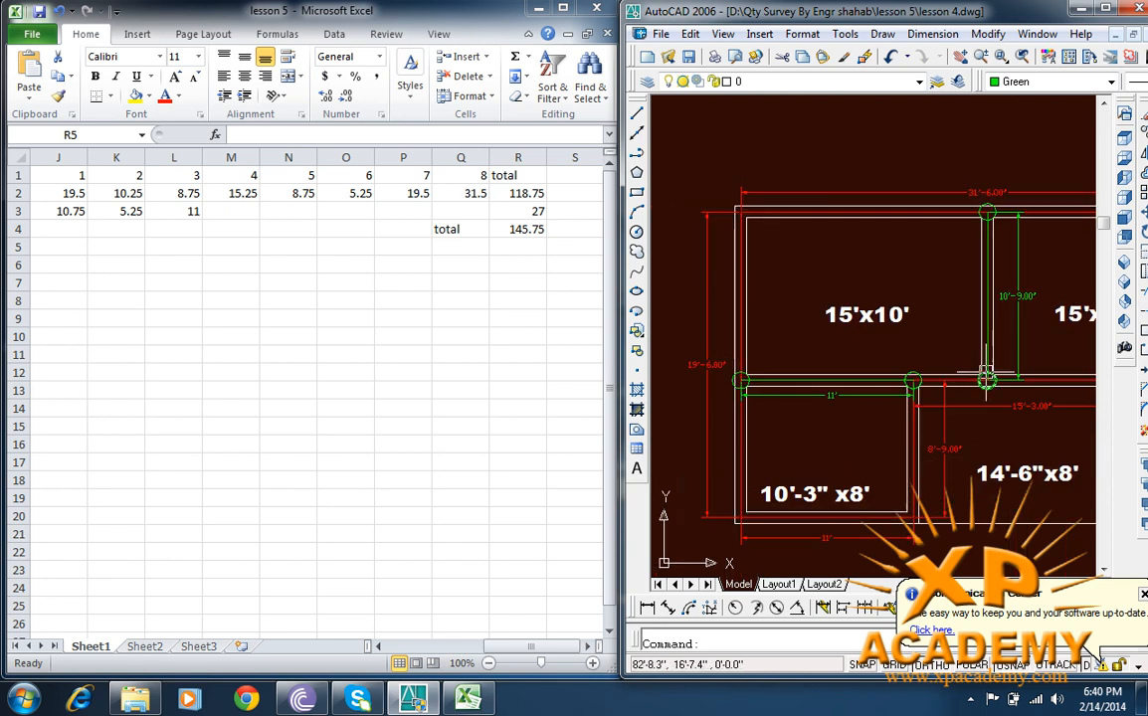
pyautogui.scroll(3, 756, 376)
pyautogui.moveTo(739, 414); pyautogui.dragTo(753, 323)
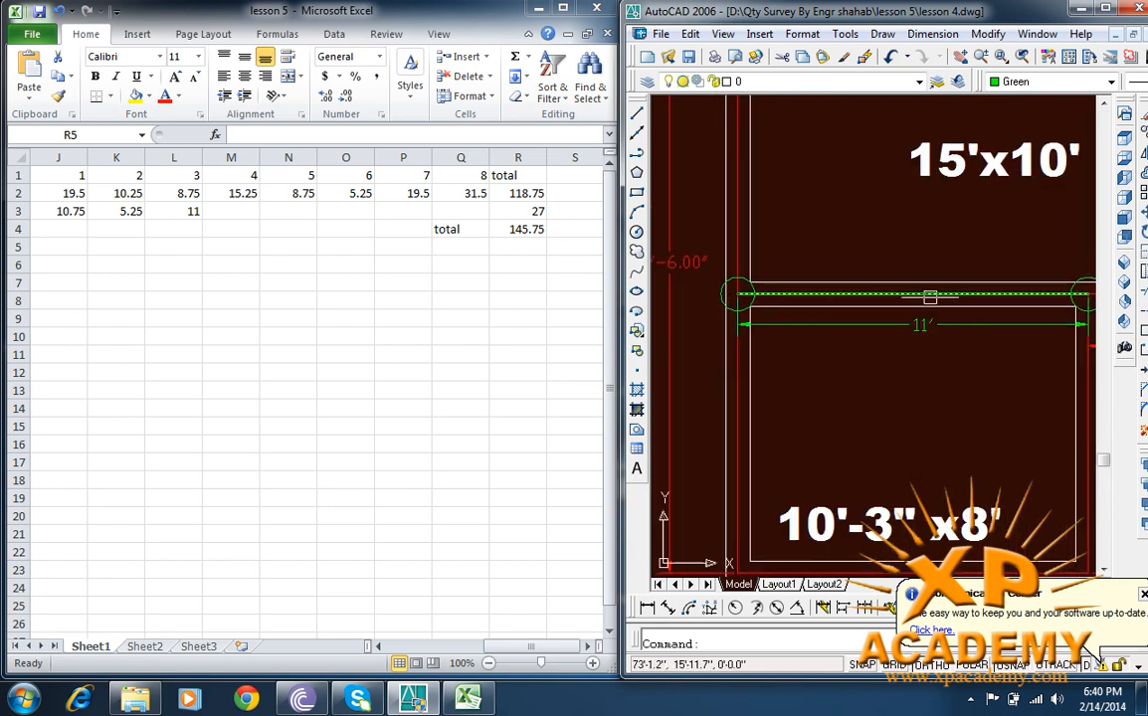
pyautogui.moveTo(889, 340); pyautogui.dragTo(845, 279)
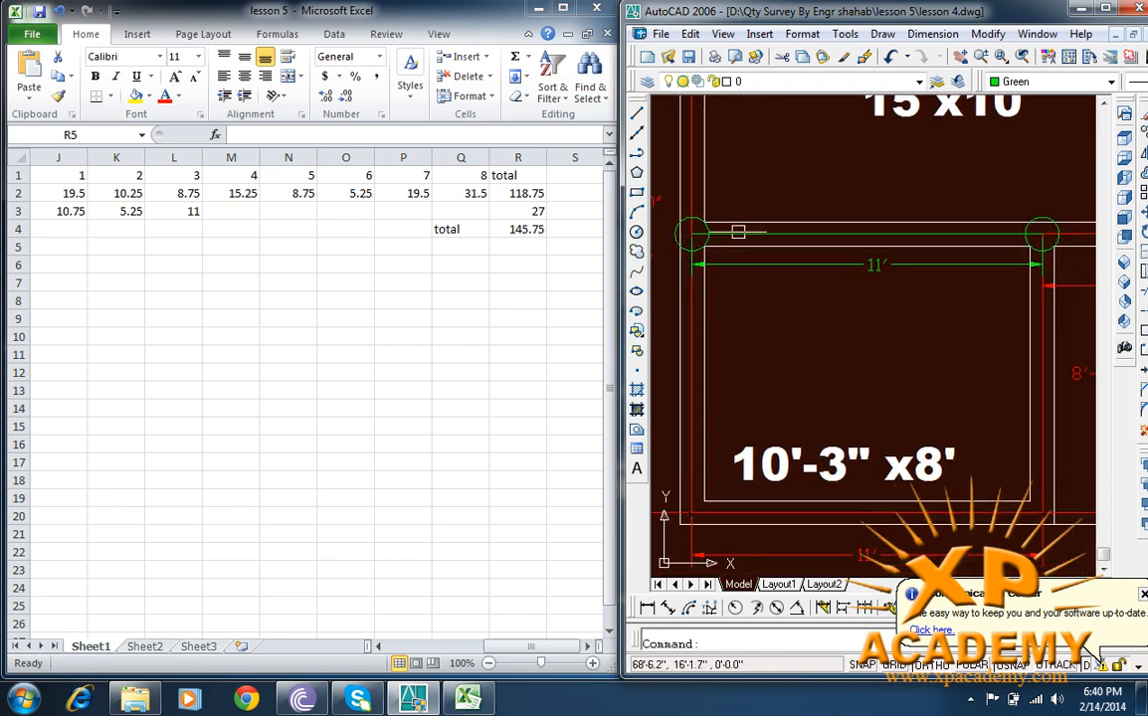
pyautogui.scroll(-3, 851, 288)
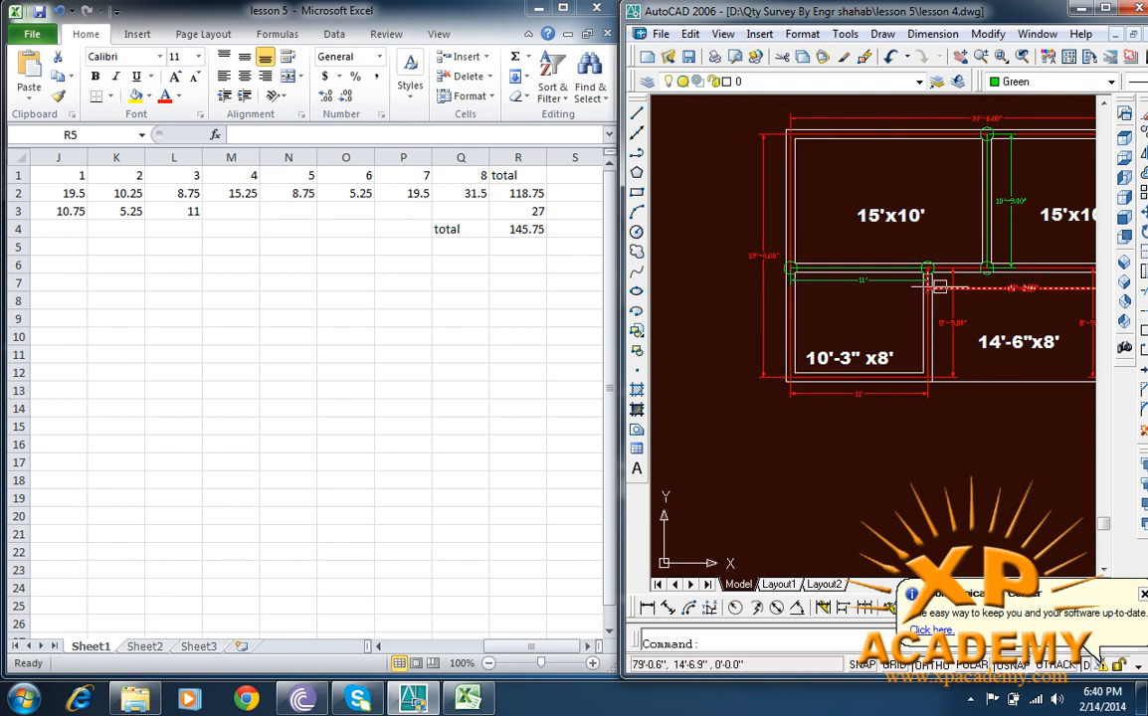
pyautogui.moveTo(999, 322); pyautogui.dragTo(852, 339)
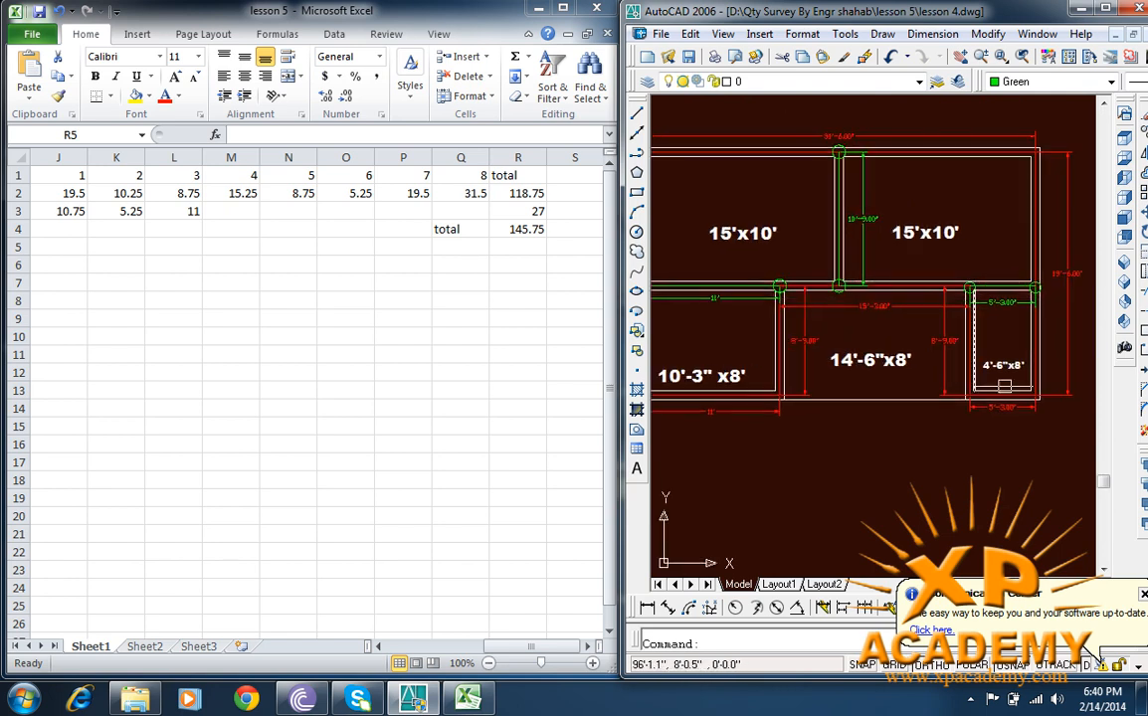
pyautogui.moveTo(749, 304); pyautogui.dragTo(1073, 374)
pyautogui.moveTo(973, 228); pyautogui.dragTo(884, 222)
pyautogui.scroll(9, 884, 222)
pyautogui.scroll(-7, 876, 220)
pyautogui.moveTo(927, 333); pyautogui.dragTo(802, 229)
pyautogui.scroll(3, 803, 310)
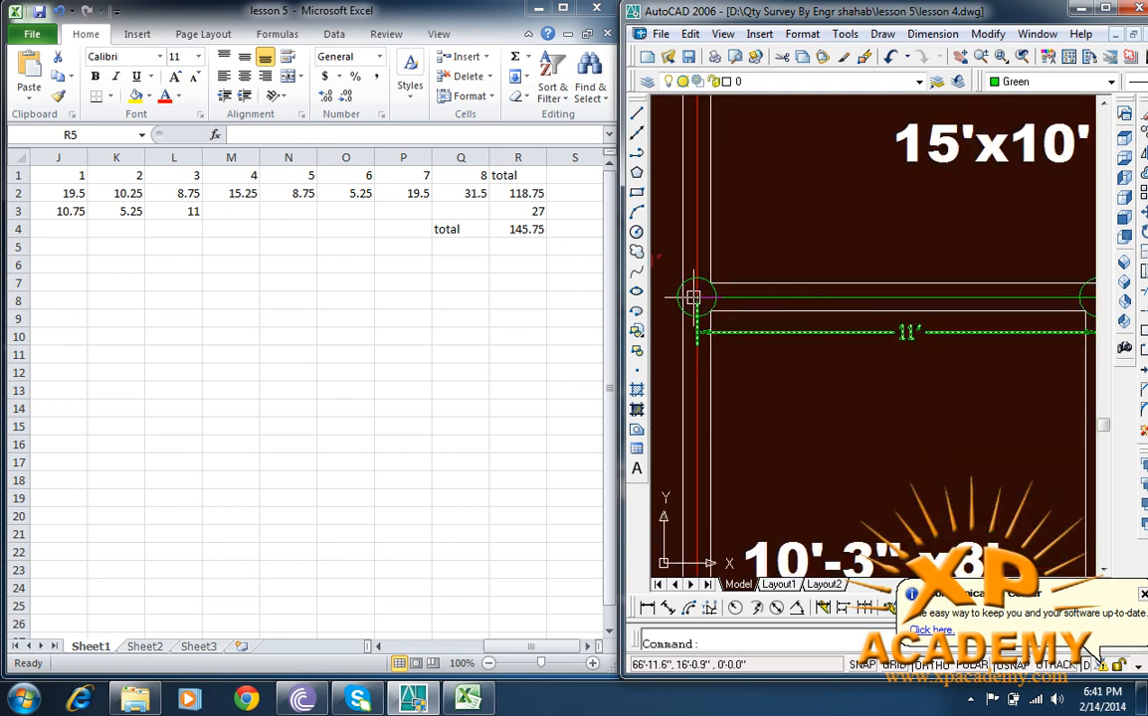
pyautogui.scroll(-2, 756, 296)
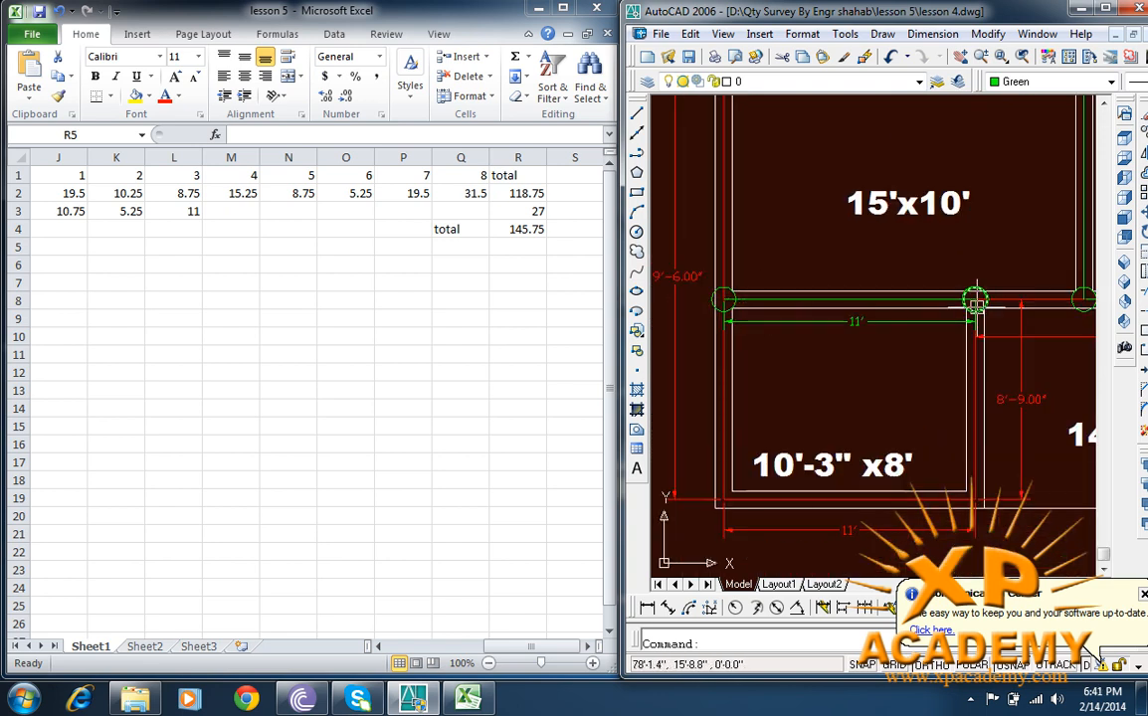
pyautogui.moveTo(1018, 292); pyautogui.dragTo(861, 346)
pyautogui.scroll(-4, 861, 346)
pyautogui.scroll(5, 793, 363)
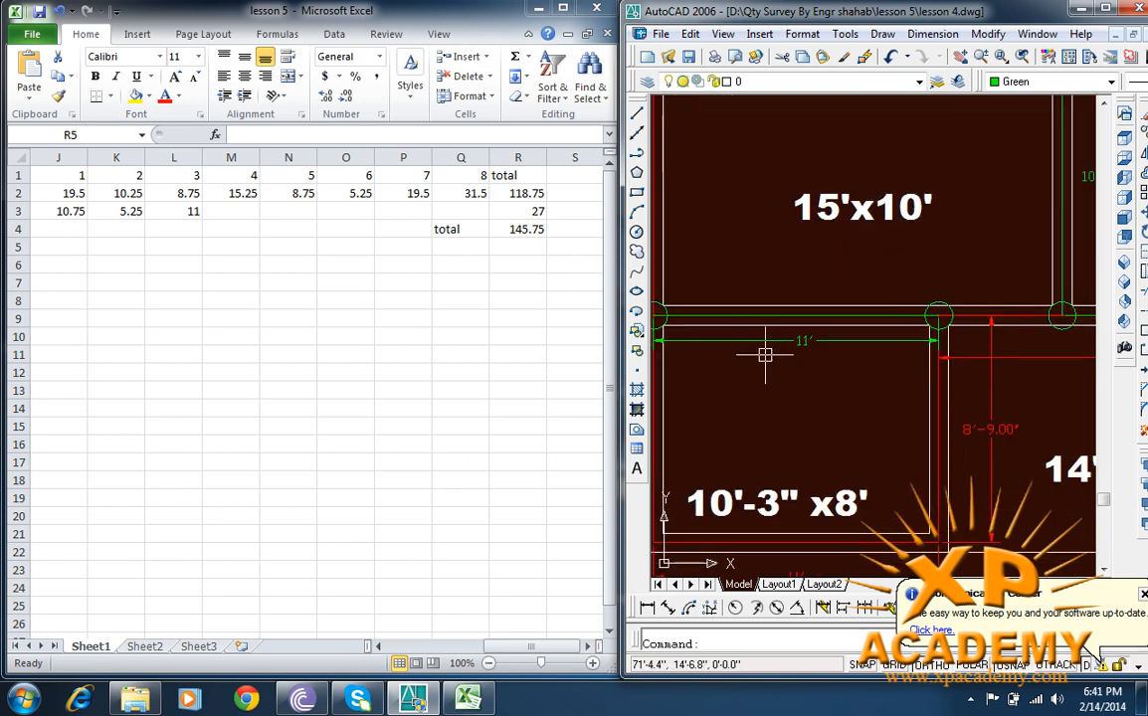
pyautogui.moveTo(1050, 291); pyautogui.dragTo(824, 404)
pyautogui.scroll(-2, 855, 336)
pyautogui.moveTo(947, 446); pyautogui.dragTo(950, 359)
pyautogui.scroll(-2, 949, 359)
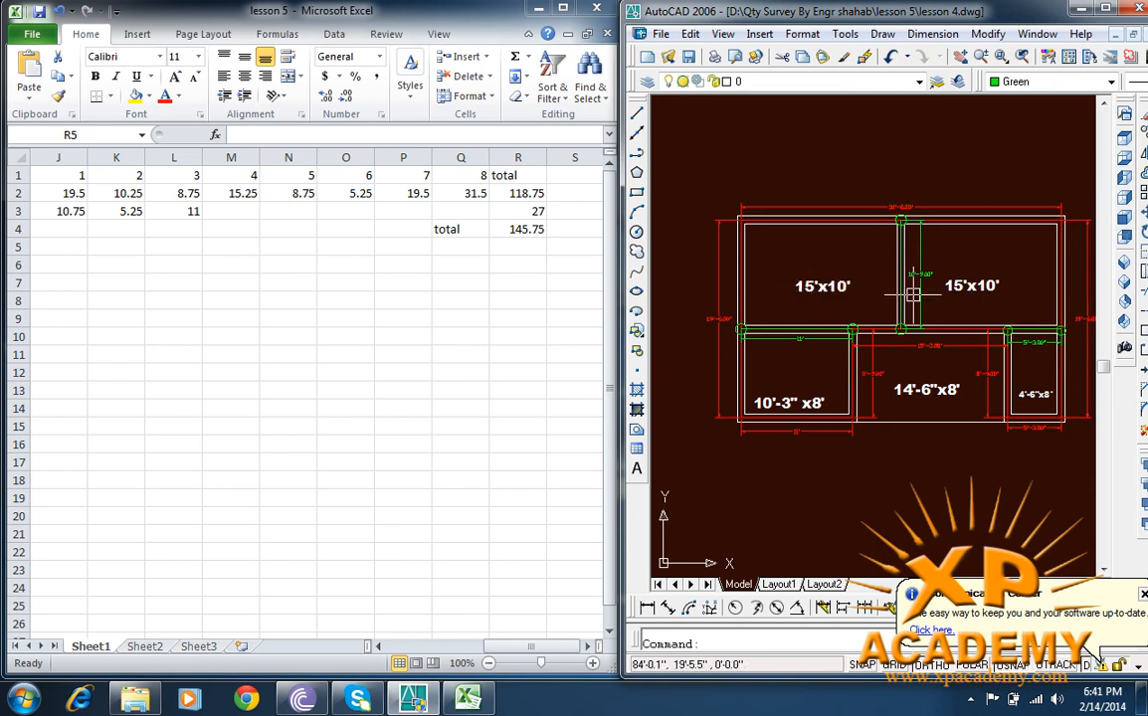
pyautogui.scroll(1, 912, 295)
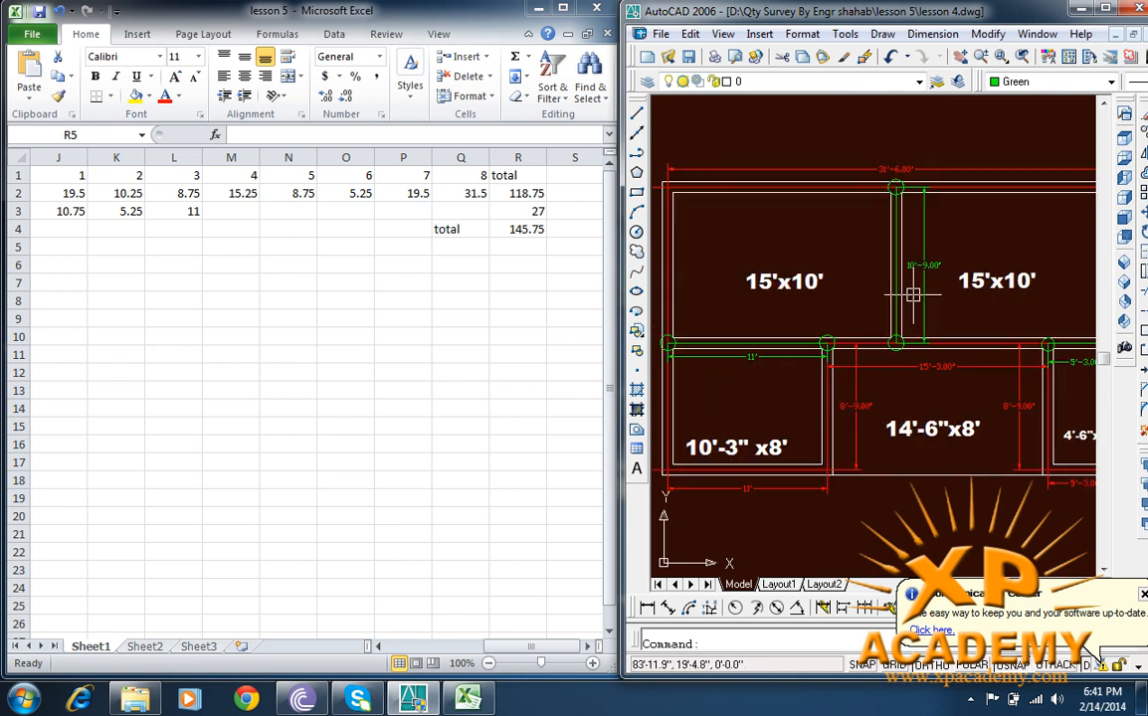
pyautogui.moveTo(845, 384)
pyautogui.mouseDown()
pyautogui.moveTo(830, 332)
pyautogui.moveTo(753, 331)
pyautogui.moveTo(783, 328)
pyautogui.mouseUp()
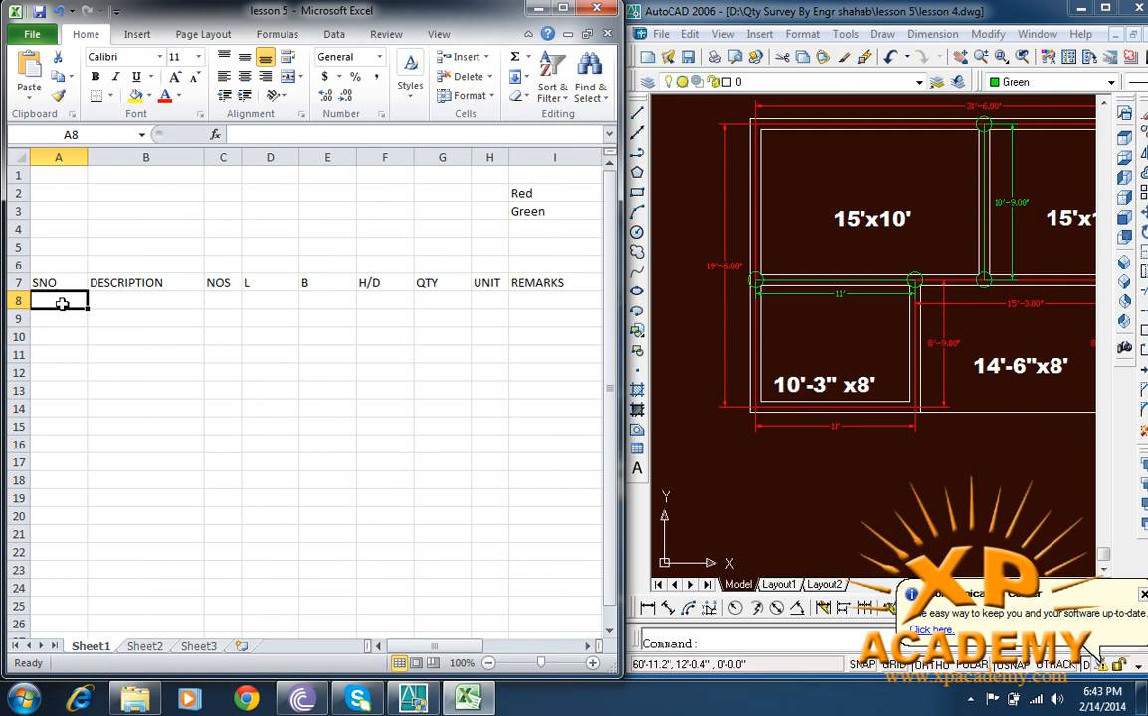
# Step: In Excel, fill row 8 with SNO 1, DESCRIPTION "excavation" and NOS 1
pyautogui.write('1')
pyautogui.press('Tab')
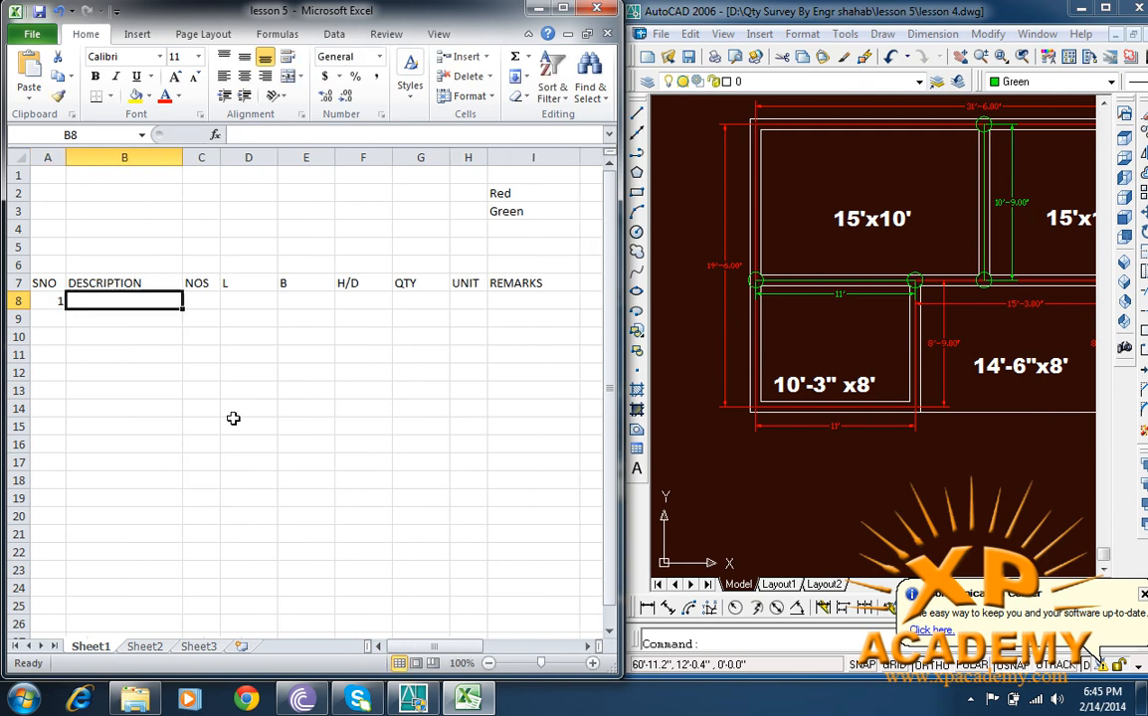
pyautogui.write('excavation')
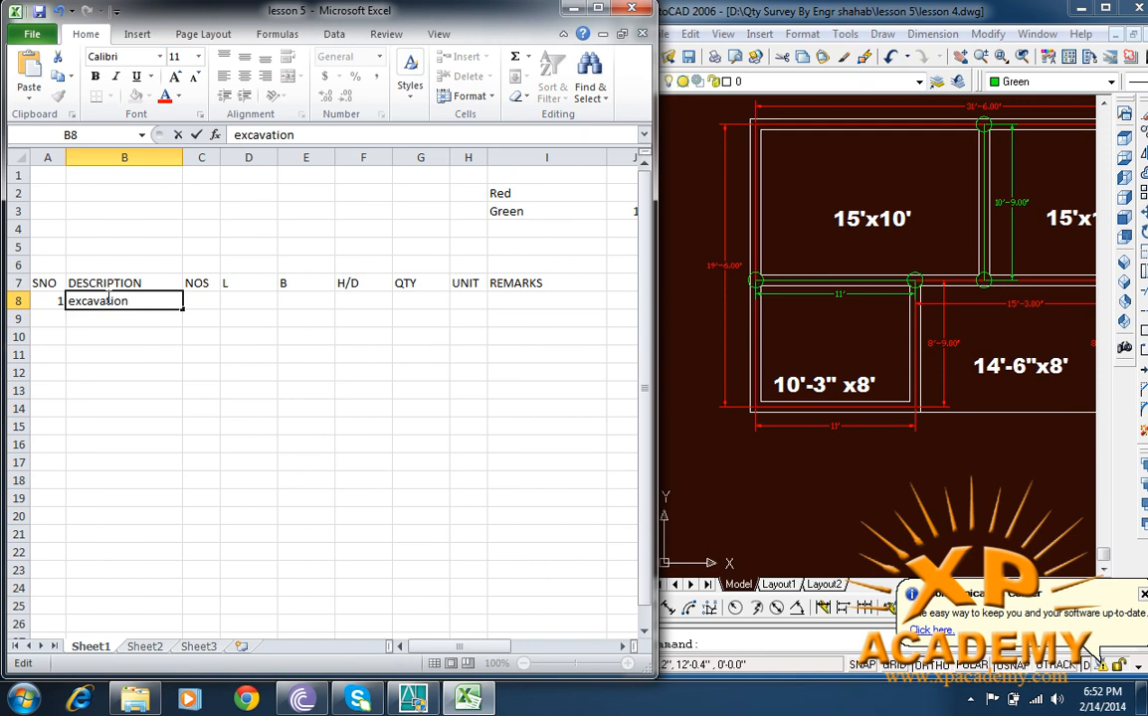
pyautogui.press('Tab')
pyautogui.write('1')
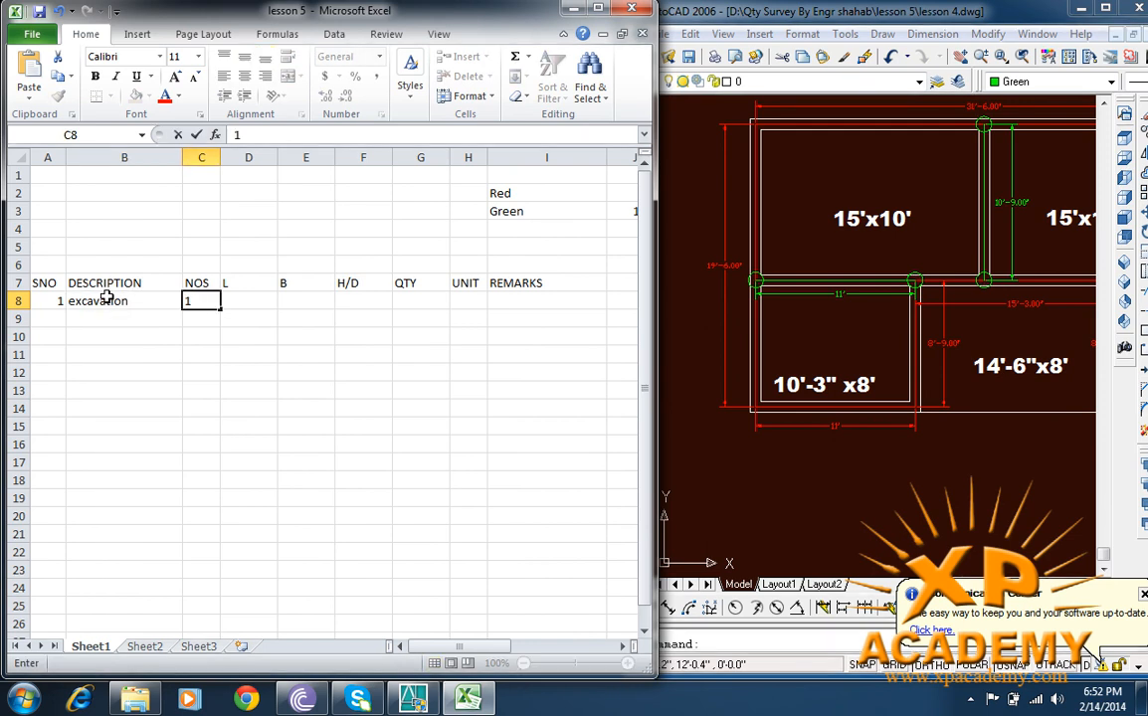
# Step: Begin the excavation row's REMARKS entry in I8 with the total centerline length 145.75
pyautogui.click(489, 303)
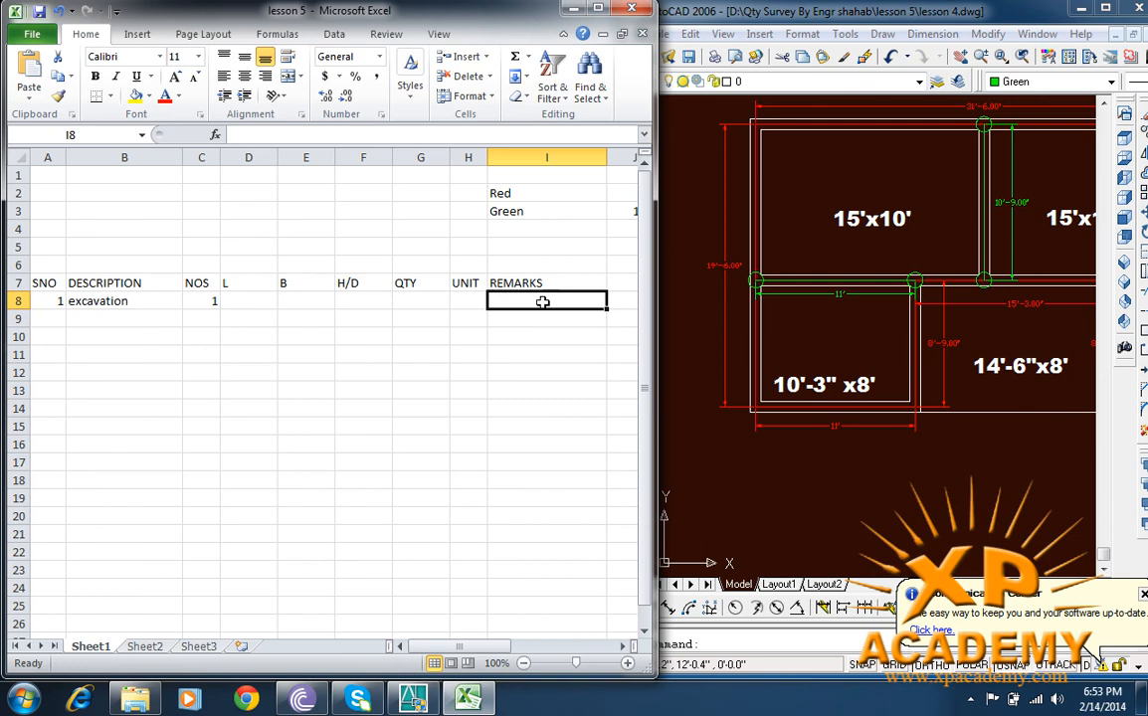
pyautogui.write('145.')
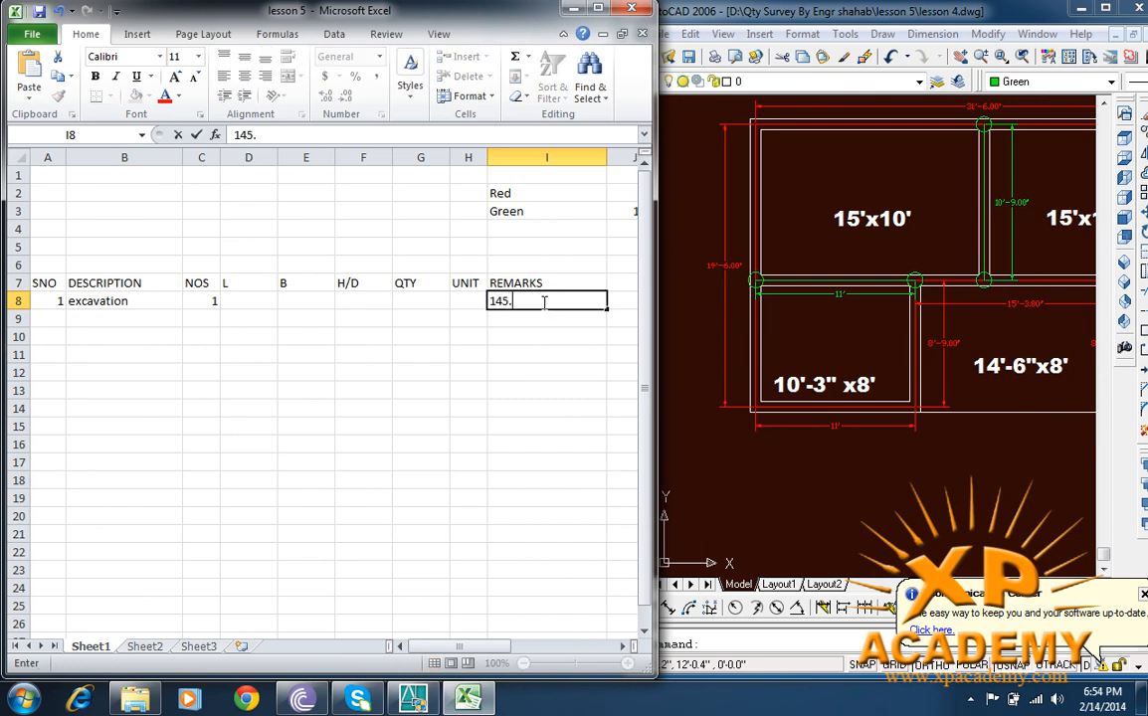
pyautogui.write('75')
# Step: In AutoCAD, examine the foundation section's bottom concrete layer and its width dimension
pyautogui.click(782, 338)
pyautogui.scroll(-5, 825, 358)
pyautogui.scroll(2, 895, 417)
pyautogui.scroll(5, 758, 415)
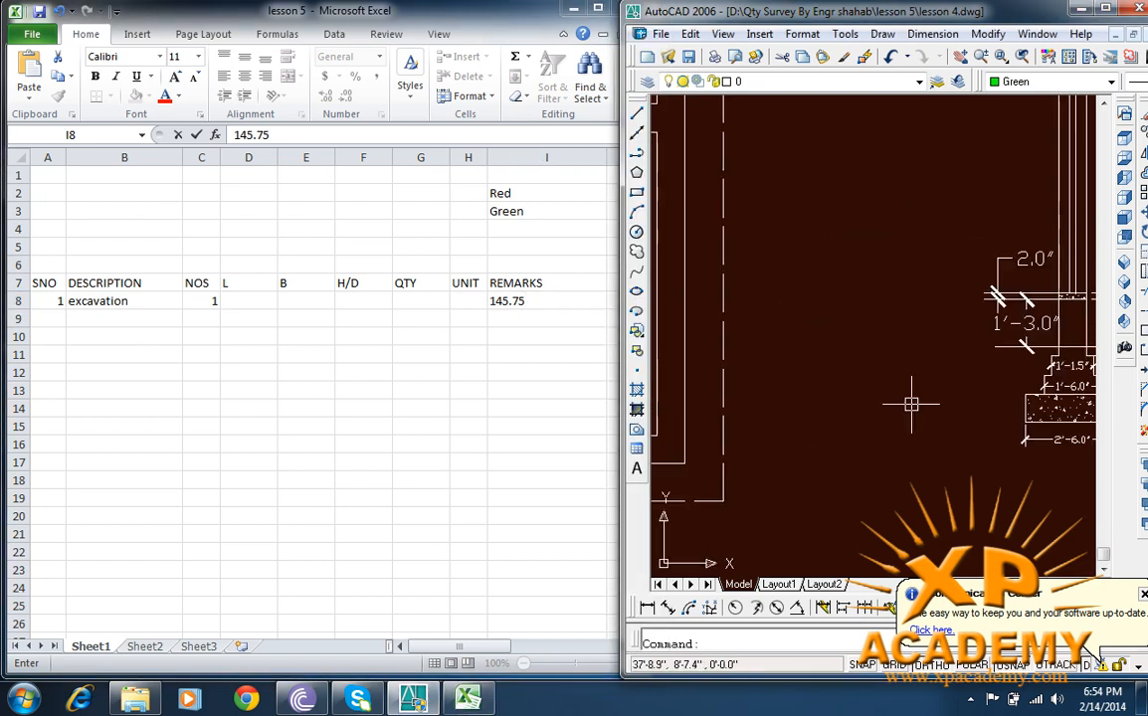
pyautogui.scroll(4, 774, 358)
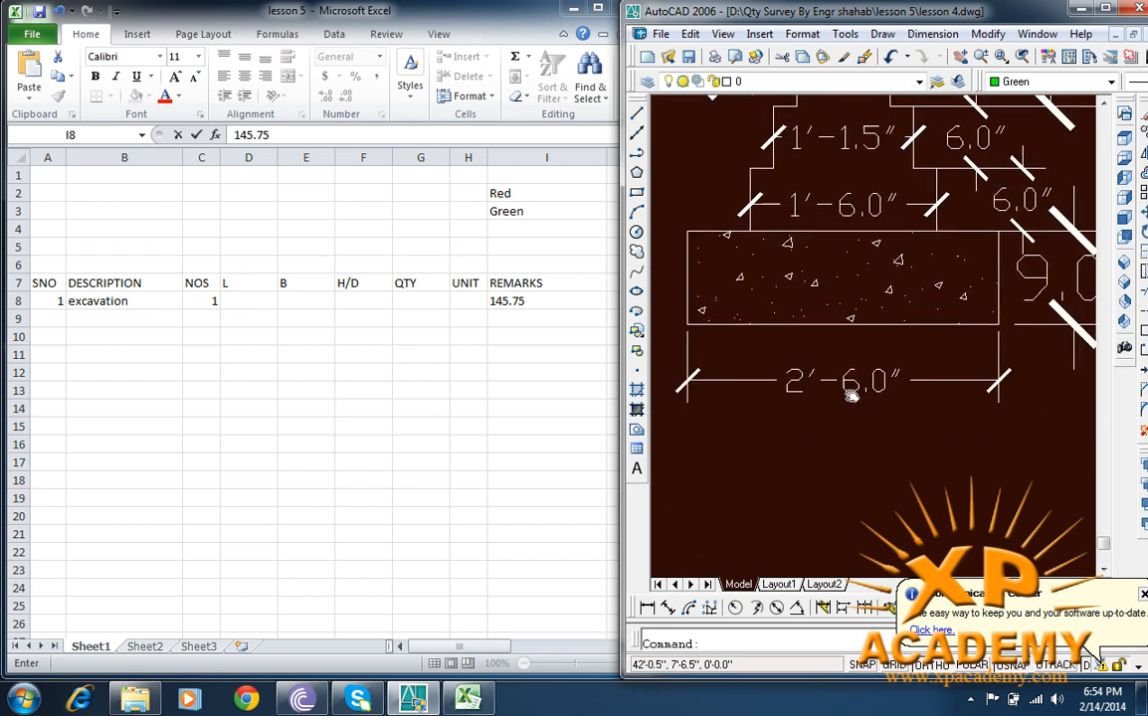
pyautogui.scroll(2, 846, 383)
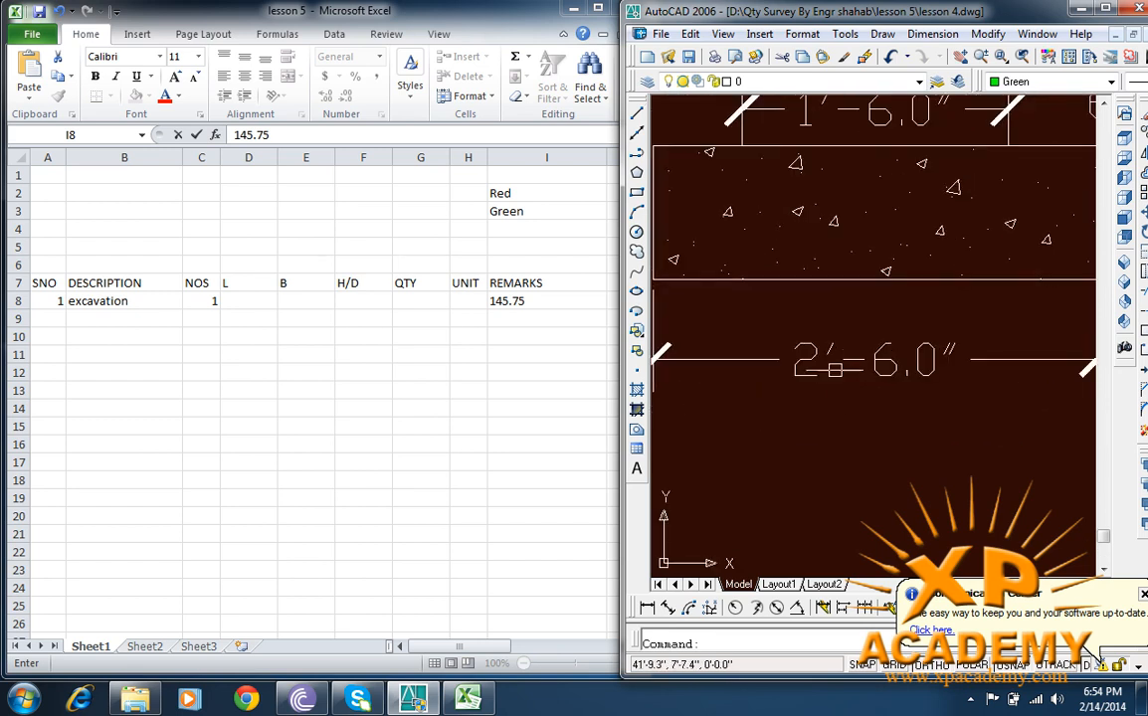
pyautogui.scroll(-2, 863, 371)
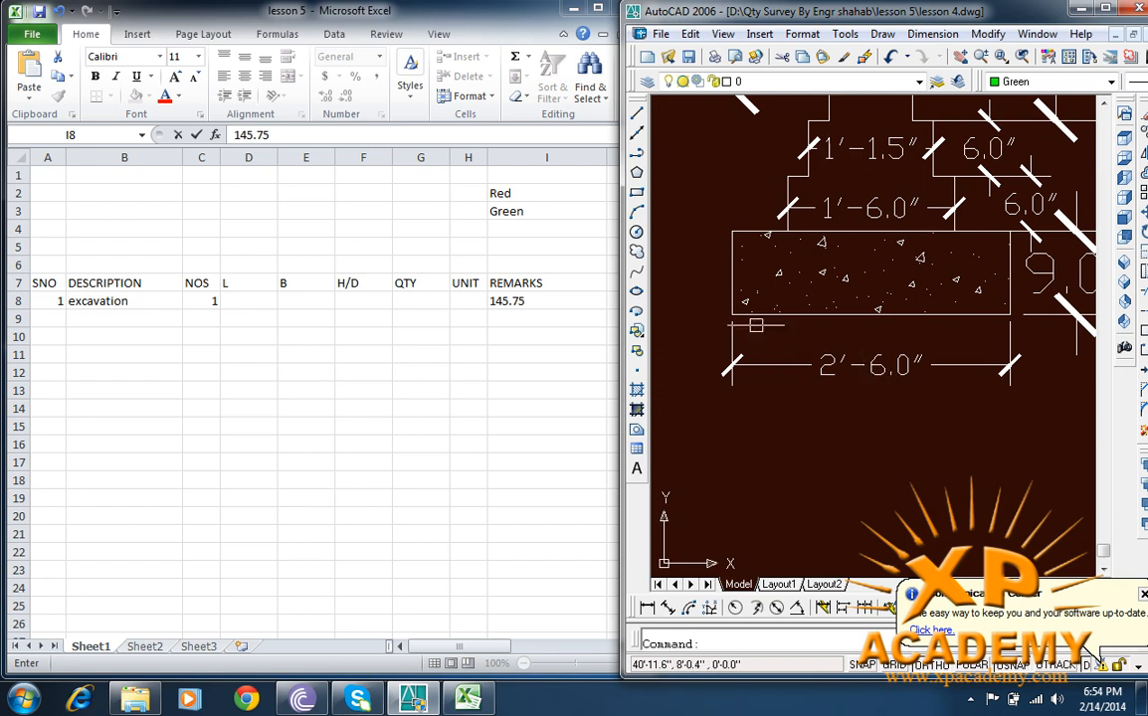
# Step: Back in Excel, complete the REMARKS entry in I8 as "145.75- 6(2.5/2)+138.25"
pyautogui.click(537, 302)
pyautogui.write('-')
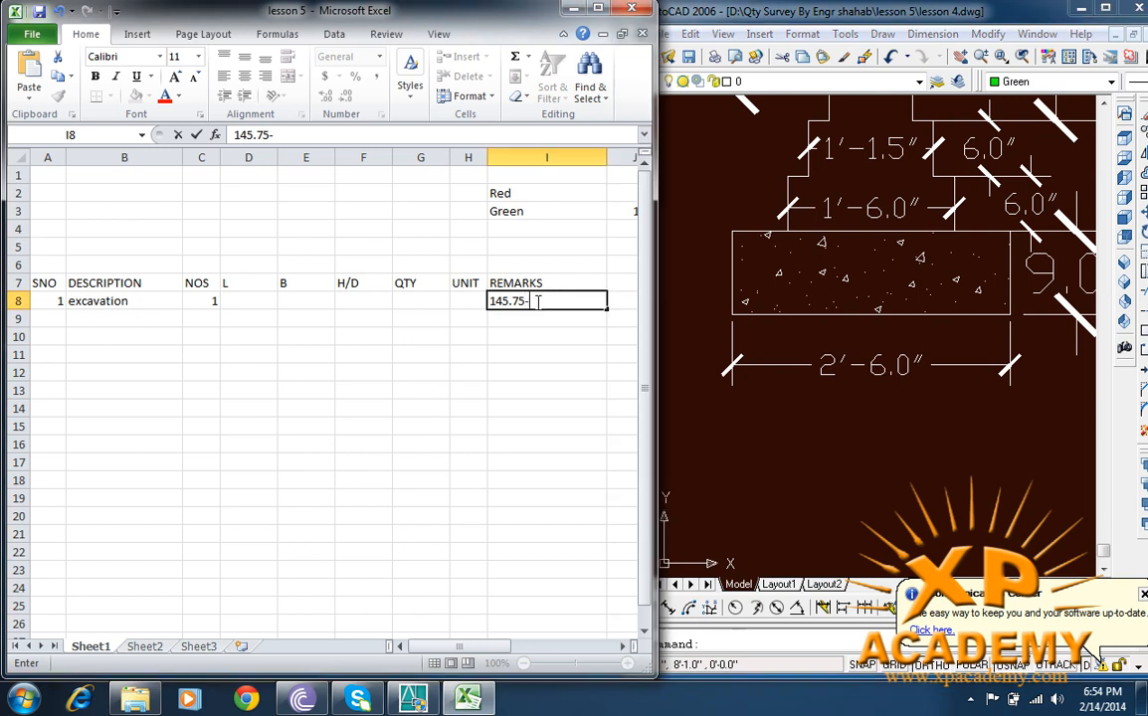
pyautogui.write(' 6(2.5/2)+')
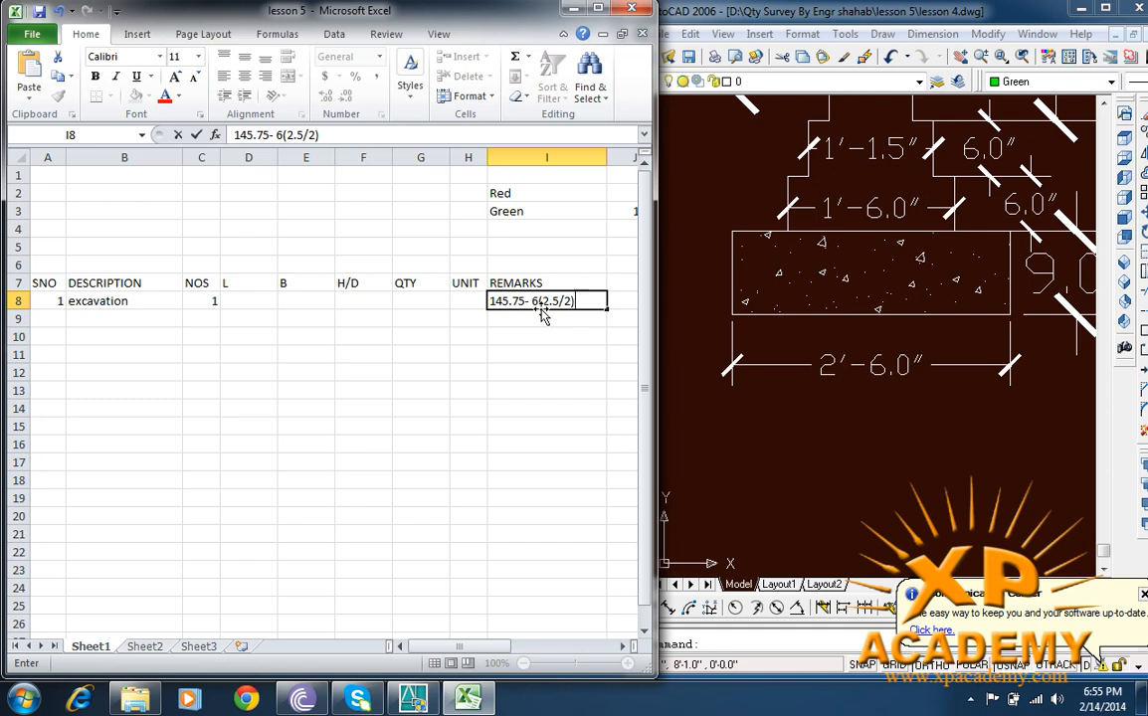
pyautogui.write('+')
pyautogui.hscroll(1, 586, 311)
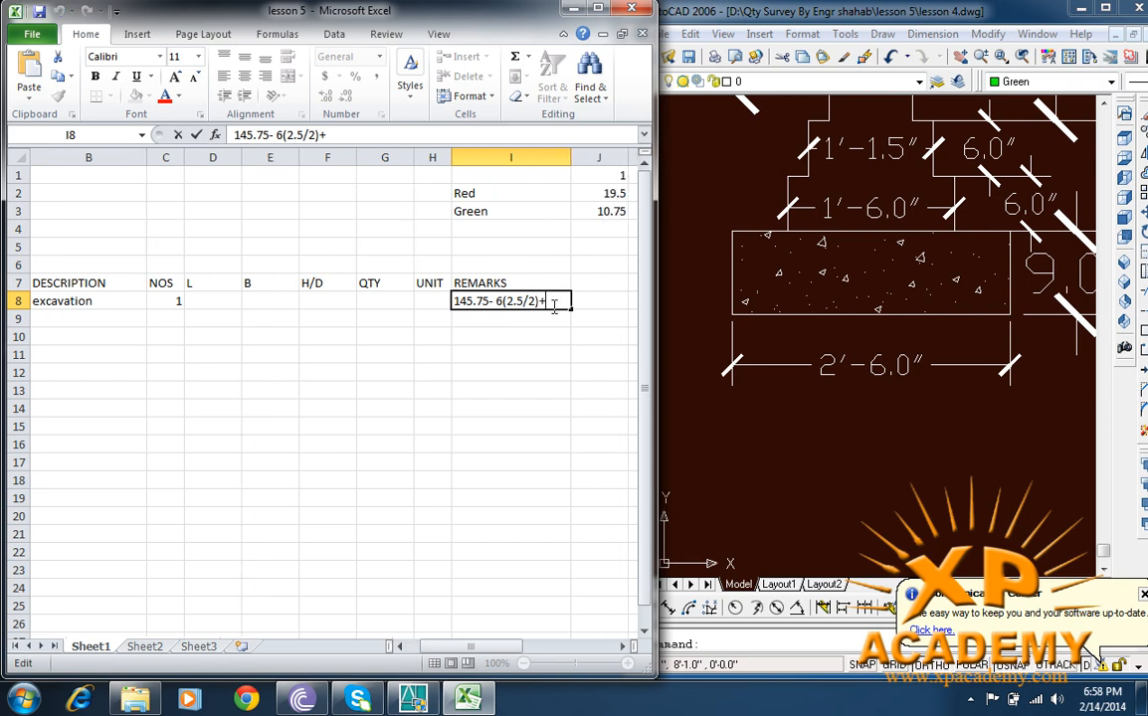
pyautogui.write('138.25')
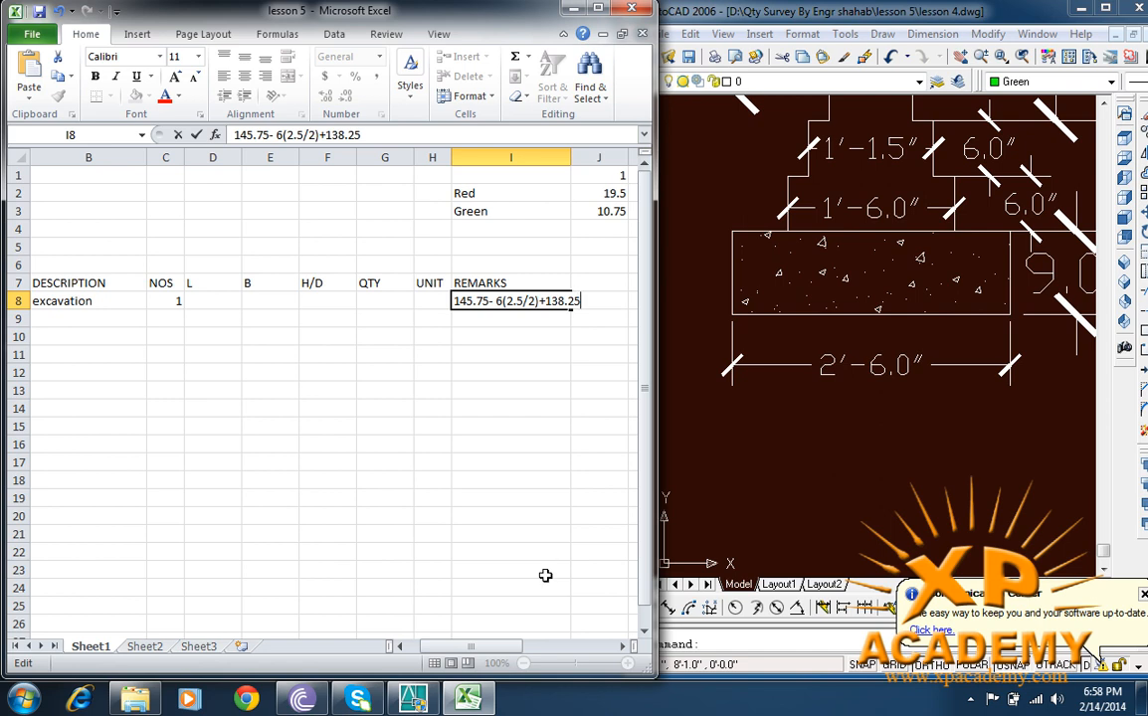
pyautogui.click(210, 299)
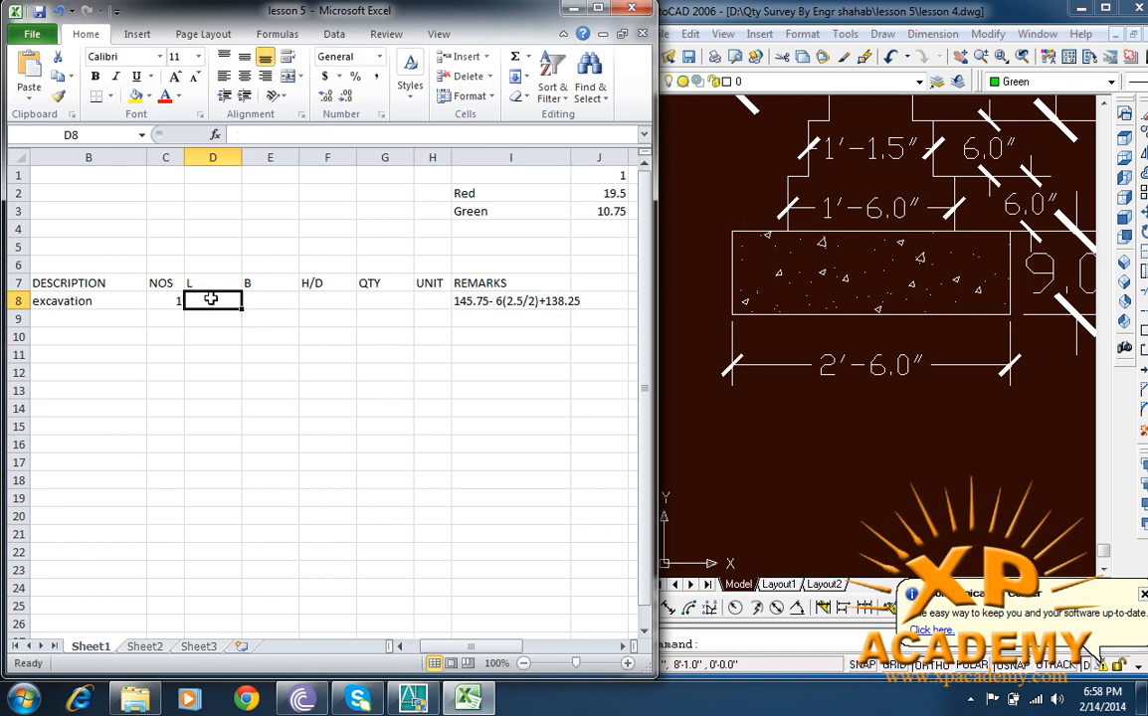
# Step: Enter the excavation row's length 138.25 in D8 and breadth 2.5 in E8
pyautogui.write('13')
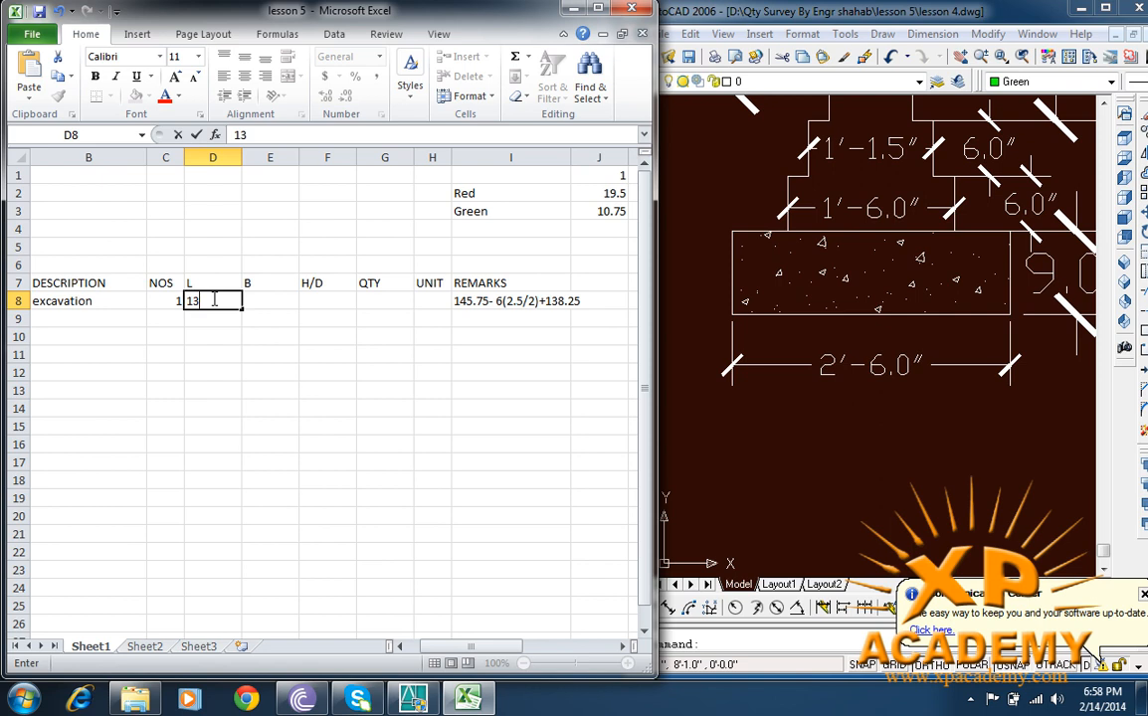
pyautogui.write('8.25')
pyautogui.click(270, 300)
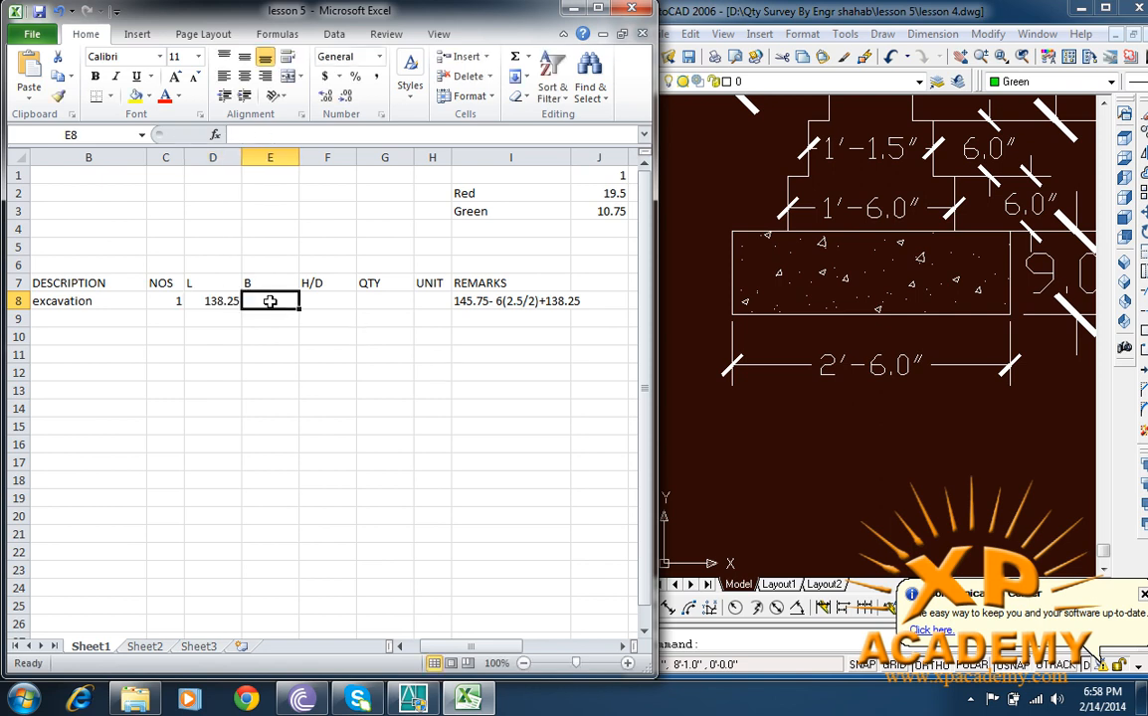
pyautogui.write('2.5')
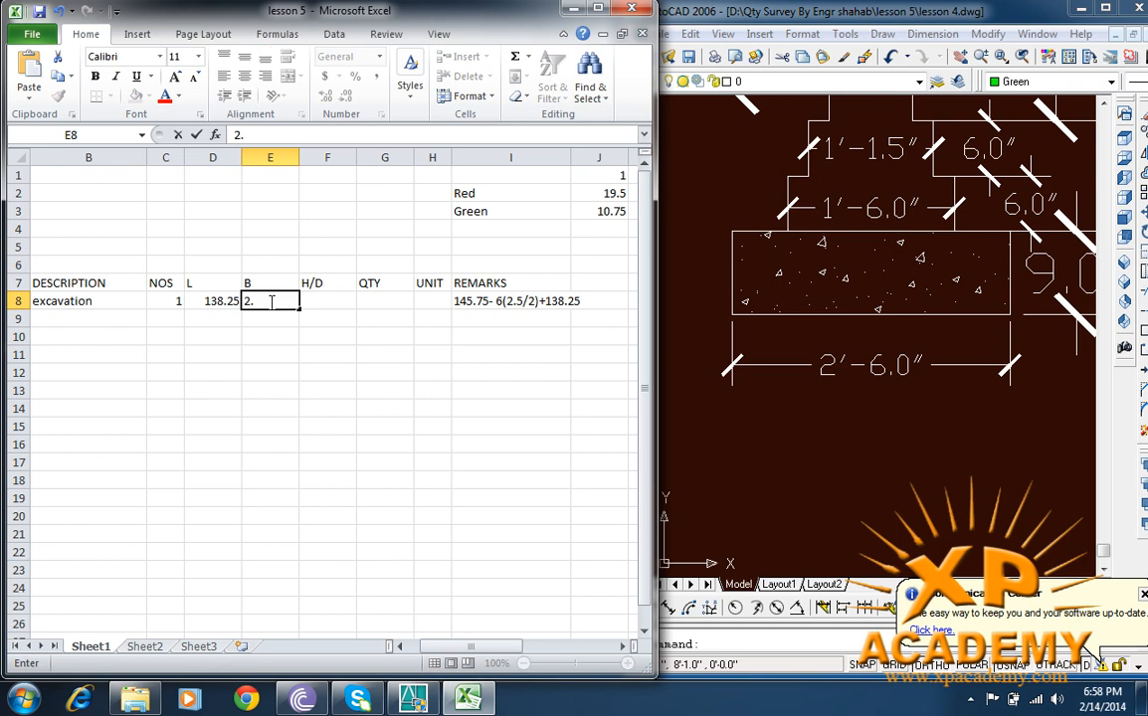
pyautogui.click(313, 300)
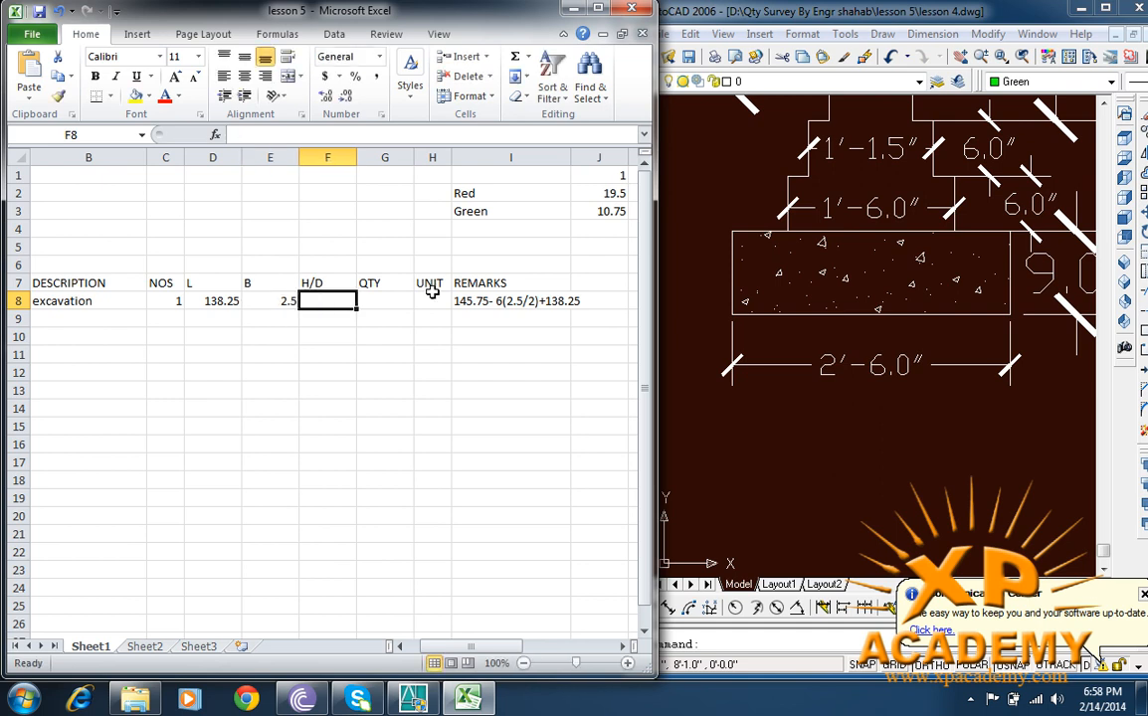
# Step: Check the depth dimensions of the foundation section in AutoCAD, and enter 2 as the excavation's H/D in F8 in Excel
pyautogui.click(751, 249)
pyautogui.moveTo(867, 253); pyautogui.dragTo(815, 391)
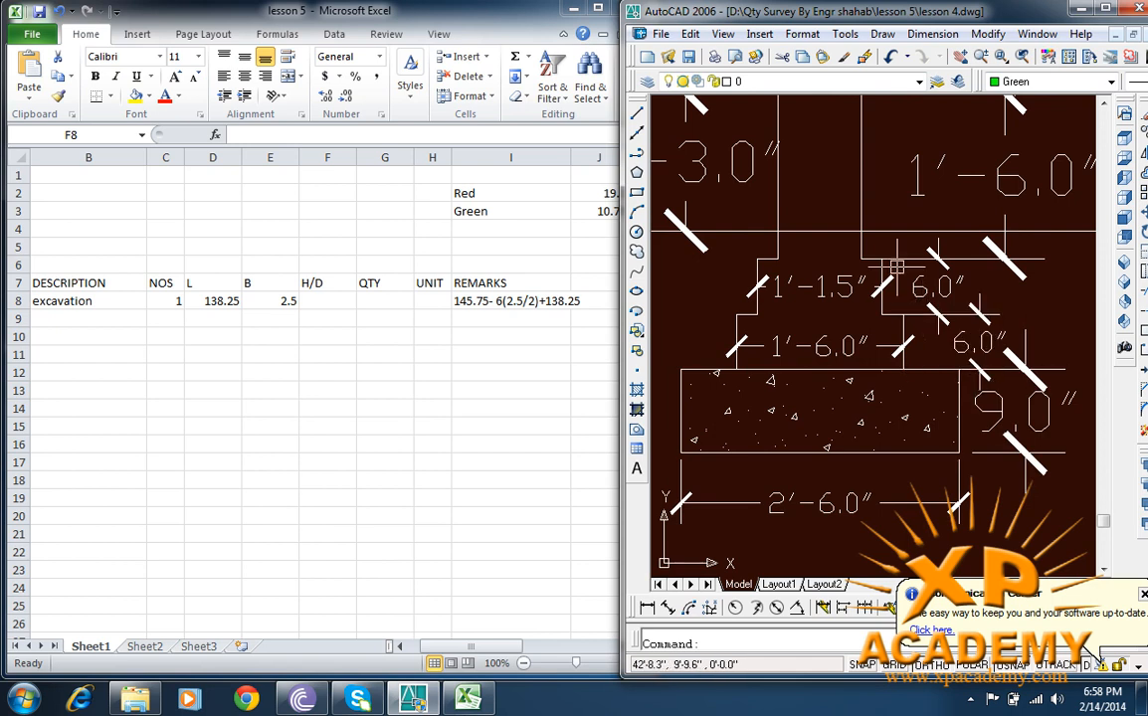
pyautogui.click(355, 298)
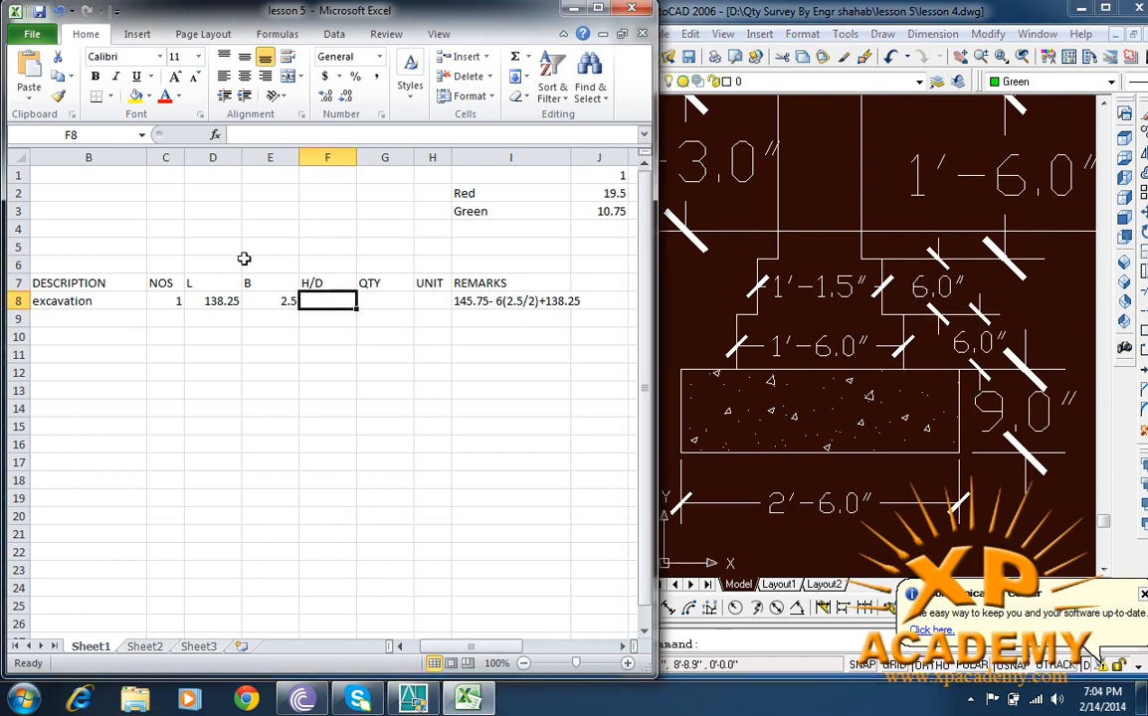
pyautogui.write('3')
pyautogui.press('BackSpace')
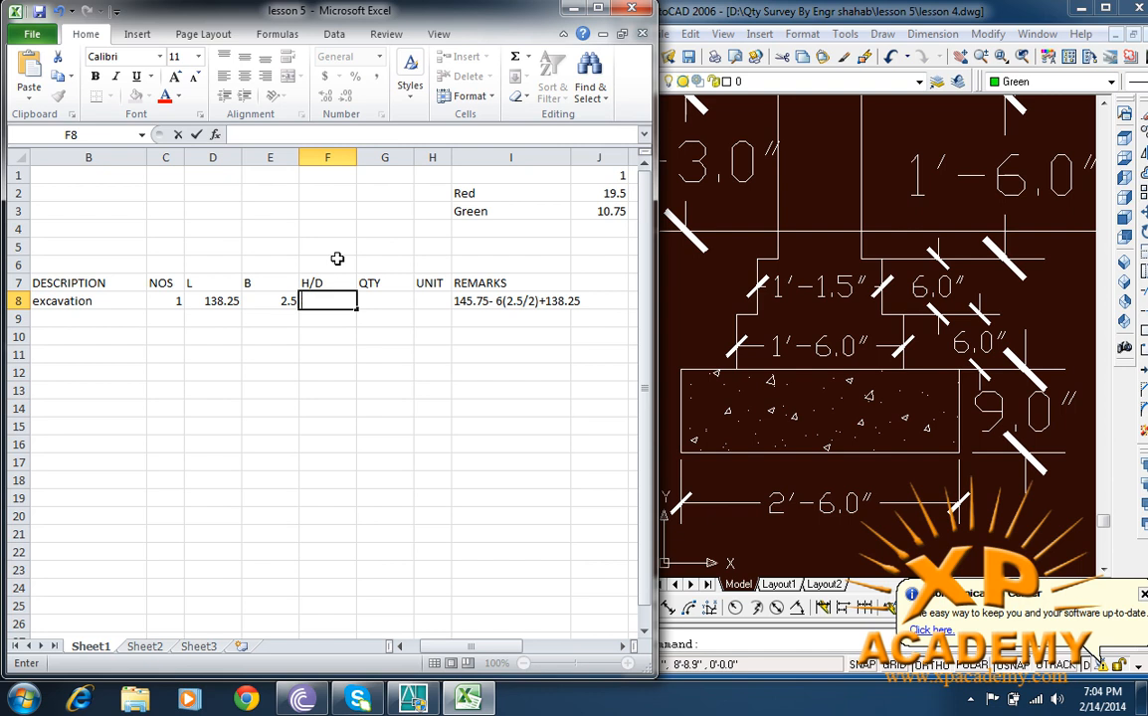
pyautogui.write('2')
pyautogui.click(388, 303)
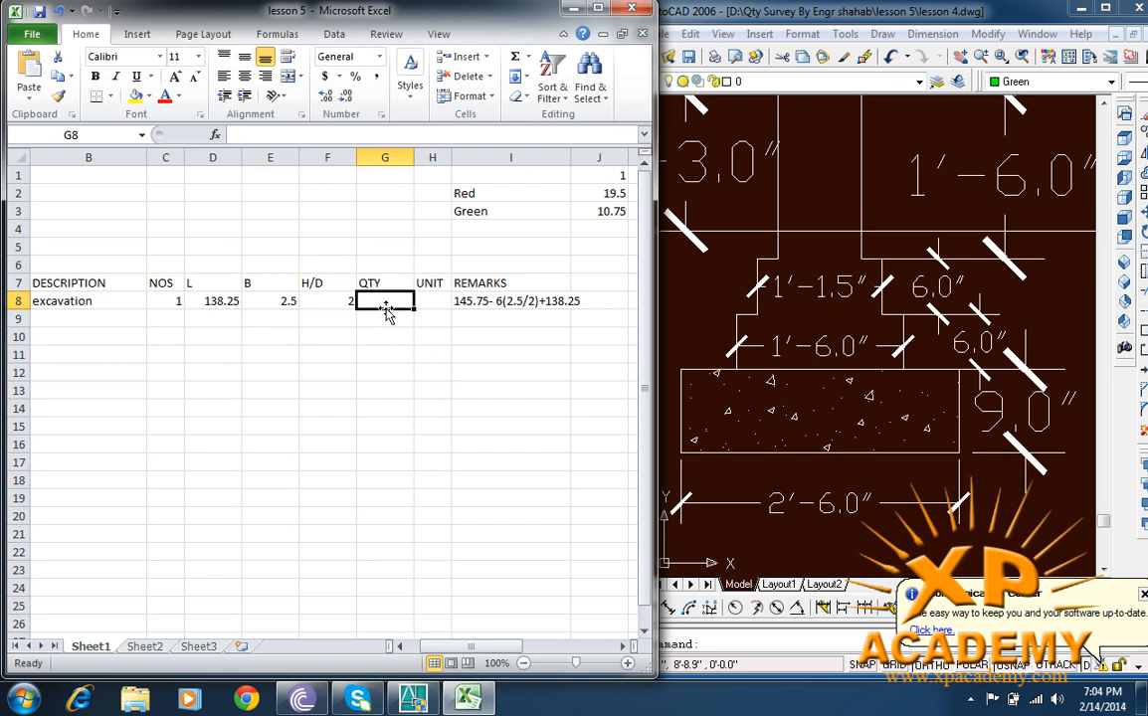
# Step: Calculate the excavation quantity in G8 with the formula =C8*D8*E8*F8 and enter "cft" as its unit in H8
pyautogui.write('=')
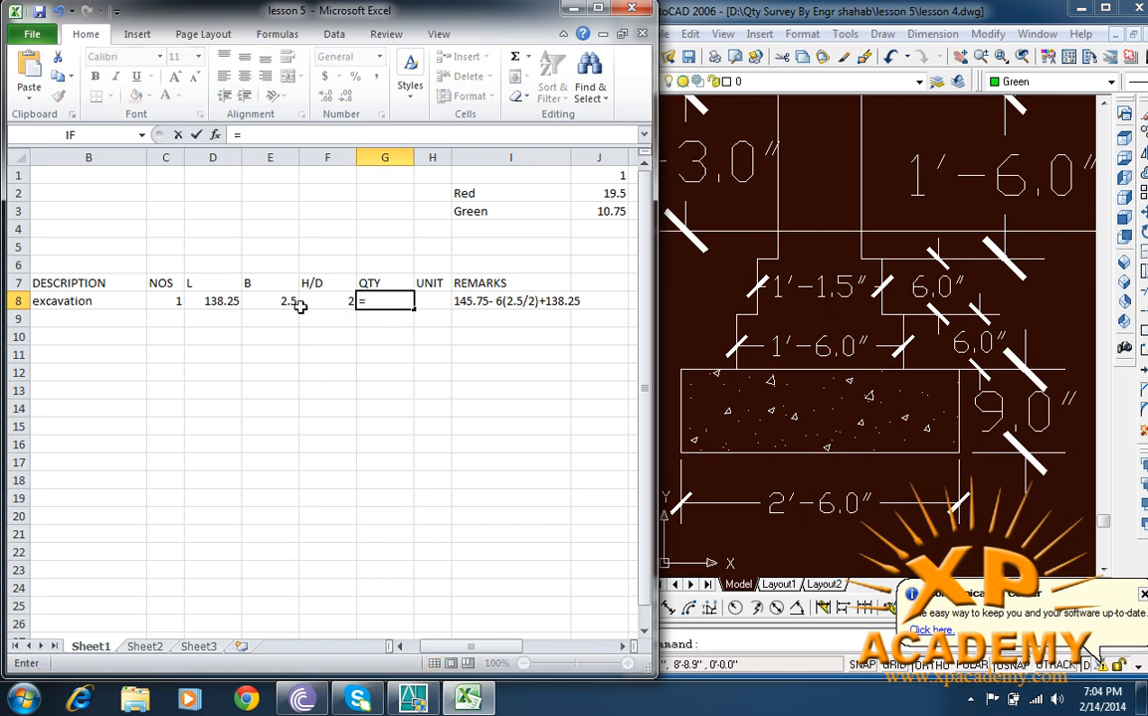
pyautogui.click(169, 300)
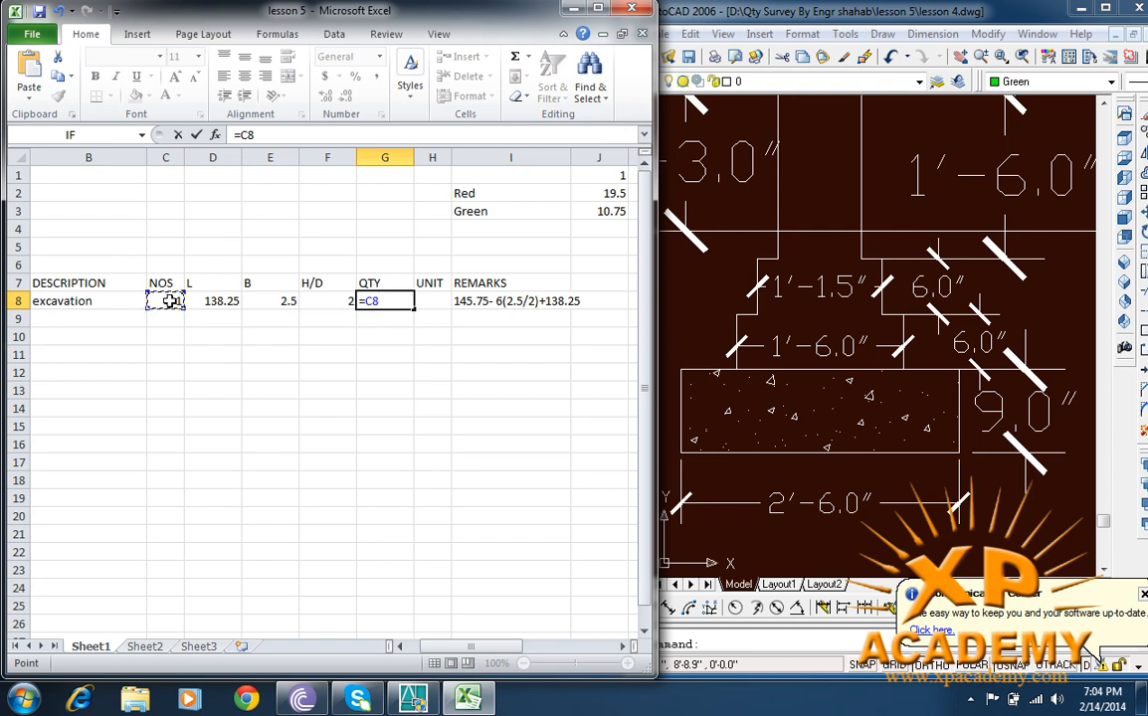
pyautogui.write('*')
pyautogui.click(213, 300)
pyautogui.write('*')
pyautogui.click(275, 300)
pyautogui.write('*')
pyautogui.click(329, 301)
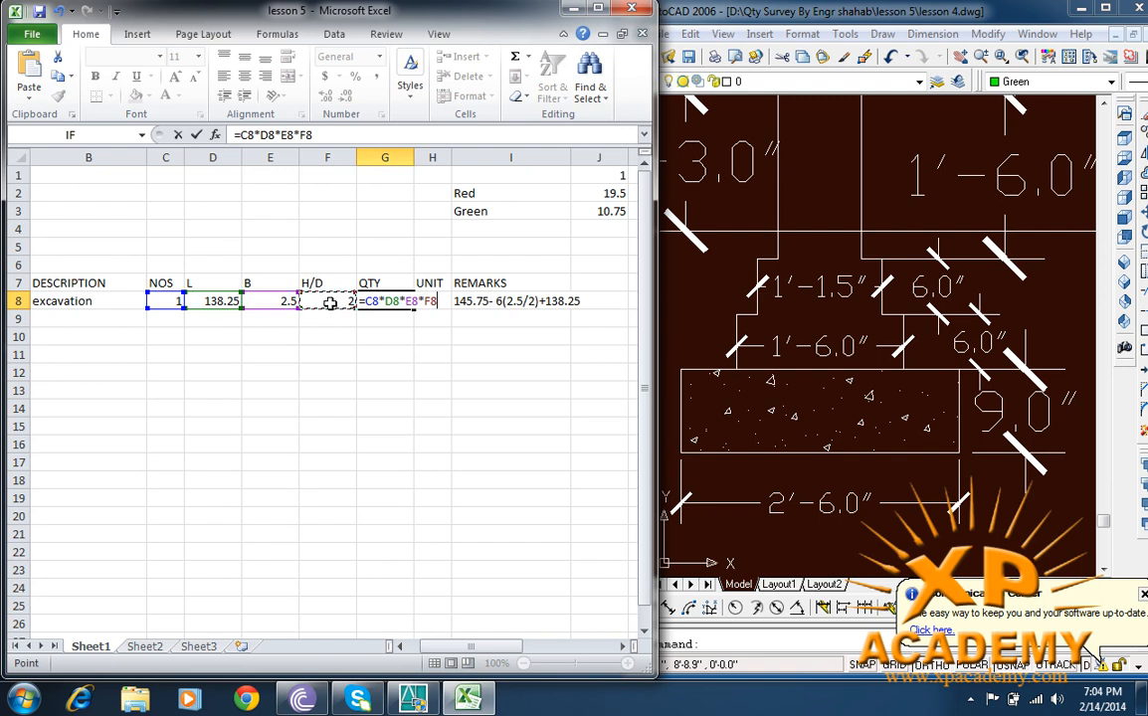
pyautogui.press('Return')
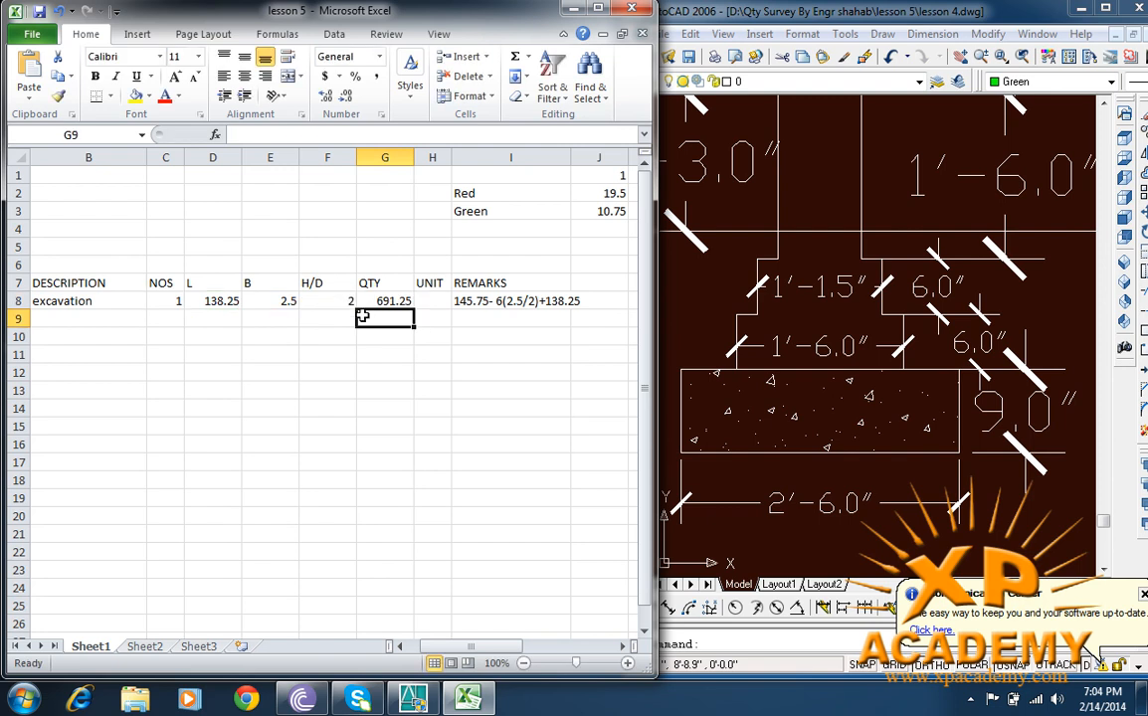
pyautogui.click(429, 301)
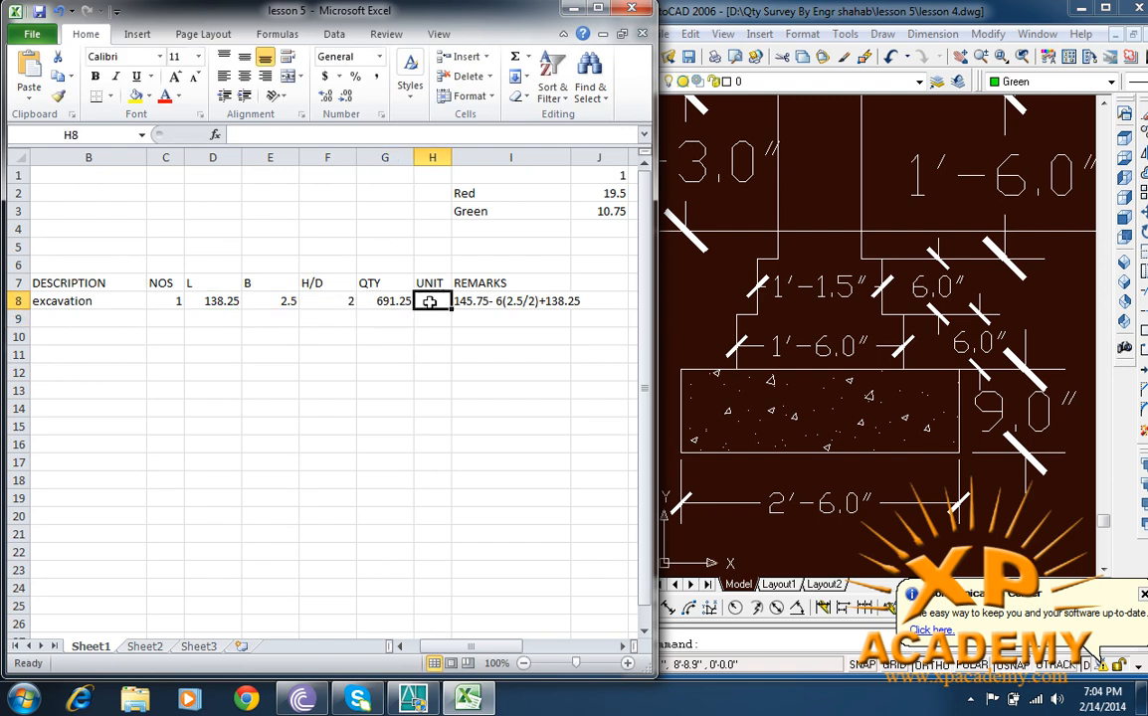
pyautogui.write('cft')
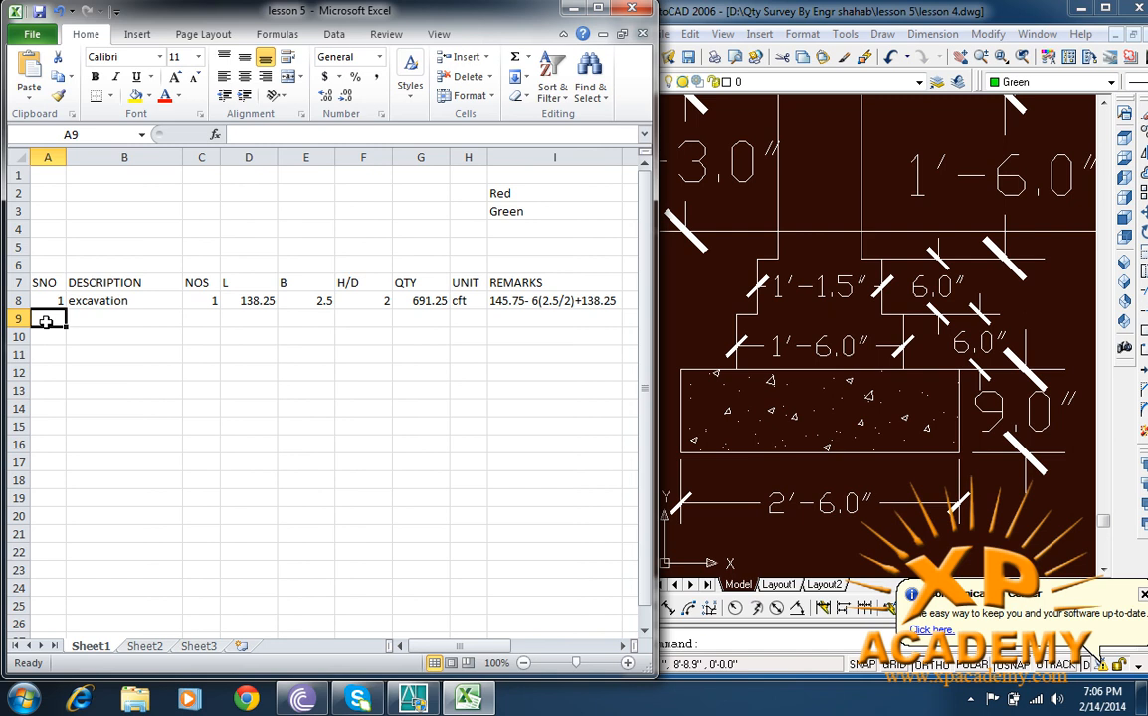
# Step: Start row 9 with SNO 2, DESCRIPTION "PCC (1:3:6)" and NOS 1
pyautogui.write('2')
pyautogui.click(91, 326)
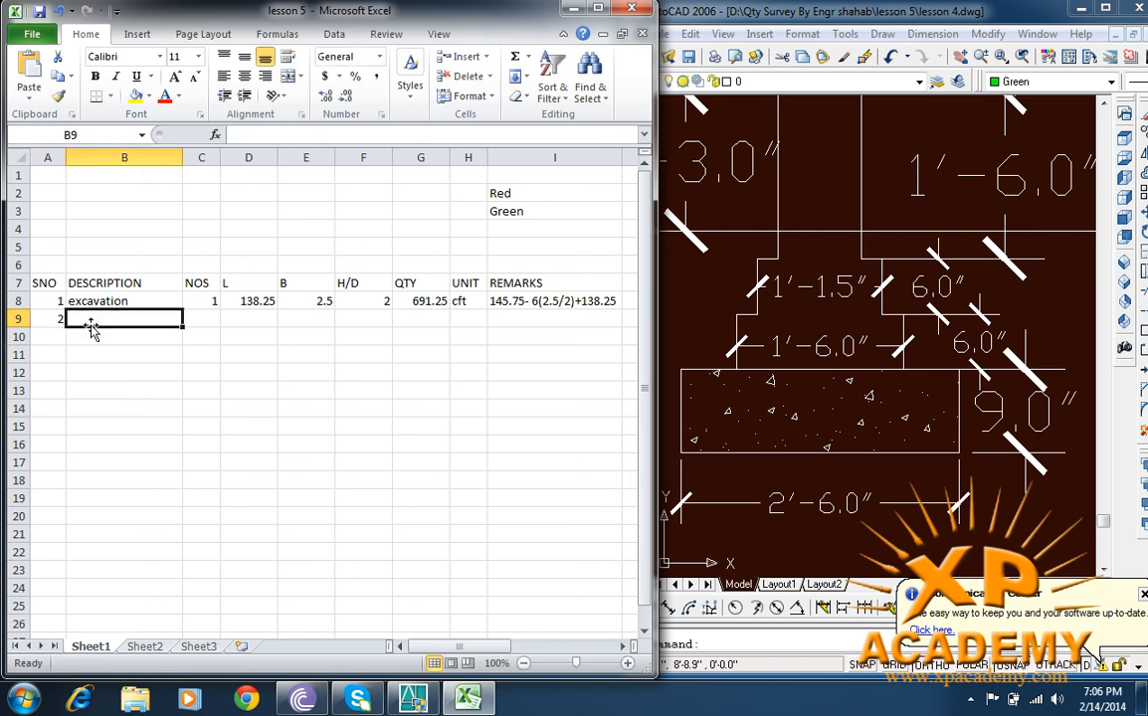
pyautogui.write('PCC (!')
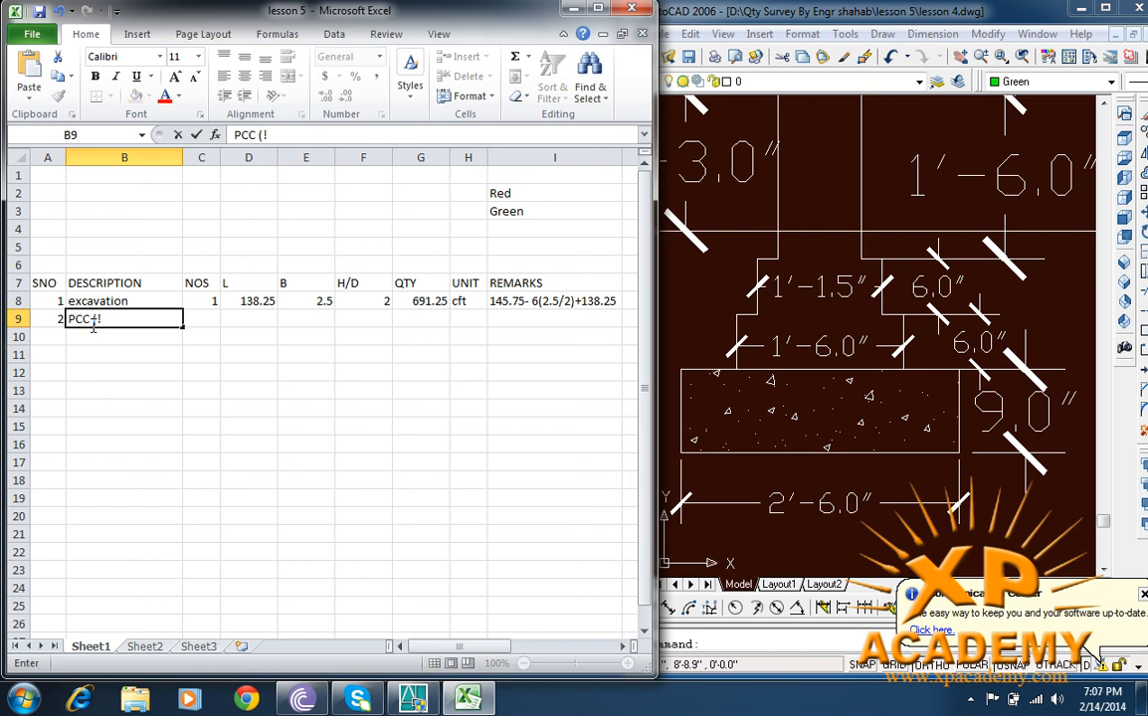
pyautogui.press('BackSpace')
pyautogui.write('1:3:6)')
pyautogui.click(197, 319)
pyautogui.write('1')
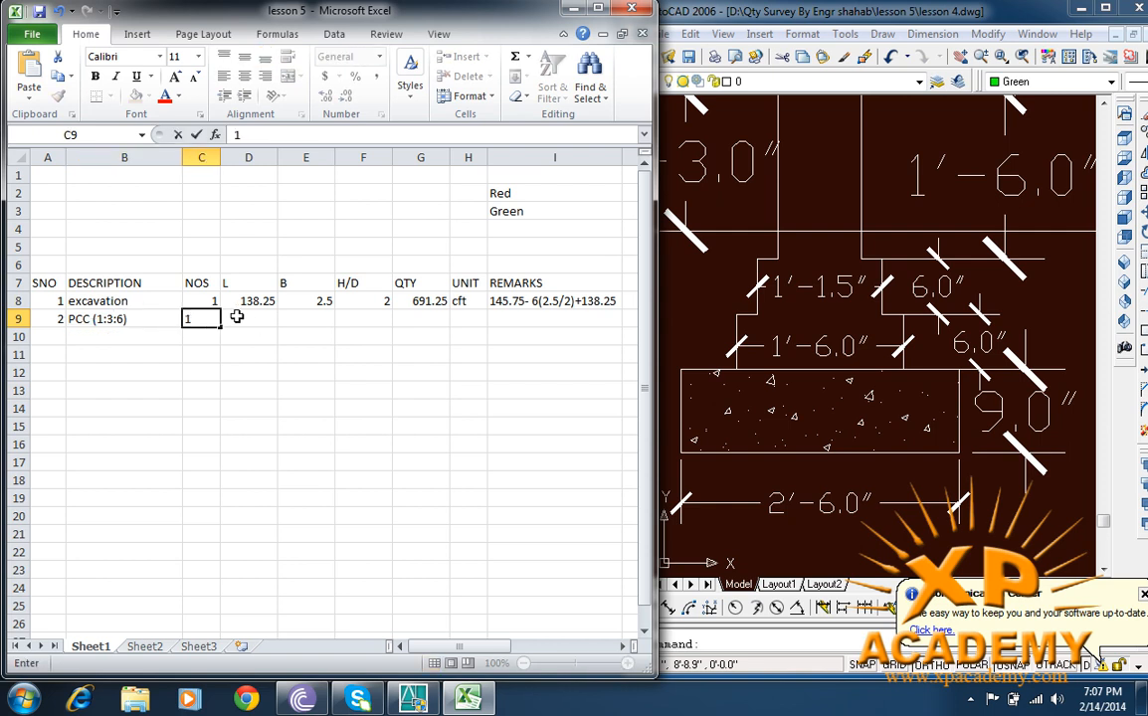
# Step: Enter the PCC row's length 138.25 in D9 and breadth 2.5 in E9
pyautogui.click(239, 317)
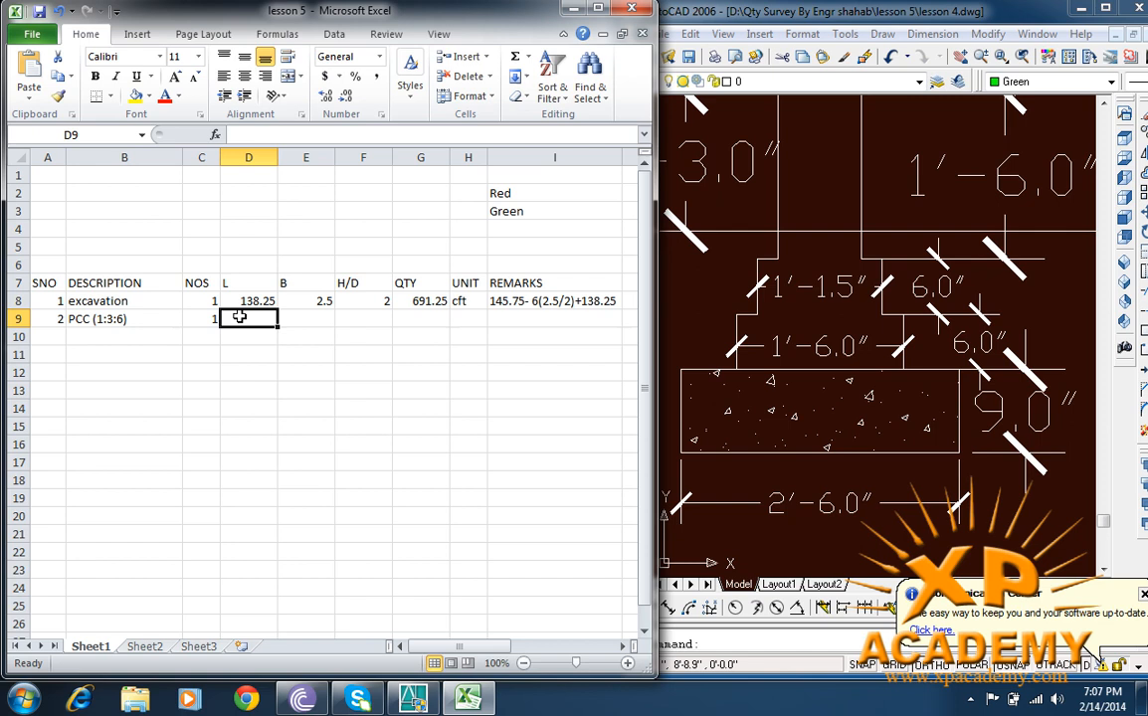
pyautogui.write('13')
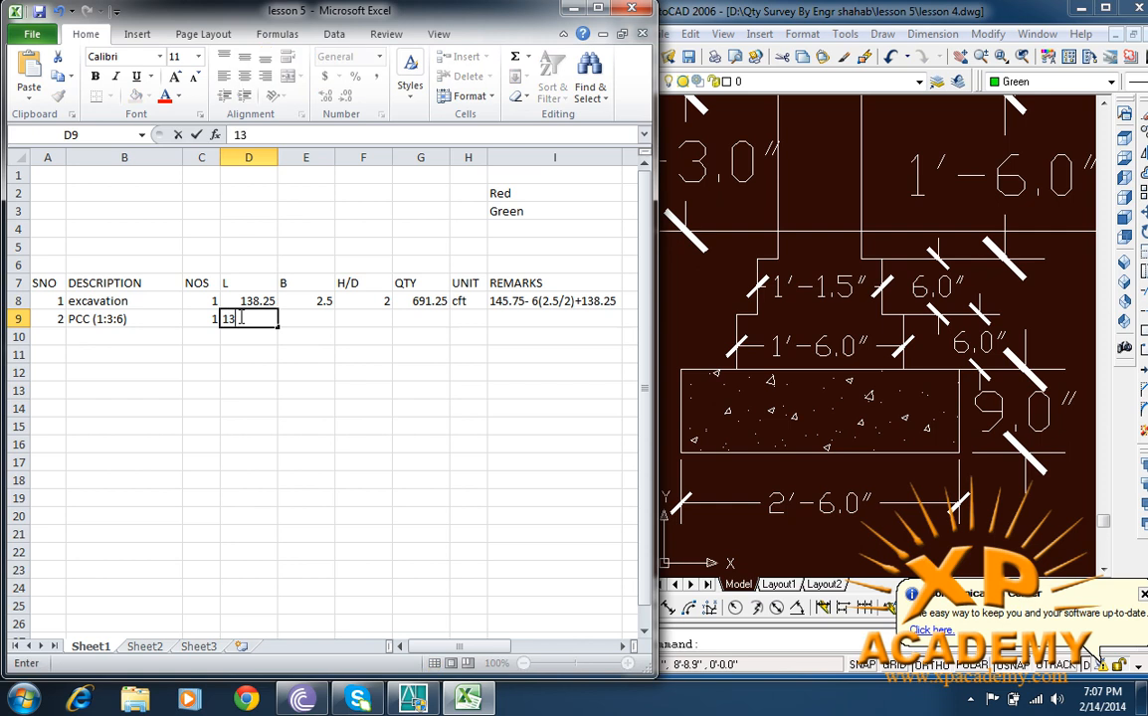
pyautogui.write('8.25')
pyautogui.press('Tab')
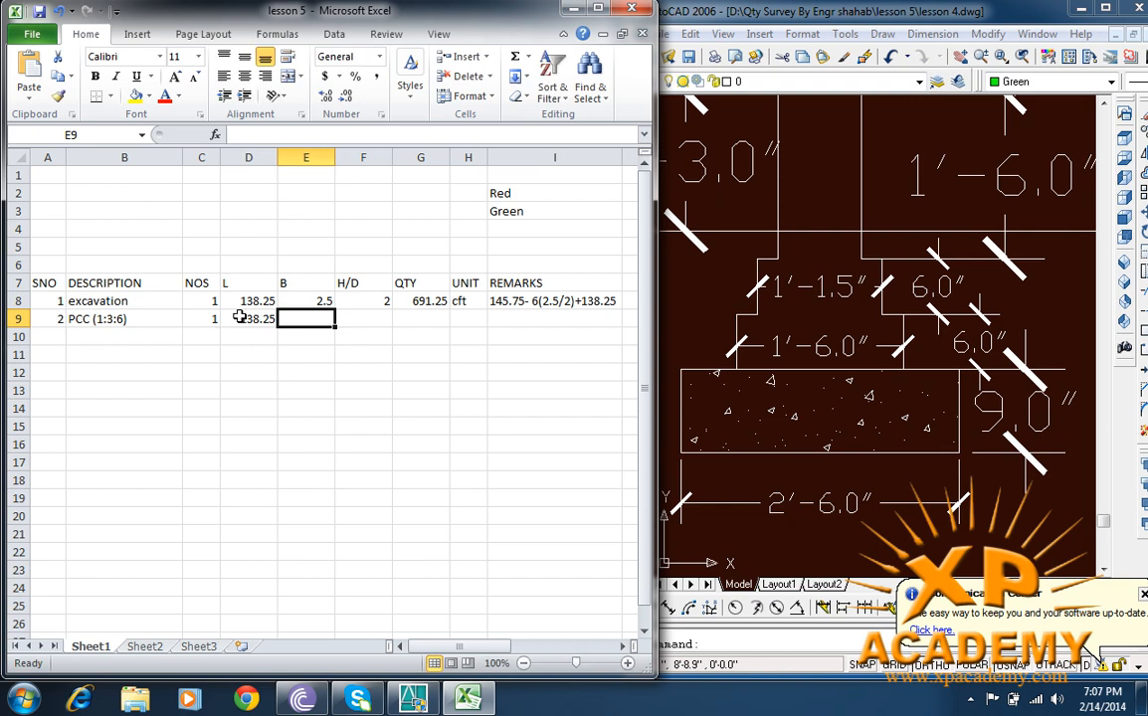
pyautogui.write('2.5')
pyautogui.press('Tab')
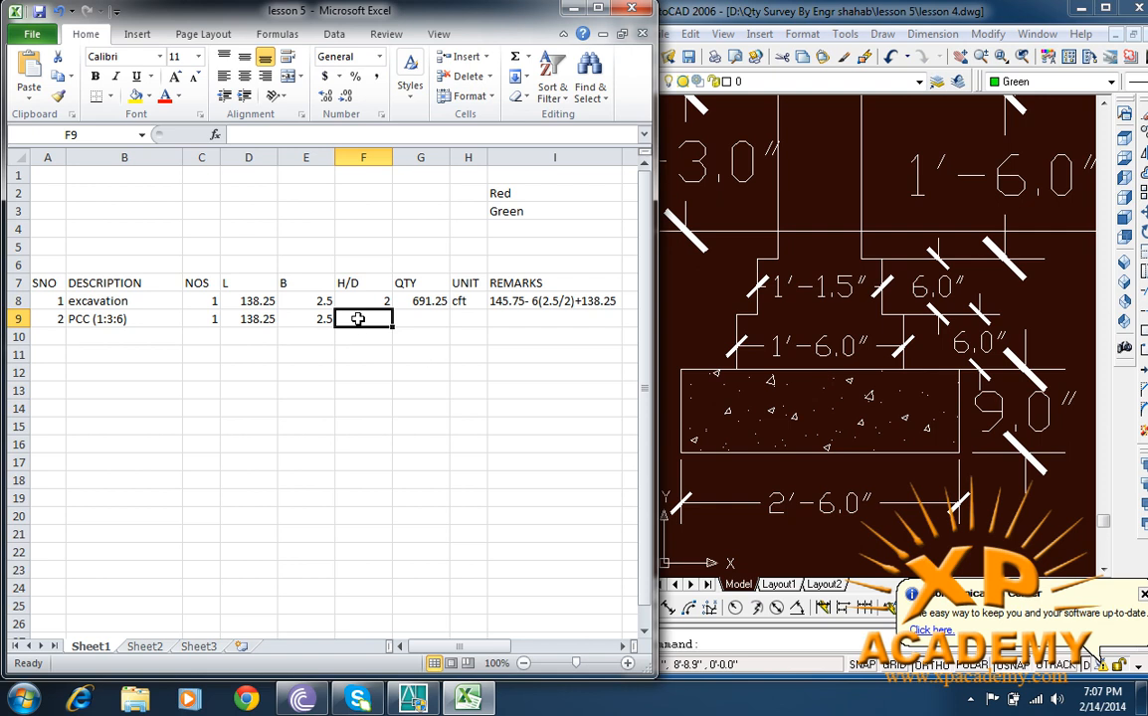
# Step: Complete the PCC (1:3:6) row with depth 0.75, the quantity formula copied from the excavation row, and unit cft
pyautogui.write('0.')
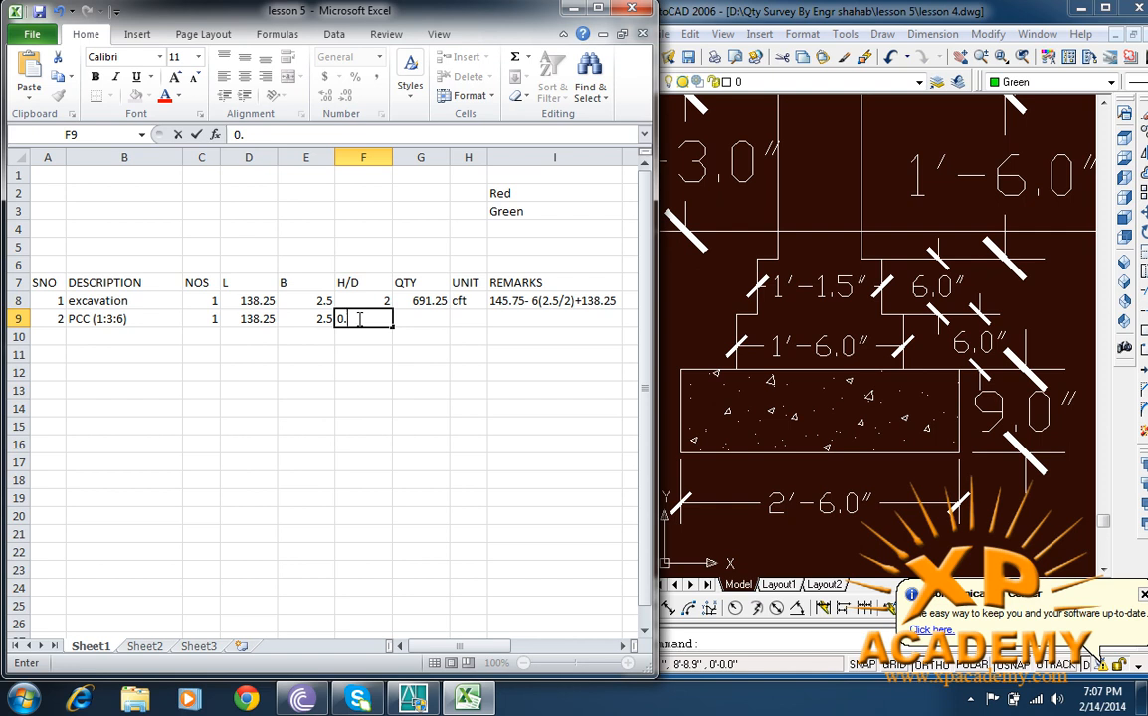
pyautogui.write('75')
pyautogui.press('Tab')
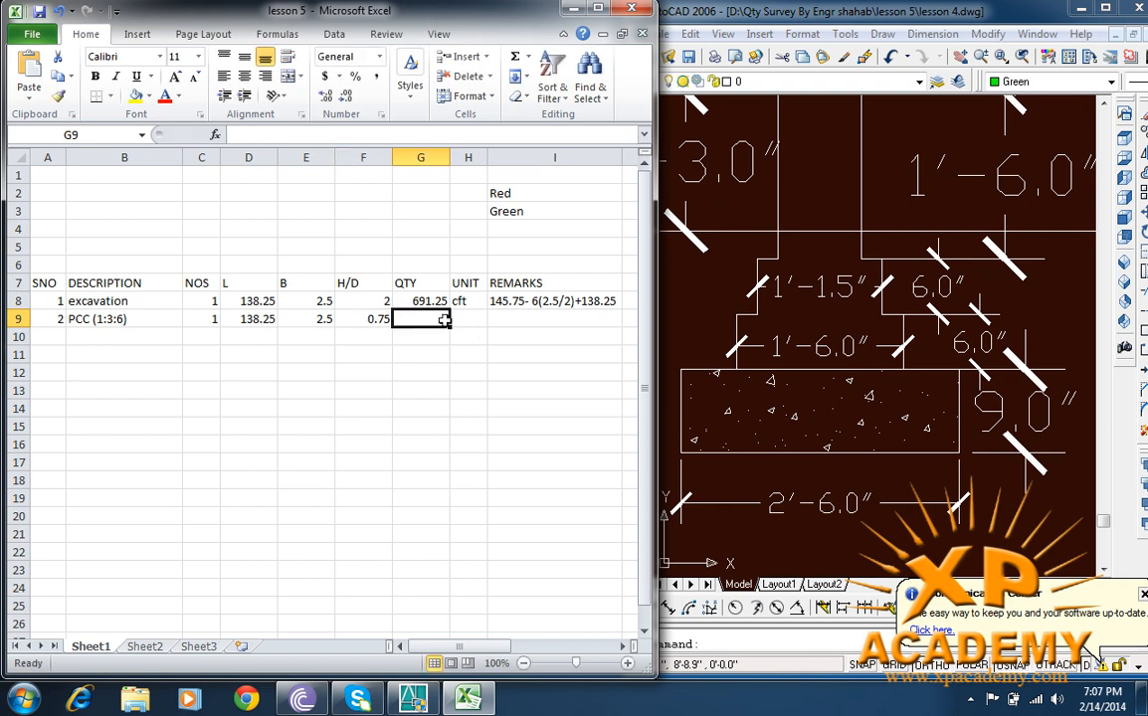
pyautogui.click(440, 303)
pyautogui.moveTo(443, 311); pyautogui.dragTo(452, 326)
pyautogui.click(467, 317)
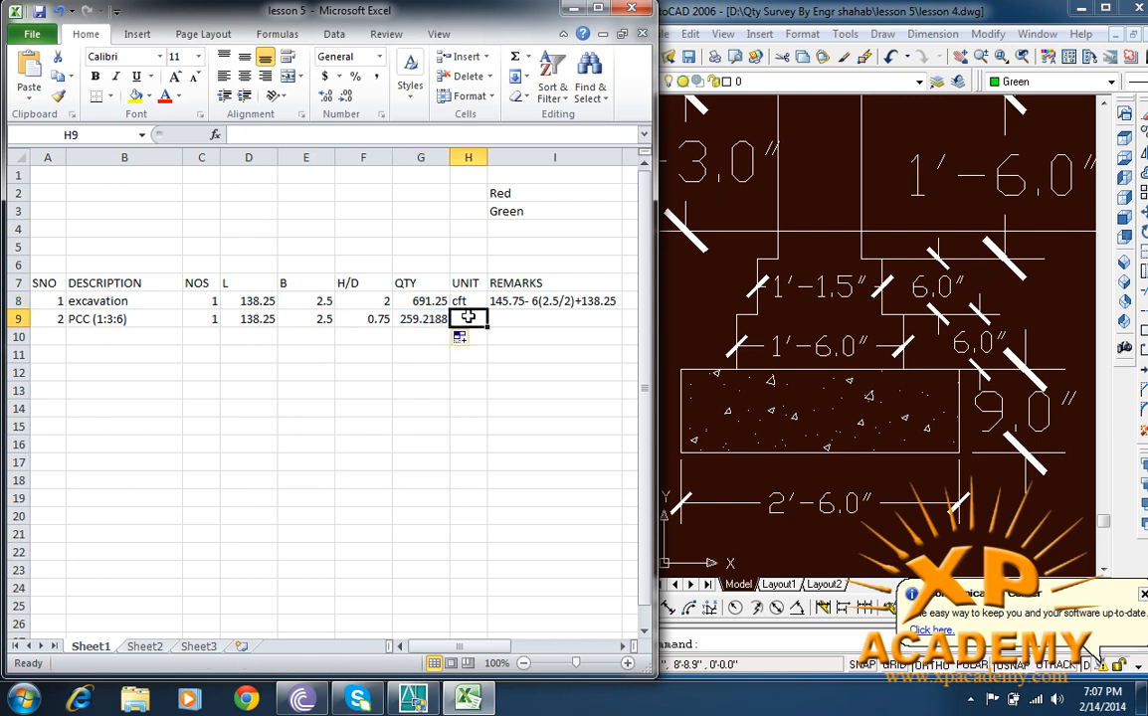
pyautogui.write('cft')
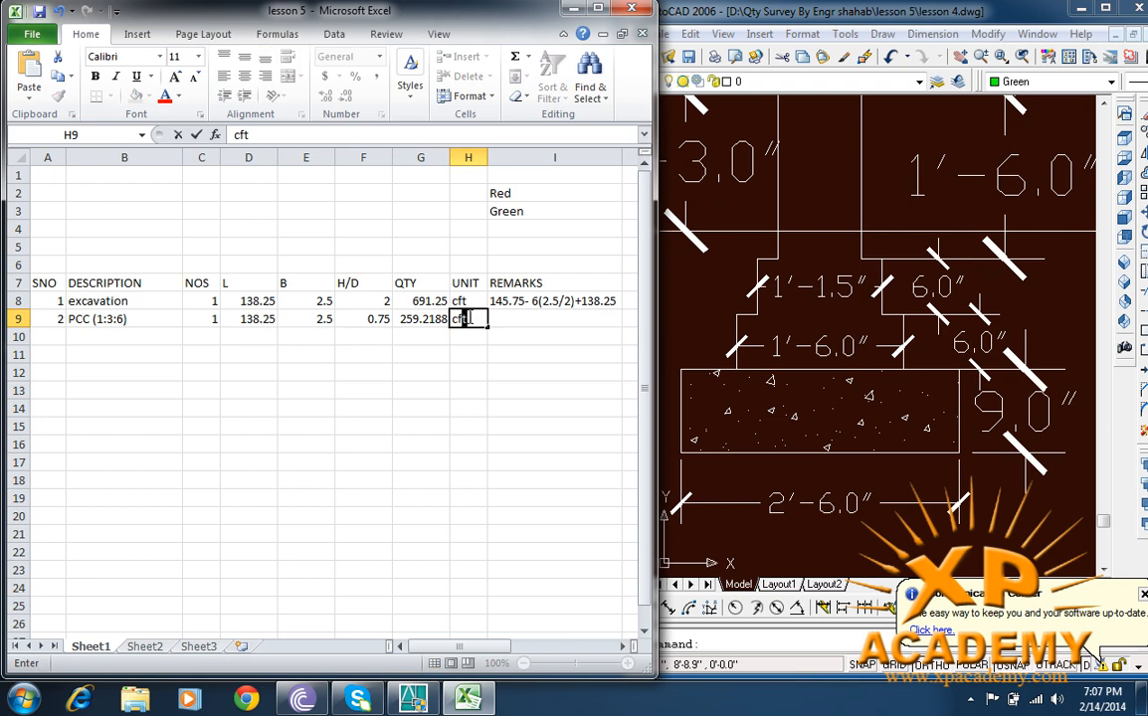
pyautogui.click(60, 336)
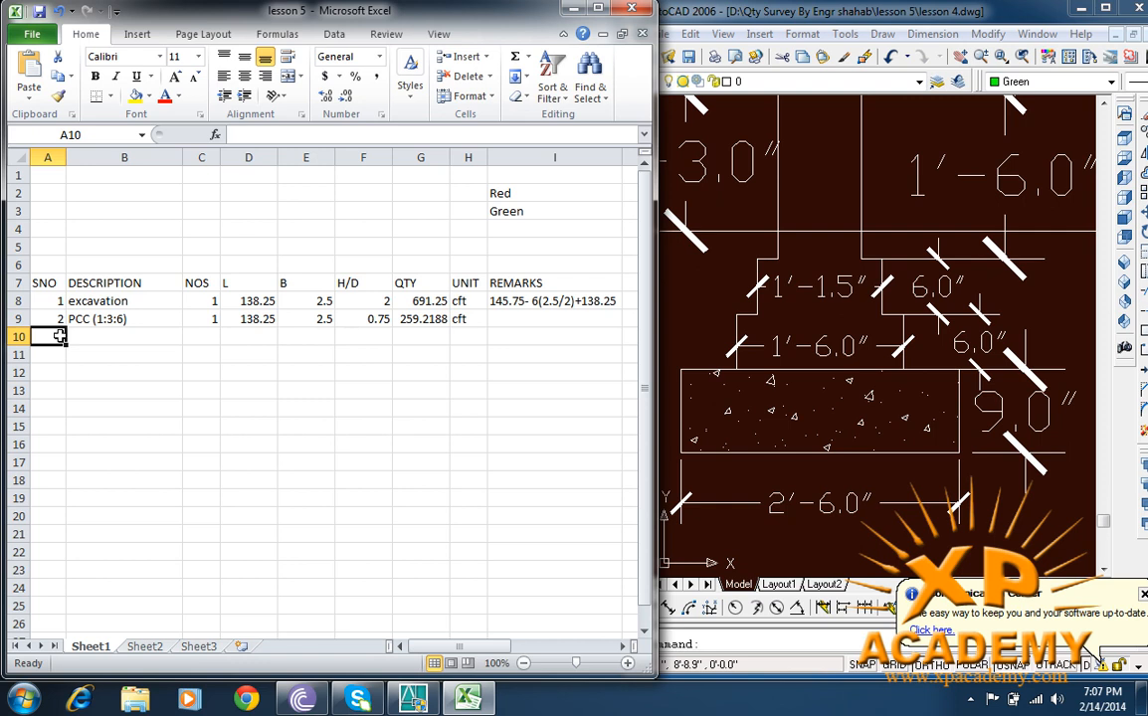
pyautogui.write('B/w in F/P')
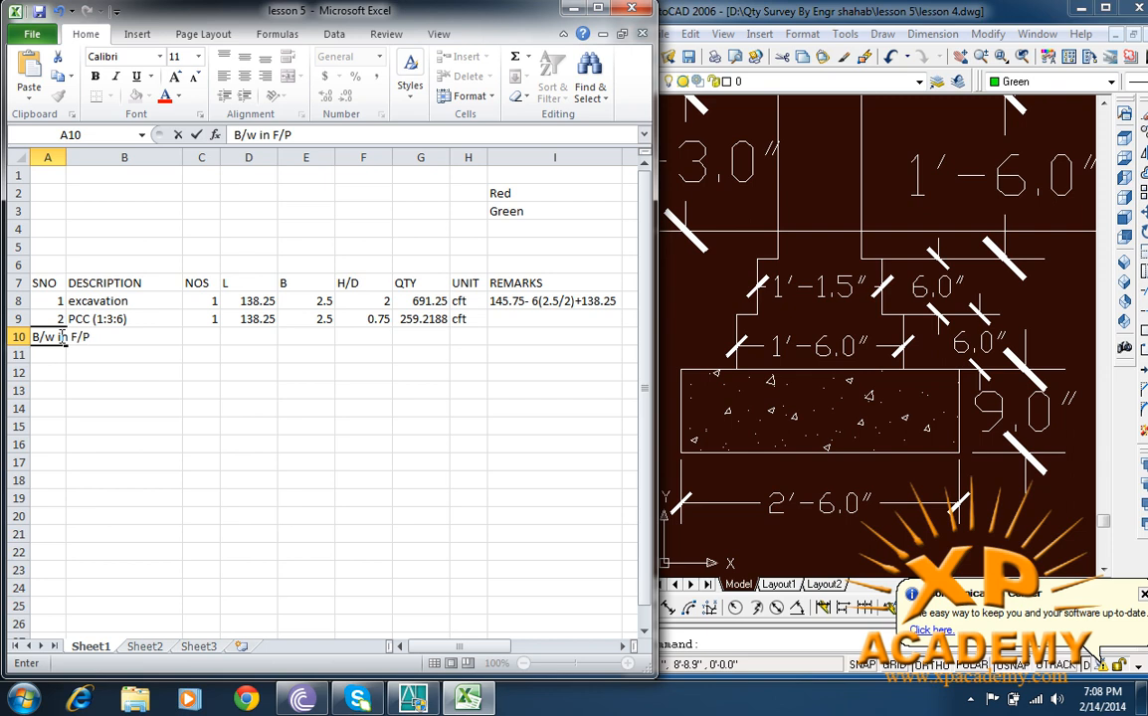
pyautogui.press('BackSpace')
pyautogui.press('BackSpace')
pyautogui.press('BackSpace')
pyautogui.press('BackSpace')
pyautogui.press('BackSpace')
pyautogui.press('BackSpace')
pyautogui.press('BackSpace')
pyautogui.press('BackSpace')
pyautogui.press('BackSpace')
pyautogui.press('BackSpace')
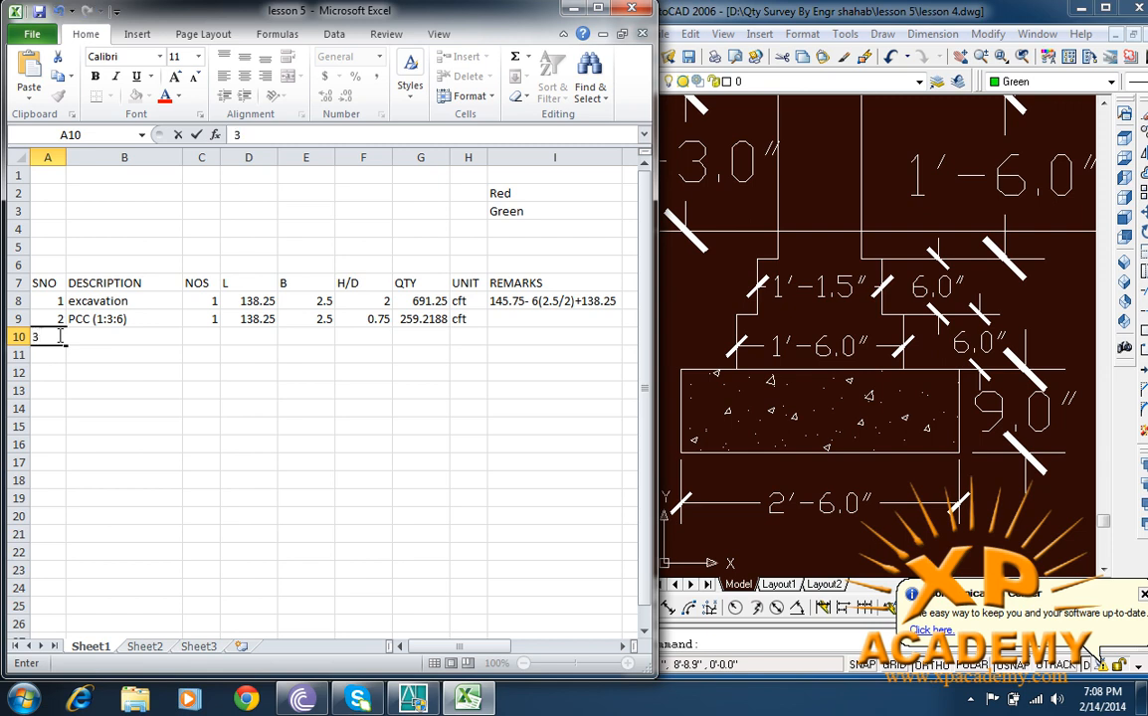
# Step: Add item 3 in row 10 with the description B/W in F/P
pyautogui.press('Tab')
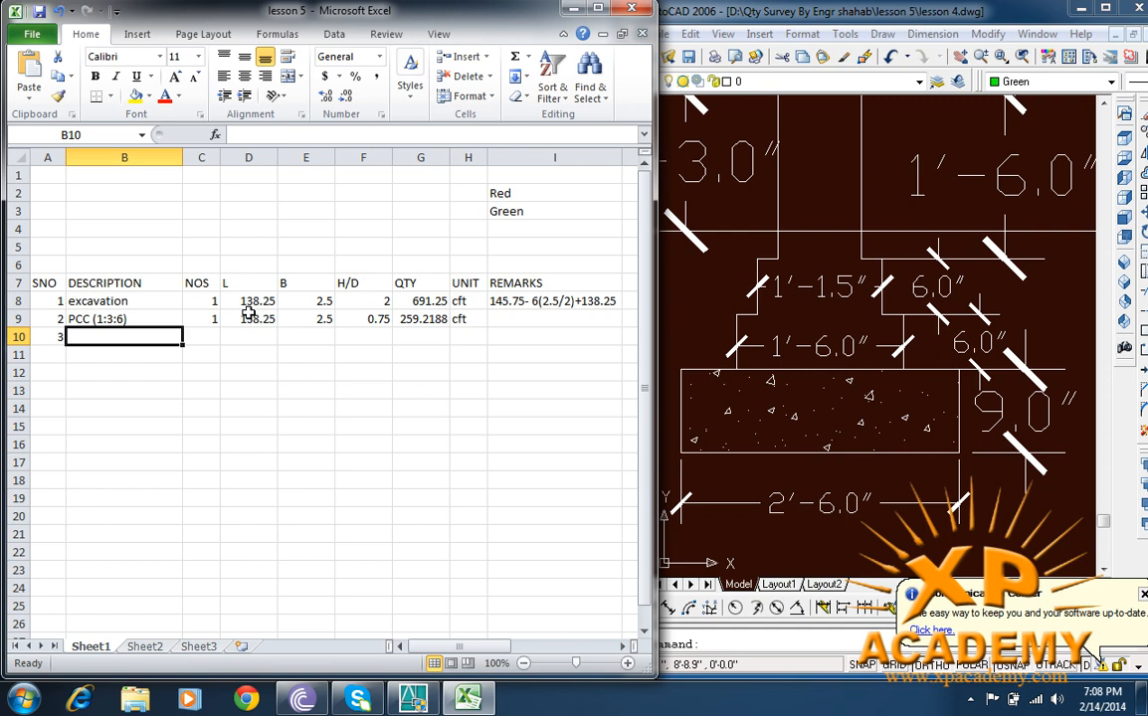
pyautogui.write('B/W')
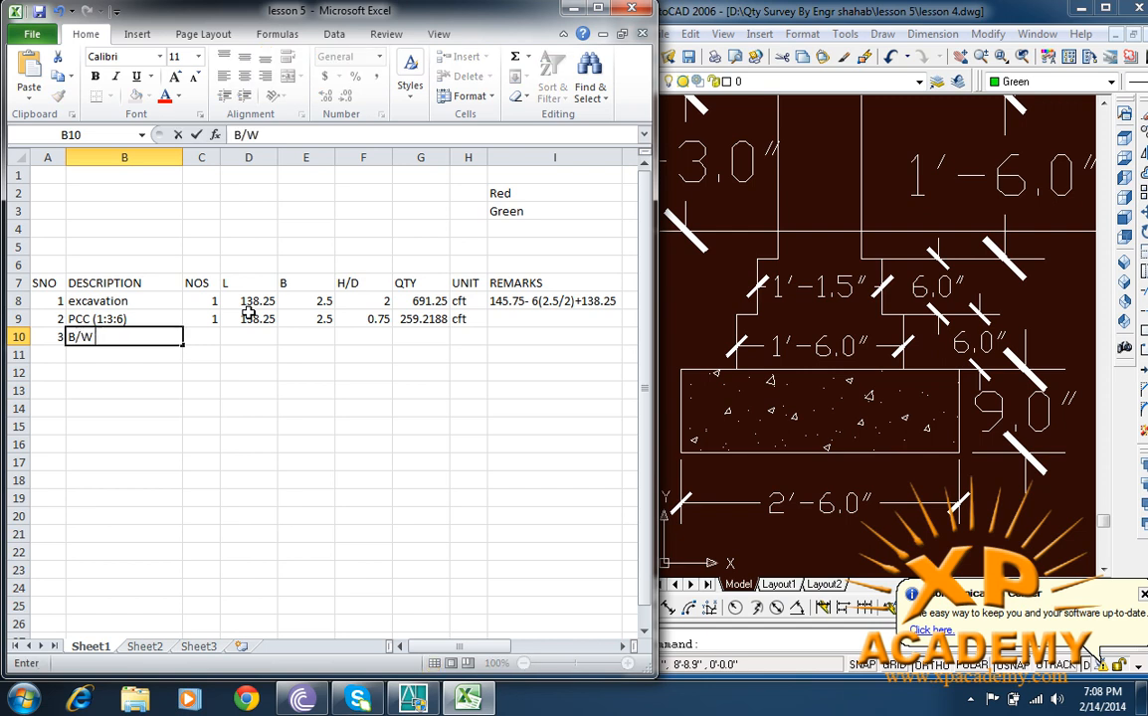
pyautogui.write(' in F/P')
# Step: Add a sub-item named step 1 in row 11 with a NOS value of 1
pyautogui.click(145, 361)
pyautogui.write('step')
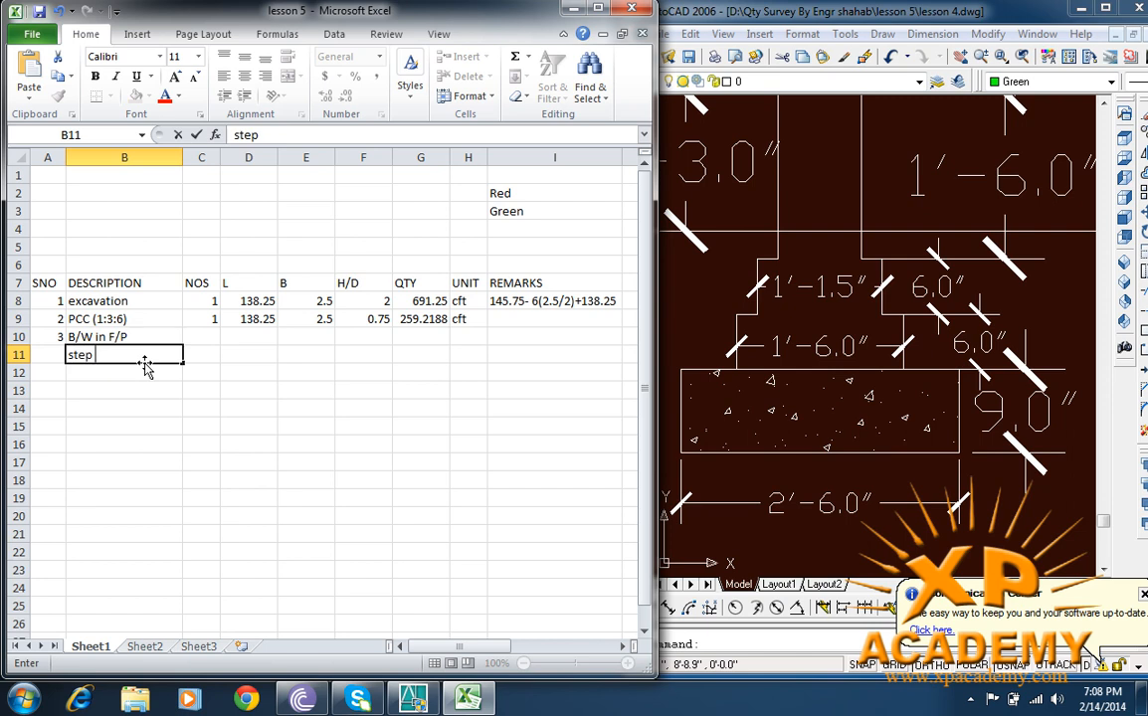
pyautogui.write(' 1')
pyautogui.click(202, 353)
pyautogui.write('1')
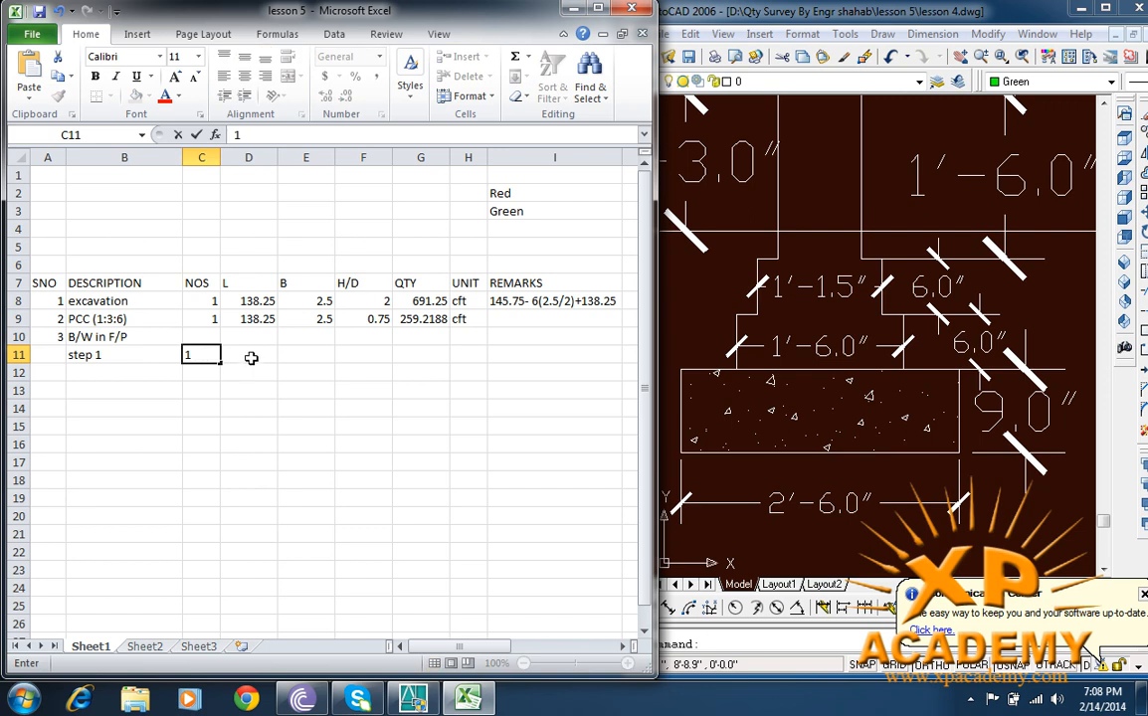
# Step: Enter the step 1 remark 145.75-6(1.5/2)=141.25 and correct the excavation remark to 145.75- 6(2.5/2)=138.25
pyautogui.click(247, 356)
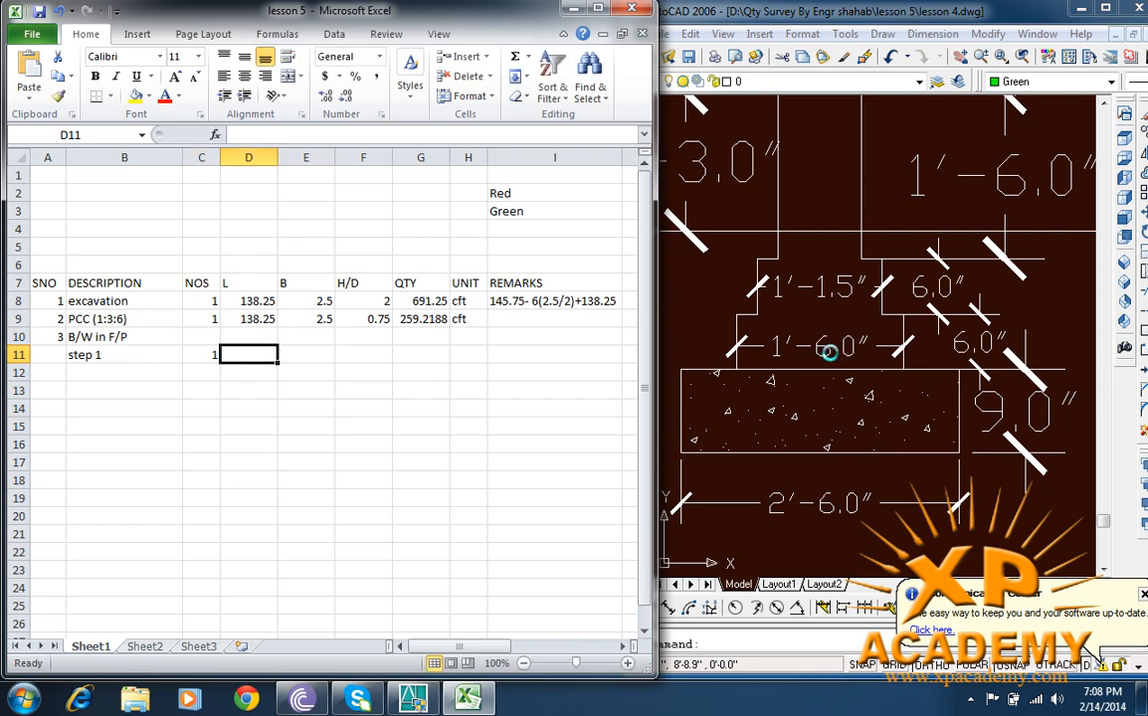
pyautogui.click(509, 354)
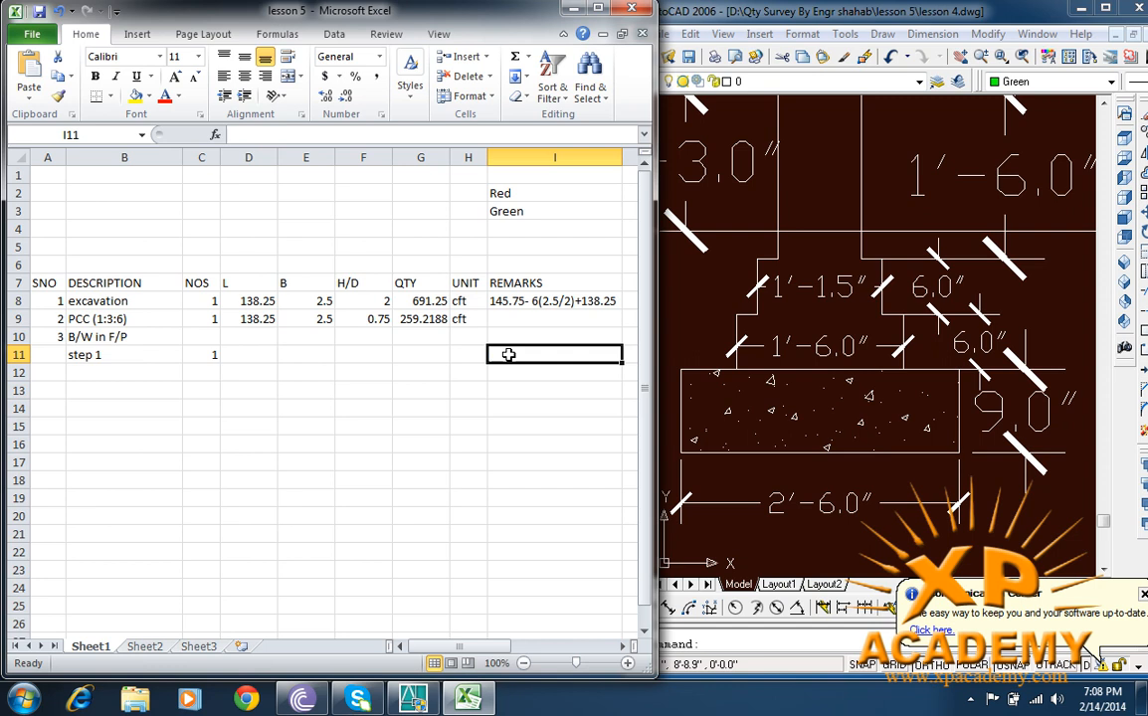
pyautogui.write('145')
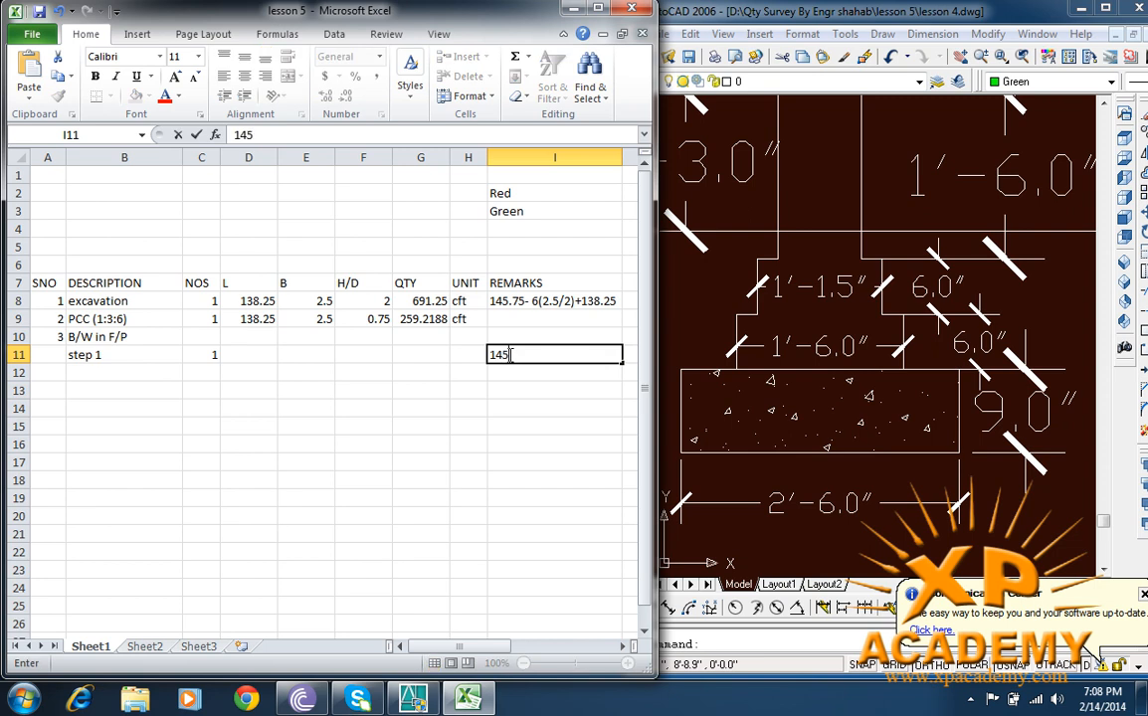
pyautogui.write('.75-6(')
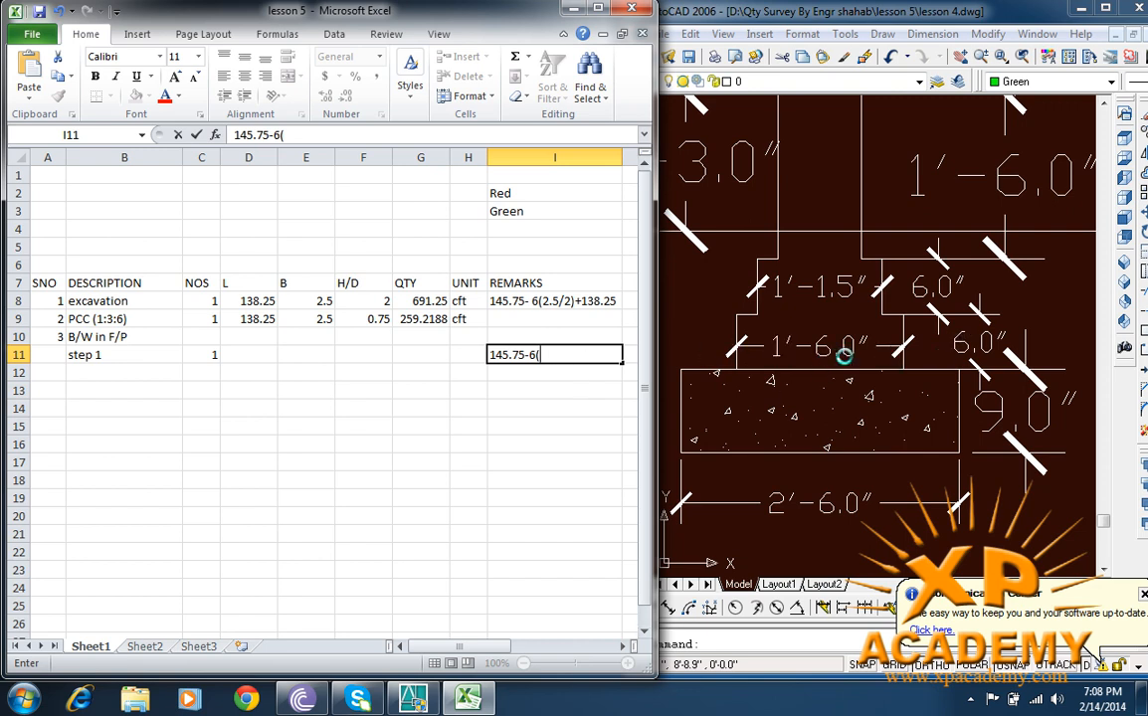
pyautogui.write('1.5/2)=141.25')
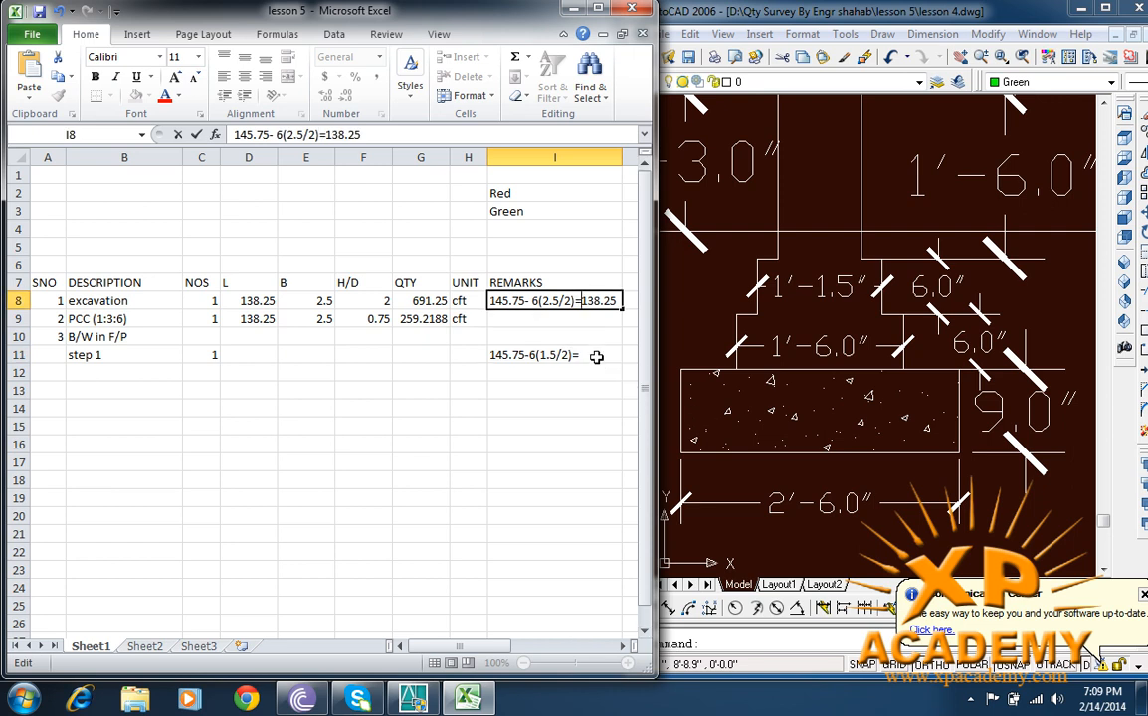
pyautogui.click(597, 356)
pyautogui.write('141.25')
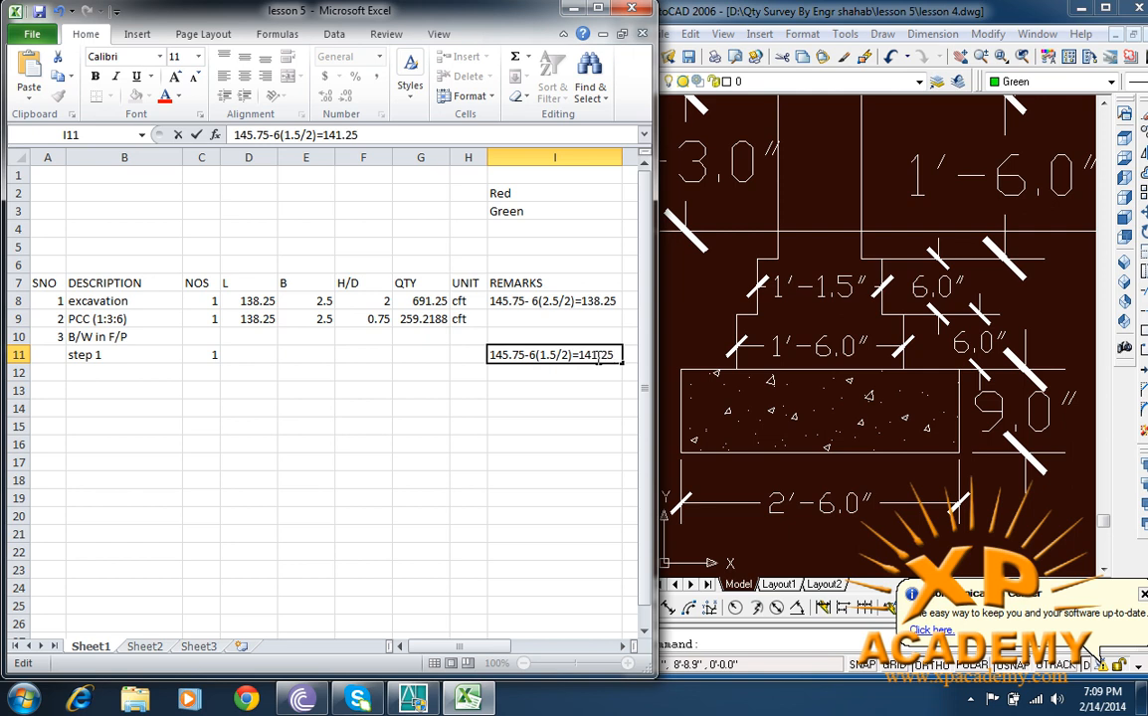
# Step: Enter the step 1 dimensions: length 141.25, breadth 1.5 and depth 0.5
pyautogui.click(255, 356)
pyautogui.write('1')
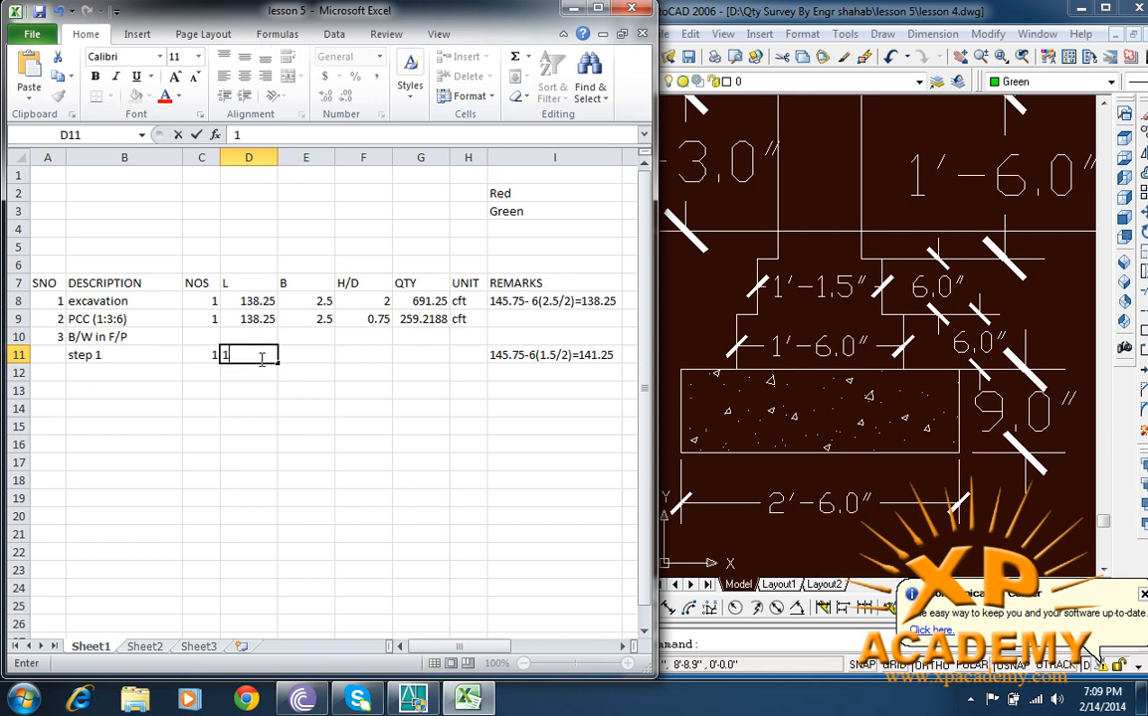
pyautogui.write('41.25')
pyautogui.press('Tab')
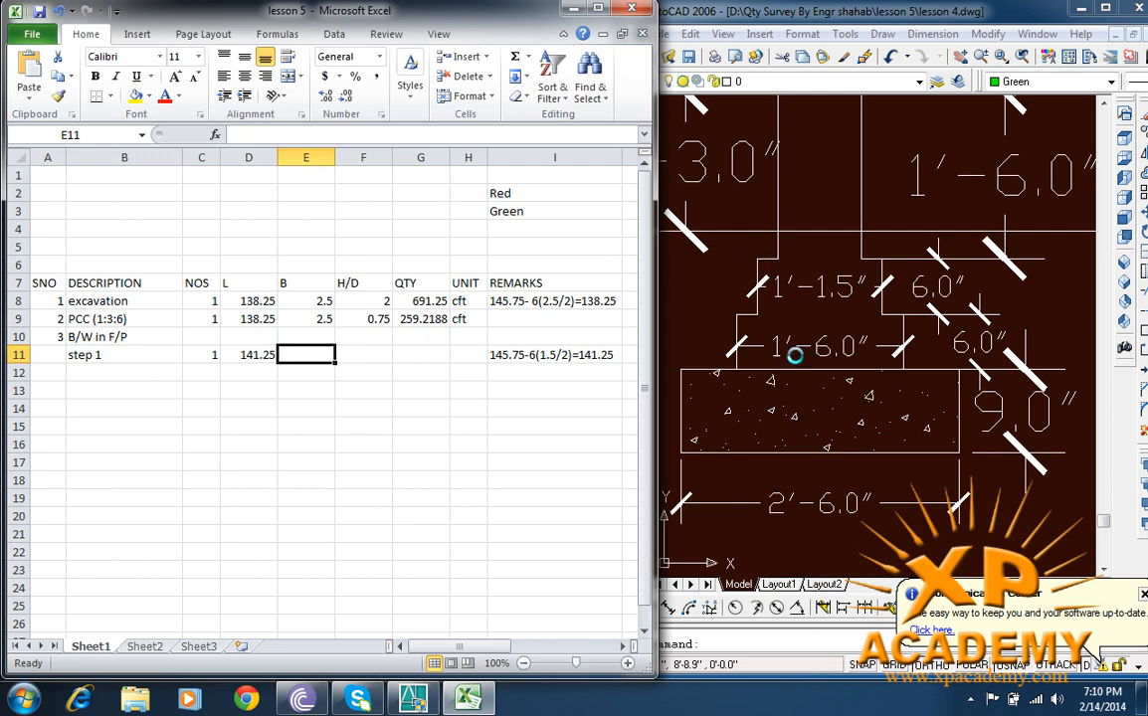
pyautogui.write('1')
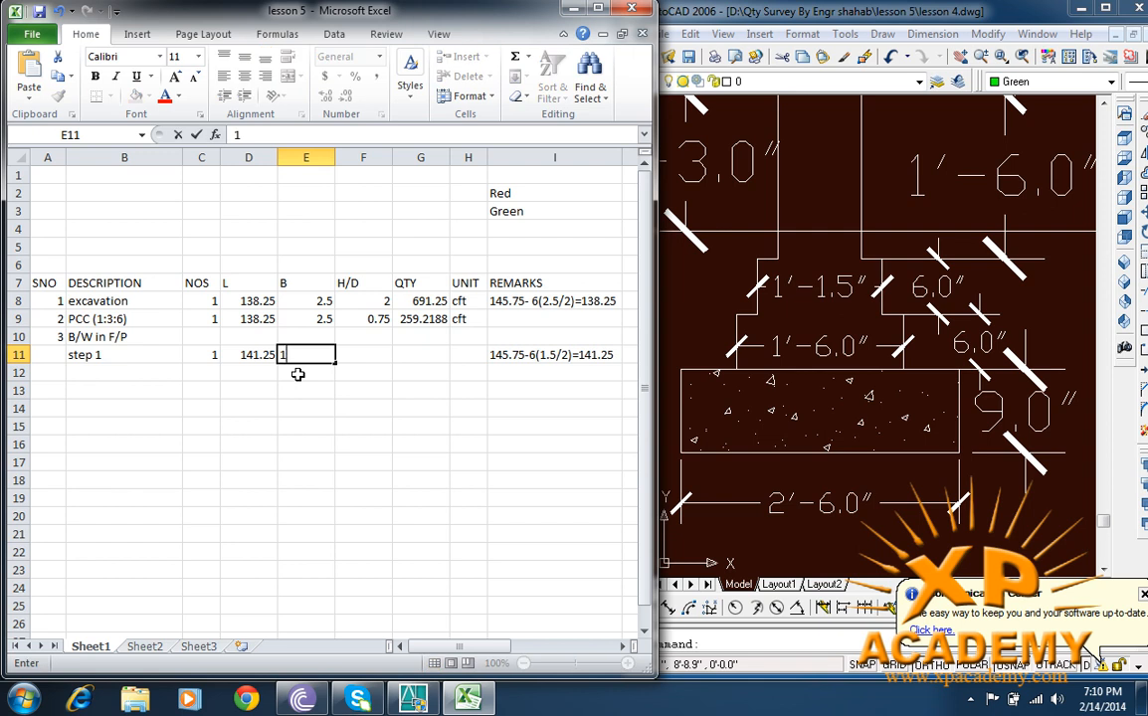
pyautogui.write('.5')
pyautogui.press('Tab')
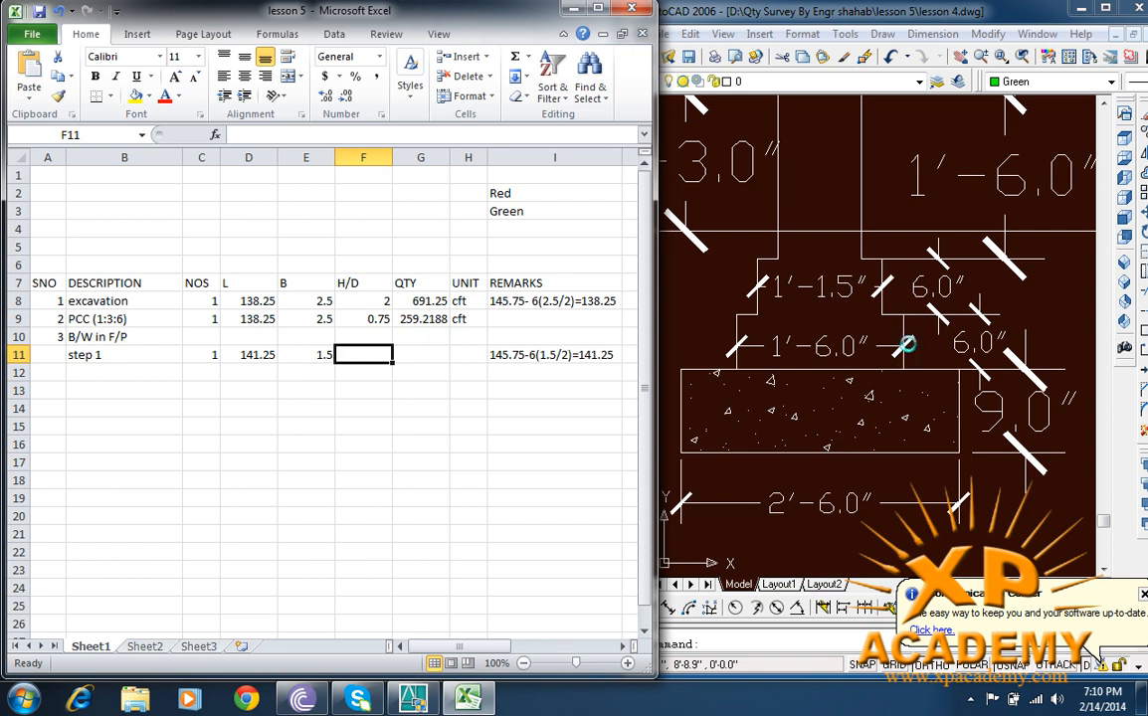
pyautogui.write('0')
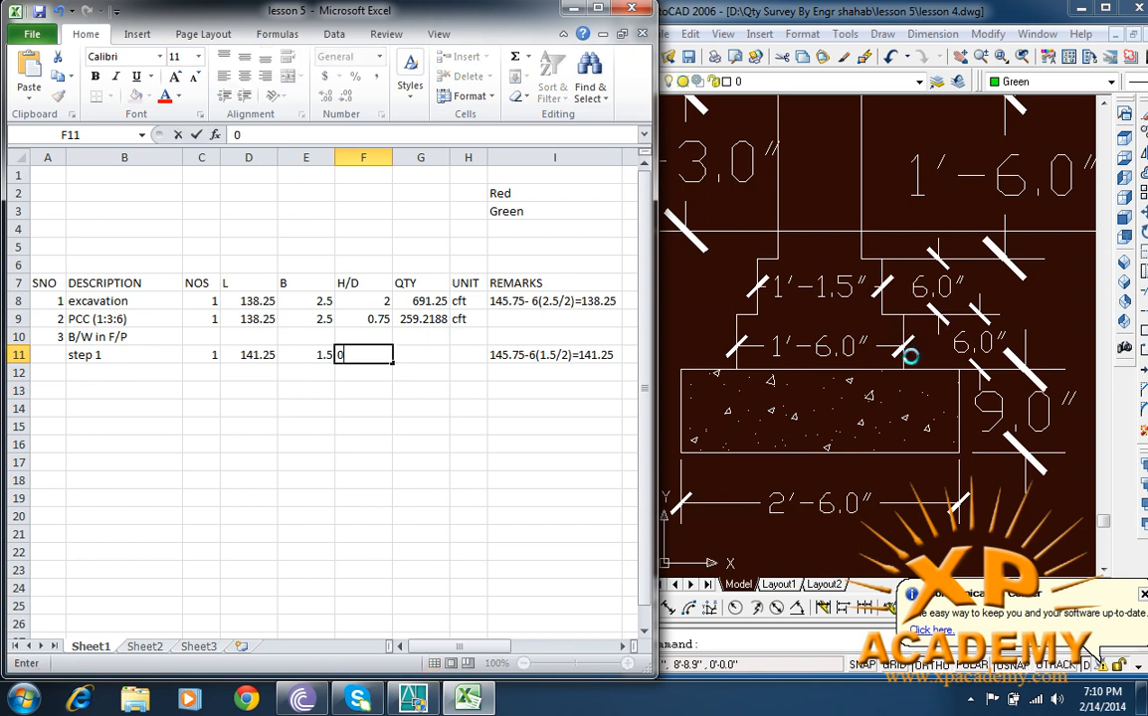
pyautogui.write('.5')
pyautogui.press('Tab')
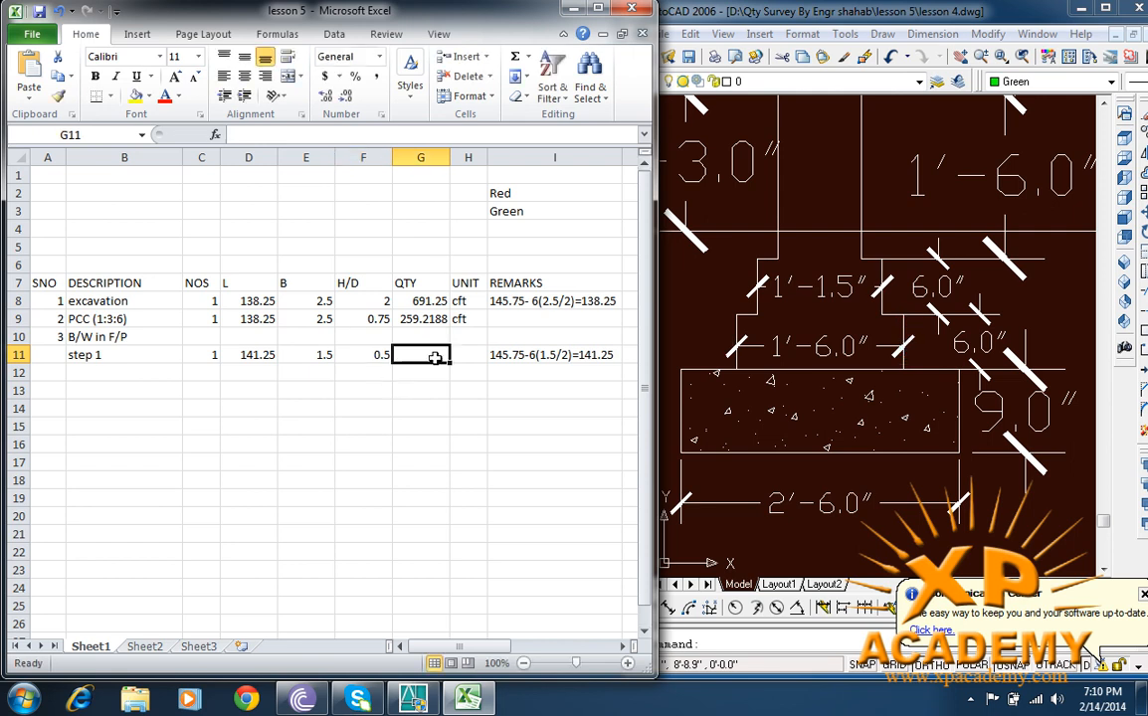
# Step: Fill the quantity formula and the cft unit from the PCC row down to the step 1 row
pyautogui.click(442, 320)
pyautogui.moveTo(449, 327); pyautogui.dragTo(454, 362)
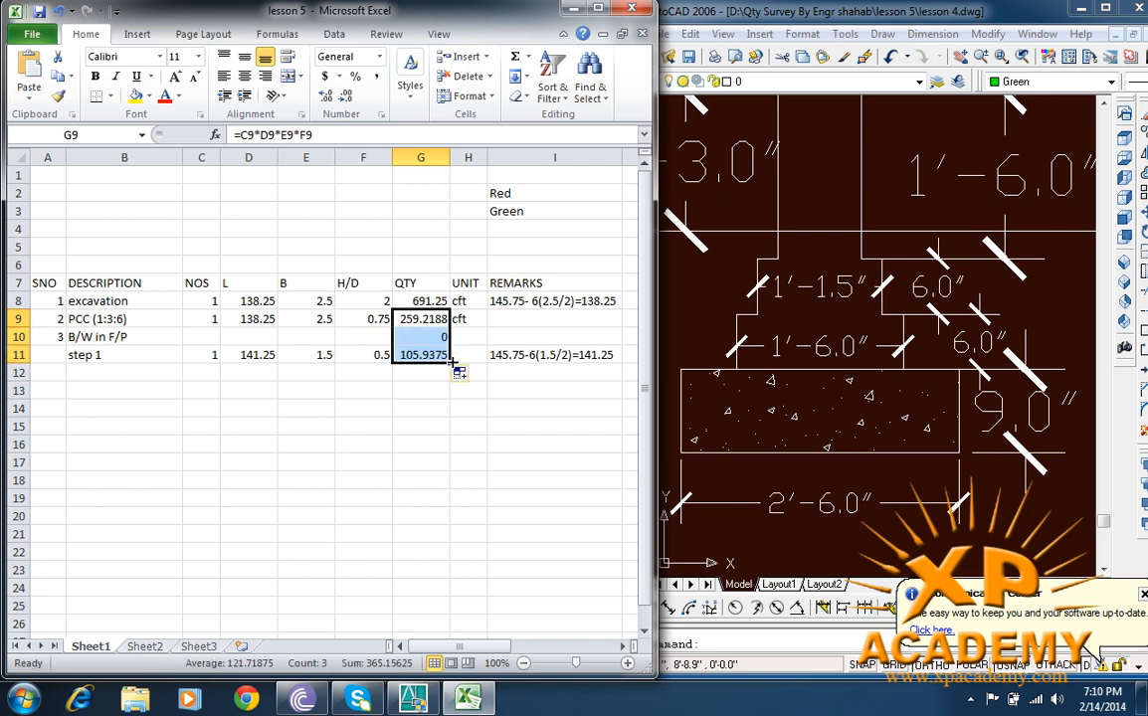
pyautogui.click(459, 356)
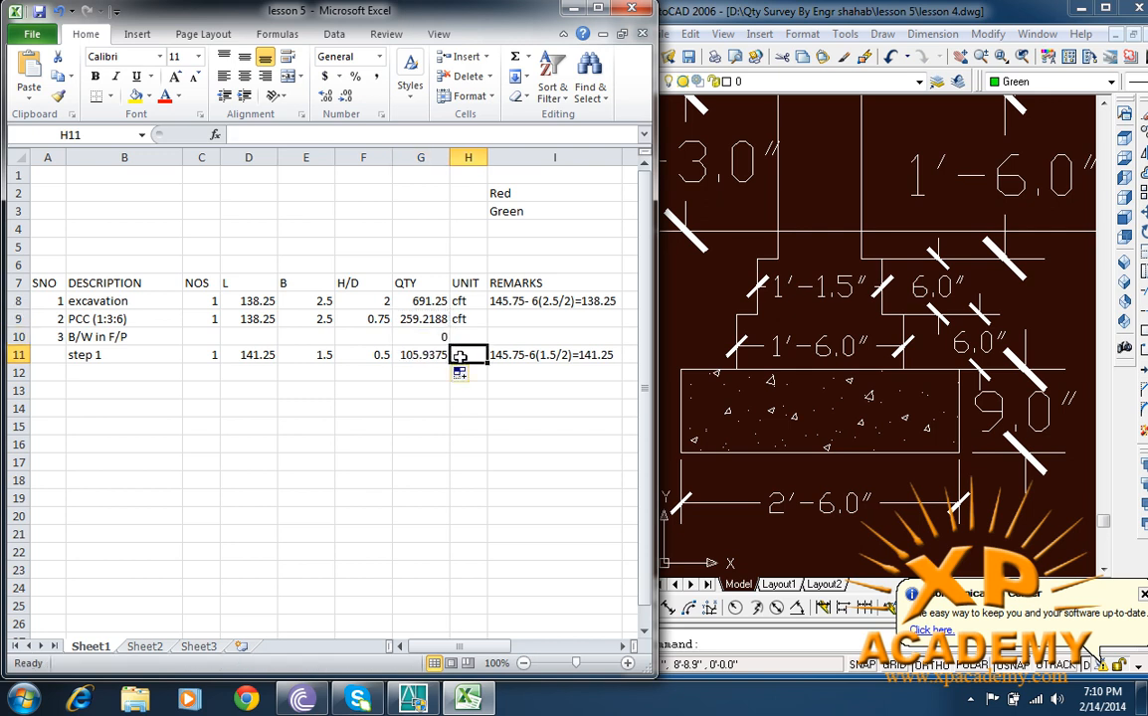
pyautogui.click(466, 319)
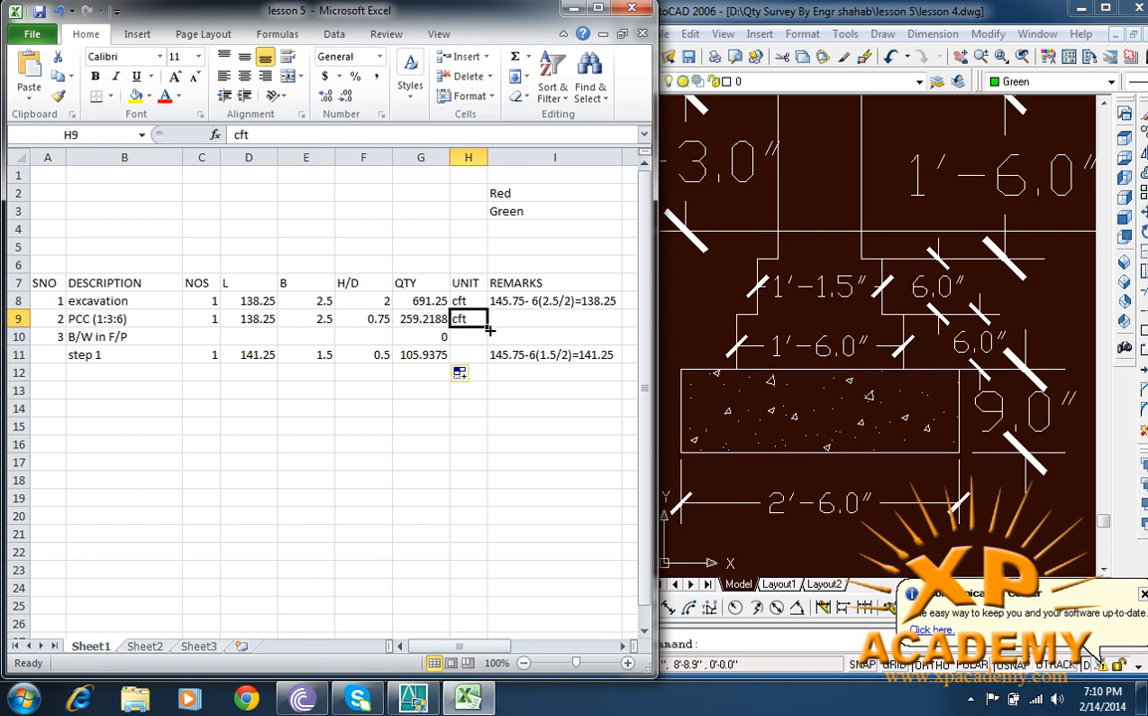
pyautogui.moveTo(487, 328); pyautogui.dragTo(486, 360)
# Step: Clear the copied unit and quantity from the B/W in F/P heading row
pyautogui.click(471, 338)
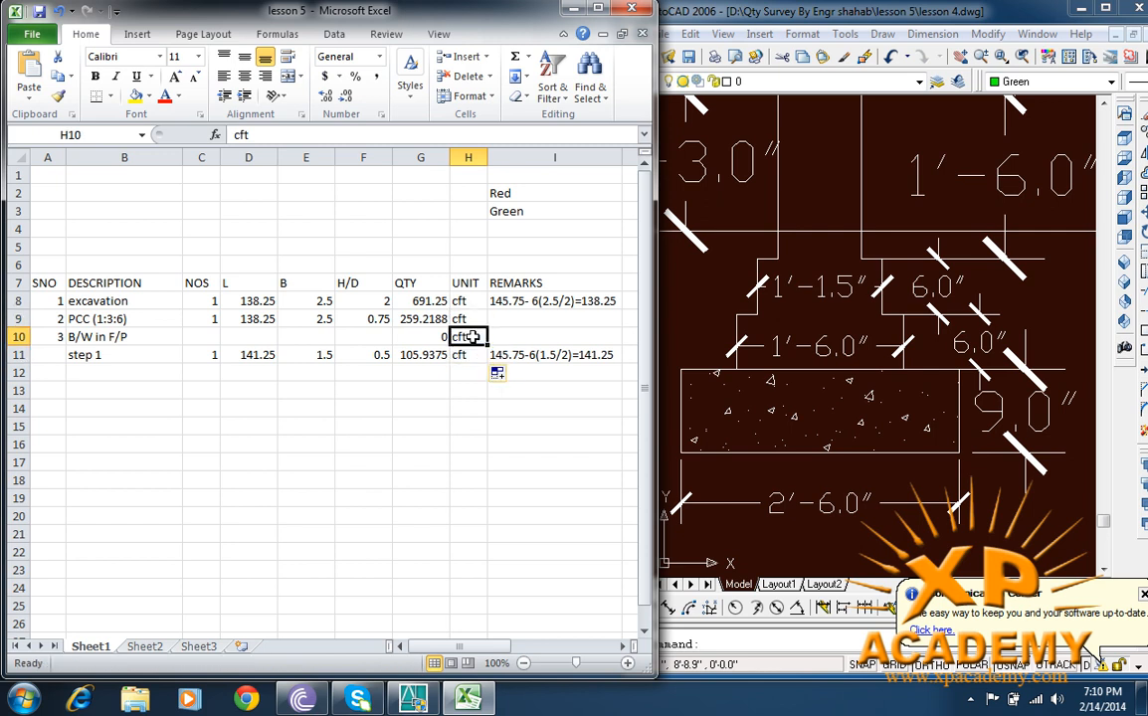
pyautogui.press('Delete')
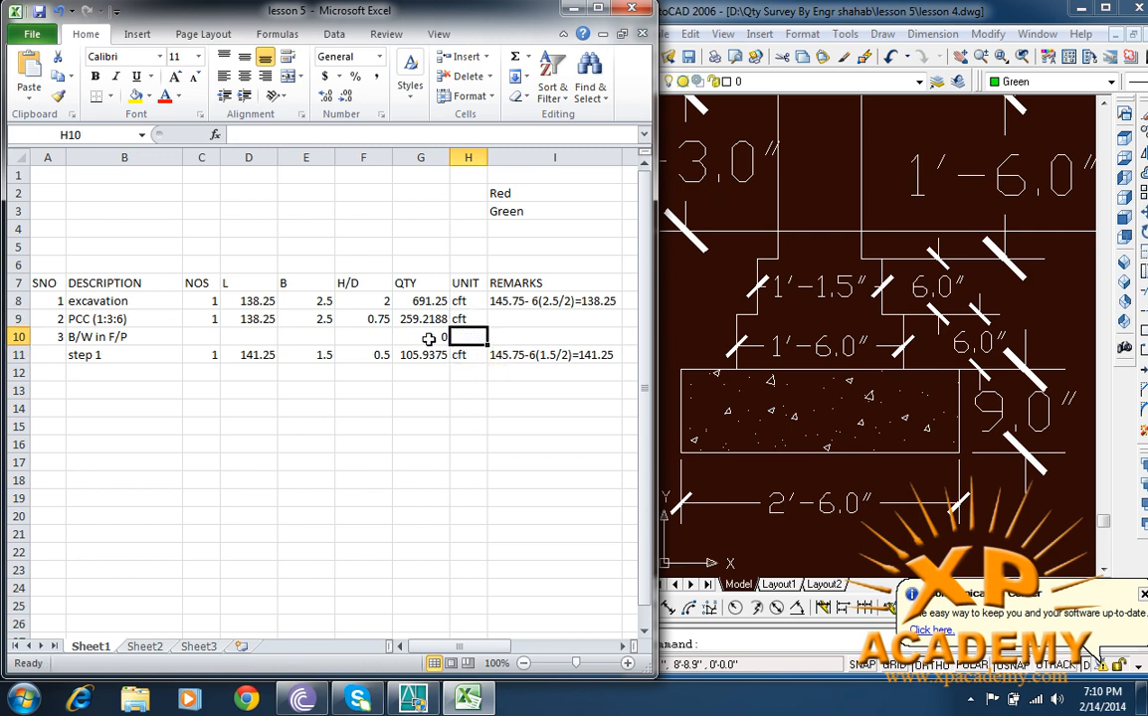
pyautogui.click(428, 340)
pyautogui.press('Delete')
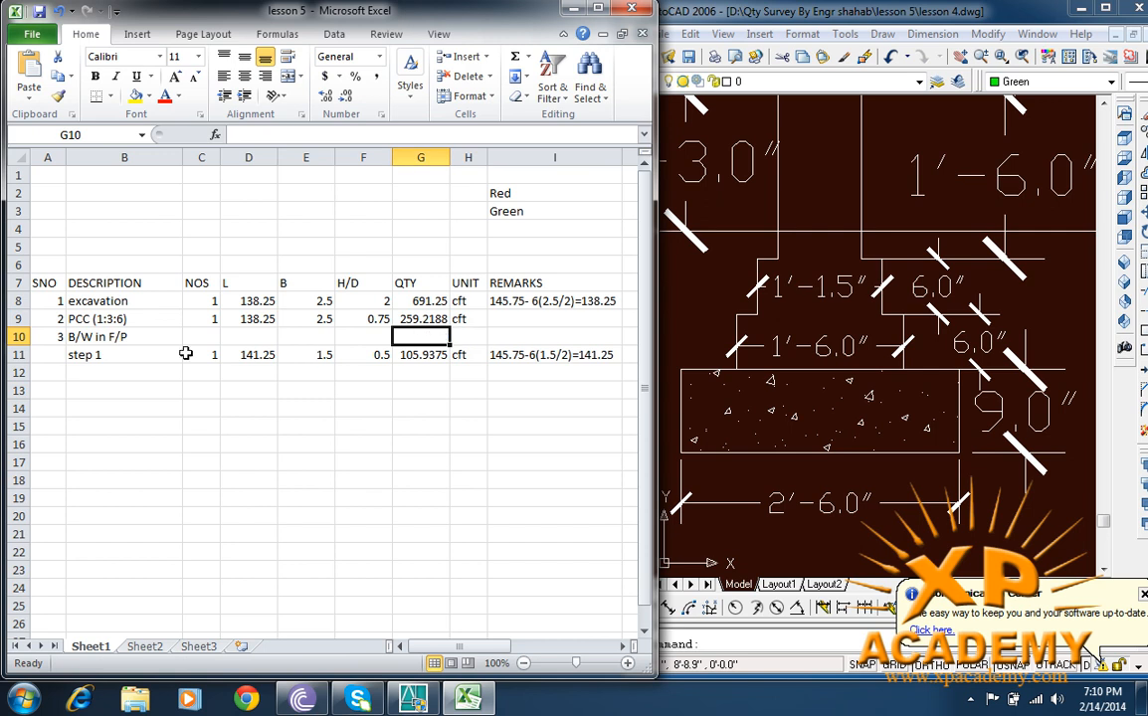
# Step: Add a sub-item named step 2 in row 12 with a NOS value of 1
pyautogui.click(128, 369)
pyautogui.write('step ')
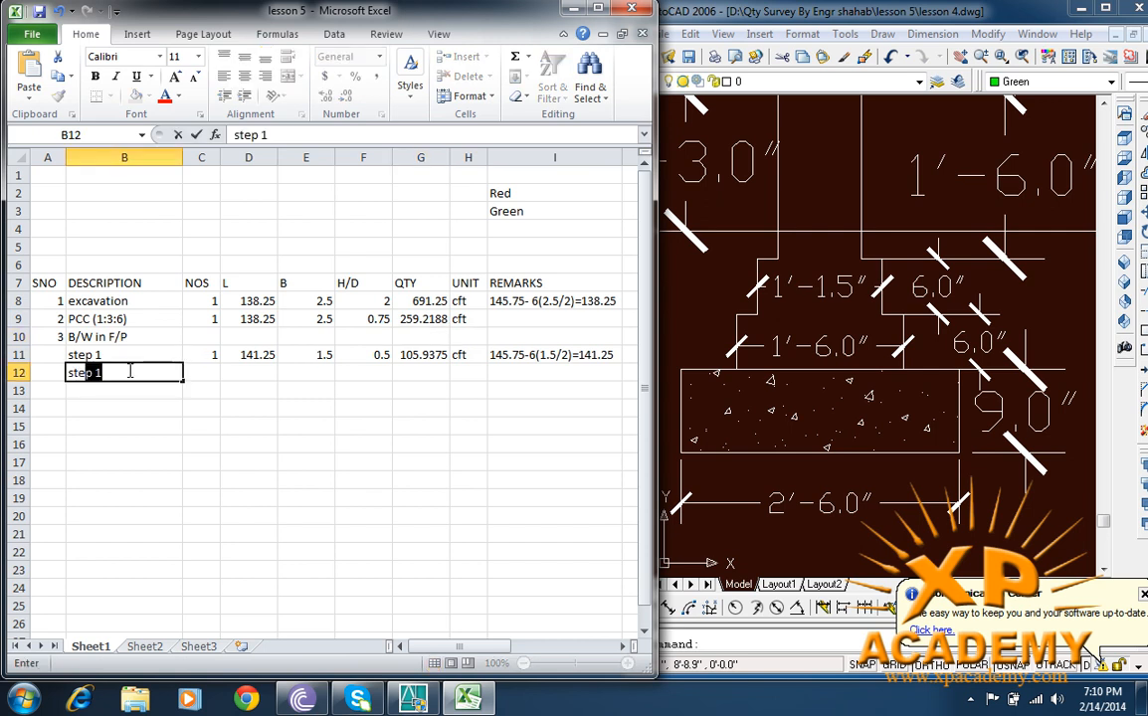
pyautogui.write('2')
pyautogui.press('Tab')
pyautogui.write('1')
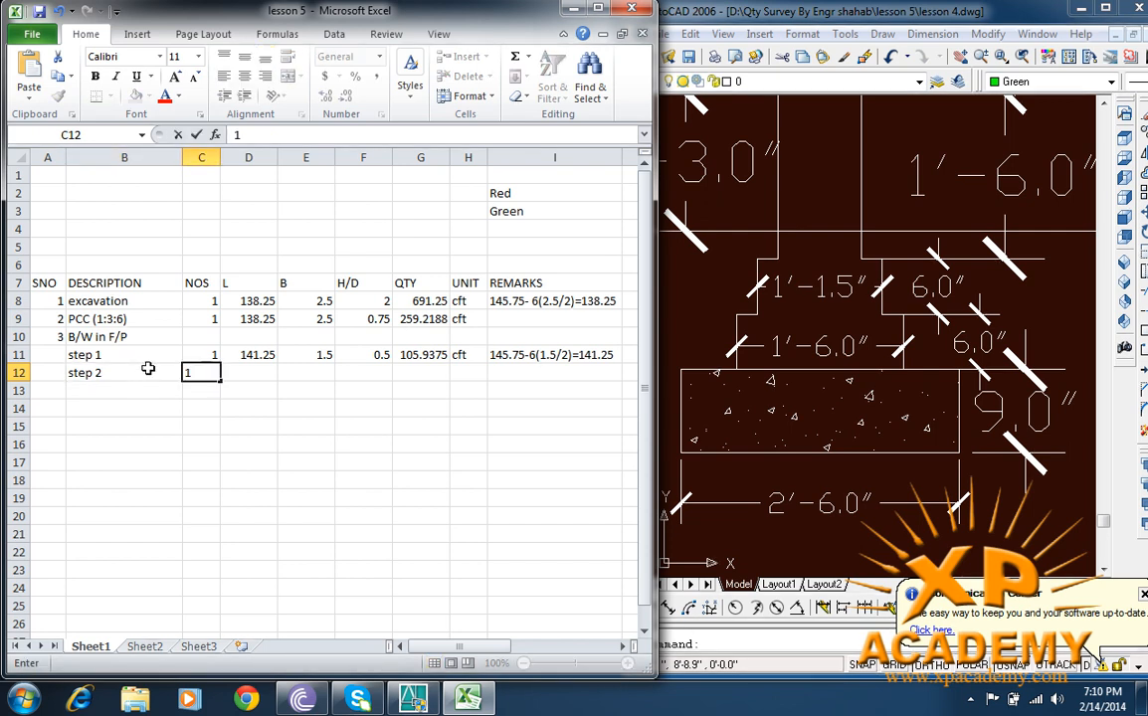
pyautogui.press('Tab')
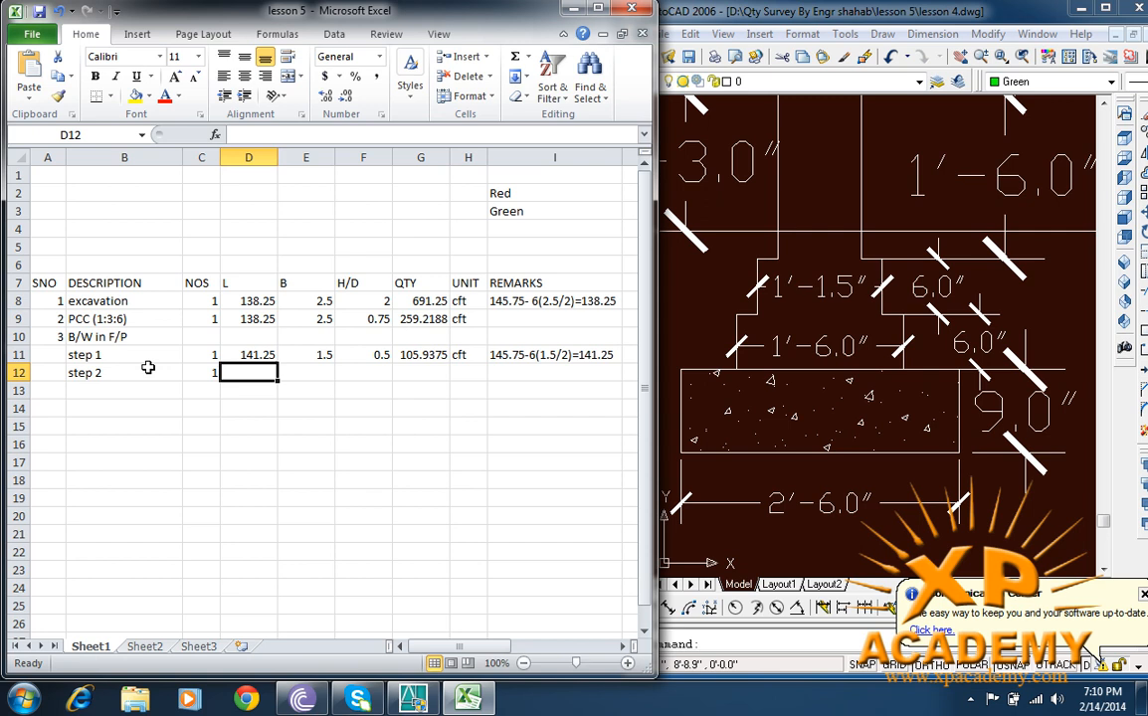
# Step: Enter the length calculation 145.75-6(1.125/2)=142.375 as the remark for step 2
pyautogui.click(508, 370)
pyautogui.write('14')
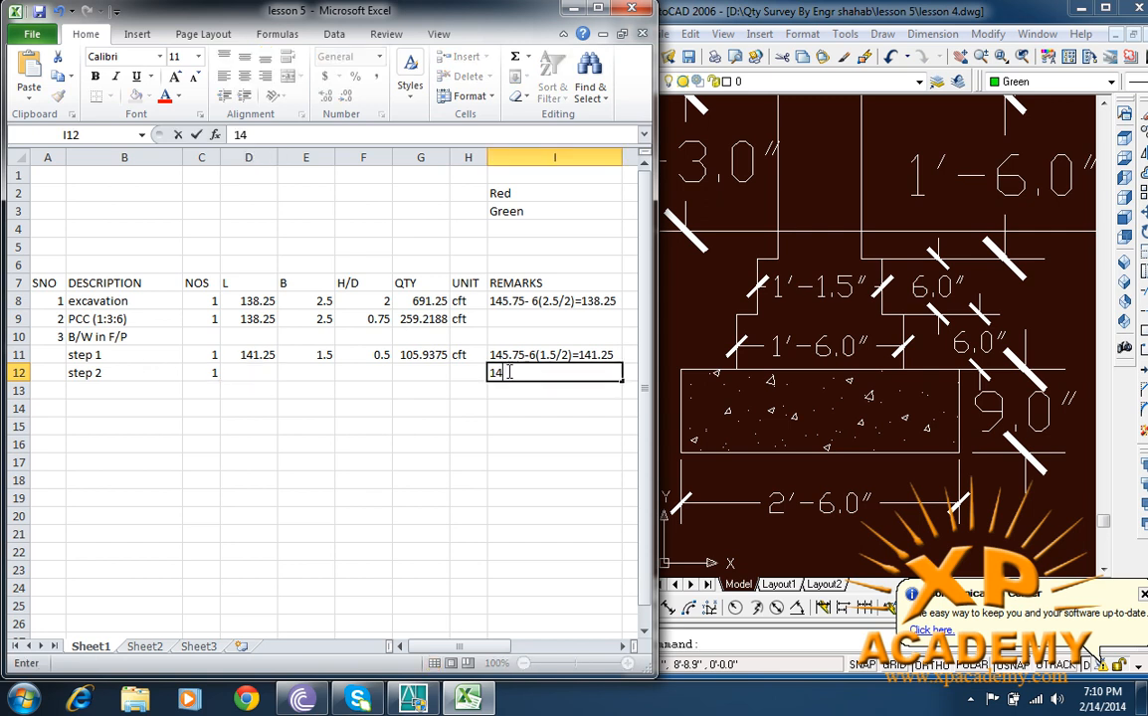
pyautogui.write('5.75-6(')
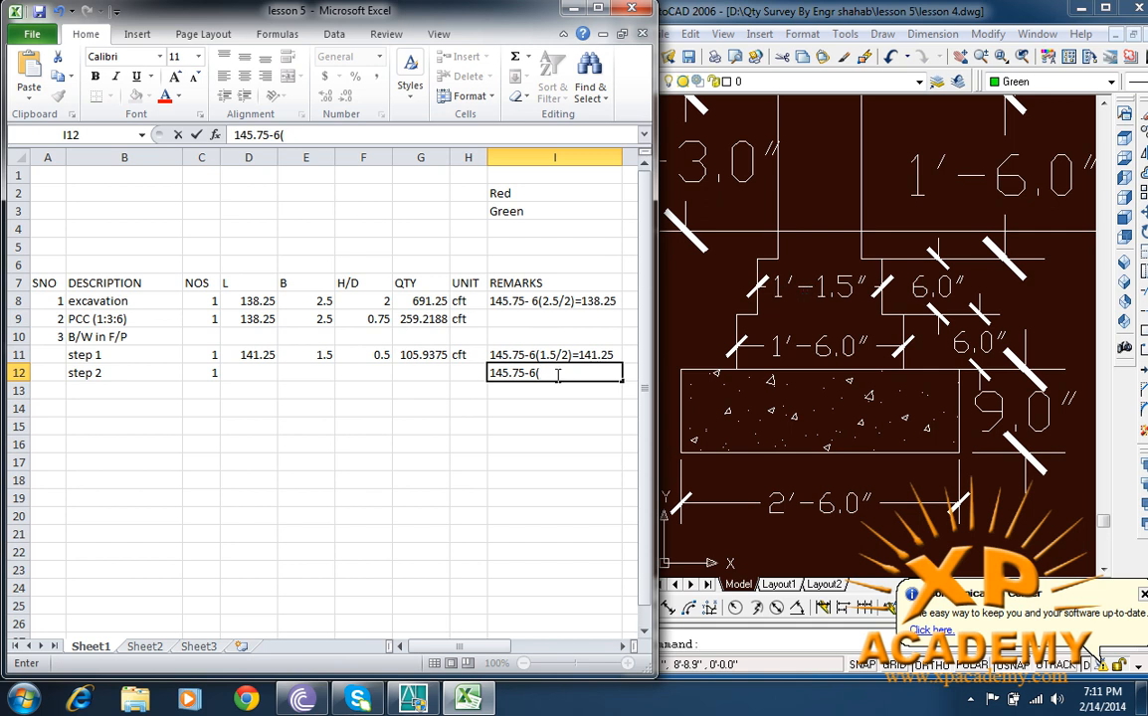
pyautogui.write('1.125/2)=')
pyautogui.click(609, 372)
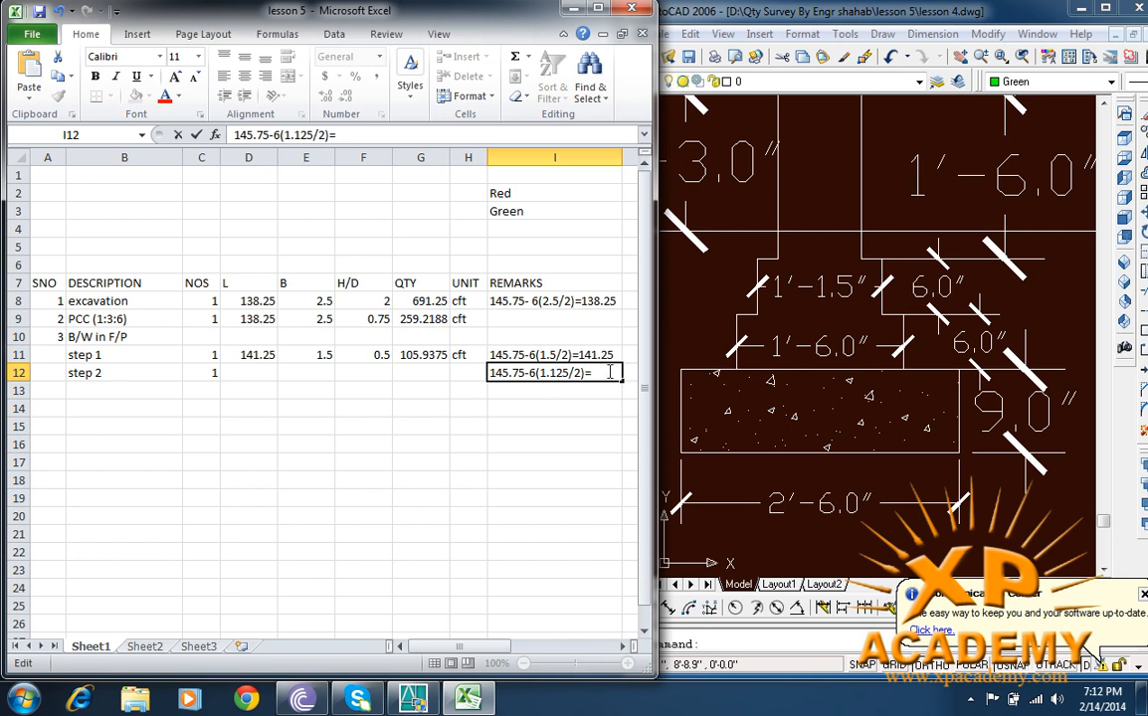
pyautogui.write('142.375')
# Step: Enter the step 2 dimensions: length 142.375, breadth 1.125 and depth 0.5
pyautogui.click(251, 373)
pyautogui.write('1')
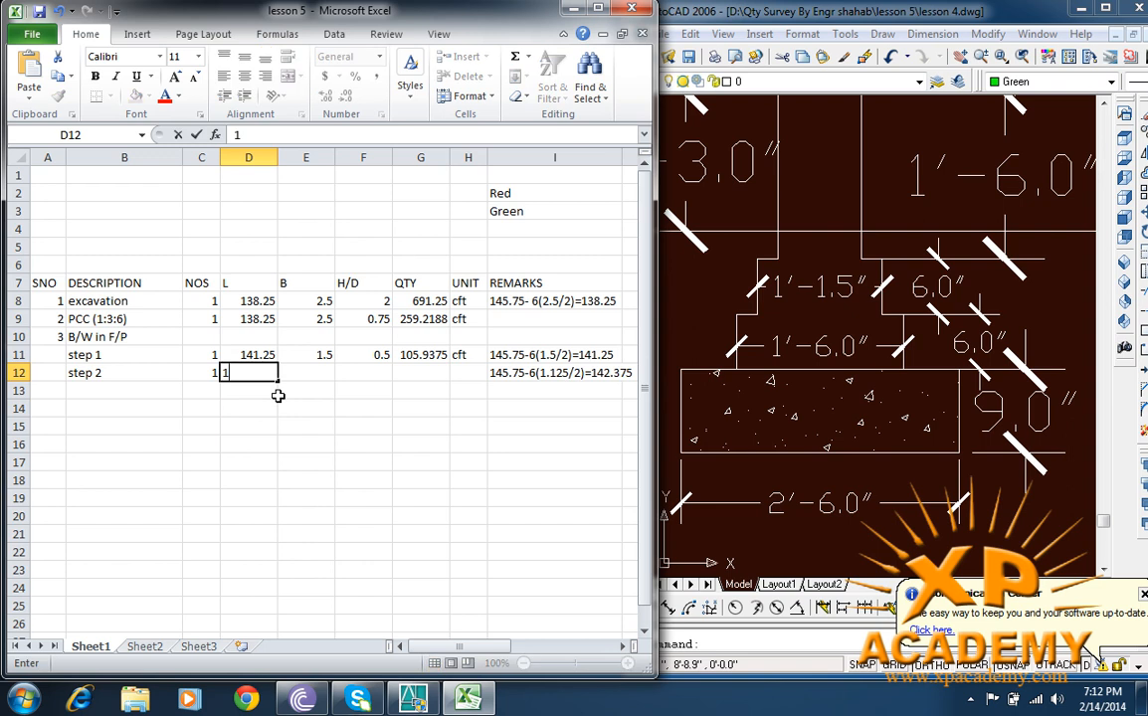
pyautogui.write('42.375')
pyautogui.press('Tab')
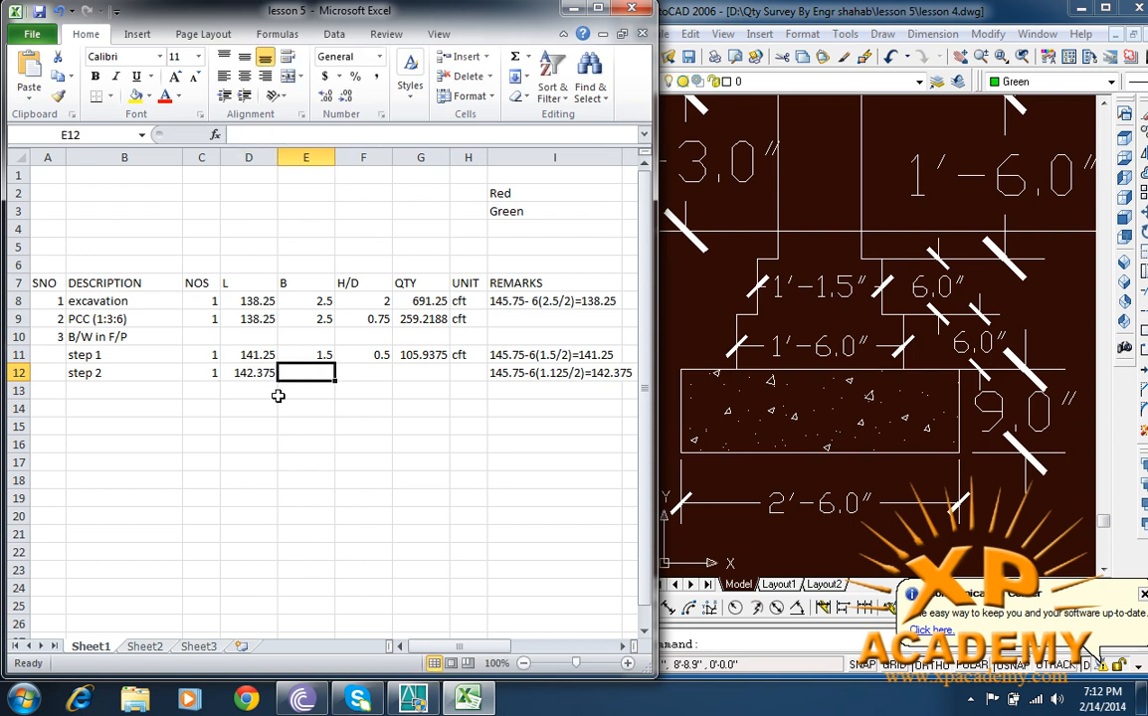
pyautogui.write('1.125')
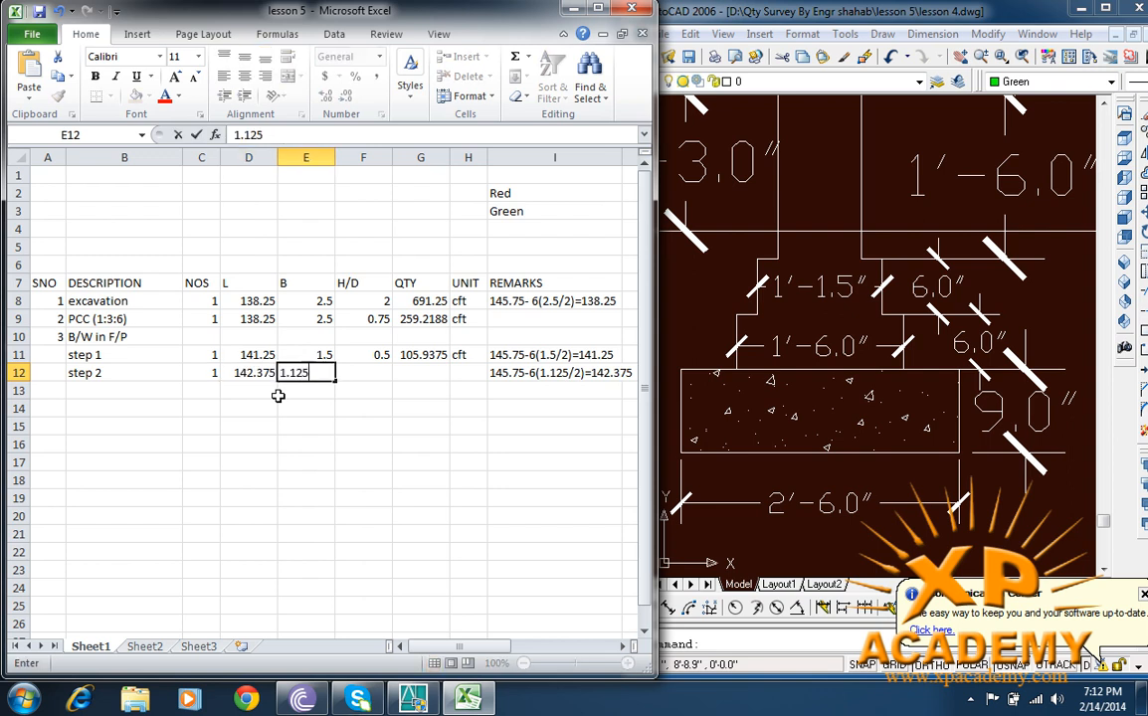
pyautogui.press('Tab')
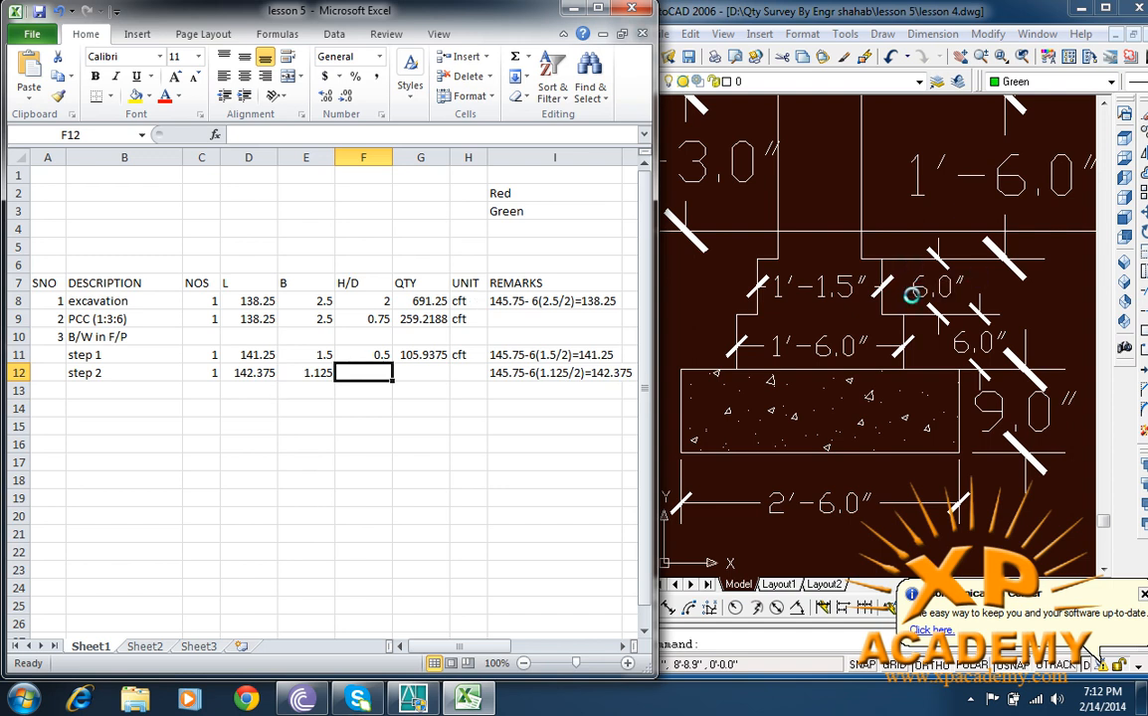
pyautogui.write('0')
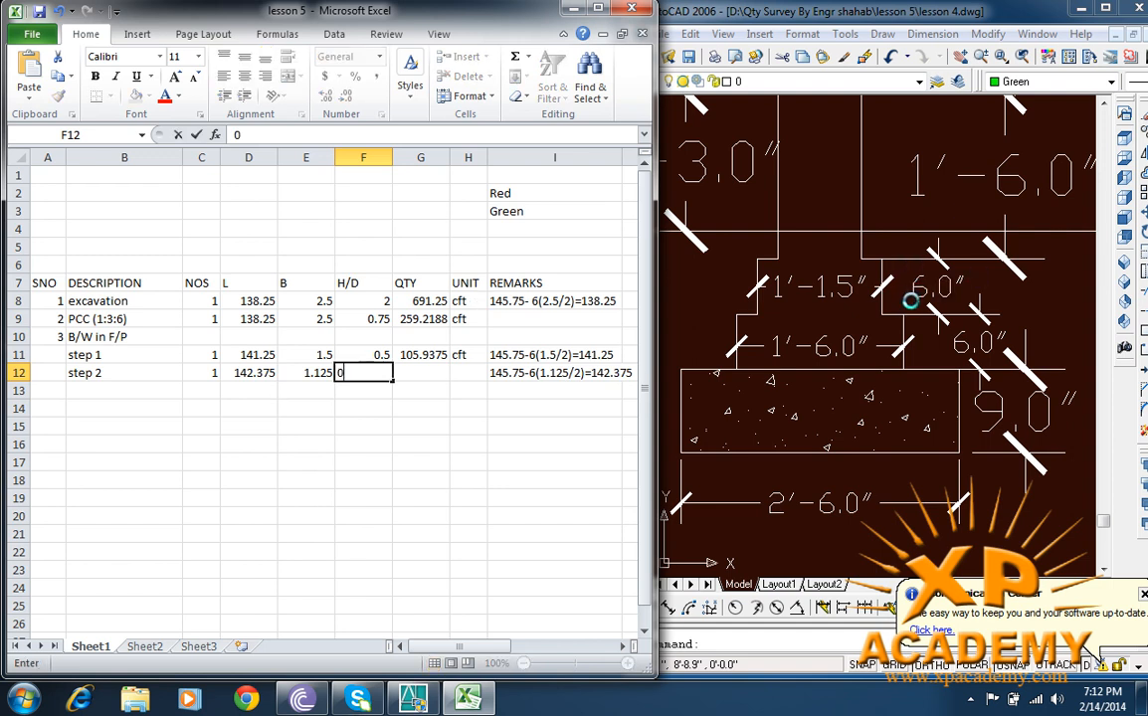
pyautogui.write('.5')
pyautogui.press('Tab')
# Step: Fill the quantity formula from step 1 down to the step 2 row and enter its unit as cft
pyautogui.click(441, 356)
pyautogui.moveTo(449, 364); pyautogui.dragTo(455, 383)
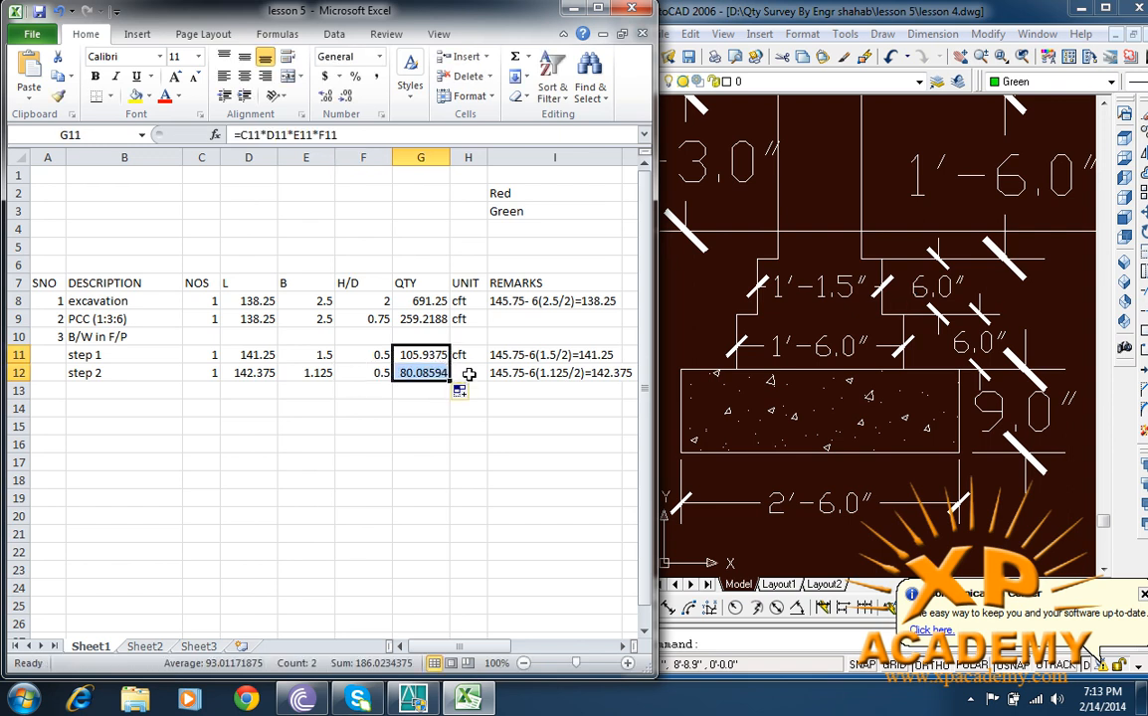
pyautogui.click(468, 373)
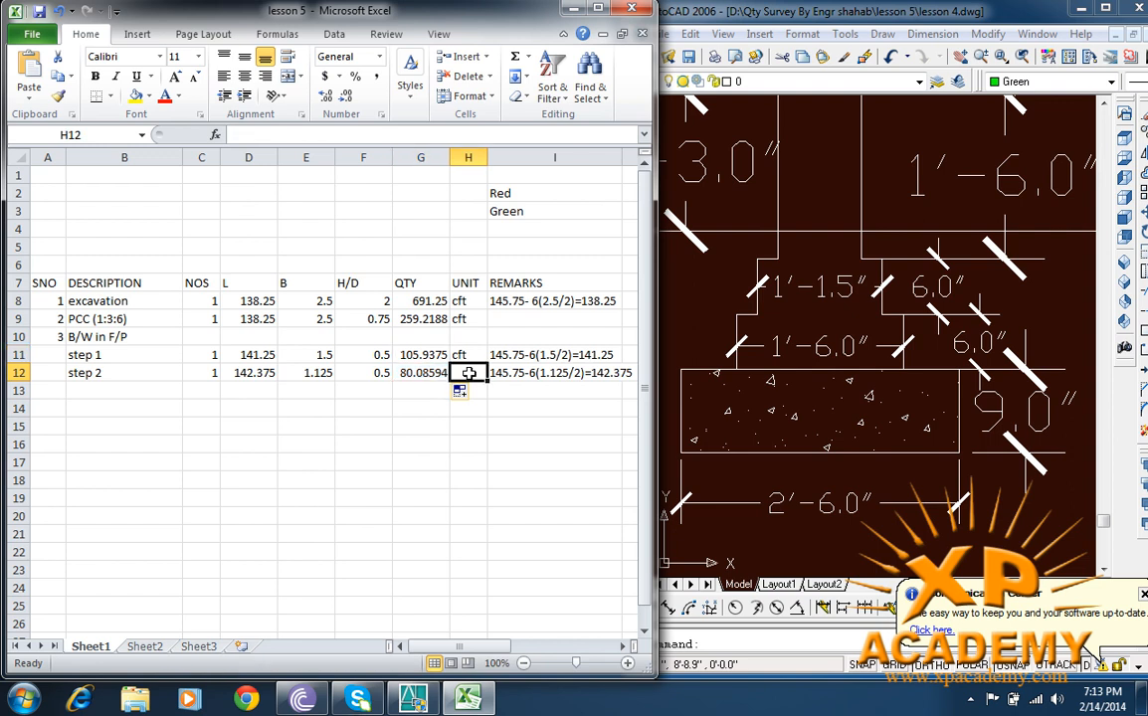
pyautogui.write('cft')
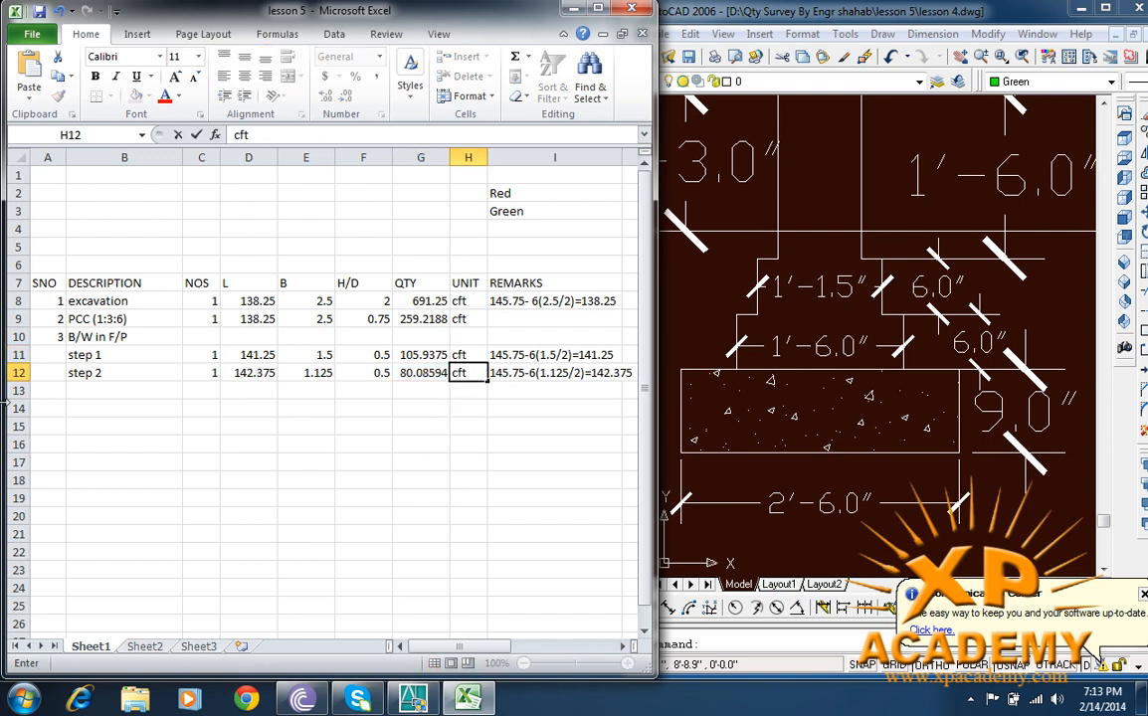
# Step: Add a sub-item named step 3 in the description of row 13
pyautogui.click(71, 390)
pyautogui.write('st')
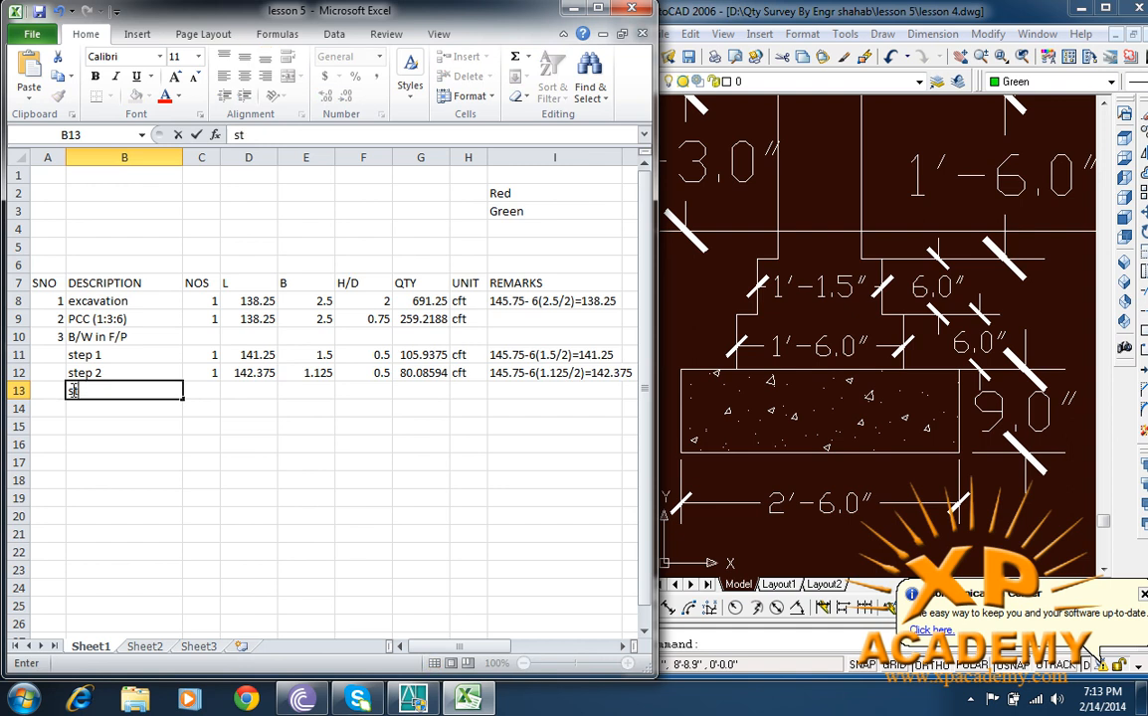
pyautogui.write('ep 3')
# Step: Enter the length calculation 145.75-6(0.75/2)=143.5 as the step 3 remark, checking the wall section in the AutoCAD drawing
pyautogui.press('Tab')
pyautogui.press('Tab')
pyautogui.press('Tab')
pyautogui.press('Tab')
pyautogui.press('Tab')
pyautogui.press('Tab')
pyautogui.press('Tab')
pyautogui.write('14')
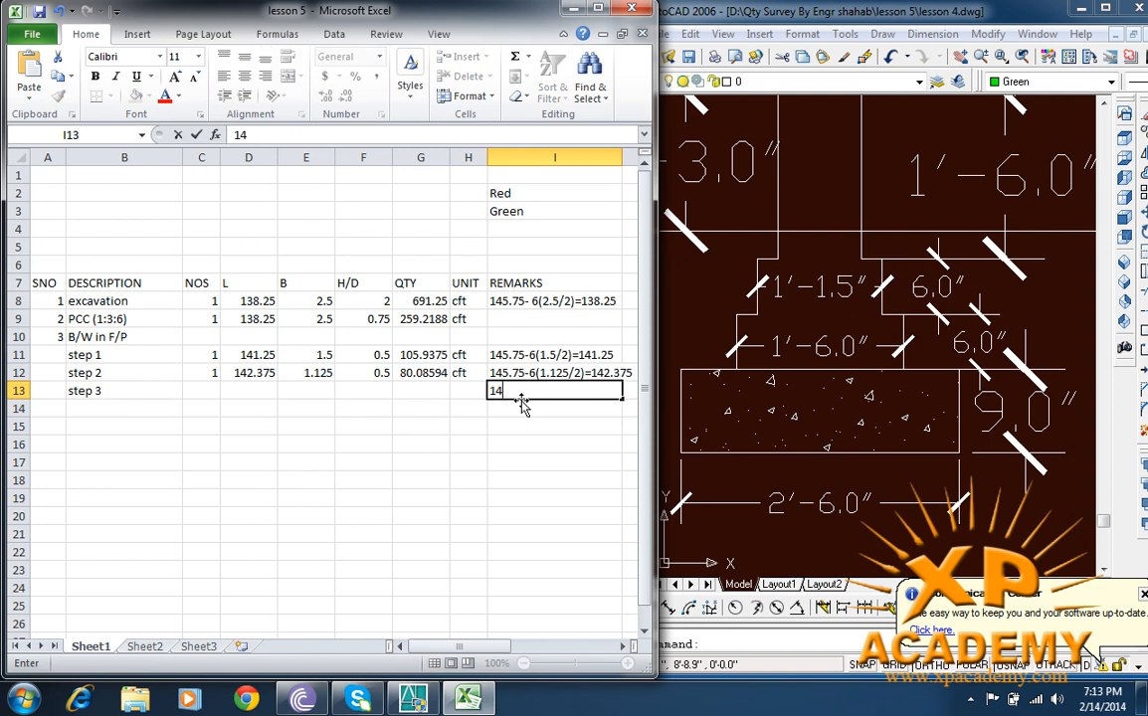
pyautogui.write('5.75-6(')
pyautogui.click(795, 274)
pyautogui.scroll(-2, 807, 271)
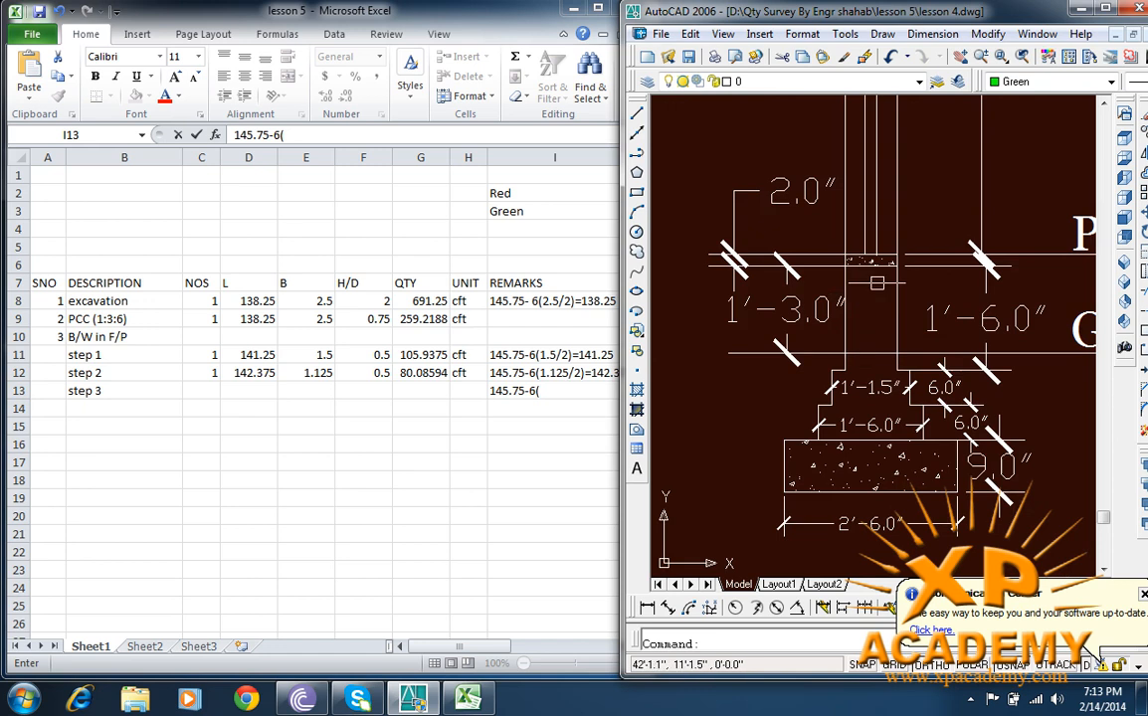
pyautogui.scroll(2, 875, 332)
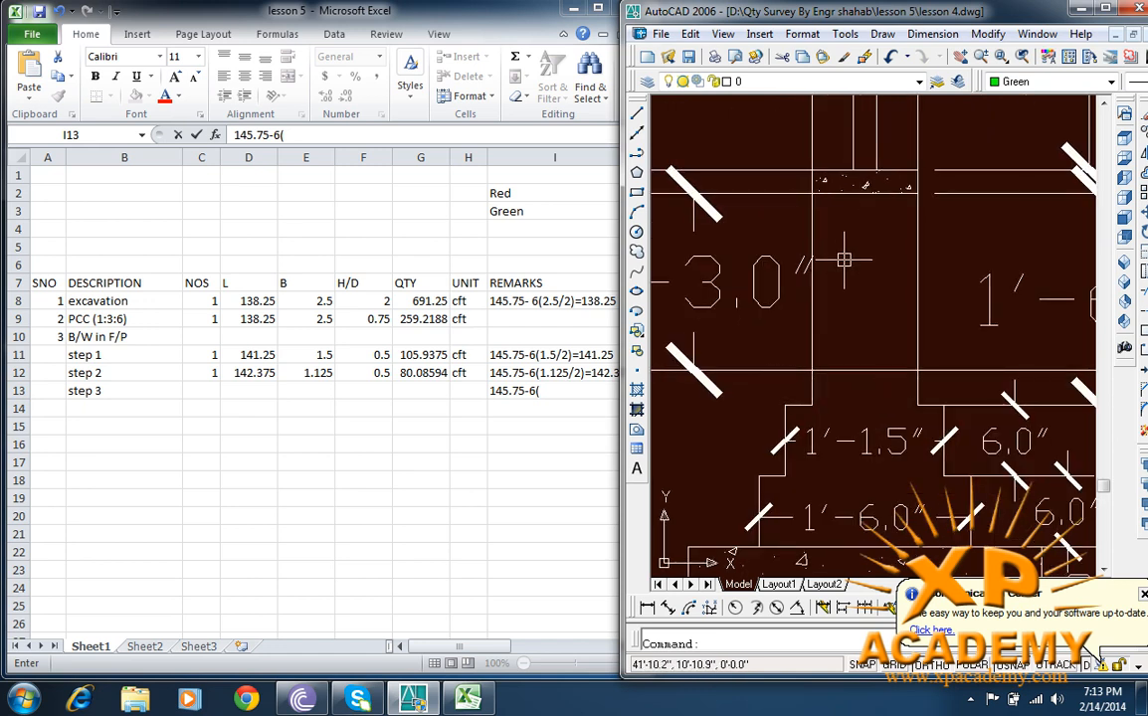
pyautogui.click(560, 391)
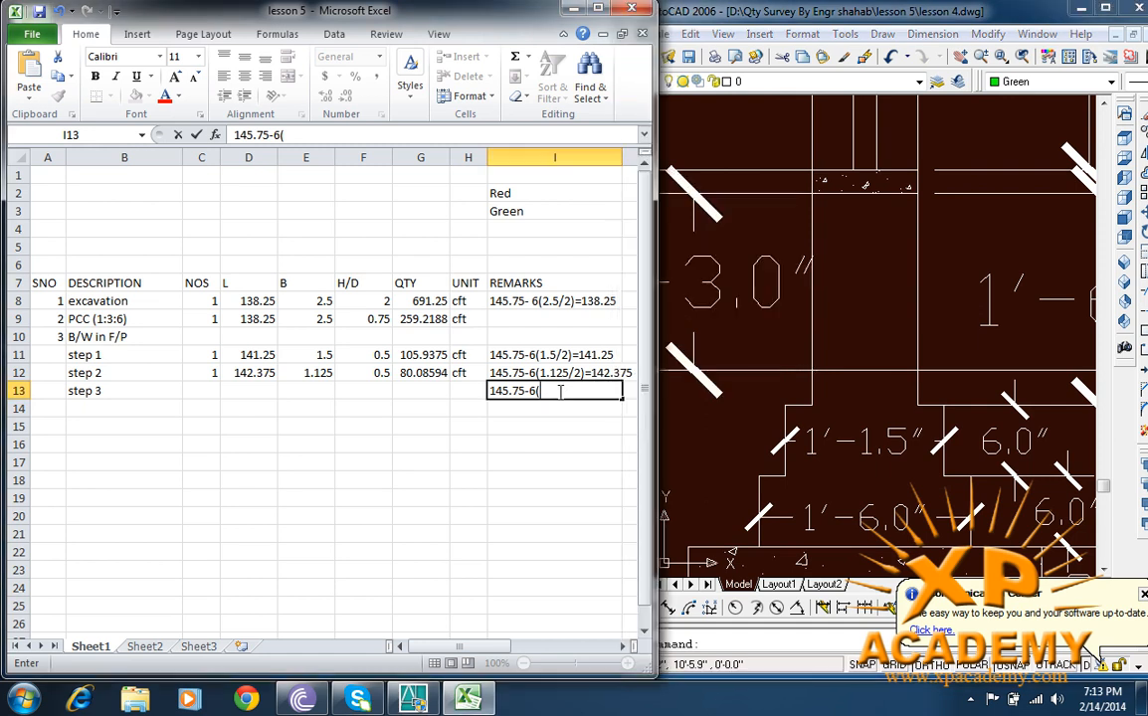
pyautogui.write('0.75/2)=')
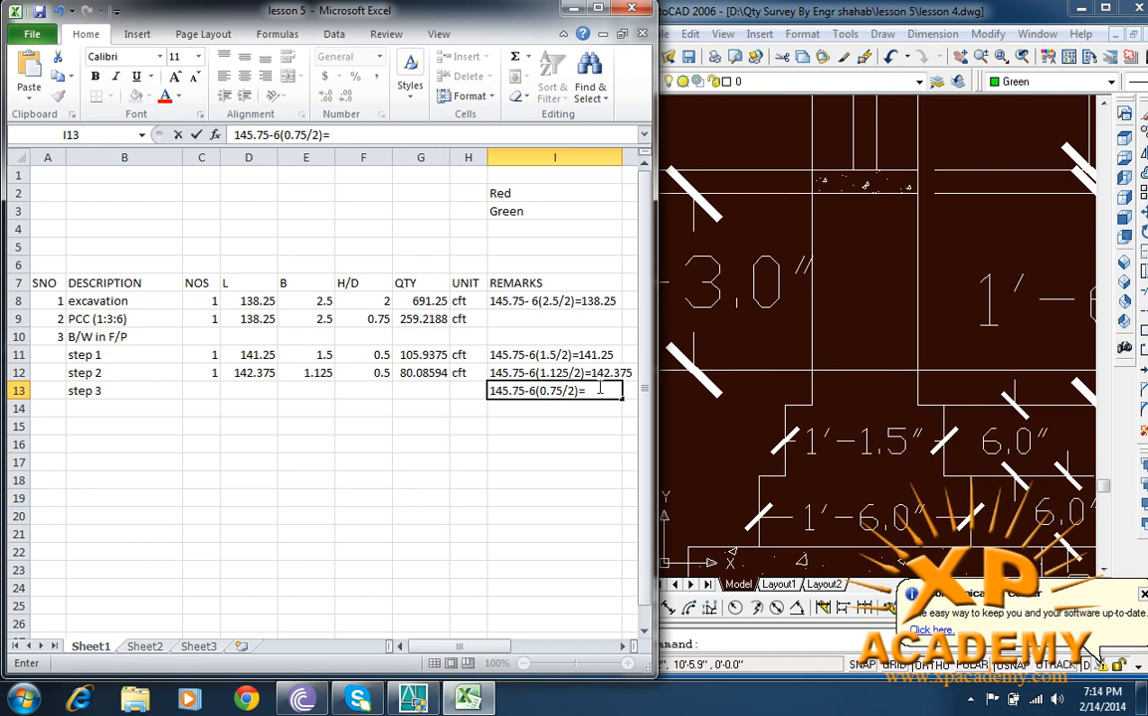
pyautogui.click(600, 389)
pyautogui.write('143.5')
# Step: Enter NOS 1, length 143.5, breadth 0.75 and depth 1.5 for step 3, taking the depth from the AutoCAD section
pyautogui.click(201, 389)
pyautogui.write('1')
pyautogui.click(263, 389)
pyautogui.write('143.5')
pyautogui.press('Tab')
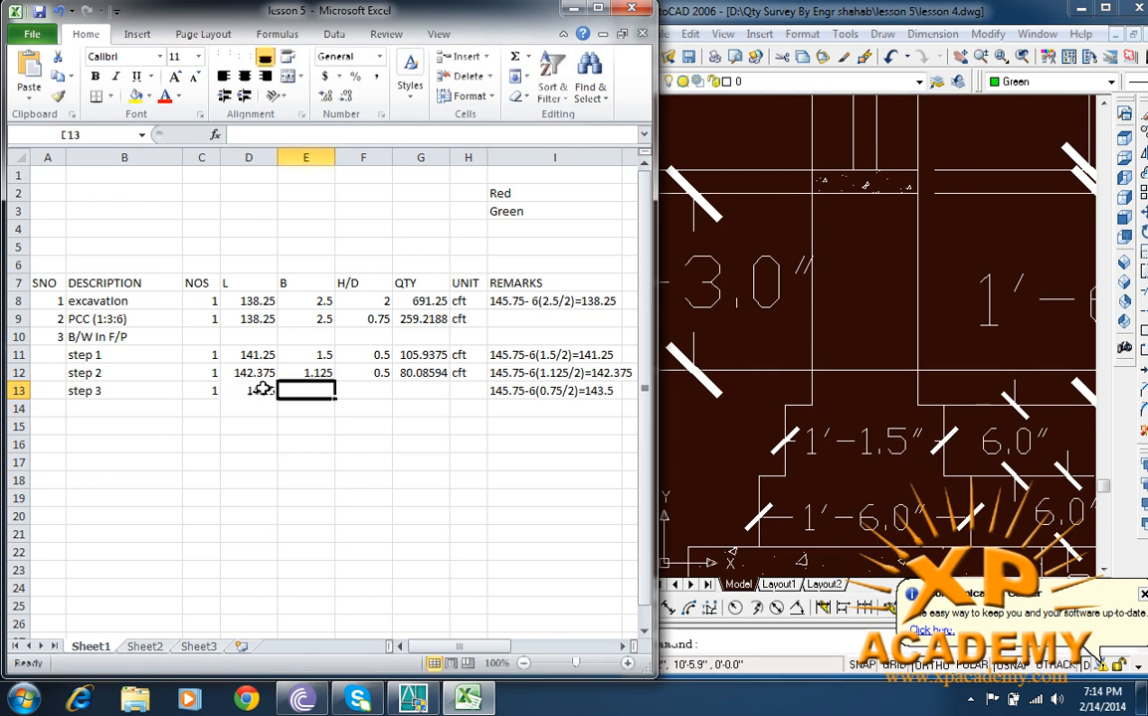
pyautogui.write('0.75')
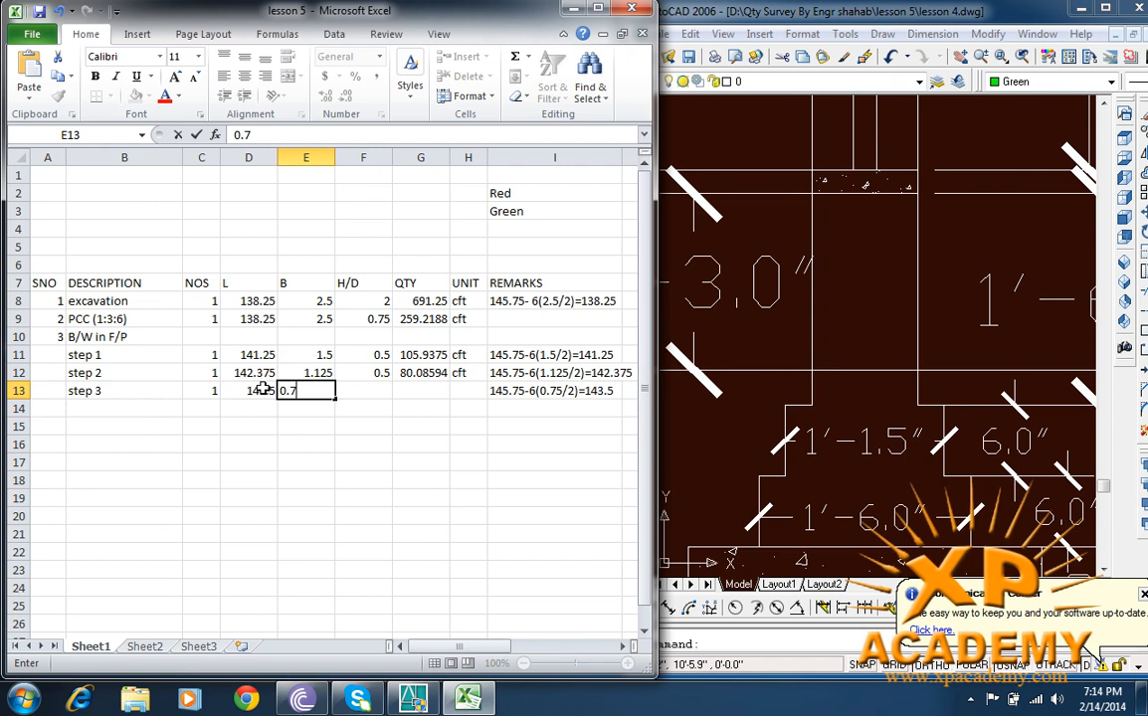
pyautogui.press('Tab')
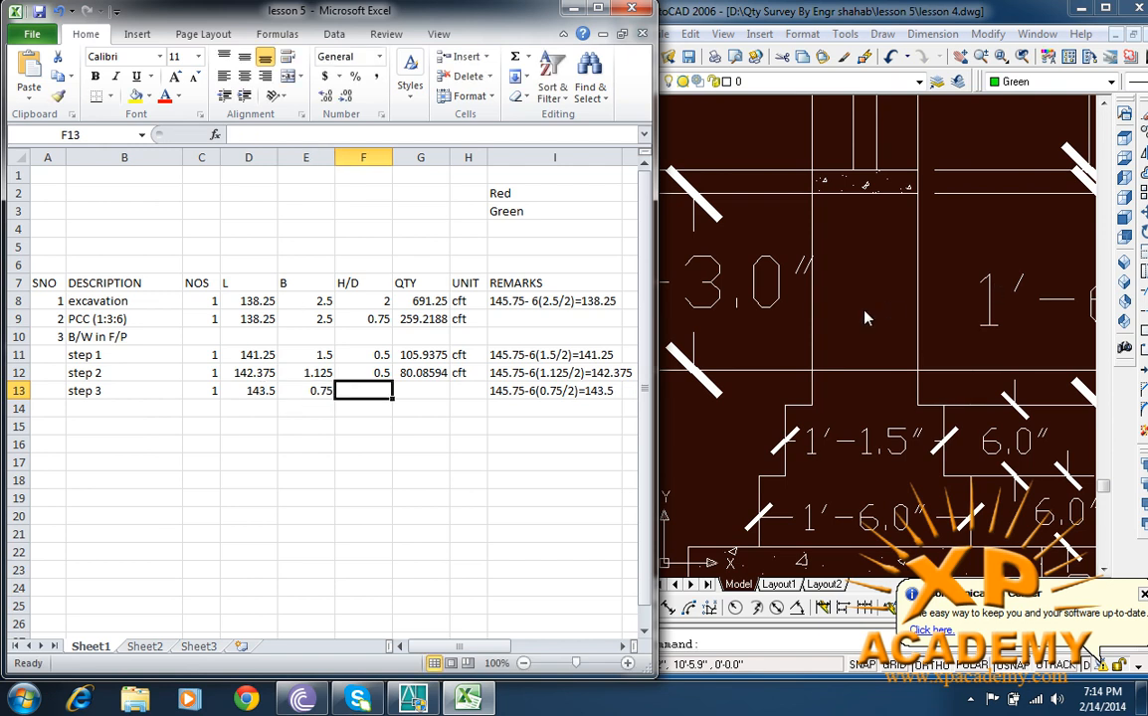
pyautogui.click(780, 277)
pyautogui.scroll(-2, 954, 307)
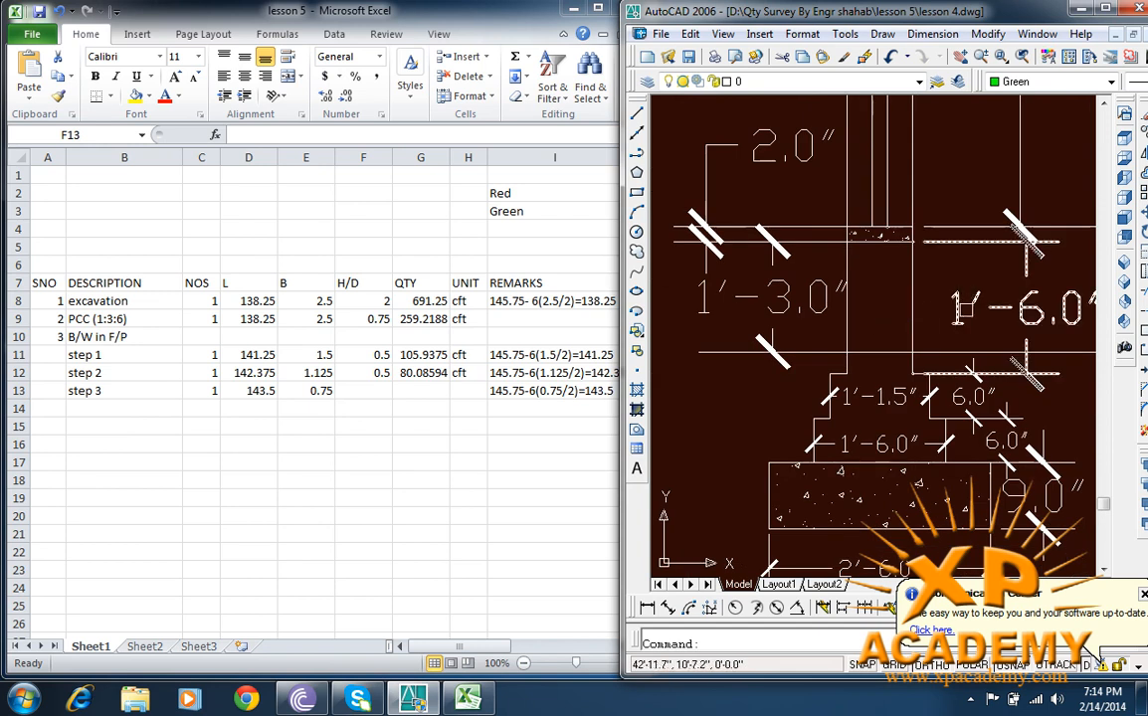
pyautogui.click(356, 391)
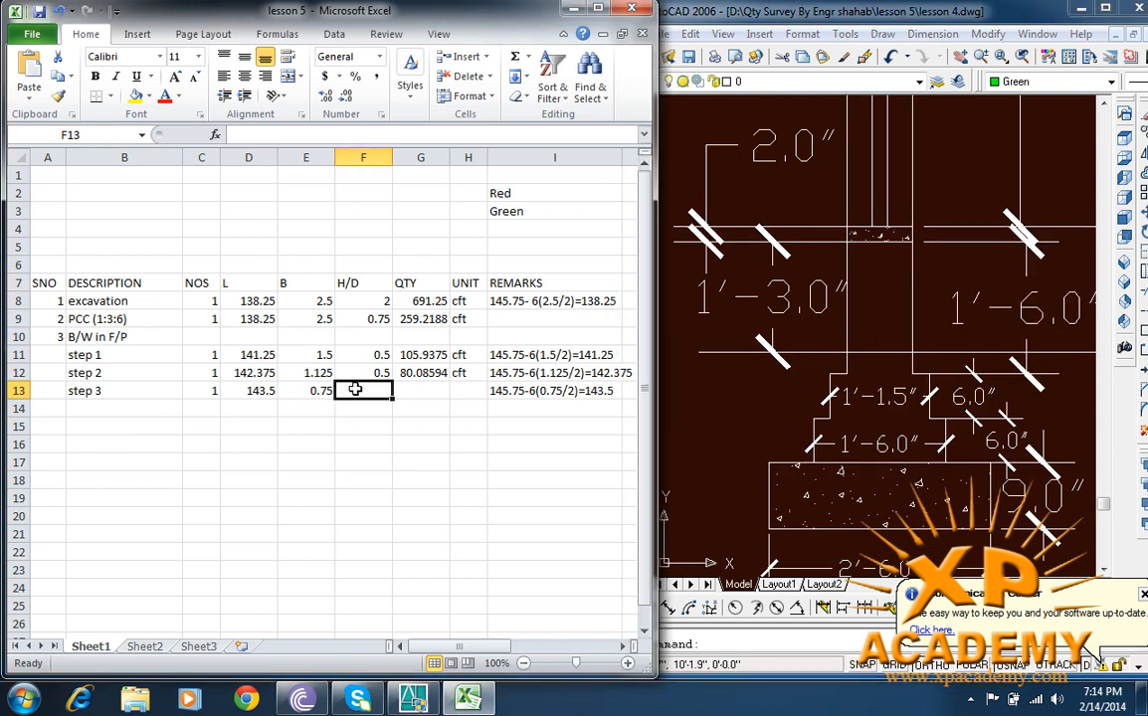
pyautogui.write('1.5')
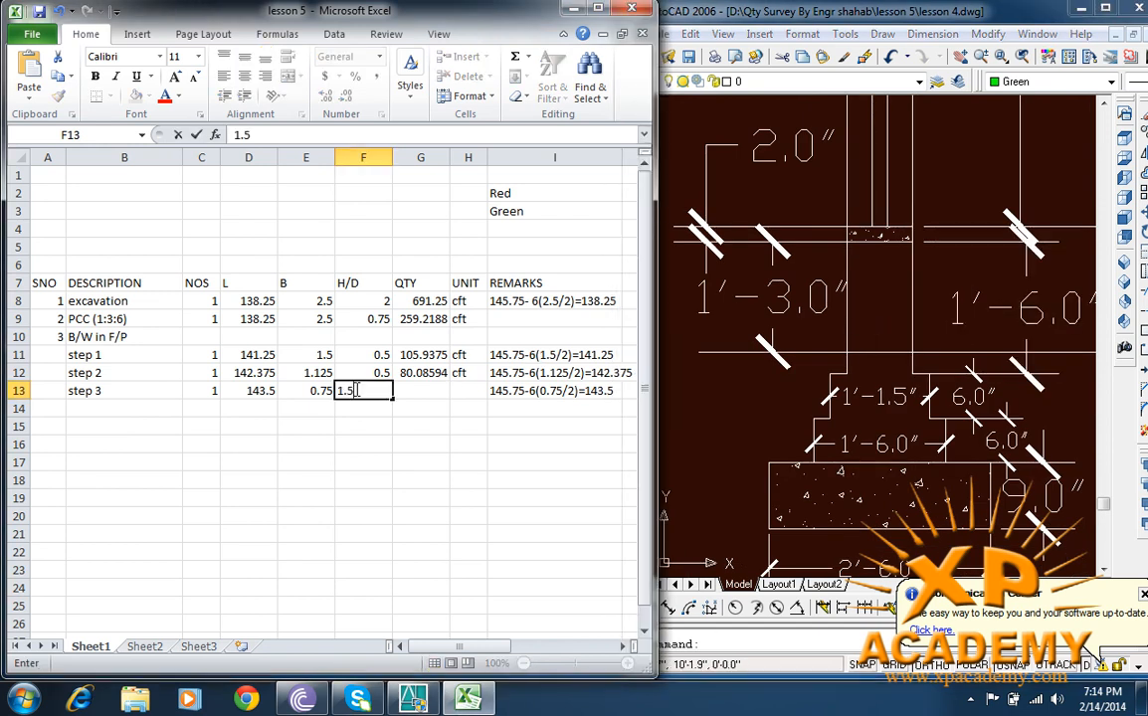
# Step: Fill the quantity formula from step 2 down to the step 3 row and enter its unit as cft
pyautogui.click(440, 390)
pyautogui.click(446, 377)
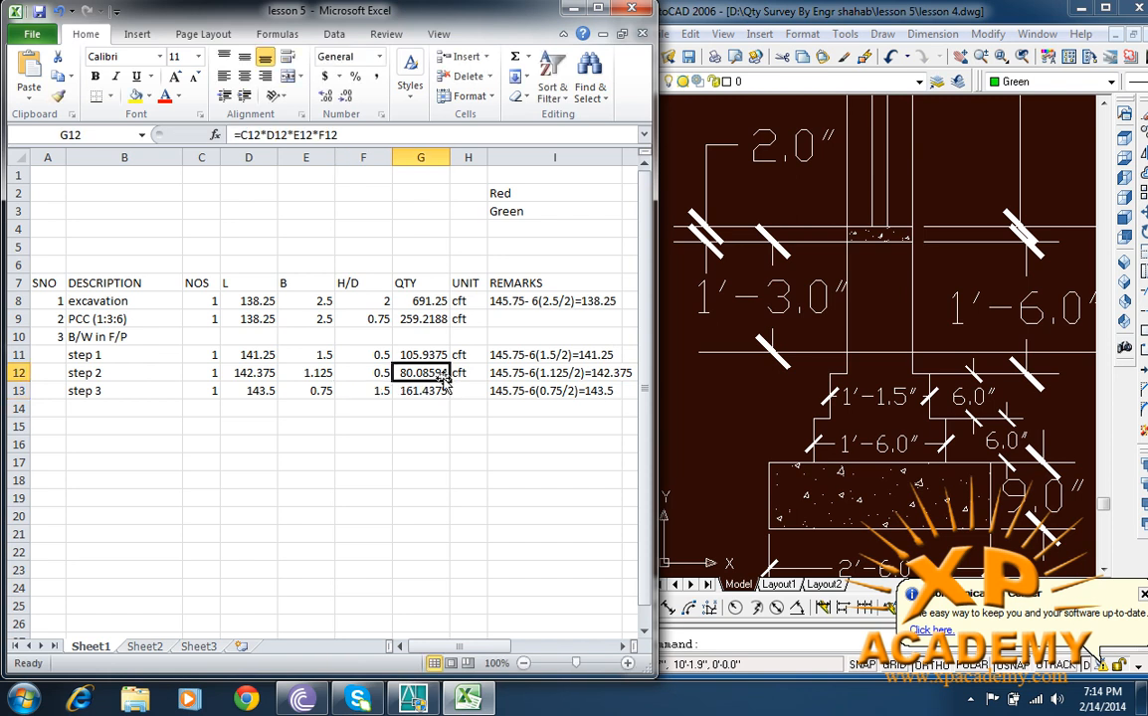
pyautogui.click(464, 398)
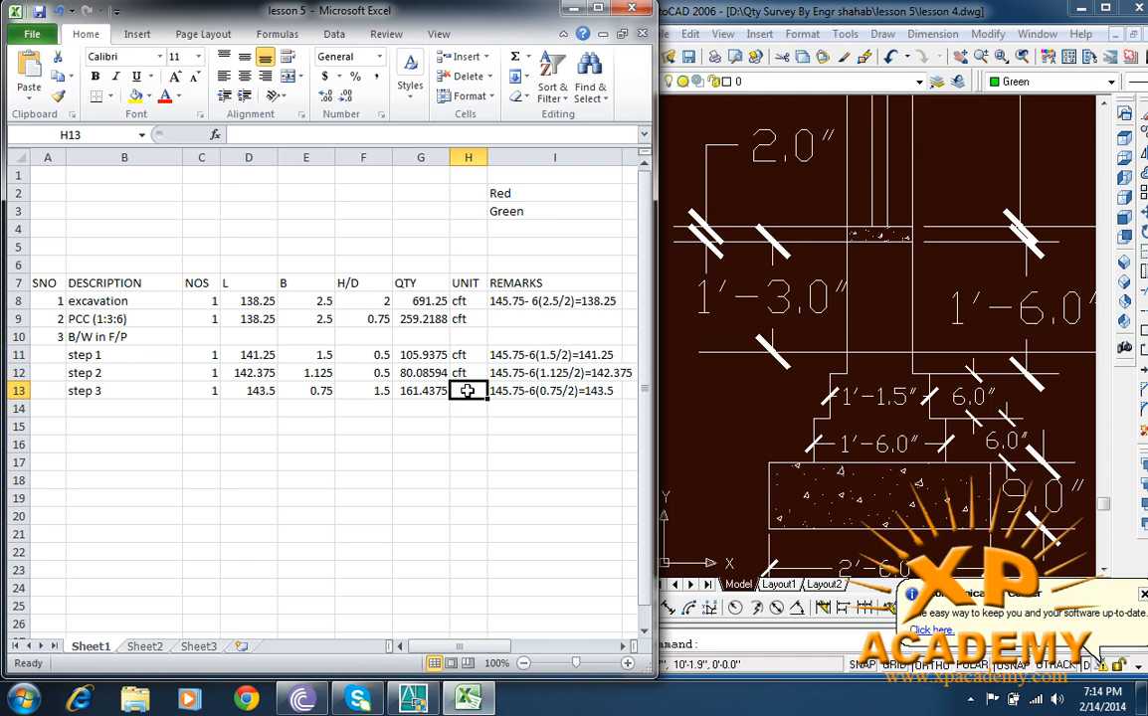
pyautogui.write('cft')
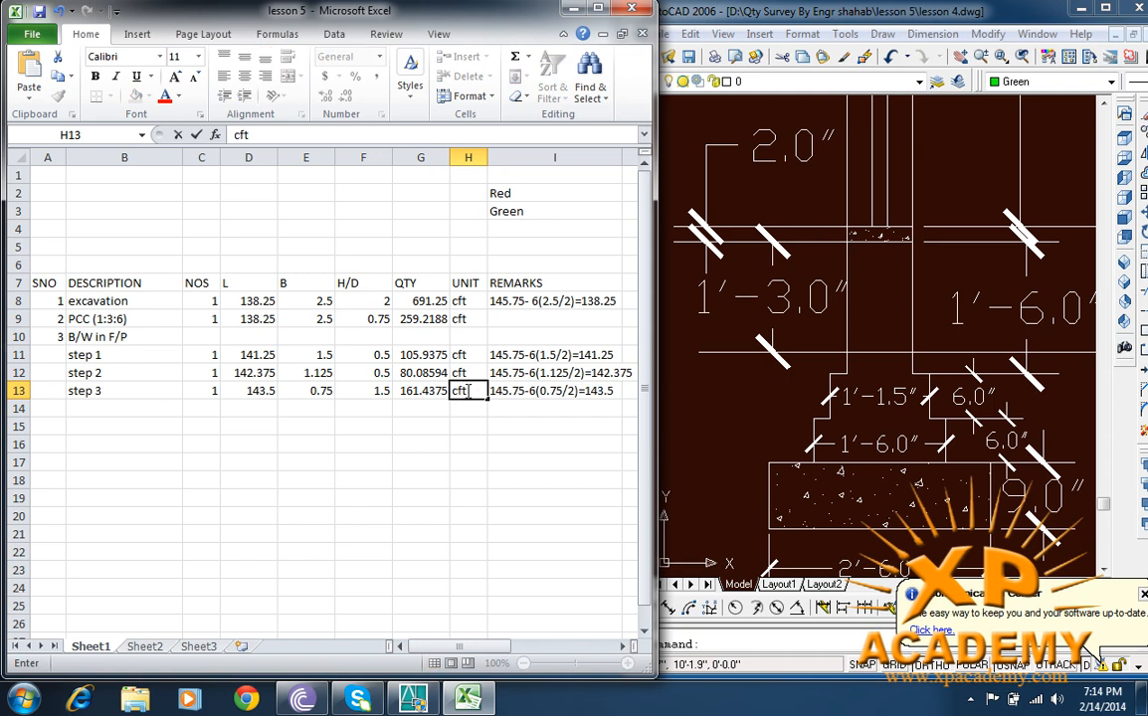
# Step: Total the brickwork quantities in G14 by adding G11, G12 and G13
pyautogui.click(415, 406)
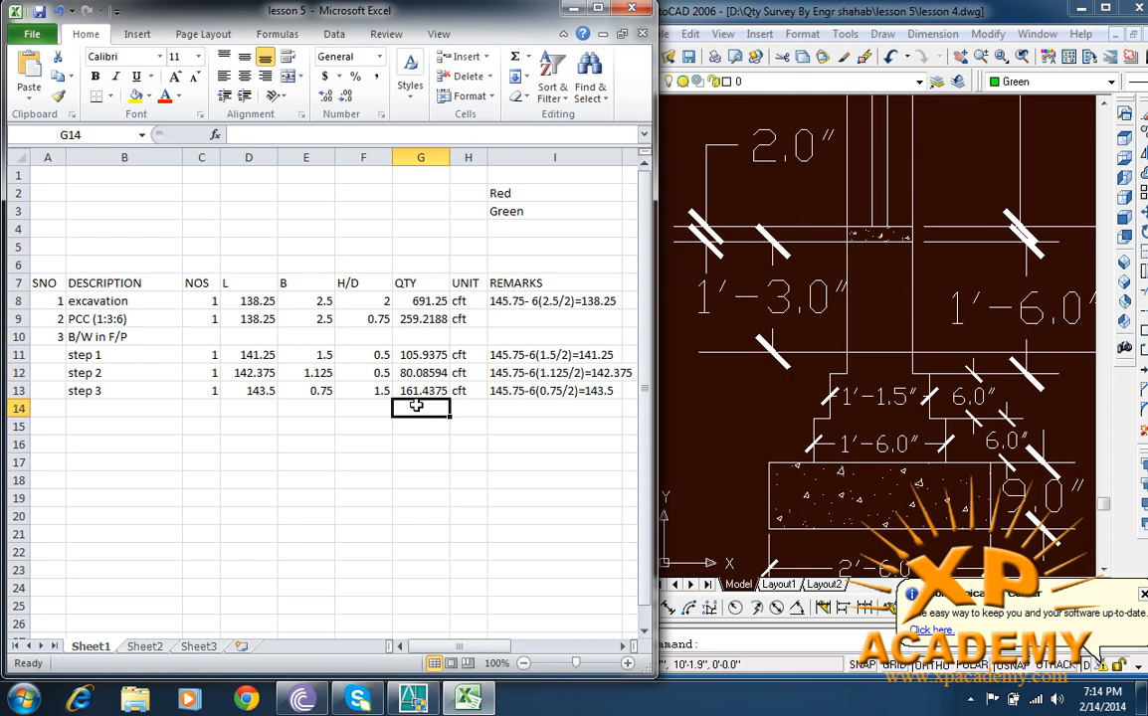
pyautogui.write('=')
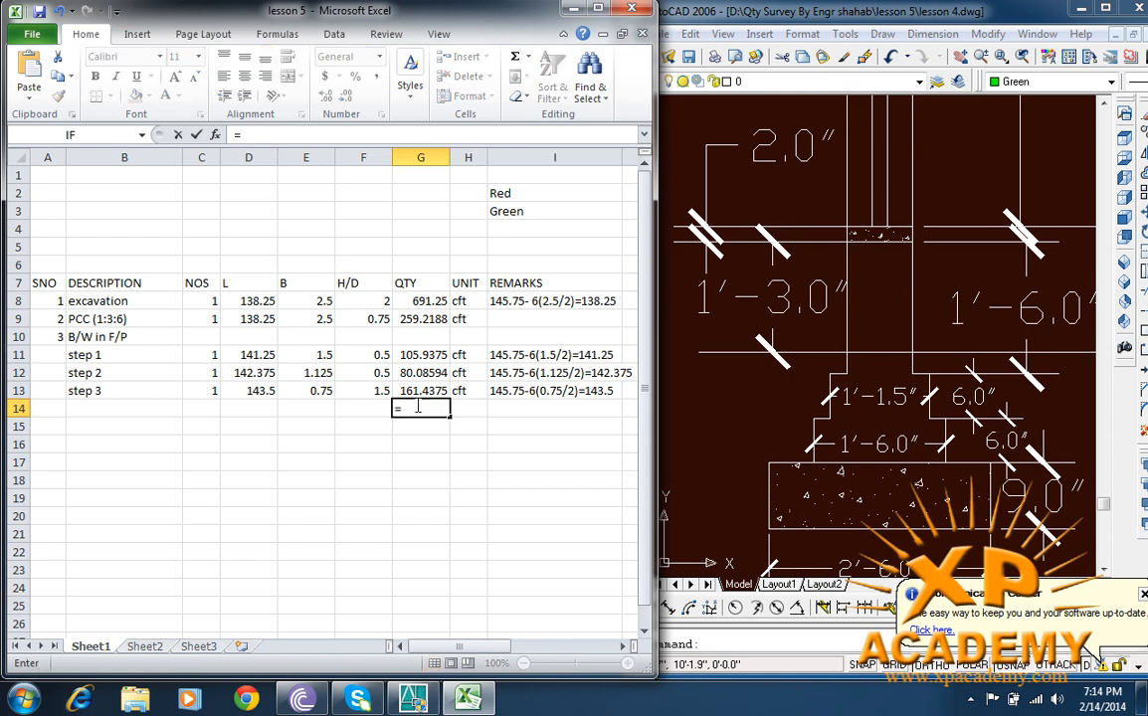
pyautogui.click(430, 355)
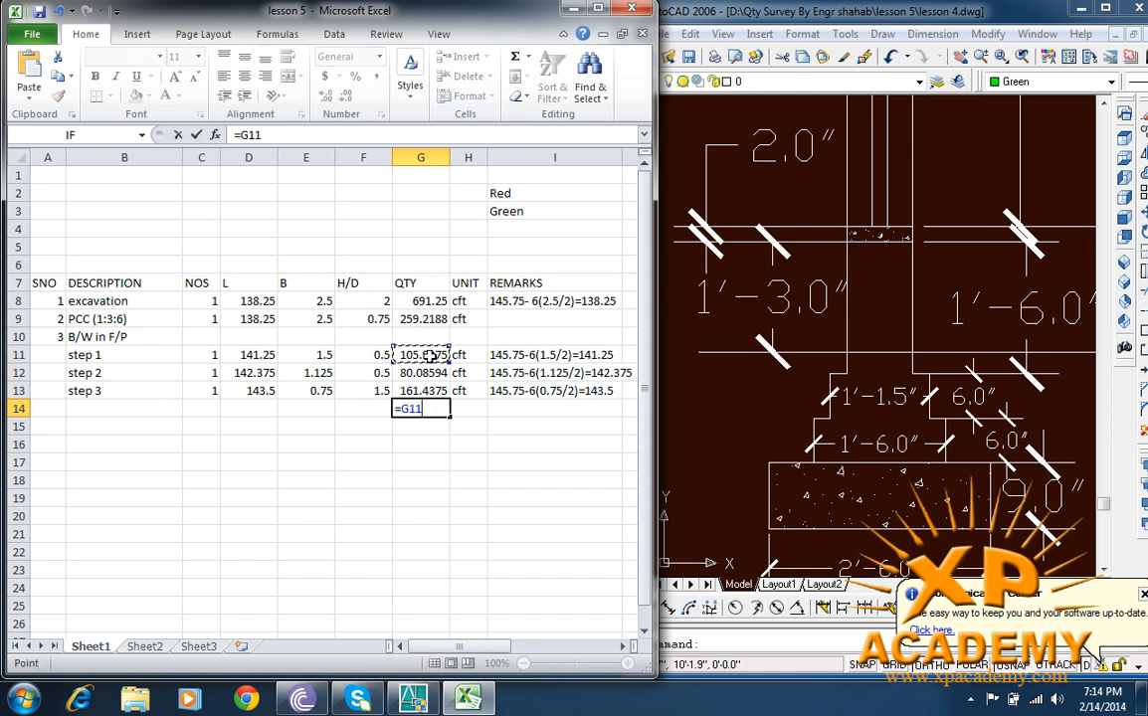
pyautogui.write('+')
pyautogui.click(423, 373)
pyautogui.write('+')
pyautogui.click(421, 391)
pyautogui.press('Return')
# Step: Fill the cft unit from the step 3 row down to the brickwork total in row 14
pyautogui.click(460, 408)
pyautogui.click(464, 392)
pyautogui.moveTo(486, 399); pyautogui.dragTo(489, 412)
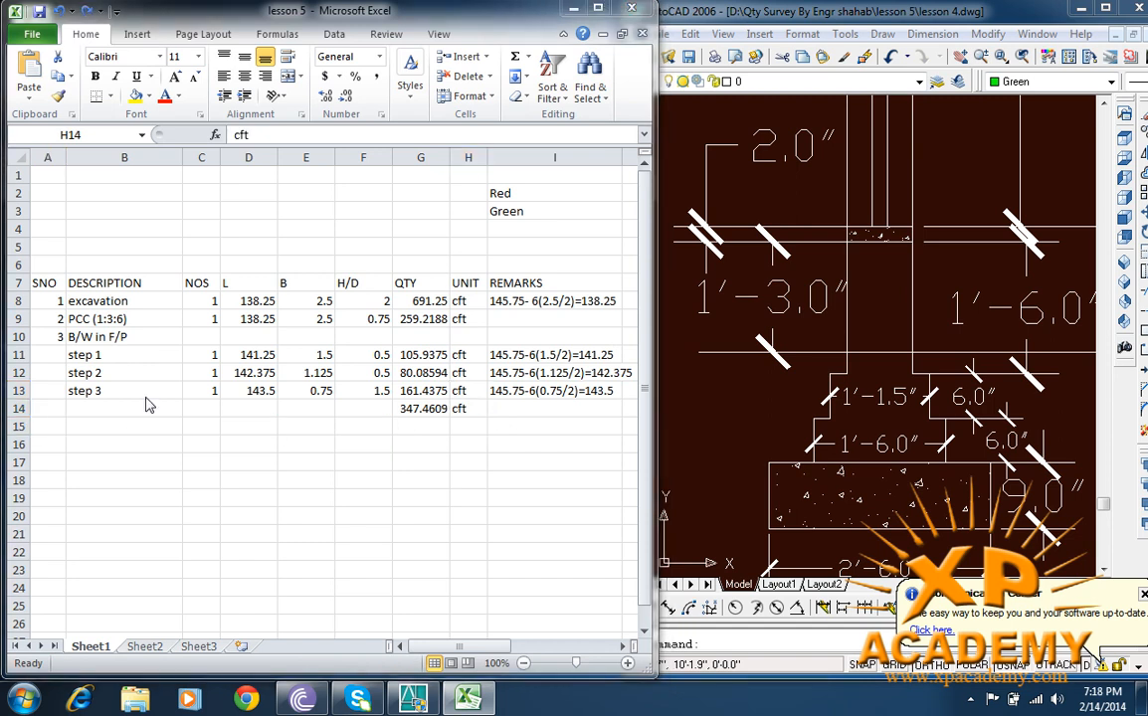
# Step: Add item 4 in row 15 with the description DPC 2"thick and a NOS value of 1
pyautogui.click(47, 426)
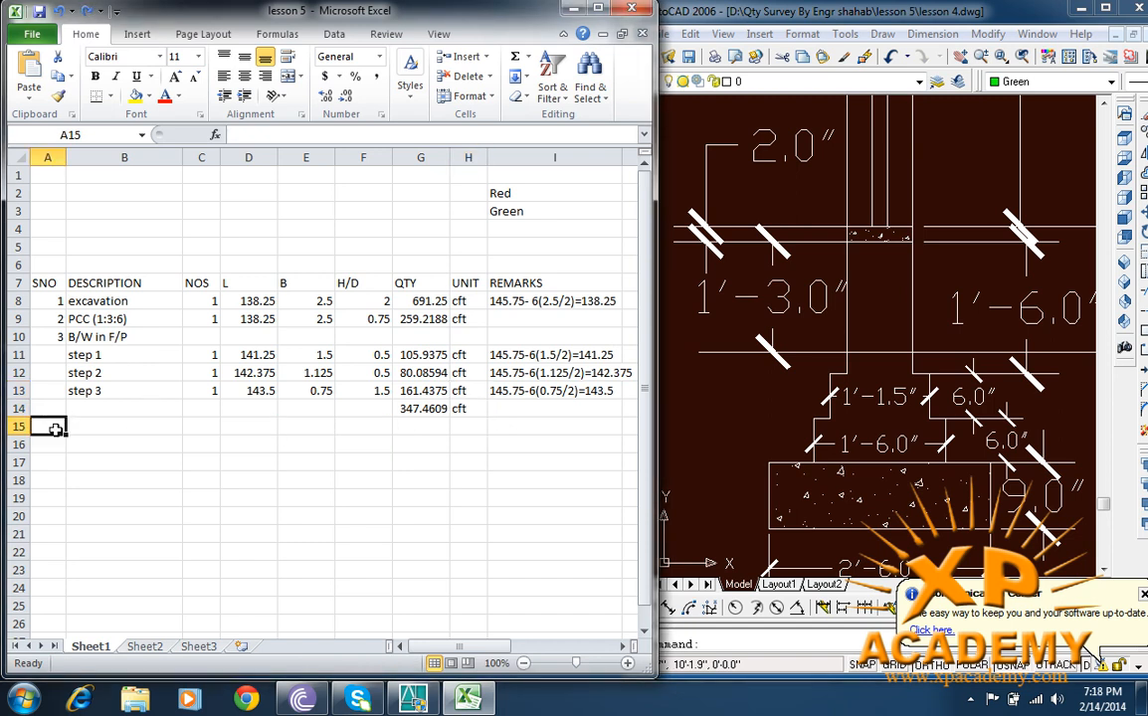
pyautogui.write('4')
pyautogui.press('Tab')
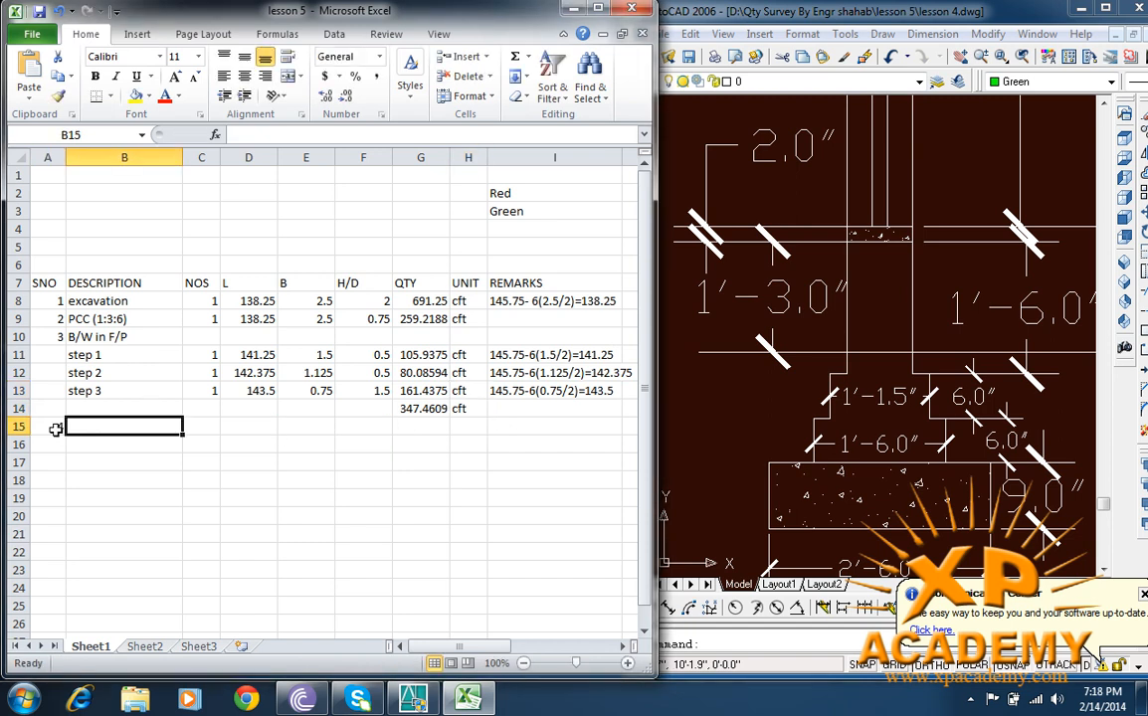
pyautogui.write('DPC')
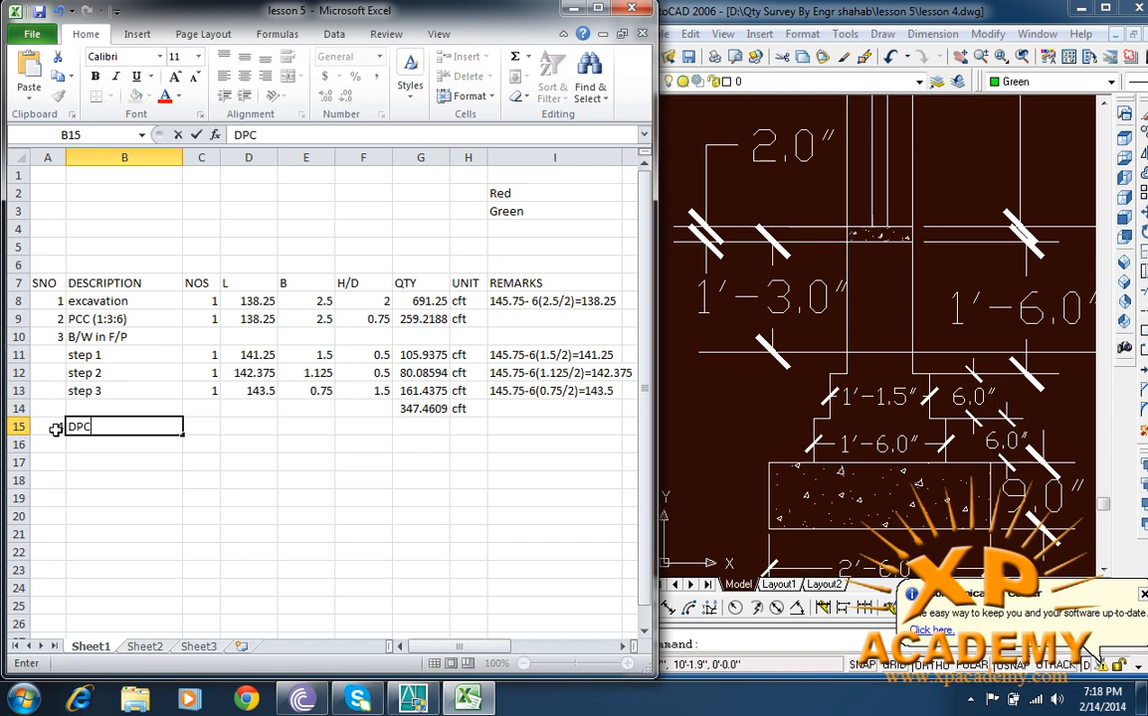
pyautogui.write(' 2"thick')
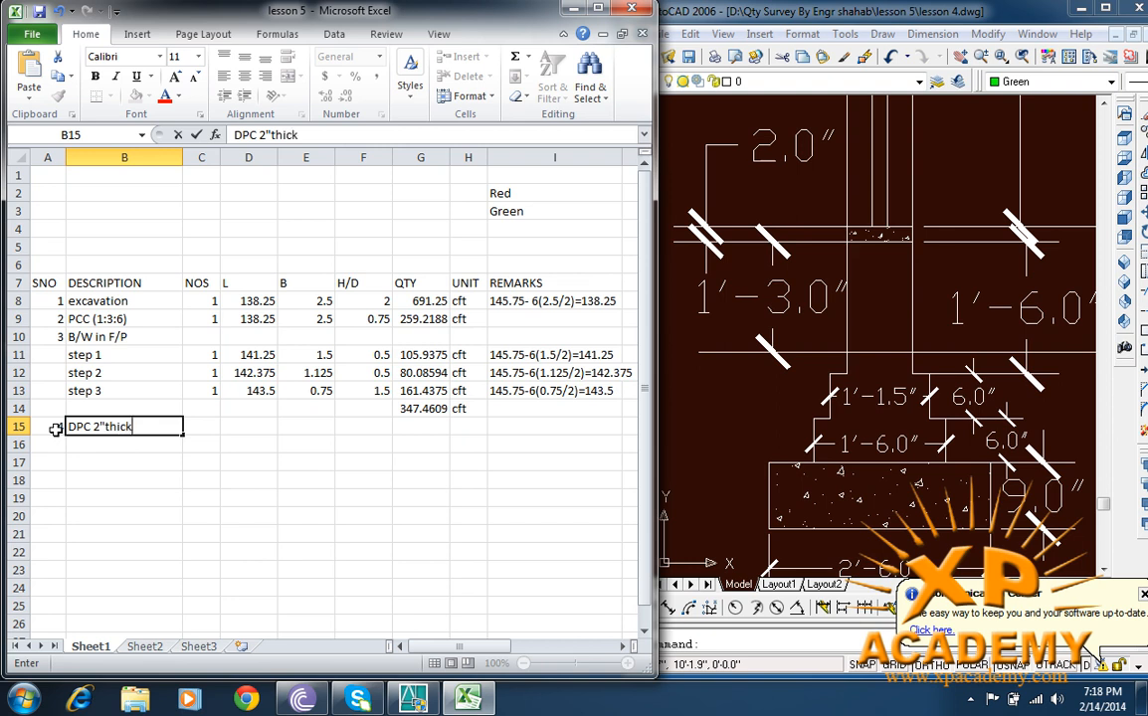
pyautogui.press('Tab')
pyautogui.write('1')
pyautogui.press('Tab')
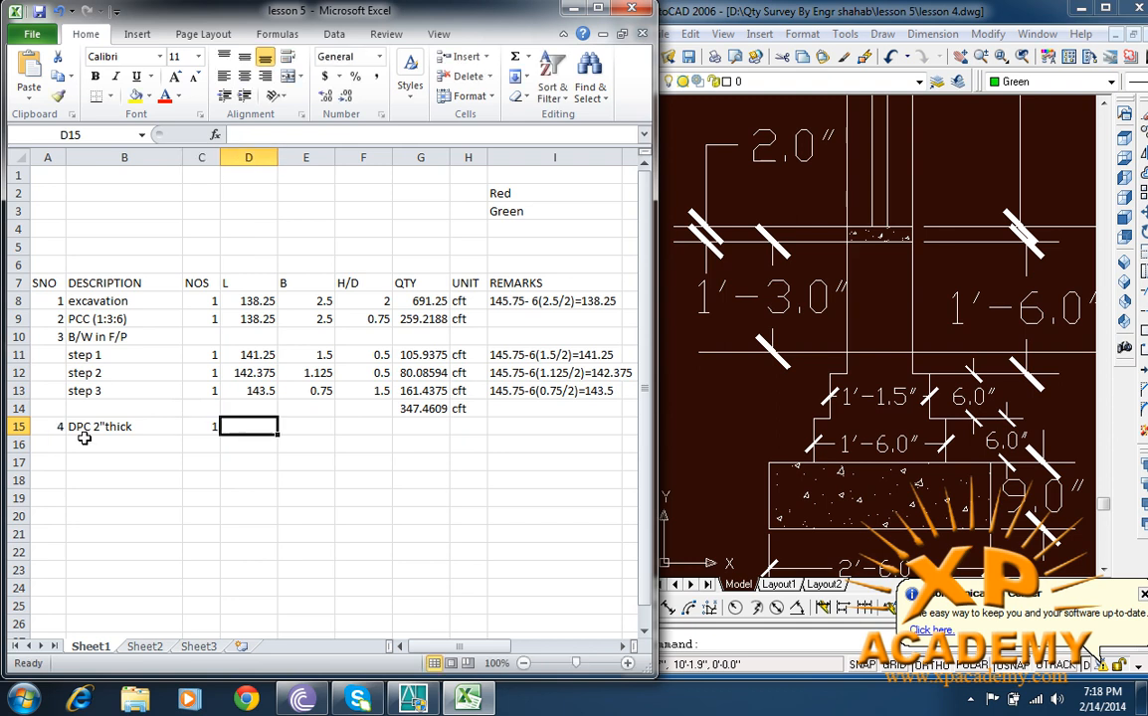
# Step: Switch to AutoCAD and examine the section drawing around the 2" DPC layer and the wall and footing steps below it
pyautogui.click(935, 288)
pyautogui.scroll(1, 879, 435)
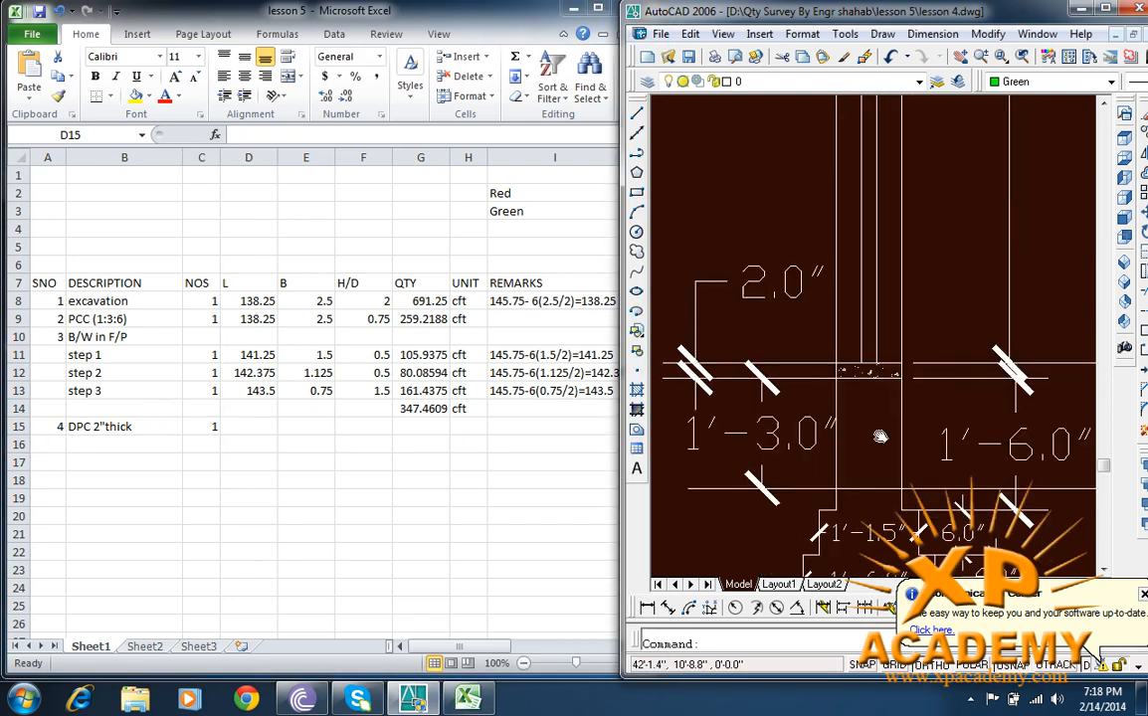
pyautogui.scroll(-4, 870, 408)
pyautogui.scroll(3, 867, 388)
pyautogui.scroll(2, 867, 388)
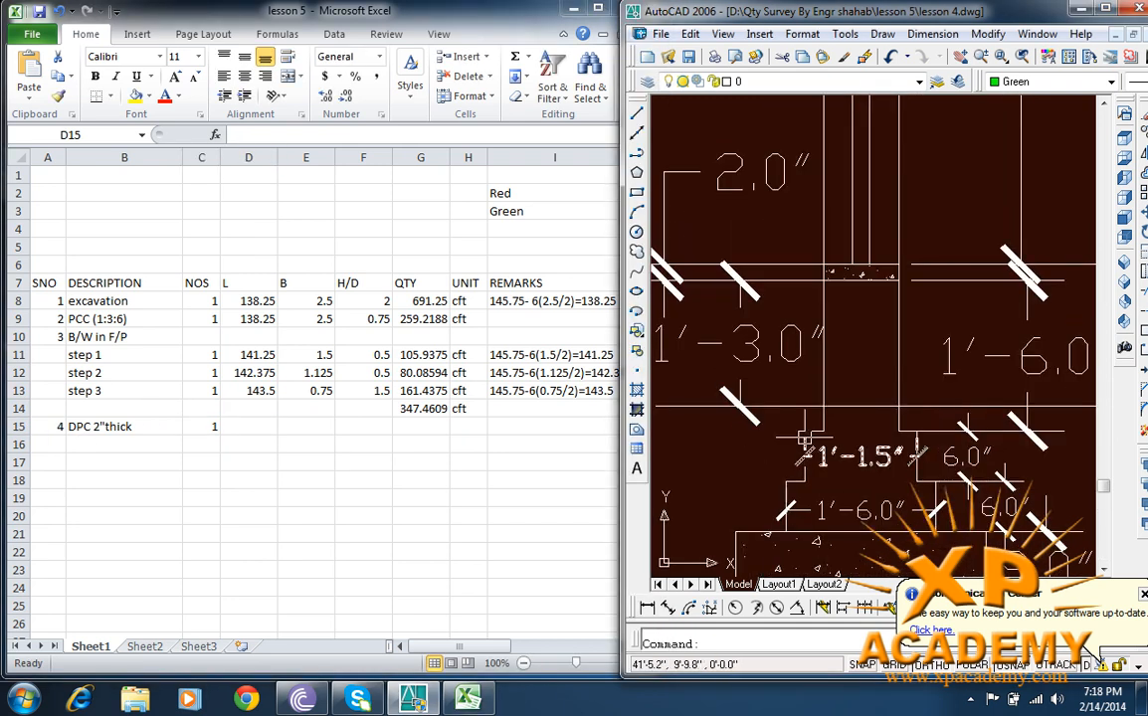
pyautogui.scroll(-4, 853, 306)
pyautogui.moveTo(867, 216); pyautogui.dragTo(866, 373)
pyautogui.moveTo(867, 250)
pyautogui.mouseDown()
pyautogui.moveTo(857, 393)
pyautogui.moveTo(817, 182)
pyautogui.mouseUp()
pyautogui.scroll(5, 801, 408)
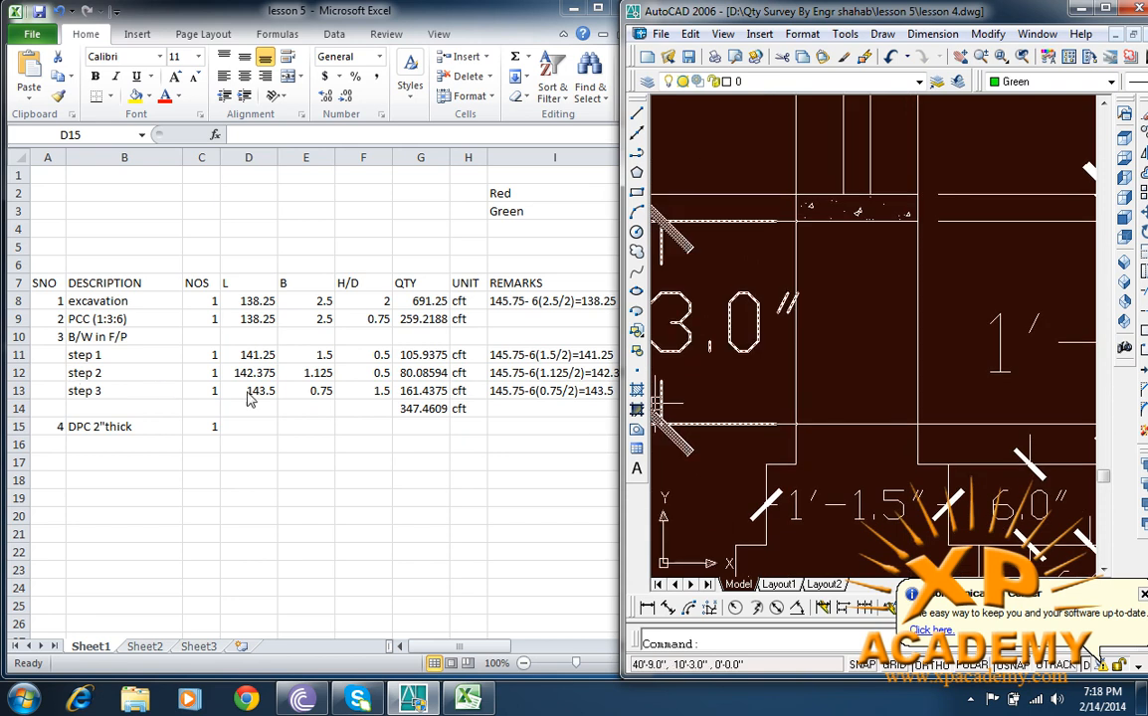
pyautogui.moveTo(889, 286); pyautogui.dragTo(911, 466)
pyautogui.scroll(-2, 905, 396)
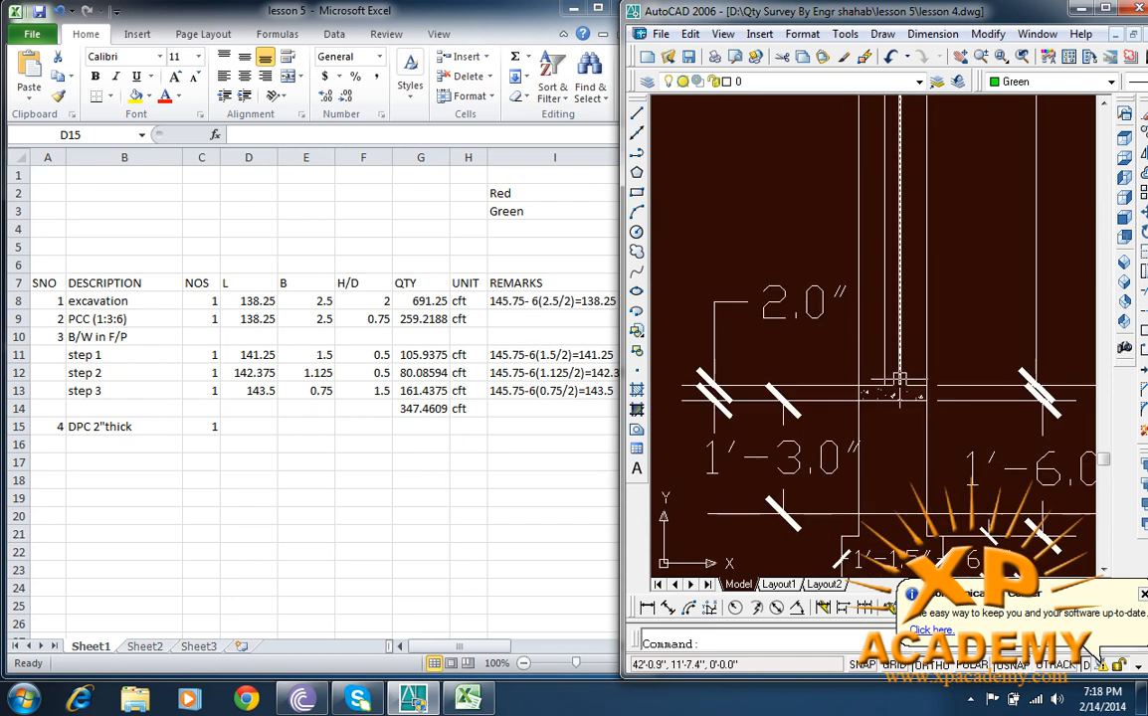
pyautogui.scroll(5, 898, 380)
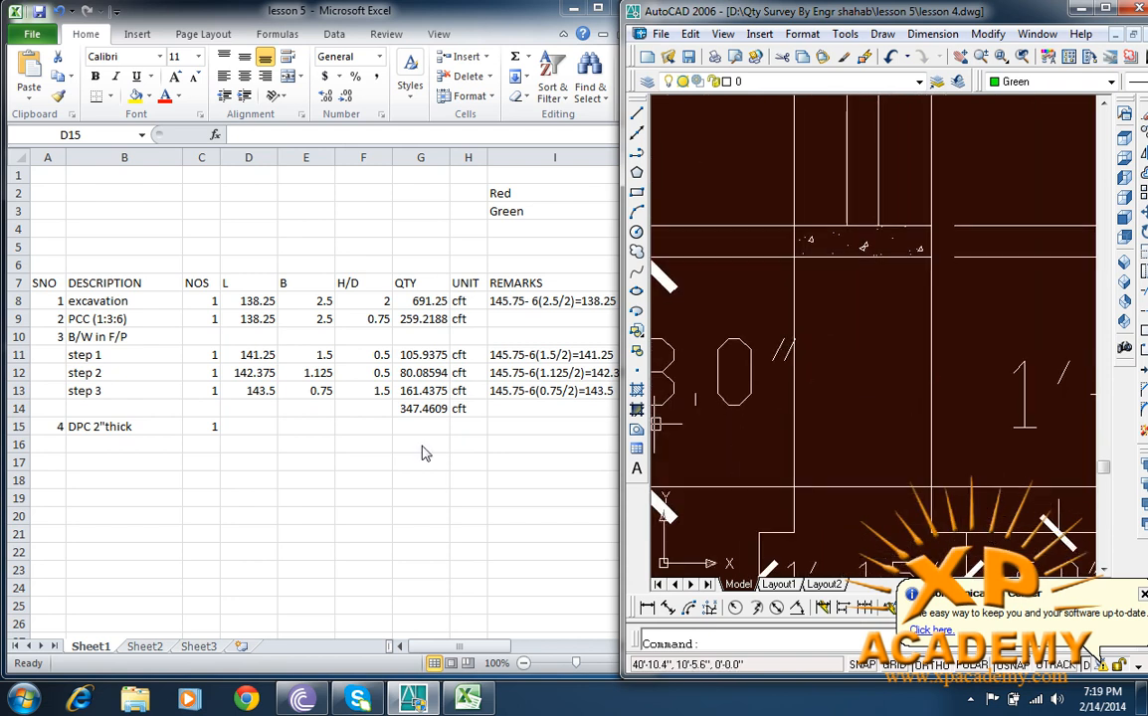
# Step: In the Excel sheet, enter a length of 143.5 and a breadth of 0.75 for the DPC item in row 15
pyautogui.click(246, 424)
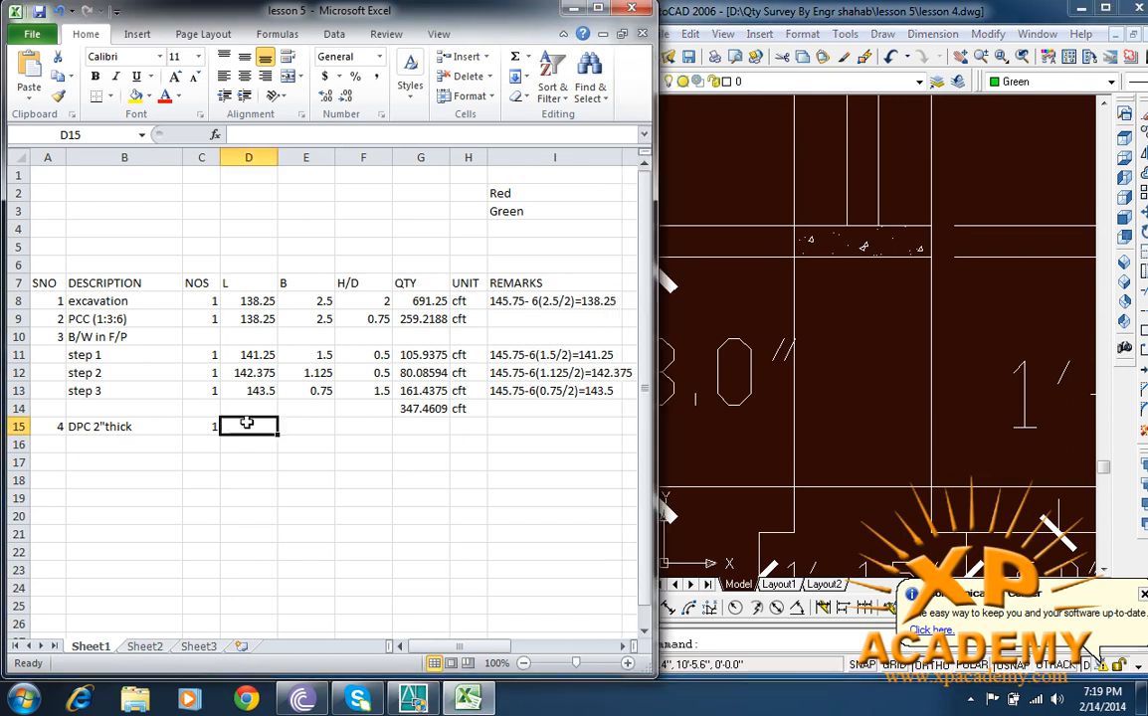
pyautogui.write('143.5')
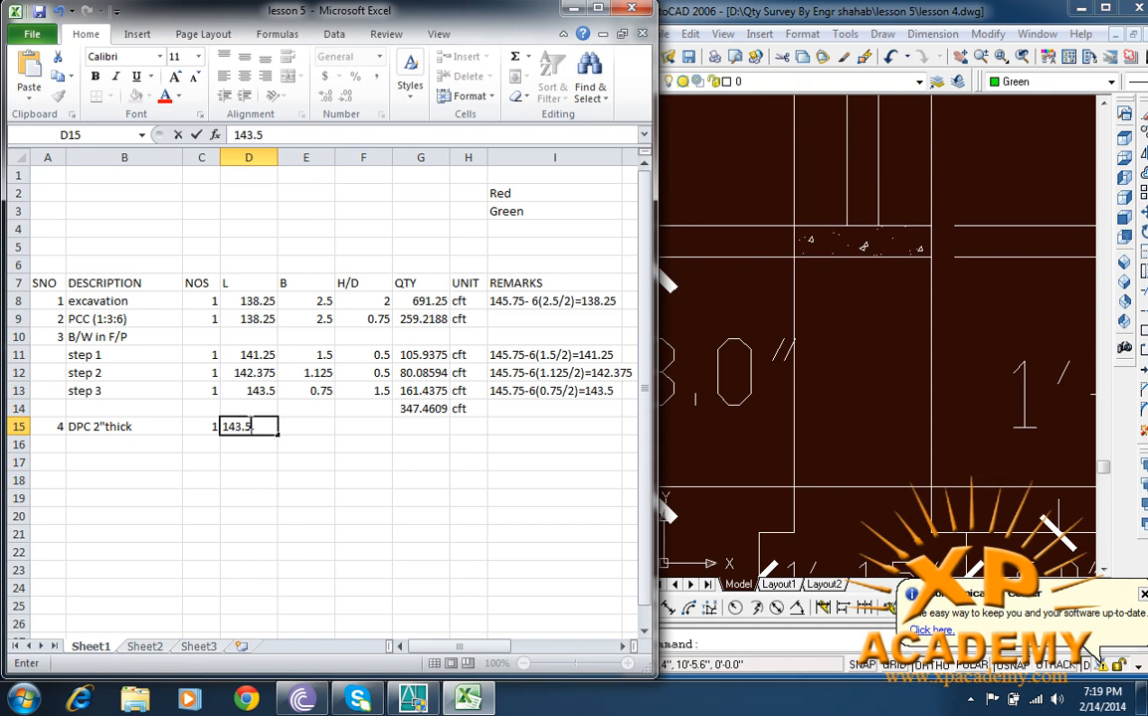
pyautogui.click(332, 428)
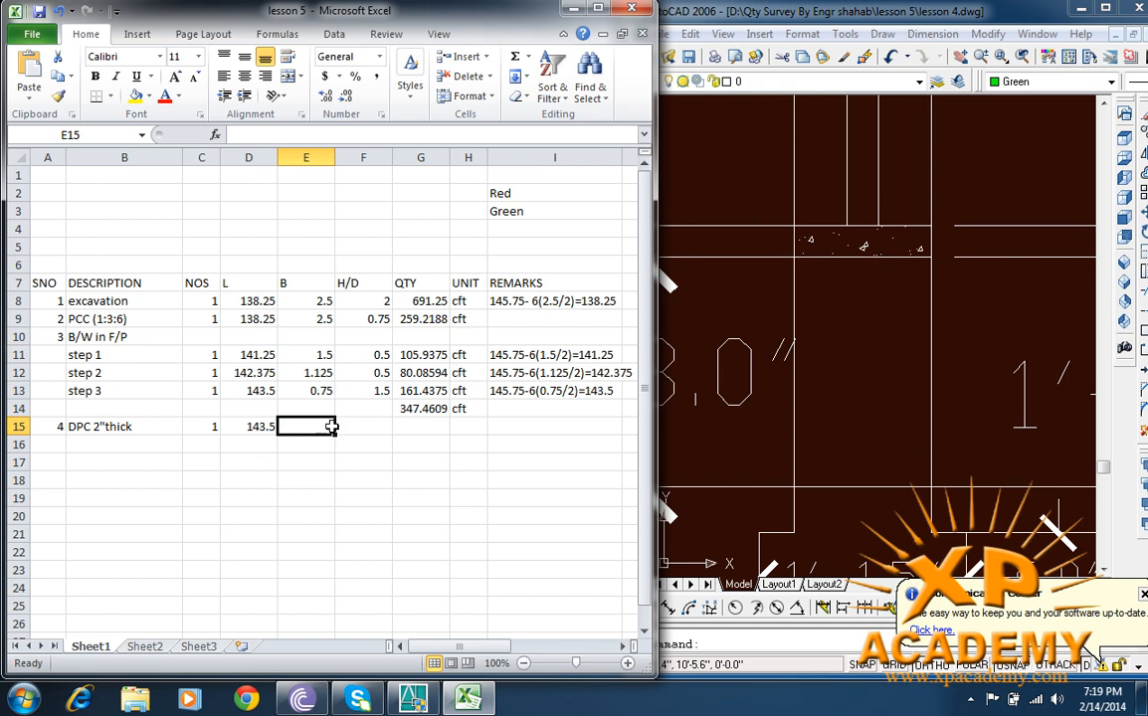
pyautogui.write('0.')
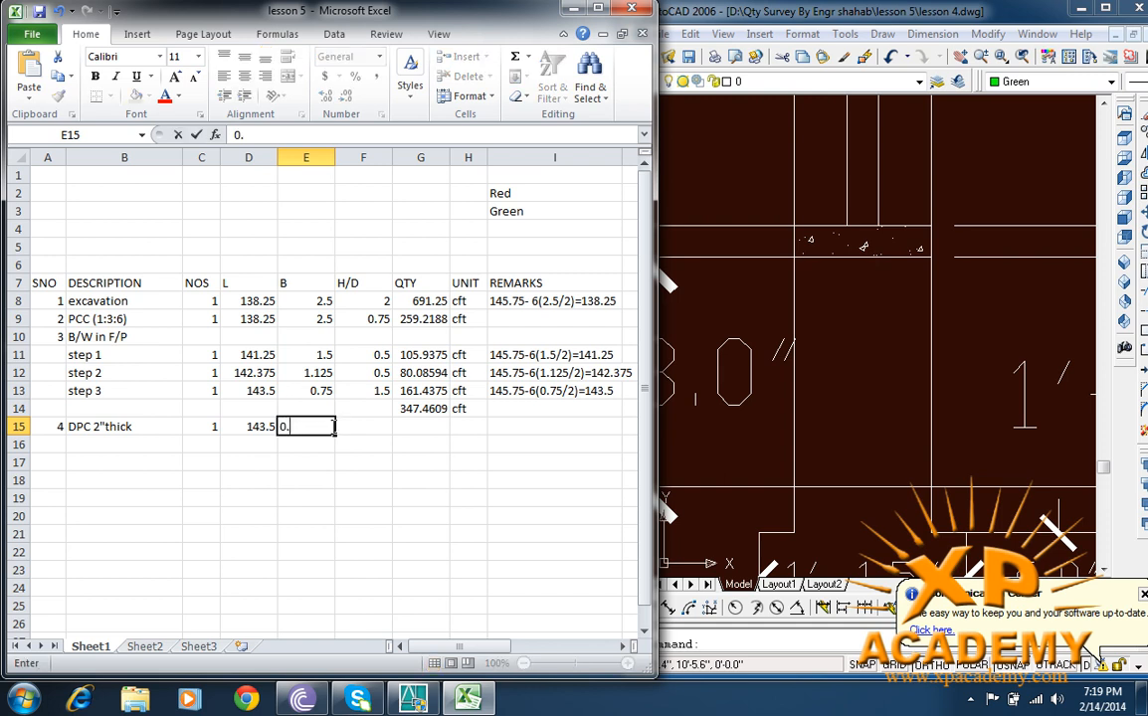
pyautogui.write('75')
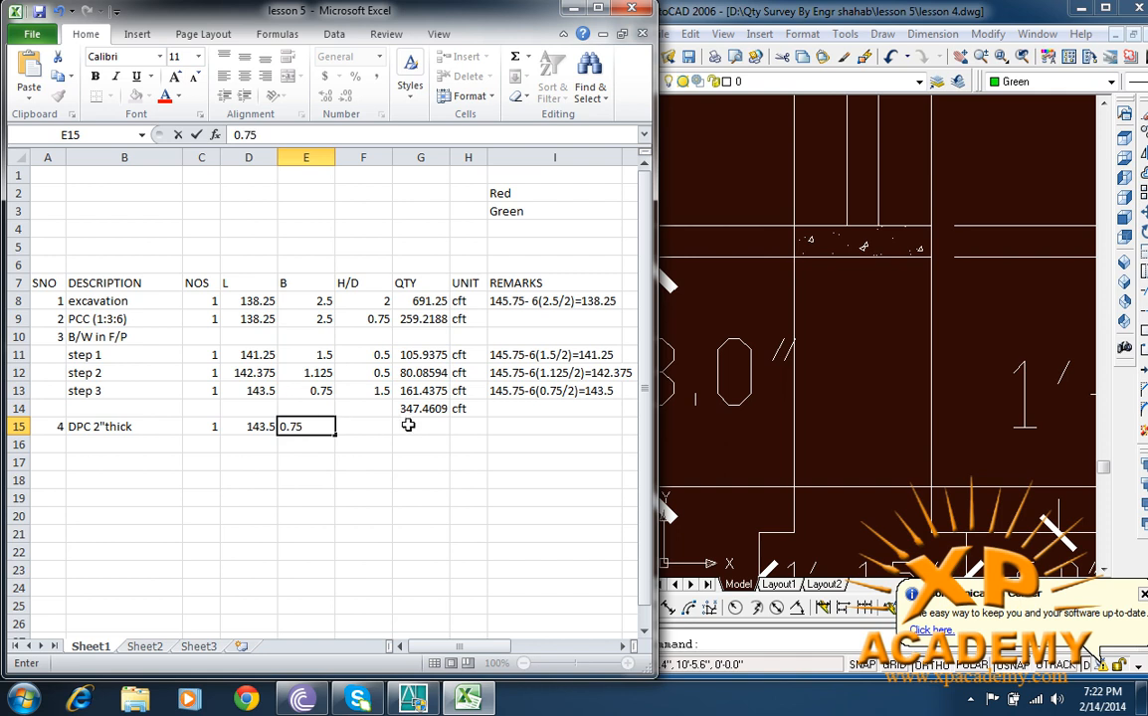
# Step: Calculate the DPC quantity in G15 with the formula =C15*D15*E15 and enter its unit as sft
pyautogui.click(407, 425)
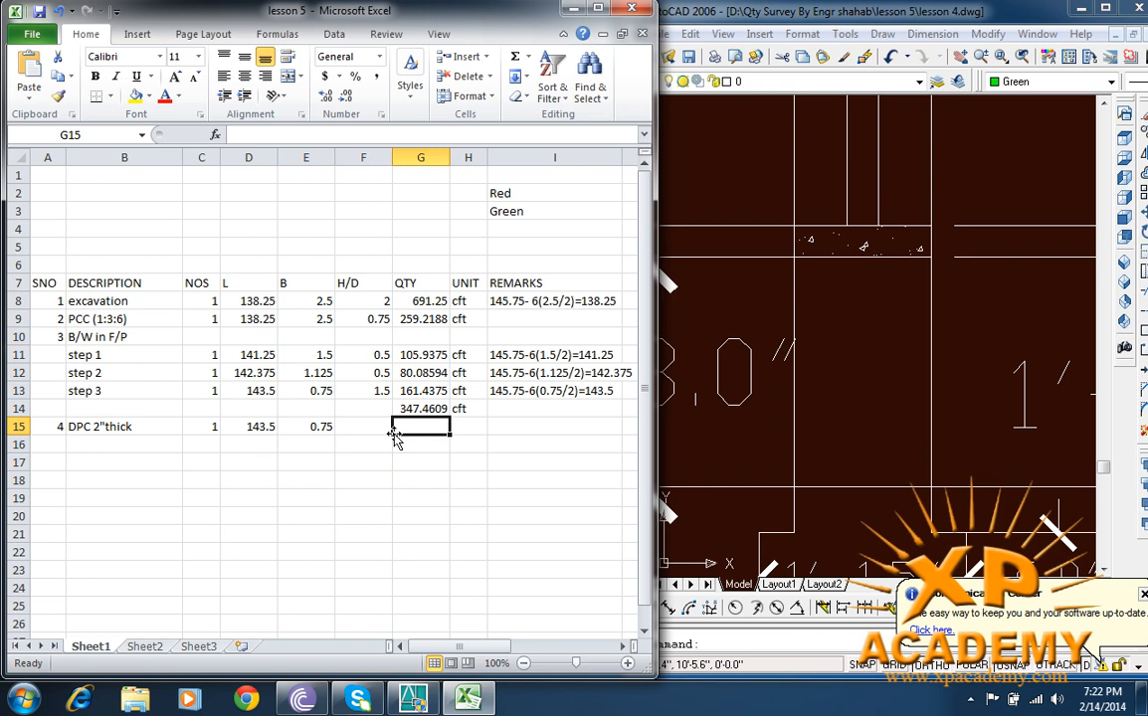
pyautogui.write('=')
pyautogui.click(204, 426)
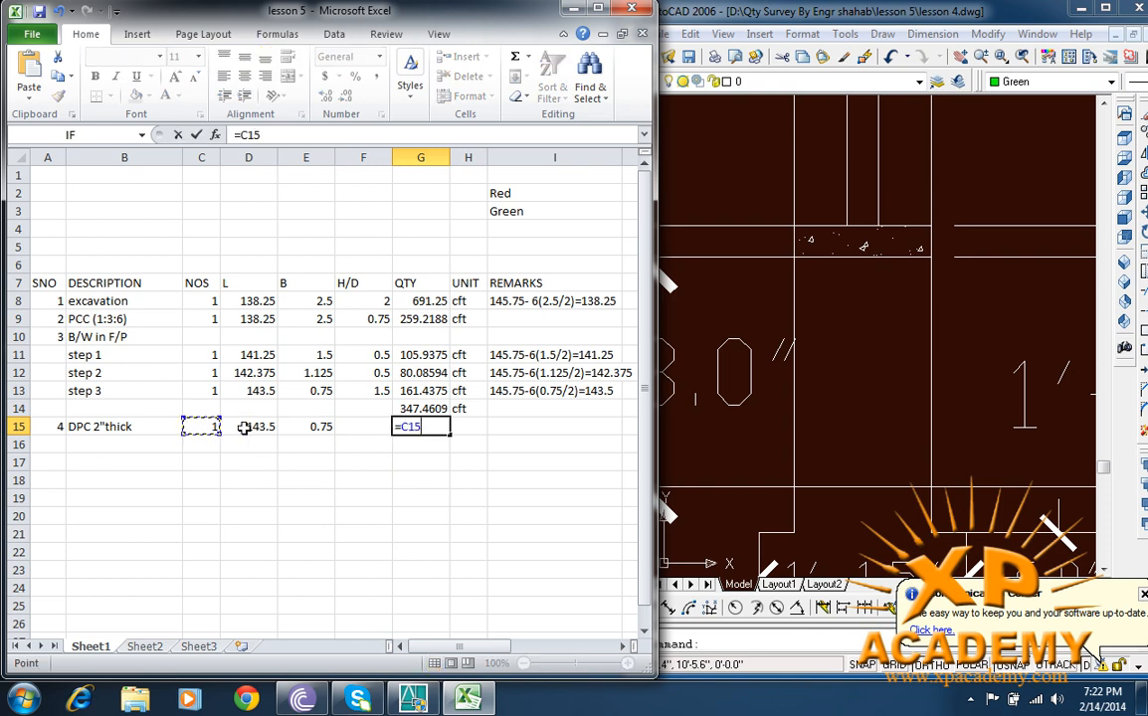
pyautogui.write('*')
pyautogui.click(243, 428)
pyautogui.write('*')
pyautogui.click(299, 431)
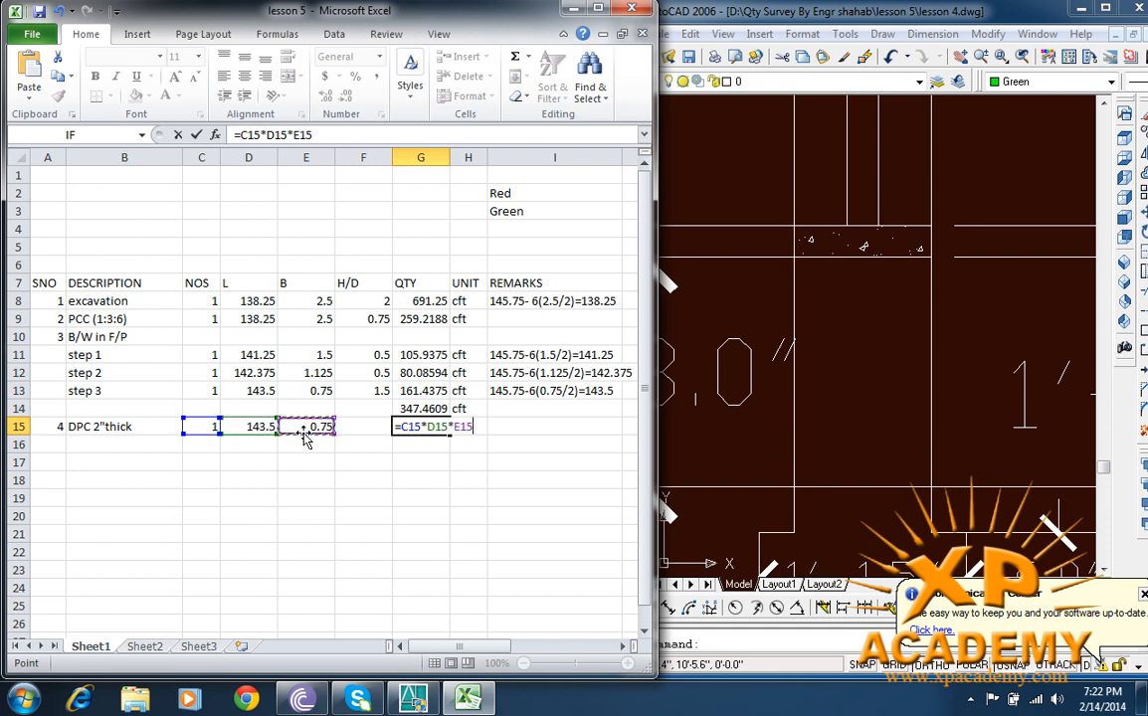
pyautogui.press('Return')
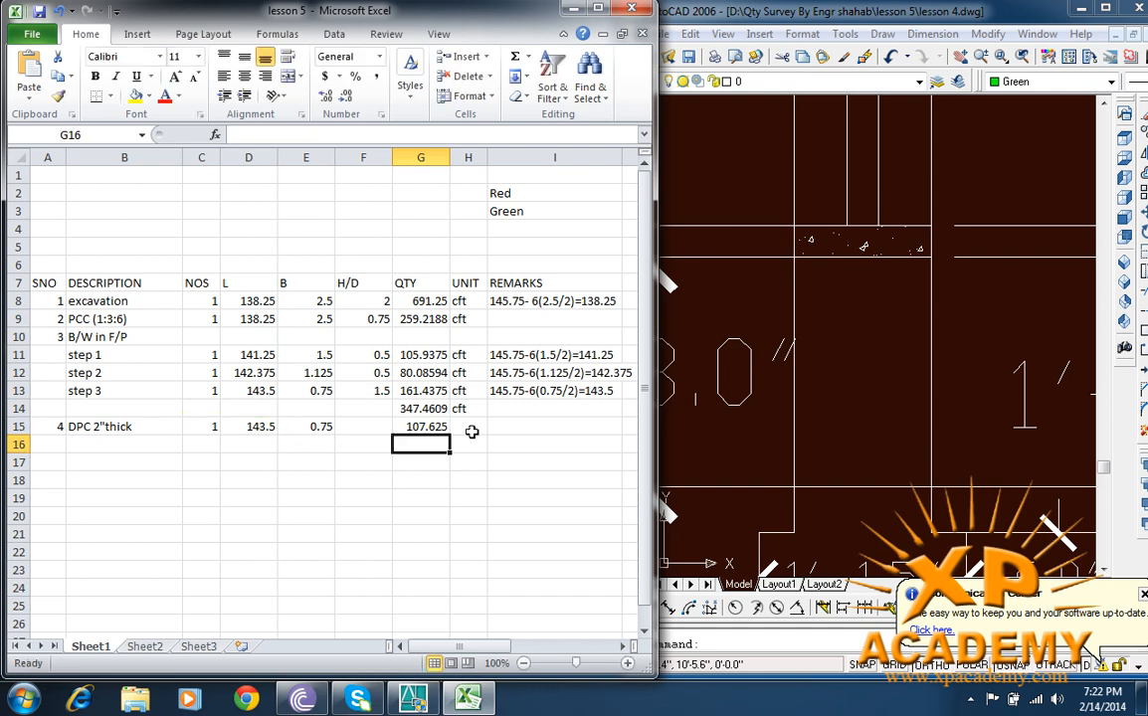
pyautogui.click(469, 425)
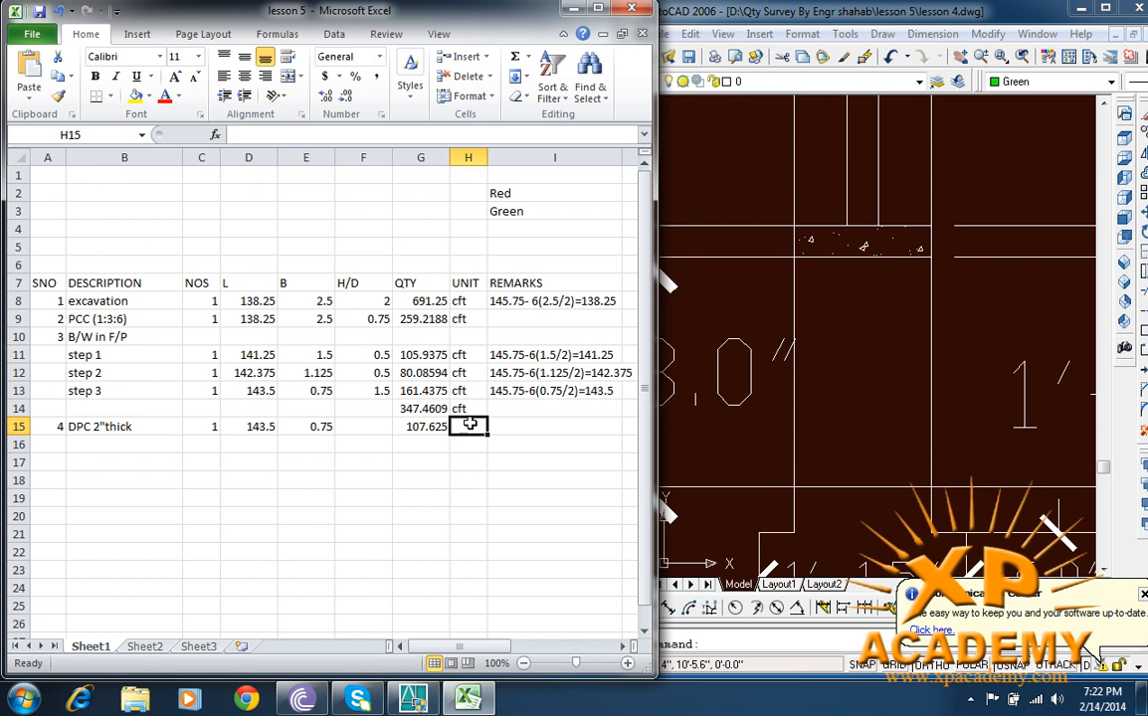
pyautogui.write('sft')
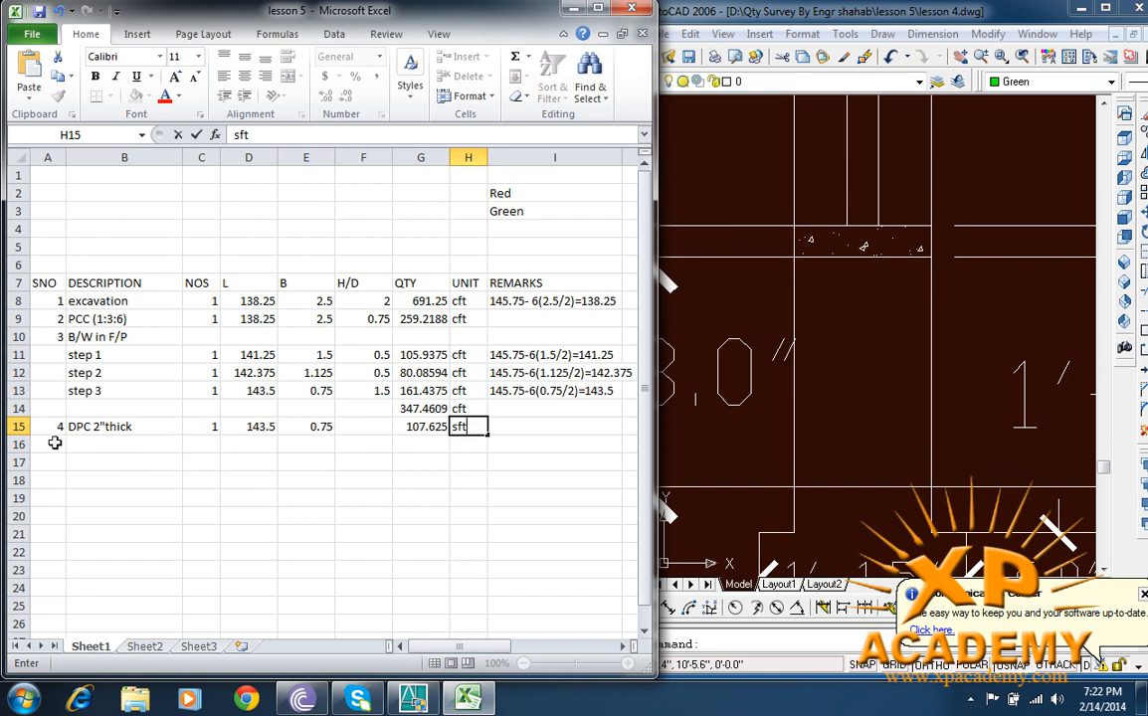
# Step: Add item 5 in row 16 with the description B/W in S/S and a NOS value of 1
pyautogui.click(63, 447)
pyautogui.write('5')
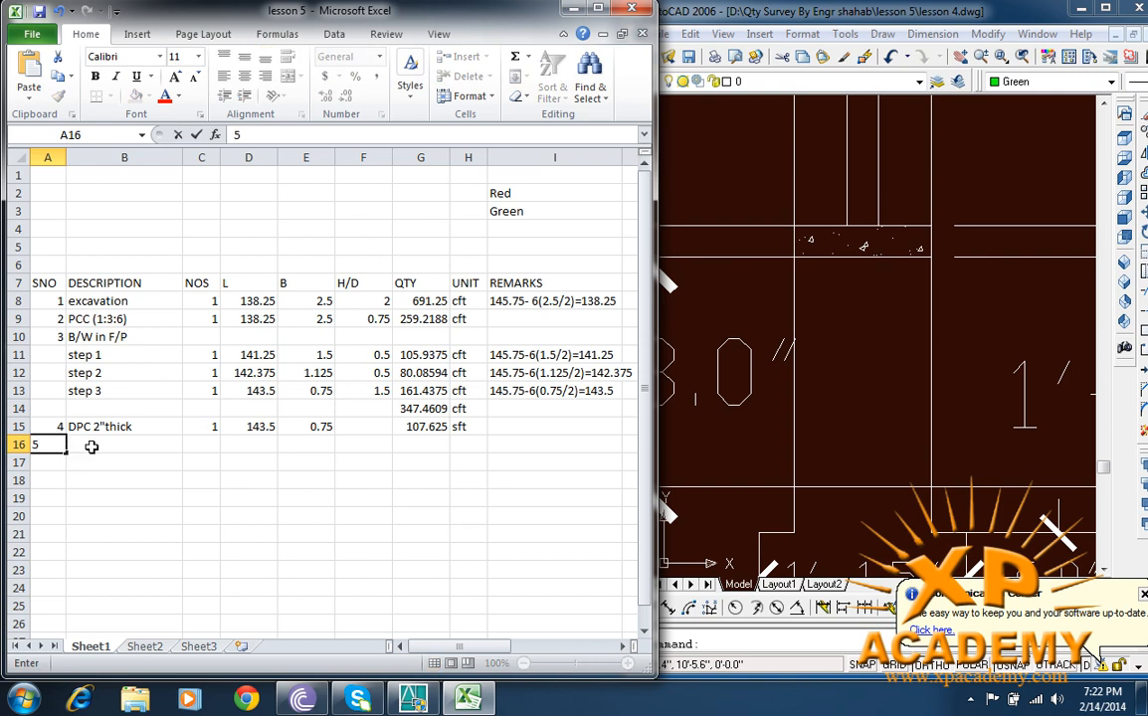
pyautogui.click(90, 447)
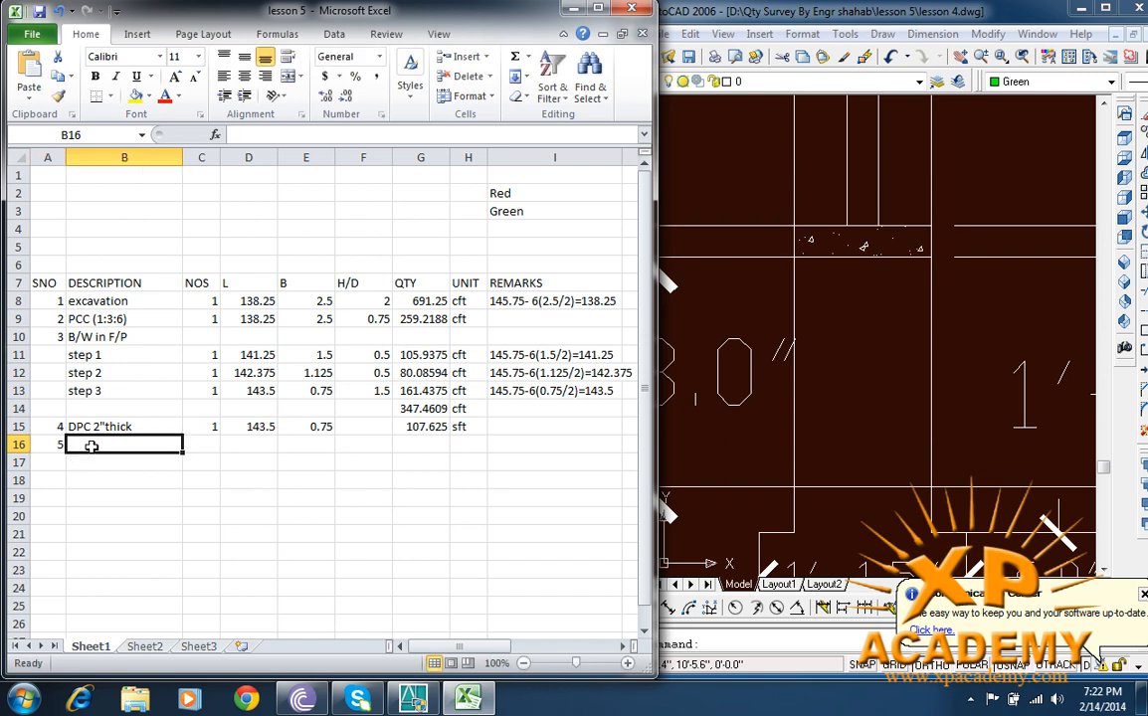
pyautogui.write('B')
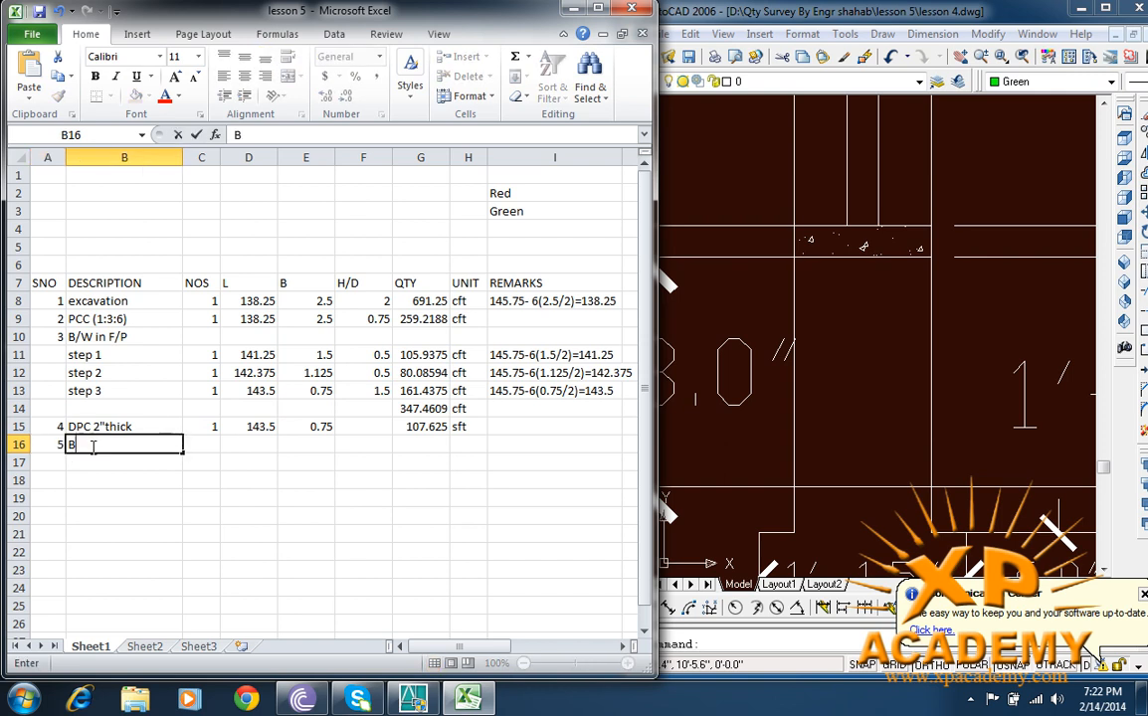
pyautogui.write('/W in S/S')
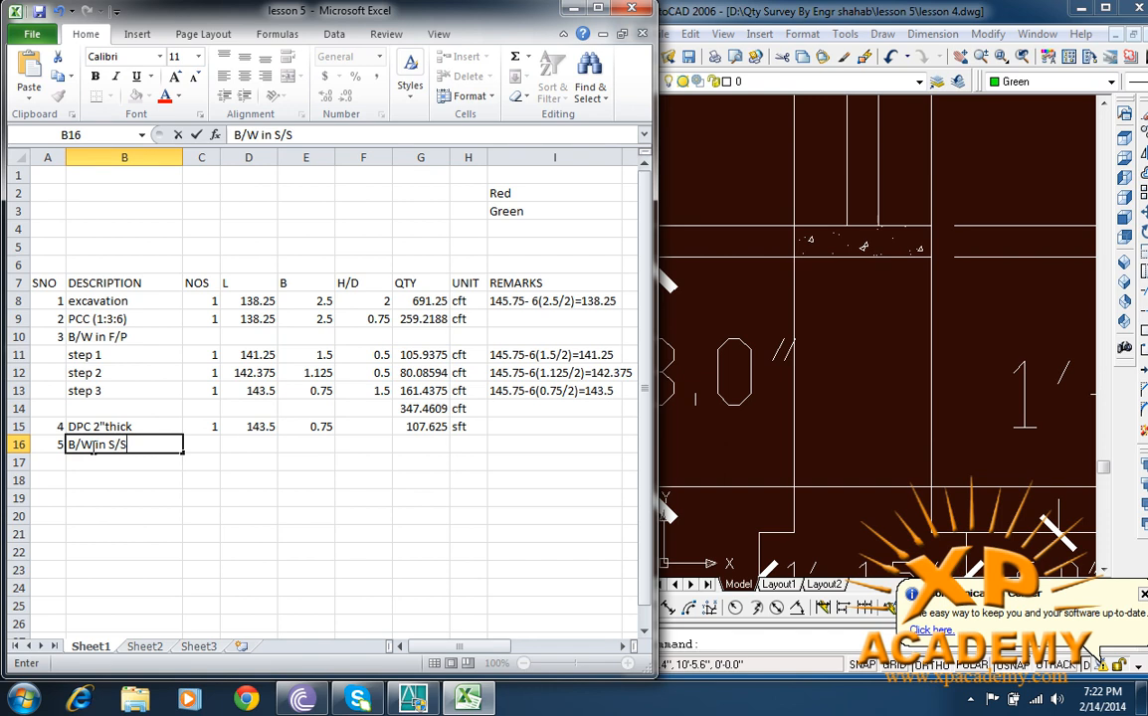
pyautogui.press('Tab')
pyautogui.write('1')
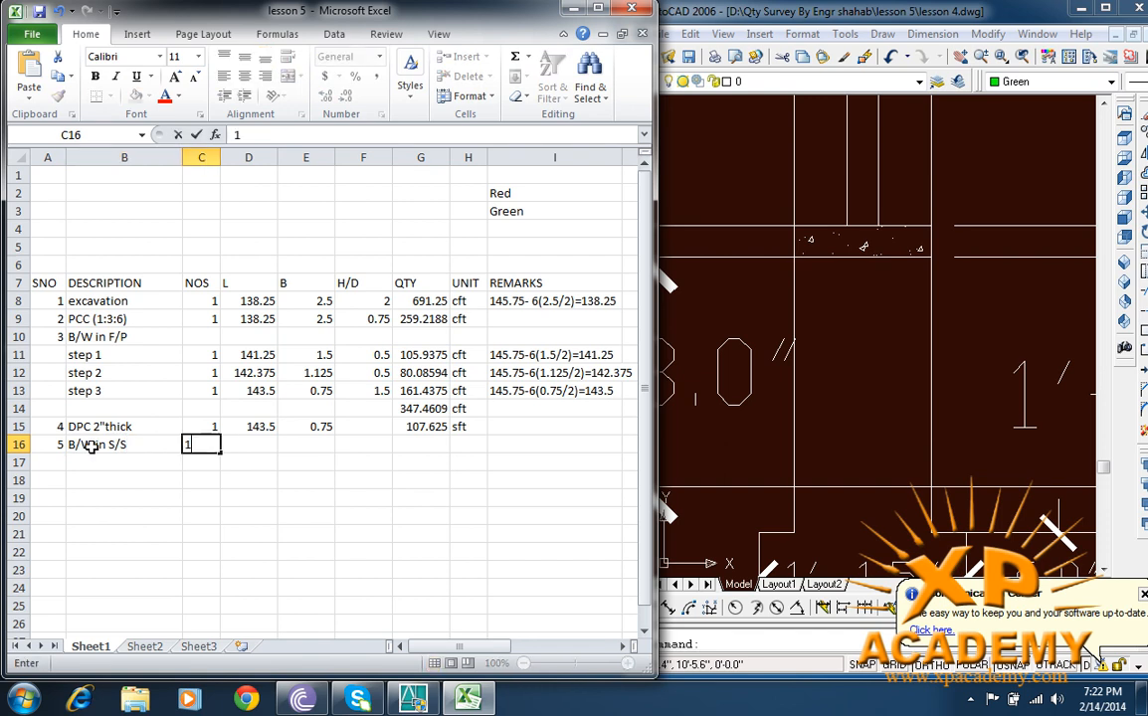
pyautogui.press('Tab')
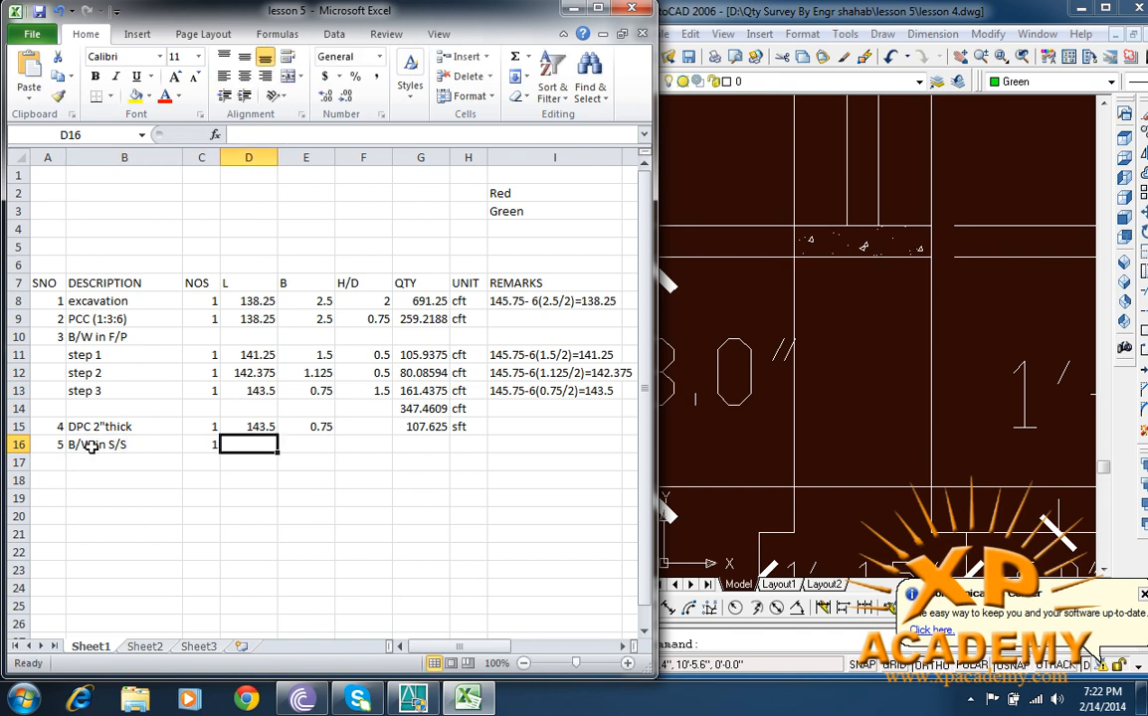
# Step: Enter a length of 143.5 and a breadth of 0.75 for the B/W in S/S item
pyautogui.write('143.5')
pyautogui.press('Tab')
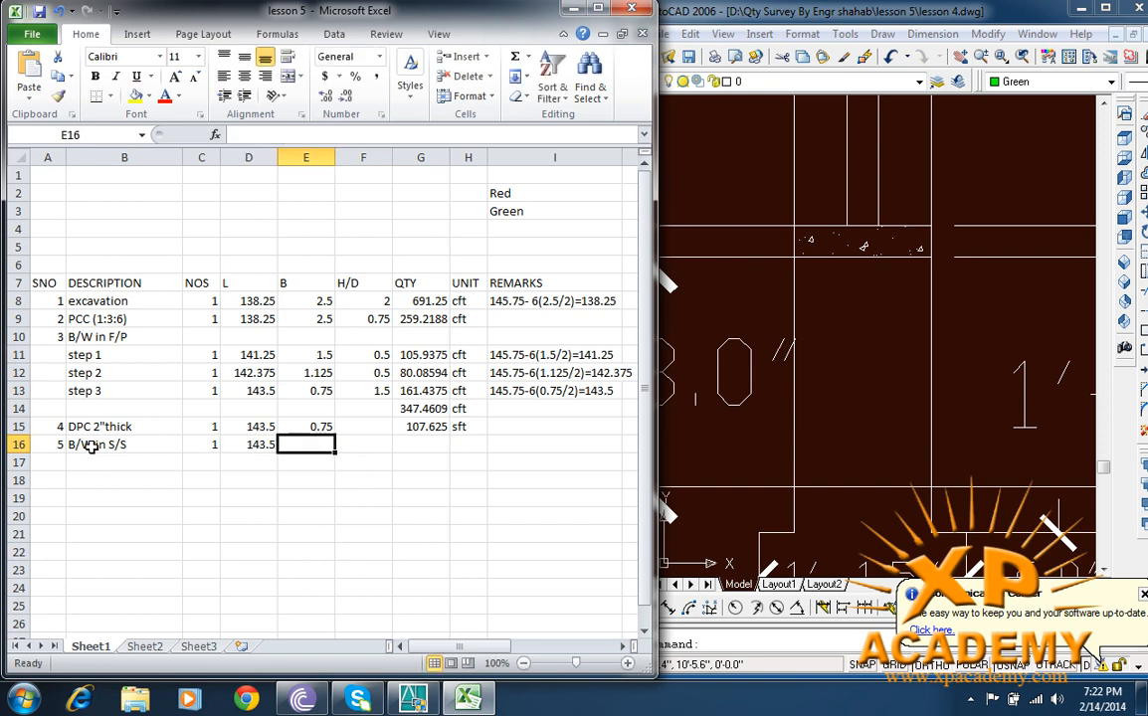
pyautogui.write('0.75')
pyautogui.press('Tab')
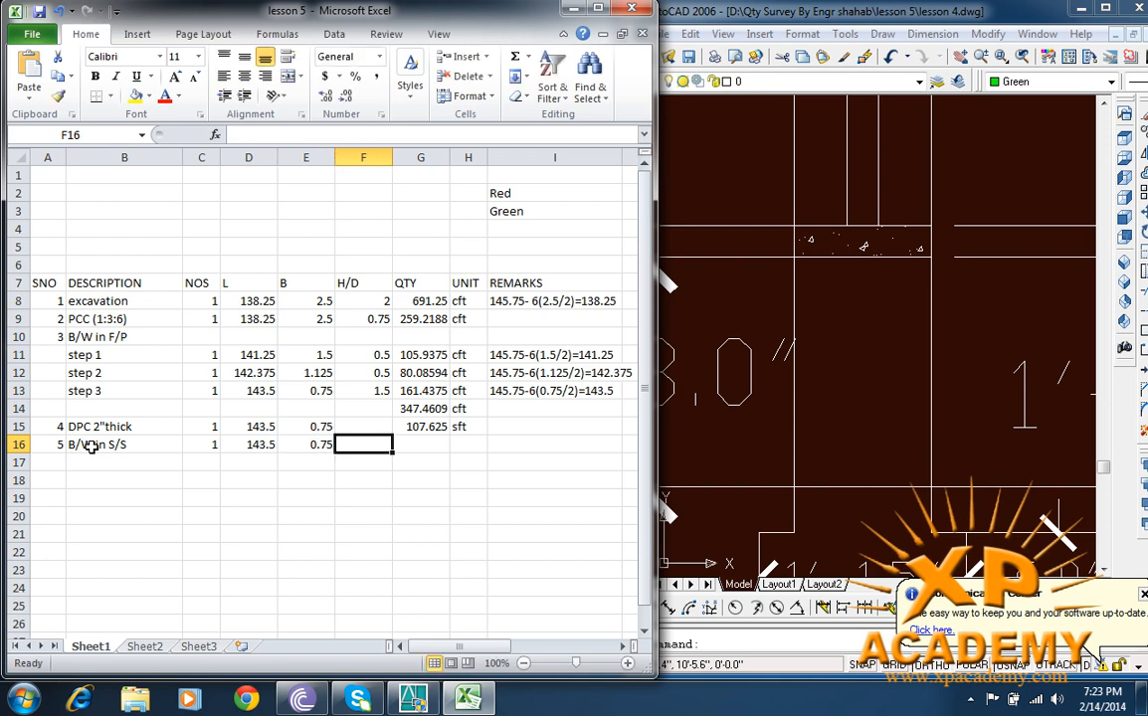
# Step: Check the wall height above plinth level in the AutoCAD section and enter 10 as the B/W in S/S height in F16
pyautogui.click(887, 310)
pyautogui.moveTo(886, 304); pyautogui.dragTo(879, 467)
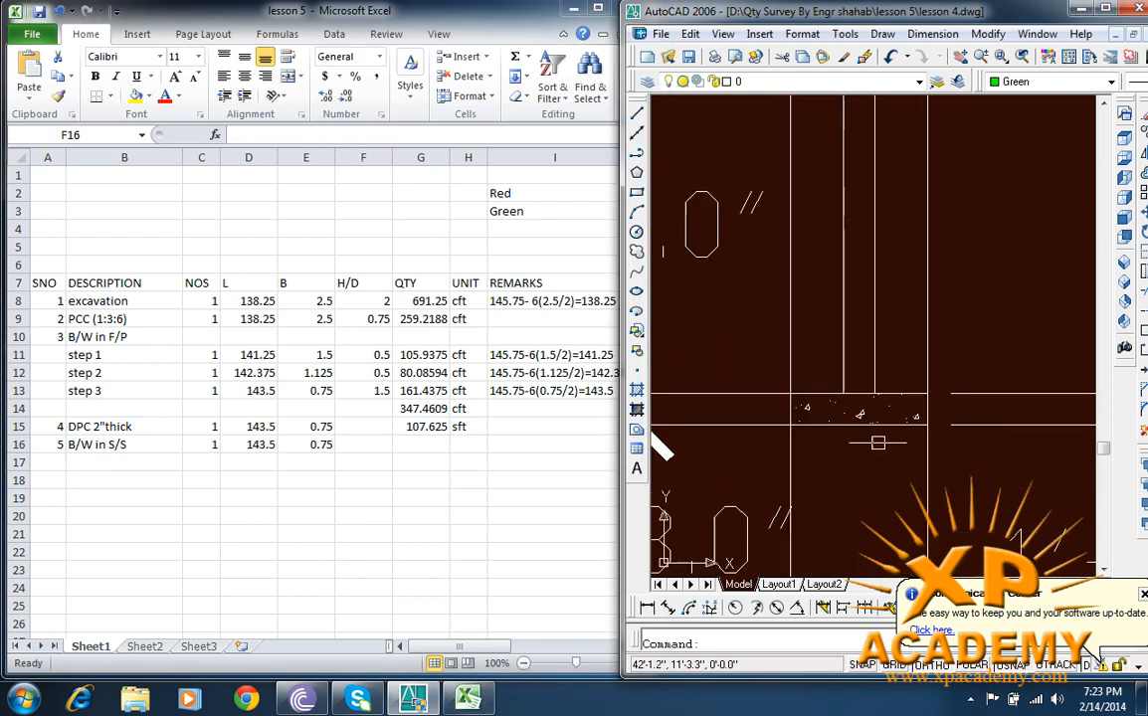
pyautogui.scroll(-6, 878, 443)
pyautogui.moveTo(944, 407); pyautogui.dragTo(907, 485)
pyautogui.moveTo(932, 348)
pyautogui.mouseDown()
pyautogui.moveTo(902, 449)
pyautogui.moveTo(884, 448)
pyautogui.mouseUp()
pyautogui.moveTo(819, 466); pyautogui.dragTo(875, 310)
pyautogui.click(362, 444)
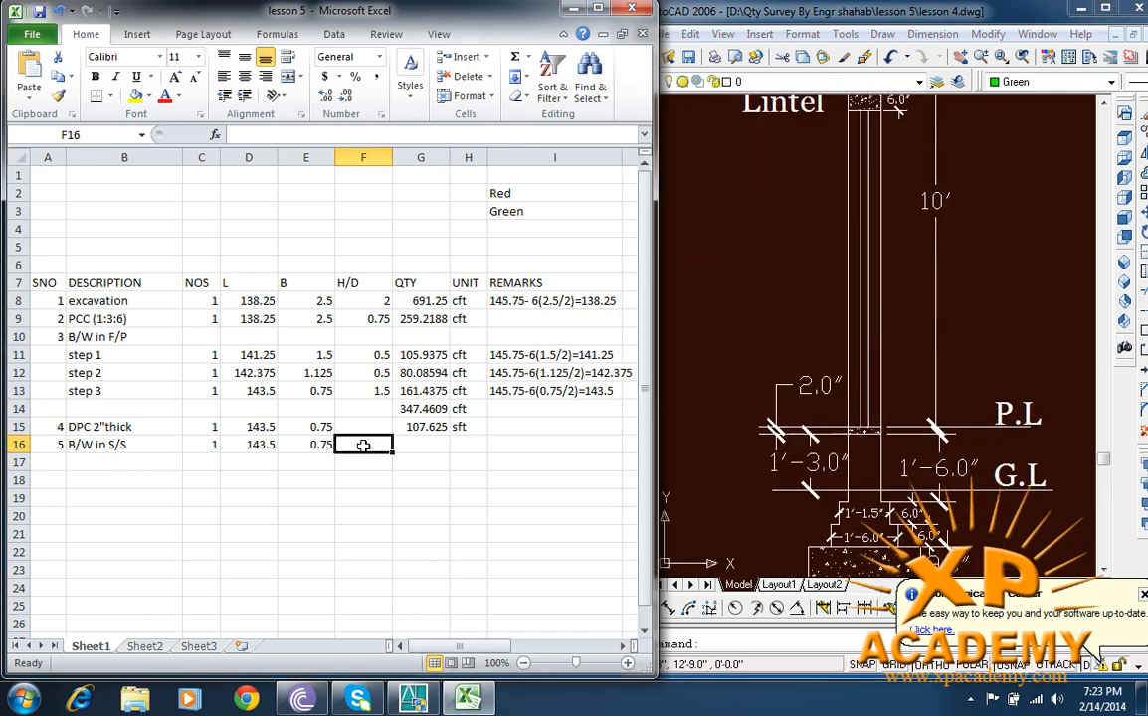
pyautogui.write('10')
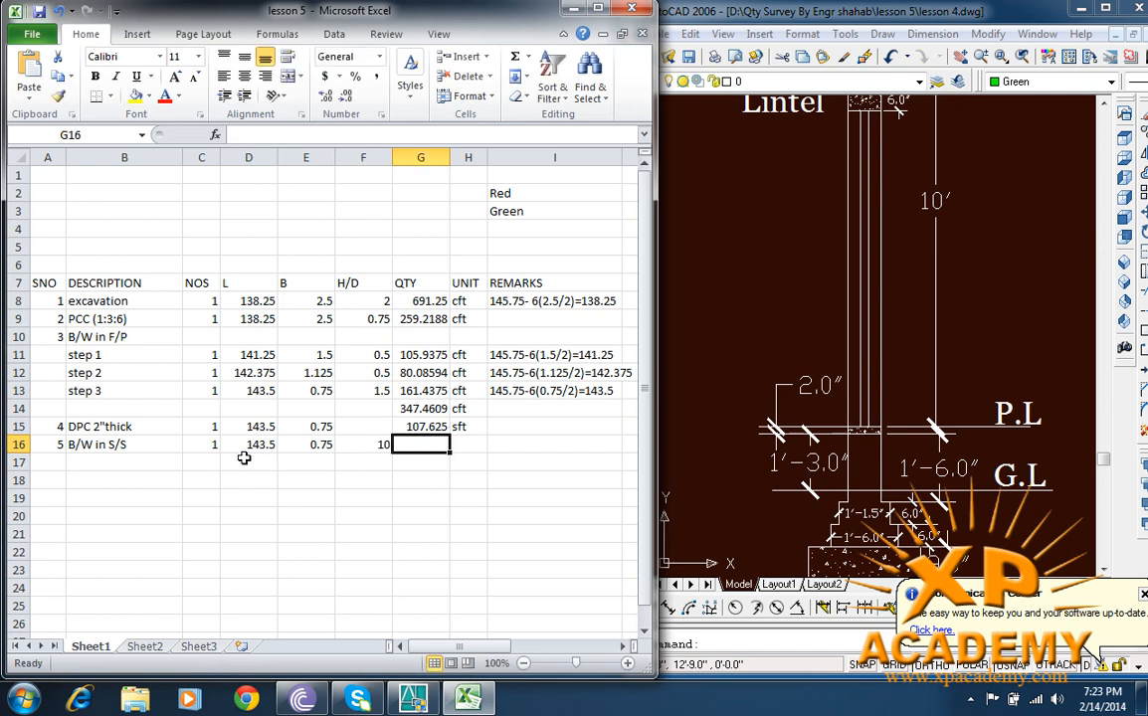
# Step: Calculate the B/W in S/S quantity in G16 by multiplying C16, D16, E16 and F16, and enter its unit as cft
pyautogui.write('=')
pyautogui.click(207, 445)
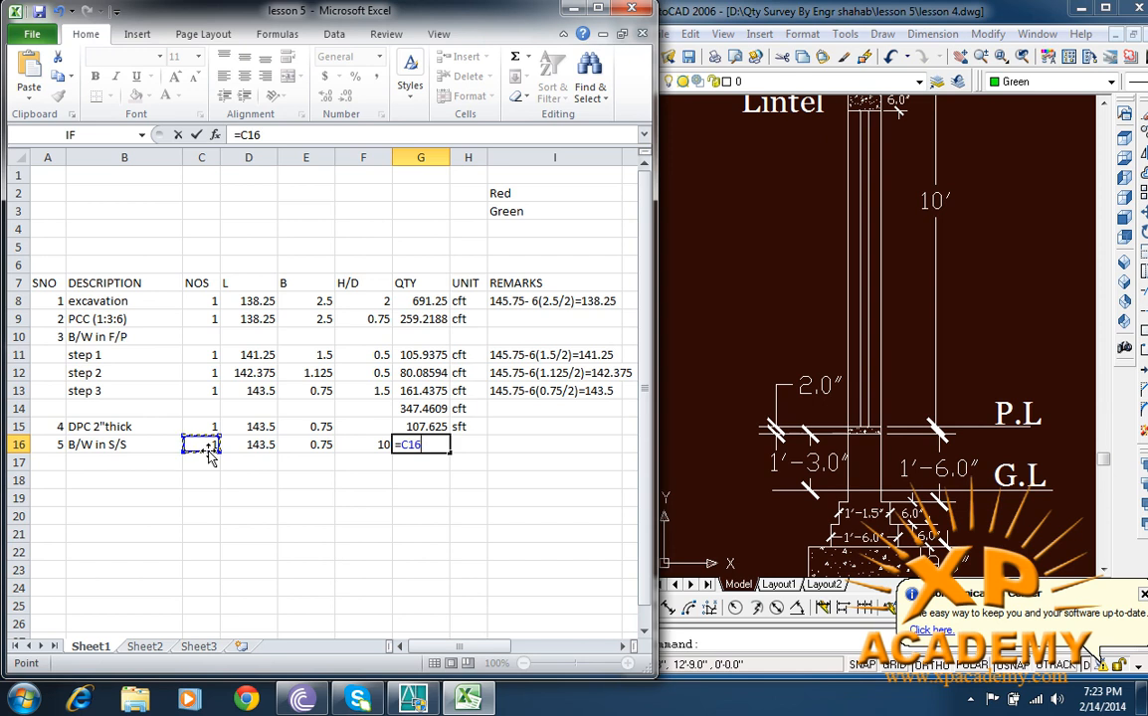
pyautogui.write('*')
pyautogui.click(247, 445)
pyautogui.write('*')
pyautogui.click(307, 445)
pyautogui.write('*')
pyautogui.click(377, 446)
pyautogui.press('Return')
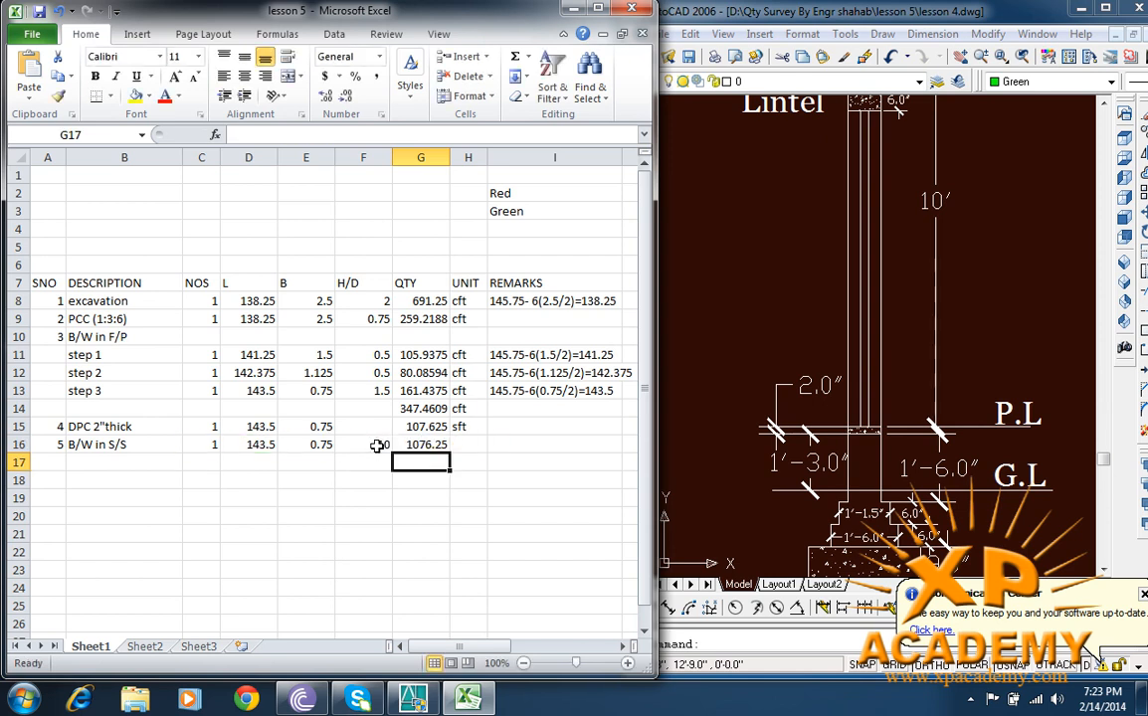
pyautogui.click(478, 441)
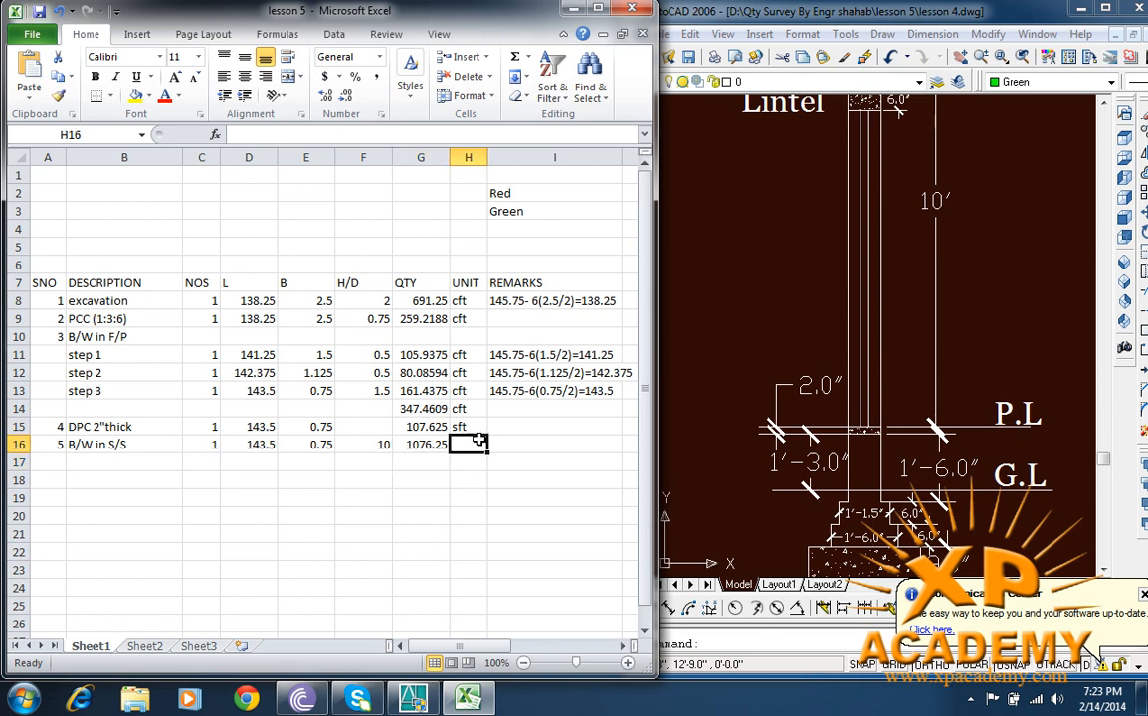
pyautogui.write('cft')
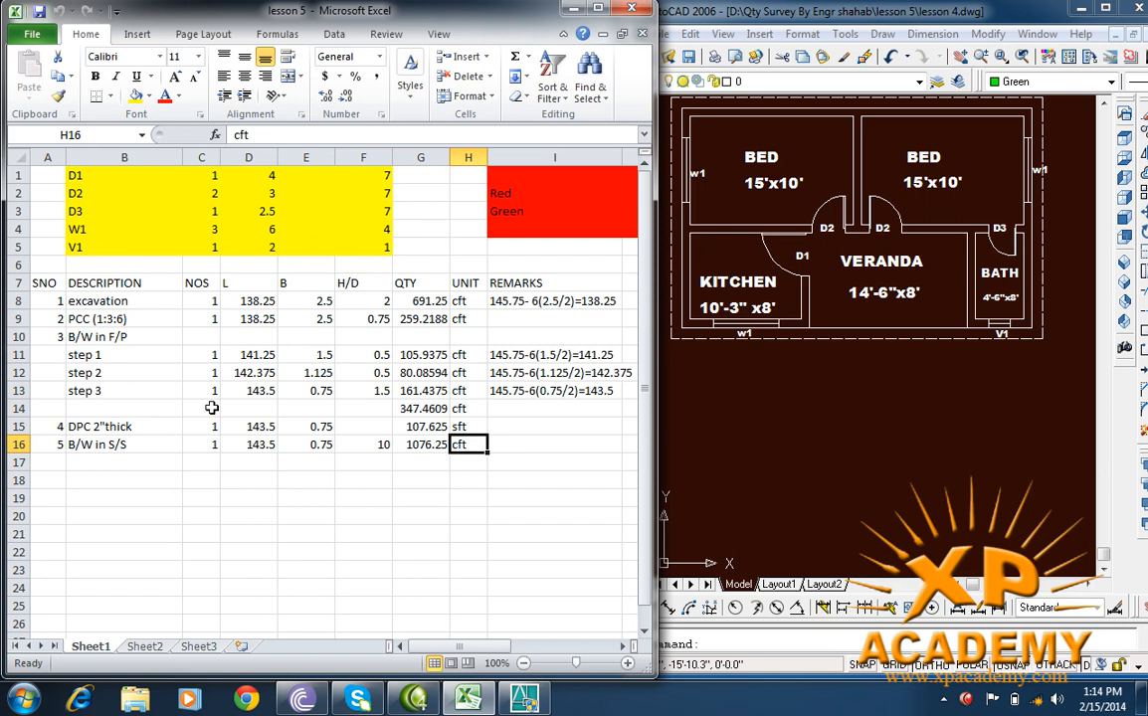
# Step: Enter the heading deduction in B17 under the B/W in S/S item
pyautogui.click(150, 465)
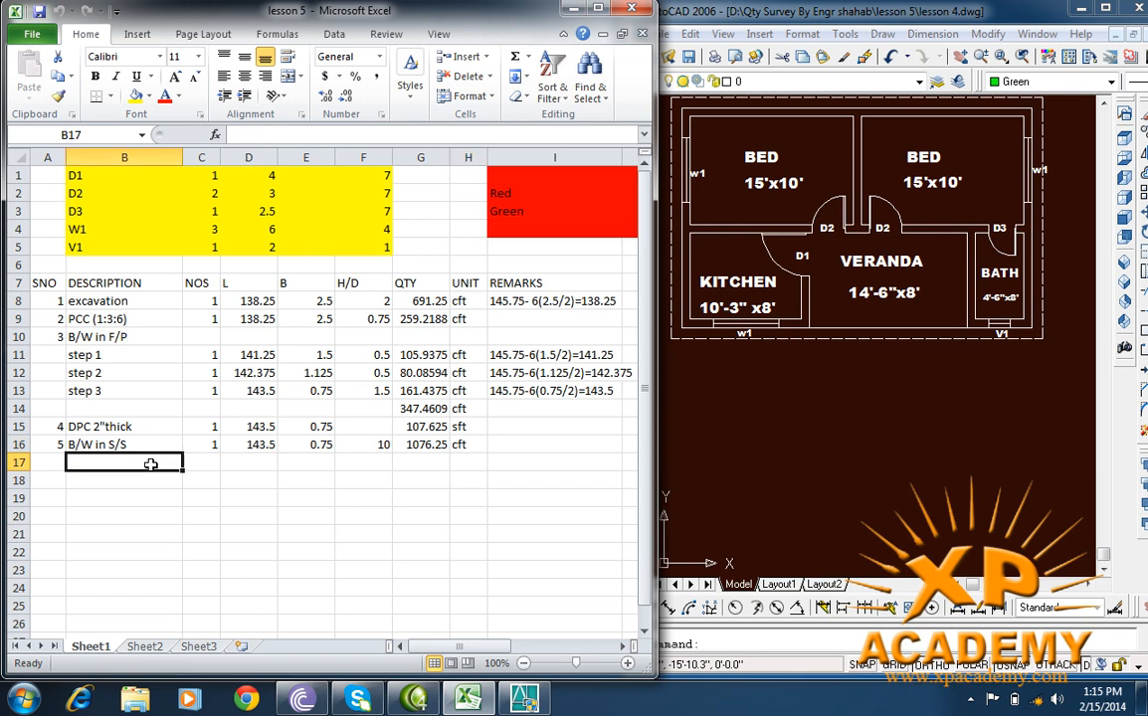
pyautogui.write('dedu')
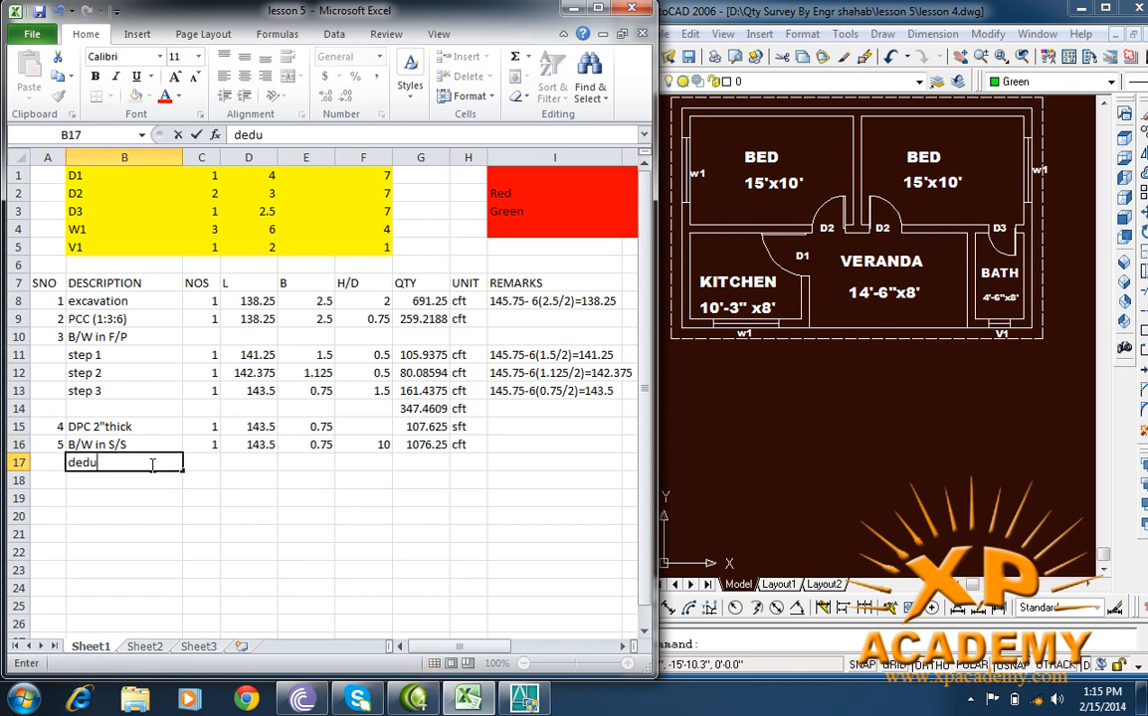
pyautogui.write('ction')
pyautogui.press('Return')
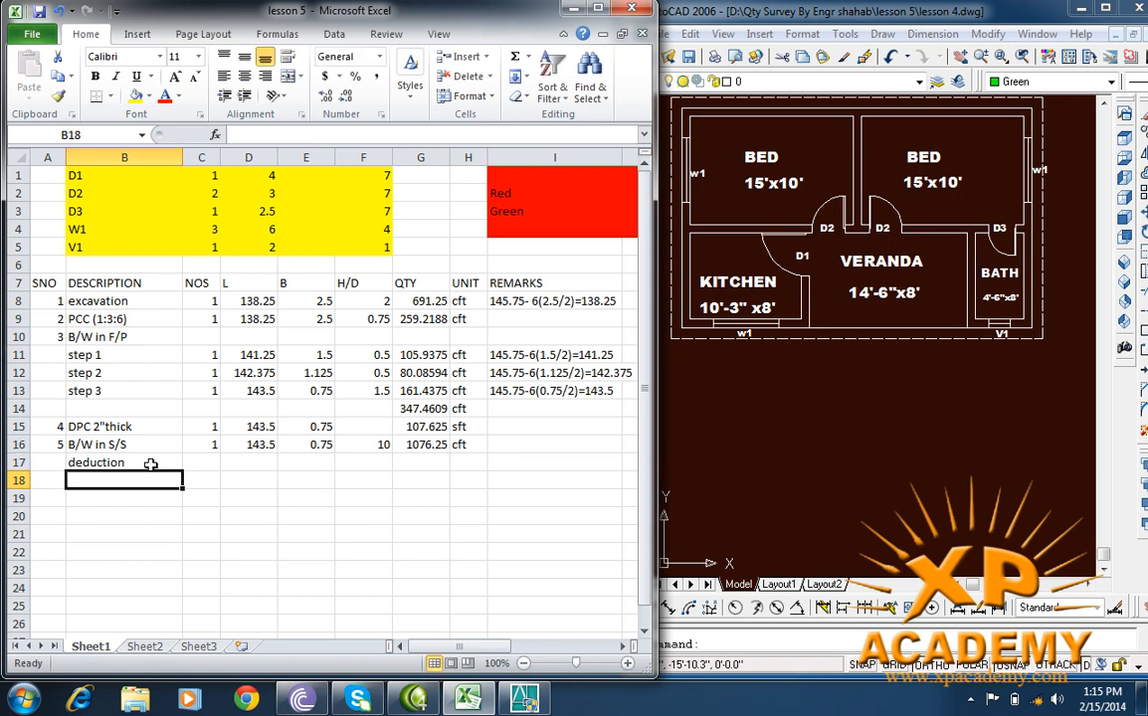
# Step: Add opening D1 in row 18 under the deduction heading with a NOS value of 1
pyautogui.write('Di')
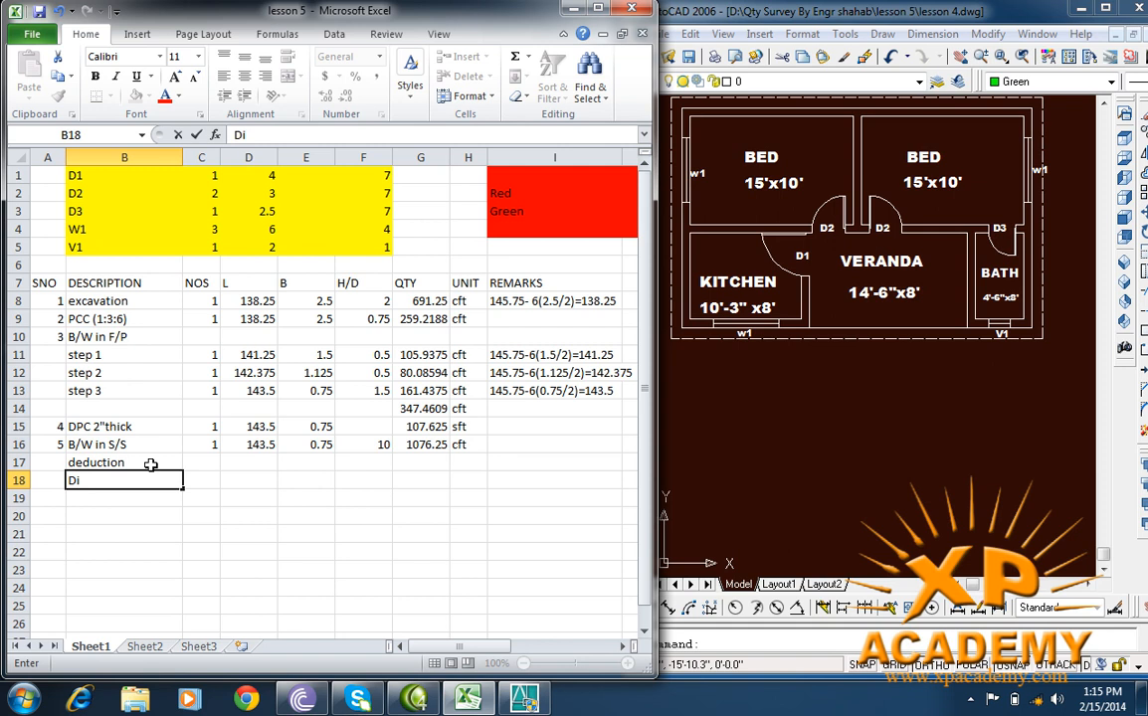
pyautogui.press('BackSpace')
pyautogui.write('1')
pyautogui.press('Tab')
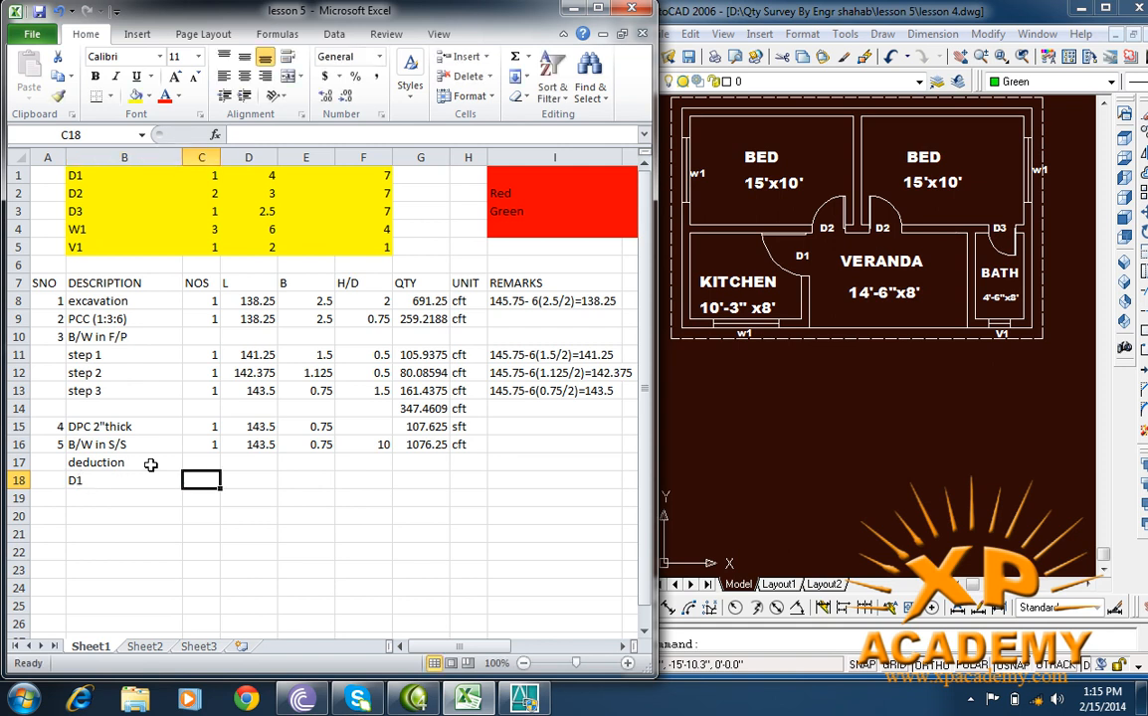
pyautogui.write('1')
pyautogui.press('Tab')
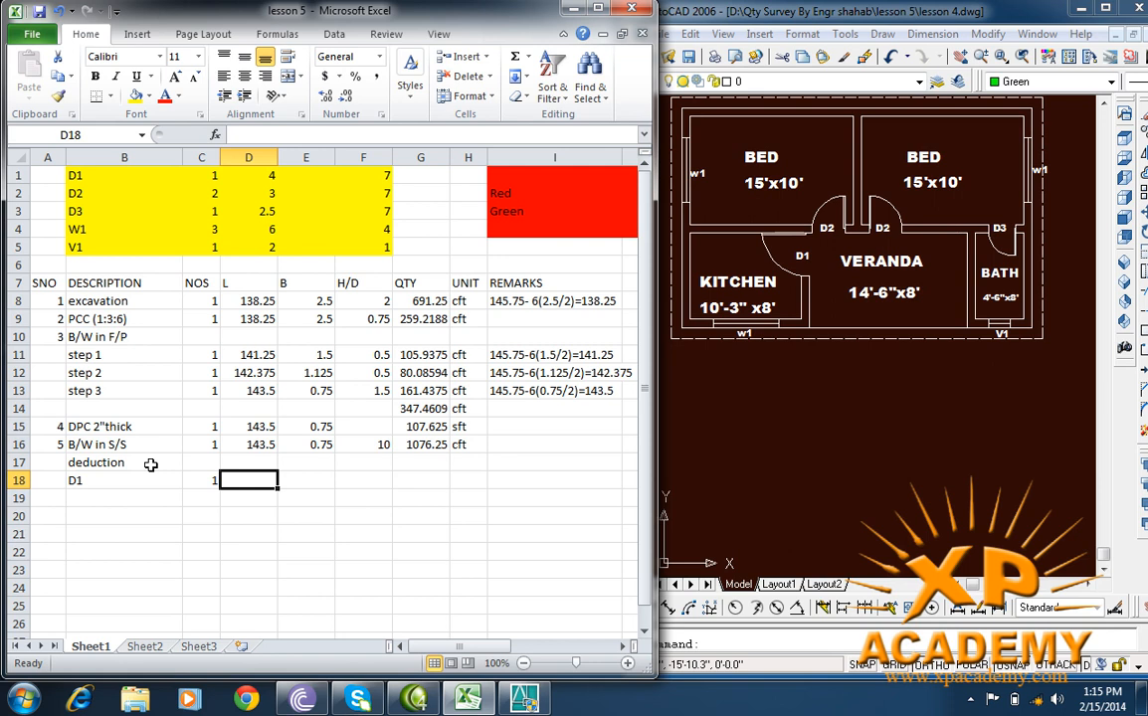
# Step: Enter a length of 4, a breadth of 0.75 and a height of 7 for the D1 deduction
pyautogui.write('4')
pyautogui.press('Tab')
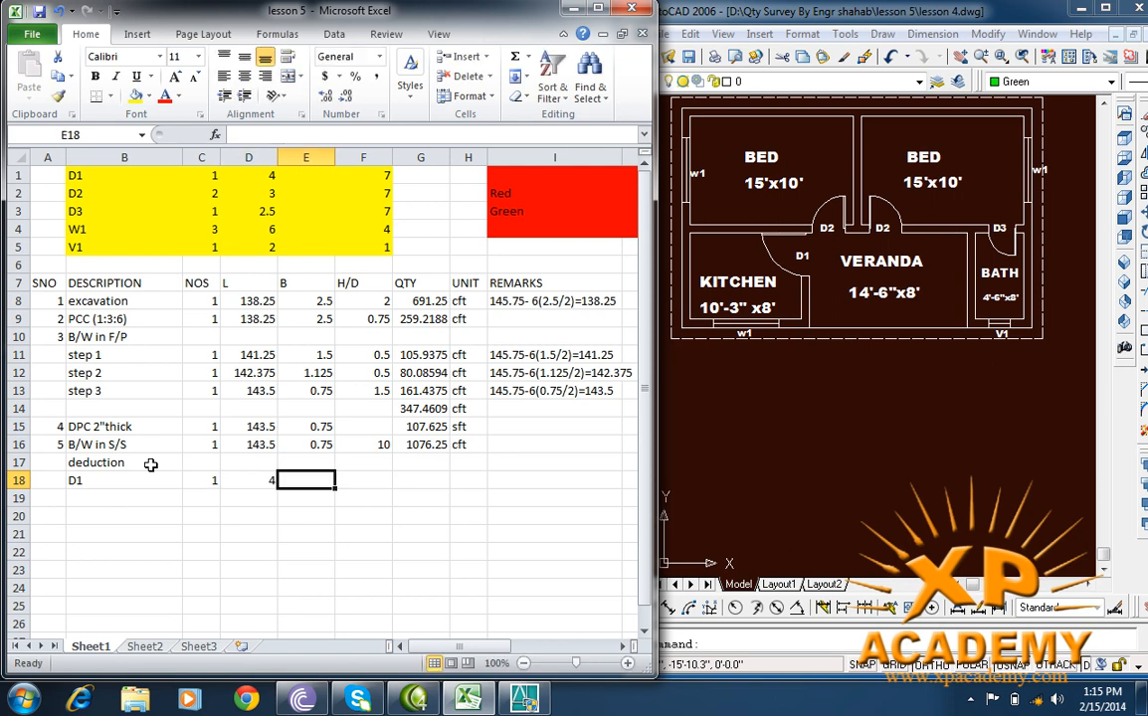
pyautogui.write('0')
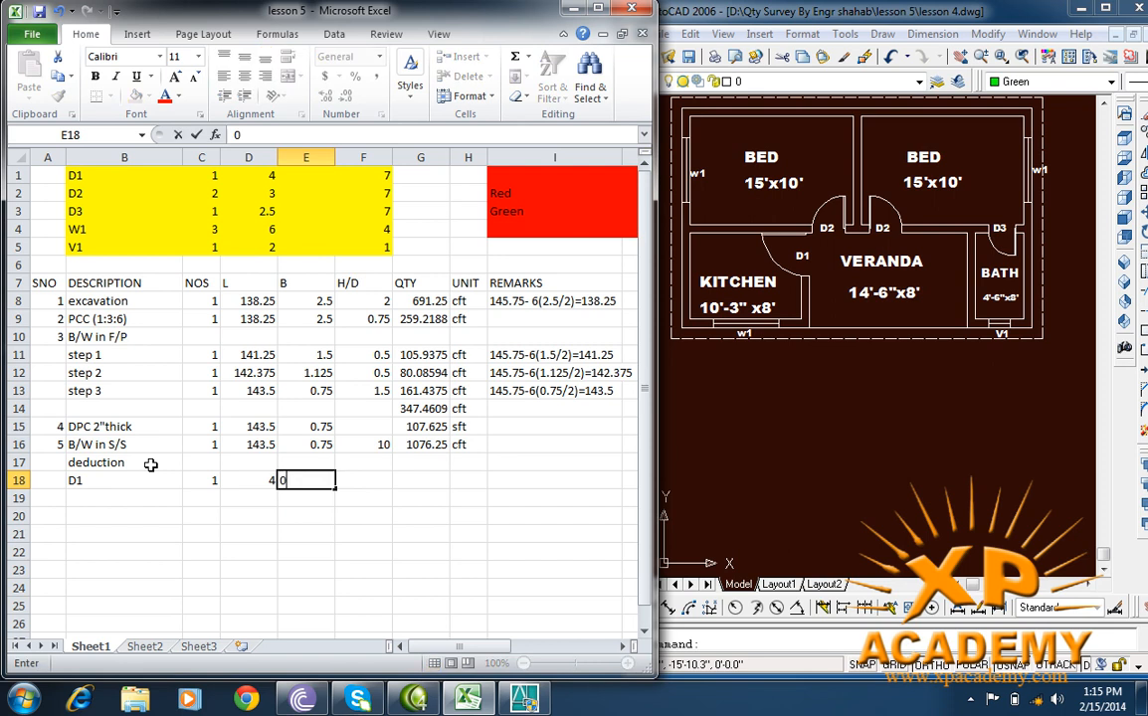
pyautogui.write('.75')
pyautogui.press('Tab')
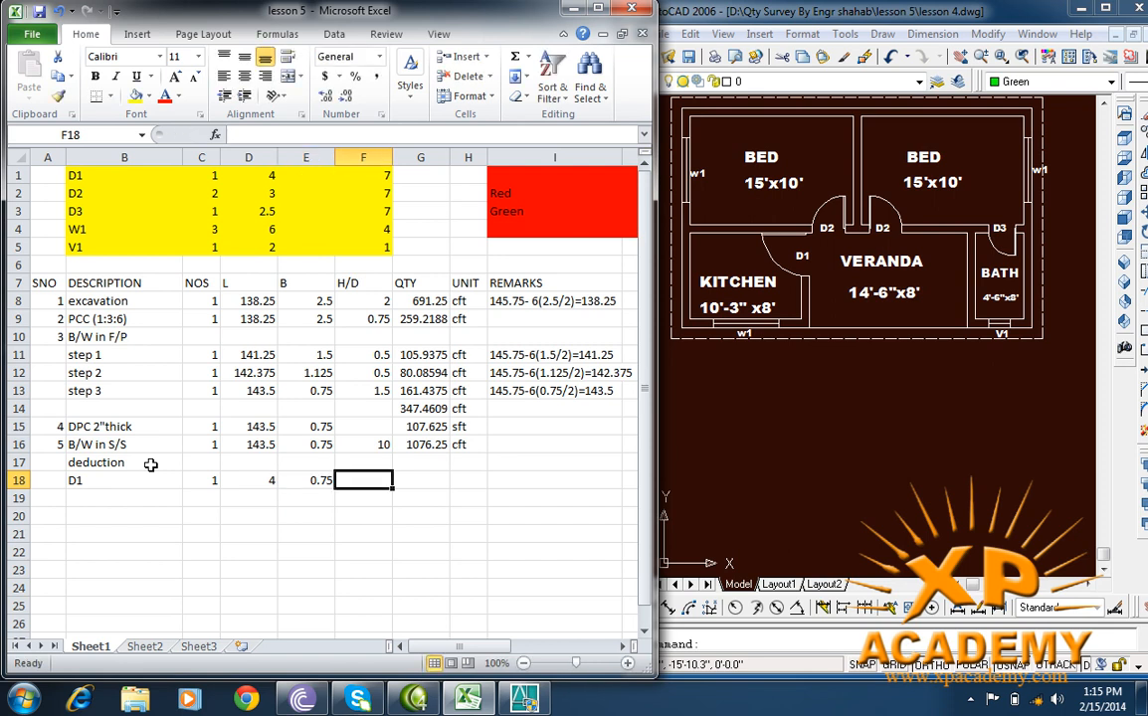
pyautogui.write('7')
pyautogui.press('Tab')
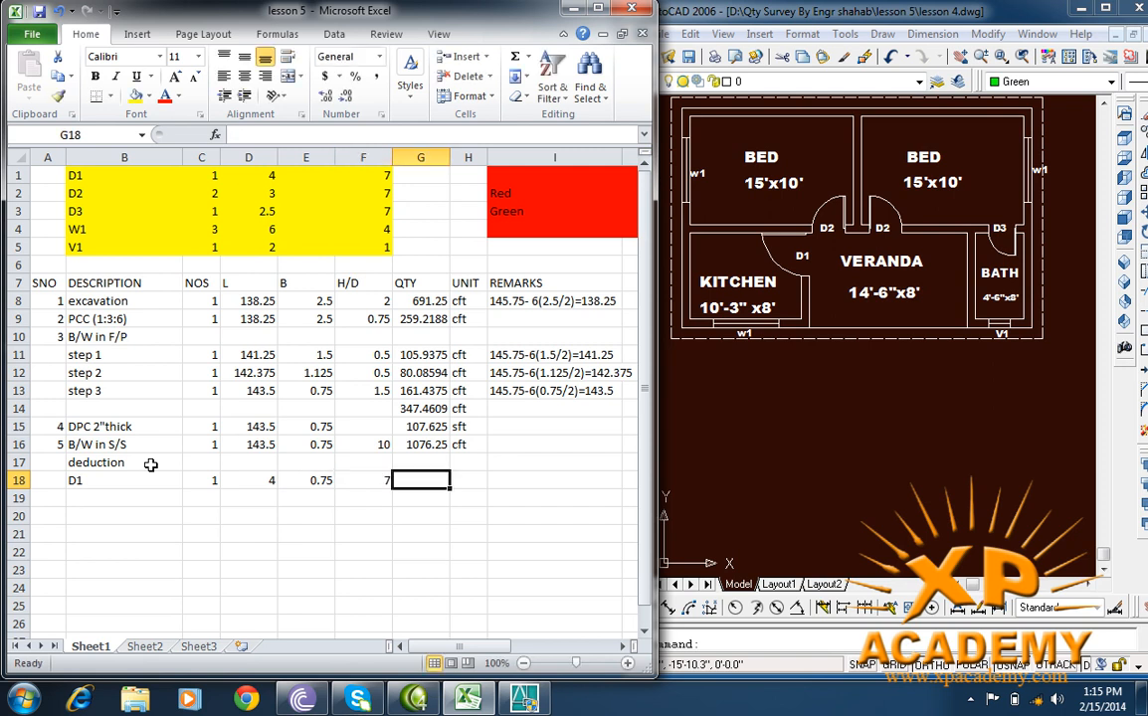
# Step: Add opening D2 in row 19 of the deductions with a NOS value of 2
pyautogui.press('Down')
pyautogui.press('Left')
pyautogui.press('Left')
pyautogui.press('Left')
pyautogui.press('Left')
pyautogui.press('Left')
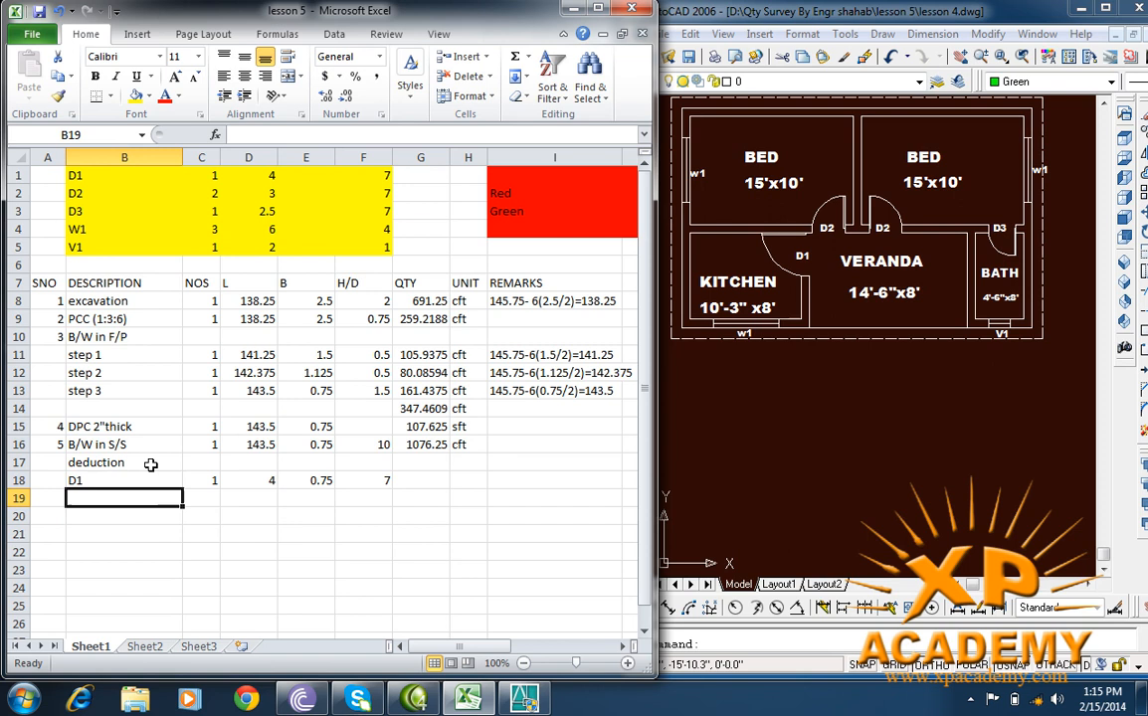
pyautogui.write('D2')
pyautogui.press('Tab')
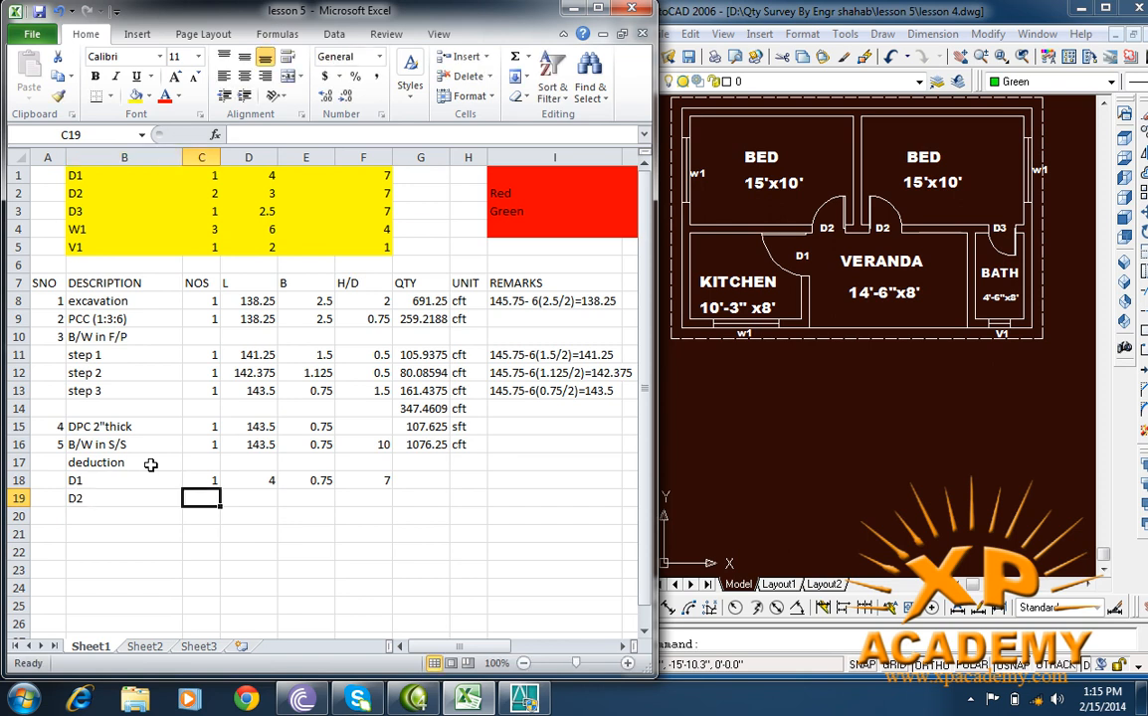
pyautogui.write('2')
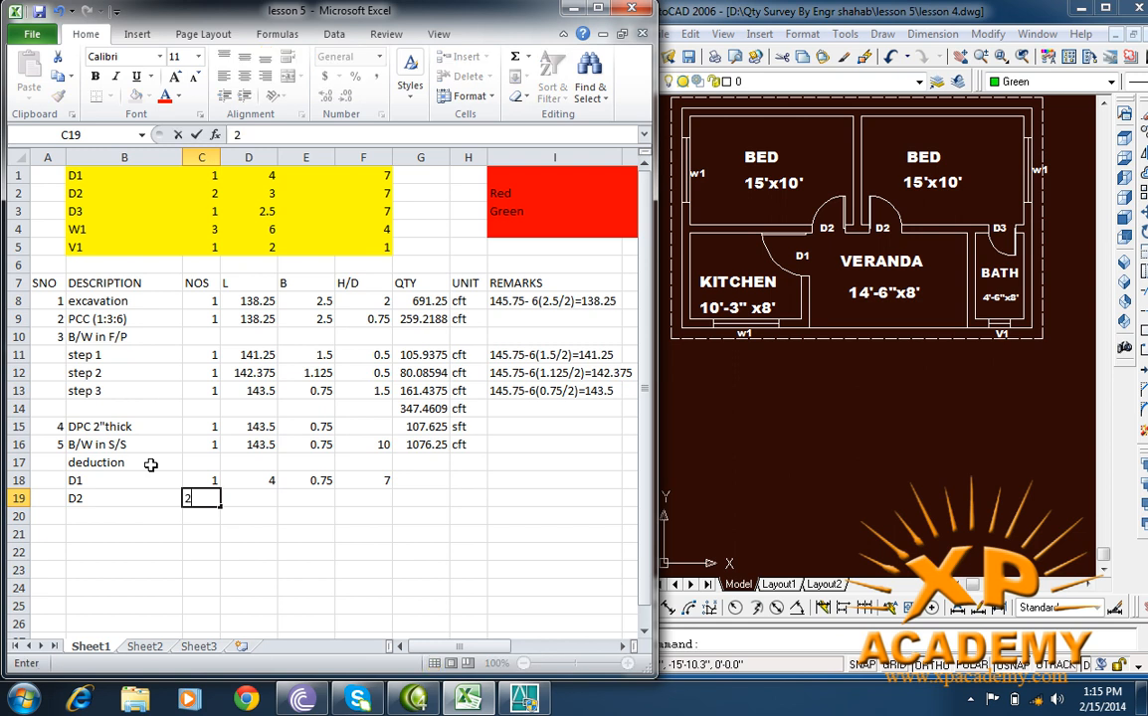
# Step: Enter a length of 3, a breadth of 0.75 and a height of 7 for the D2 deduction
pyautogui.press('Tab')
pyautogui.write('3')
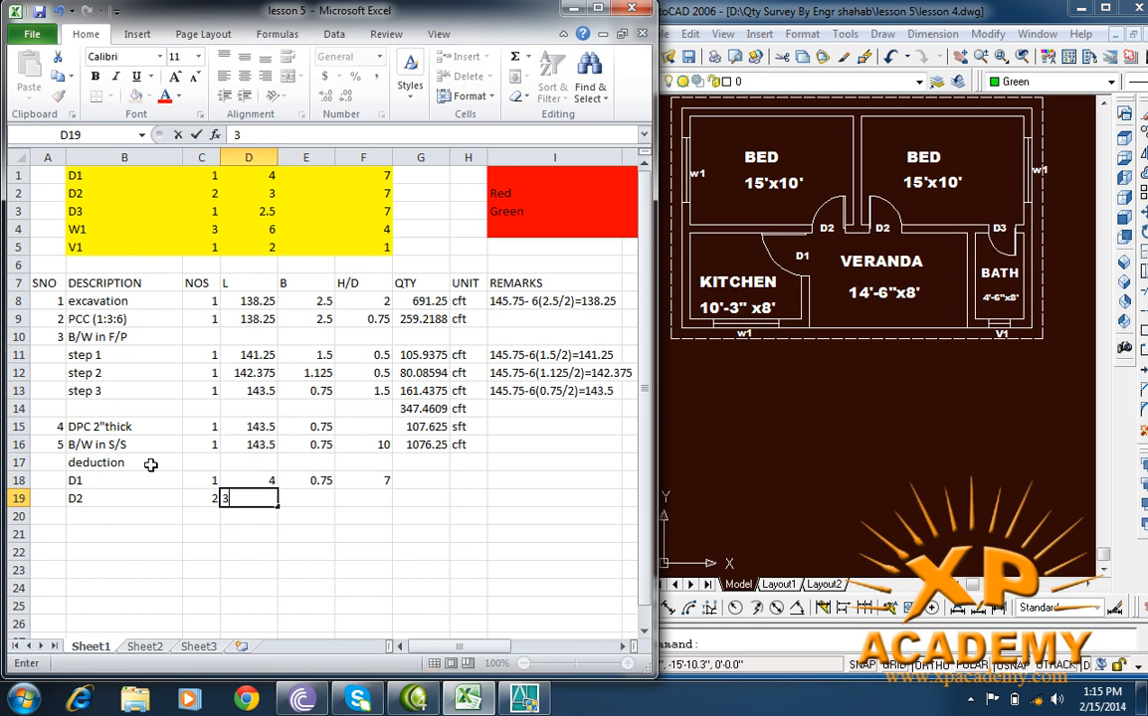
pyautogui.press('Tab')
pyautogui.write('0')
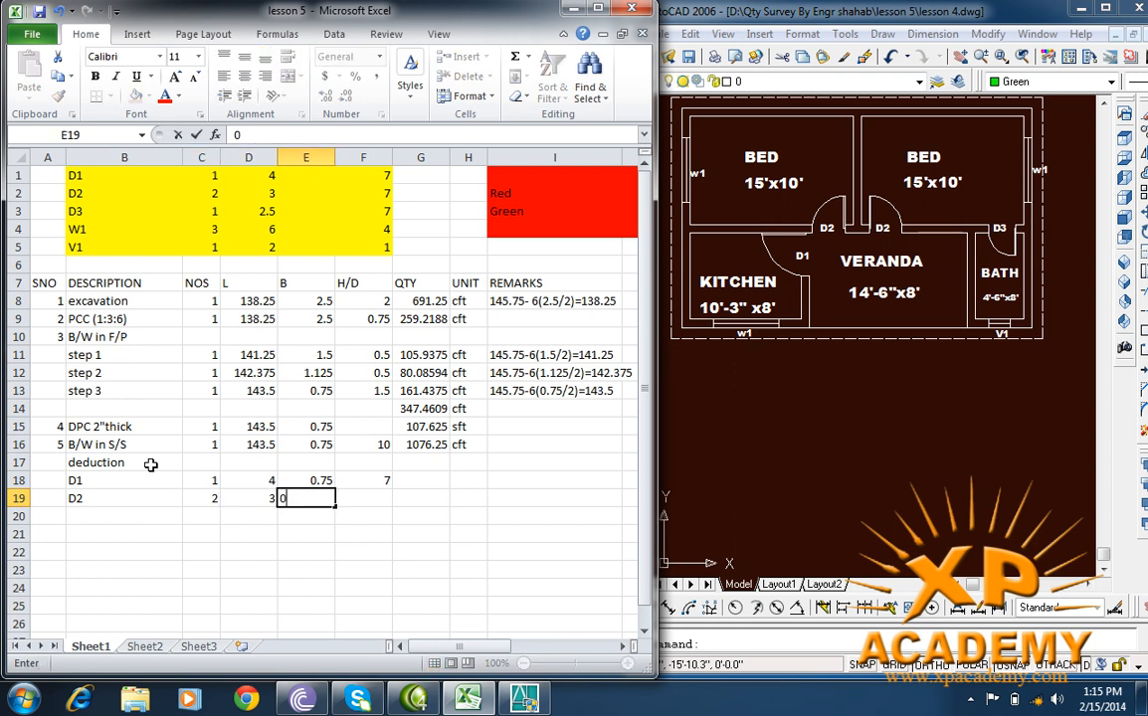
pyautogui.write('.75')
pyautogui.press('Tab')
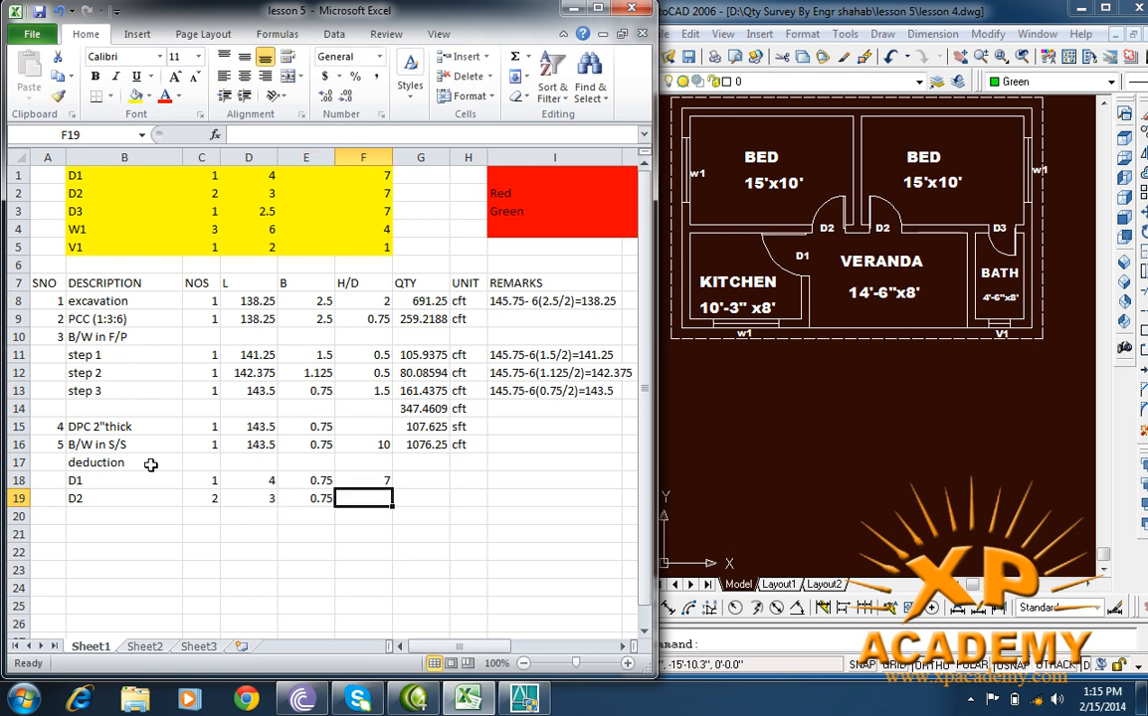
pyautogui.write('7')
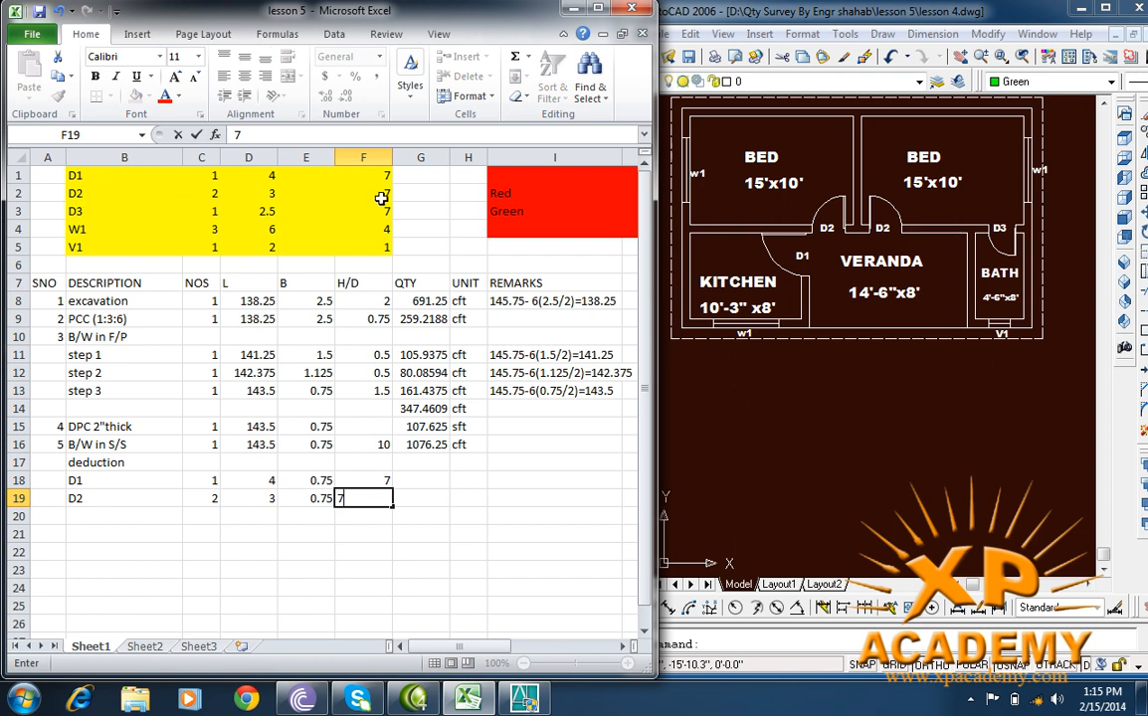
# Step: Add opening D3 in row 20 of the deductions with a NOS value of 1
pyautogui.click(93, 520)
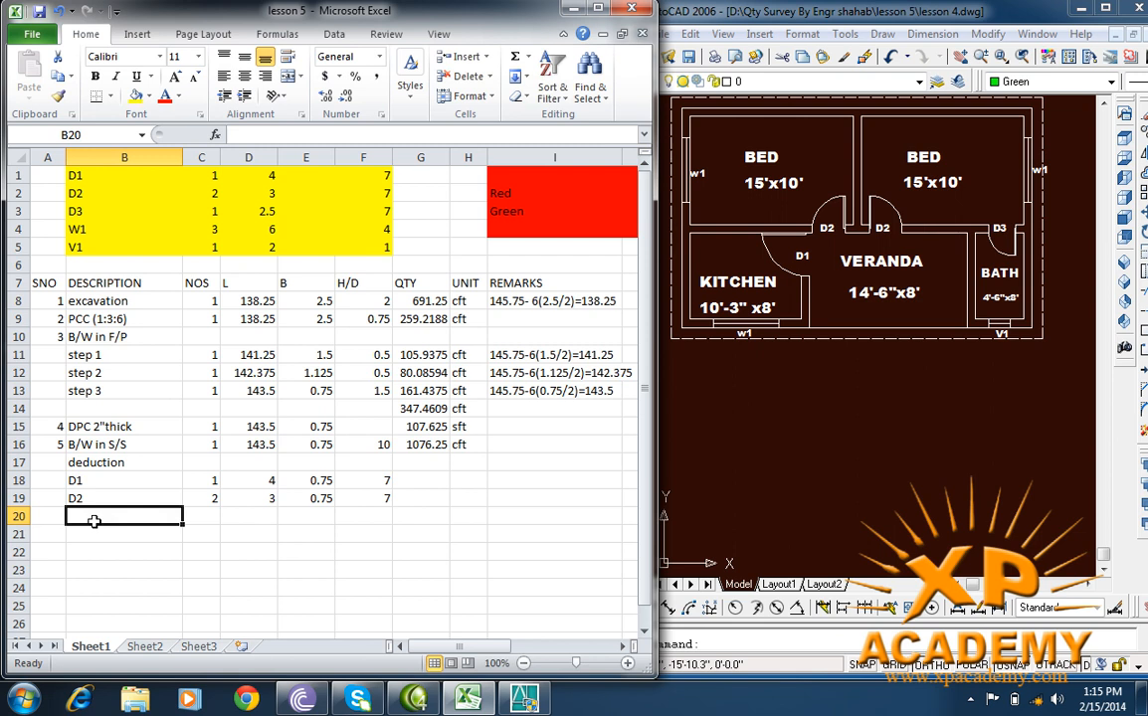
pyautogui.write('d3')
pyautogui.press('BackSpace')
pyautogui.press('BackSpace')
pyautogui.write('D3')
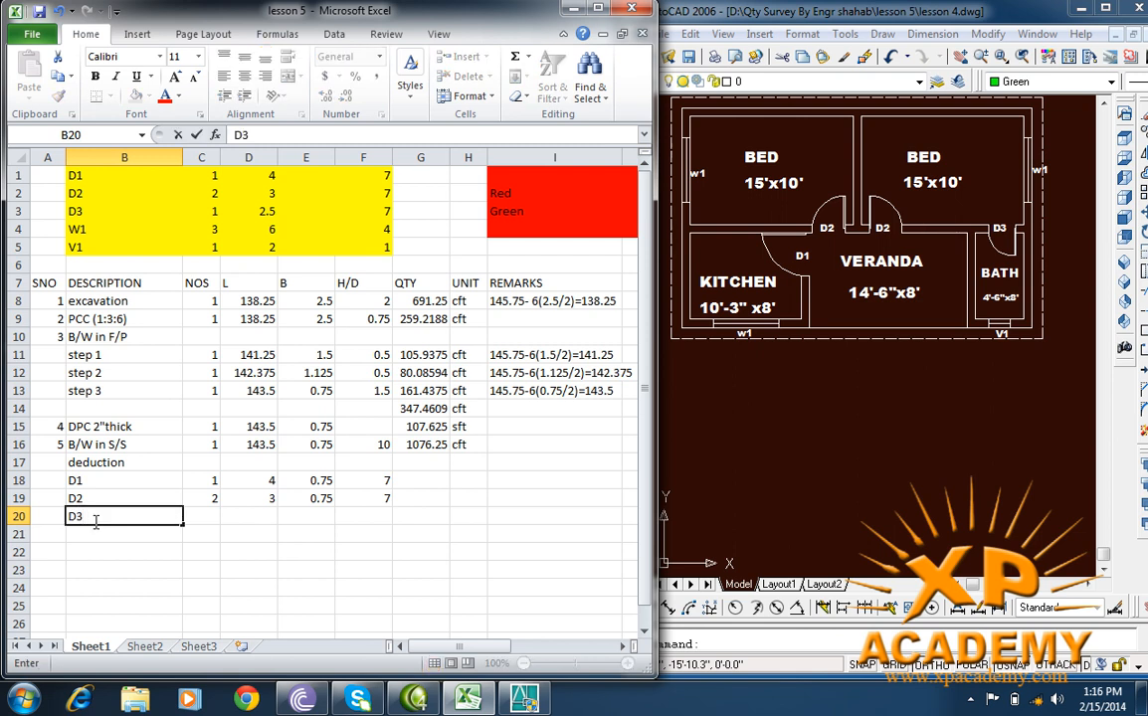
pyautogui.press('Tab')
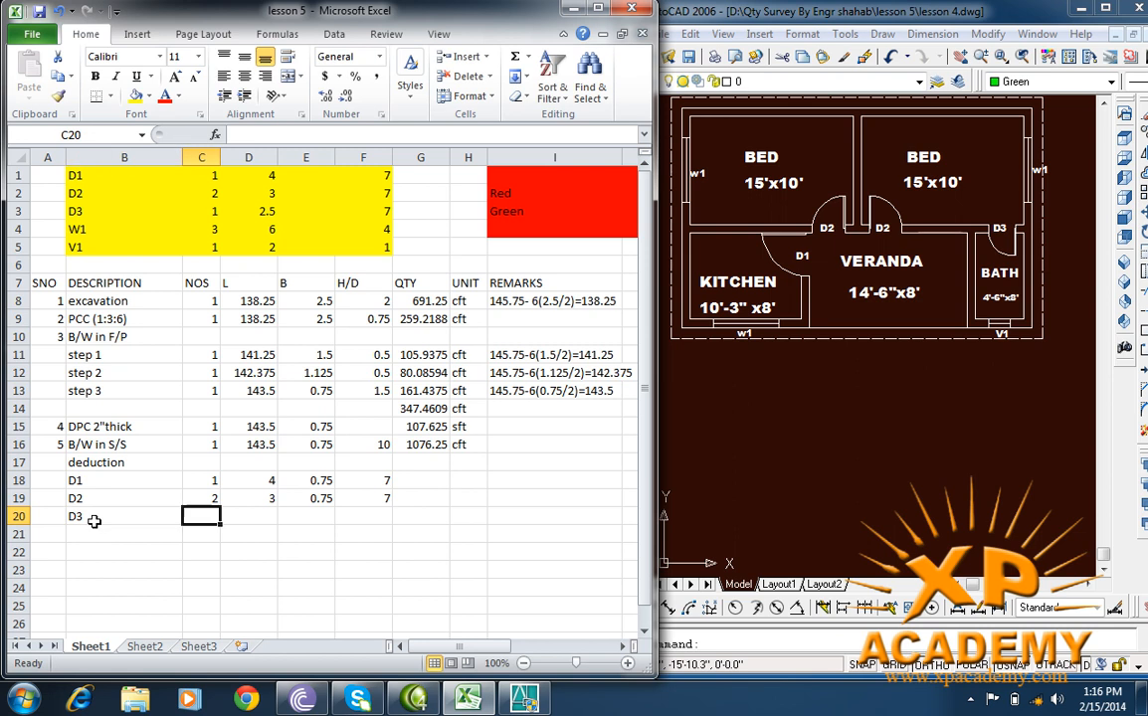
pyautogui.write('1')
pyautogui.press('Tab')
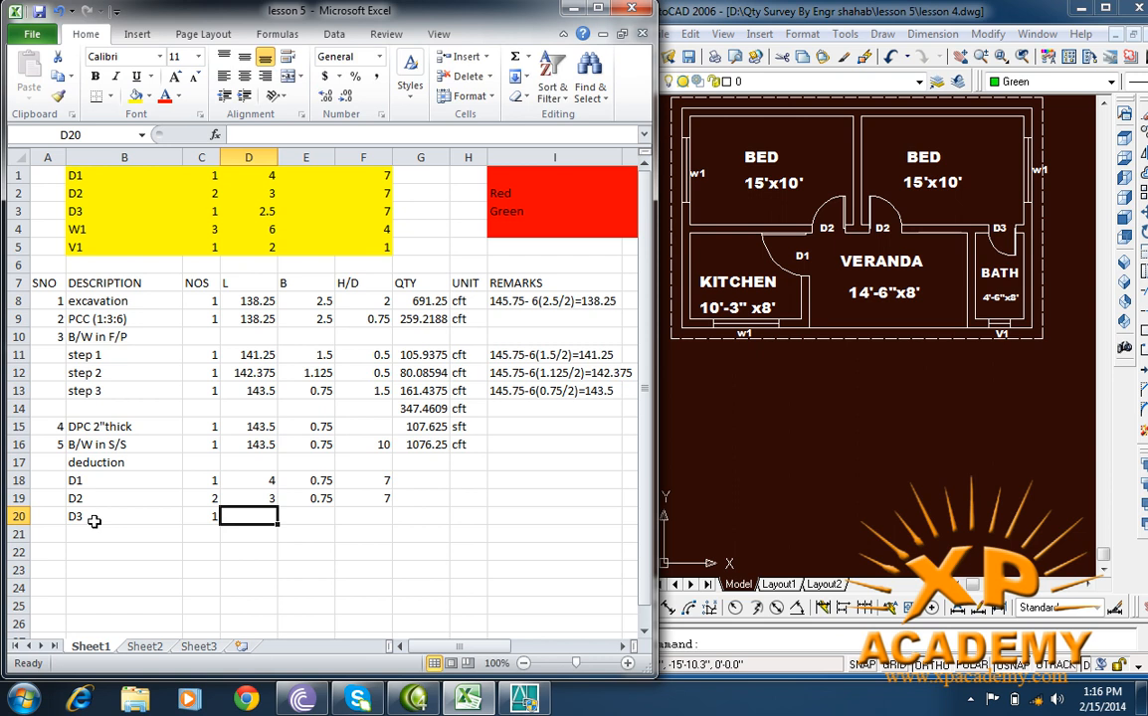
# Step: Enter a length of 2.5, a breadth of 0.75 and a height of 7 for the D3 deduction
pyautogui.write('2')
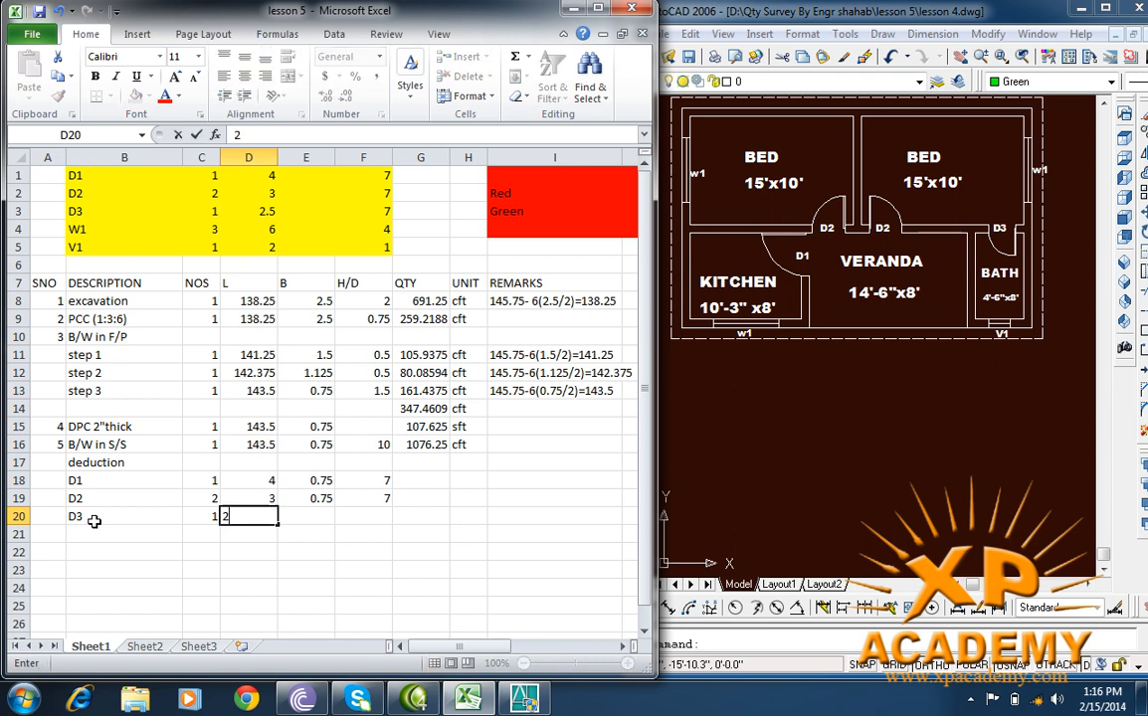
pyautogui.write('.5')
pyautogui.press('Tab')
pyautogui.write('0.75')
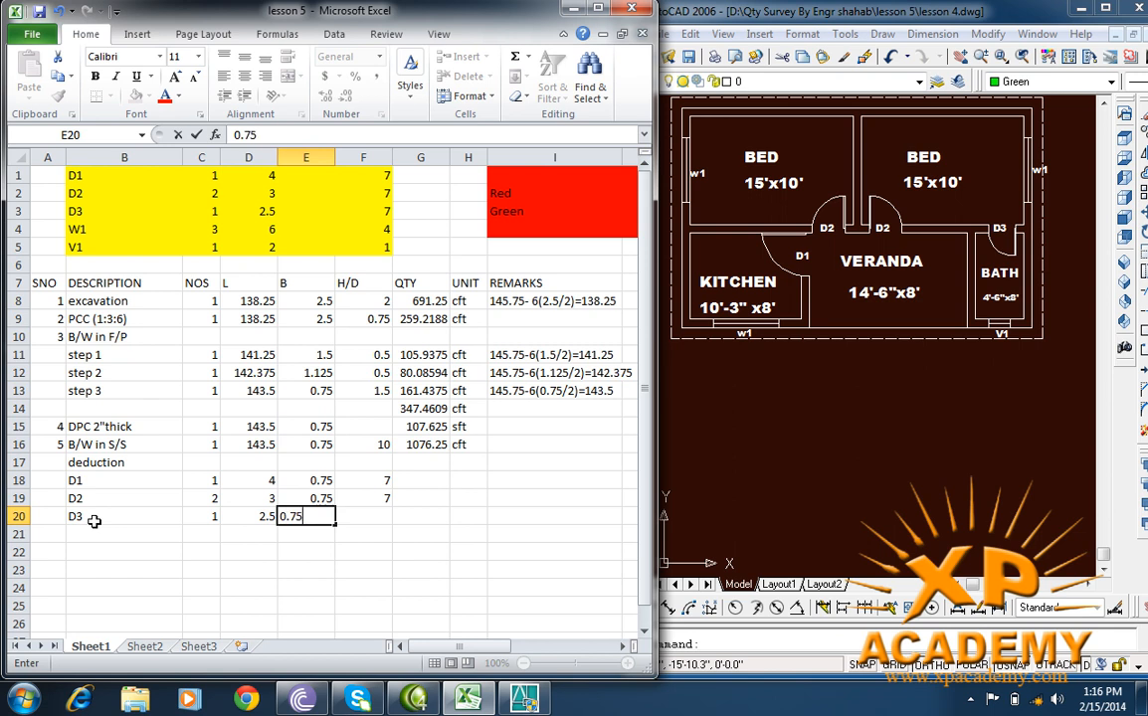
pyautogui.press('Tab')
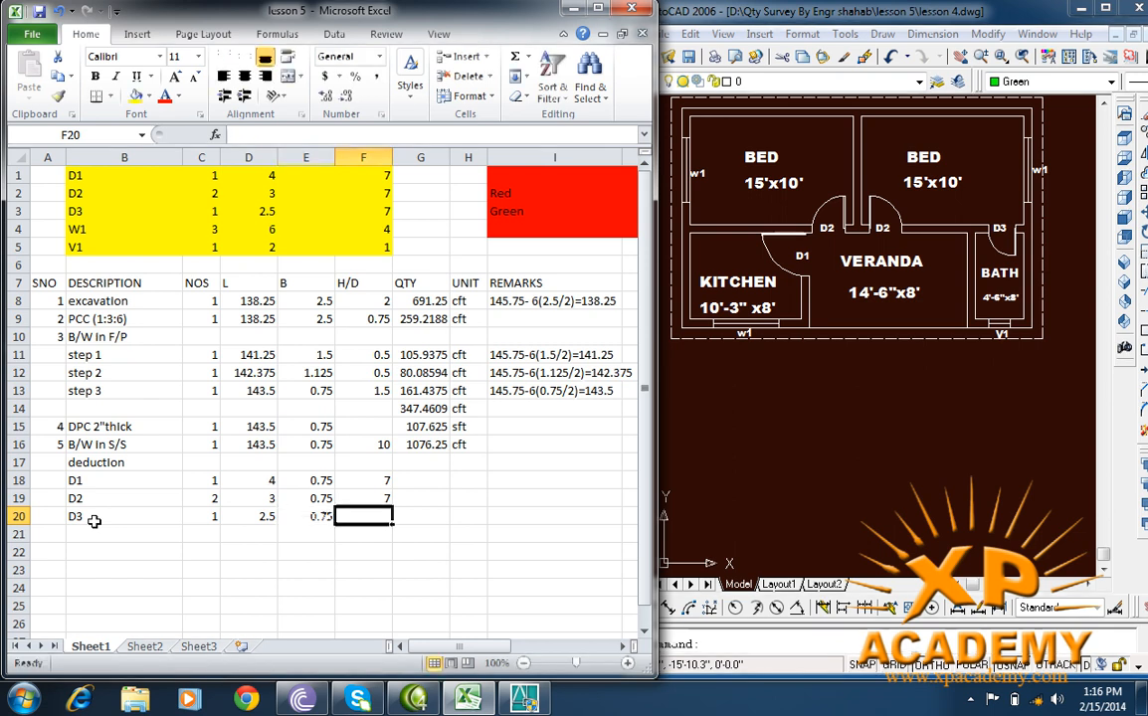
pyautogui.write('7')
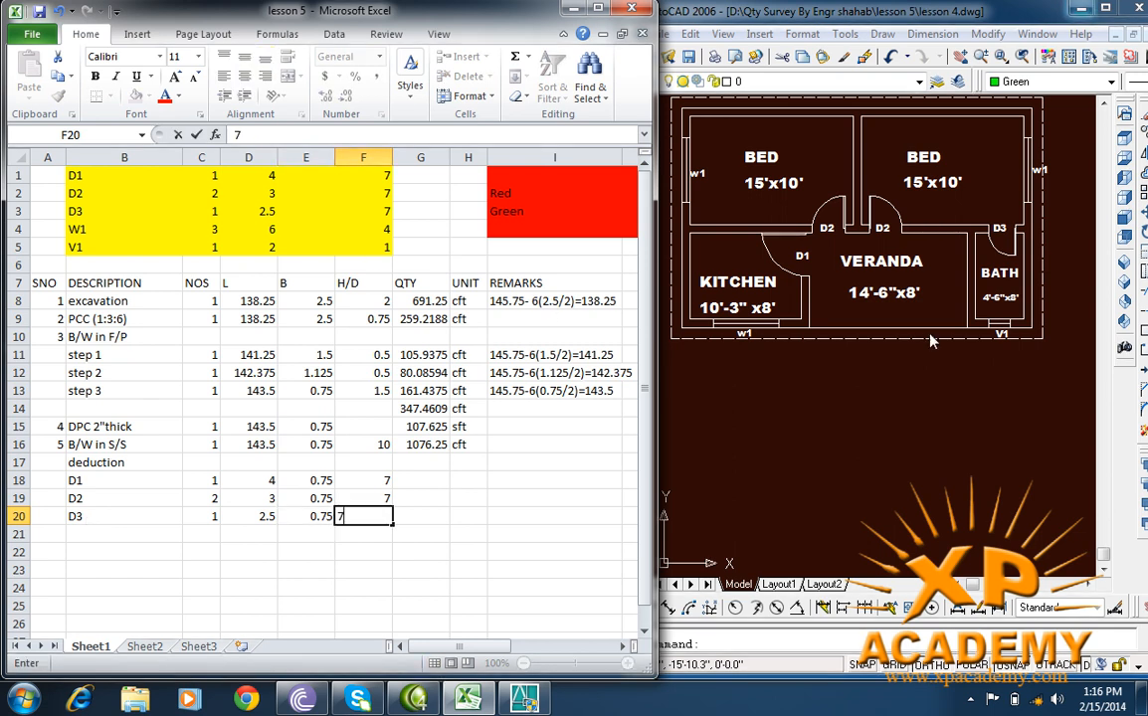
pyautogui.click(975, 10)
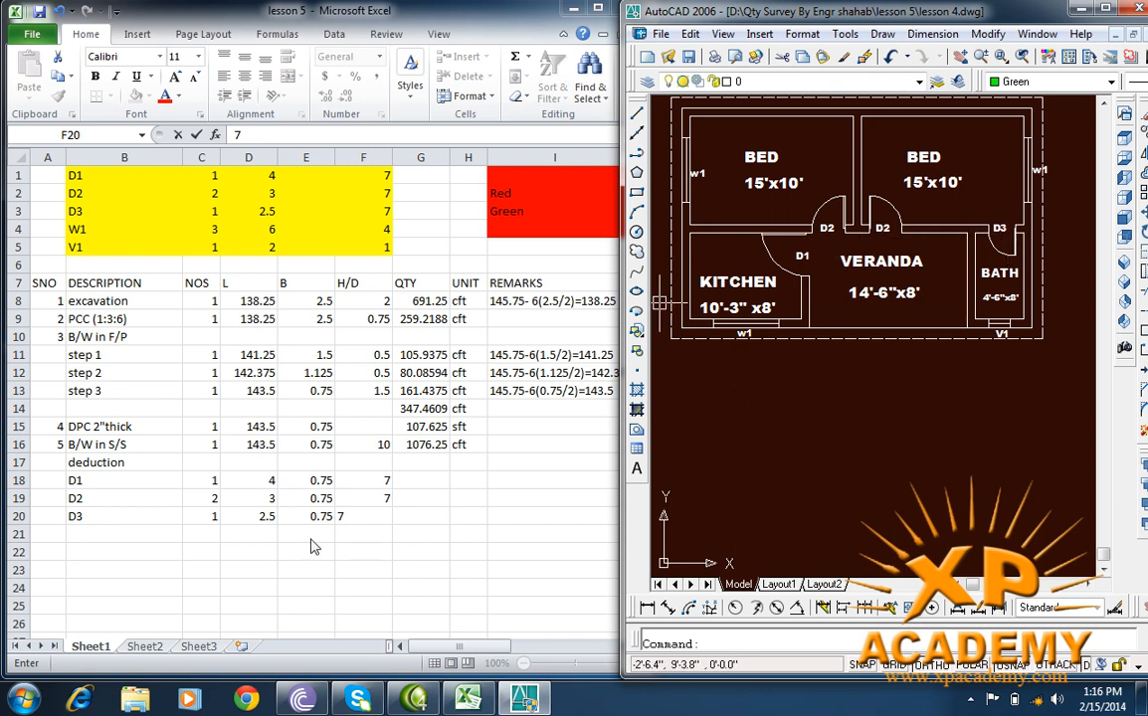
pyautogui.click(343, 516)
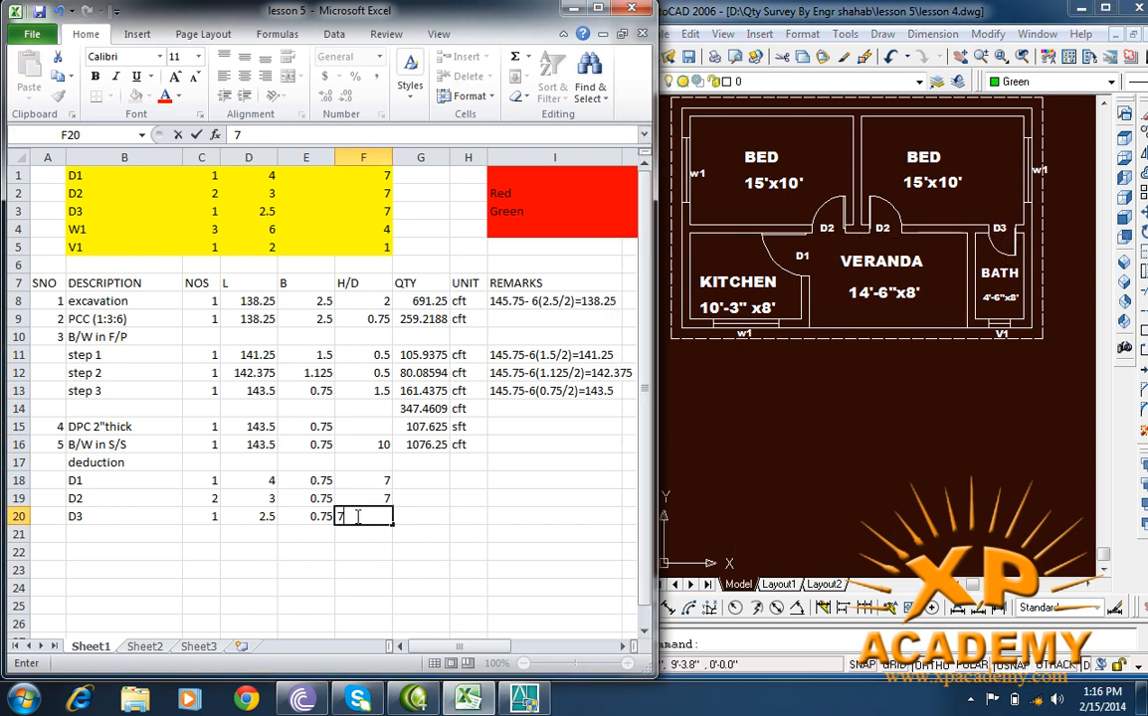
# Step: Add window W1 in row 21 of the deductions with a NOS value of 3
pyautogui.click(143, 535)
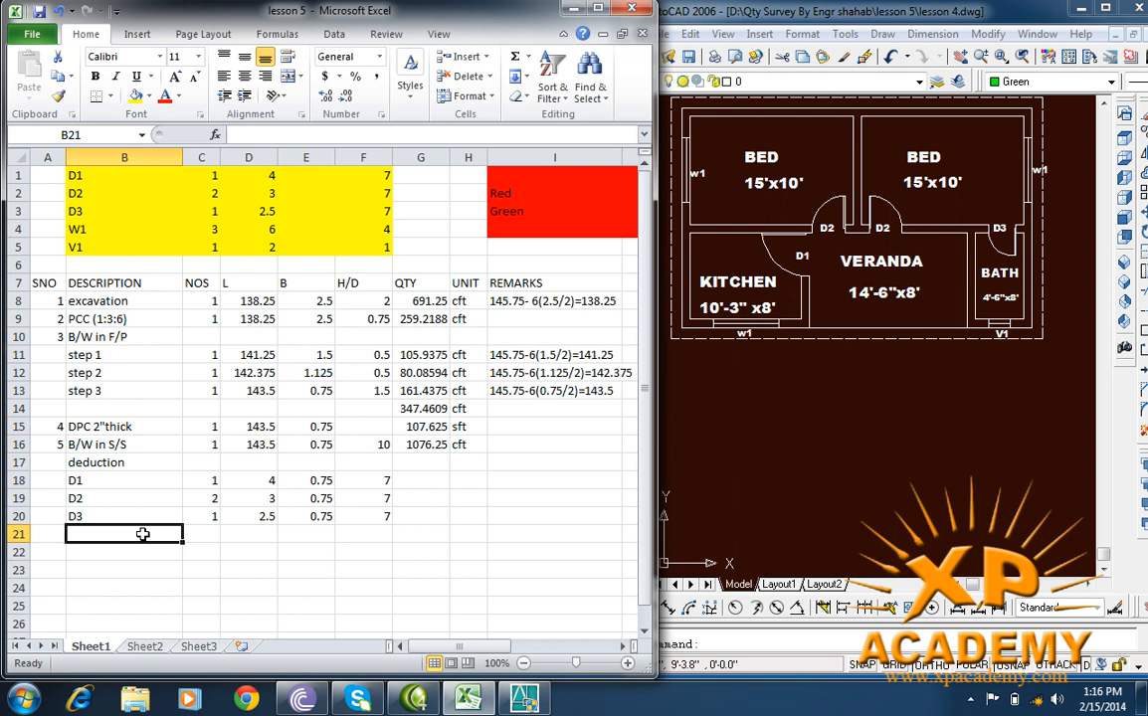
pyautogui.write('W1')
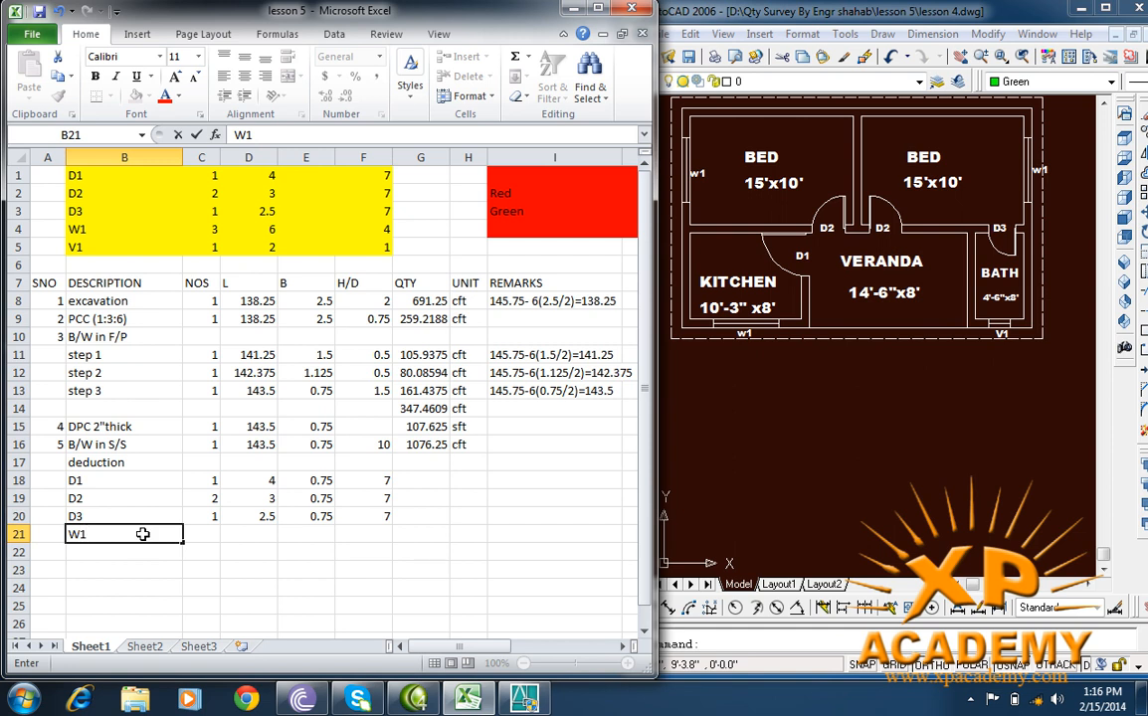
pyautogui.press('Tab')
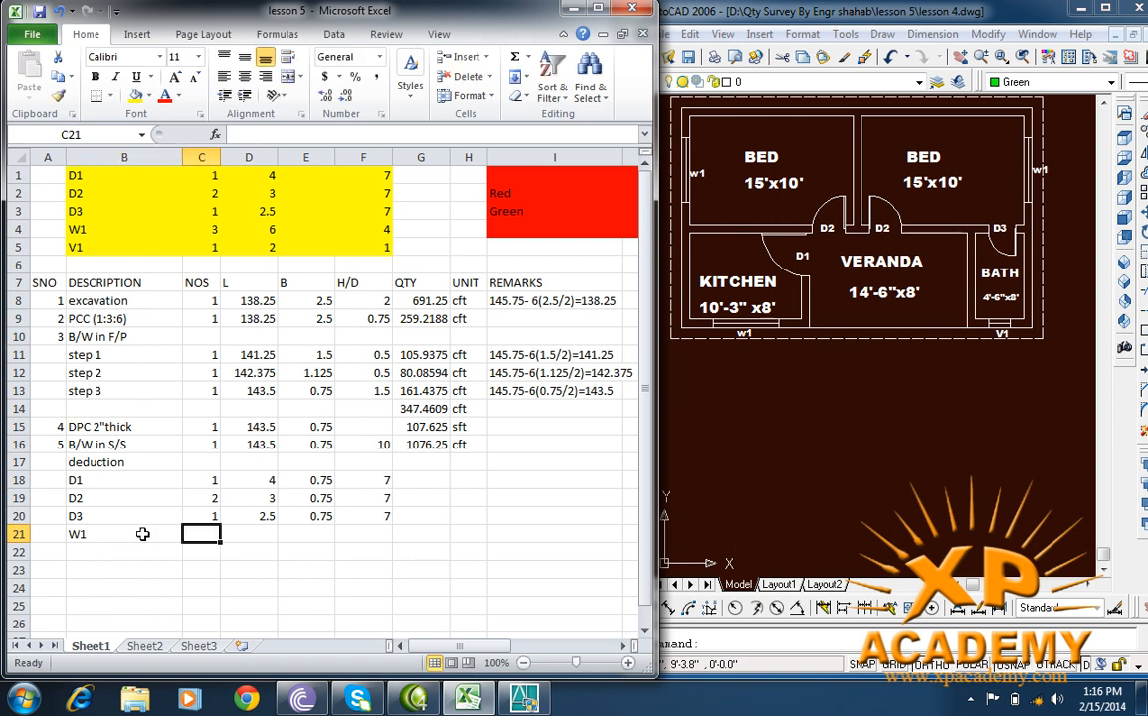
pyautogui.write('3')
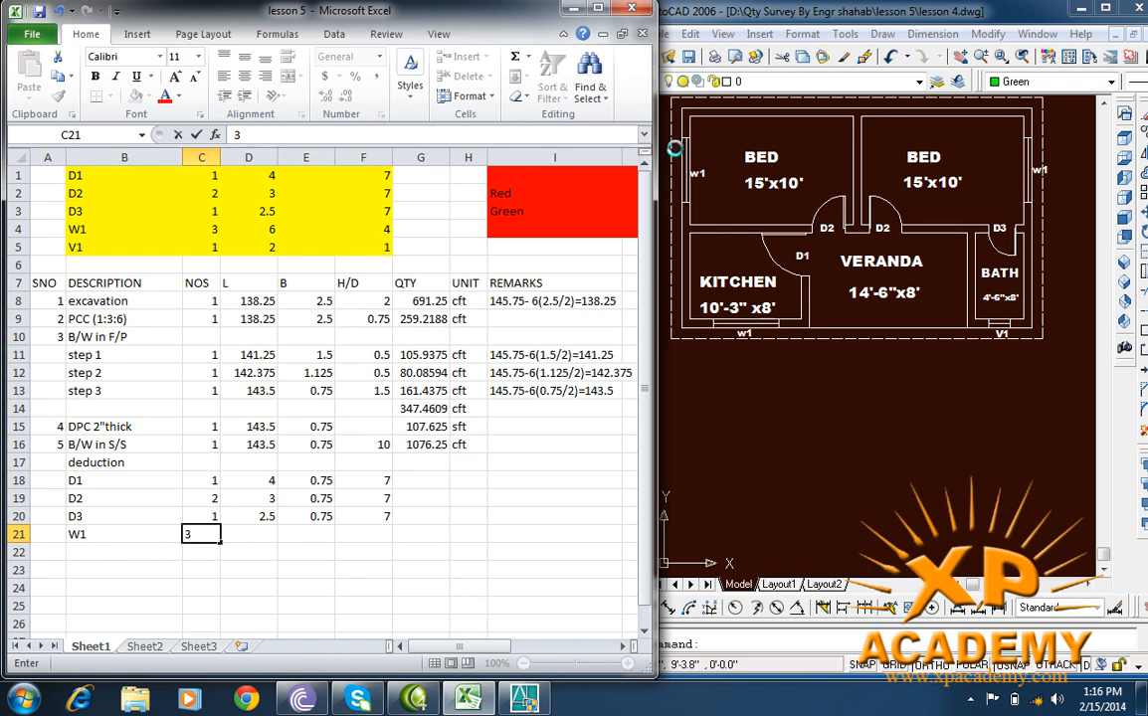
pyautogui.press('Tab')
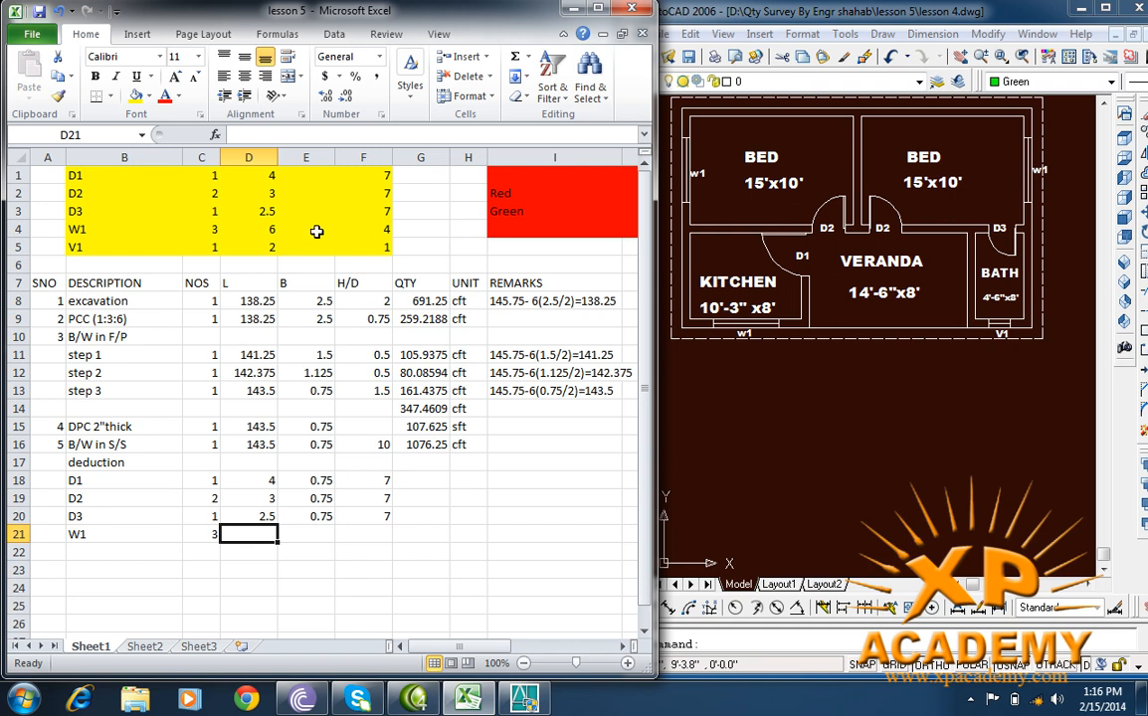
# Step: Enter a length of 6, a breadth of 0.75 and a height of 4 for the W1 deduction
pyautogui.write('6')
pyautogui.press('Tab')
pyautogui.write('0.')
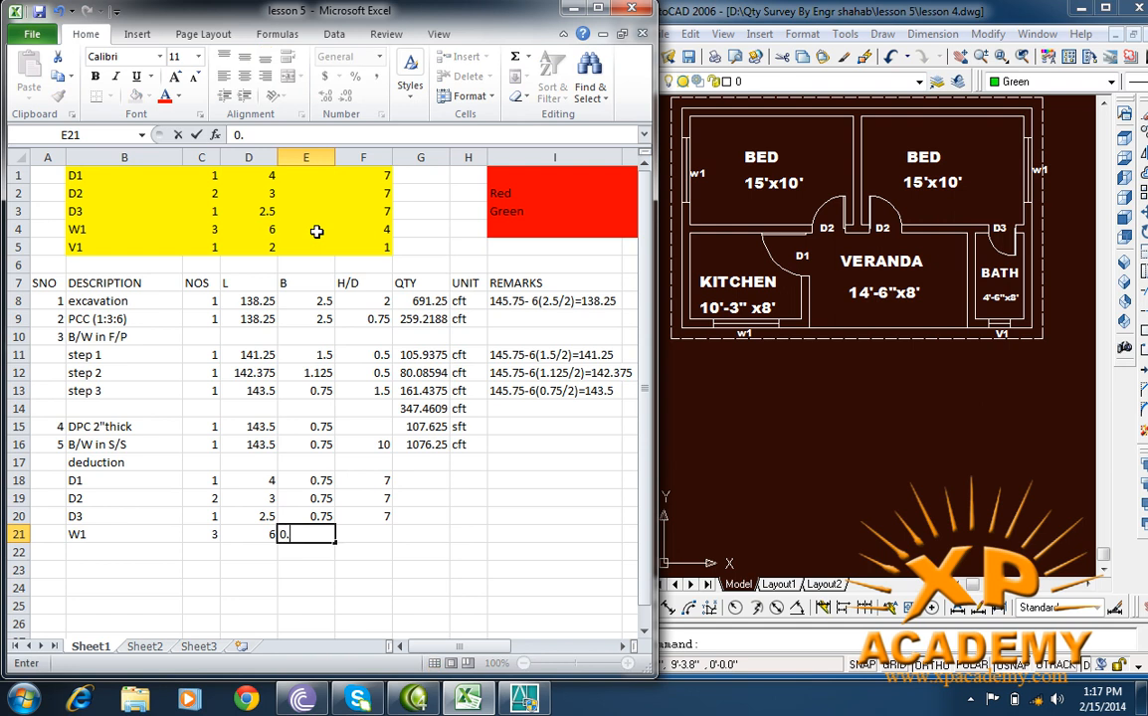
pyautogui.write('75')
pyautogui.press('Tab')
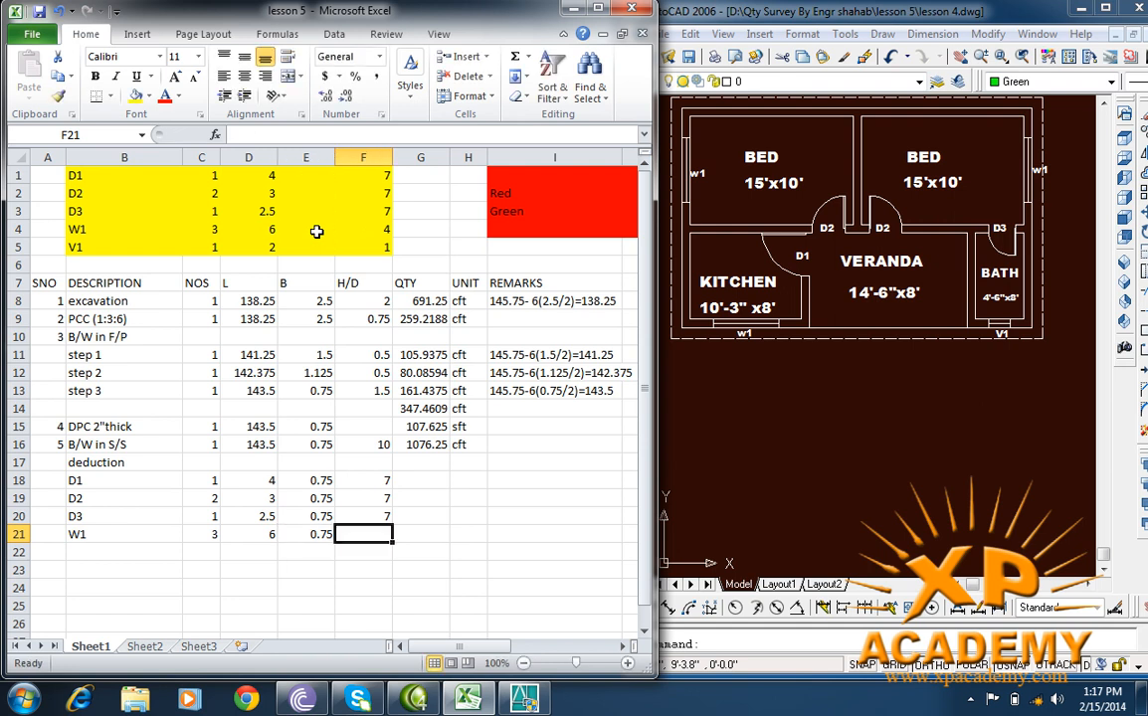
pyautogui.write('4')
pyautogui.press('Return')
pyautogui.press('Left')
pyautogui.press('Left')
pyautogui.press('Left')
pyautogui.press('Left')
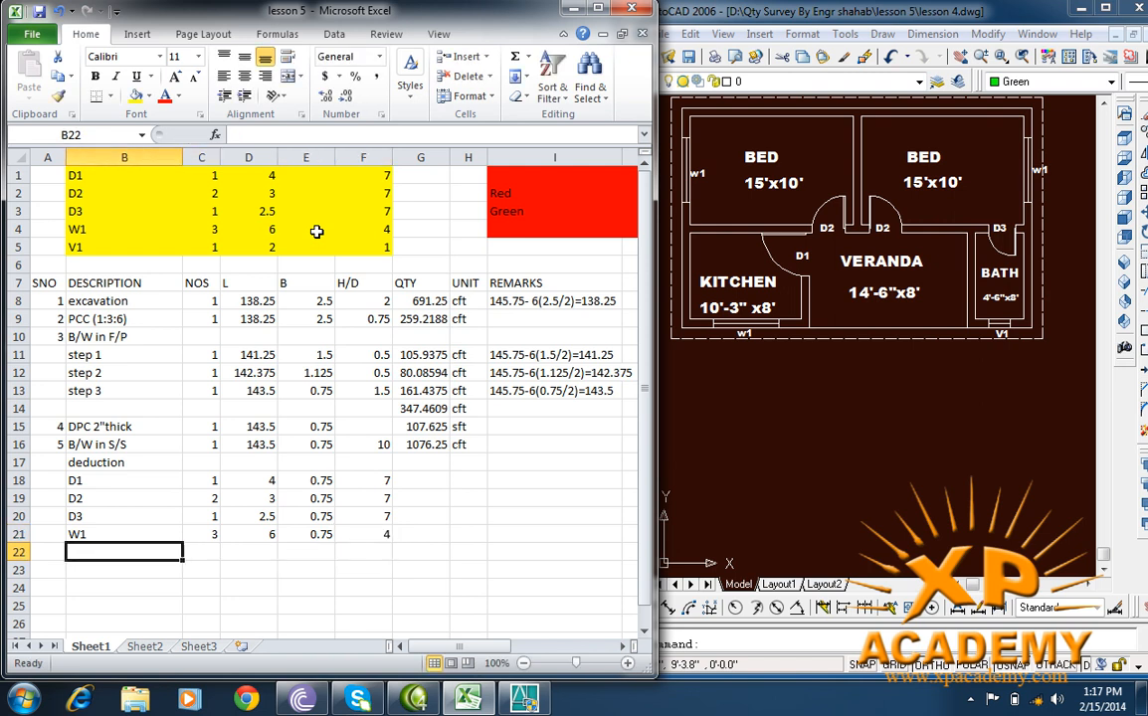
# Step: Add ventilator V1 in row 22 of the deductions with a NOS value of 1
pyautogui.write('V1')
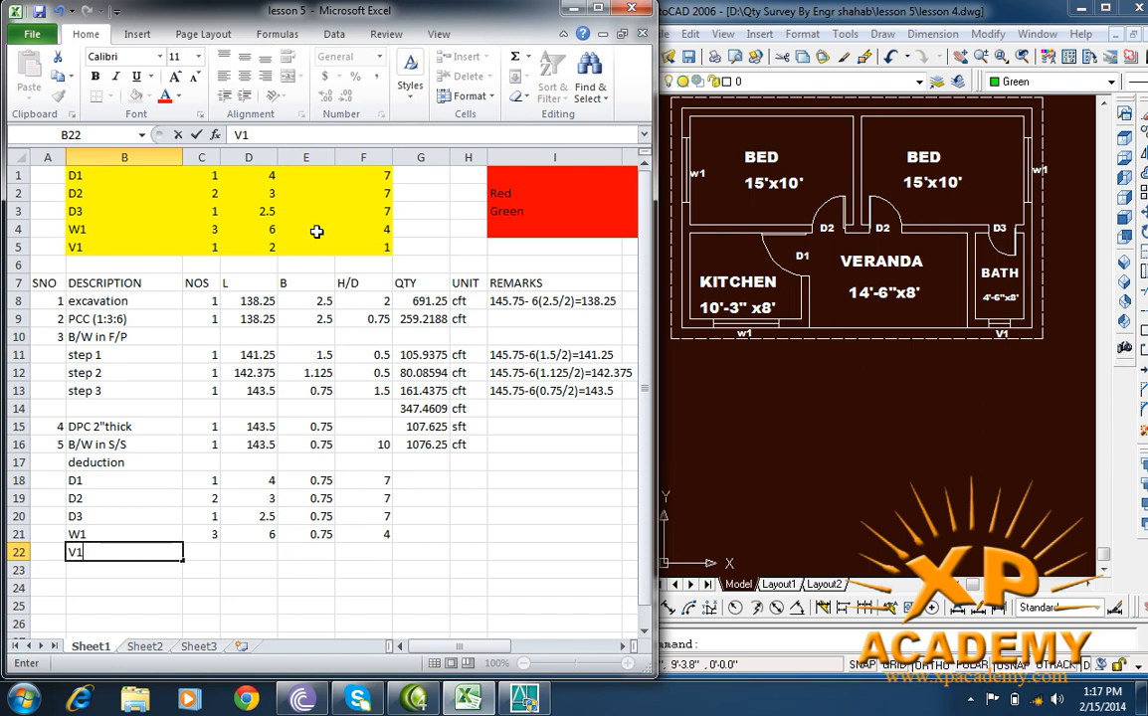
pyautogui.press('Tab')
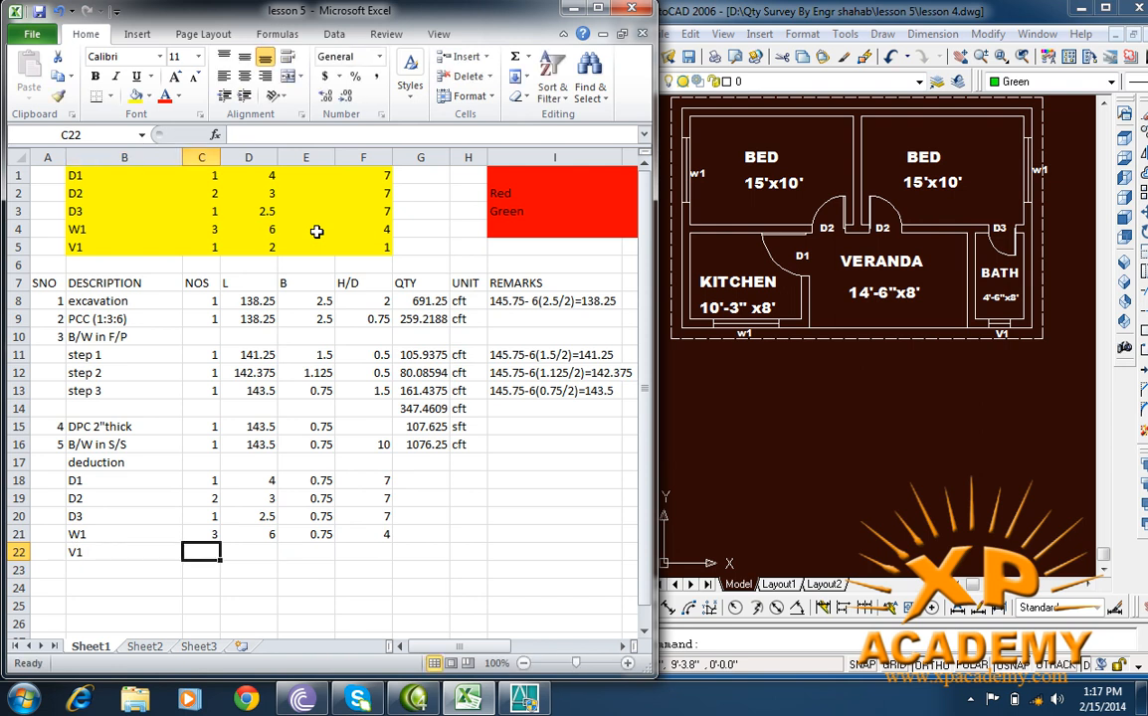
pyautogui.write('1')
pyautogui.press('Tab')
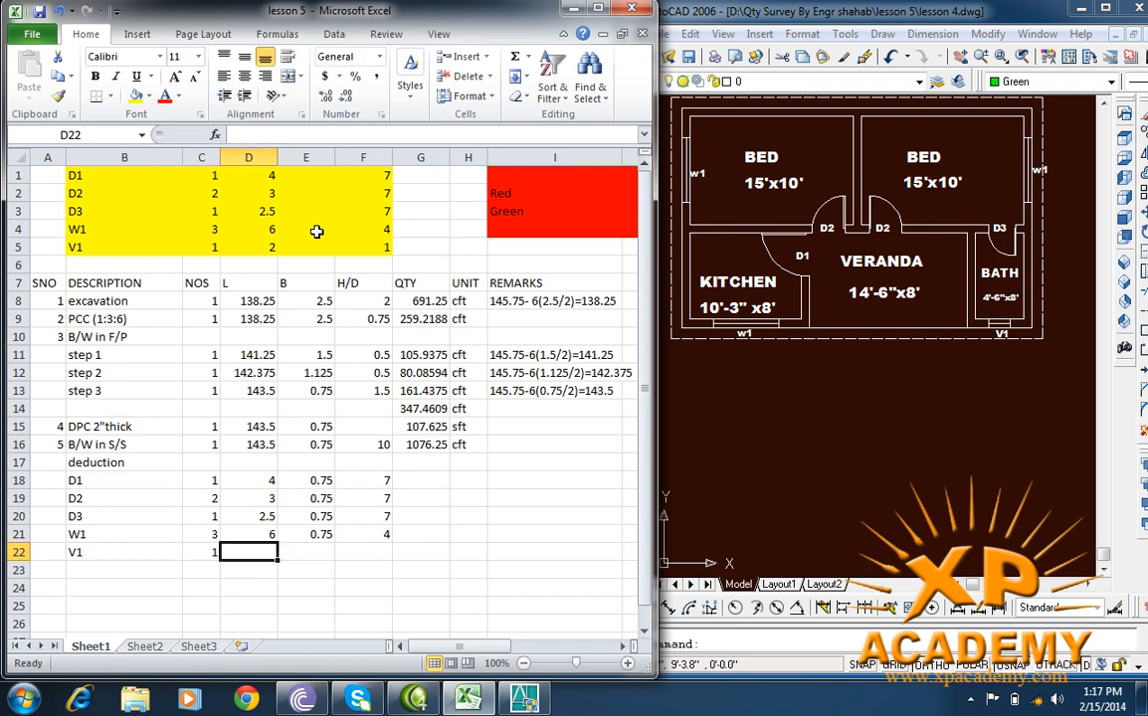
# Step: Enter a length of 2, a breadth of 0.75 and a height of 1 for the V1 deduction
pyautogui.write('2')
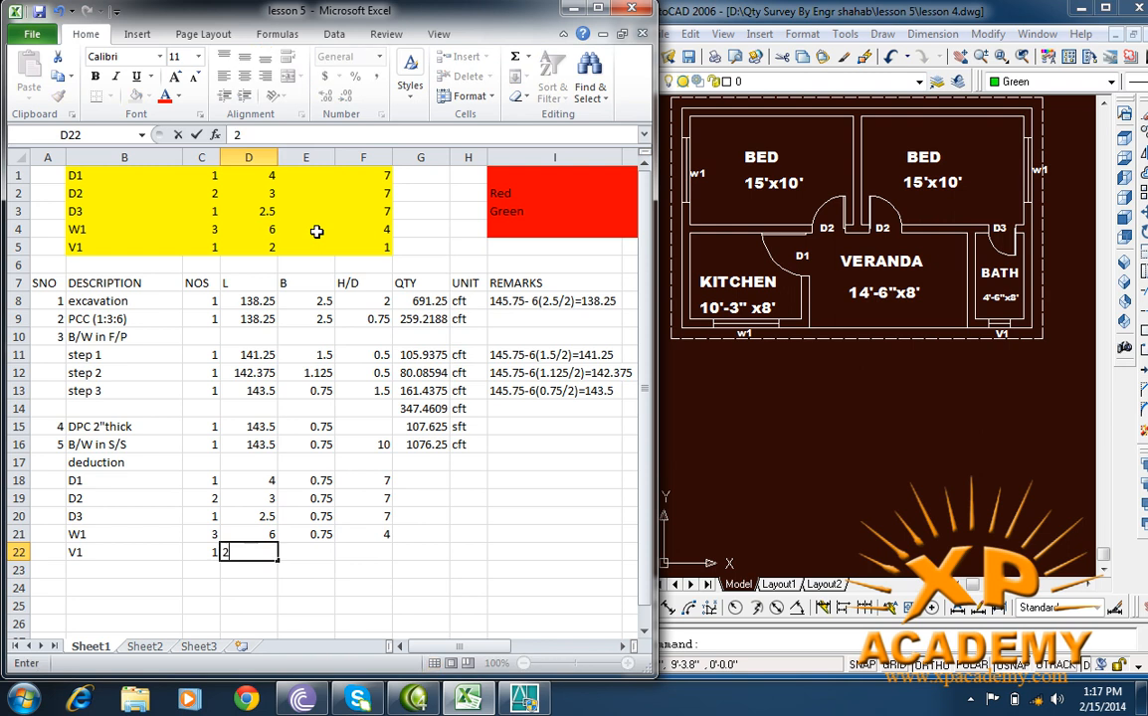
pyautogui.press('Tab')
pyautogui.write('0.75')
pyautogui.press('Tab')
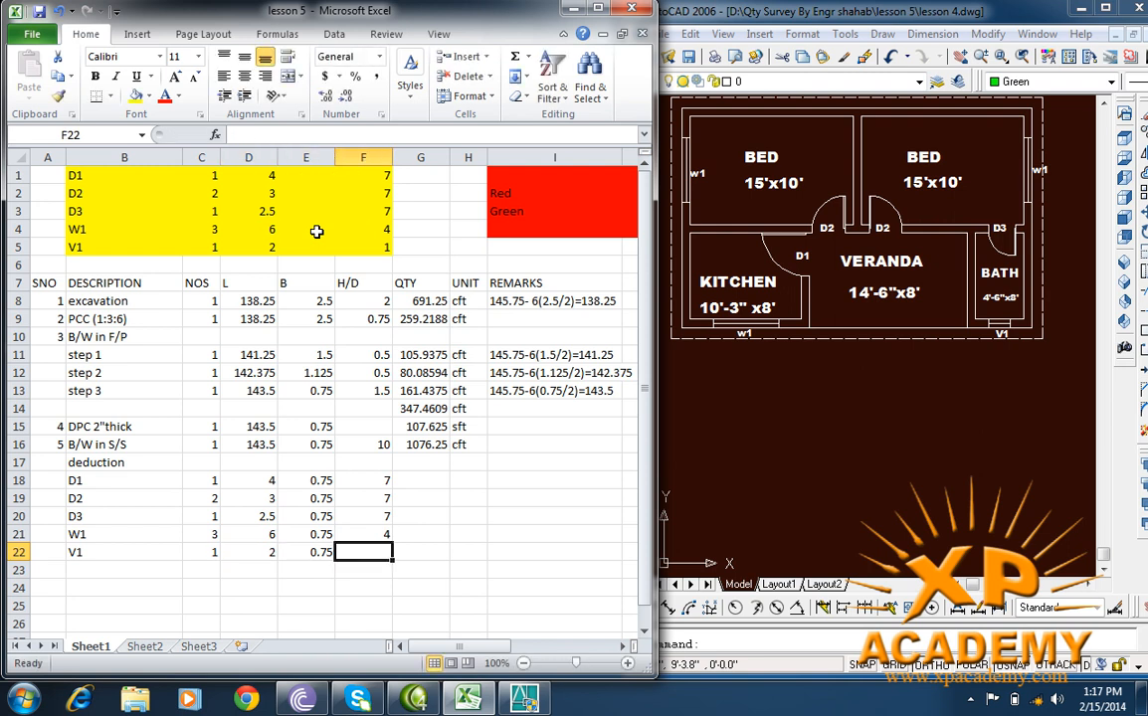
pyautogui.write('1')
pyautogui.press('Tab')
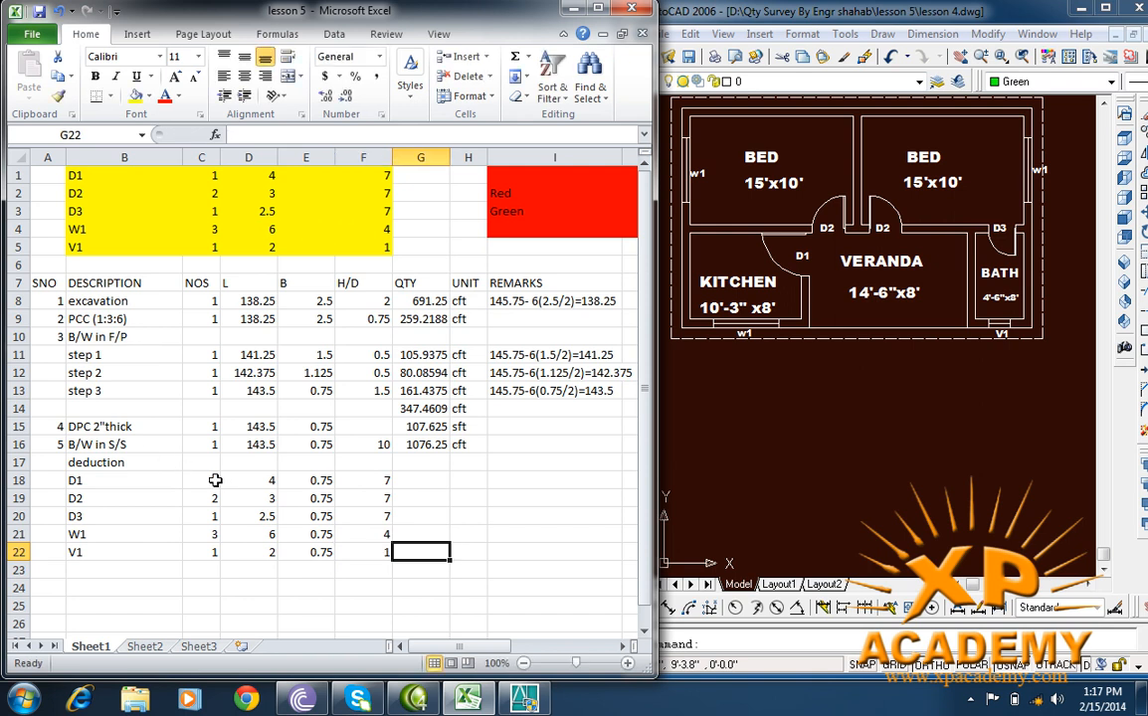
# Step: Calculate the D1 deduction quantity in G18 with the formula =C18*D18*E18*F18
pyautogui.click(404, 484)
pyautogui.write('=')
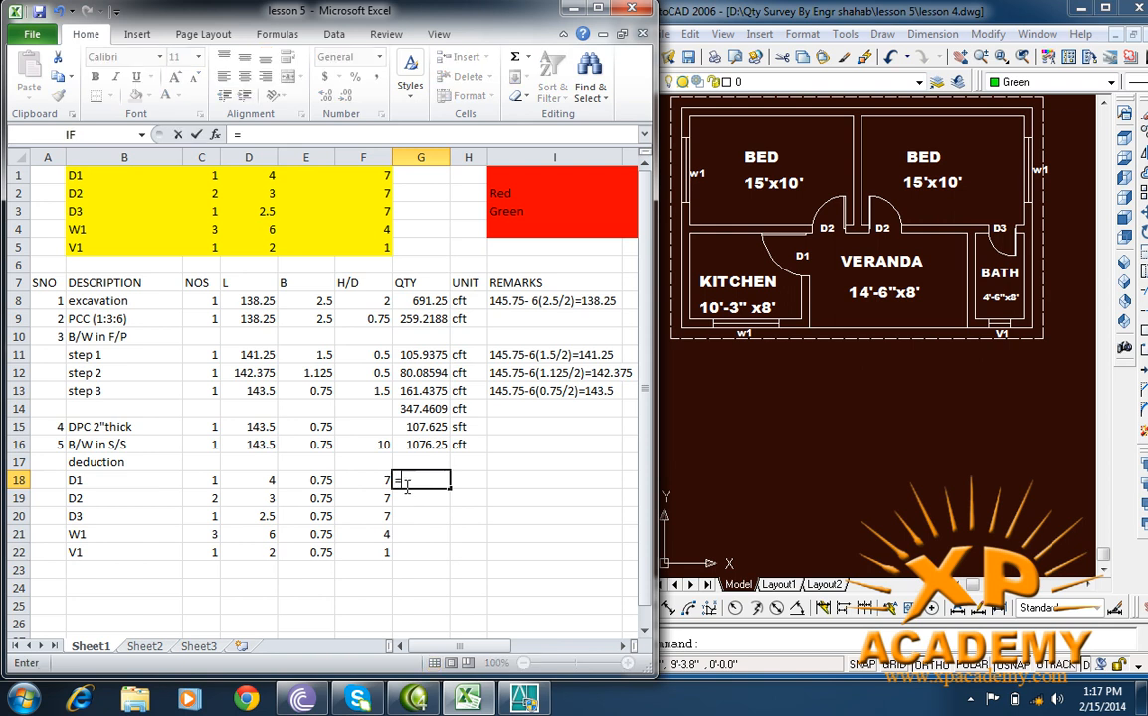
pyautogui.click(217, 480)
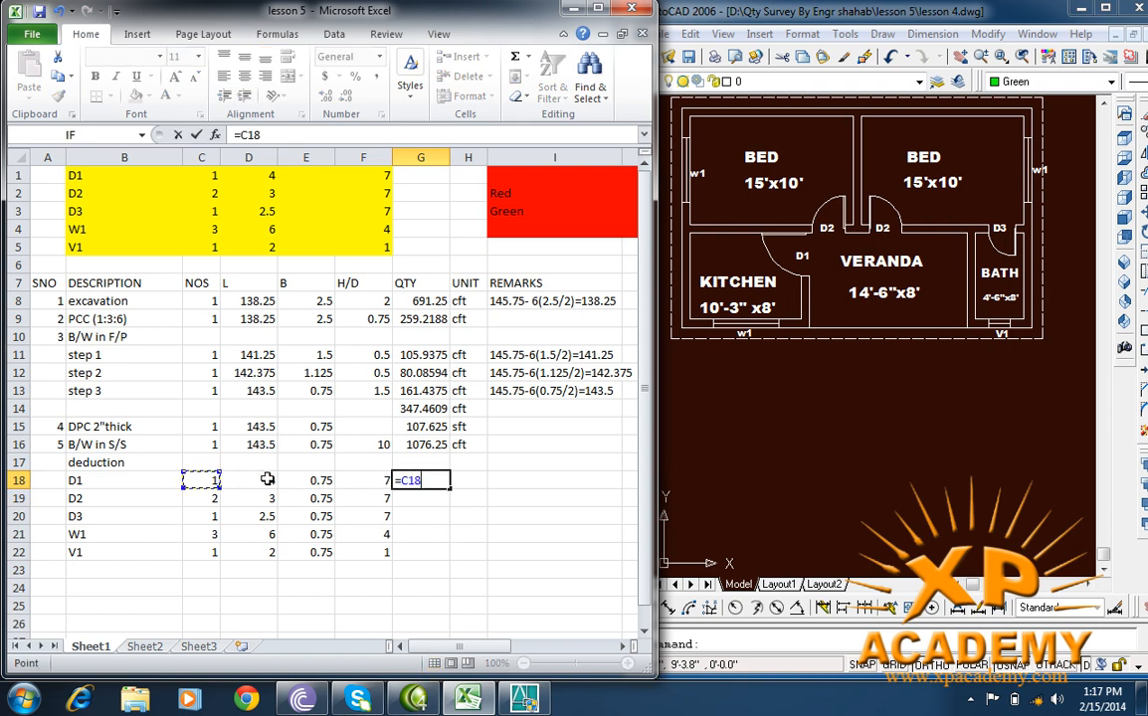
pyautogui.write('*')
pyautogui.click(249, 479)
pyautogui.write('*')
pyautogui.click(313, 480)
pyautogui.write('*')
pyautogui.click(354, 480)
pyautogui.press('Return')
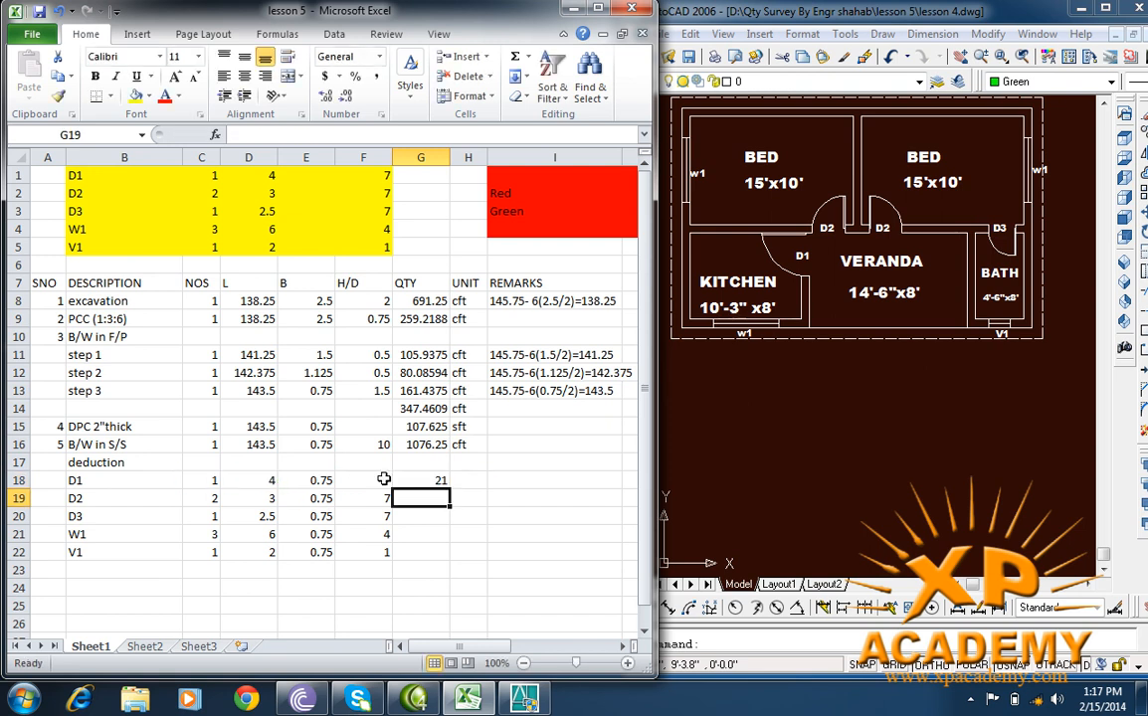
# Step: Enter cft as the unit of the D1 deduction in H18
pyautogui.click(423, 480)
pyautogui.click(467, 480)
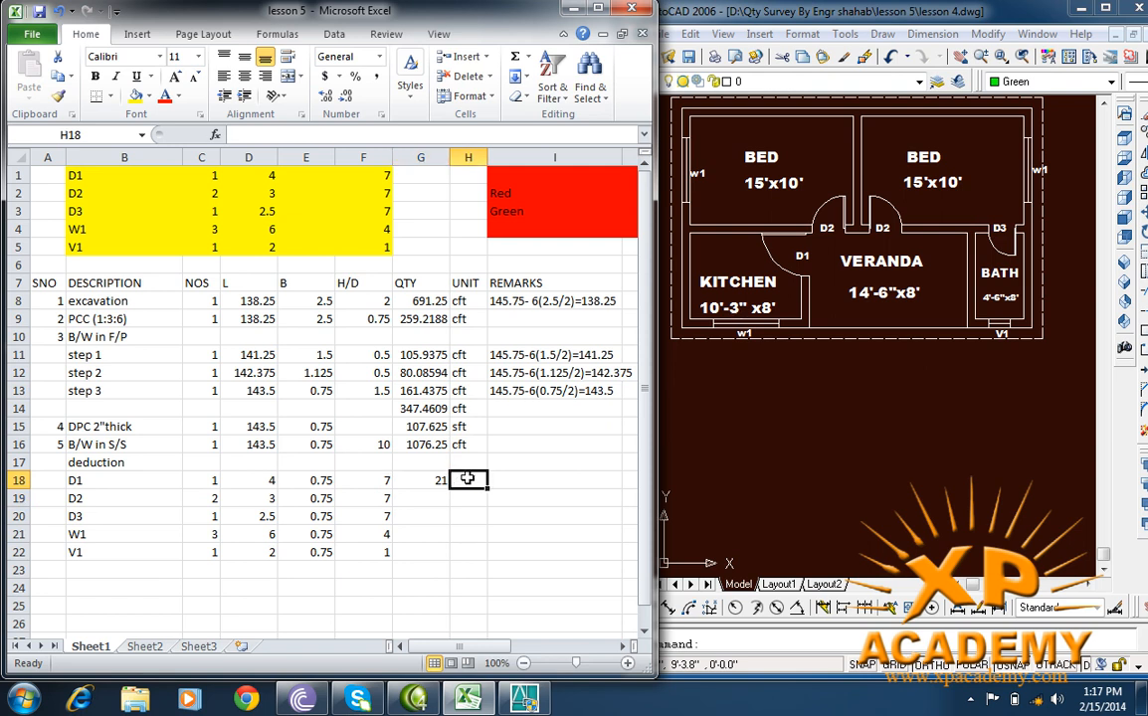
pyautogui.write('cft')
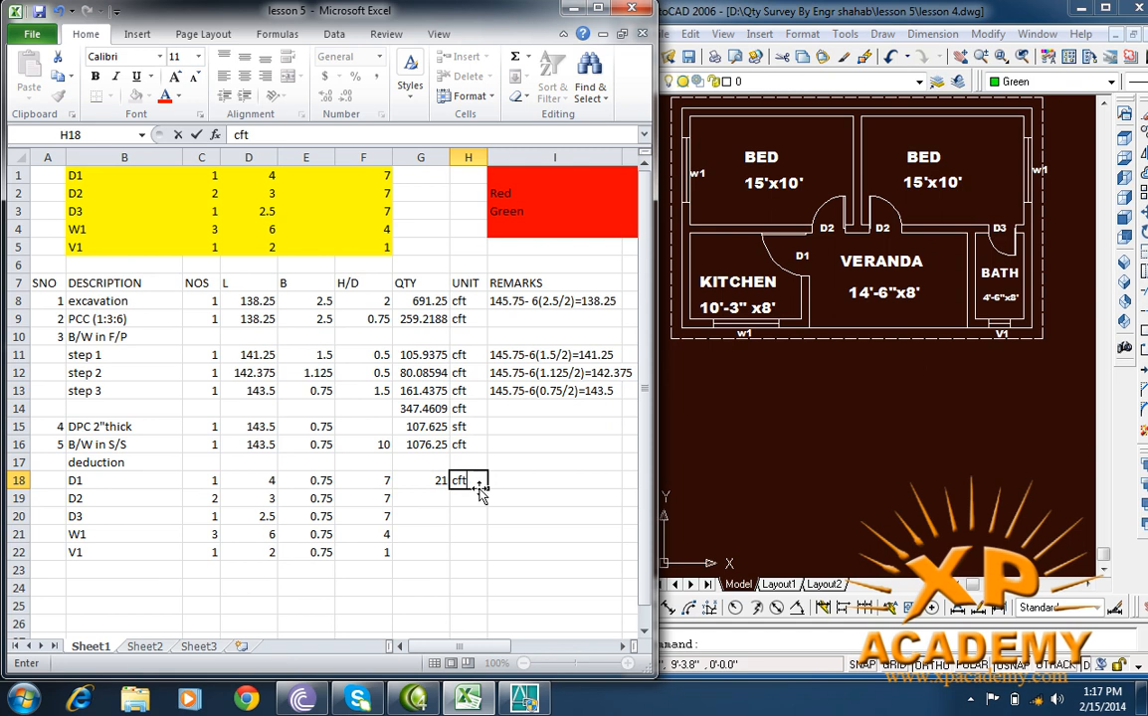
# Step: Fill the D1 quantity formula and its unit from G18:H18 down to row 22
pyautogui.click(436, 480)
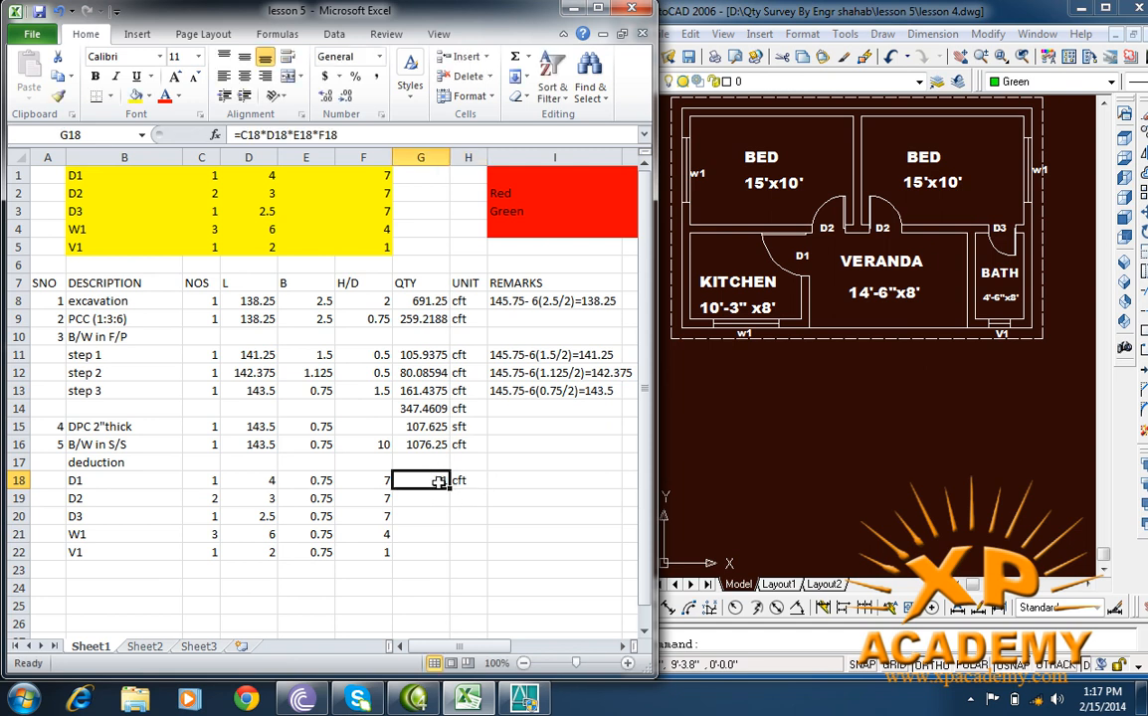
pyautogui.moveTo(441, 481); pyautogui.dragTo(475, 549)
pyautogui.click(484, 496)
pyautogui.click(442, 480)
pyautogui.moveTo(460, 480); pyautogui.dragTo(483, 561)
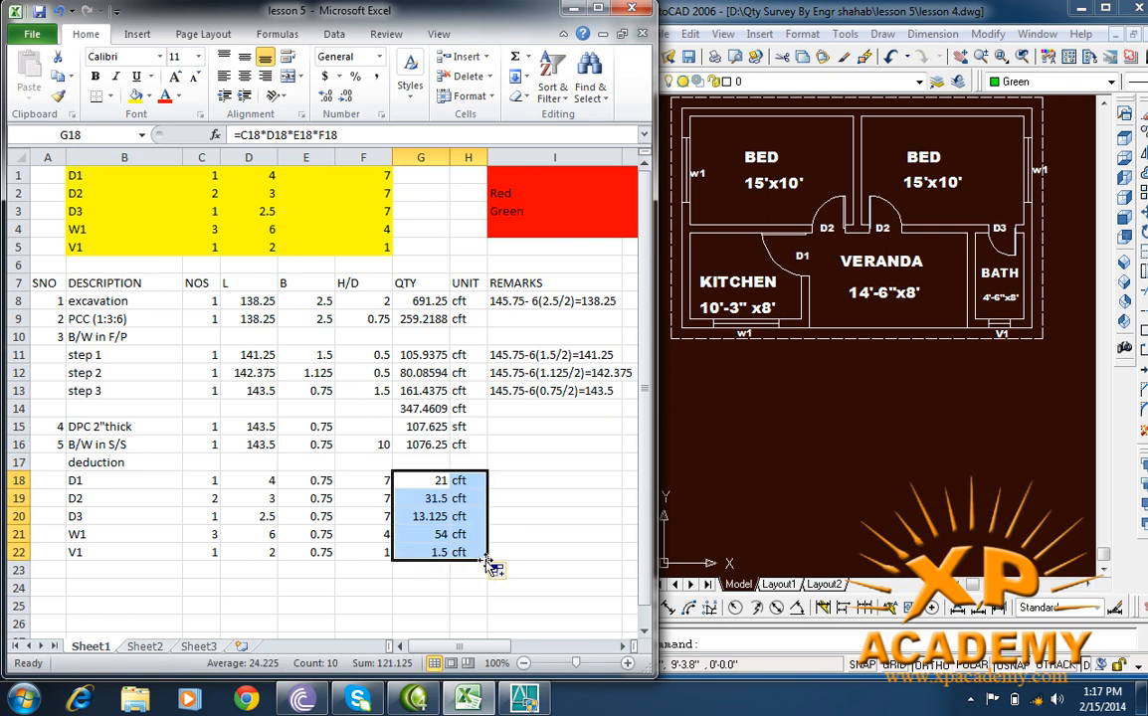
pyautogui.click(365, 570)
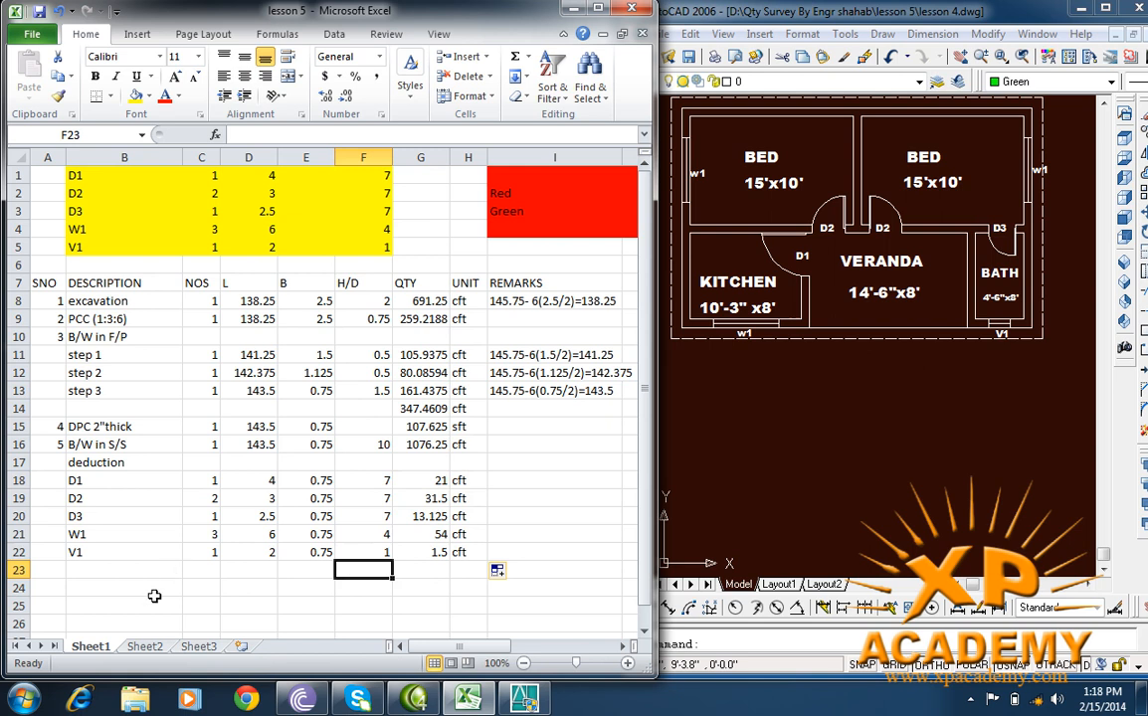
# Step: Enter the heading Lintels in B24, leaving row 23 blank below the opening deductions
pyautogui.scroll(-3, 358, 548)
pyautogui.click(115, 409)
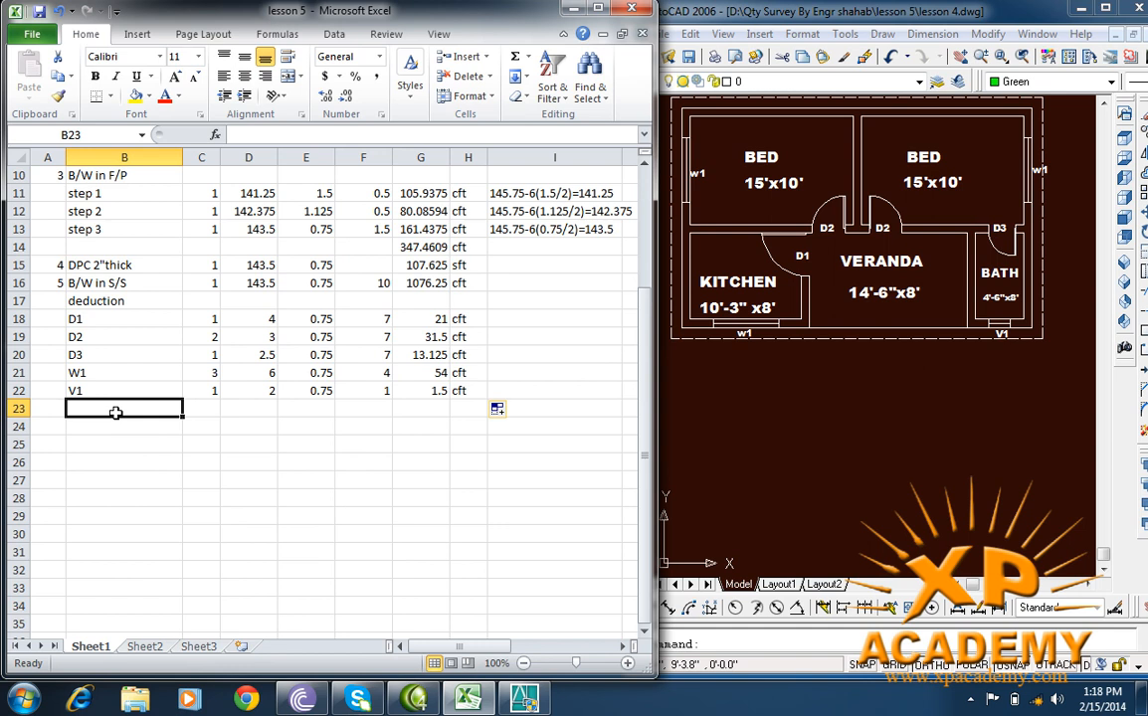
pyautogui.write('linte')
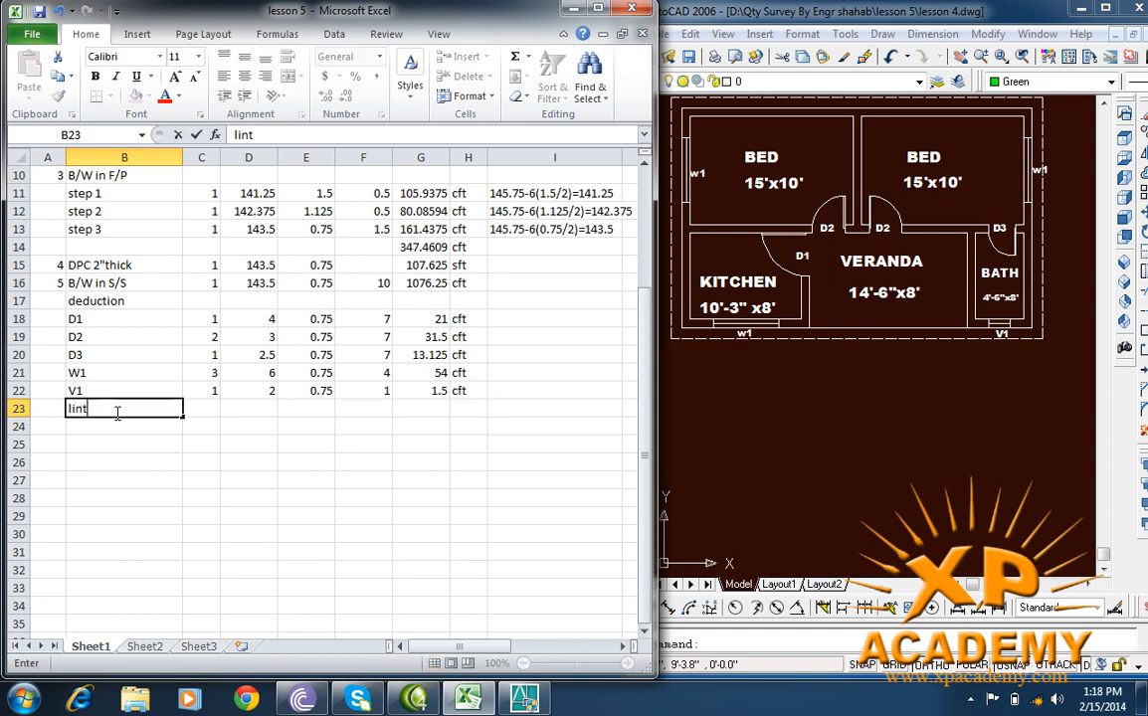
pyautogui.write('ls')
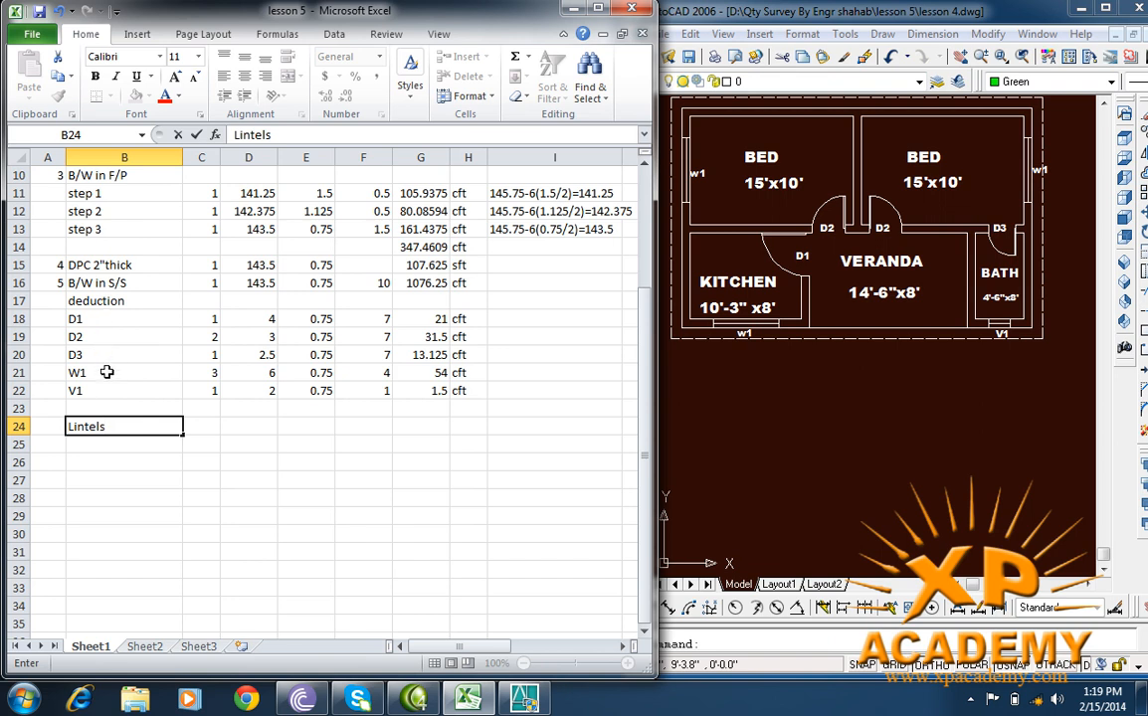
# Step: Add lintel LD1 in row 25 below the Lintels heading with a NOS value of 1
pyautogui.click(119, 441)
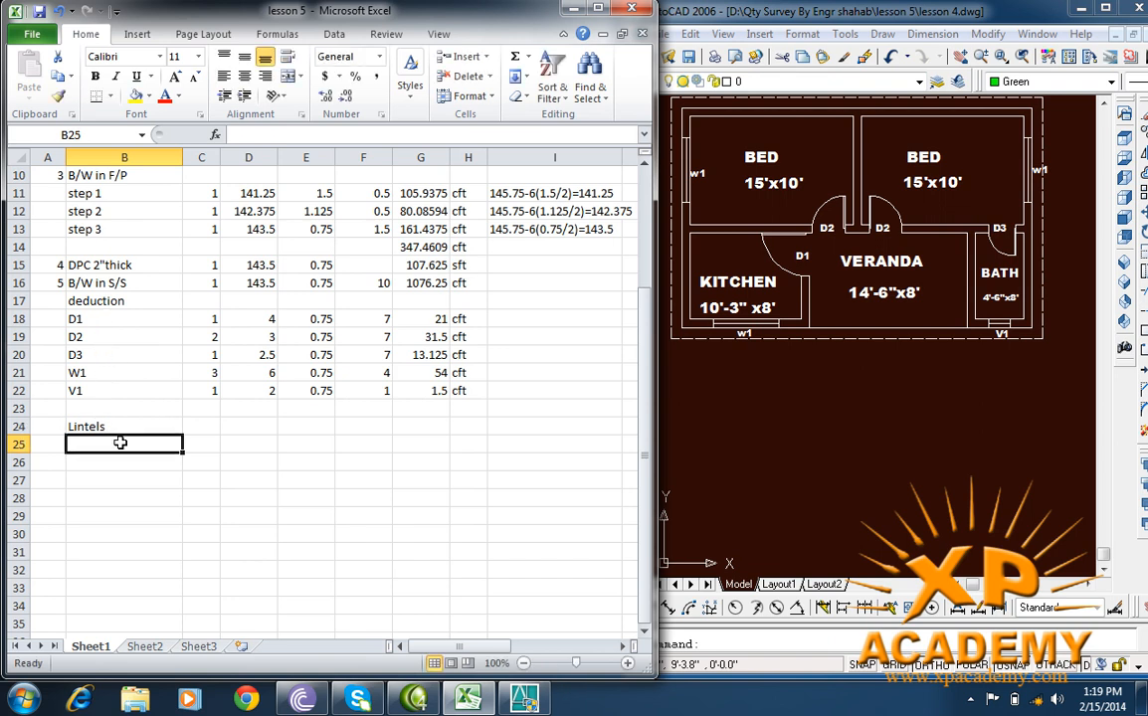
pyautogui.write('LD')
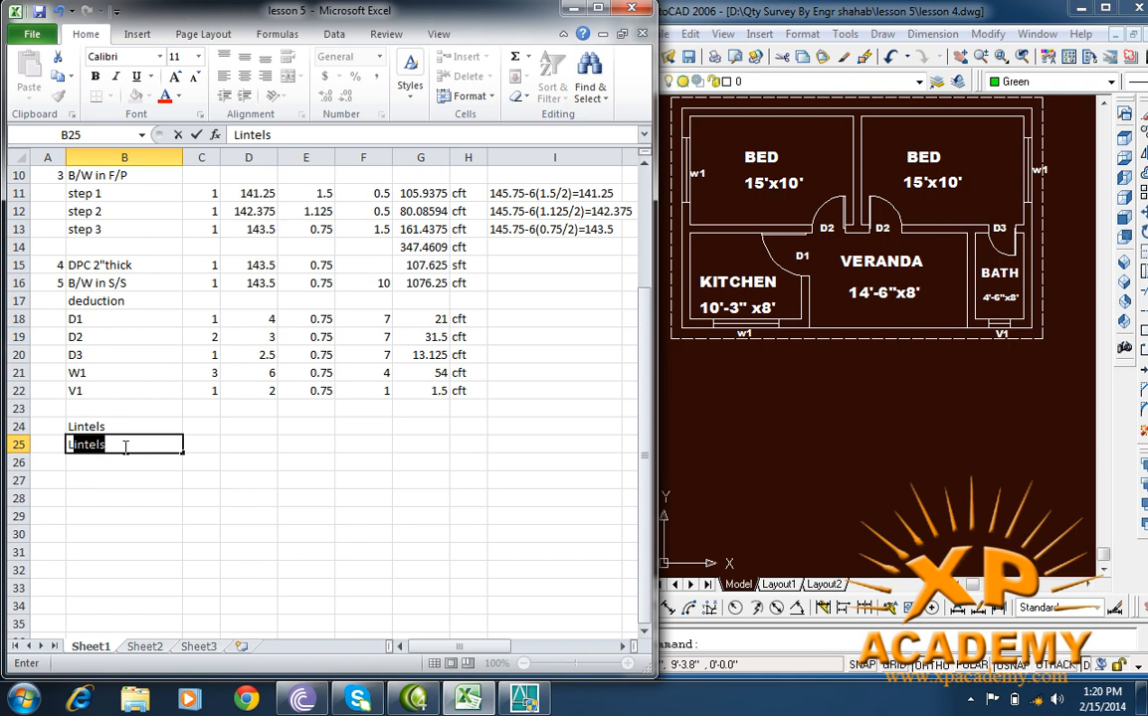
pyautogui.write('1')
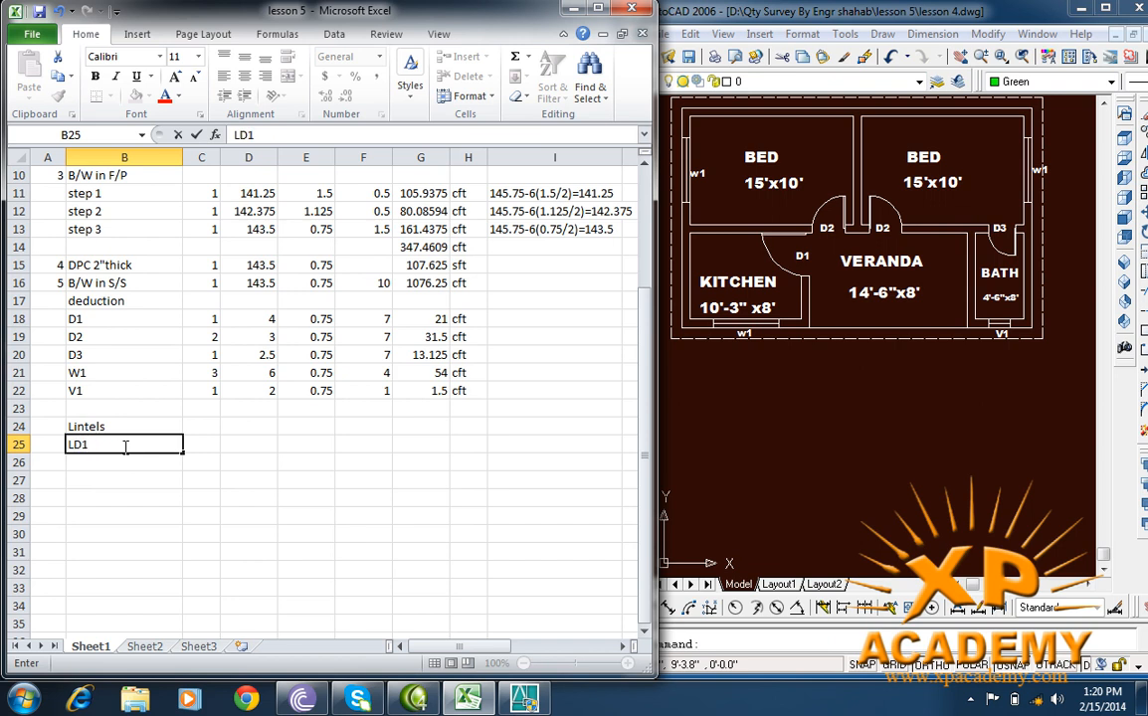
pyautogui.press('Tab')
pyautogui.write('1')
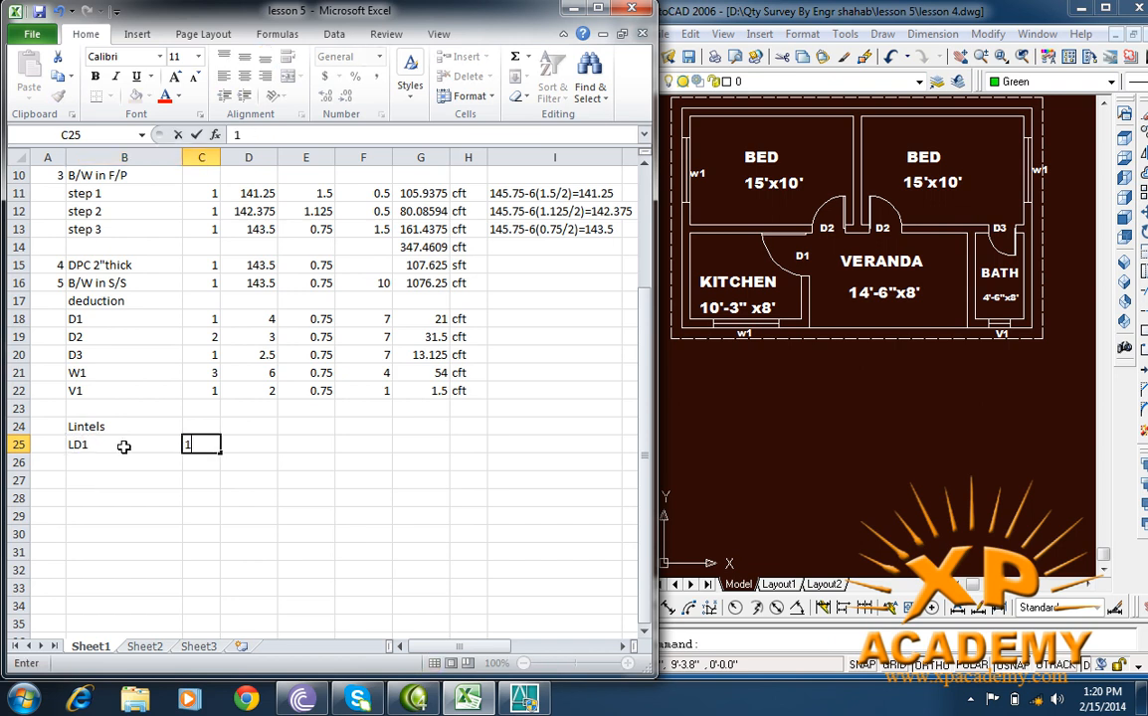
pyautogui.press('Tab')
# Step: Enter a length of 4.75 and a breadth of 0.75 for lintel LD1
pyautogui.scroll(1, 123, 446)
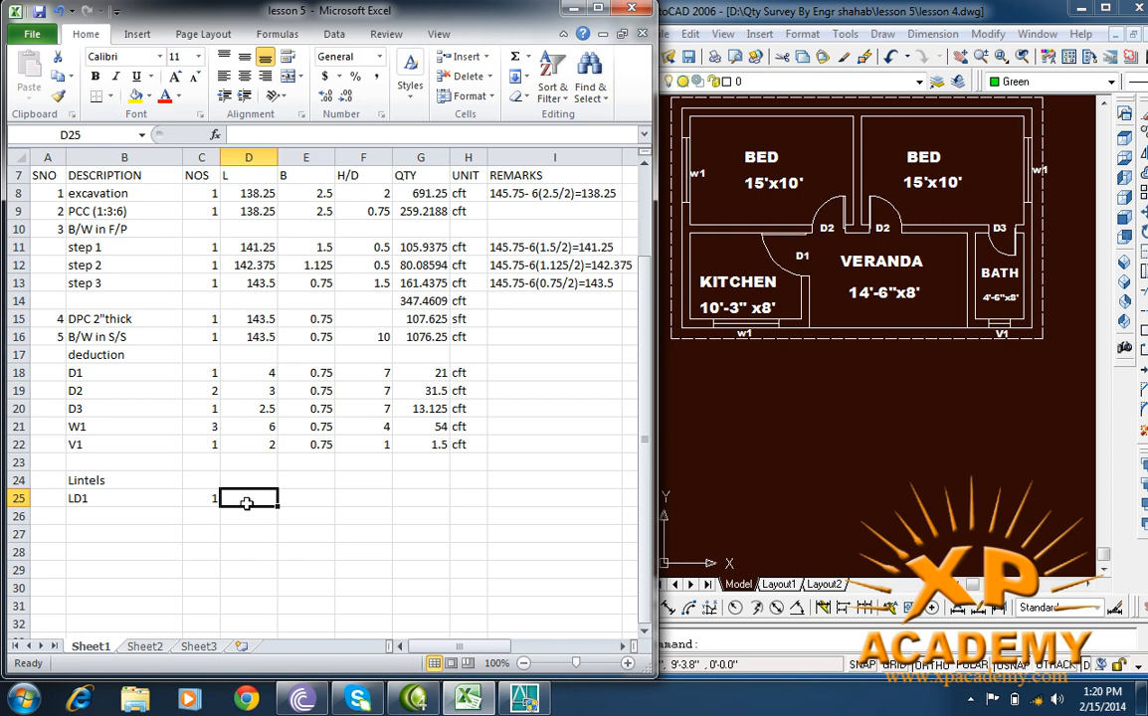
pyautogui.write('4.75')
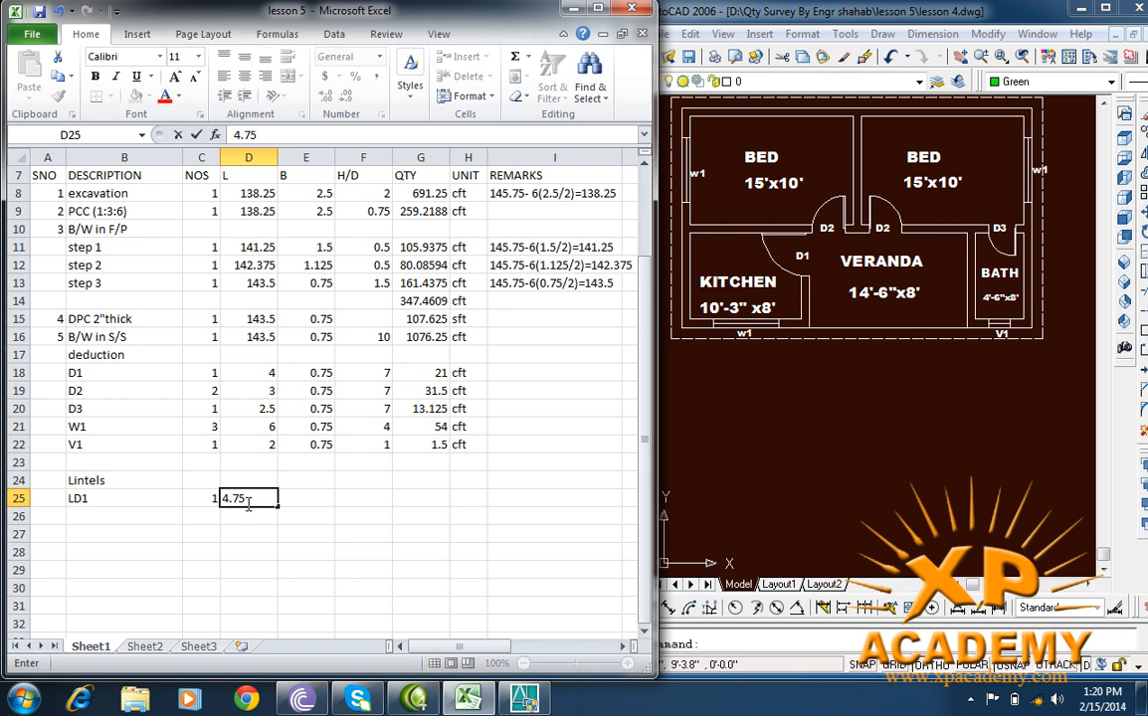
pyautogui.press('Tab')
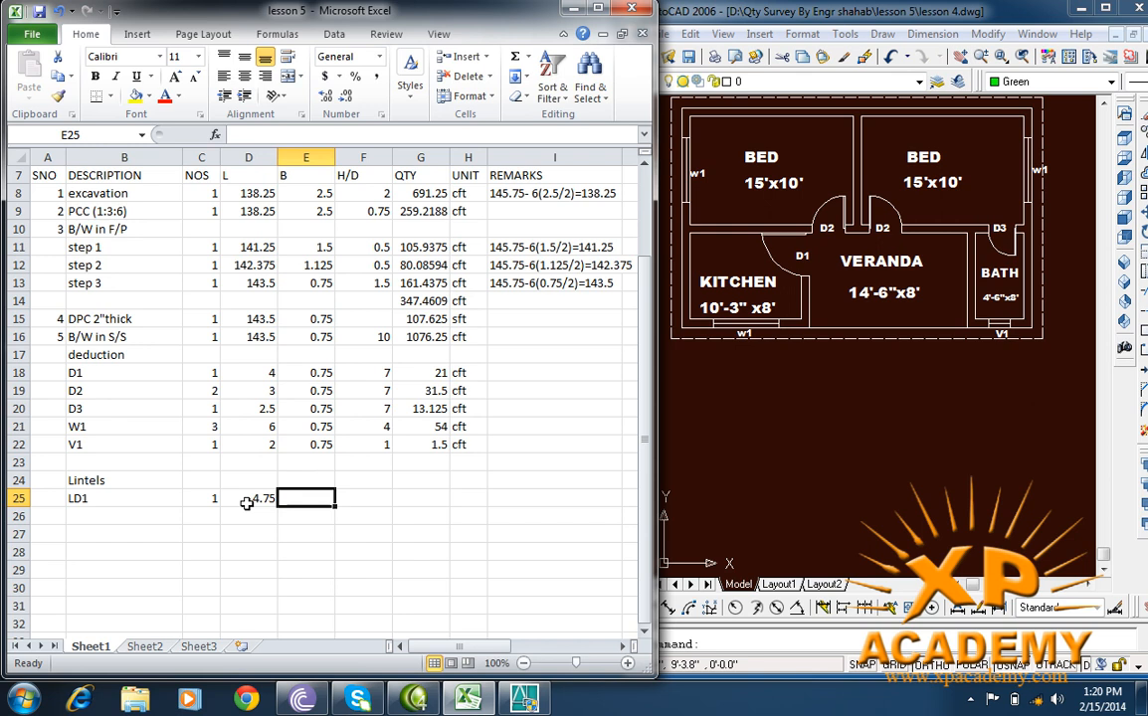
pyautogui.write('0.75')
pyautogui.press('Tab')
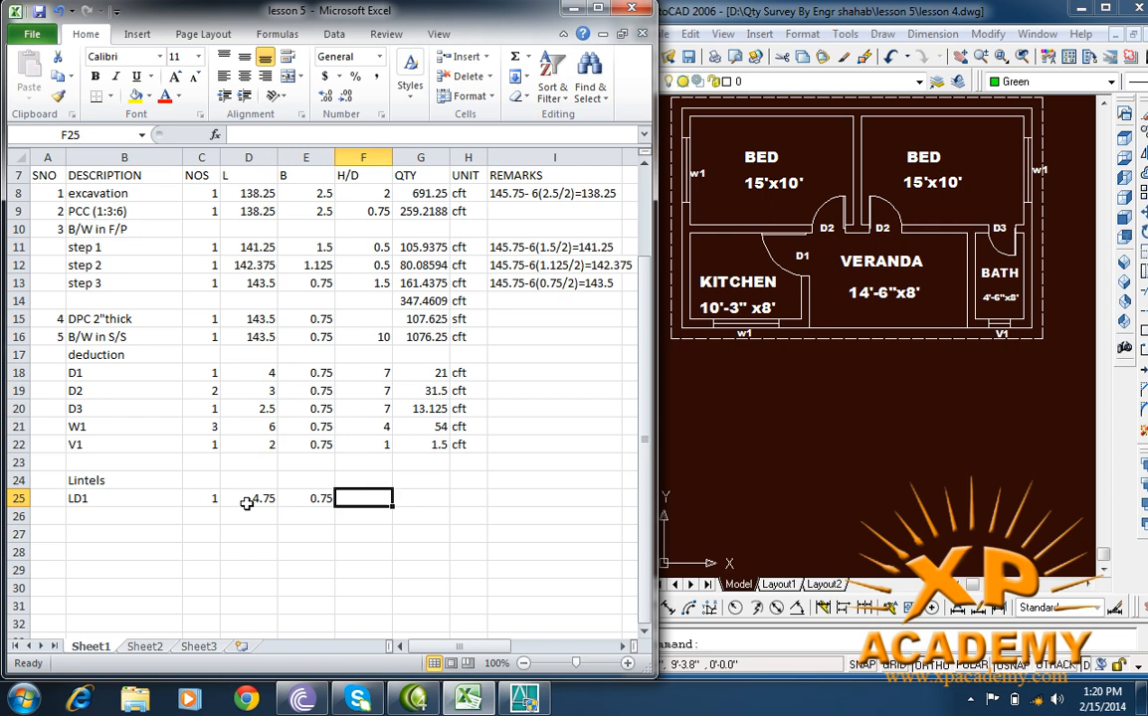
# Step: Check the lintel thickness on the section in AutoCAD, and enter a depth of 0.5 for LD1 in the Excel sheet
pyautogui.click(915, 397)
pyautogui.moveTo(928, 360); pyautogui.dragTo(681, 499)
pyautogui.scroll(5, 875, 308)
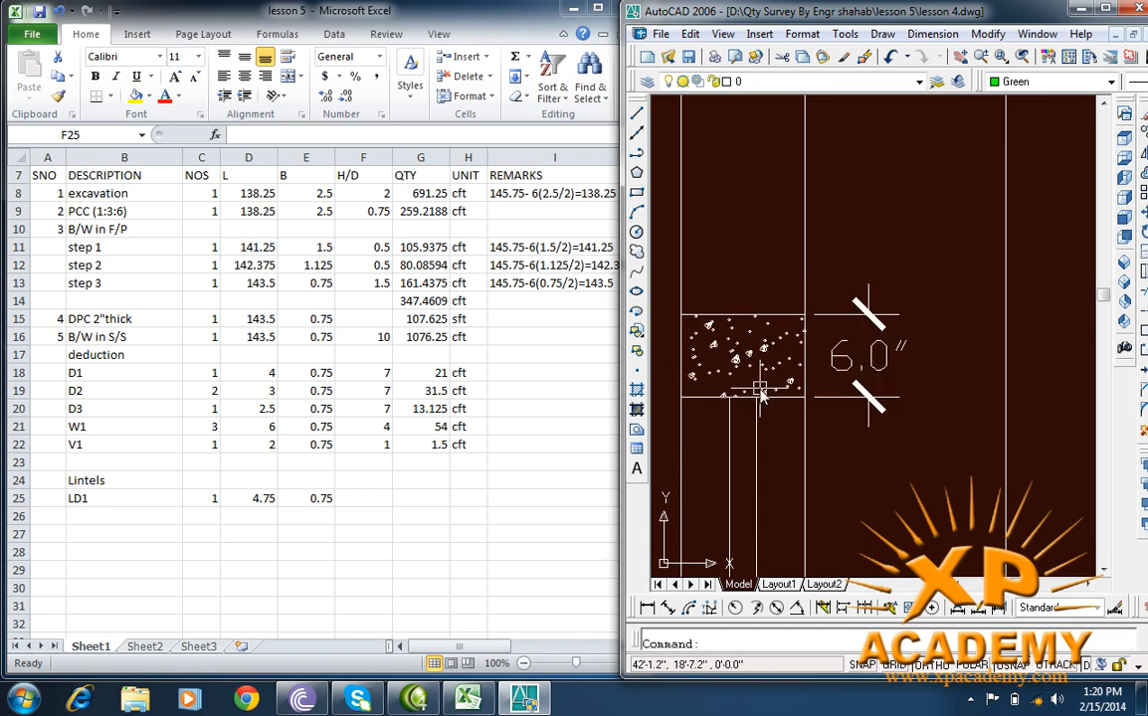
pyautogui.click(364, 502)
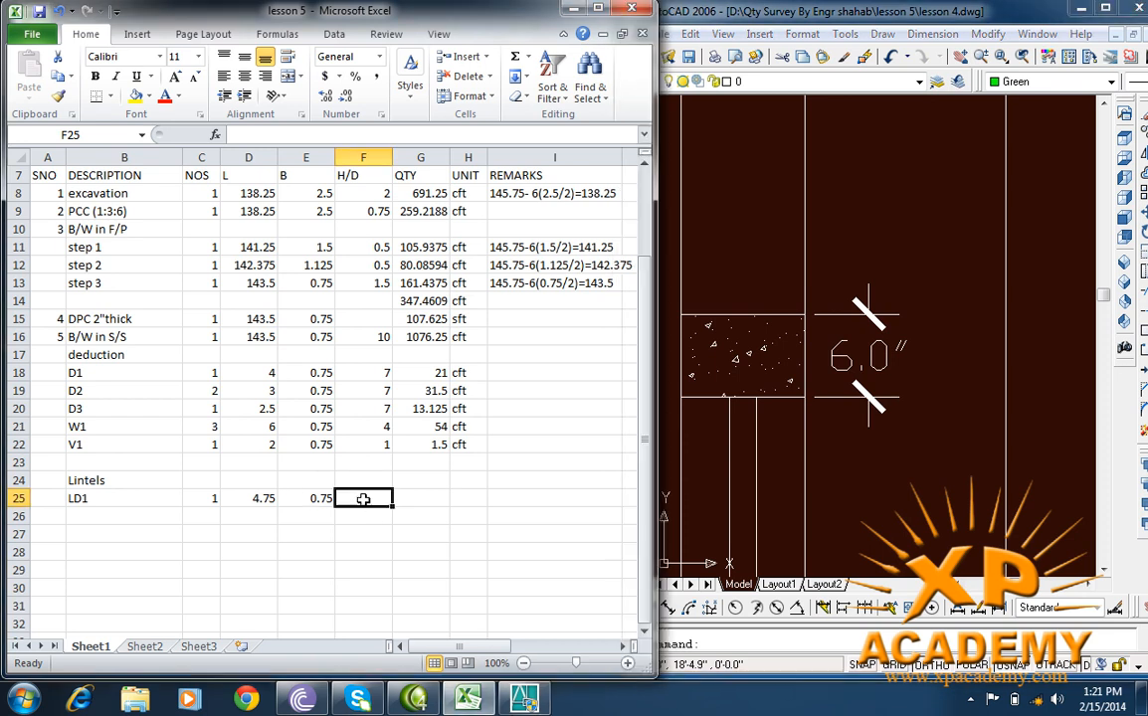
pyautogui.write('0.5')
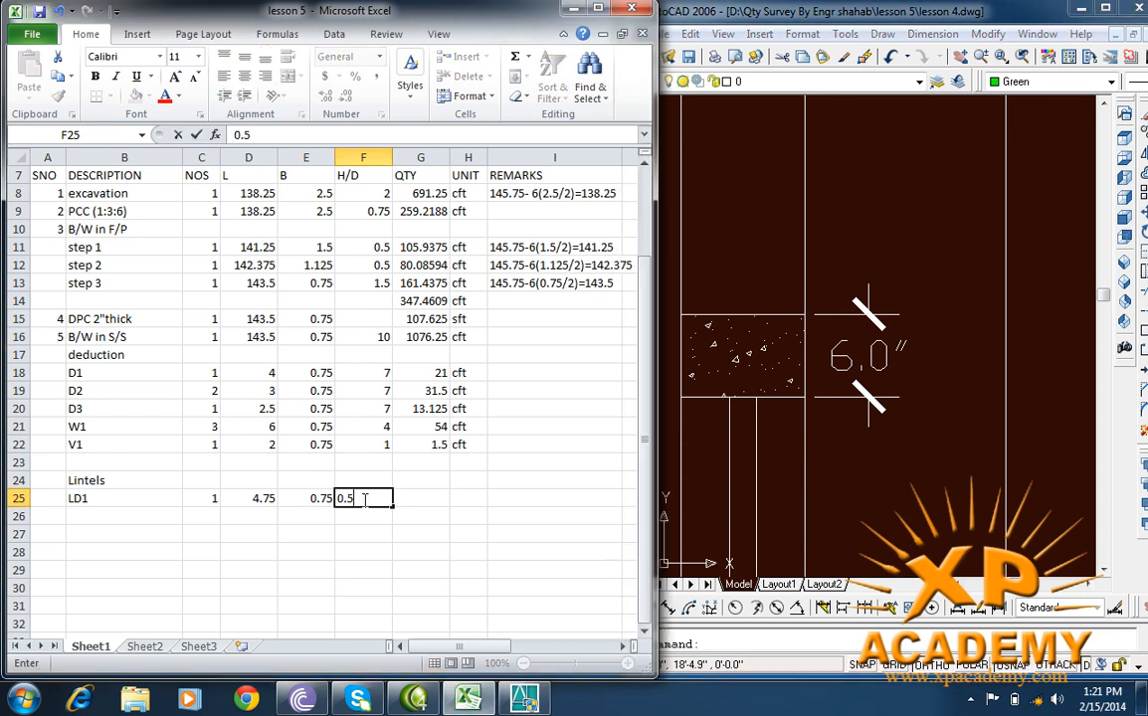
pyautogui.press('Tab')
# Step: Add lintel LD2 in row 26 with a NOS value of 2
pyautogui.click(76, 514)
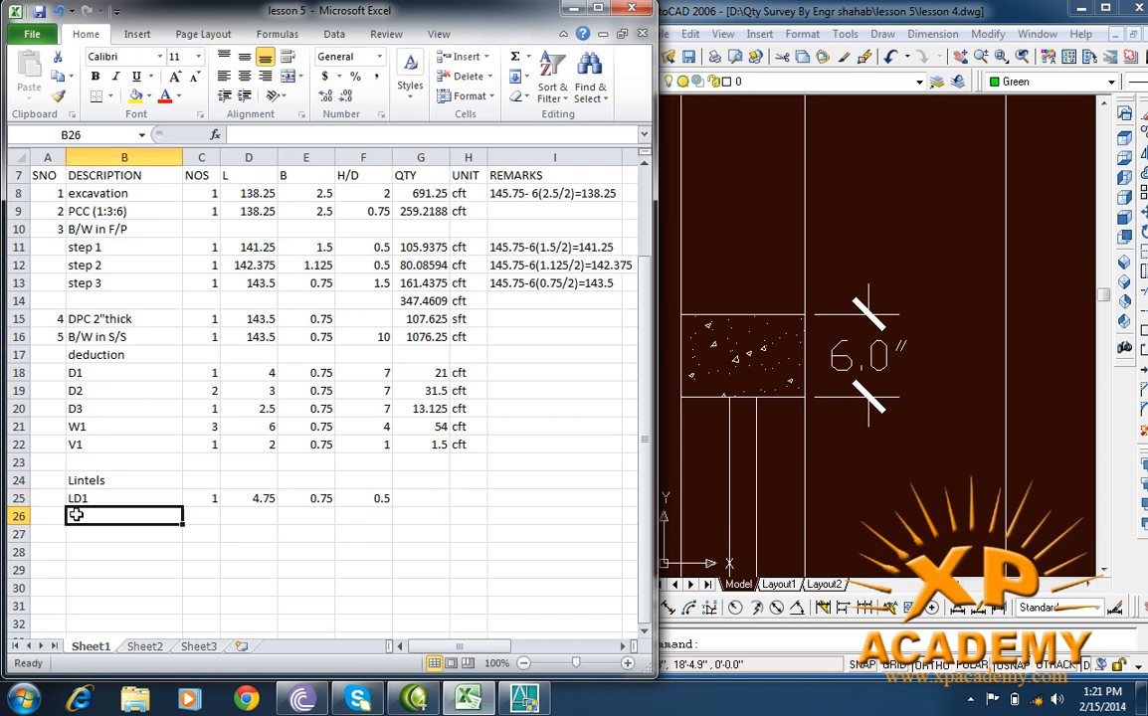
pyautogui.write('LD1')
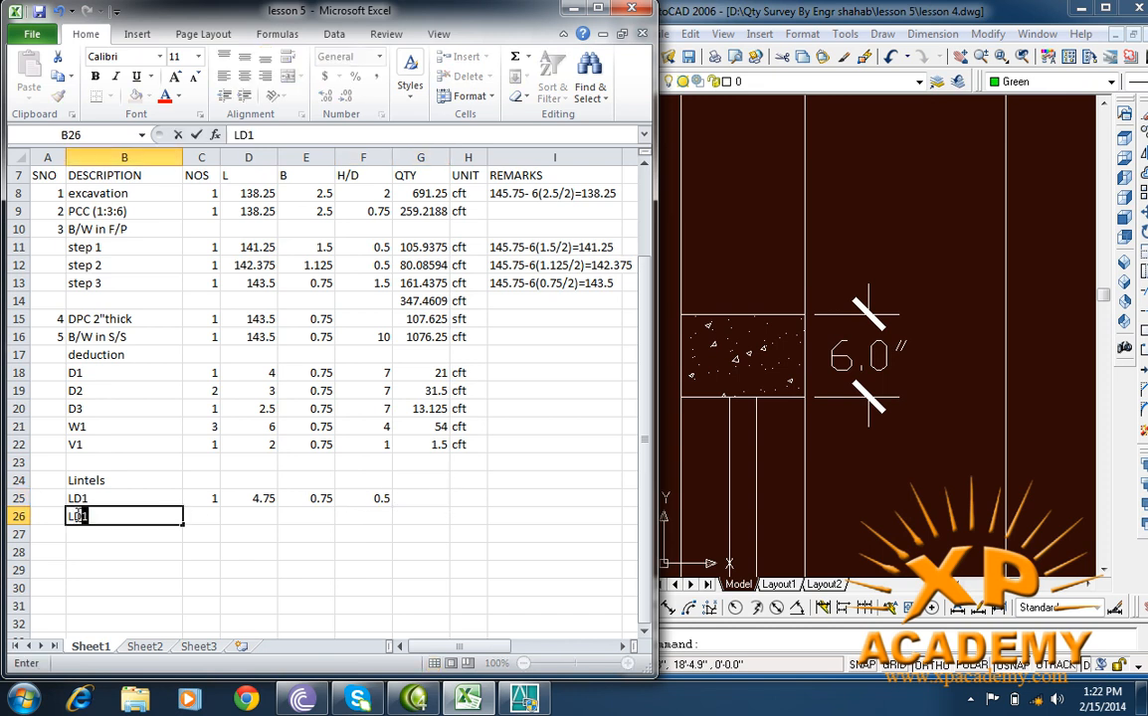
pyautogui.press('BackSpace')
pyautogui.write('2')
pyautogui.press('Tab')
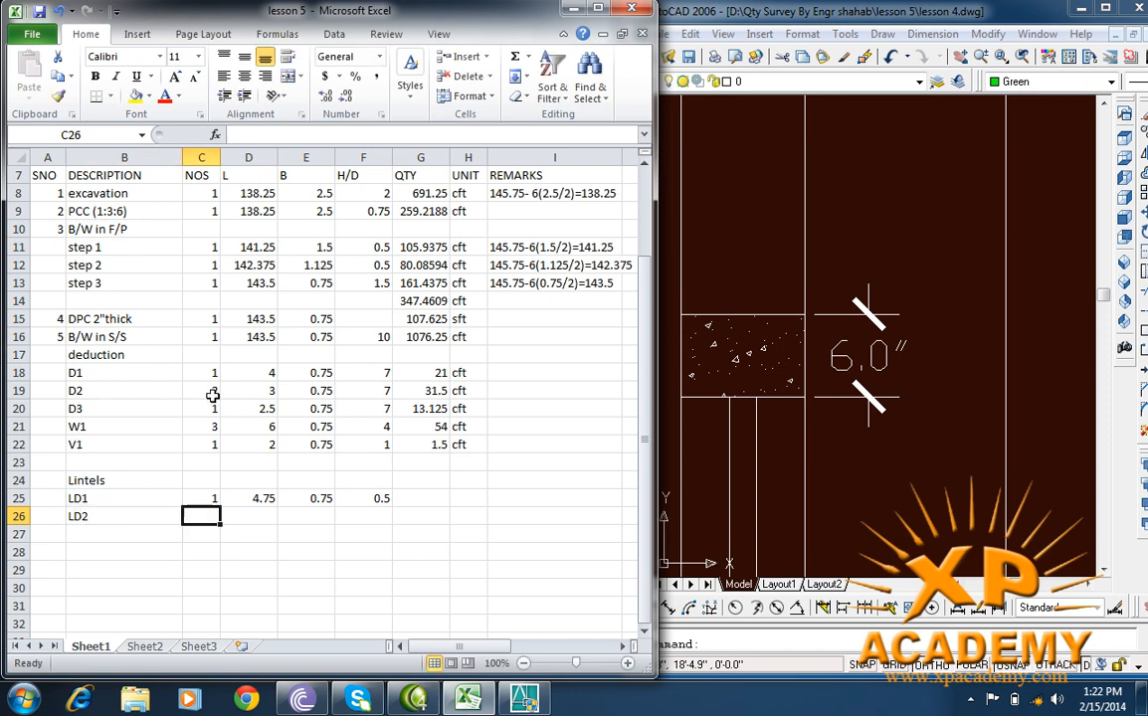
pyautogui.write('2')
# Step: Enter a length of 3.75, a breadth of 0.75 and a depth of 0.5 for lintel LD2
pyautogui.click(235, 513)
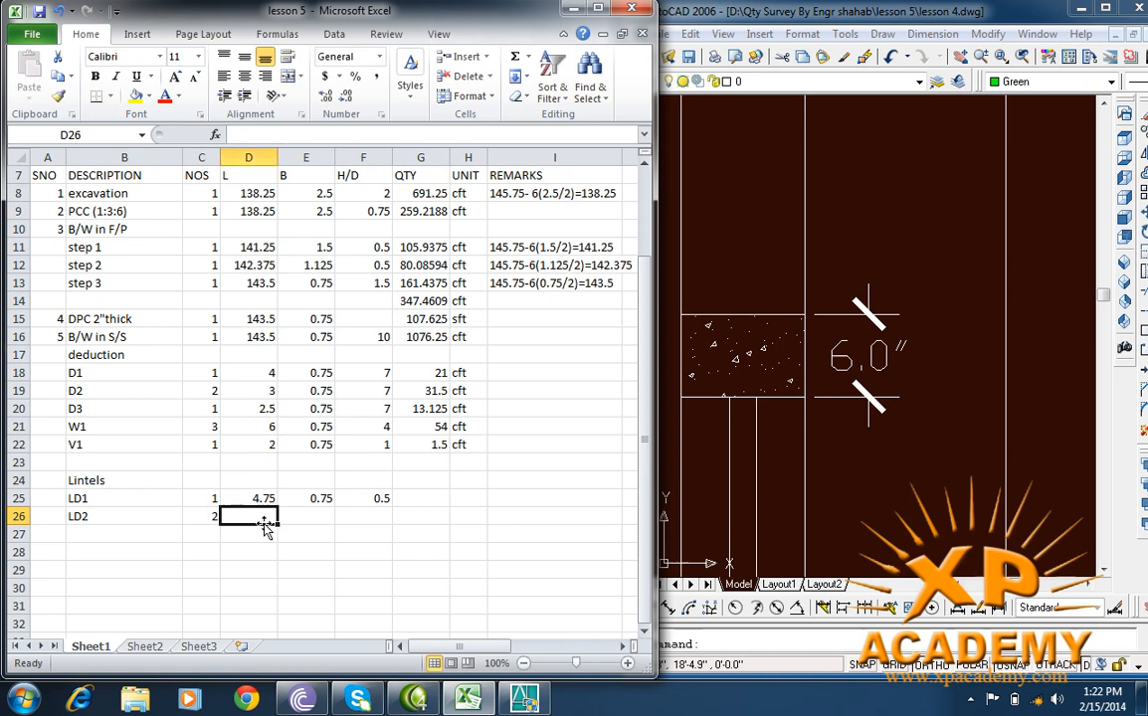
pyautogui.write('3.')
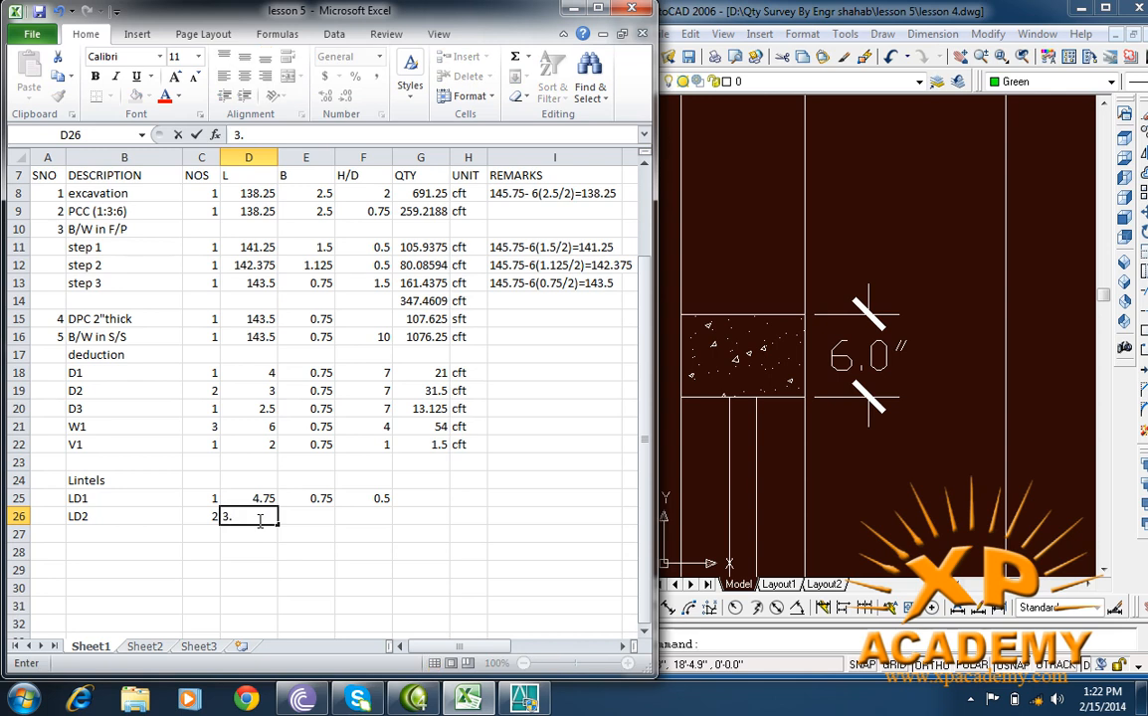
pyautogui.write('75')
pyautogui.press('Tab')
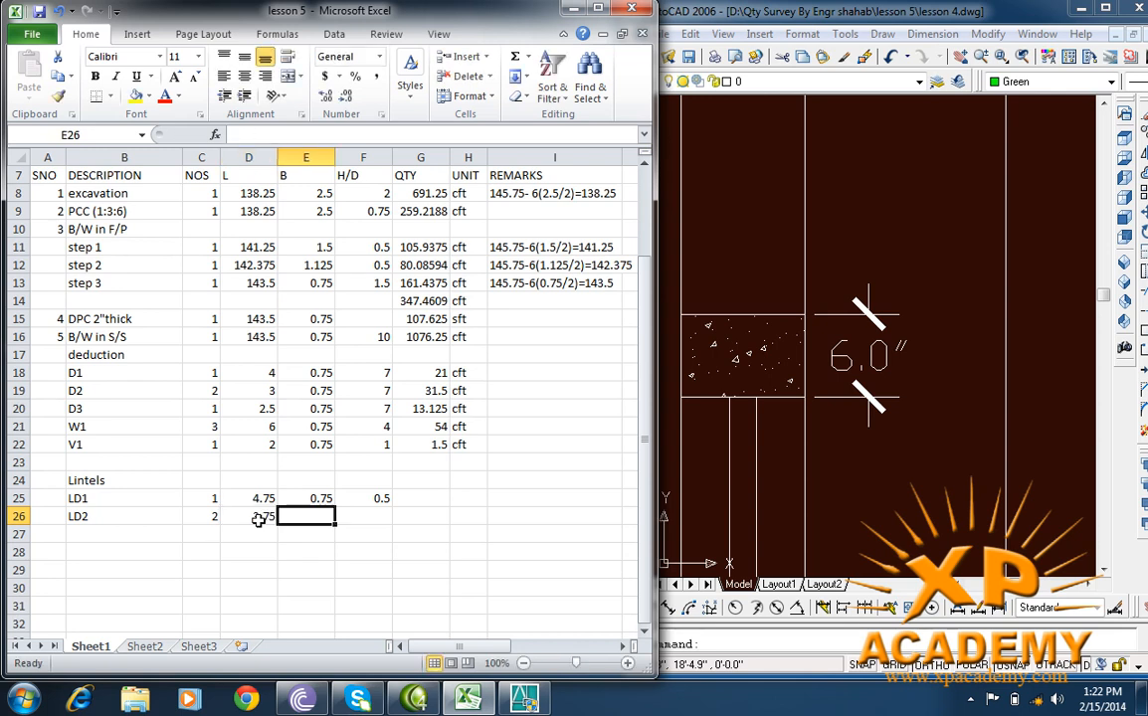
pyautogui.write('0.75')
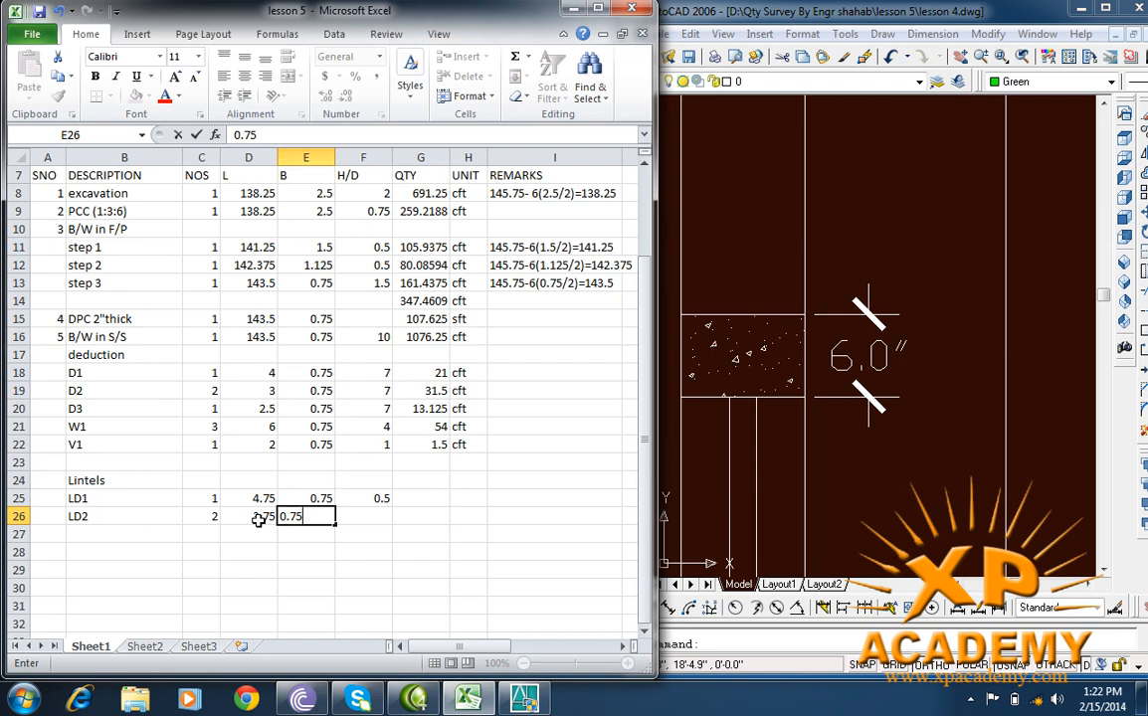
pyautogui.press('Tab')
pyautogui.write('0.')
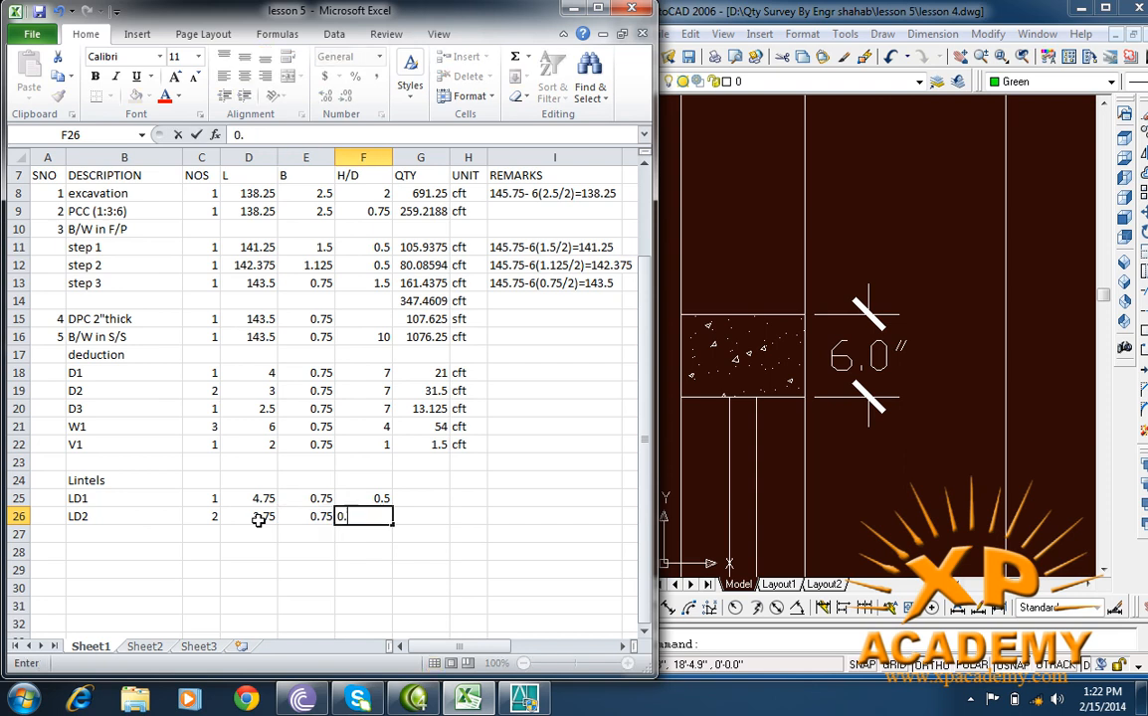
pyautogui.write('5')
pyautogui.press('Tab')
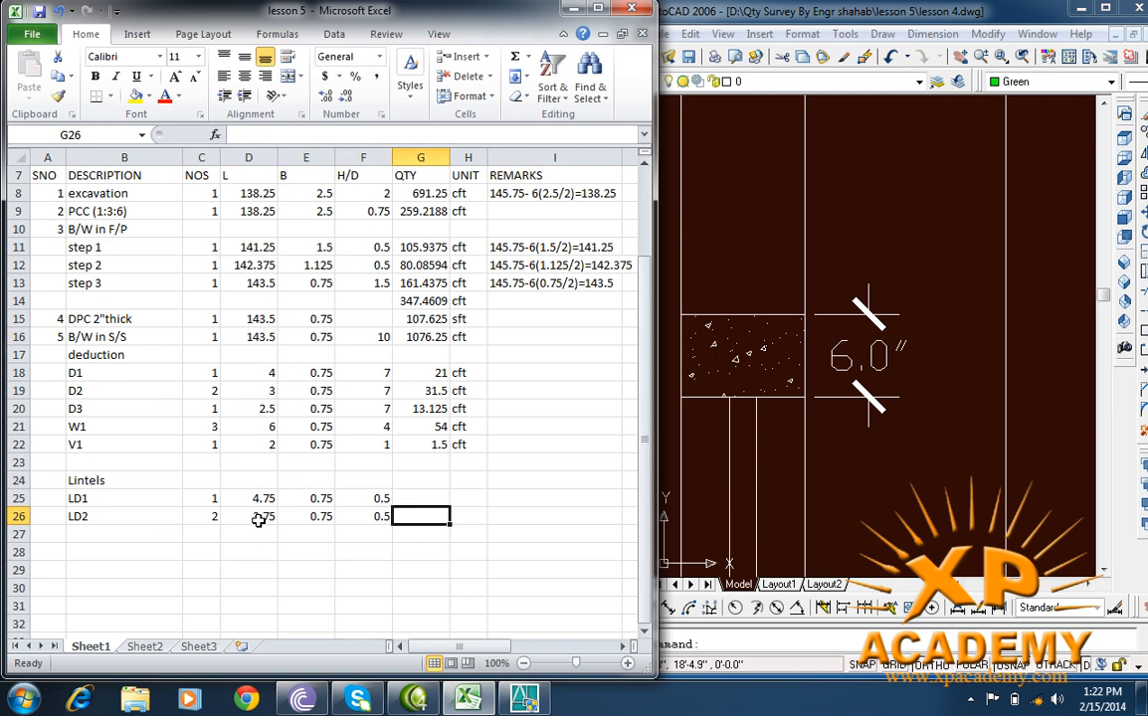
# Step: Add a lintel labelled Ld3 in row 27 with a NOS value of 1
pyautogui.click(130, 534)
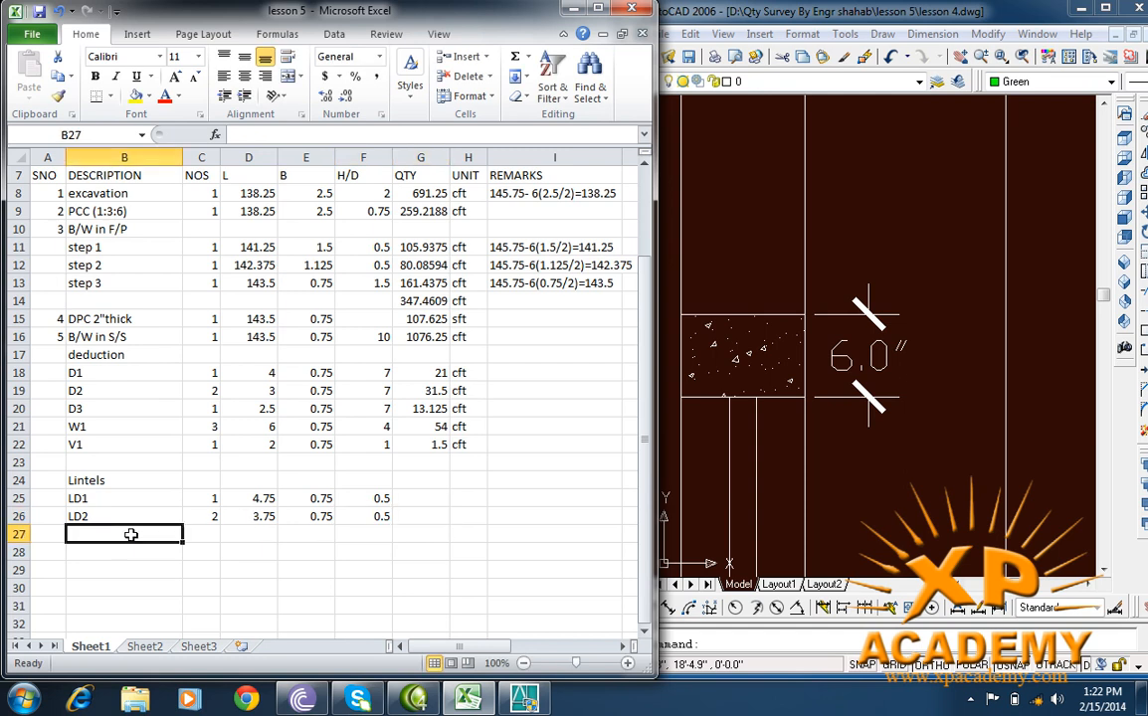
pyautogui.write('Ld')
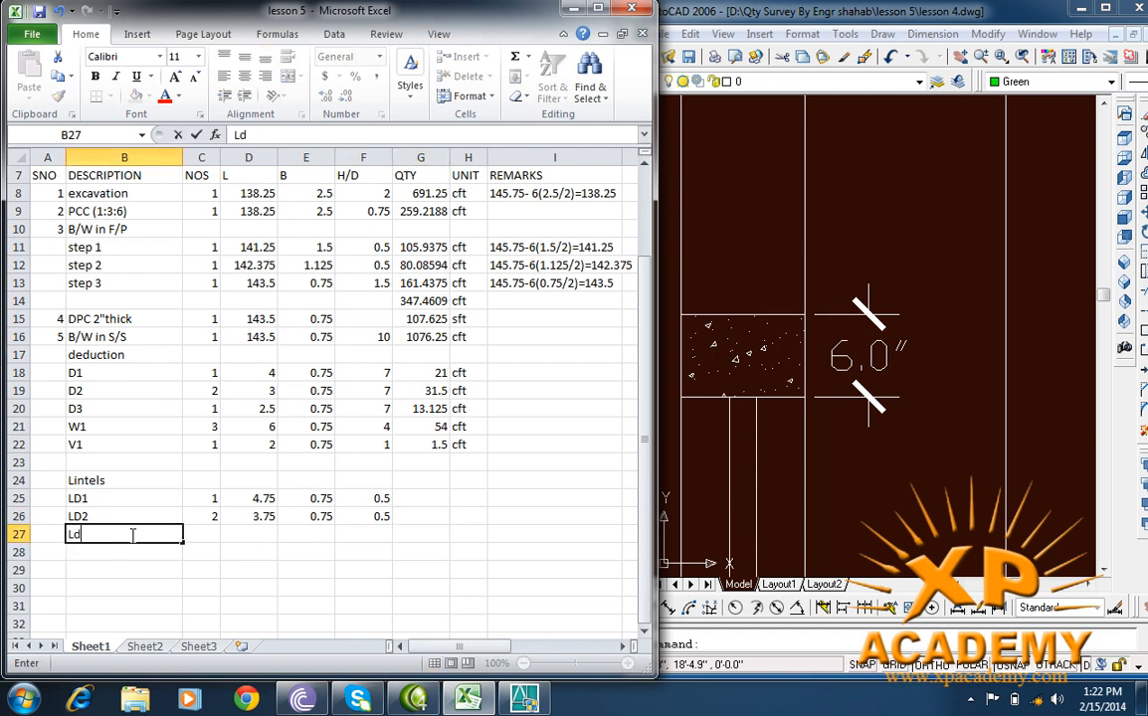
pyautogui.write('3')
pyautogui.press('Tab')
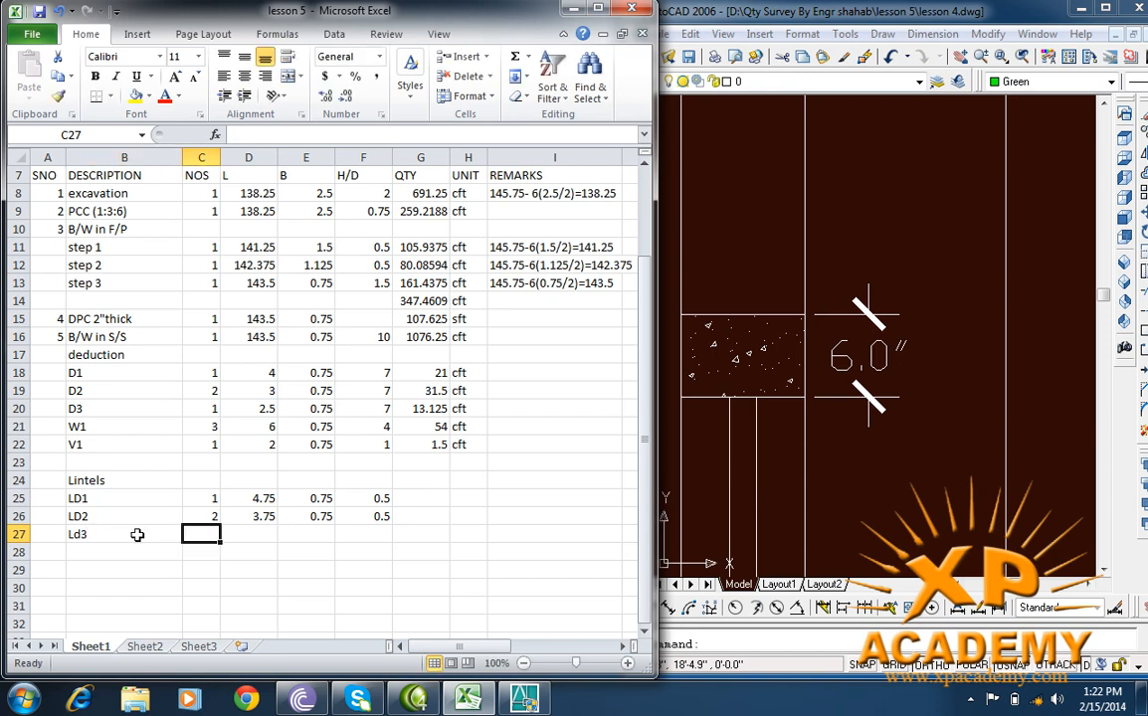
pyautogui.write('1')
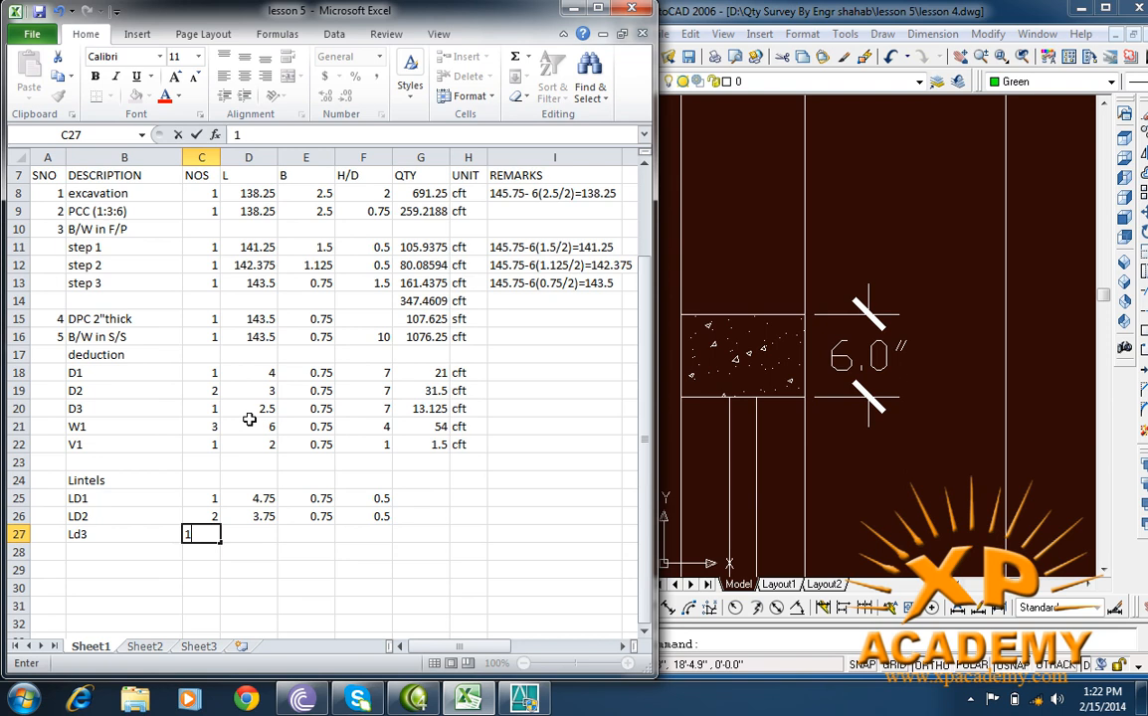
# Step: Enter a length of 3.25, a breadth of 0.75 and a depth of 0.5 for the lintel in row 27
pyautogui.click(247, 532)
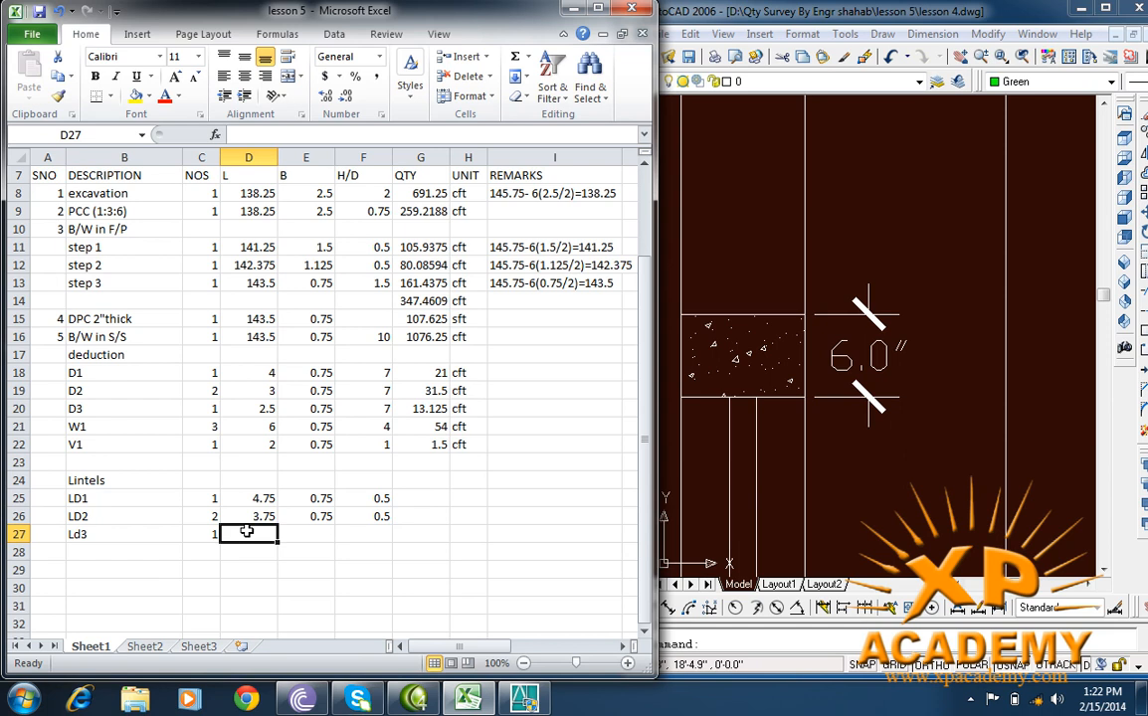
pyautogui.write('3.25')
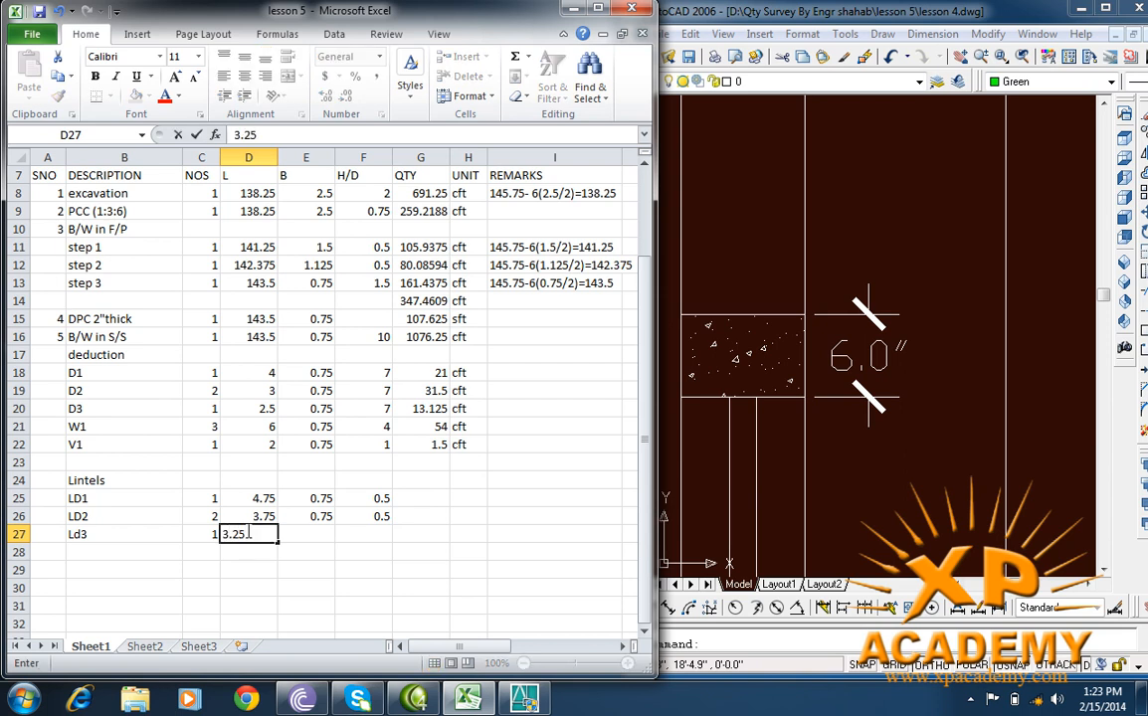
pyautogui.press('Tab')
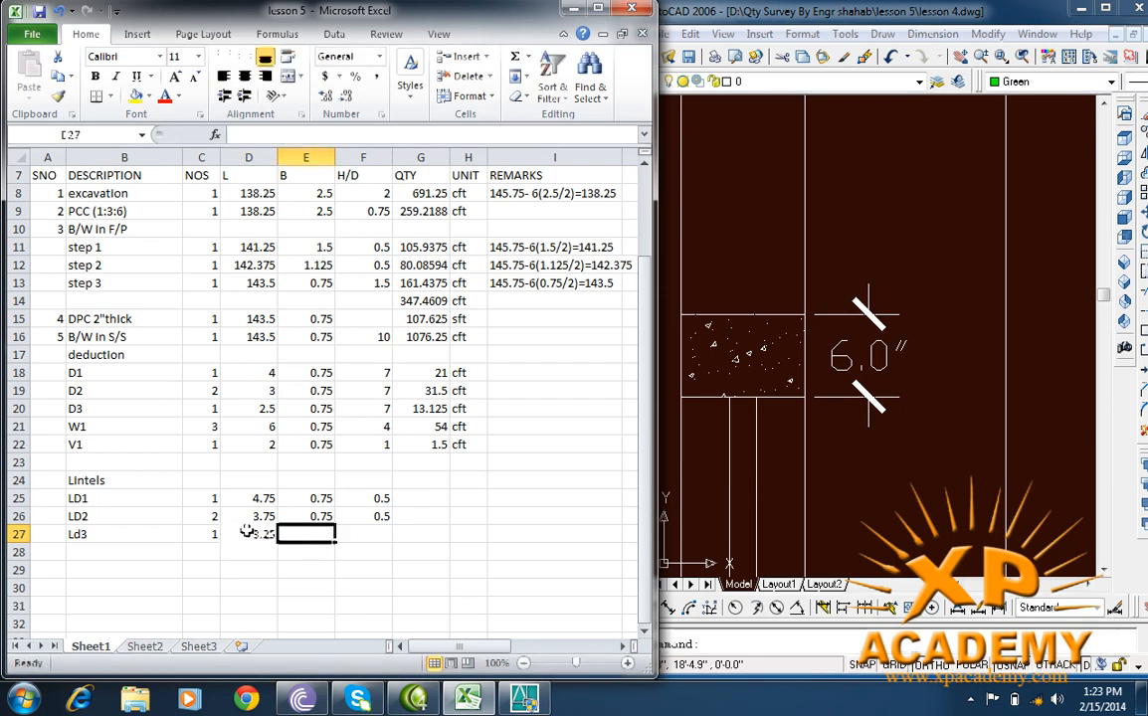
pyautogui.write('0.75')
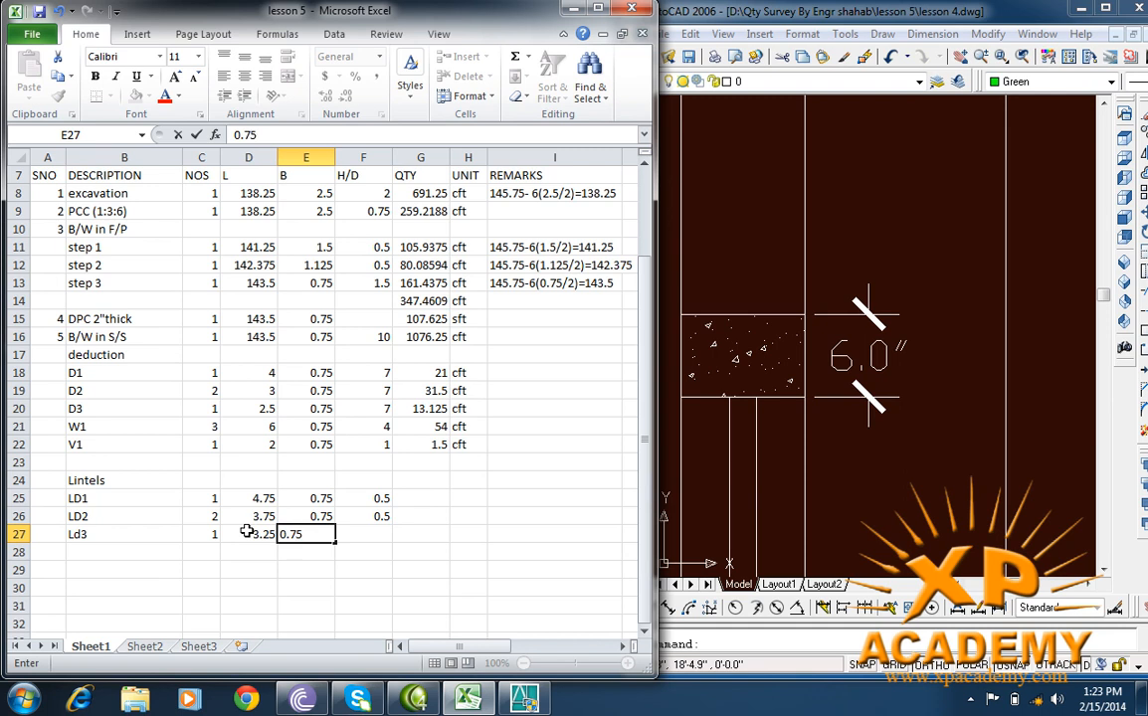
pyautogui.press('Tab')
pyautogui.write('0.5')
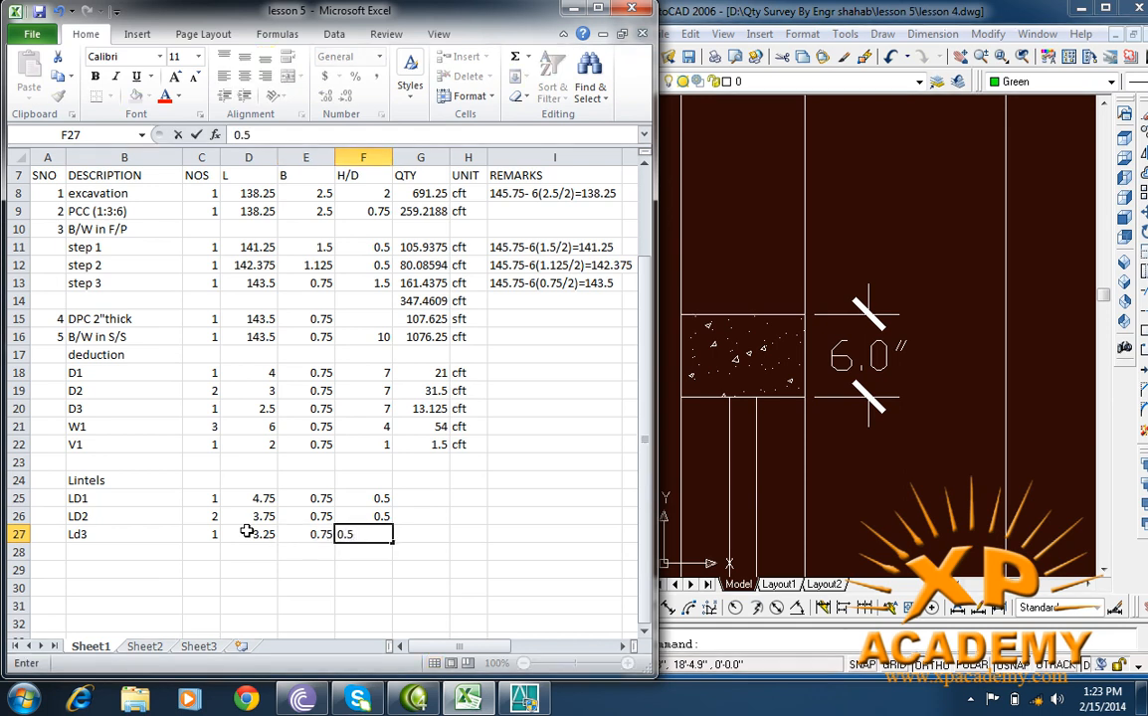
pyautogui.press('Tab')
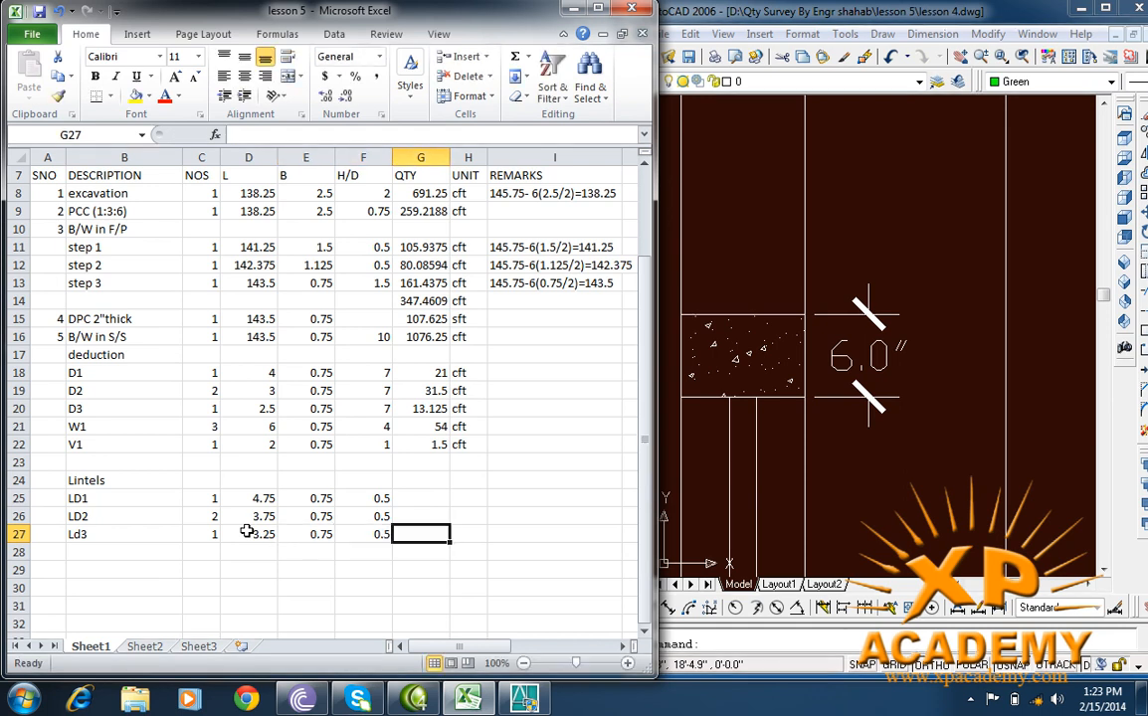
# Step: Fill the quantity formula and cft unit from the V1 row down to row 27, and clear them from rows 23 and 24
pyautogui.click(414, 500)
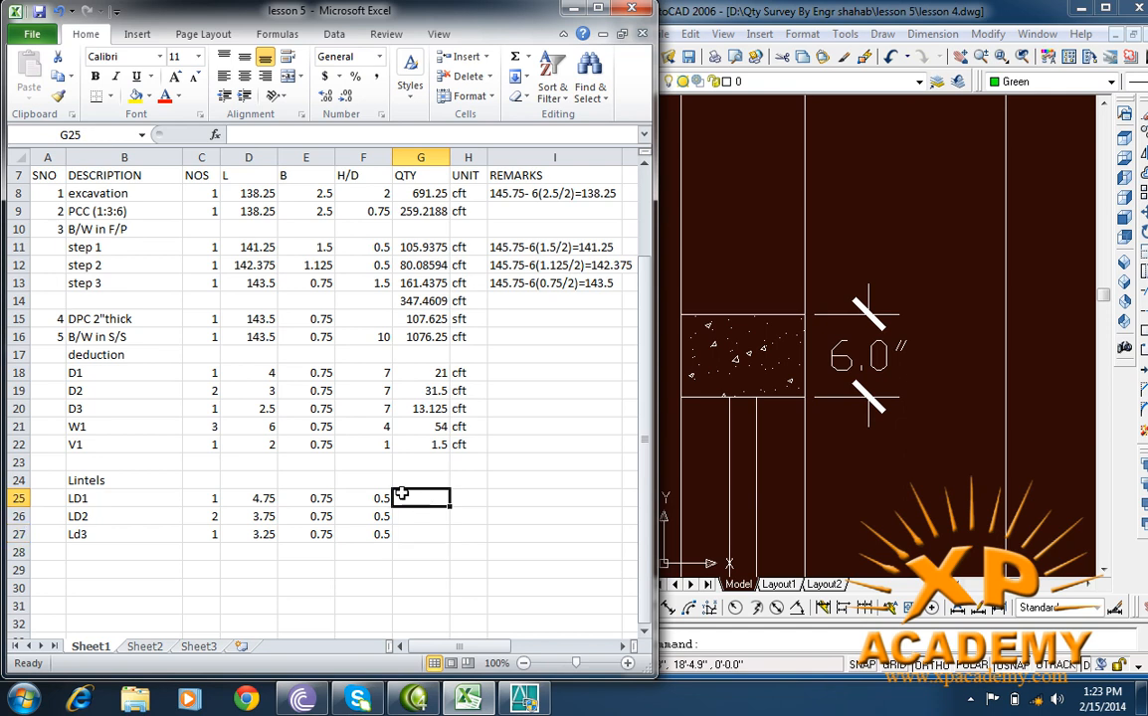
pyautogui.moveTo(432, 446); pyautogui.dragTo(484, 537)
pyautogui.click(459, 462)
pyautogui.press('Delete')
pyautogui.click(438, 461)
pyautogui.press('Delete')
pyautogui.click(463, 480)
pyautogui.press('Delete')
pyautogui.click(437, 479)
pyautogui.press('Delete')
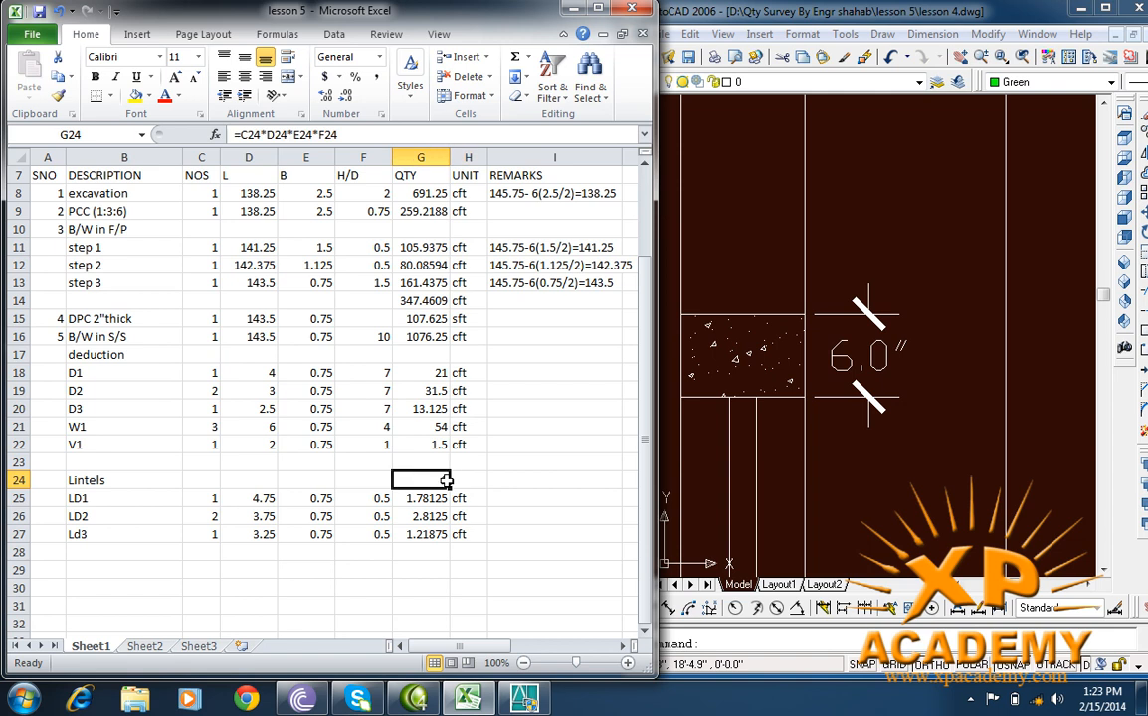
# Step: Label F23 as total and sum the D1 to V1 quantities in G23 with =G18+G19+G20+G21+G22
pyautogui.click(356, 463)
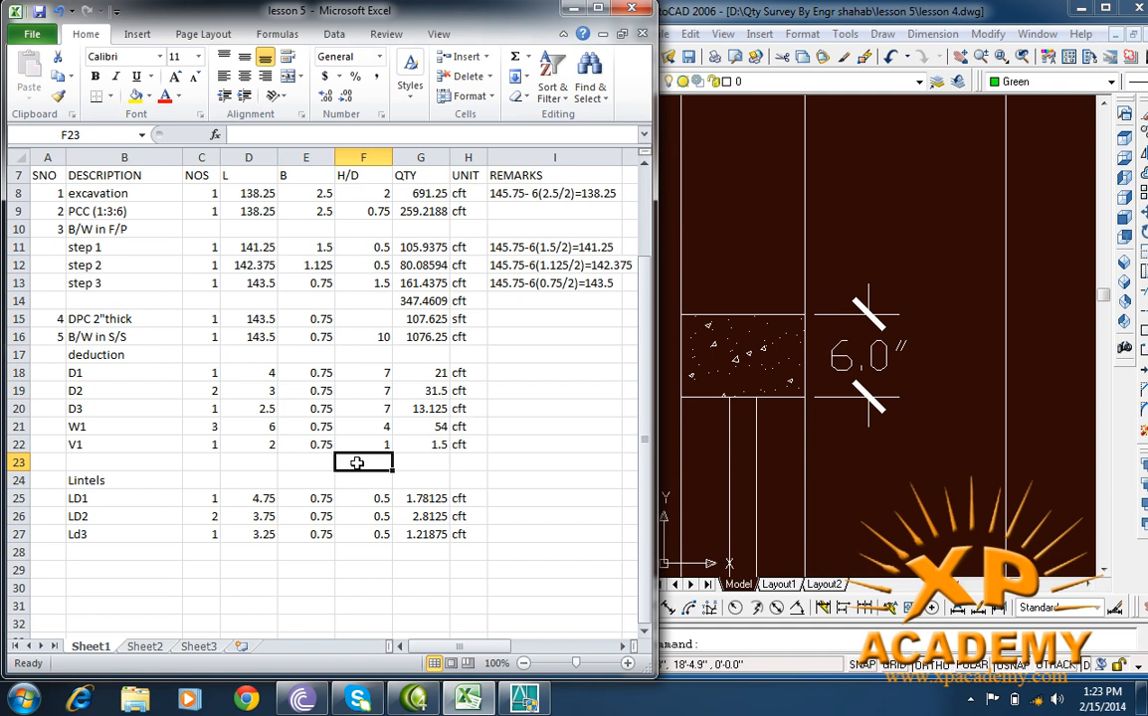
pyautogui.write('total')
pyautogui.press('Tab')
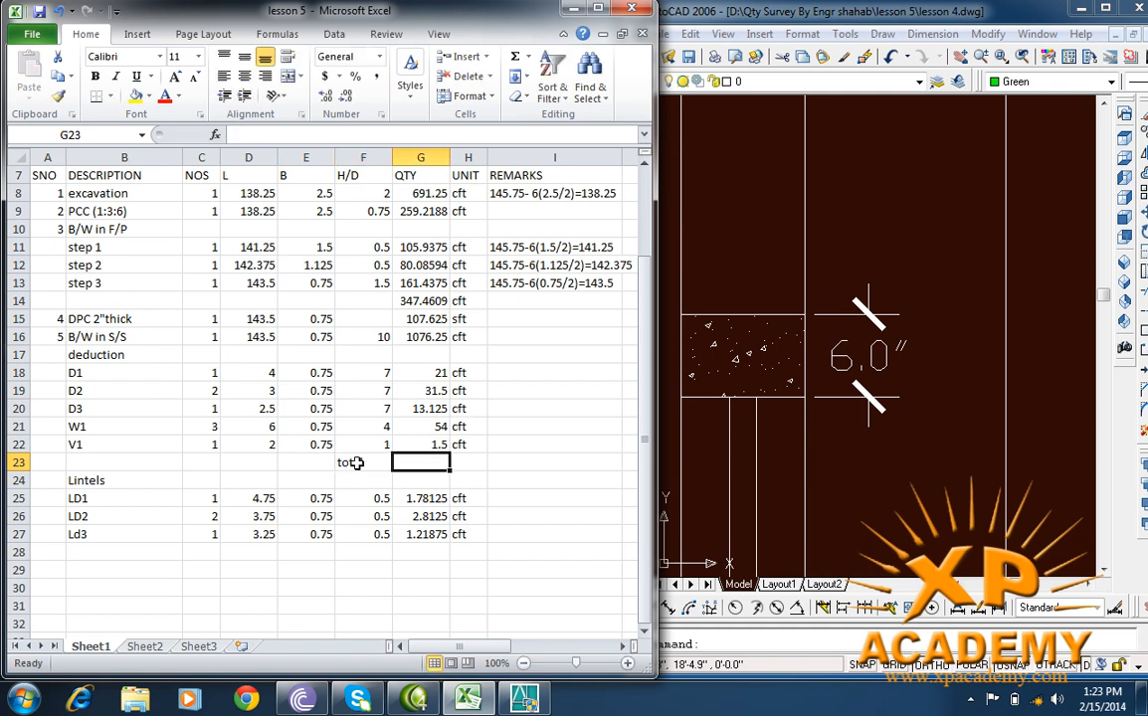
pyautogui.write('=')
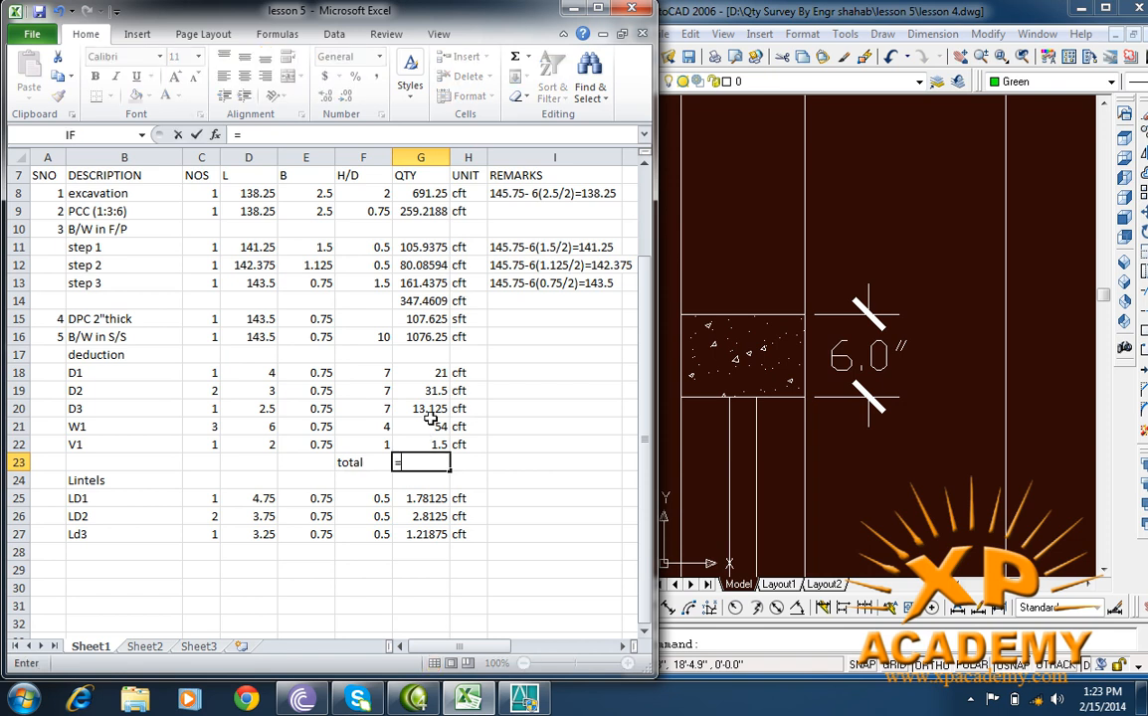
pyautogui.click(441, 374)
pyautogui.write('+')
pyautogui.click(442, 391)
pyautogui.write('+')
pyautogui.click(436, 410)
pyautogui.write('+')
pyautogui.click(435, 427)
pyautogui.write('+')
pyautogui.click(435, 445)
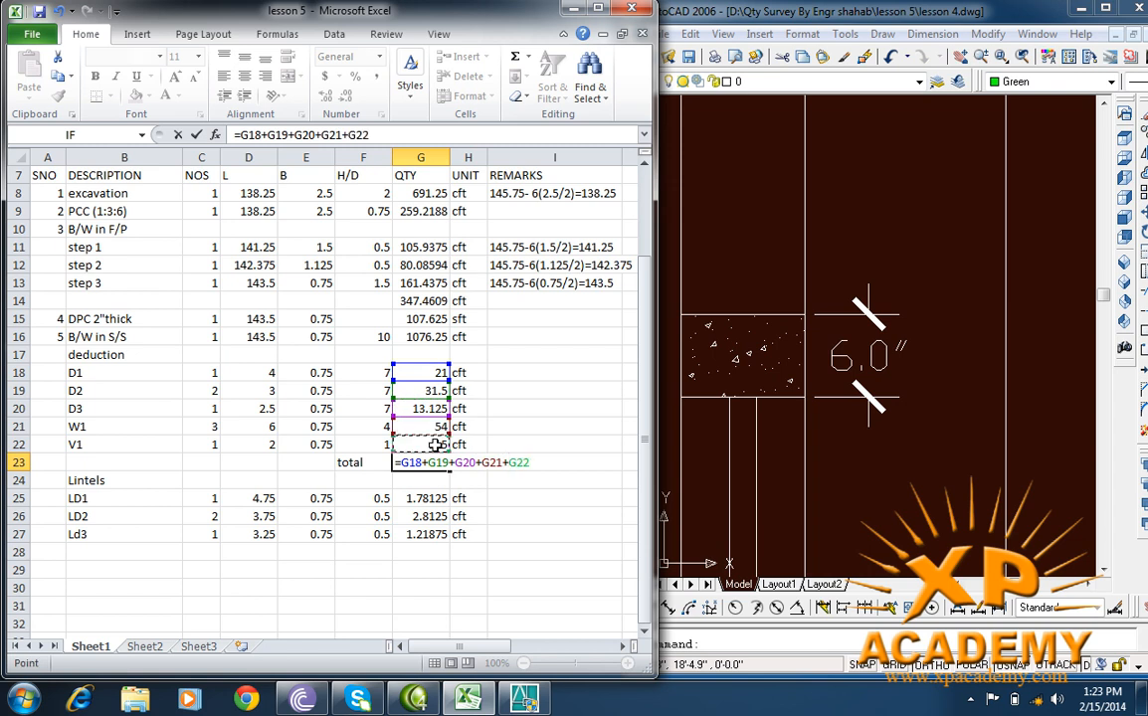
pyautogui.press('Return')
# Step: Copy the cft unit from the V1 row into the total row
pyautogui.click(458, 457)
pyautogui.click(459, 444)
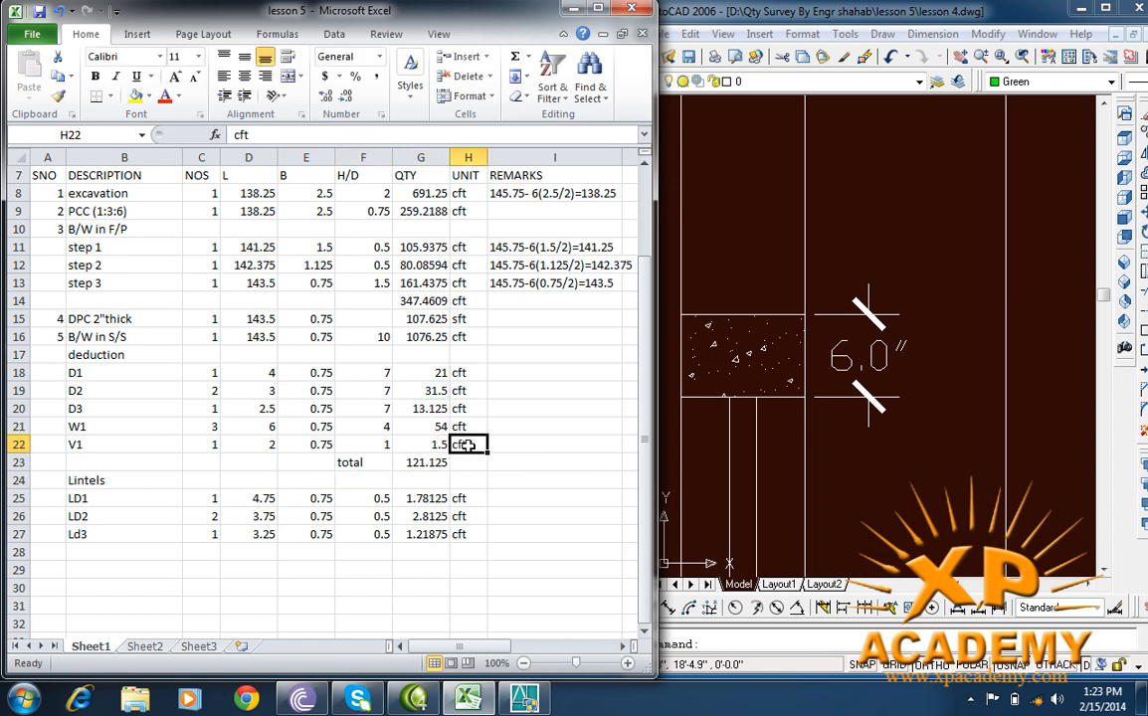
pyautogui.moveTo(487, 452); pyautogui.dragTo(489, 468)
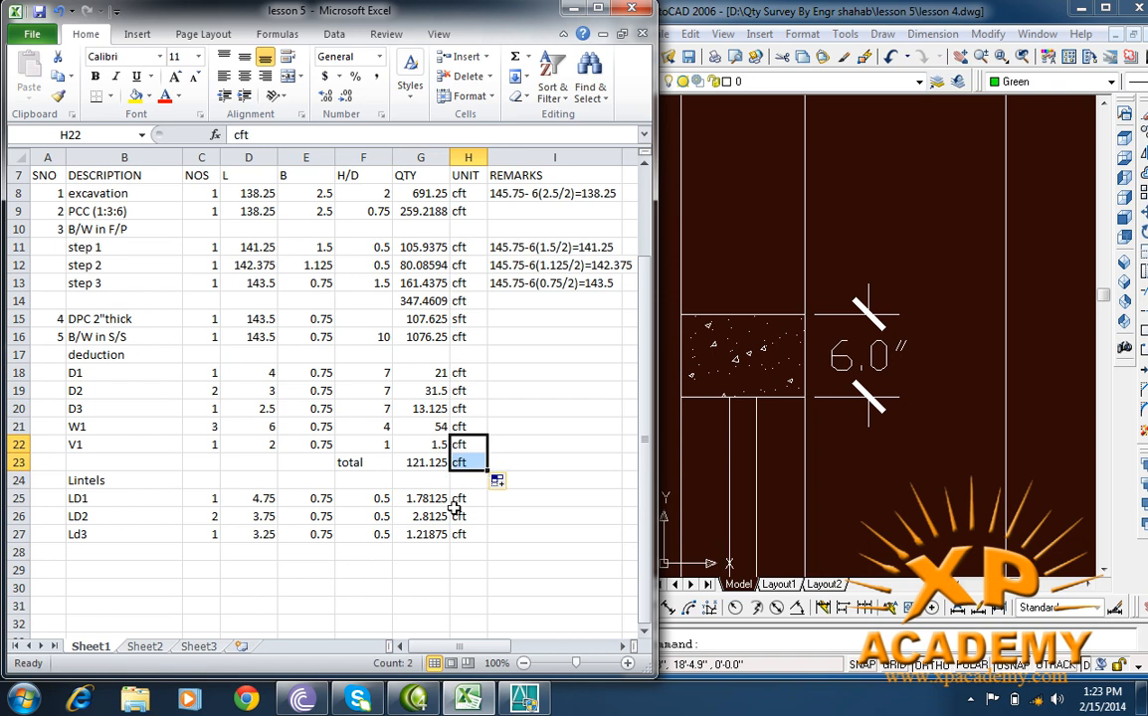
pyautogui.click(418, 555)
pyautogui.write('=')
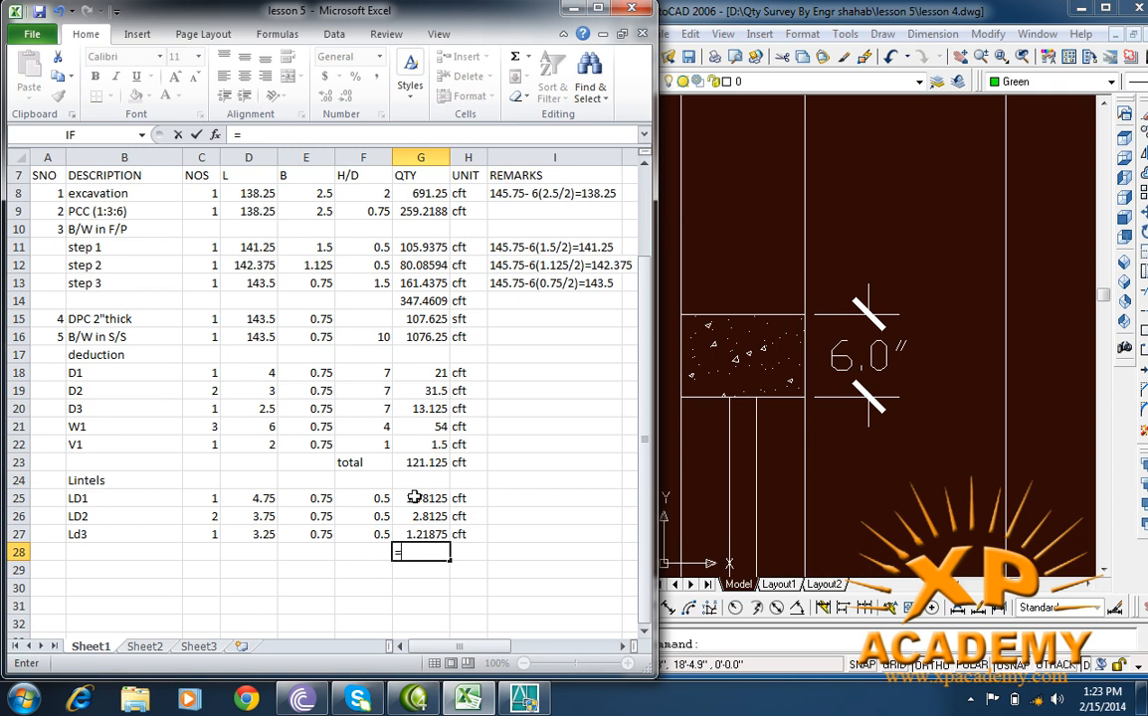
pyautogui.press('BackSpace')
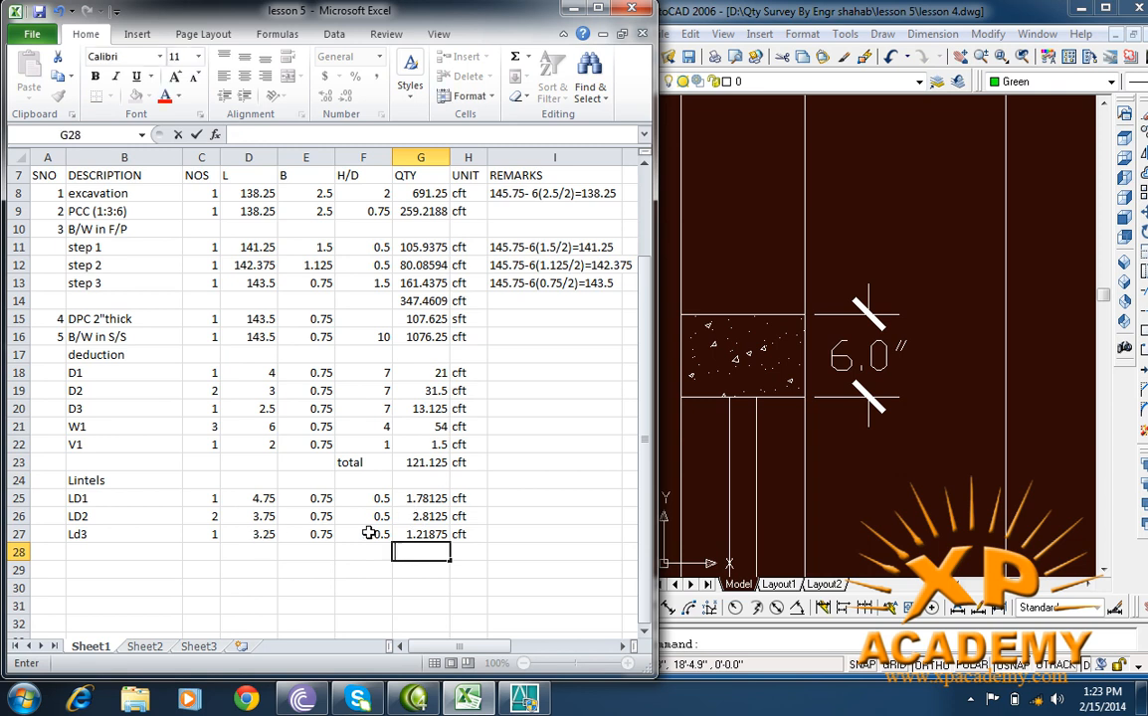
# Step: Correct the lintel label in B27 to LD3
pyautogui.click(115, 529)
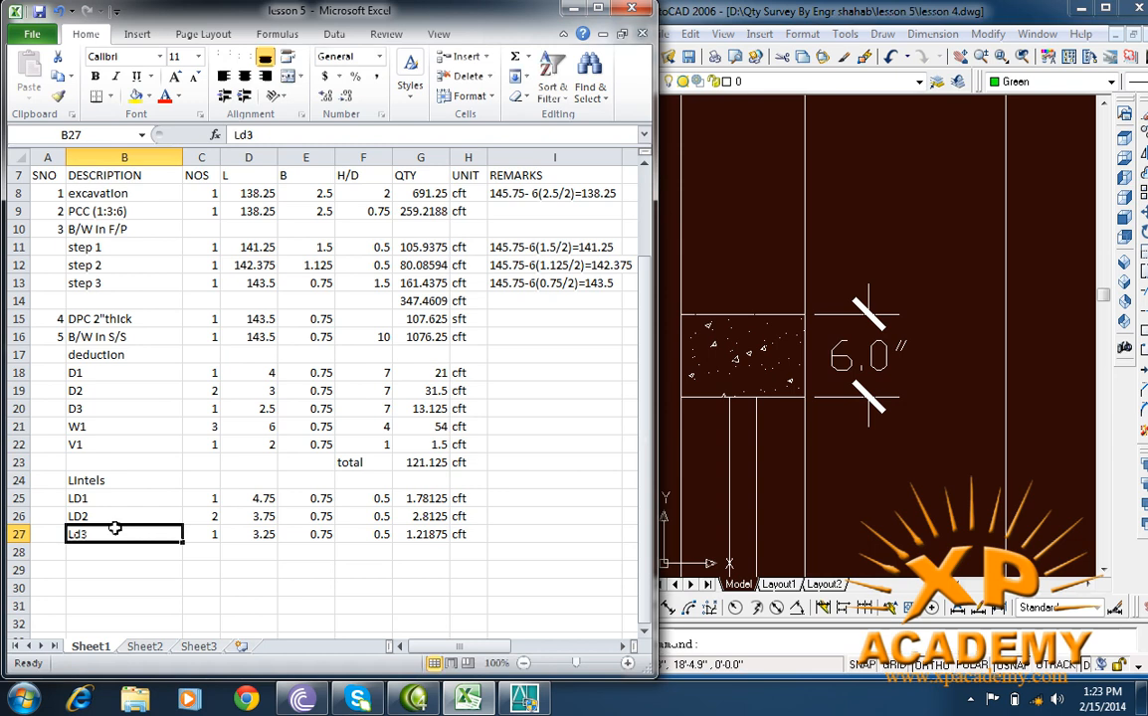
pyautogui.press('BackSpace')
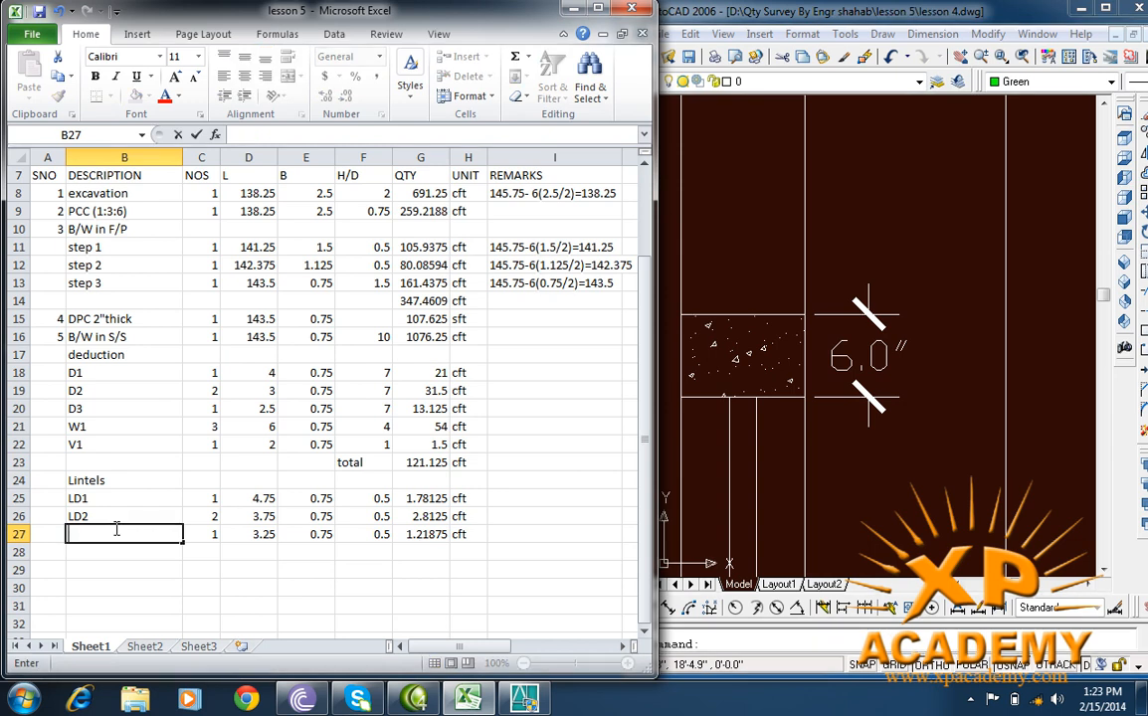
pyautogui.write('LD3')
pyautogui.press('Return')
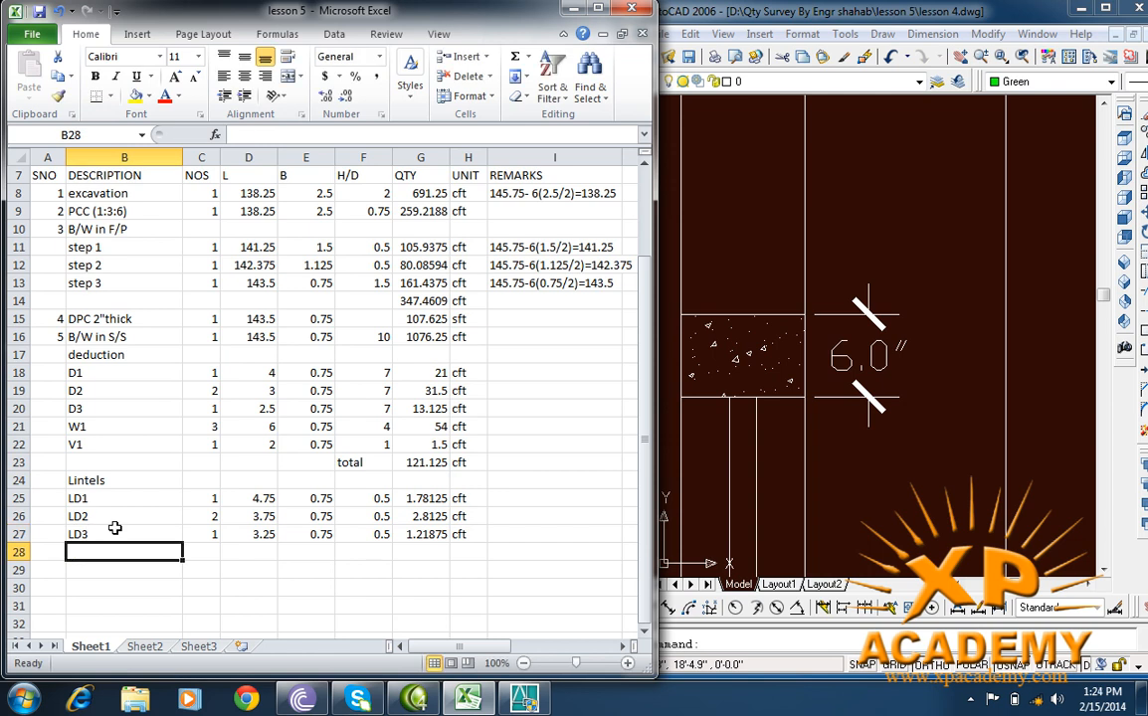
# Step: Add lintel LV1 in row 28 with a NOS value of 1
pyautogui.write('LVi')
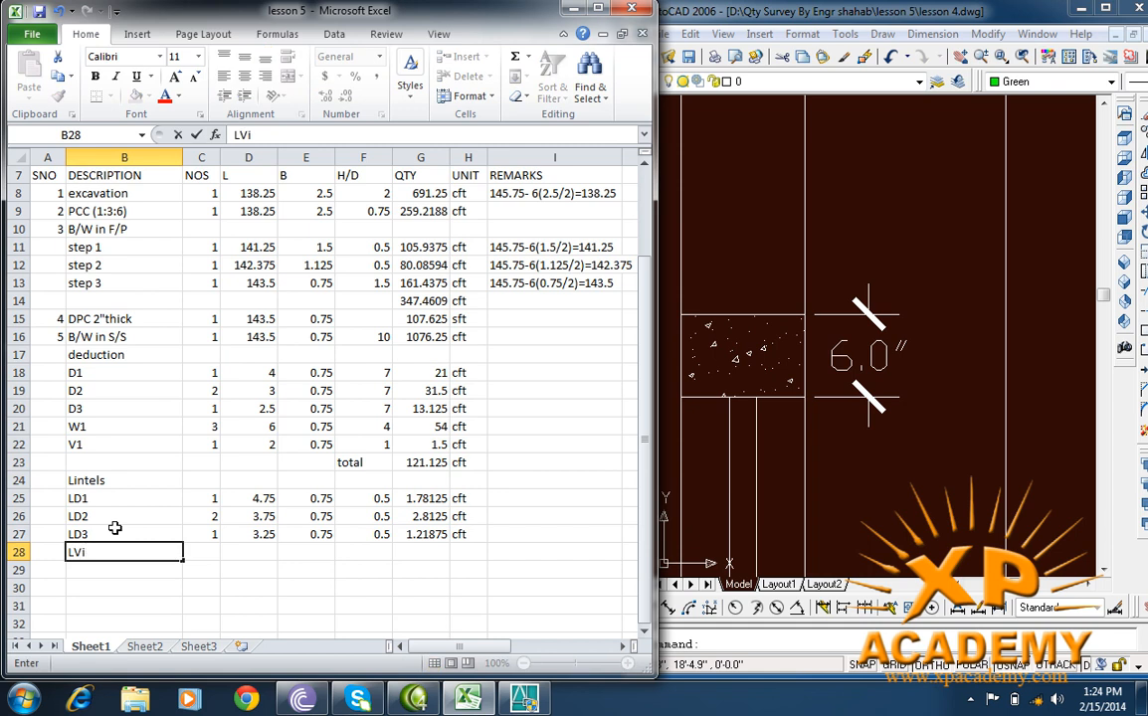
pyautogui.press('BackSpace')
pyautogui.write('1')
pyautogui.press('Tab')
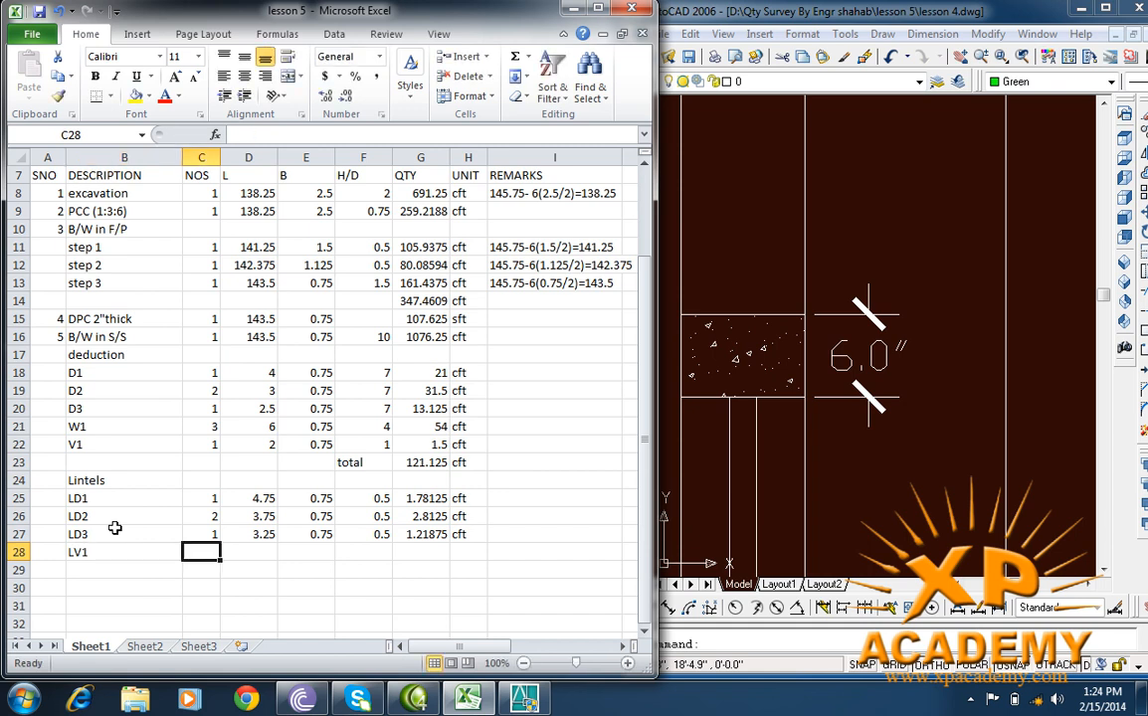
pyautogui.write('1')
pyautogui.press('Tab')
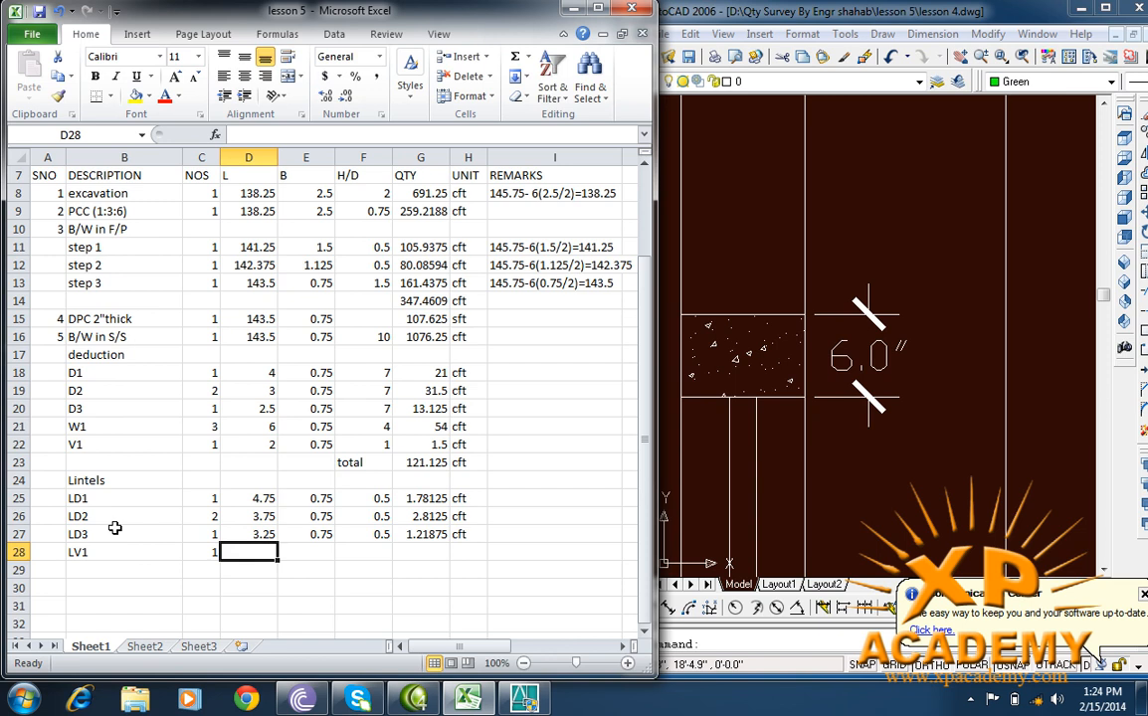
# Step: Enter the LV1 lintel dimensions in row 28: L 2.75, B 0.75 and H/D 0.5
pyautogui.write('2.75')
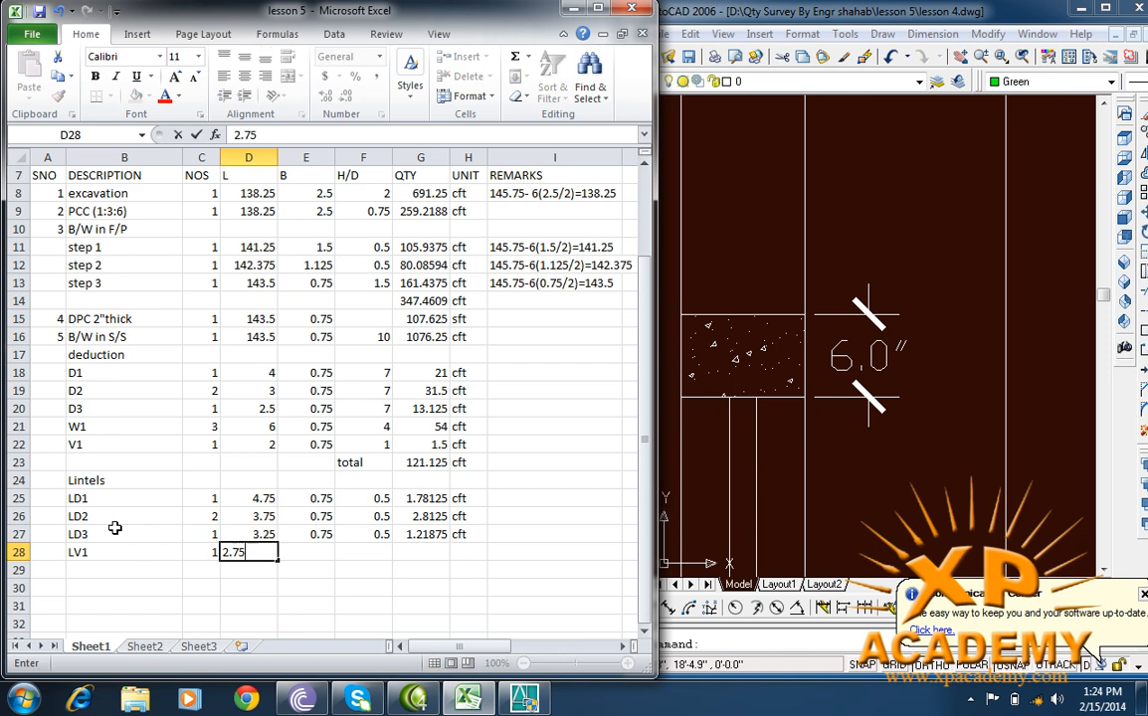
pyautogui.press('Tab')
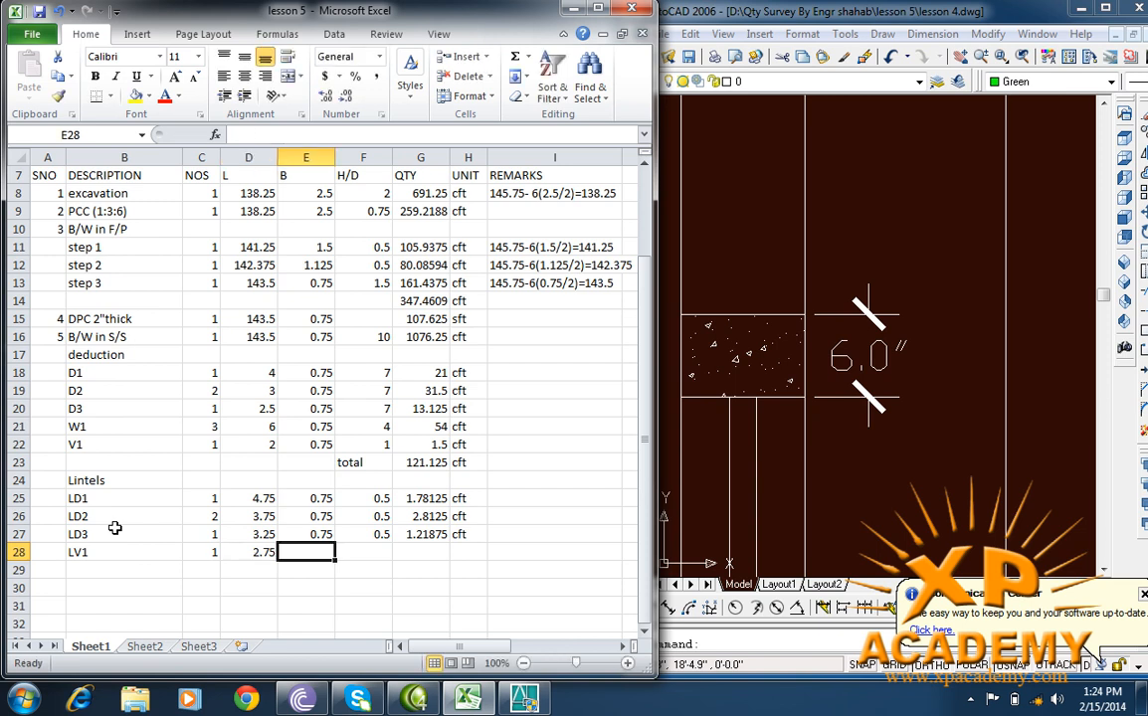
pyautogui.write('0.75')
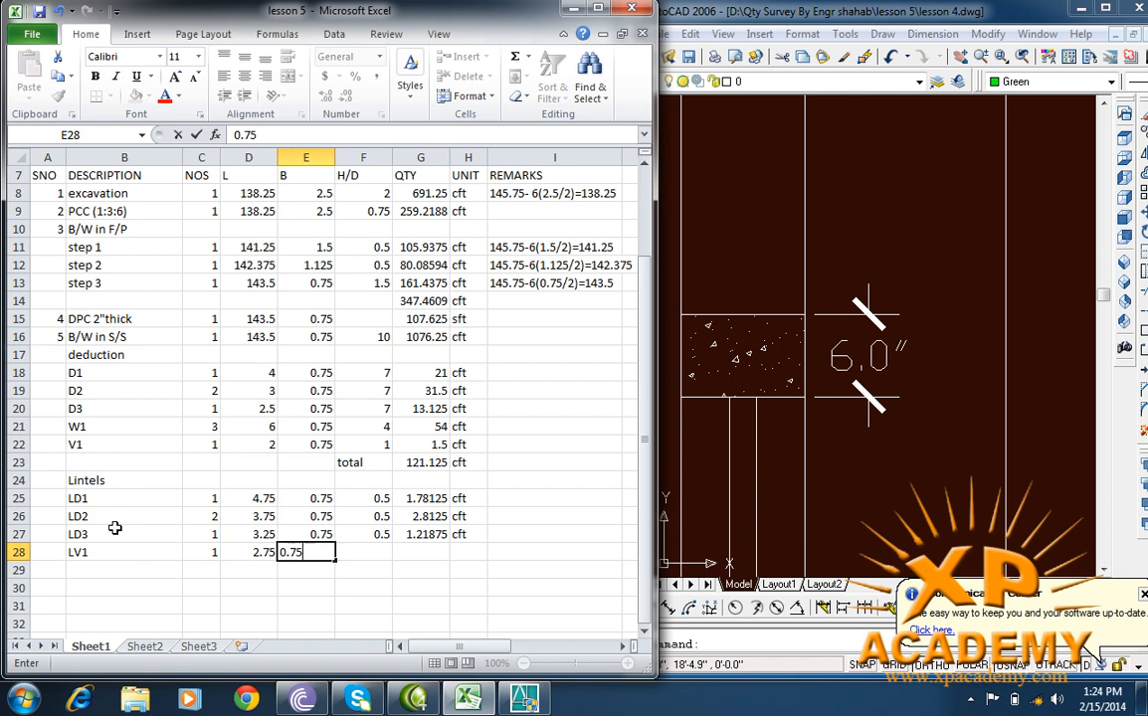
pyautogui.press('Tab')
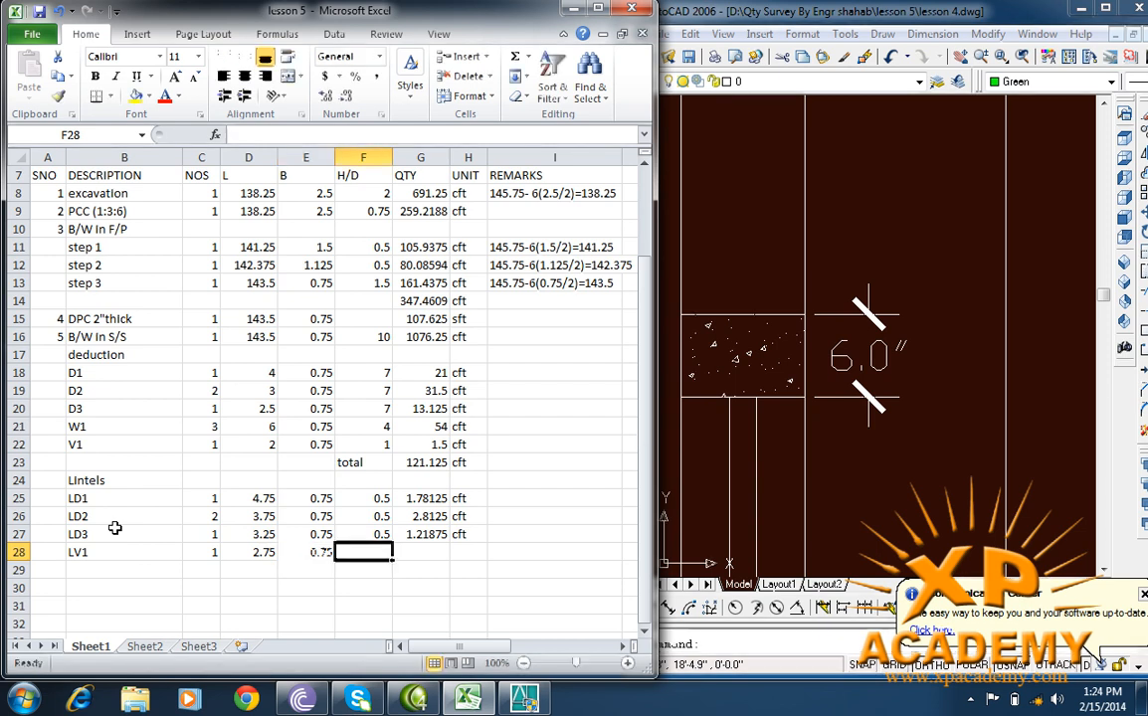
pyautogui.write('0.5')
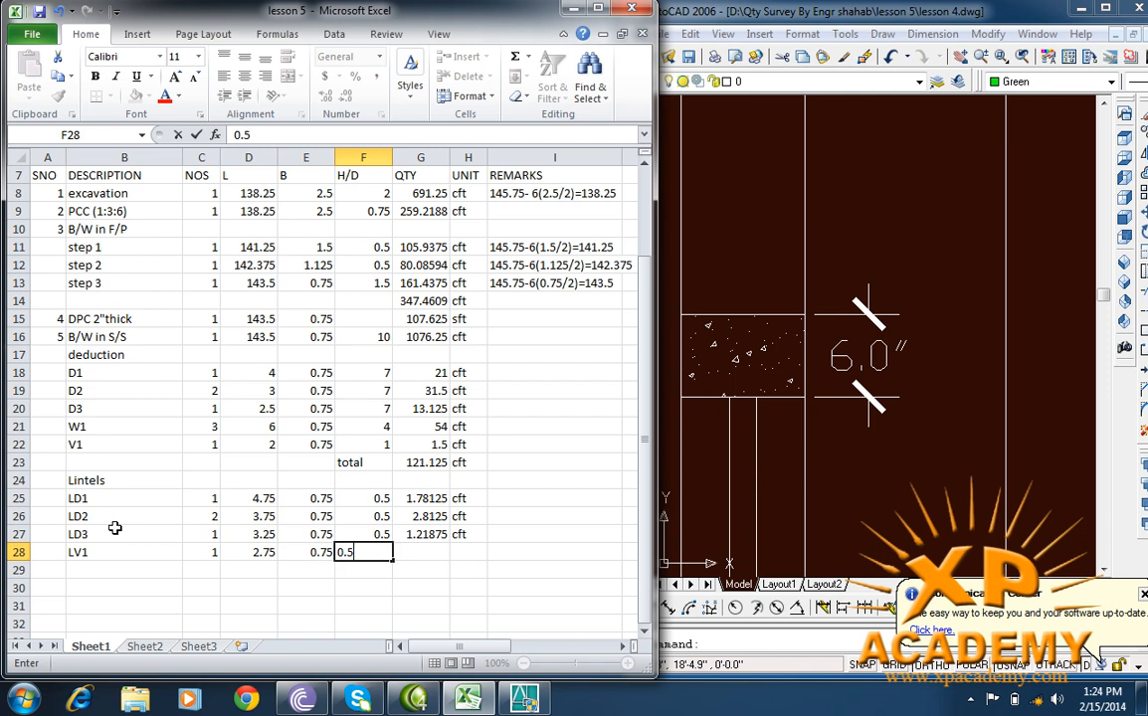
pyautogui.press('Tab')
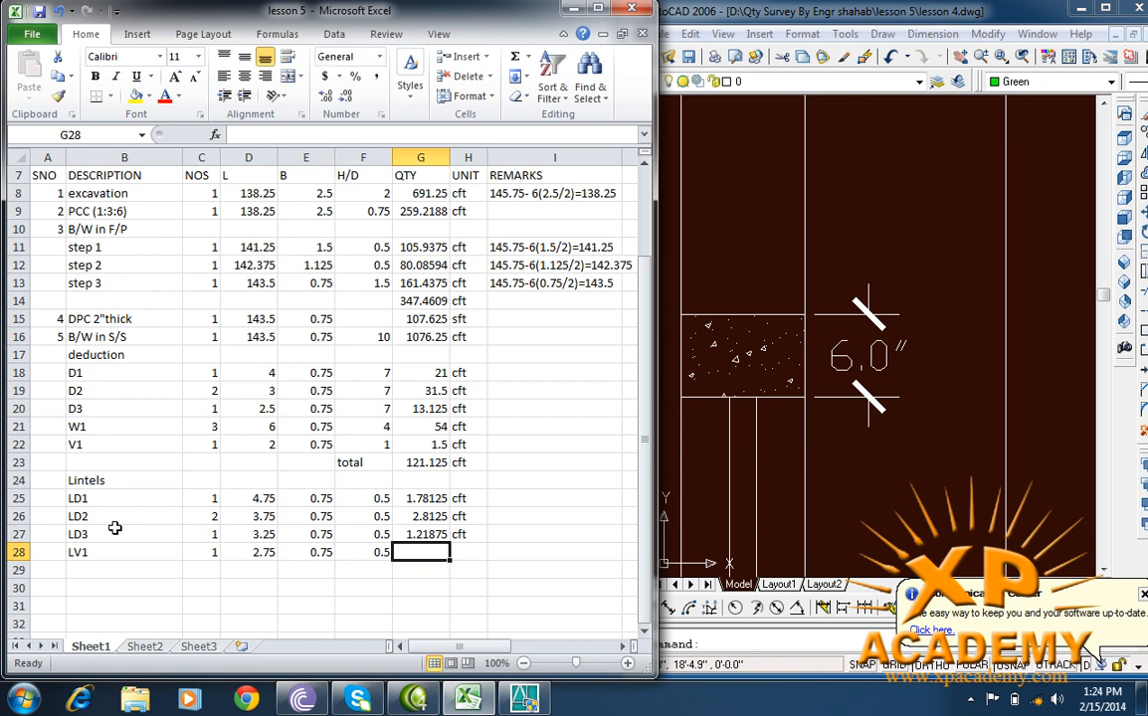
# Step: Fill the quantity formula and cft unit from the LD3 row down into the LV1 row
pyautogui.click(438, 534)
pyautogui.moveTo(428, 534); pyautogui.dragTo(477, 537)
pyautogui.click(467, 549)
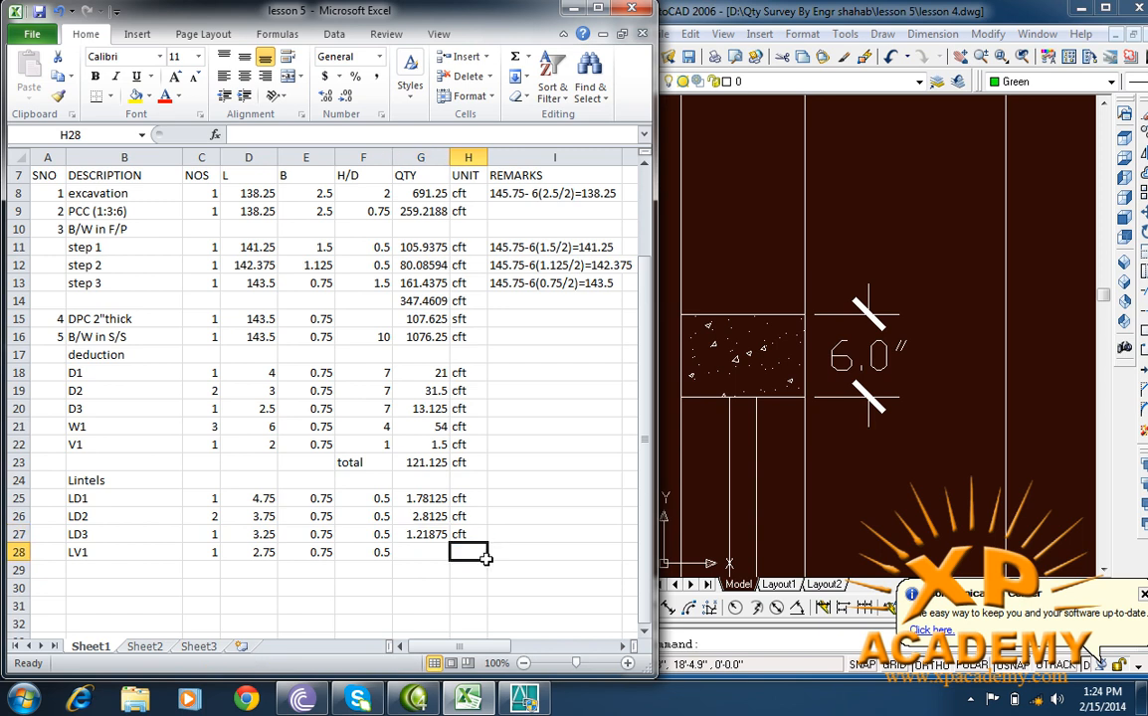
pyautogui.click(423, 537)
pyautogui.moveTo(429, 534); pyautogui.dragTo(481, 565)
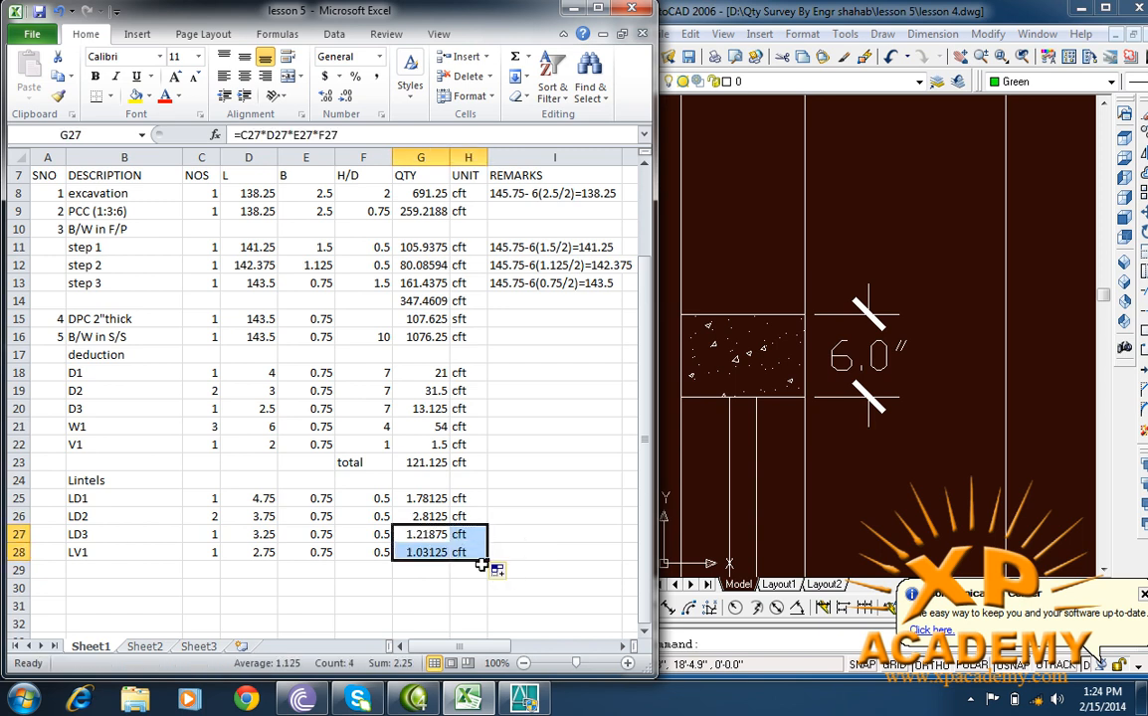
# Step: Sum the LD1 to LV1 lintel quantities in G29 with =G25+G26+G27+G28
pyautogui.click(419, 571)
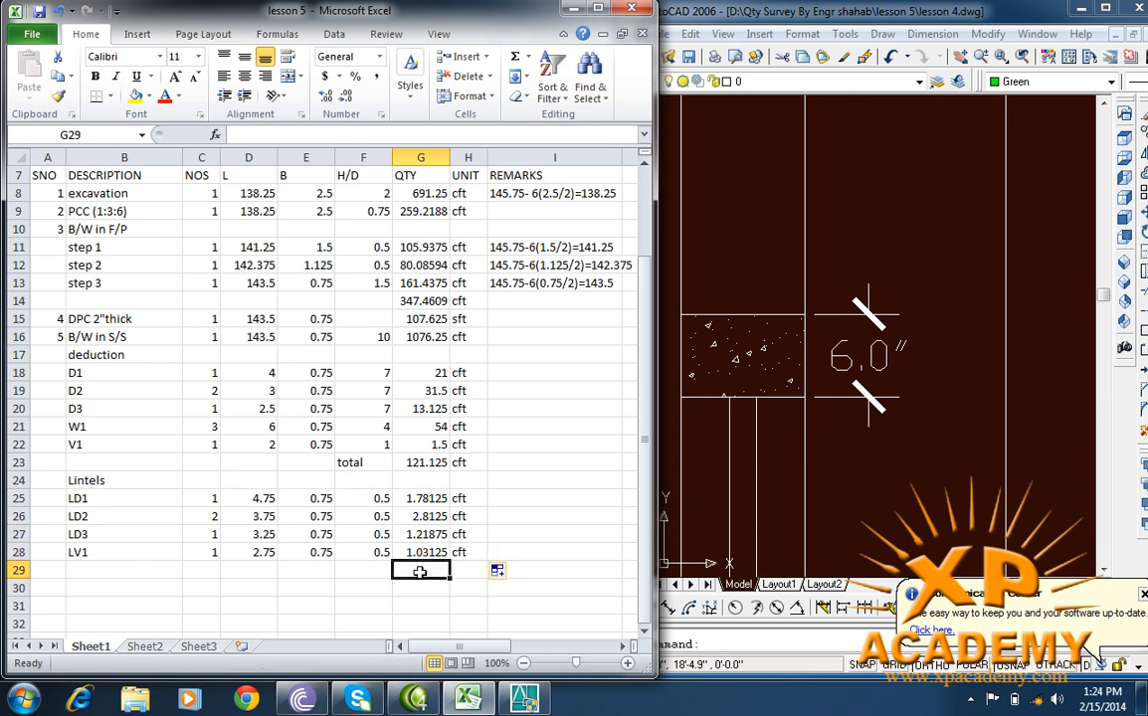
pyautogui.write('+')
pyautogui.press('Escape')
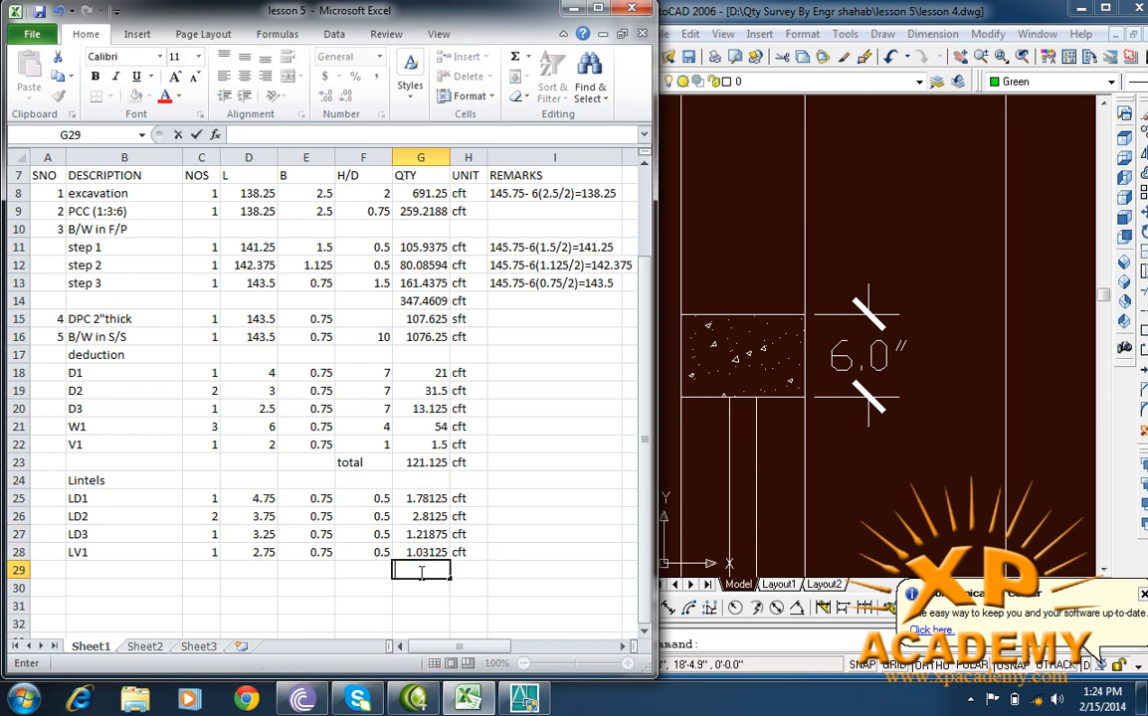
pyautogui.write('=')
pyautogui.click(420, 500)
pyautogui.write('+')
pyautogui.click(421, 516)
pyautogui.write('+')
pyautogui.click(427, 534)
pyautogui.write('+')
pyautogui.click(430, 552)
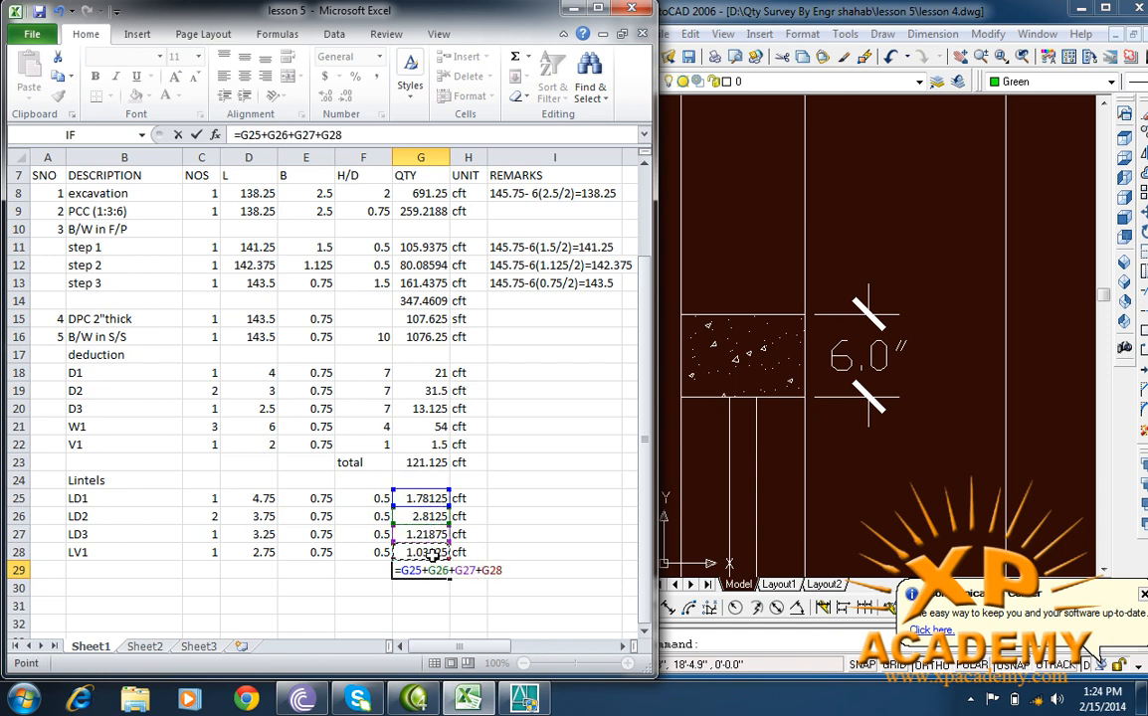
pyautogui.press('Return')
# Step: Enter cft in H29 as the unit of the lintel total
pyautogui.click(458, 566)
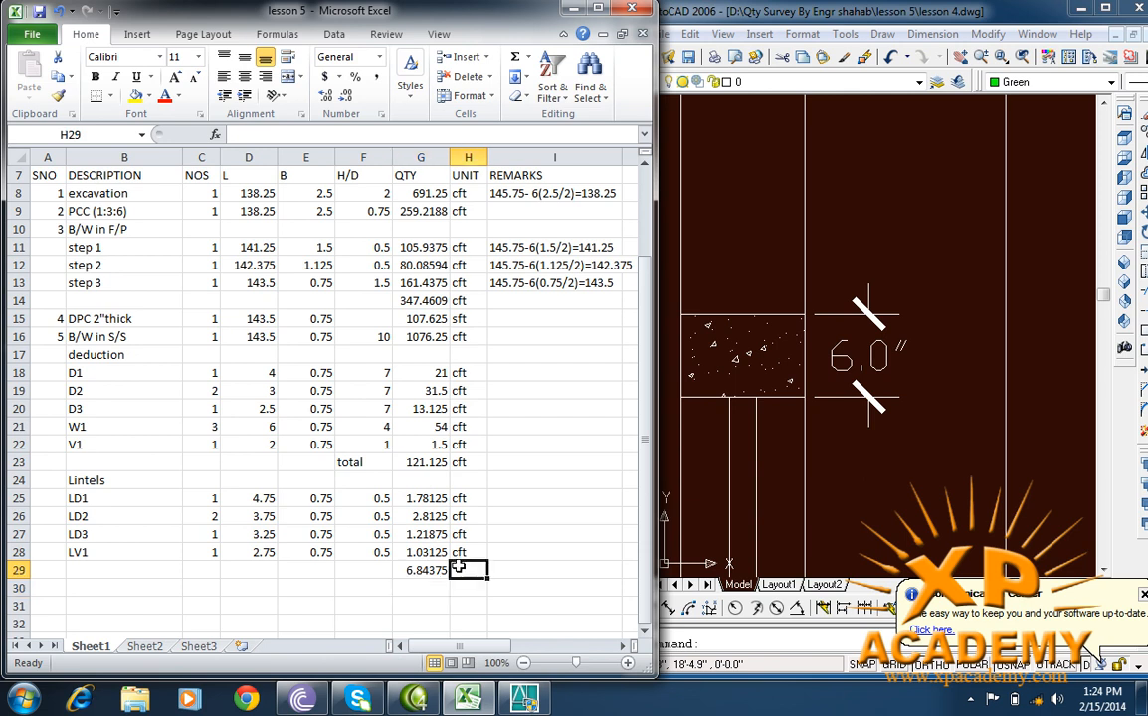
pyautogui.write('cft')
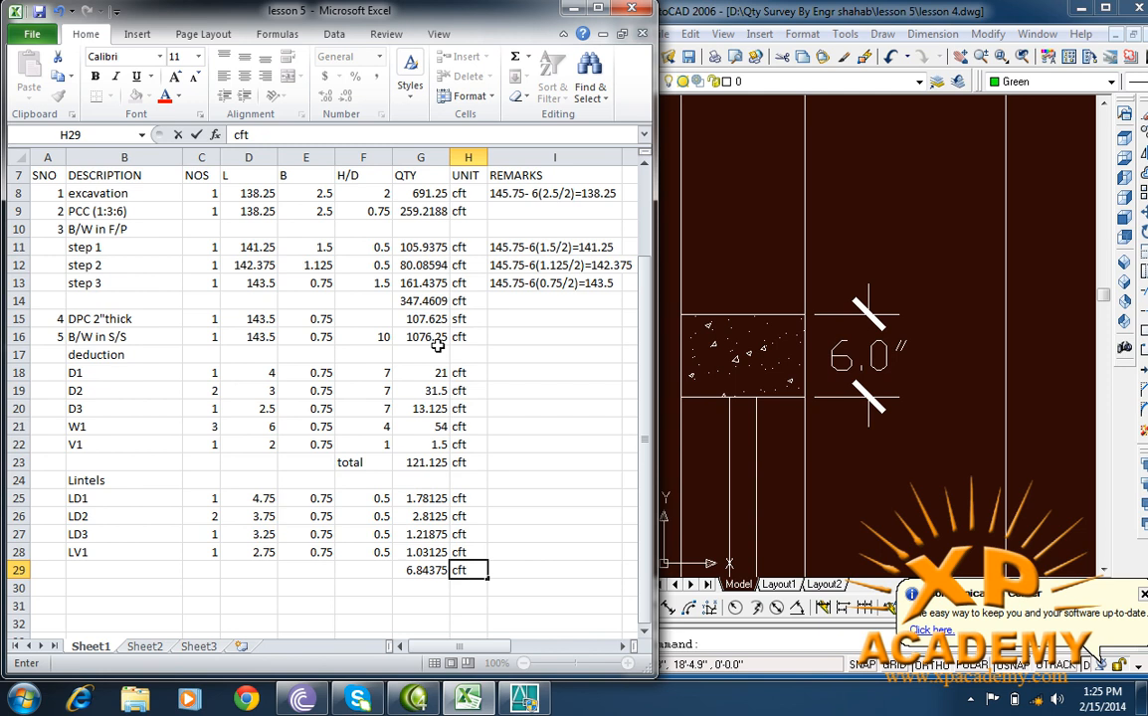
pyautogui.click(438, 339)
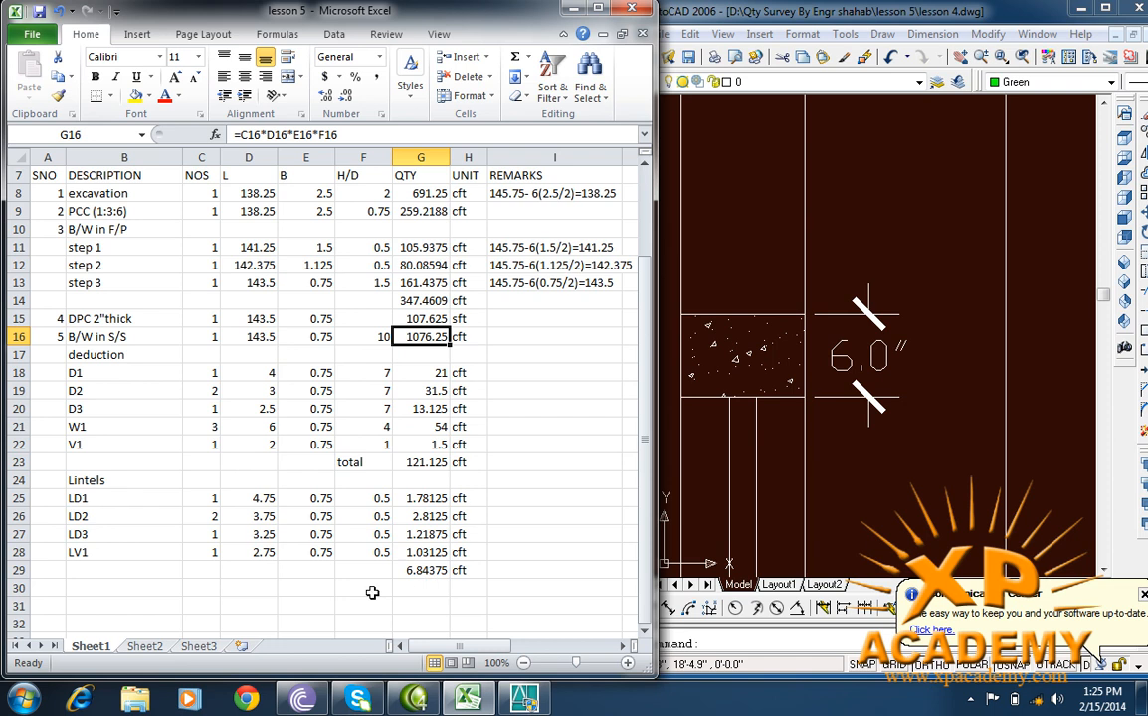
# Step: Label cell D30 as net quantity for B/w
pyautogui.click(240, 589)
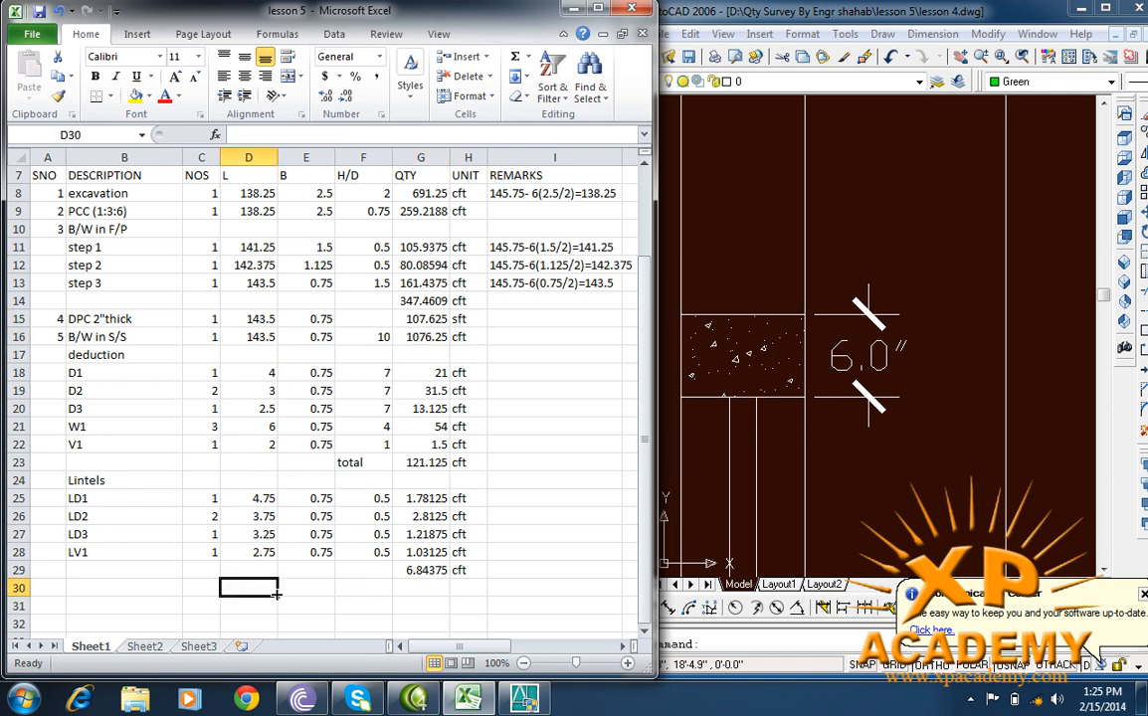
pyautogui.write('net quan')
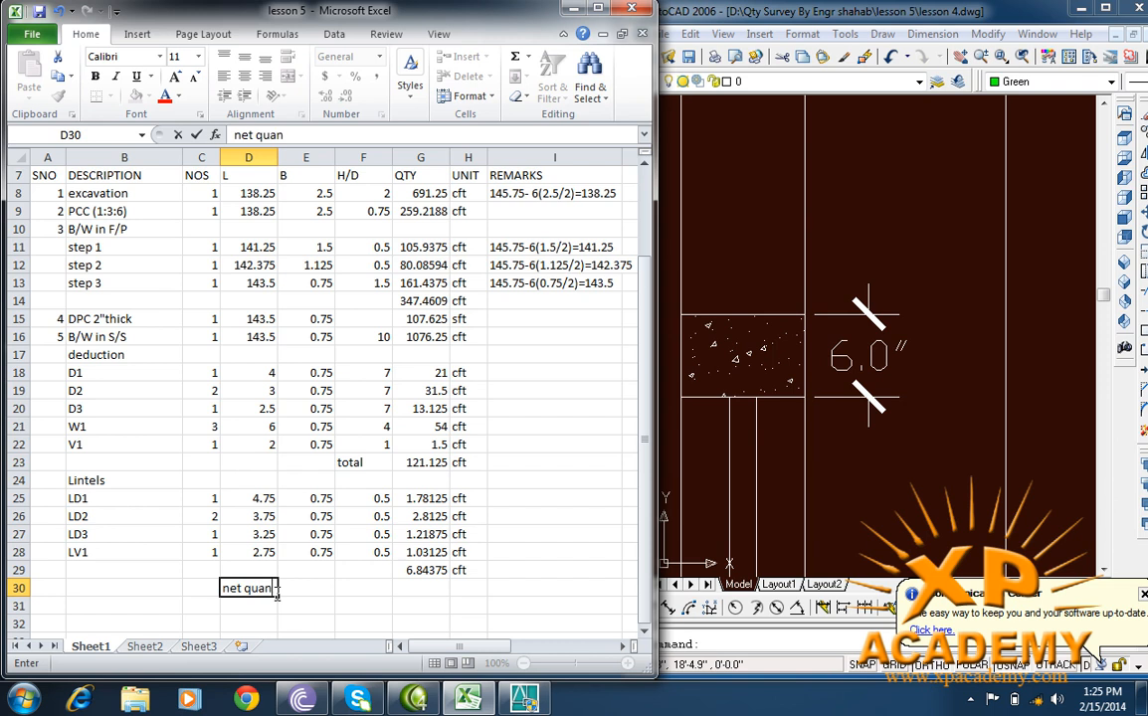
pyautogui.write('tity for B/w')
pyautogui.click(439, 588)
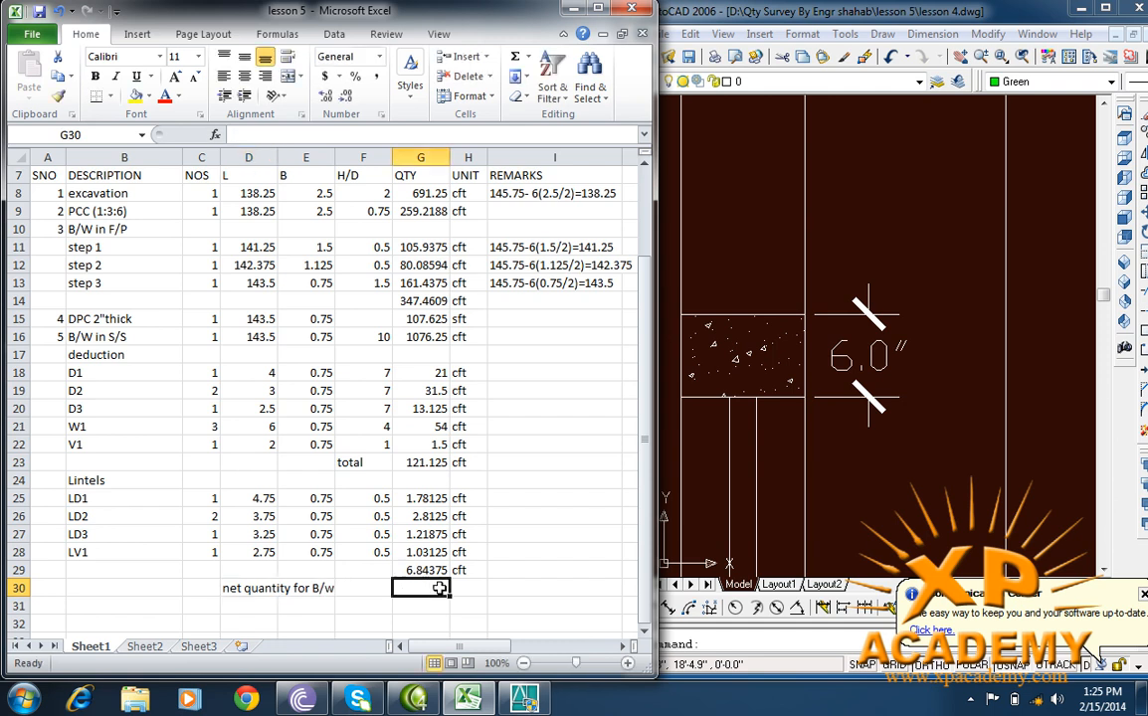
pyautogui.write('=')
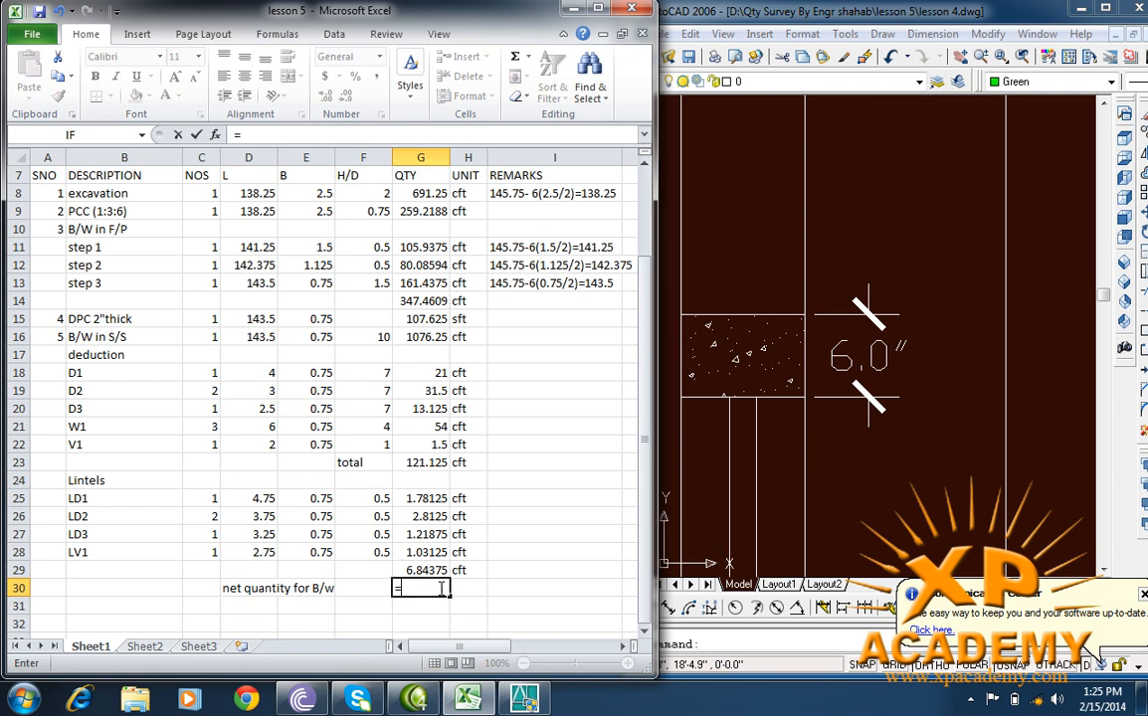
pyautogui.click(438, 337)
pyautogui.write('-')
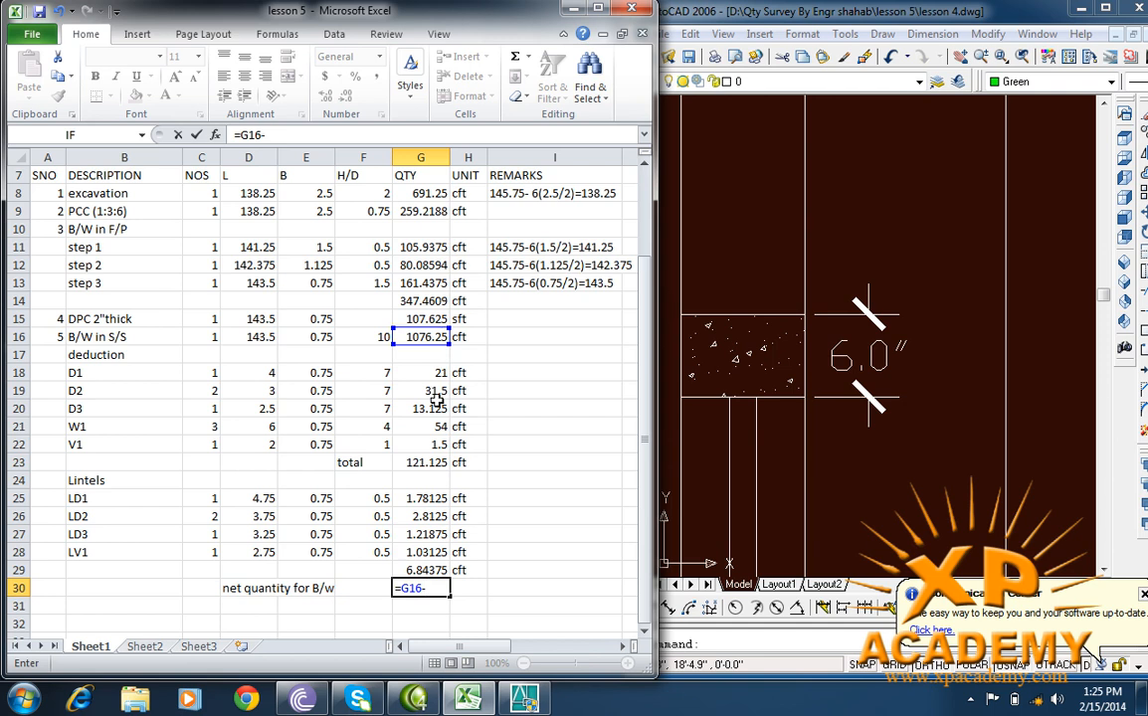
pyautogui.click(428, 462)
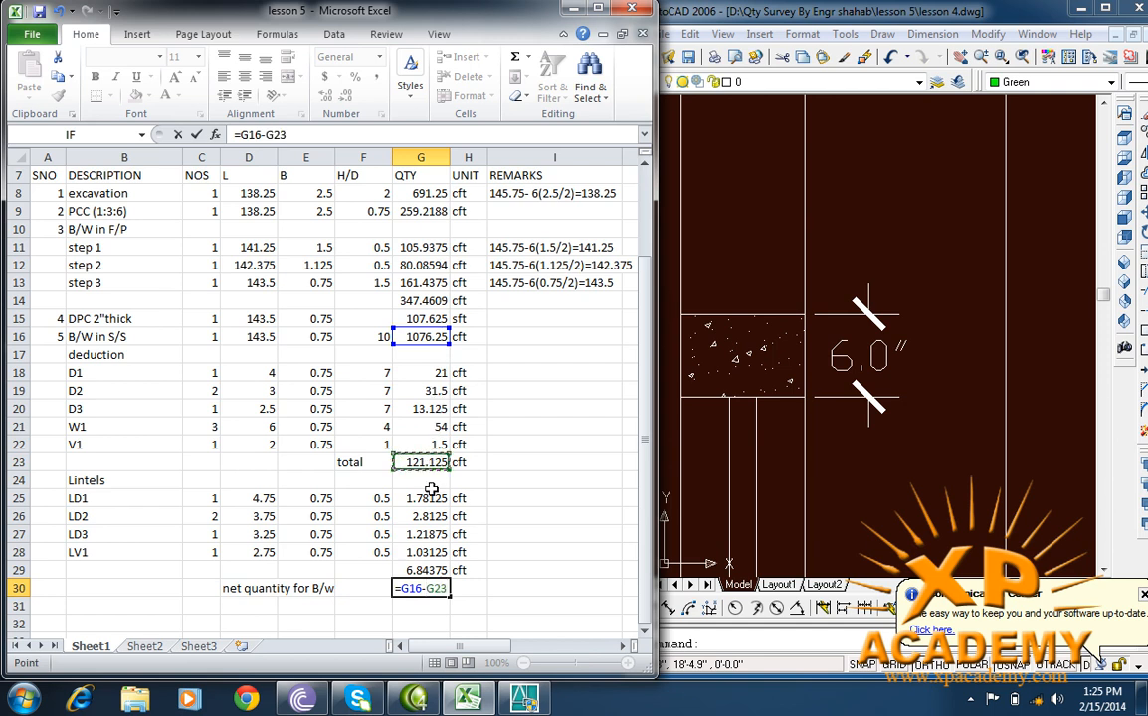
pyautogui.write('_')
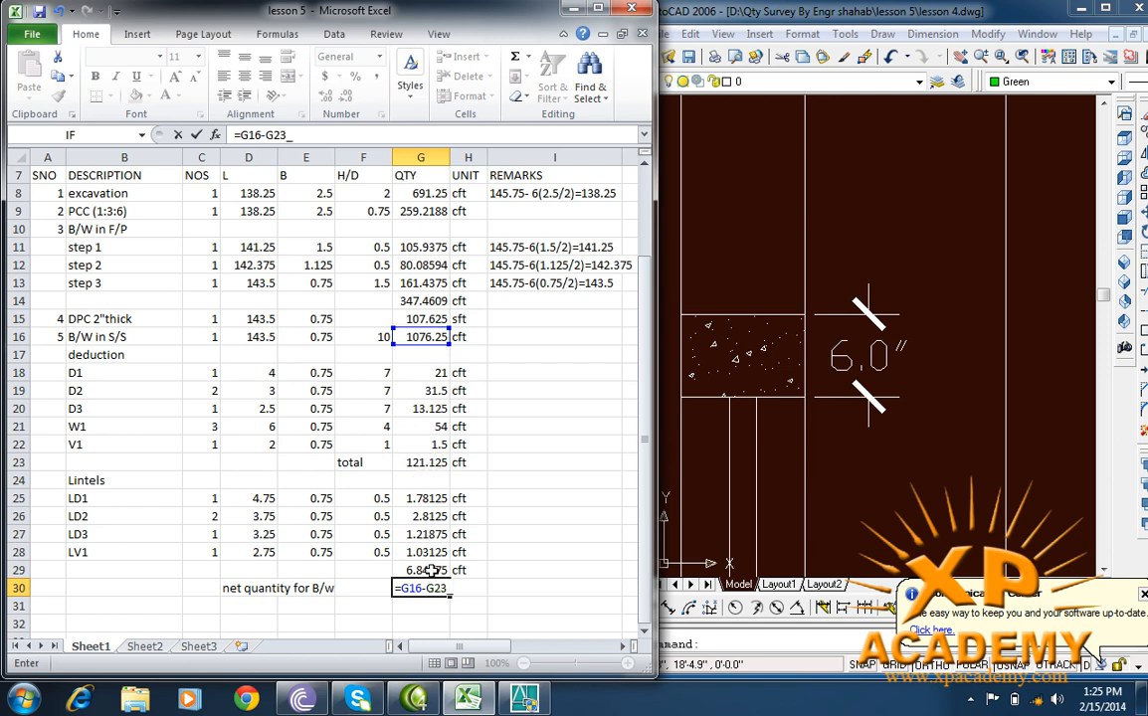
pyautogui.click(430, 570)
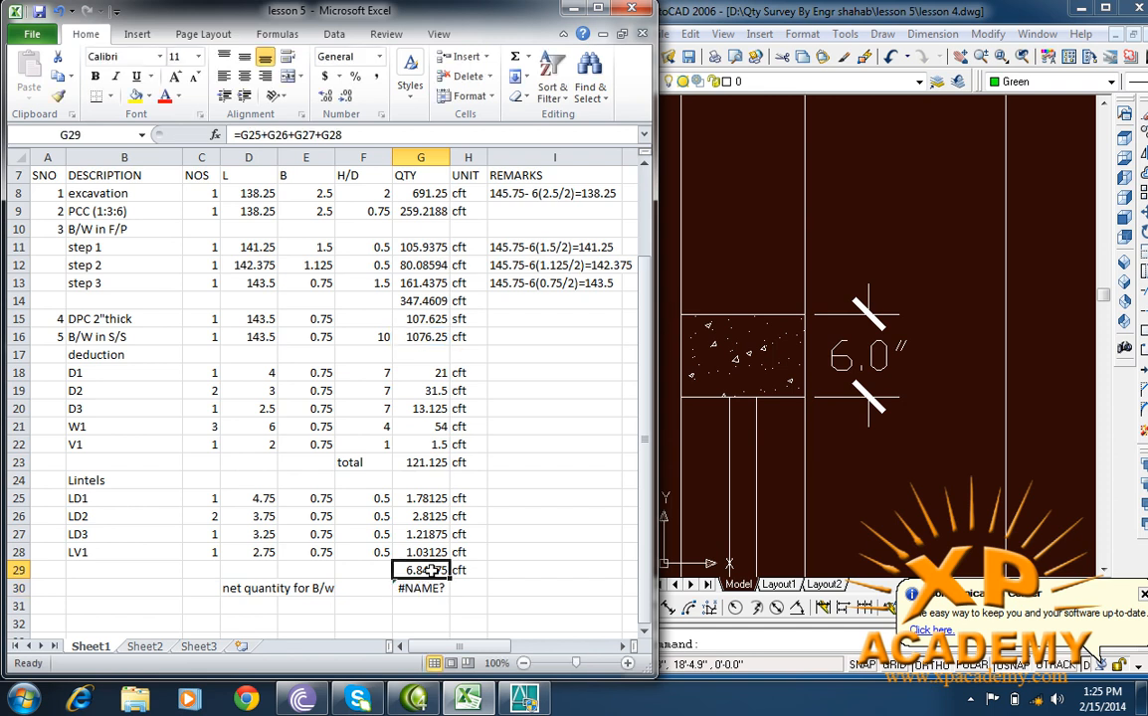
pyautogui.press('Down')
pyautogui.press('Delete')
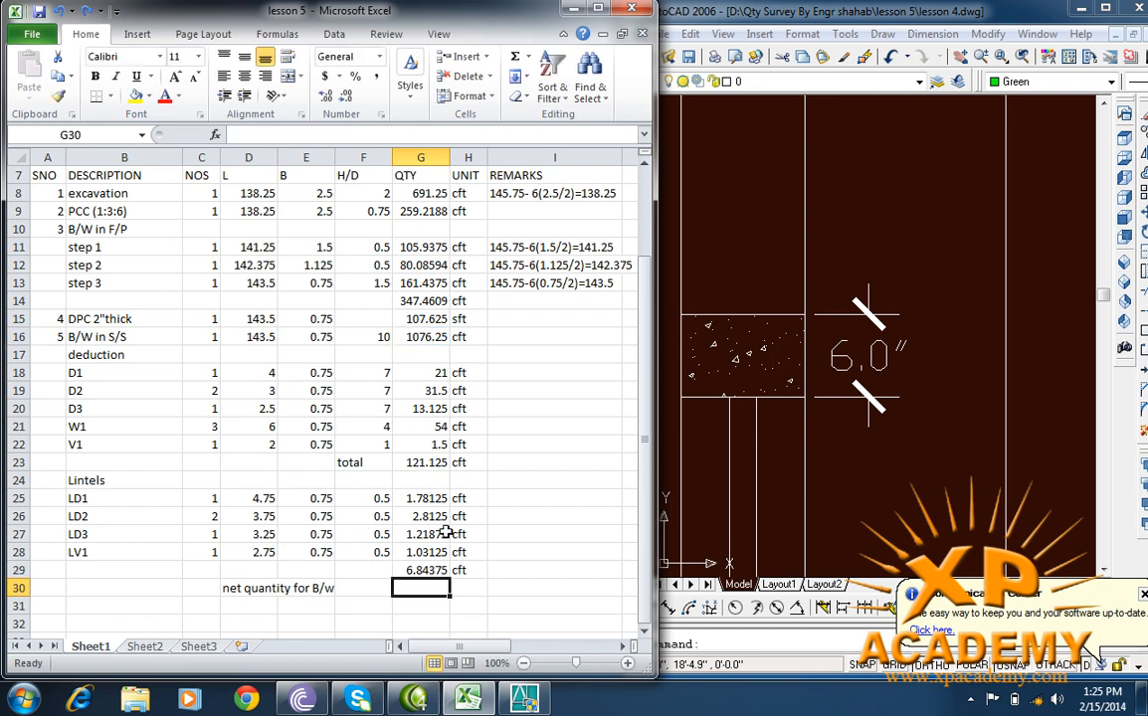
# Step: Calculate the net brickwork quantity in G30 with =G16-G23-G29 and enter cft as its unit in H30
pyautogui.write('=')
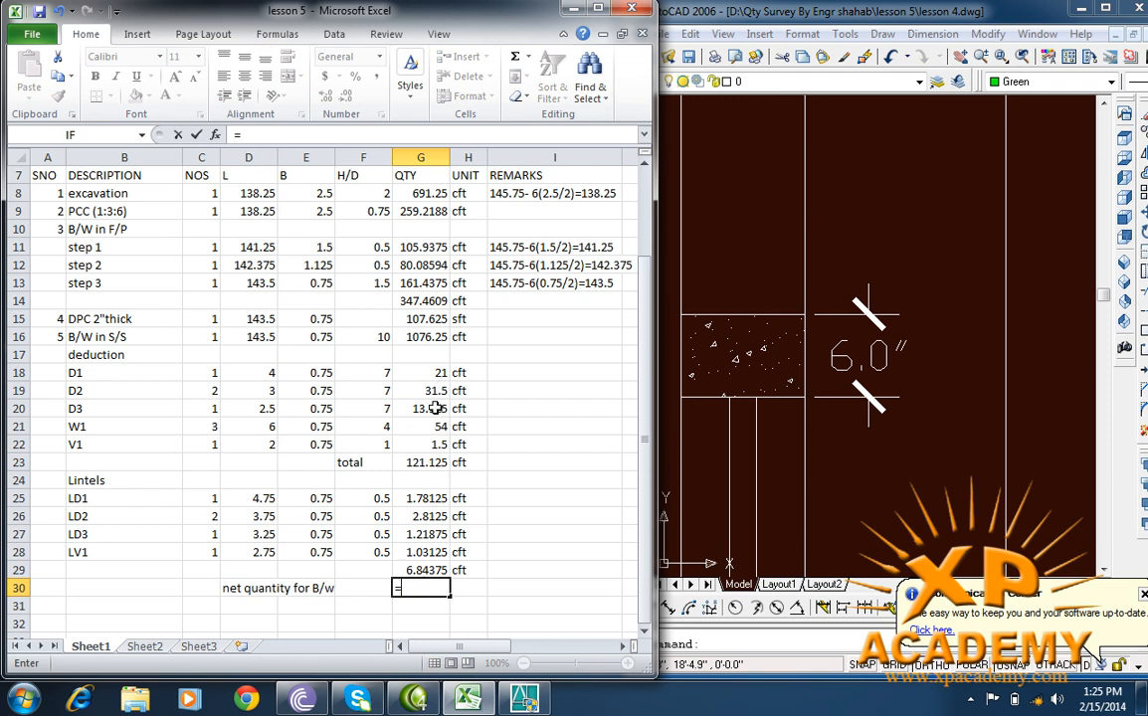
pyautogui.click(438, 341)
pyautogui.write('-')
pyautogui.click(443, 464)
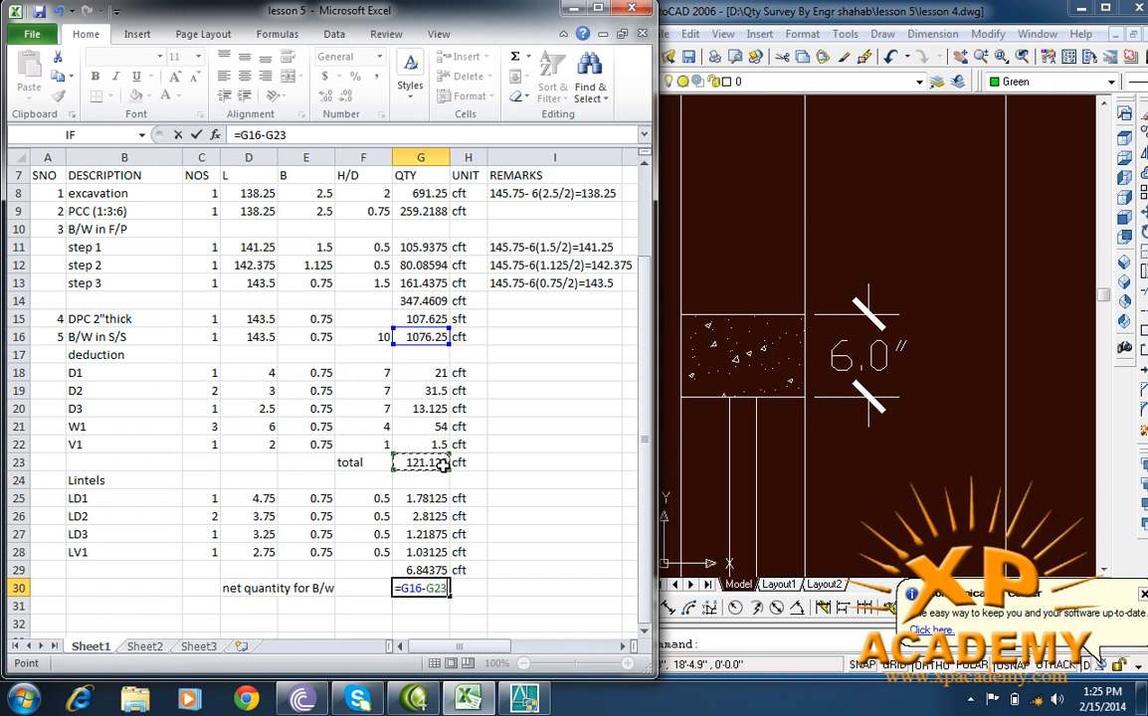
pyautogui.write('-')
pyautogui.click(437, 570)
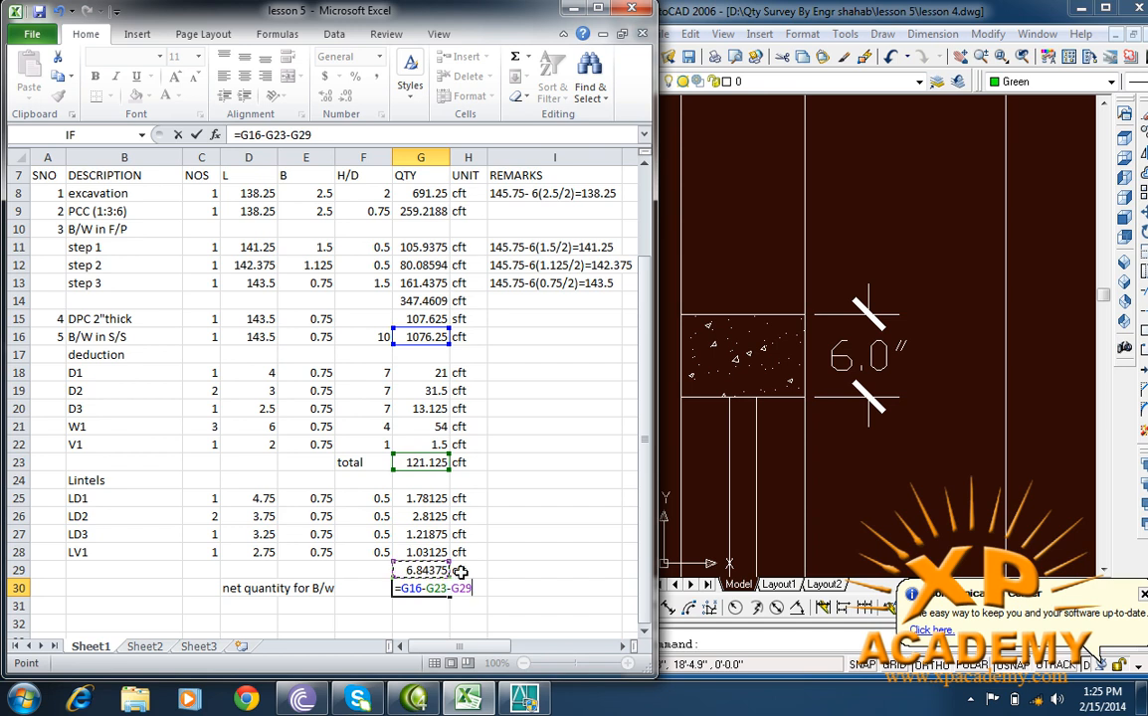
pyautogui.press('Return')
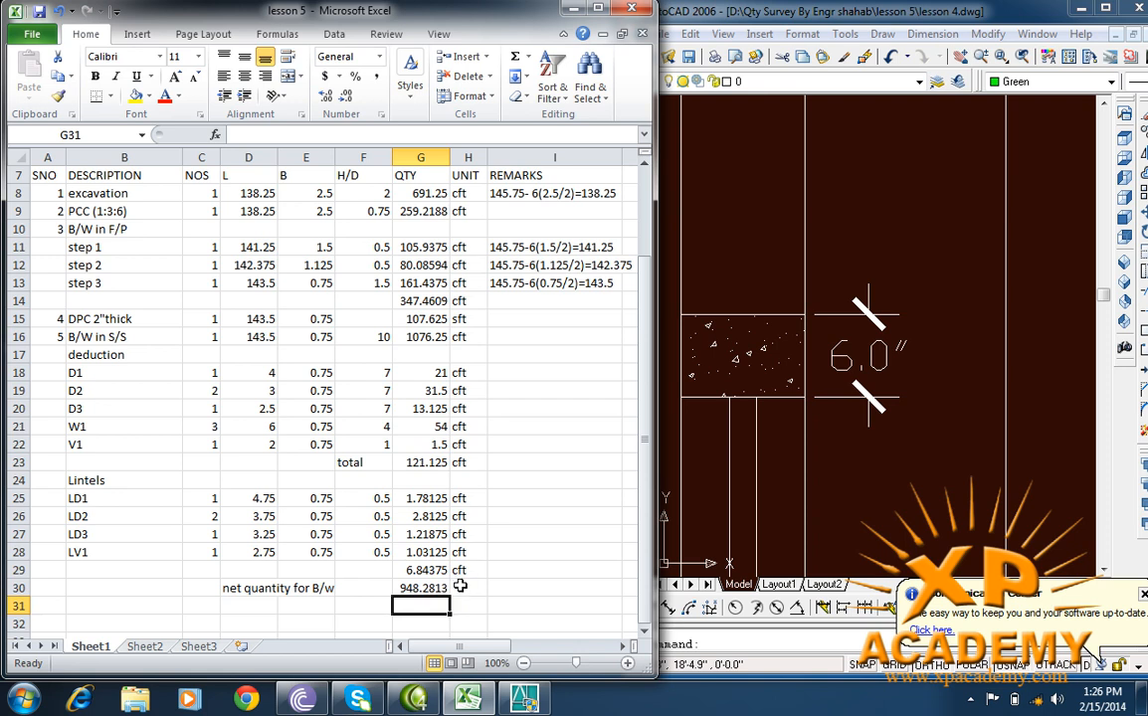
pyautogui.click(462, 588)
pyautogui.write('cft')
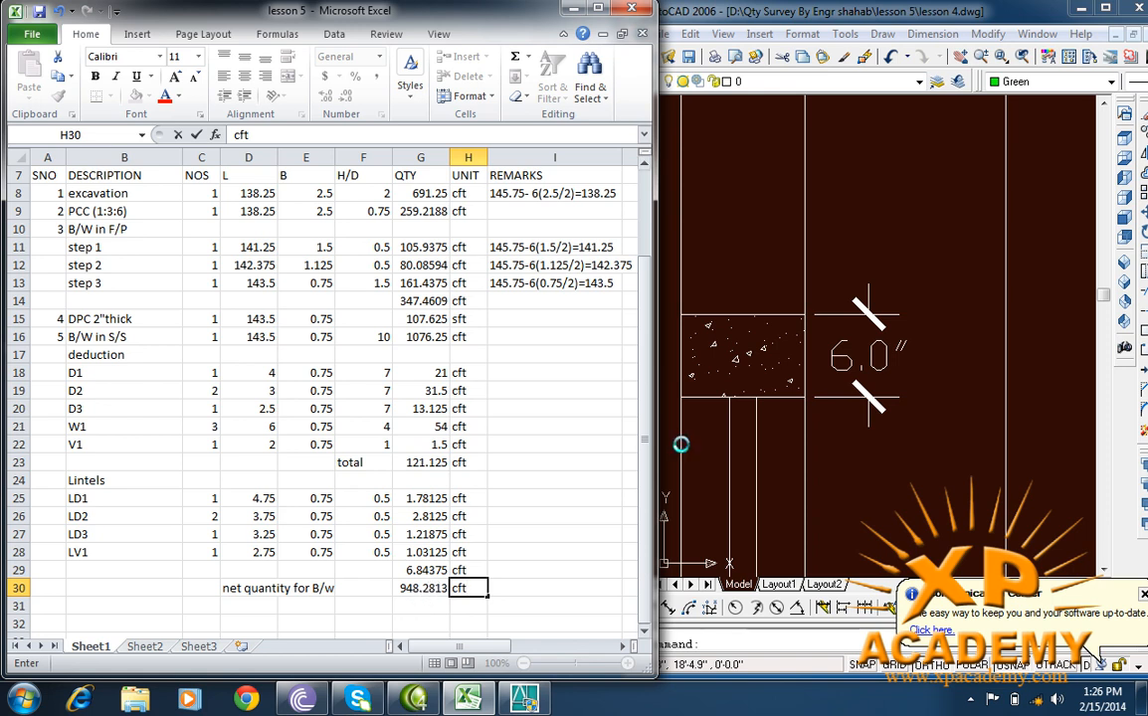
# Step: Add item number 6 with the description plaster in row 31
pyautogui.click(765, 433)
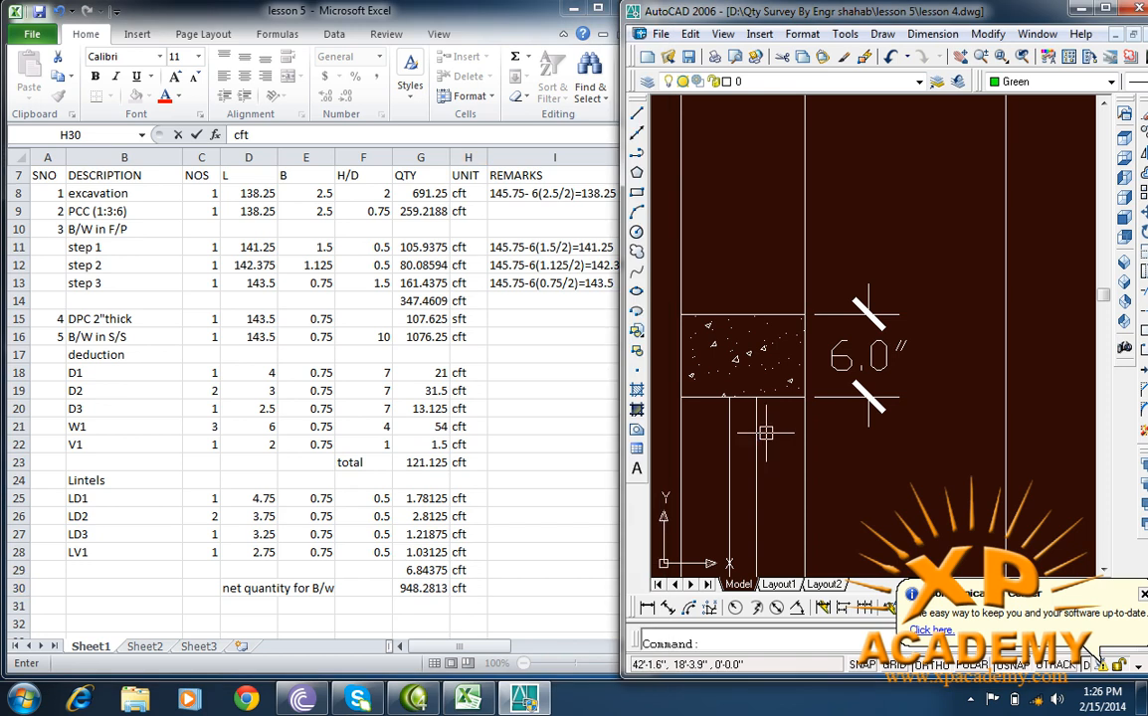
pyautogui.scroll(-3, 882, 395)
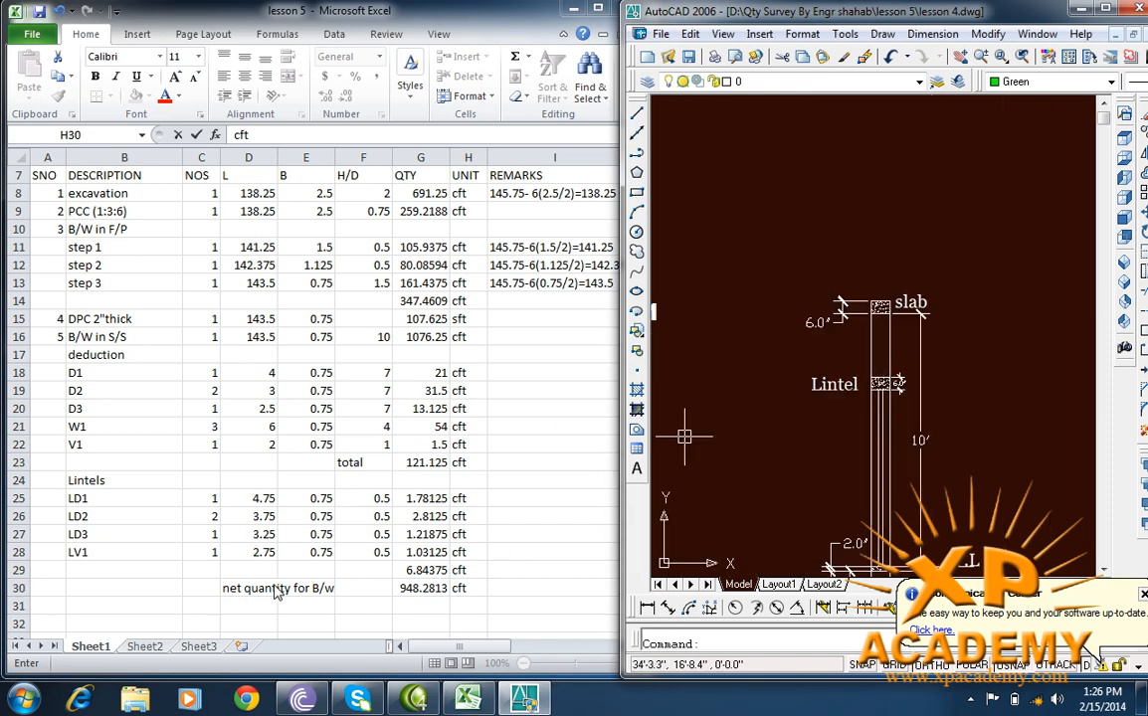
pyautogui.click(49, 604)
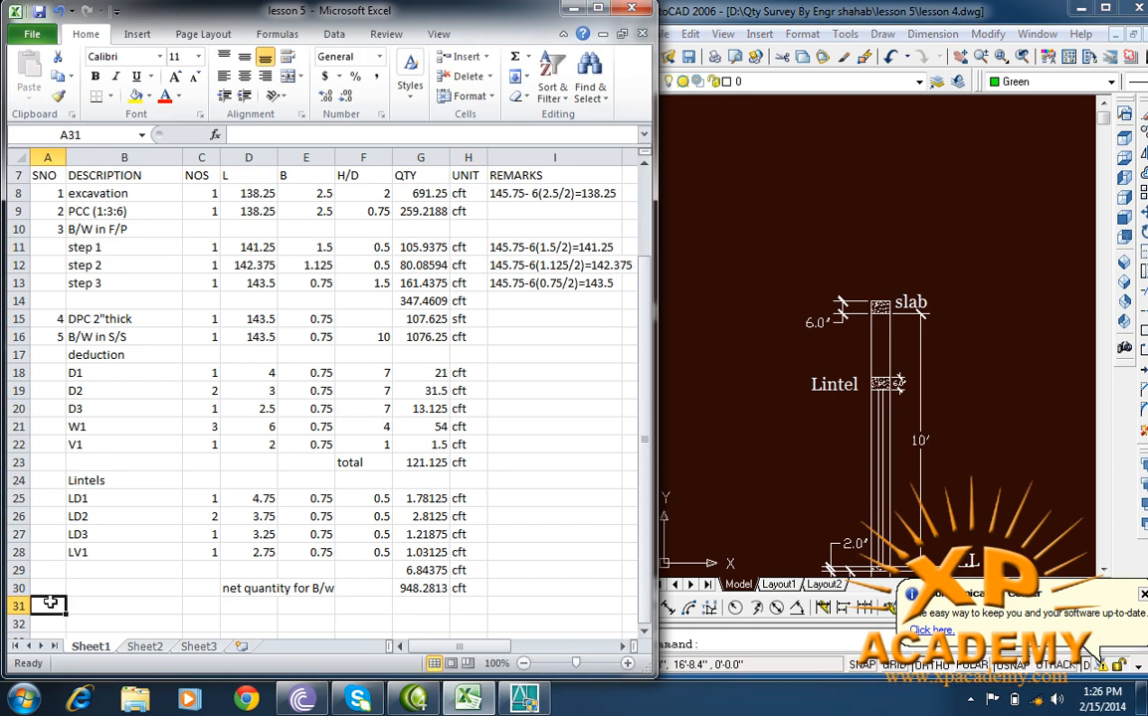
pyautogui.write('6')
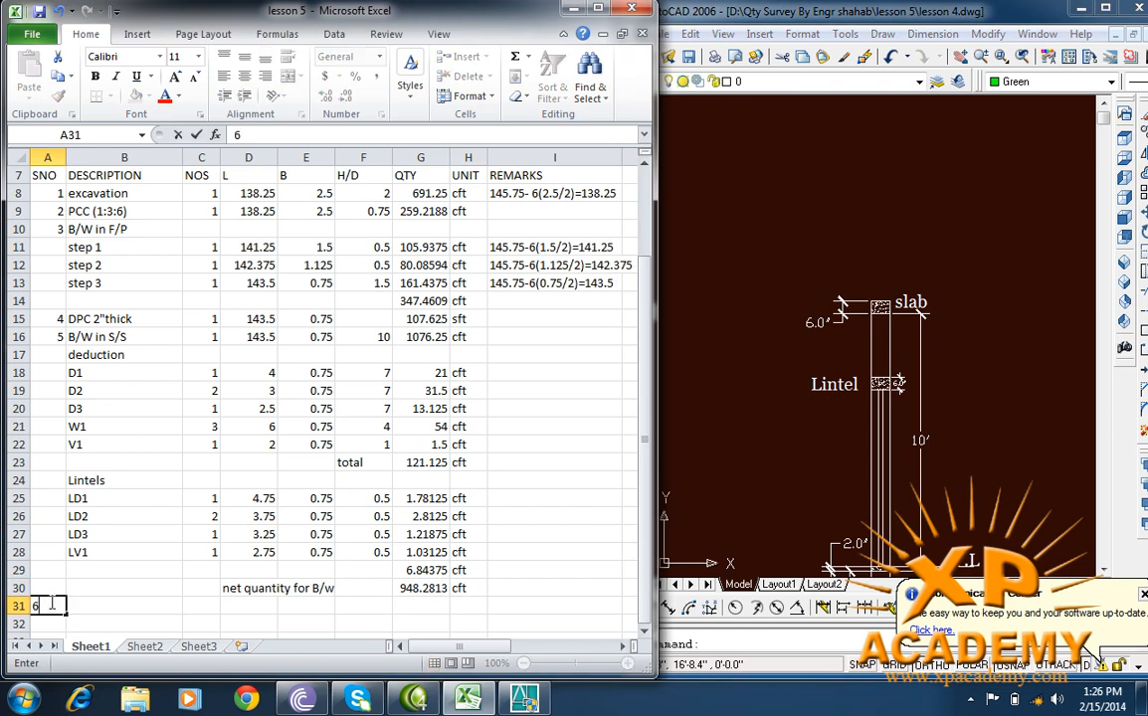
pyautogui.press('Tab')
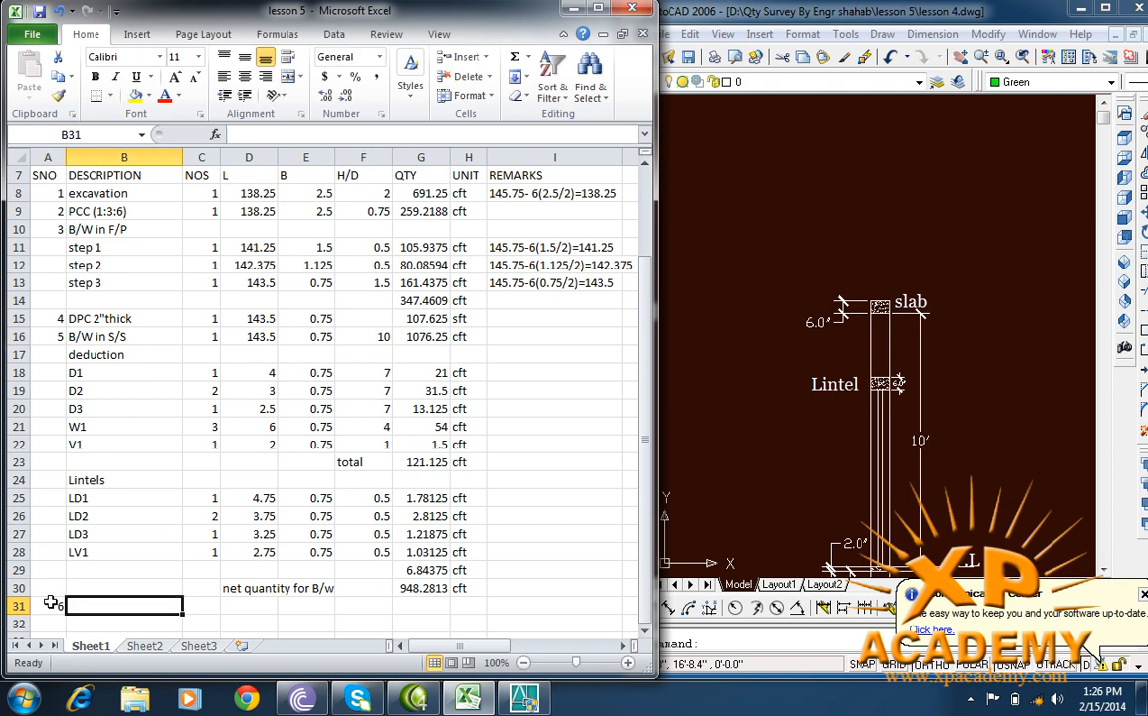
pyautogui.write('pla')
pyautogui.write('ster')
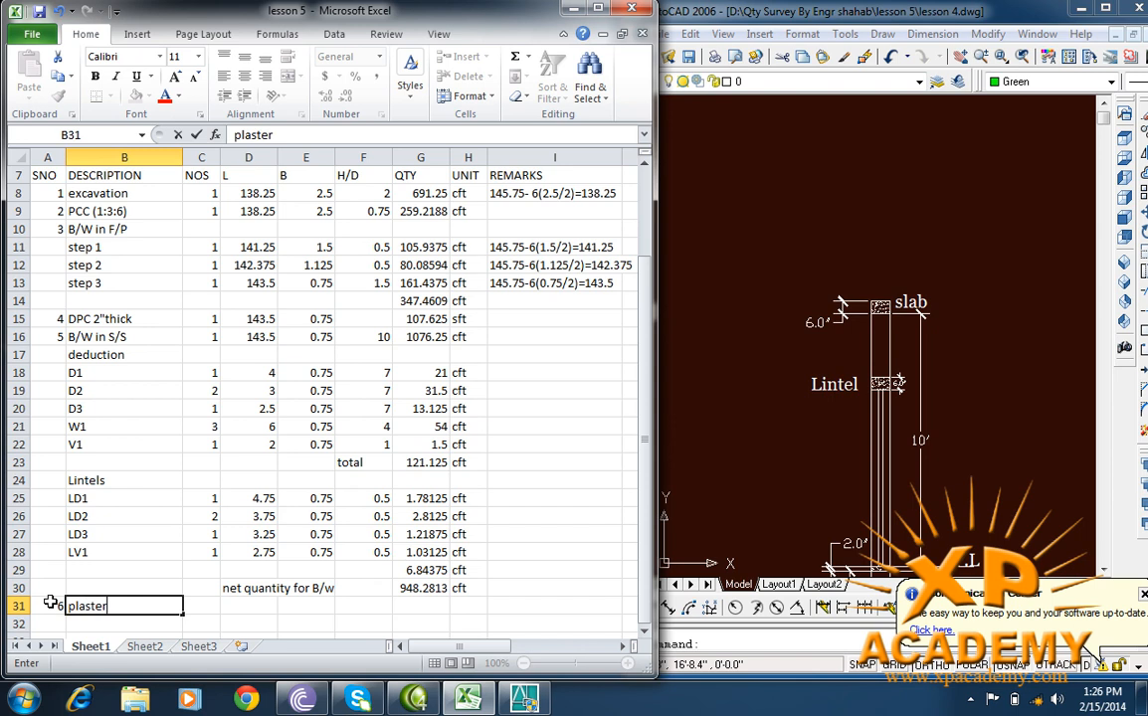
pyautogui.press('Tab')
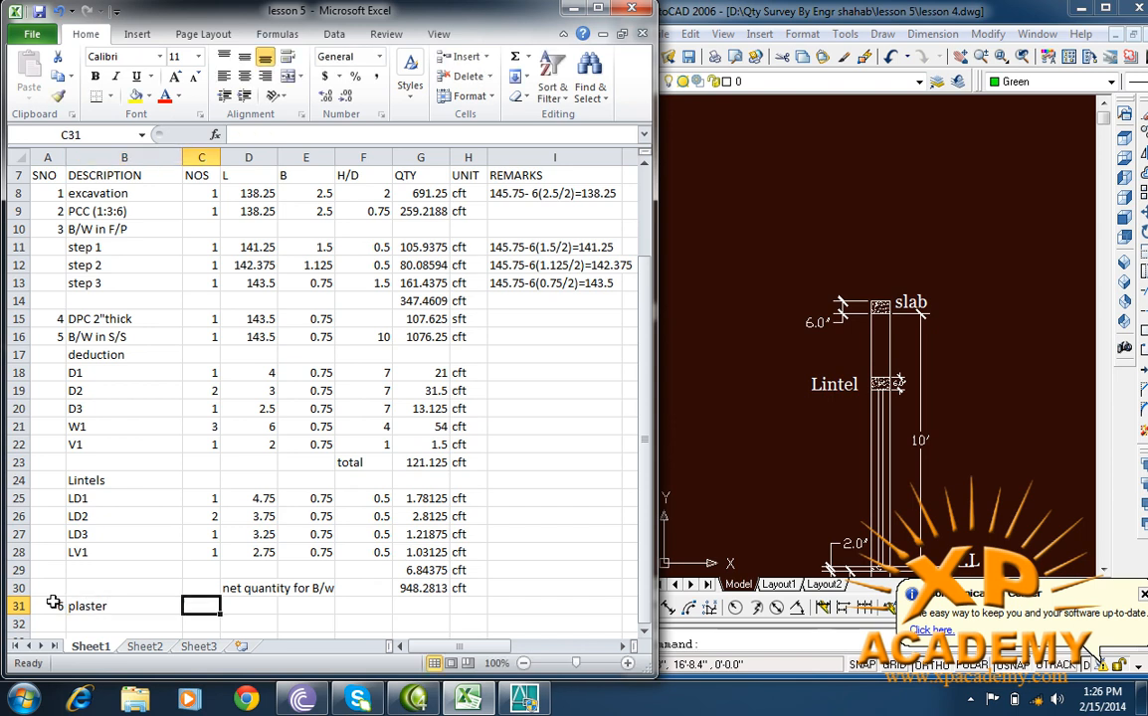
# Step: Enter 1 as the number and 143.5 as the length of the plaster item in row 31
pyautogui.write('1')
pyautogui.press('Tab')
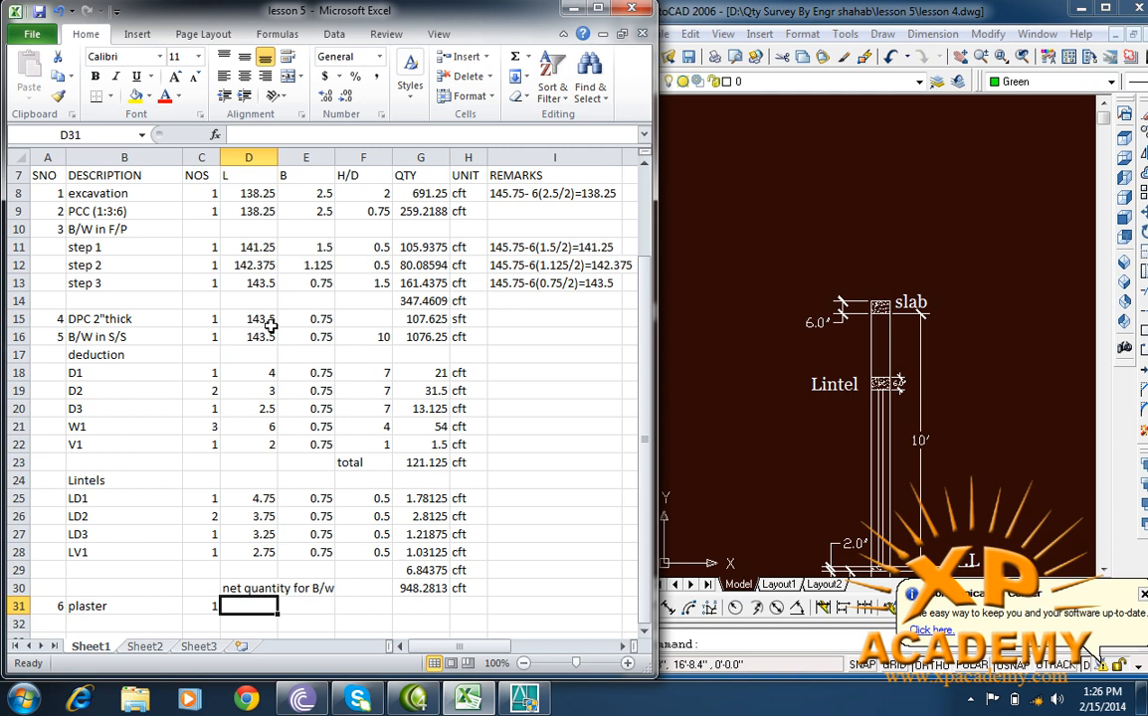
pyautogui.write('143.5')
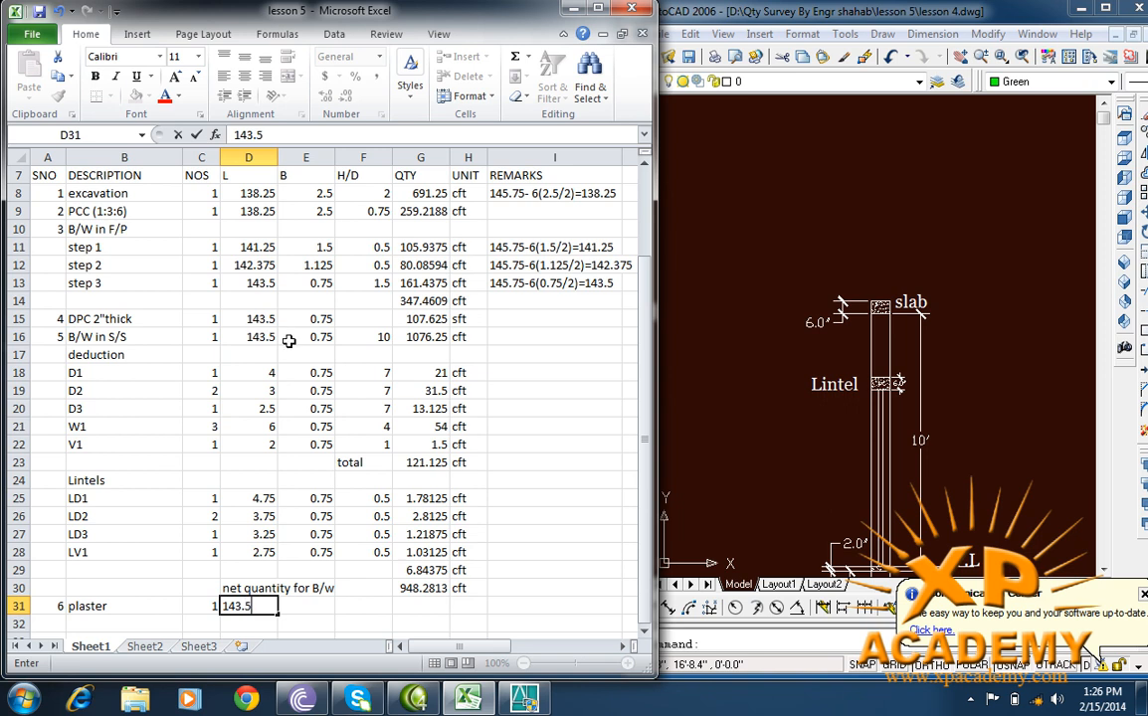
pyautogui.click(311, 606)
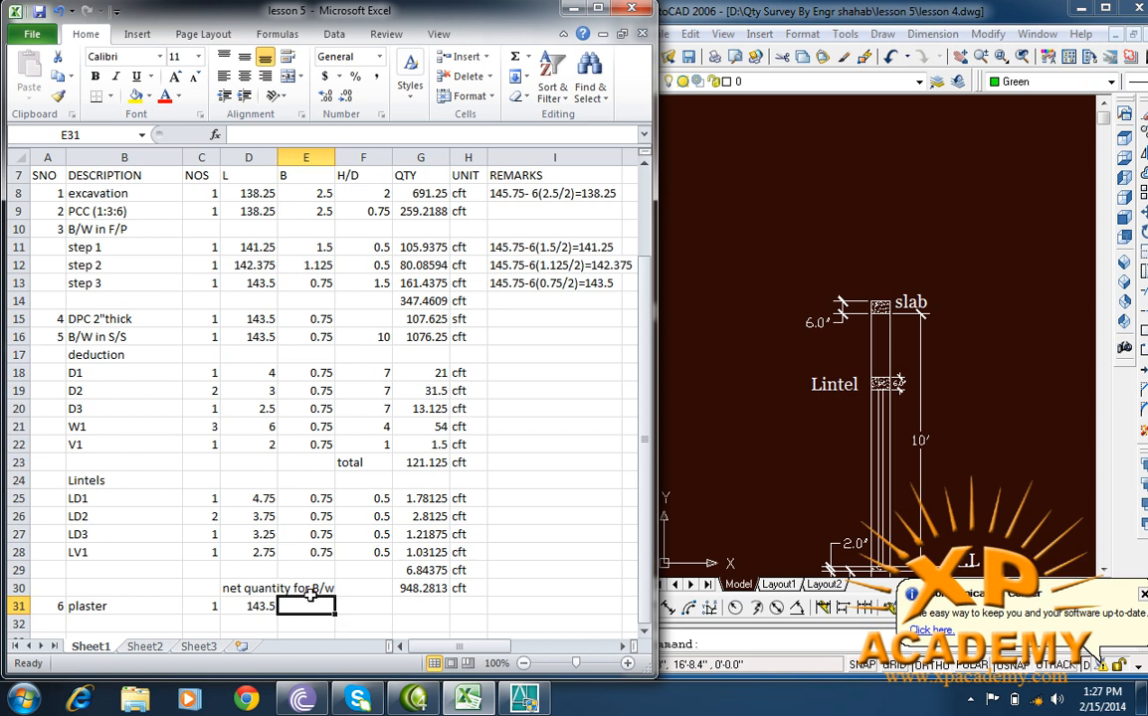
pyautogui.press('Right')
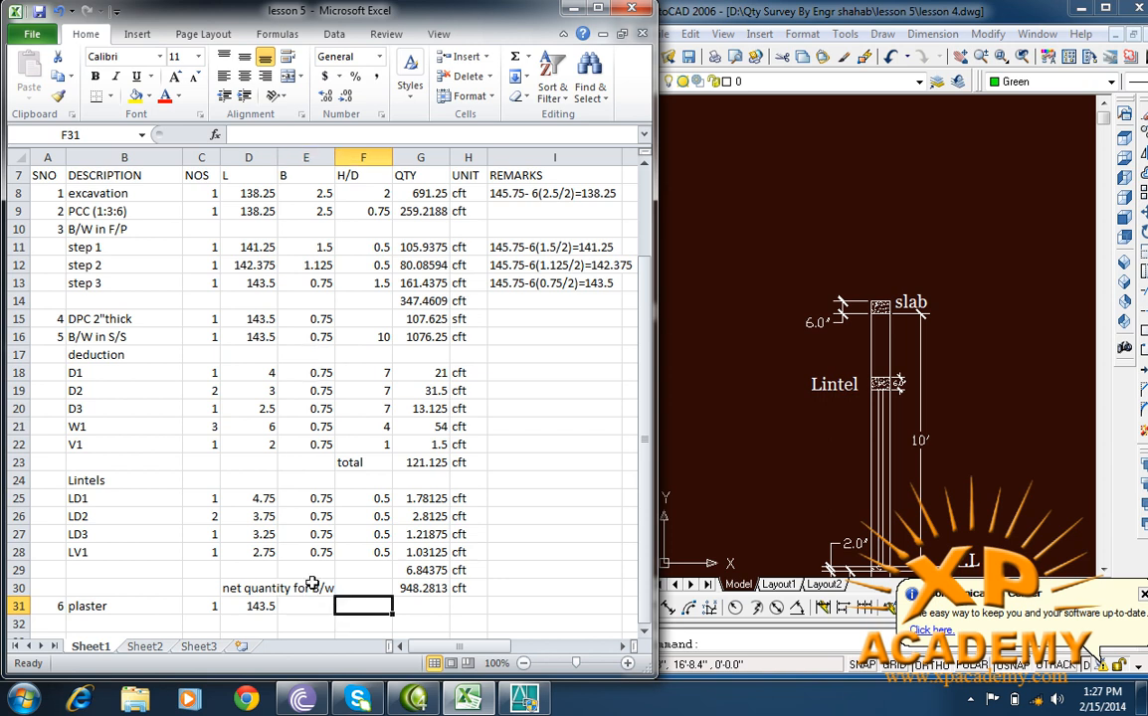
# Step: Switch to AutoCAD and examine the wall section's height up to the slab and its dimensions between plinth level and ground level
pyautogui.click(913, 505)
pyautogui.moveTo(864, 506); pyautogui.dragTo(835, 280)
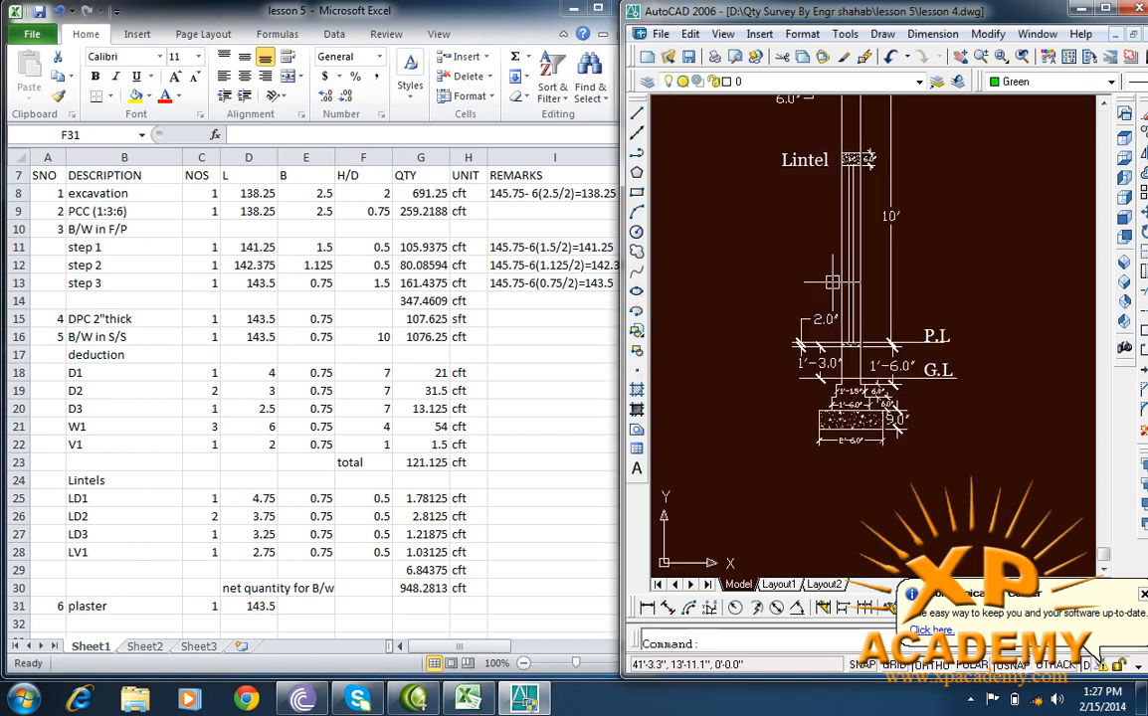
pyautogui.scroll(5, 844, 235)
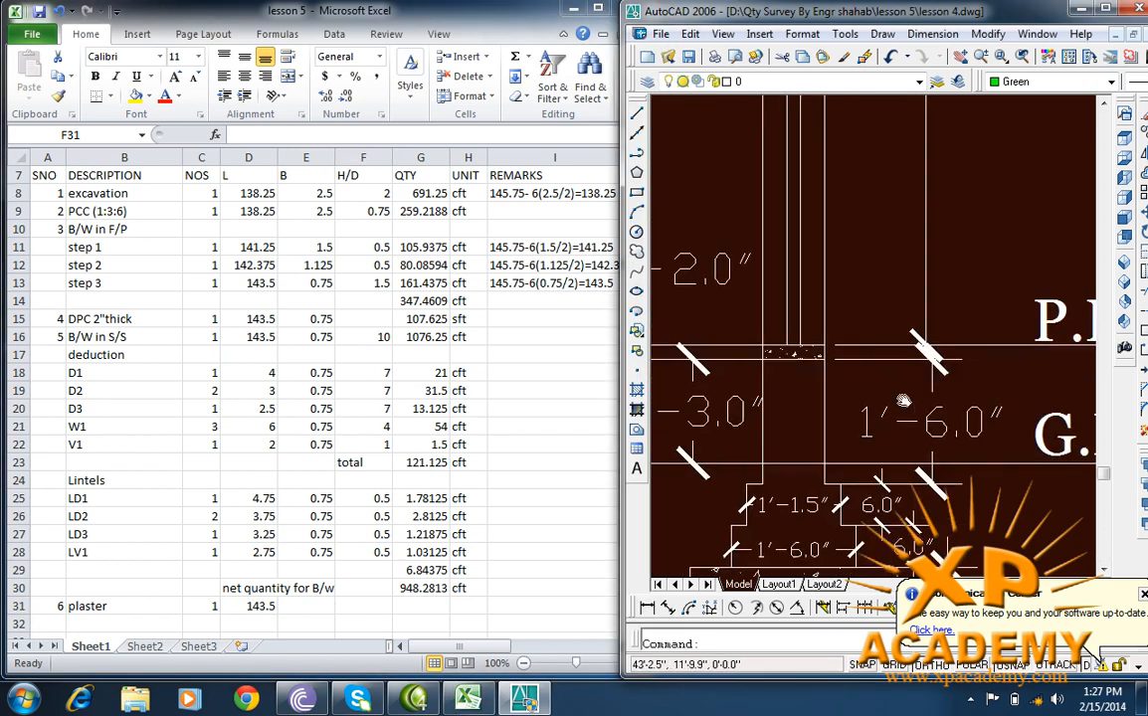
pyautogui.scroll(-4, 908, 452)
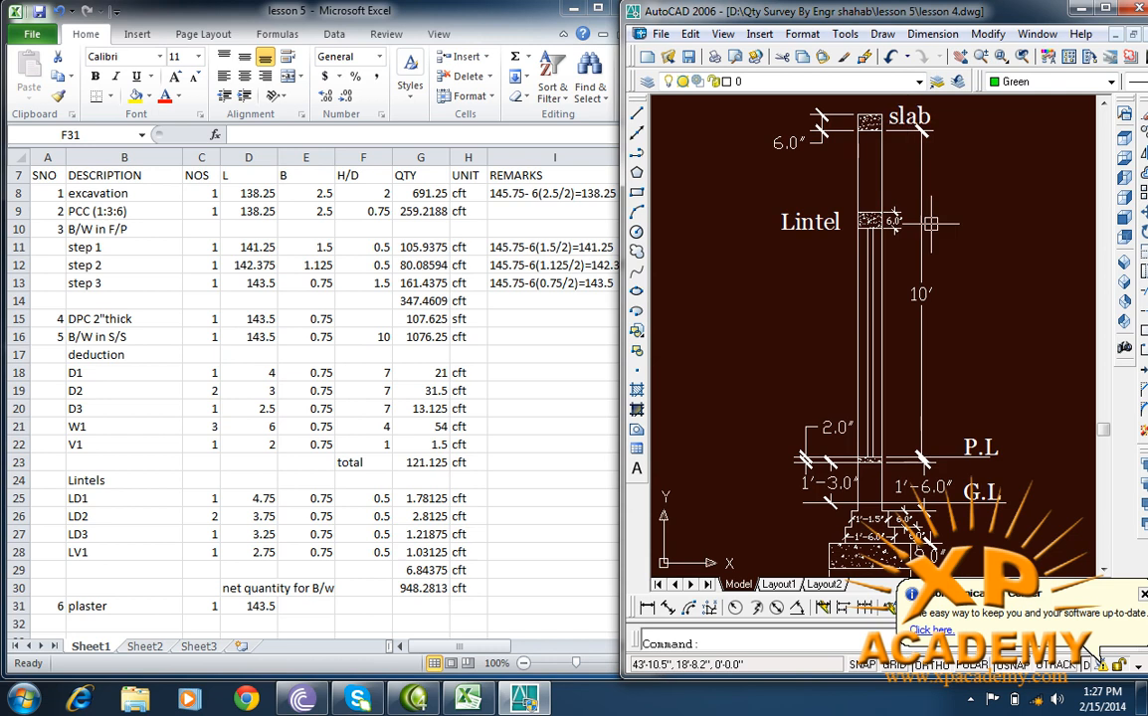
pyautogui.click(923, 269)
pyautogui.press('Delete')
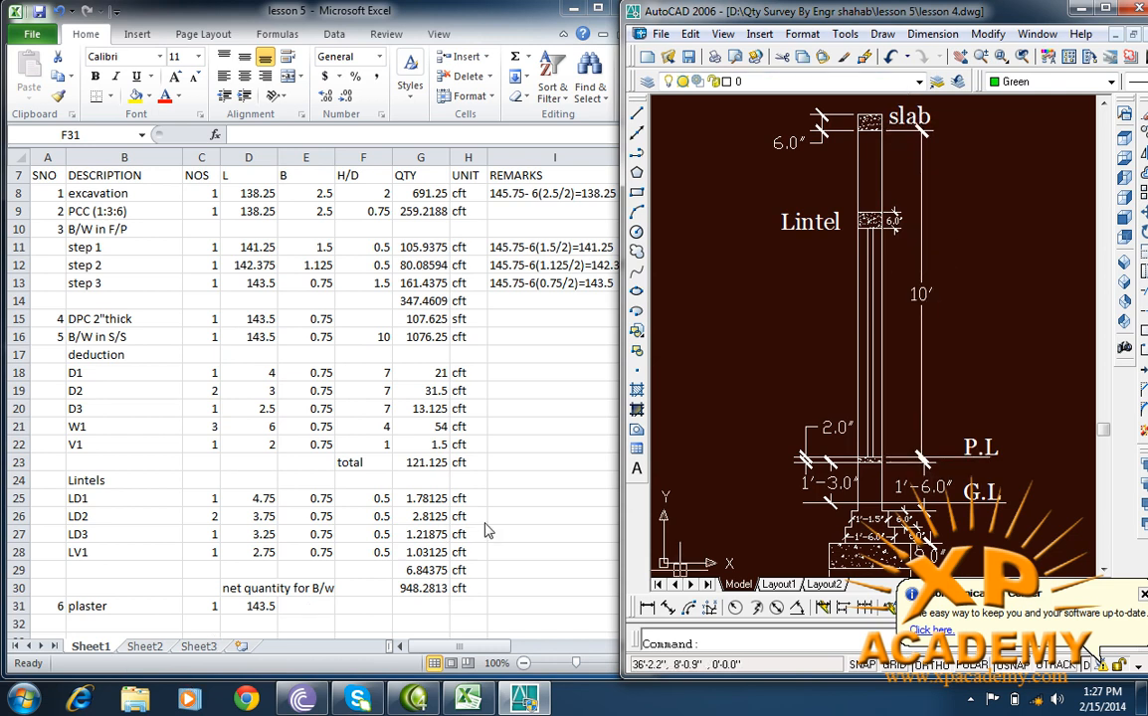
pyautogui.moveTo(903, 489); pyautogui.dragTo(890, 390)
pyautogui.scroll(3, 847, 380)
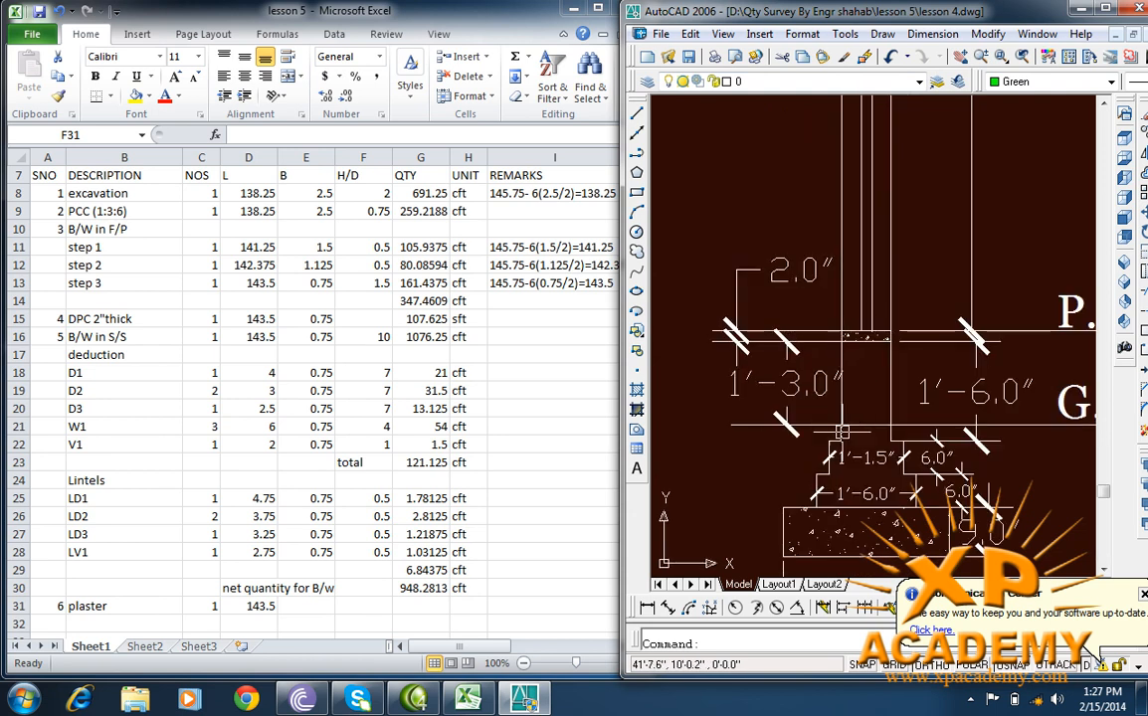
pyautogui.moveTo(894, 358)
pyautogui.mouseDown()
pyautogui.moveTo(814, 351)
pyautogui.moveTo(881, 348)
pyautogui.mouseUp()
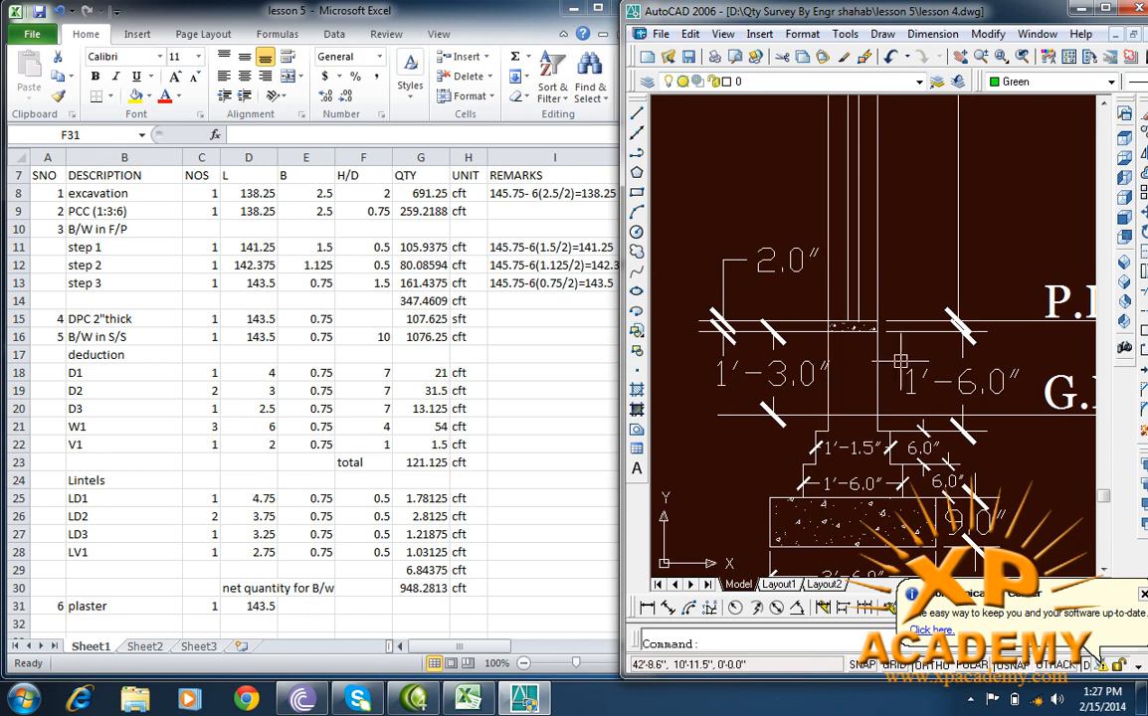
pyautogui.scroll(-5, 888, 330)
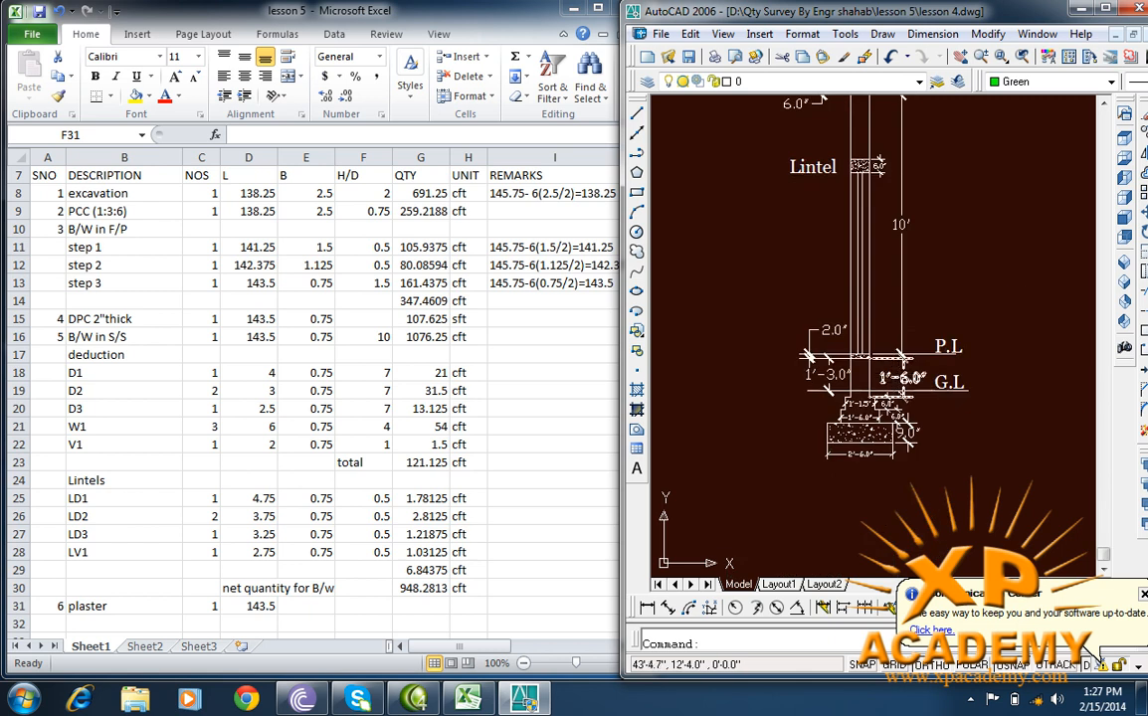
pyautogui.scroll(4, 888, 314)
pyautogui.scroll(-4, 888, 289)
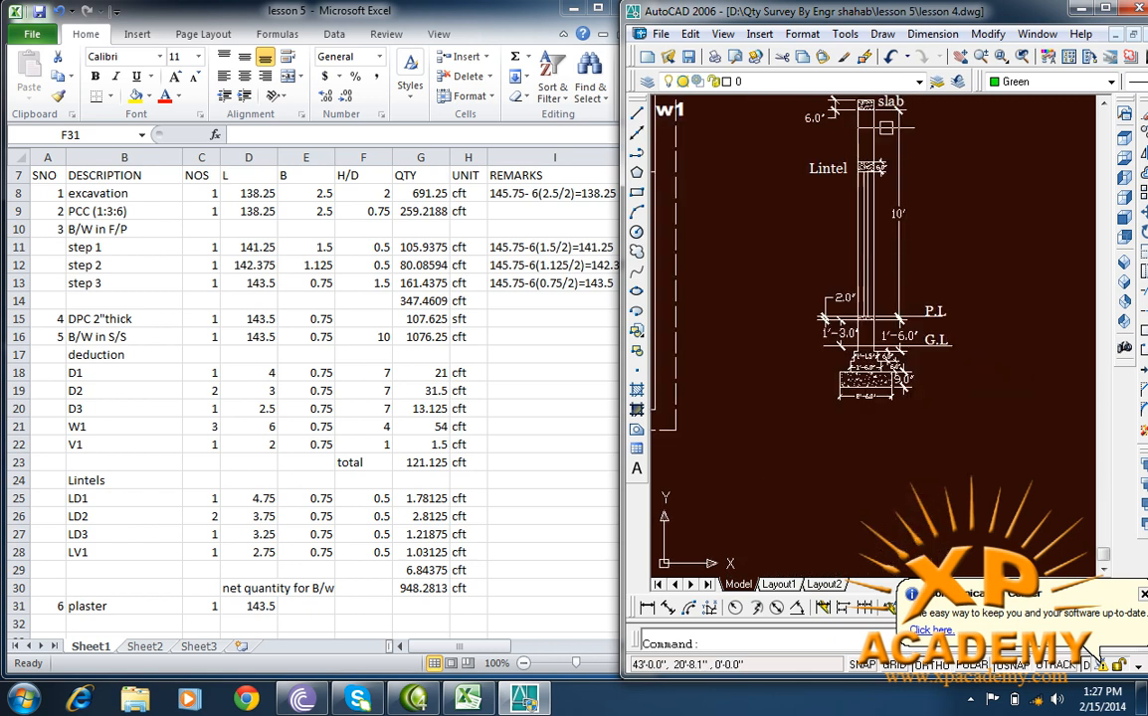
pyautogui.scroll(5, 898, 316)
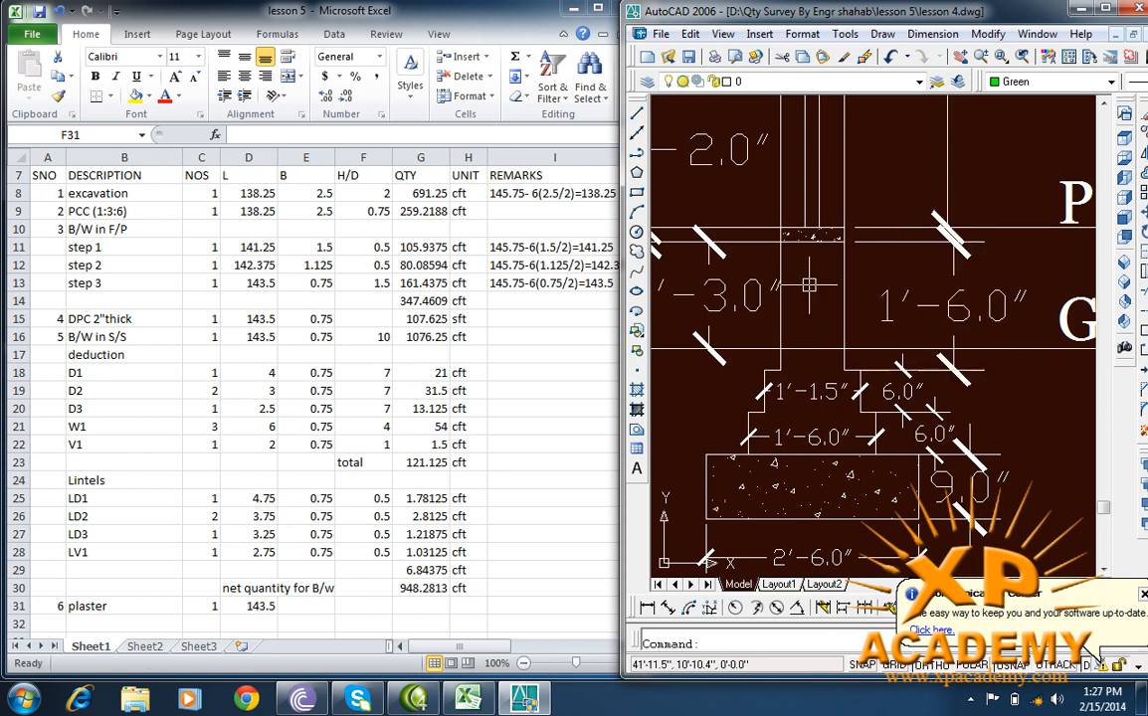
pyautogui.scroll(2, 808, 287)
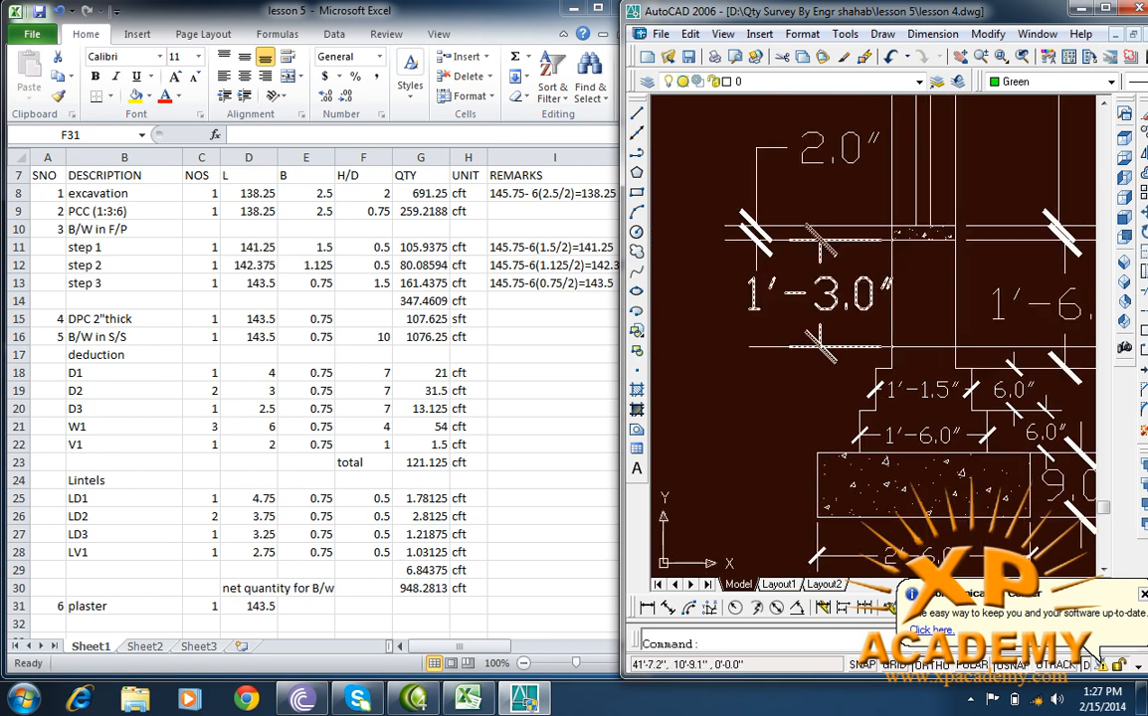
pyautogui.scroll(-5, 830, 289)
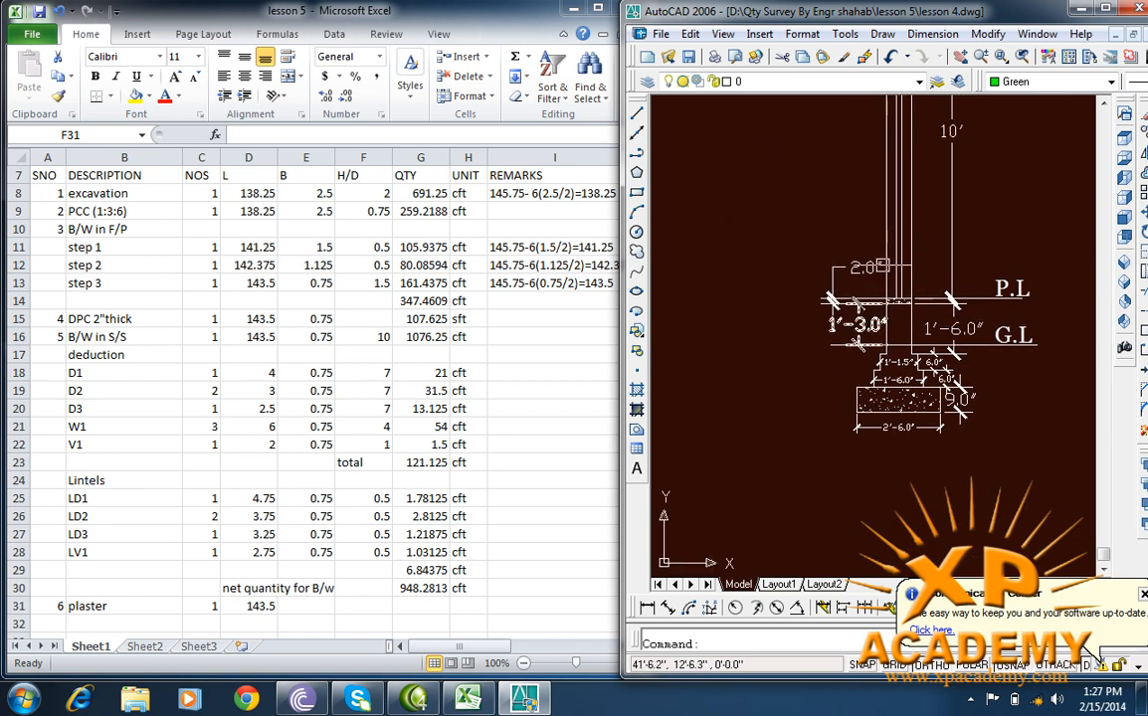
# Step: In the Excel sheet, set the plaster item's number to 2 in C31 and its height to 11.25 in F31
pyautogui.click(217, 609)
pyautogui.doubleClick(216, 606)
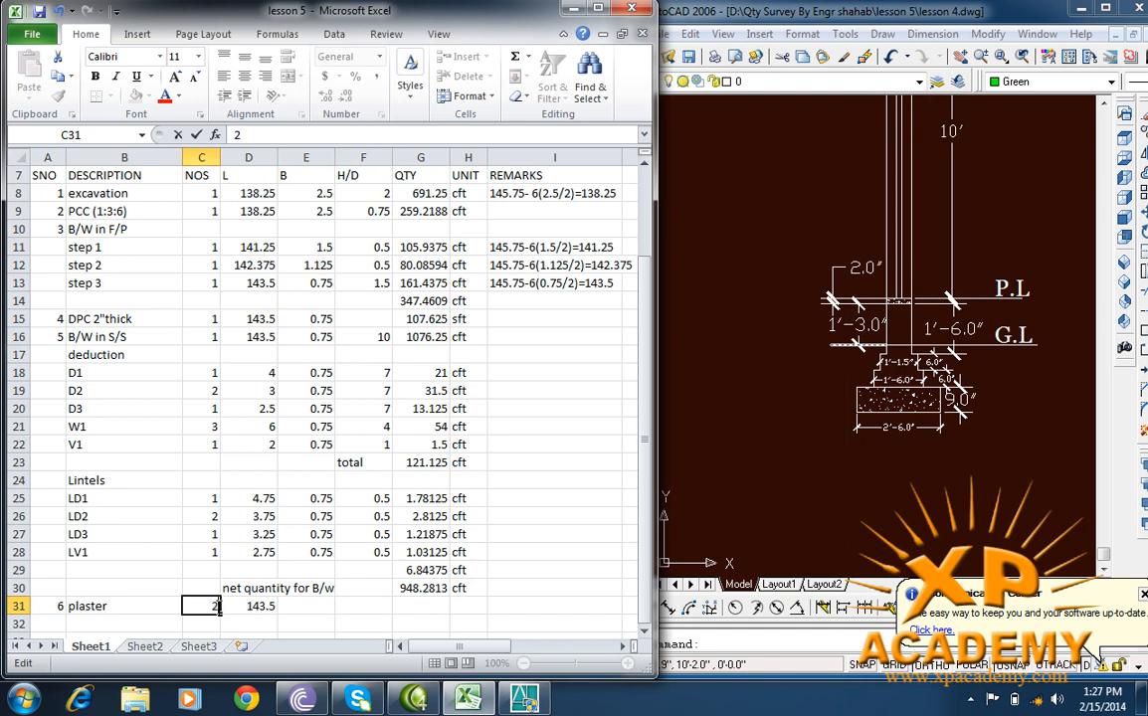
pyautogui.press('Tab')
pyautogui.press('Tab')
pyautogui.press('Tab')
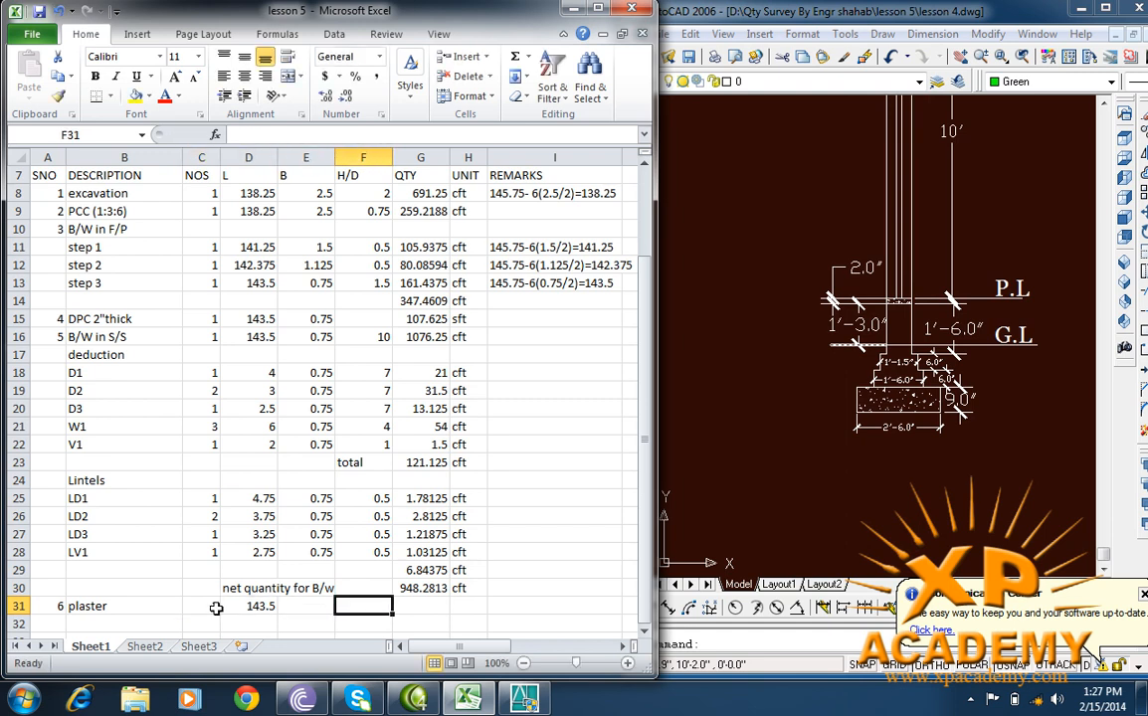
pyautogui.write('11.25')
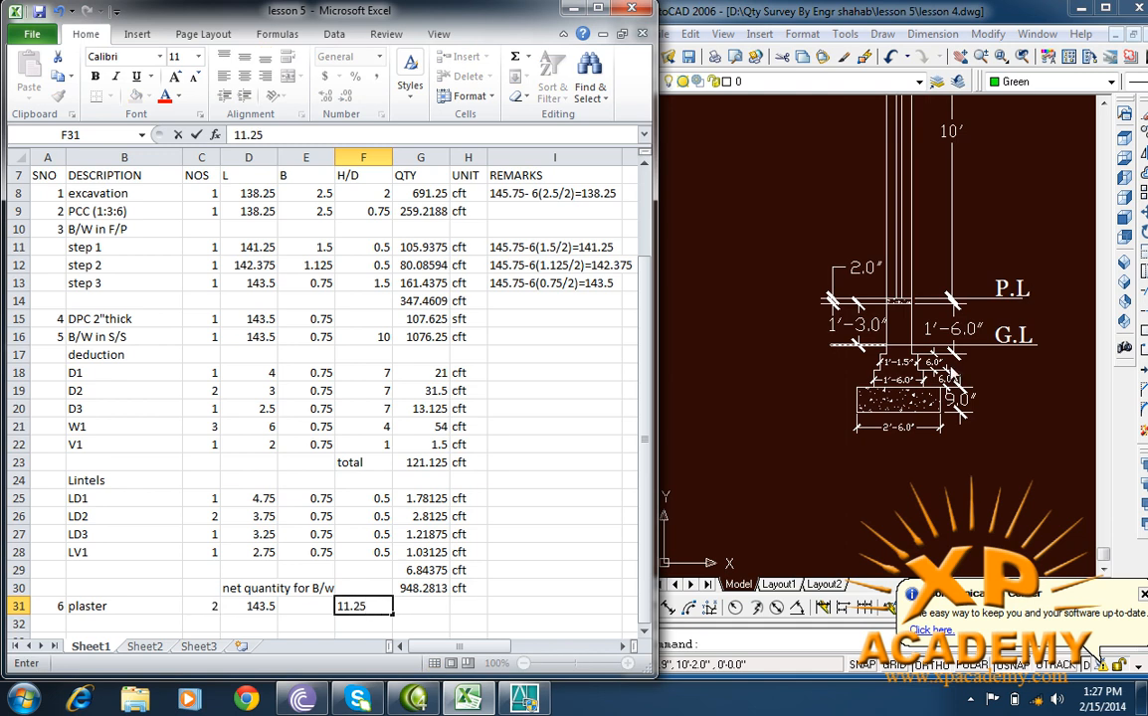
# Step: Calculate the plaster quantity in G31 with =C31*D31*F31 and enter sft as its unit in H31
pyautogui.click(423, 607)
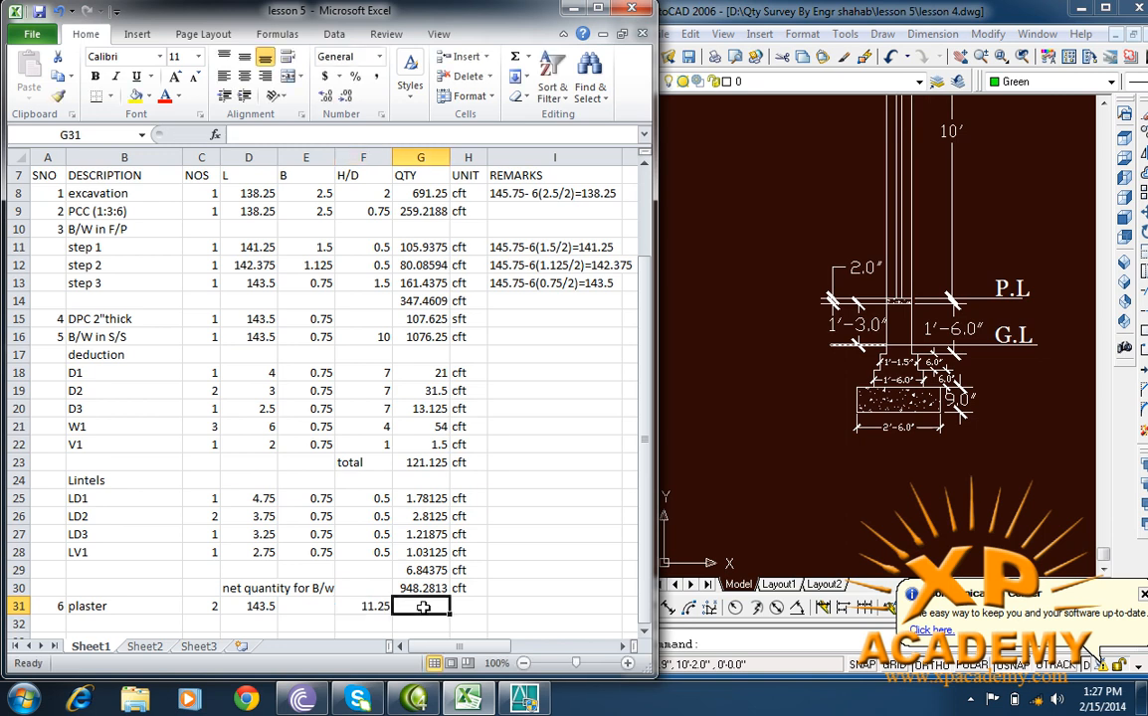
pyautogui.write('=')
pyautogui.click(212, 604)
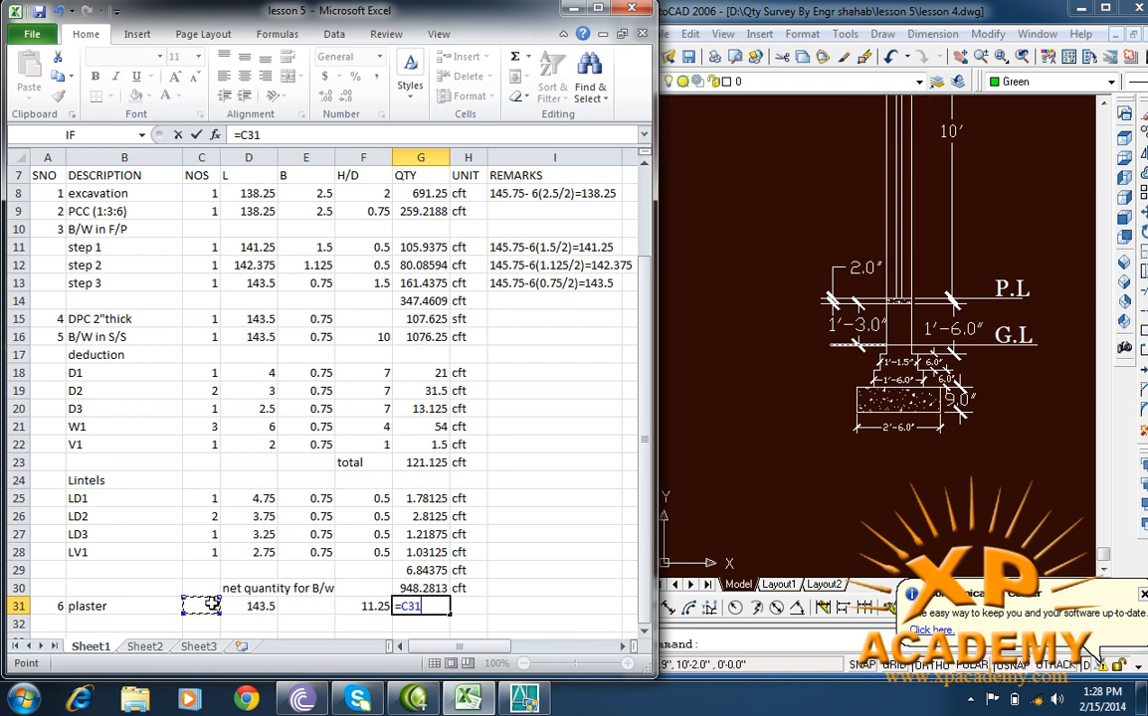
pyautogui.write('*')
pyautogui.click(242, 608)
pyautogui.write('*')
pyautogui.click(358, 606)
pyautogui.press('Return')
pyautogui.click(467, 606)
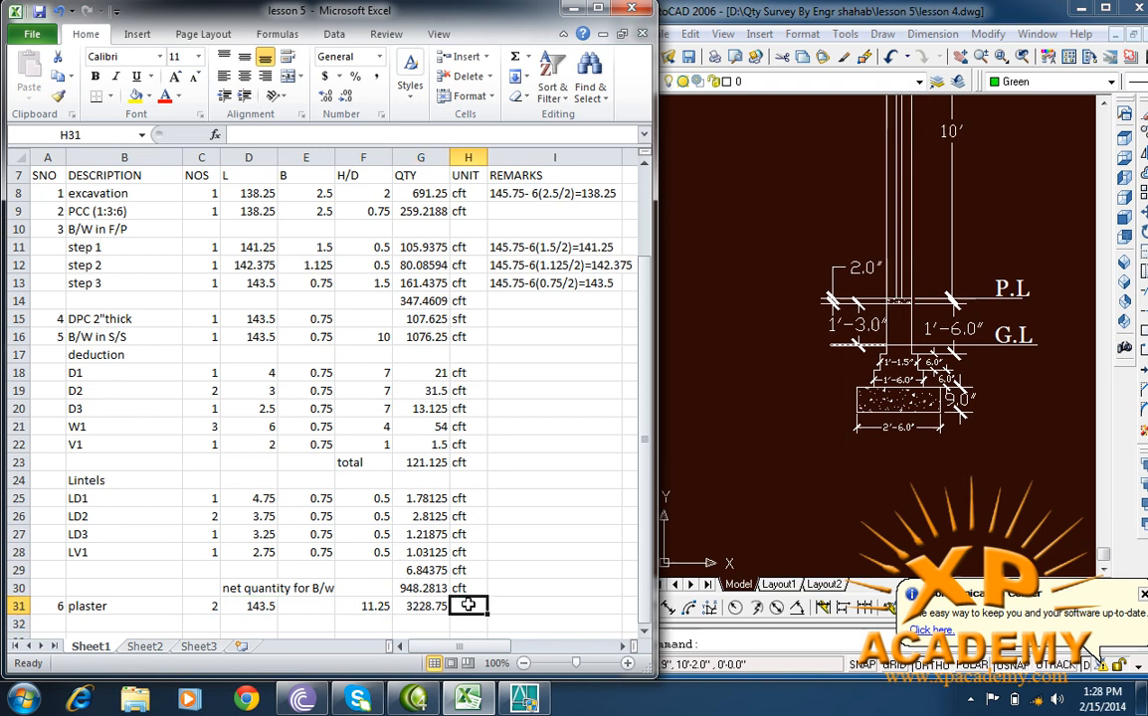
pyautogui.write('sft')
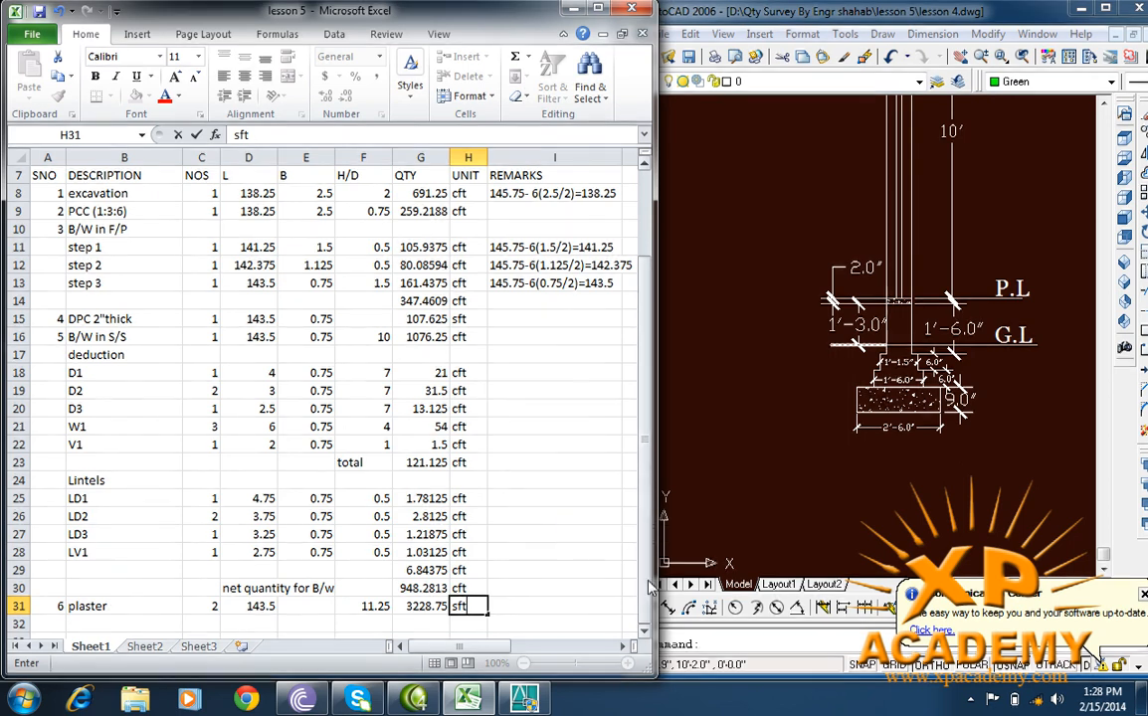
pyautogui.click(644, 631)
pyautogui.click(644, 630)
pyautogui.click(645, 630)
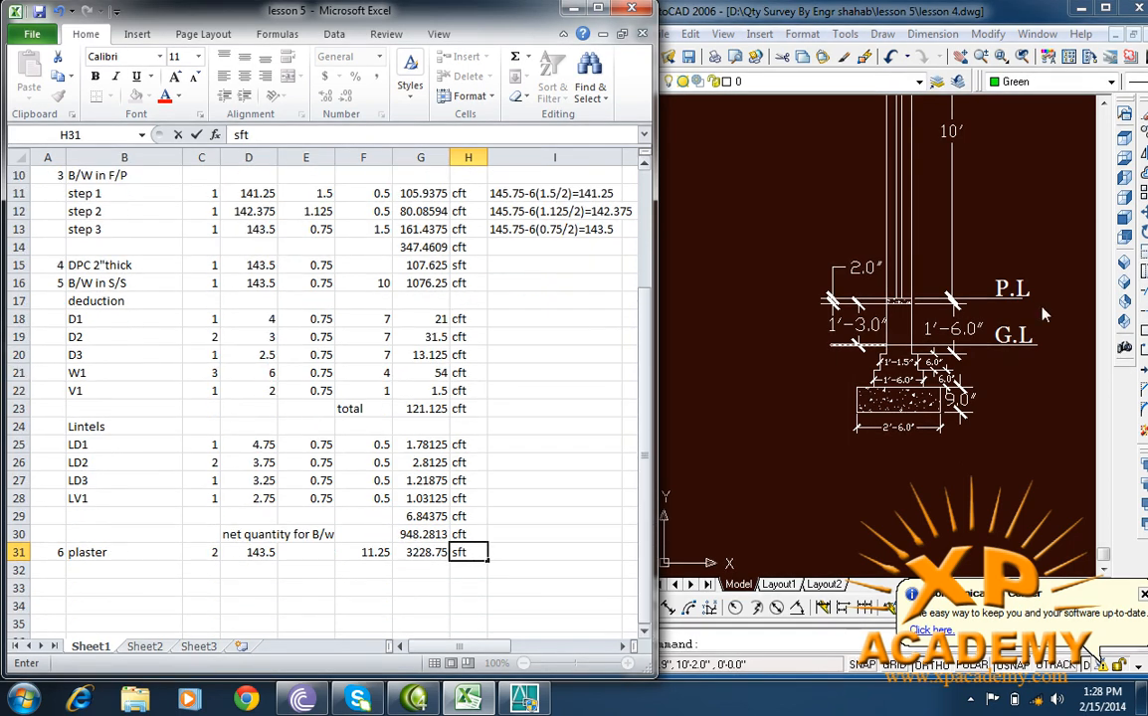
# Step: Switch to AutoCAD and examine the floor plan's rooms, doors and windows for the plaster item
pyautogui.click(942, 283)
pyautogui.moveTo(902, 333)
pyautogui.mouseDown()
pyautogui.moveTo(903, 350)
pyautogui.moveTo(925, 323)
pyautogui.moveTo(1034, 323)
pyautogui.mouseUp()
pyautogui.scroll(-4, 940, 309)
pyautogui.moveTo(727, 333); pyautogui.dragTo(880, 332)
pyautogui.scroll(-1, 840, 290)
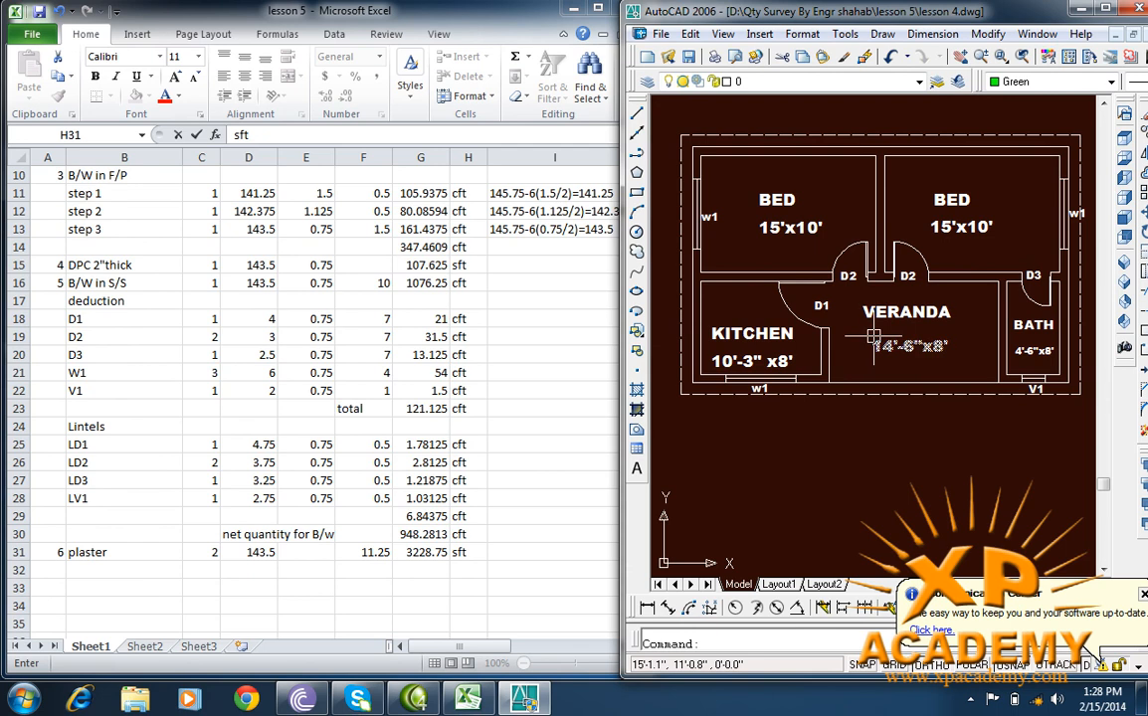
# Step: Examine the centre-line plan's wall dimensions and circled wall junctions around the bedrooms, kitchen, veranda and bath
pyautogui.moveTo(974, 286); pyautogui.dragTo(619, 372)
pyautogui.moveTo(980, 353)
pyautogui.mouseDown()
pyautogui.moveTo(741, 305)
pyautogui.moveTo(692, 279)
pyautogui.mouseUp()
pyautogui.scroll(6, 885, 288)
pyautogui.moveTo(899, 290); pyautogui.dragTo(782, 295)
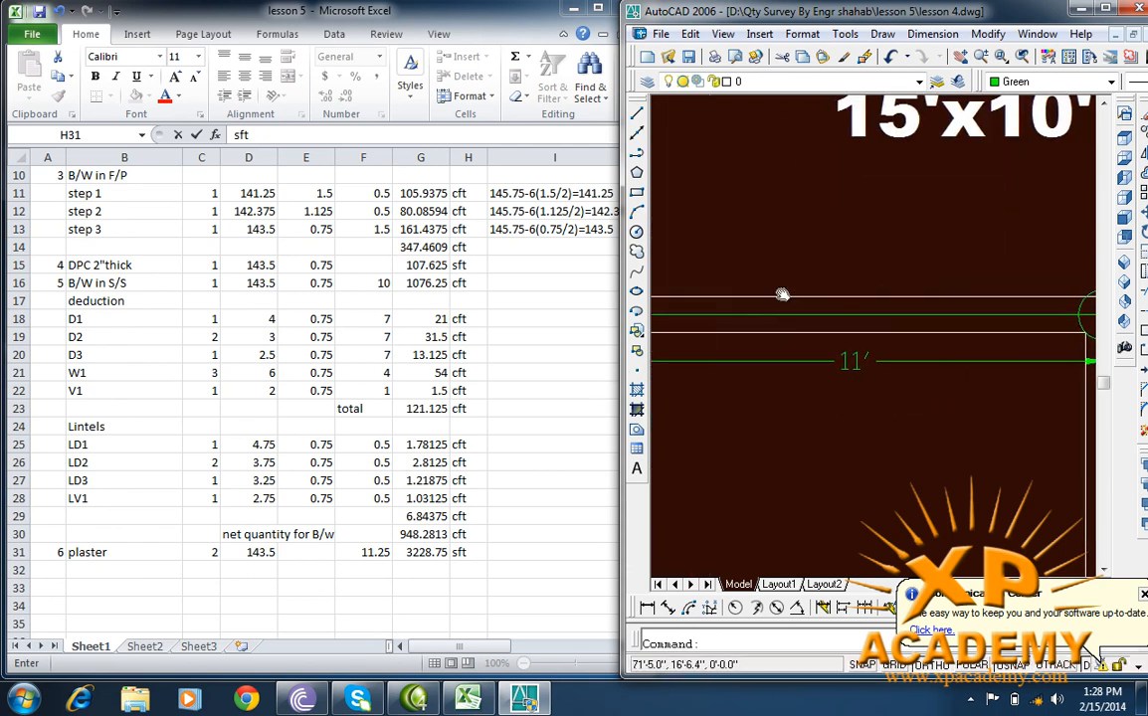
pyautogui.scroll(-4, 795, 292)
pyautogui.moveTo(914, 317); pyautogui.dragTo(776, 315)
pyautogui.scroll(-4, 799, 299)
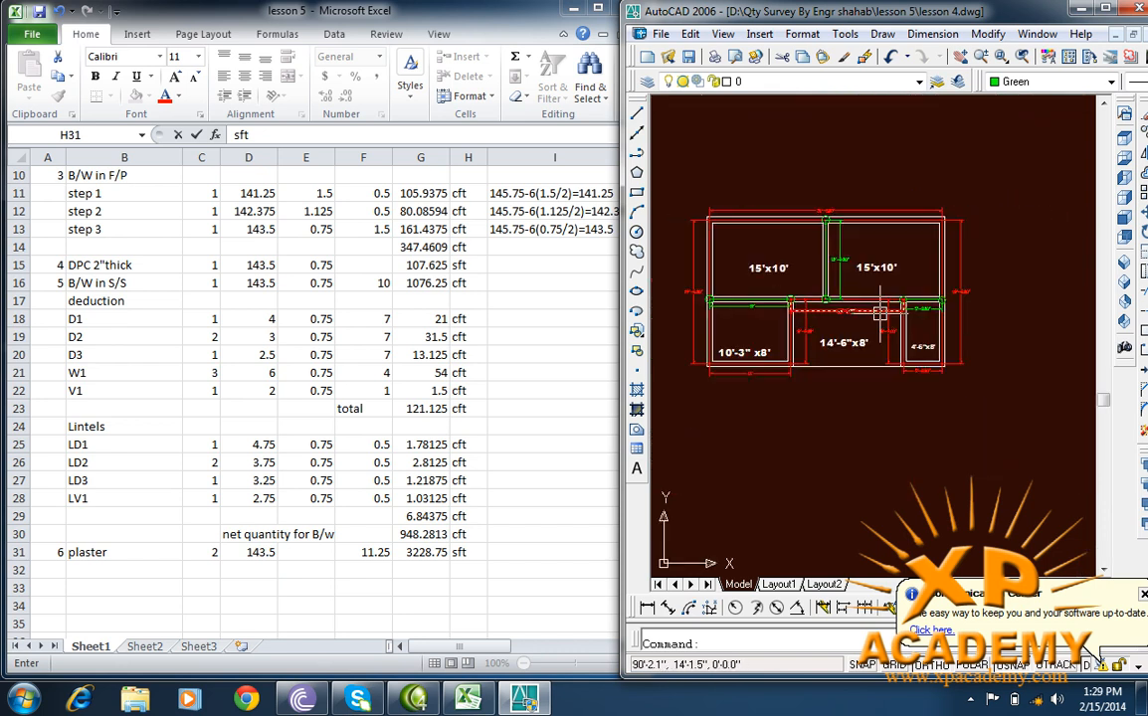
pyautogui.scroll(5, 879, 313)
pyautogui.scroll(-4, 885, 338)
pyautogui.scroll(2, 872, 335)
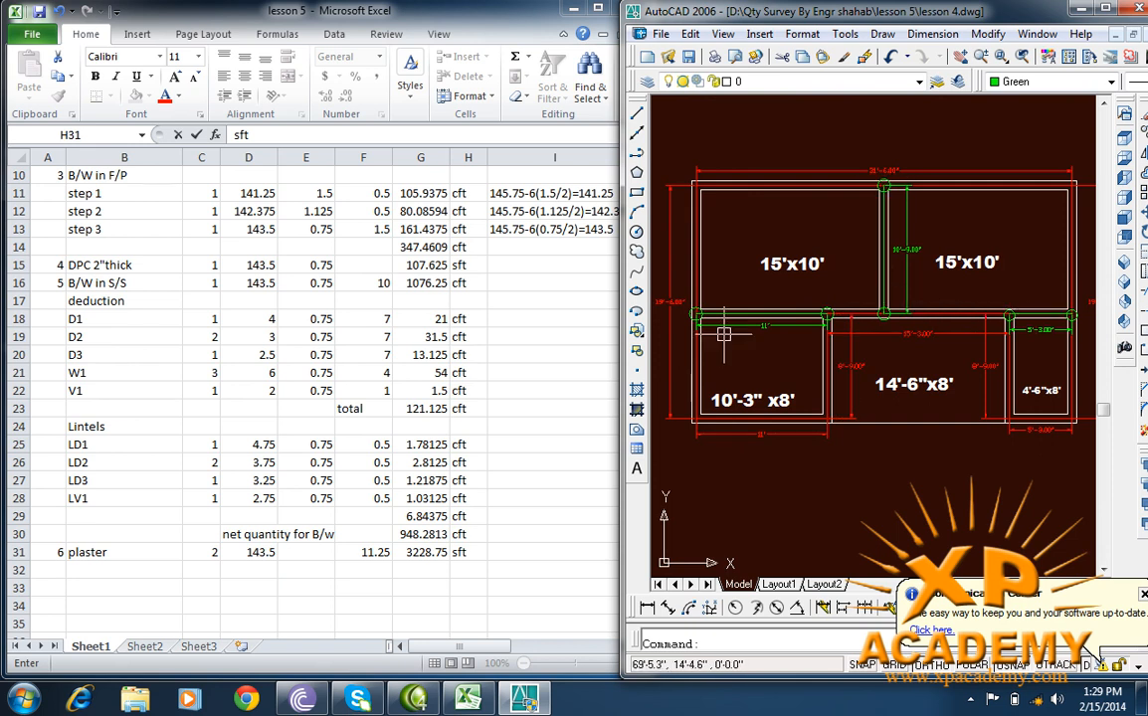
pyautogui.scroll(5, 728, 334)
pyautogui.scroll(-4, 962, 355)
pyautogui.scroll(4, 817, 359)
pyautogui.scroll(-3, 895, 338)
pyautogui.scroll(3, 883, 376)
pyautogui.scroll(-5, 887, 371)
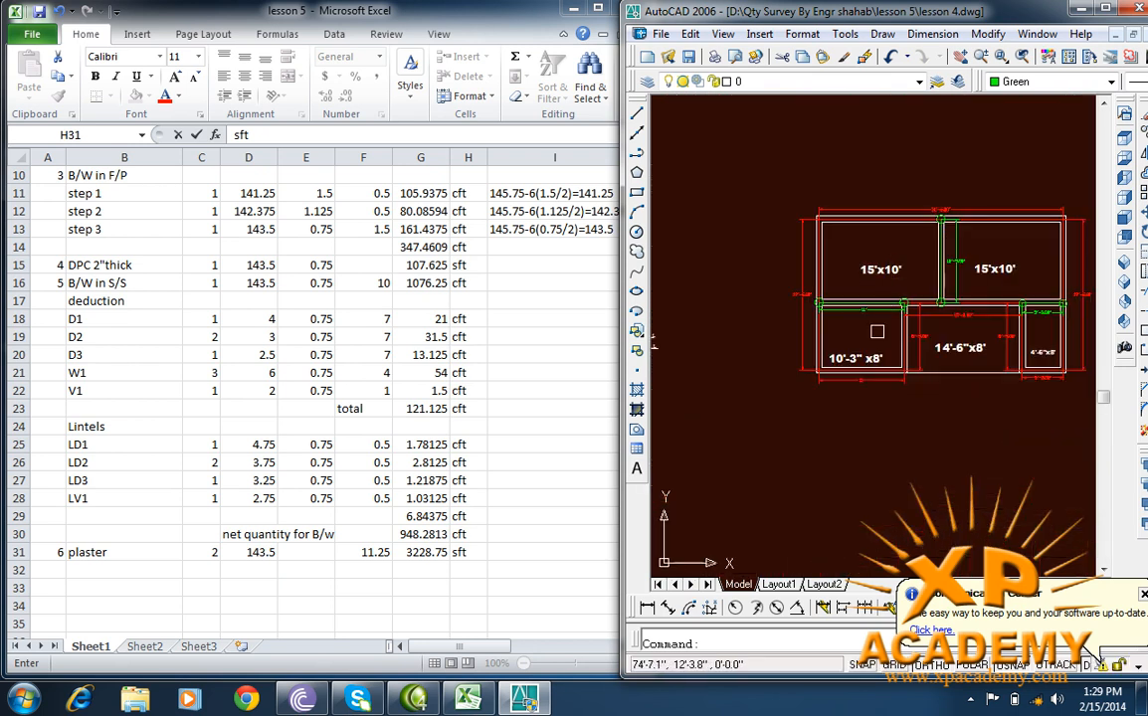